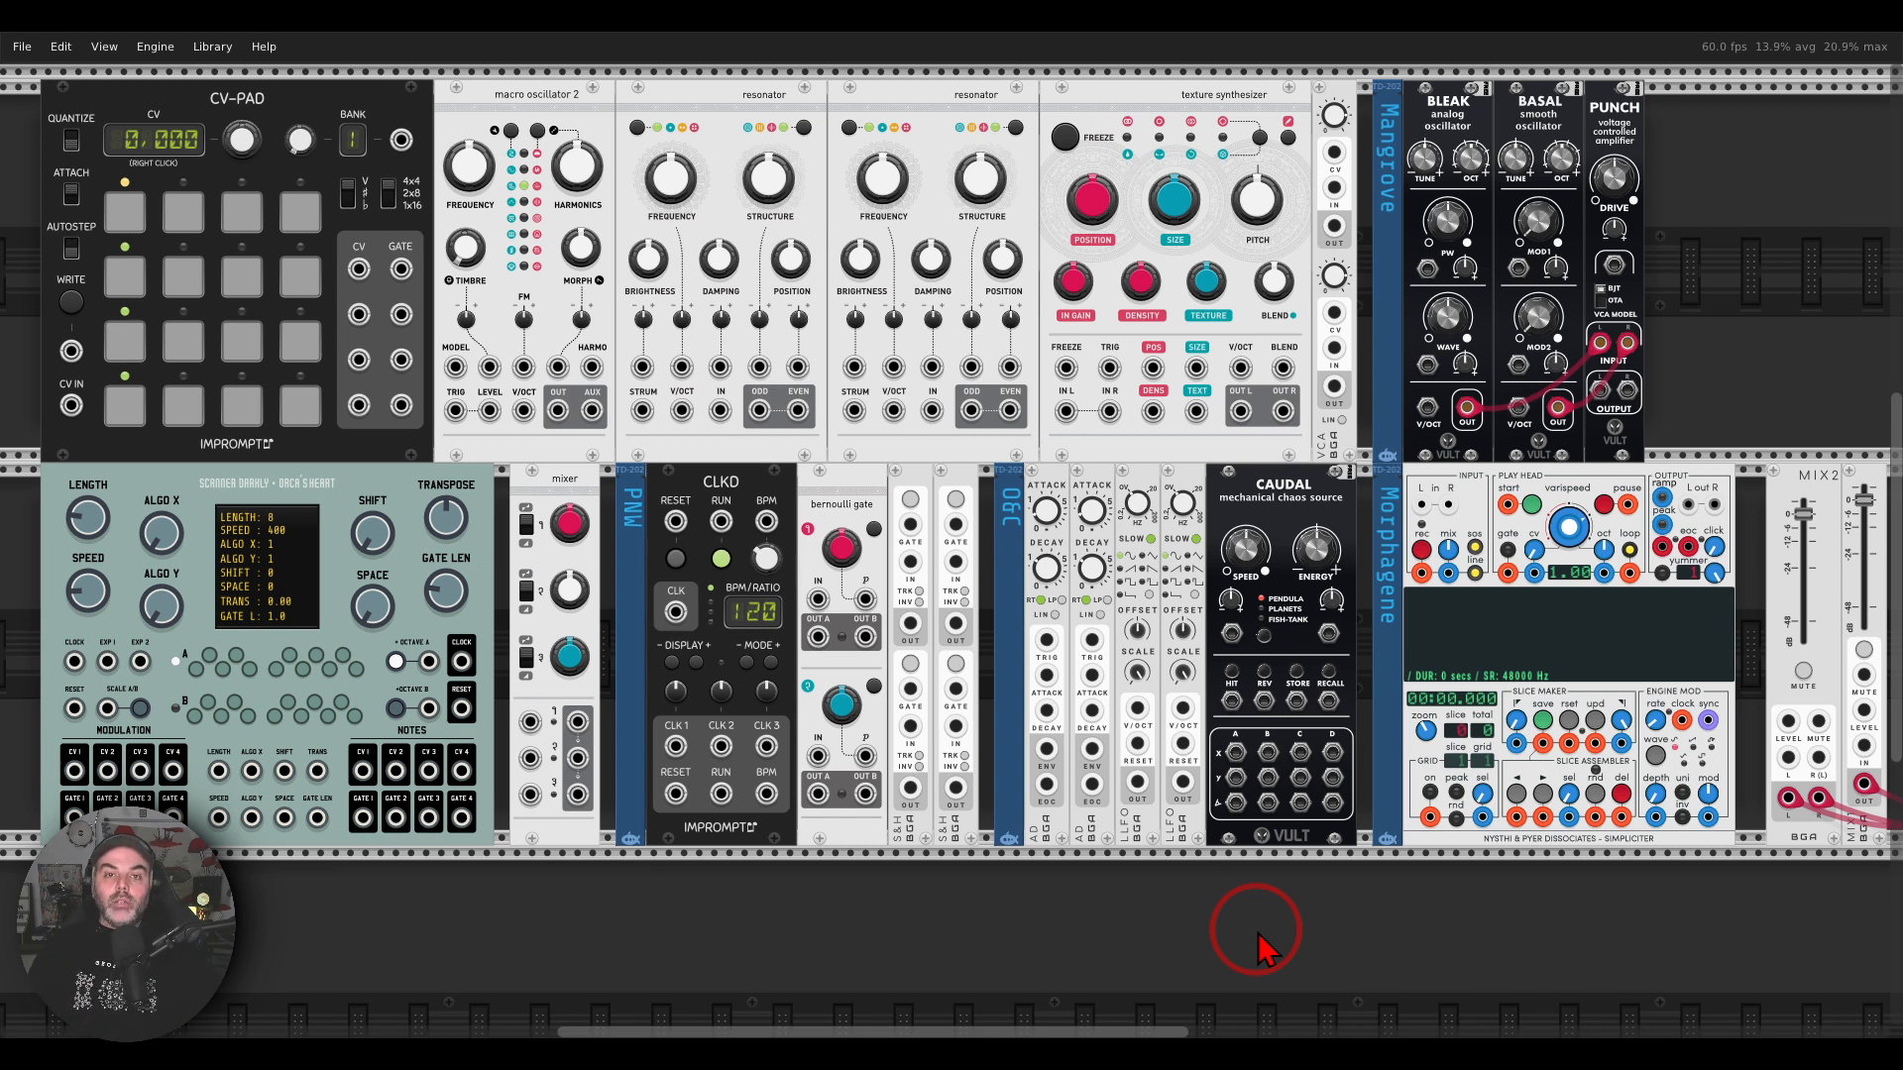
# Step: Compare the hardware rack photo with the VCV Rack patch, checking Plaits, both Rings and Clouds against their virtual versions
pyautogui.click(1392, 1049)
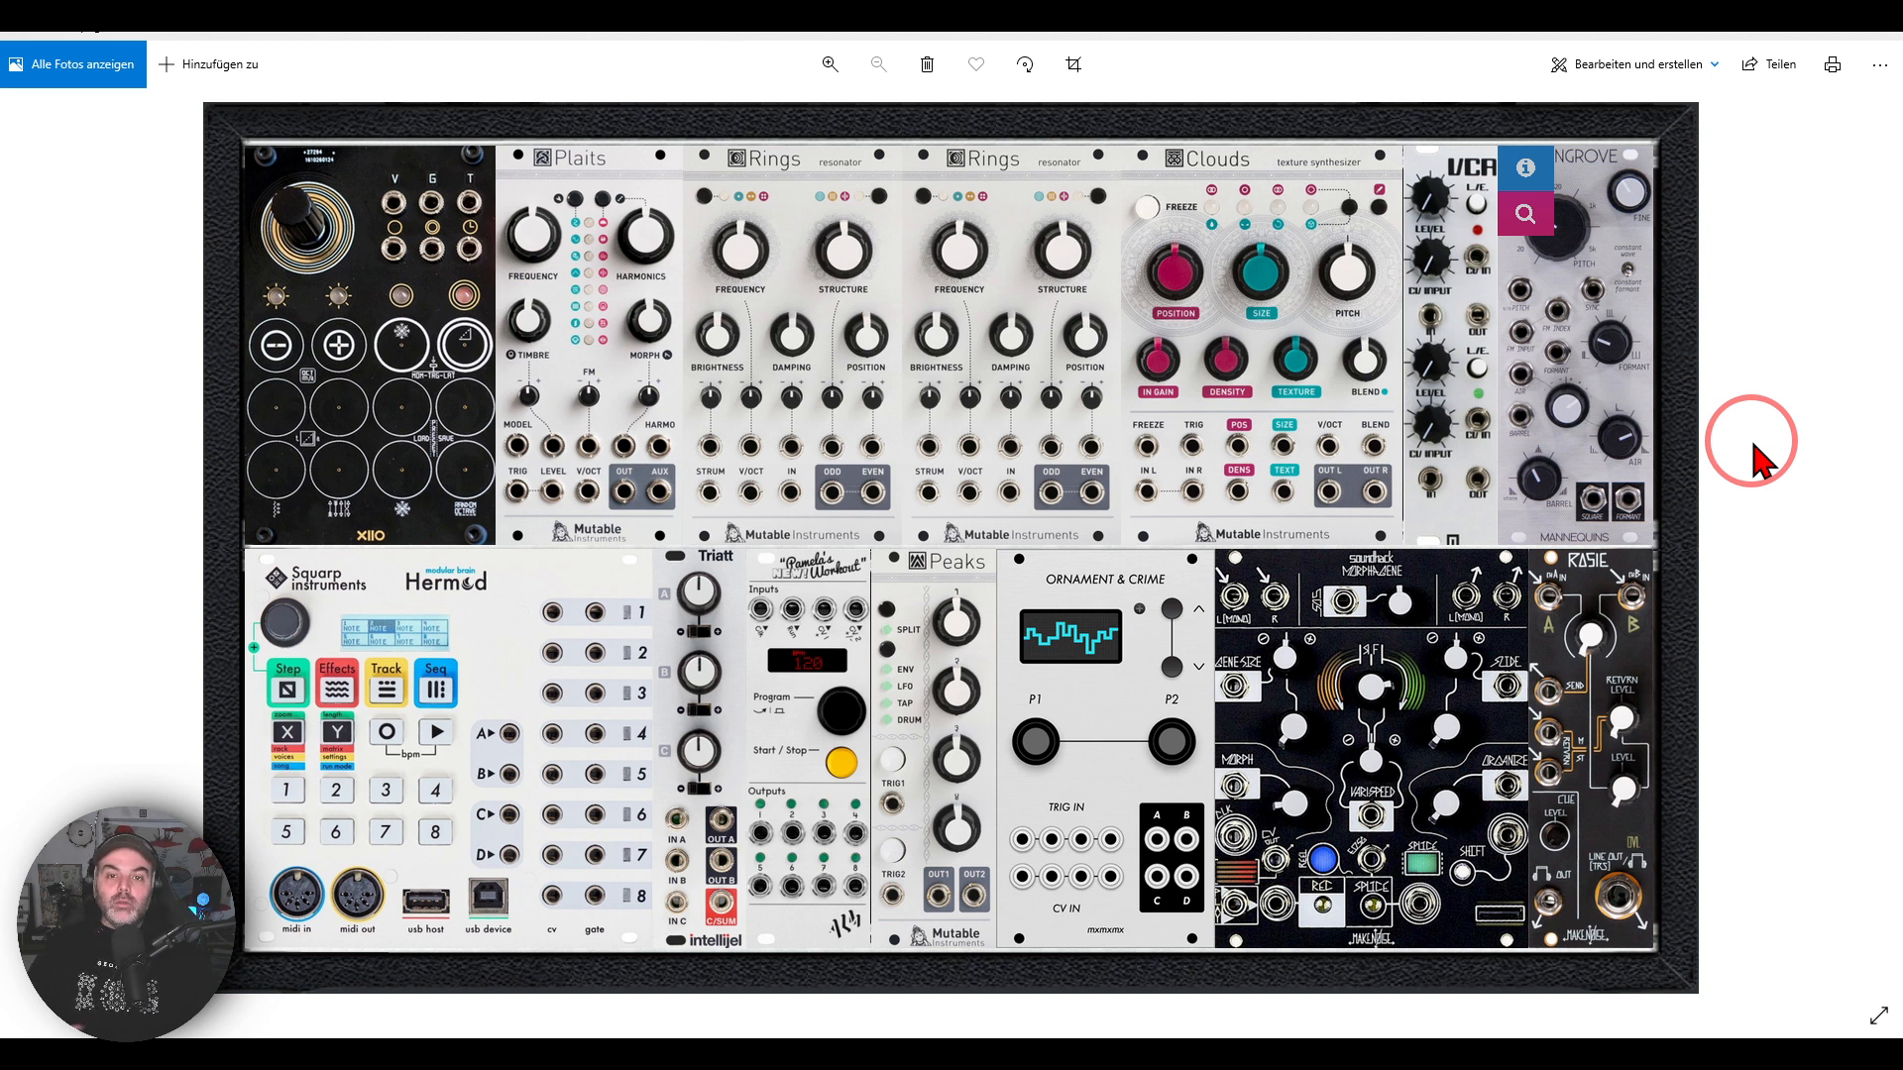
pyautogui.click(966, 1056)
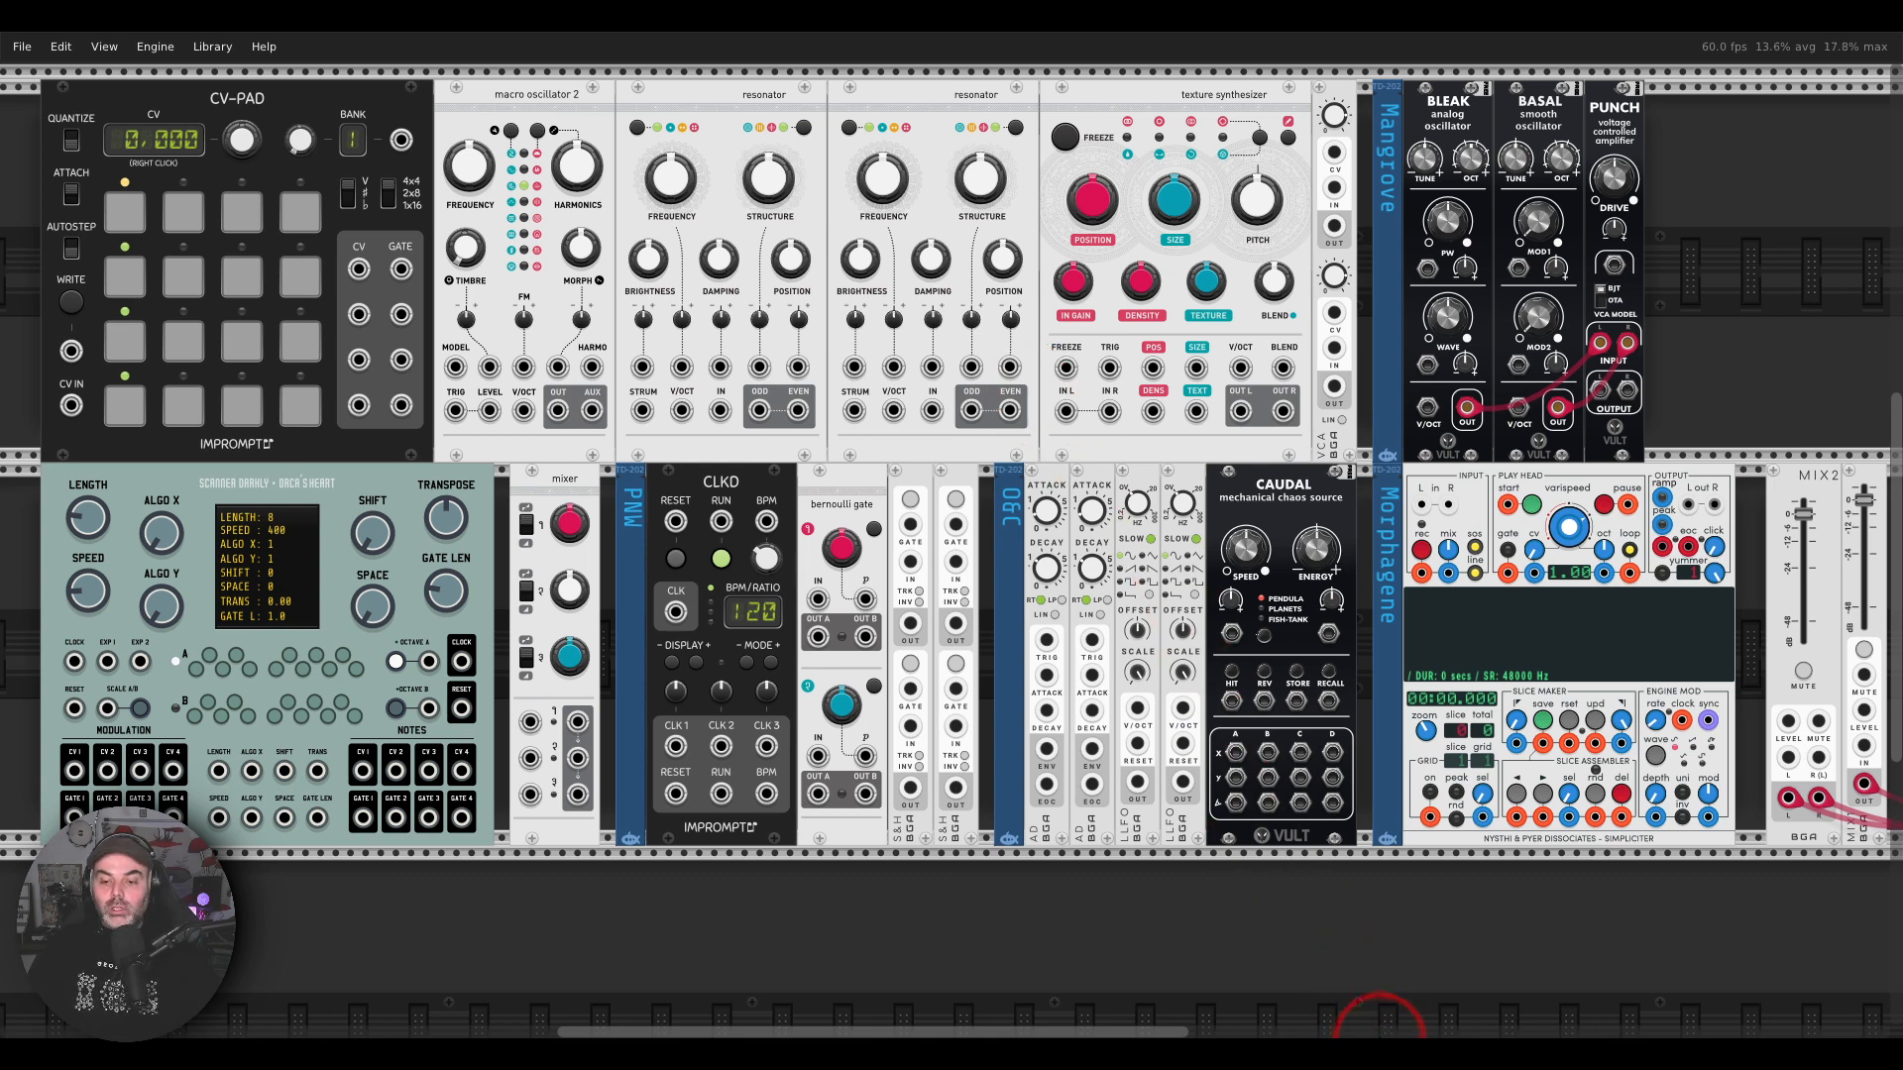
pyautogui.click(1359, 1021)
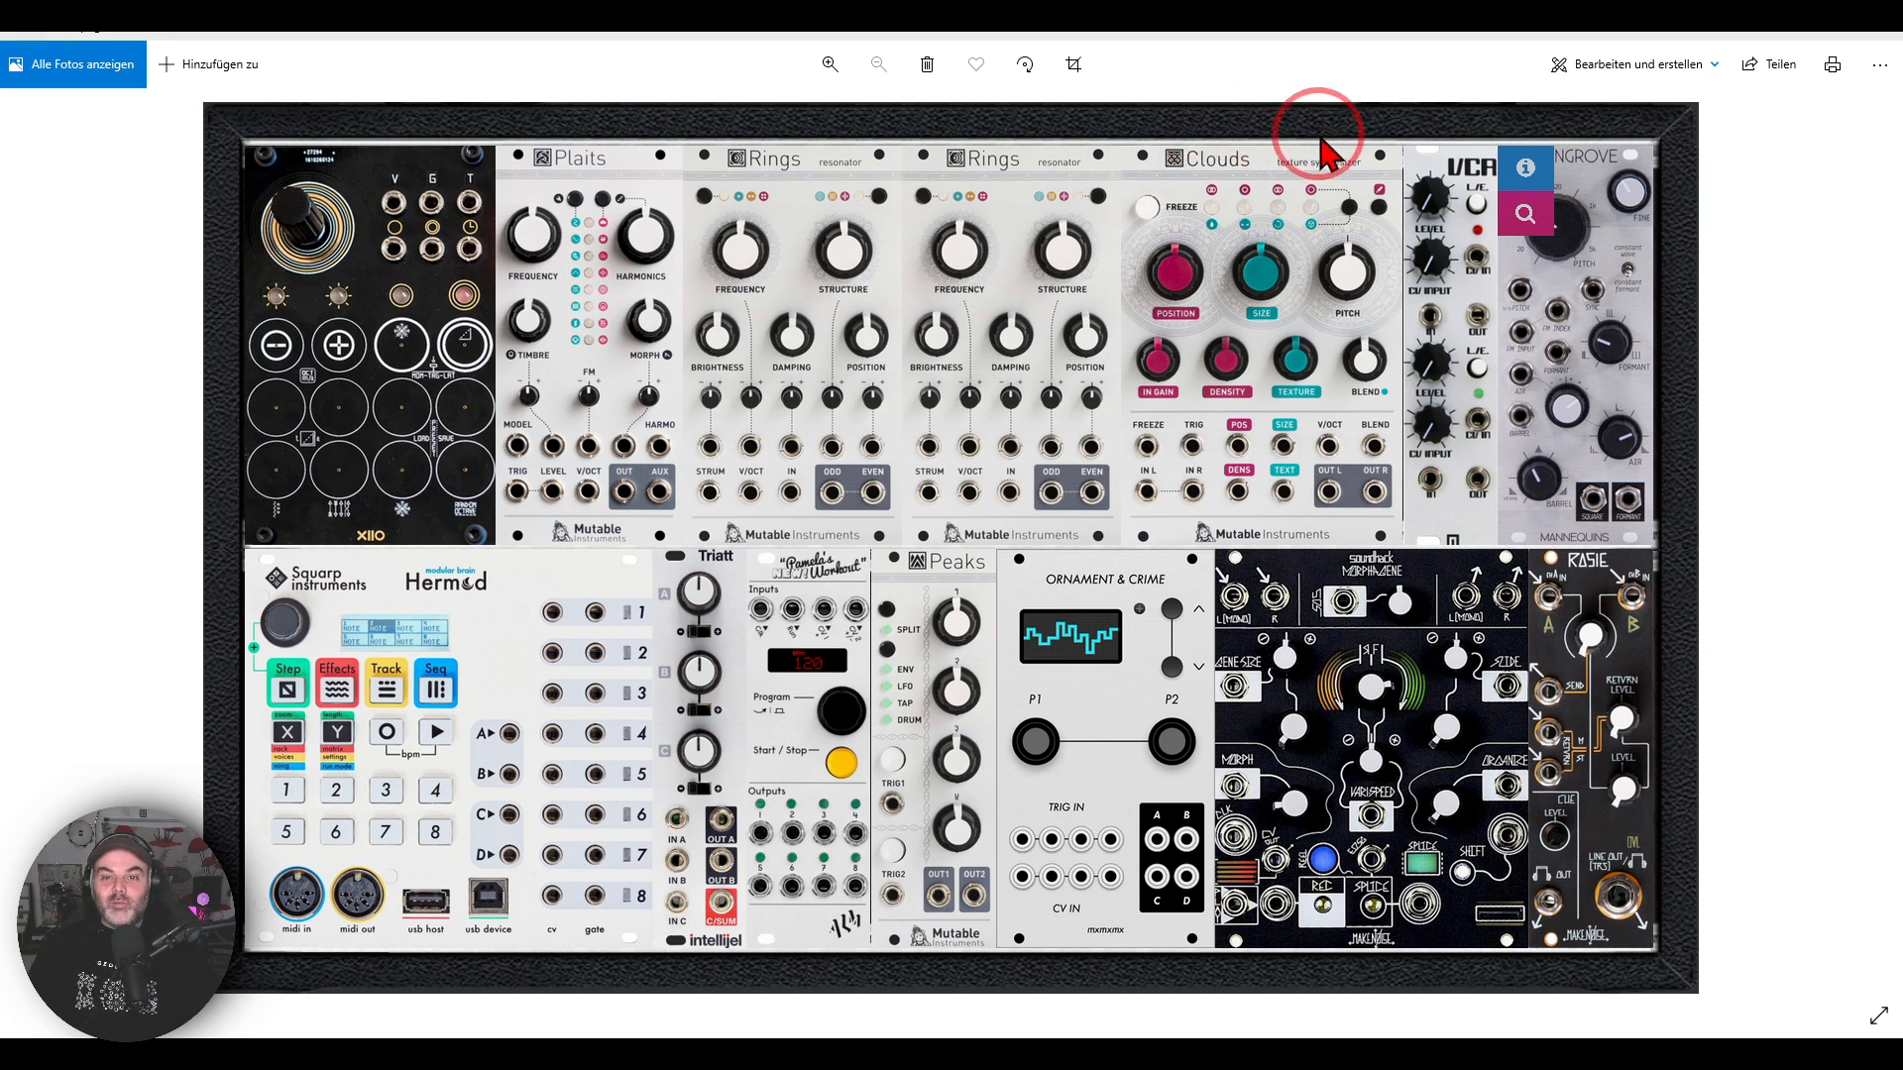
pyautogui.moveTo(1324, 131)
pyautogui.mouseDown()
pyautogui.moveTo(590, 95)
pyautogui.moveTo(937, 327)
pyautogui.moveTo(1343, 174)
pyautogui.moveTo(1335, 144)
pyautogui.mouseUp()
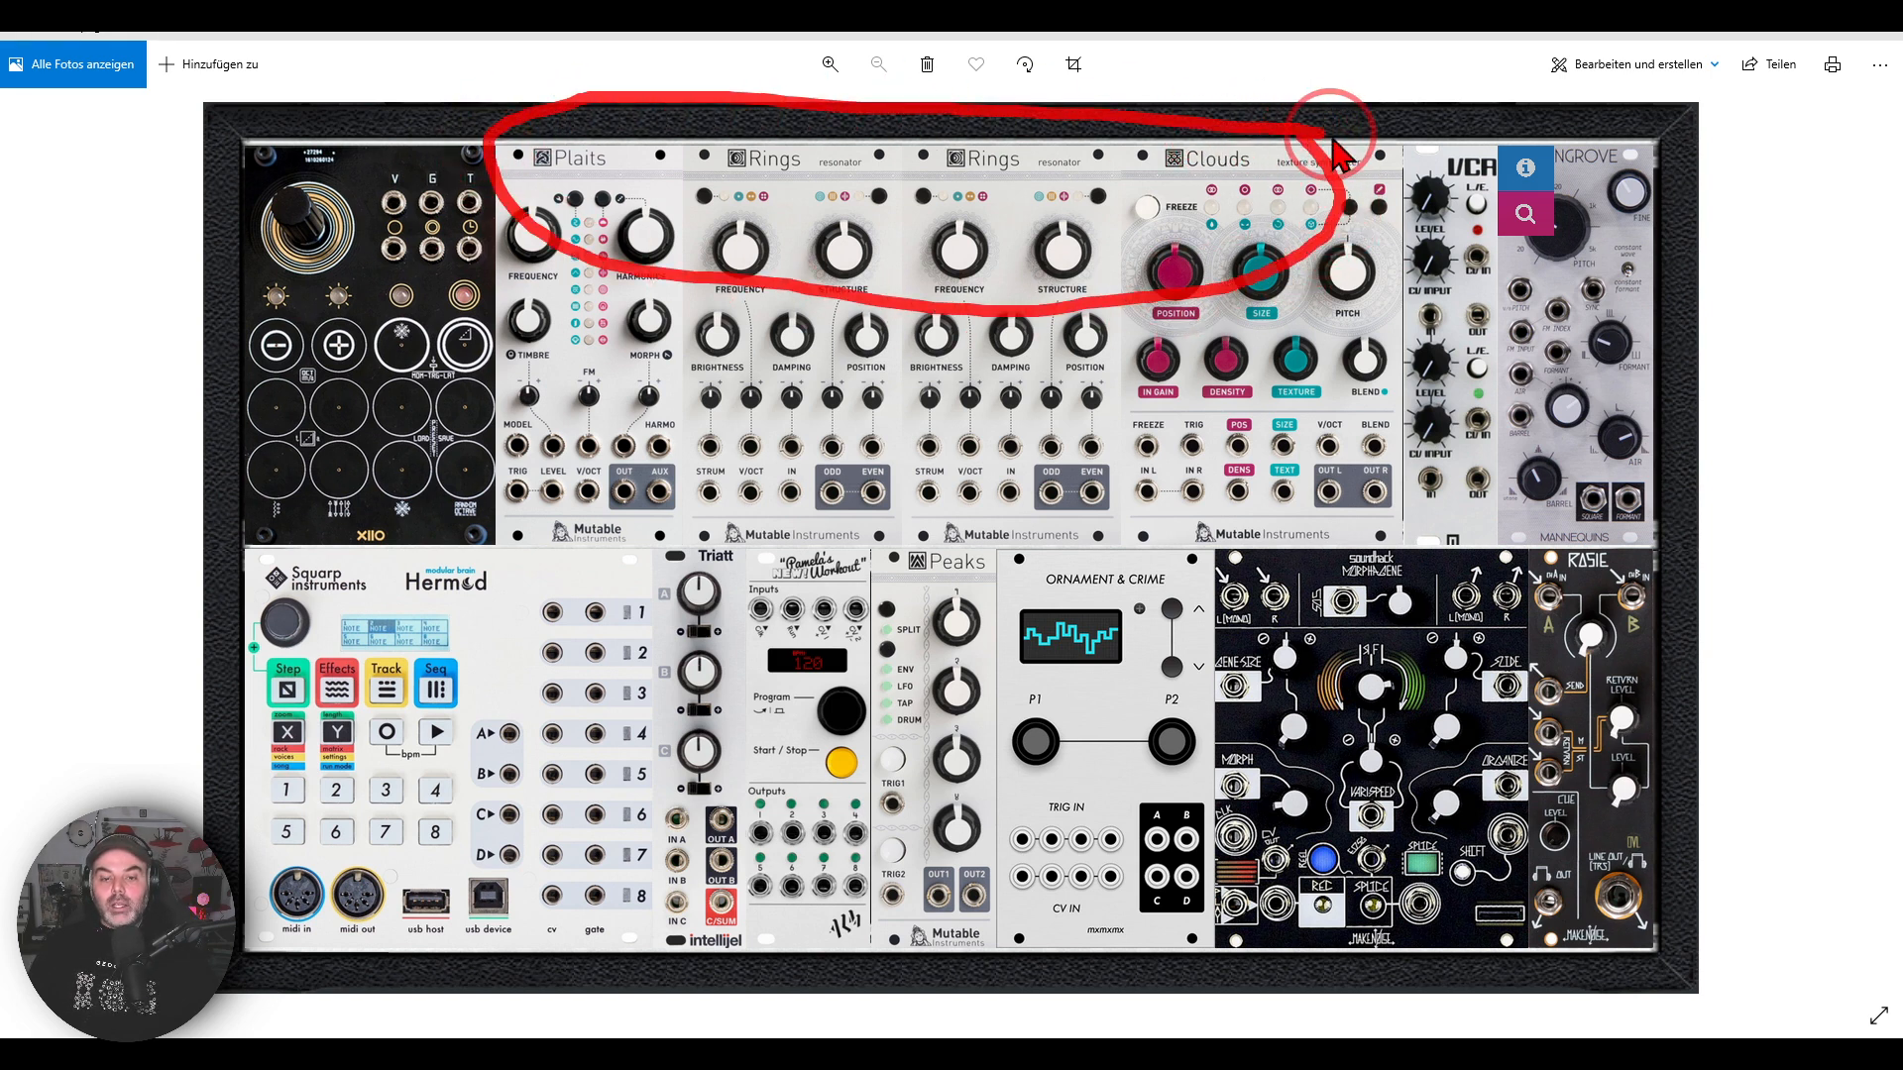
pyautogui.click(955, 1032)
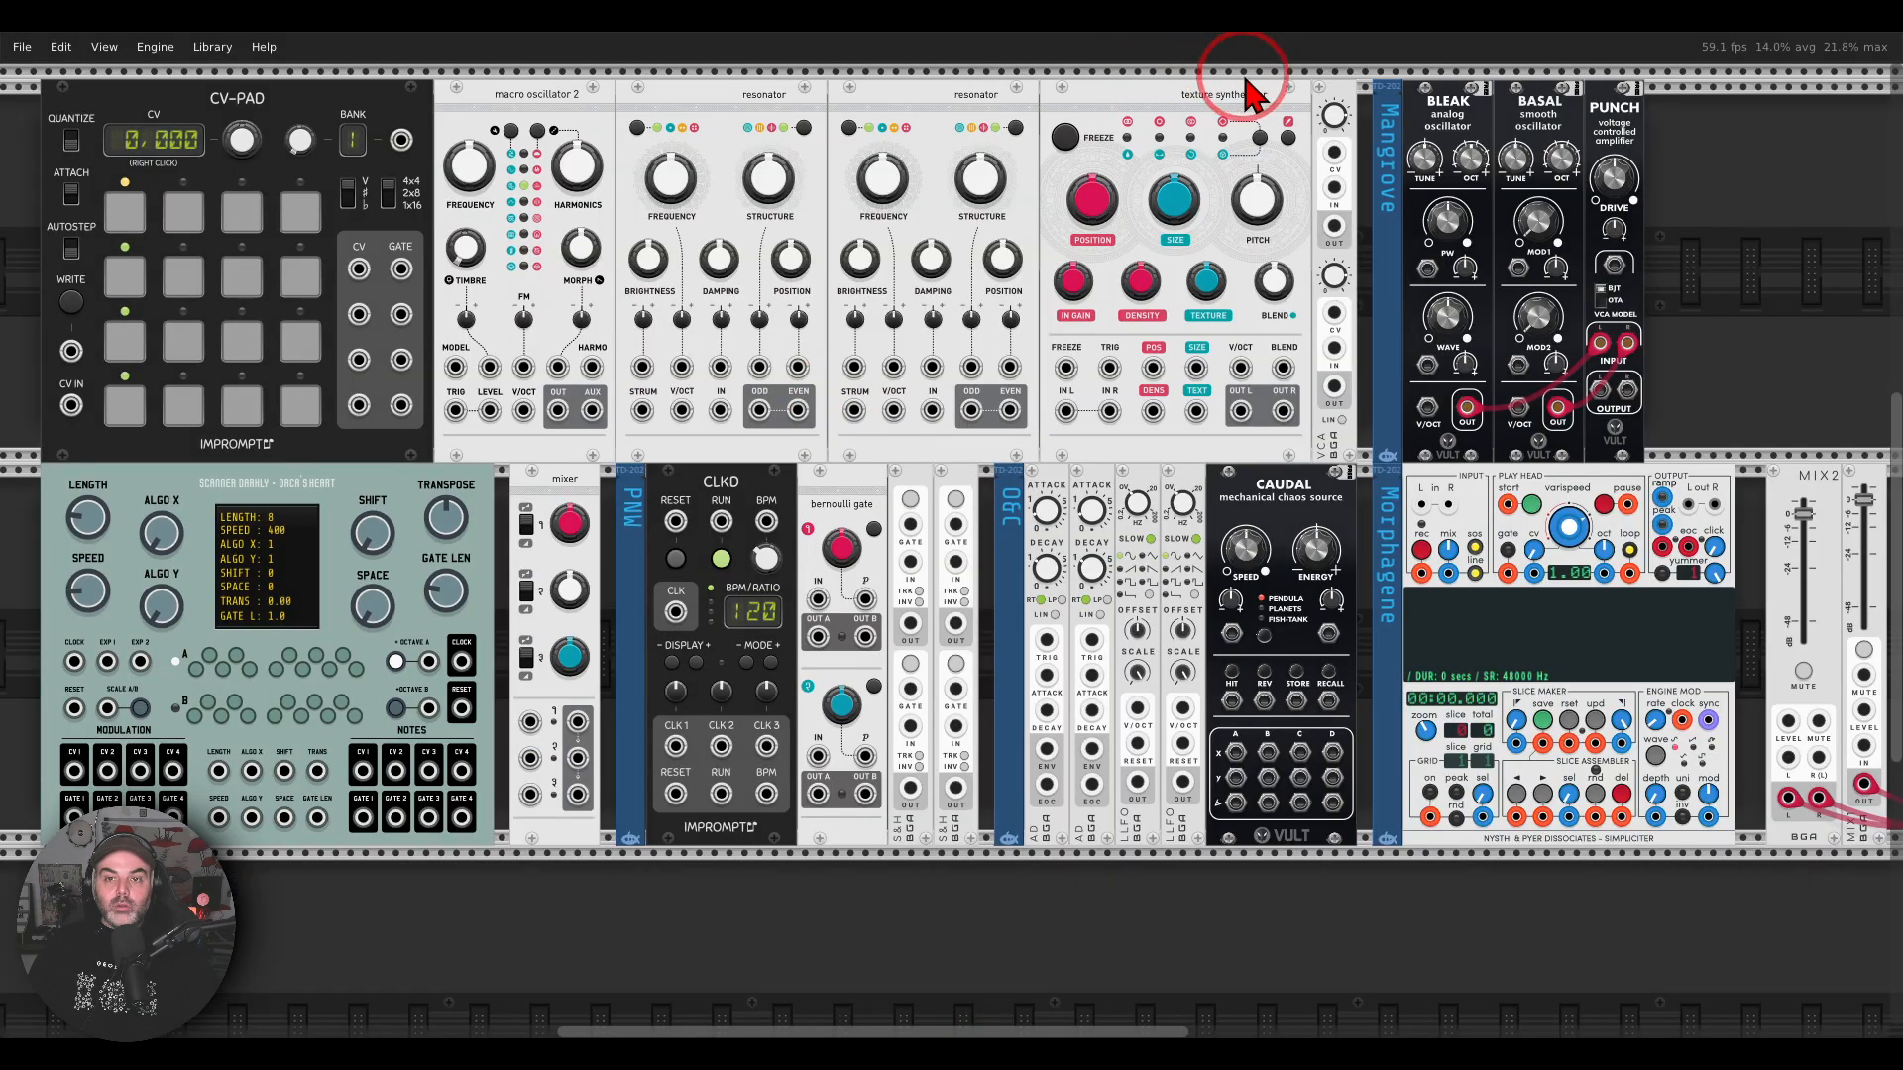
pyautogui.moveTo(1246, 82)
pyautogui.mouseDown()
pyautogui.moveTo(659, 57)
pyautogui.moveTo(552, 170)
pyautogui.moveTo(1333, 139)
pyautogui.moveTo(1201, 67)
pyautogui.moveTo(1307, 85)
pyautogui.mouseUp()
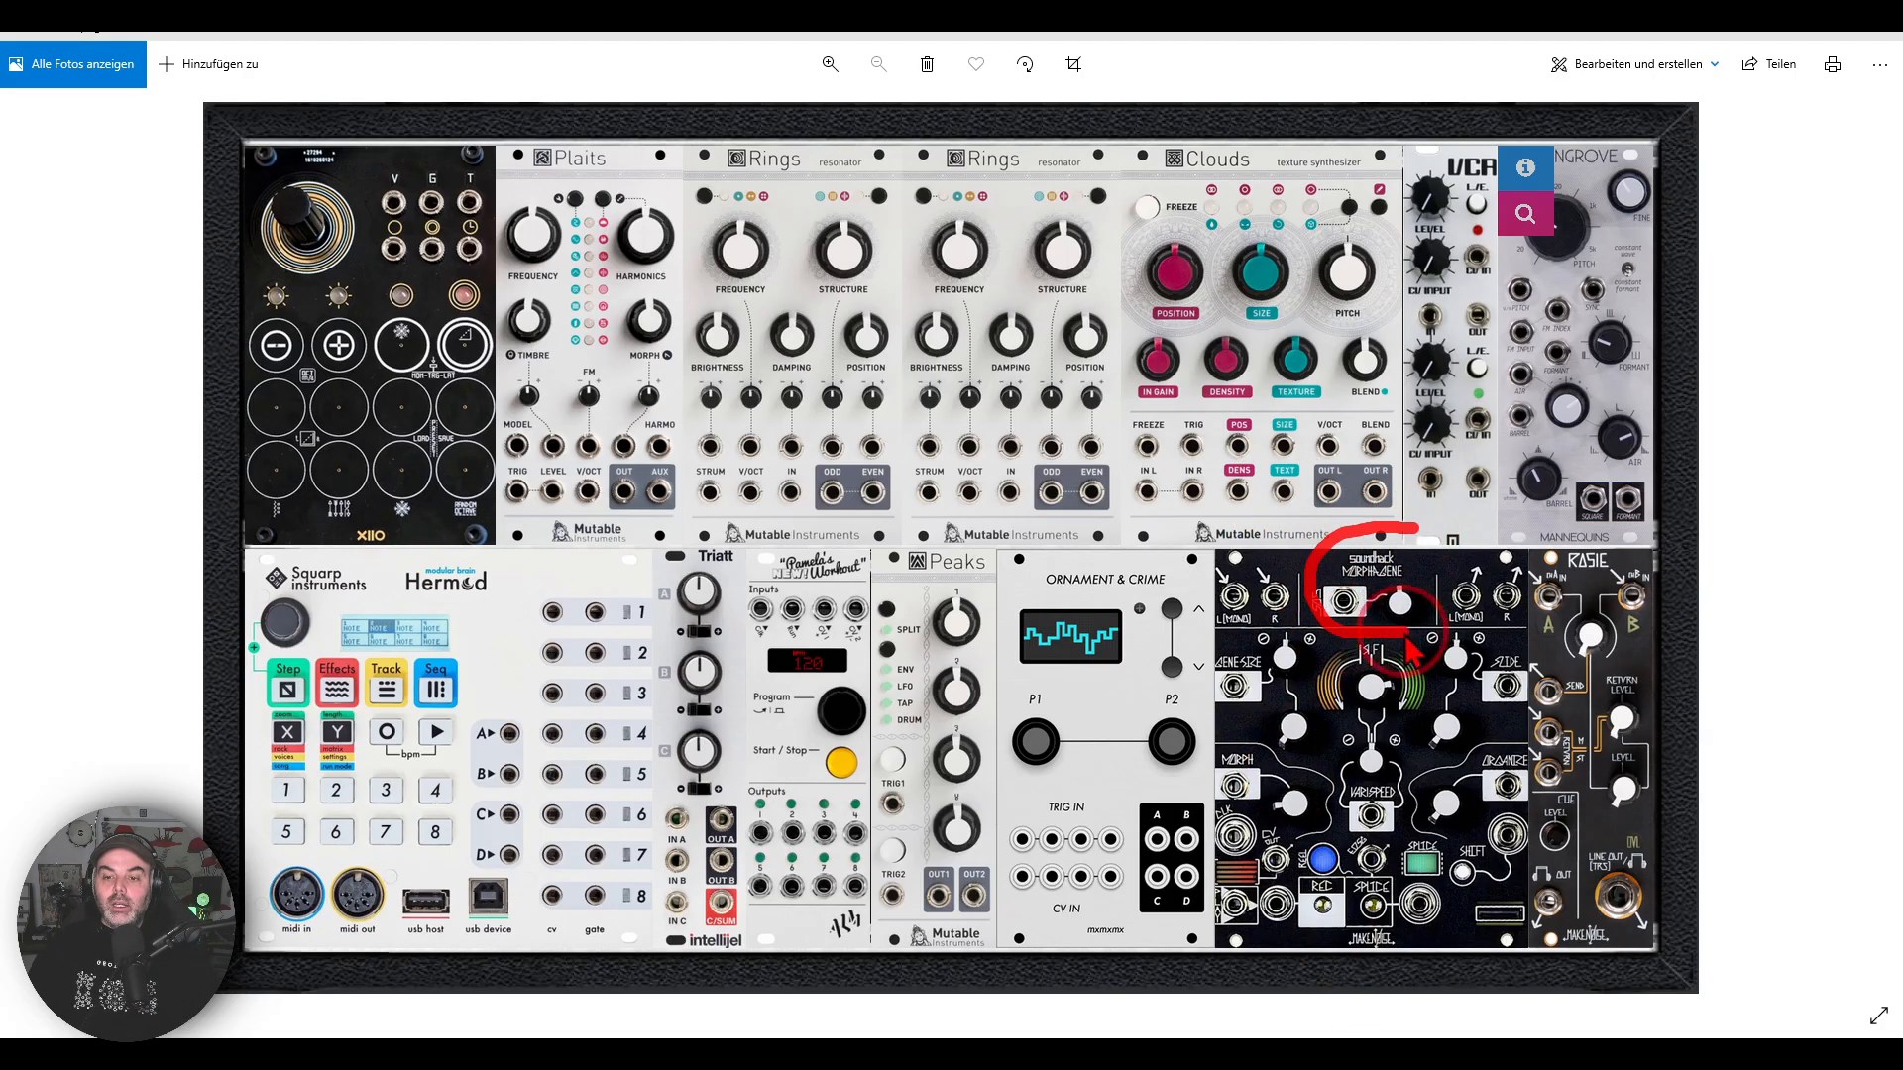
# Step: Locate Morphagene in the hardware rack photo and examine its substitute in the VCV Rack patch
pyautogui.moveTo(1407, 654)
pyautogui.mouseDown()
pyautogui.moveTo(1442, 545)
pyautogui.moveTo(1422, 540)
pyautogui.mouseUp()
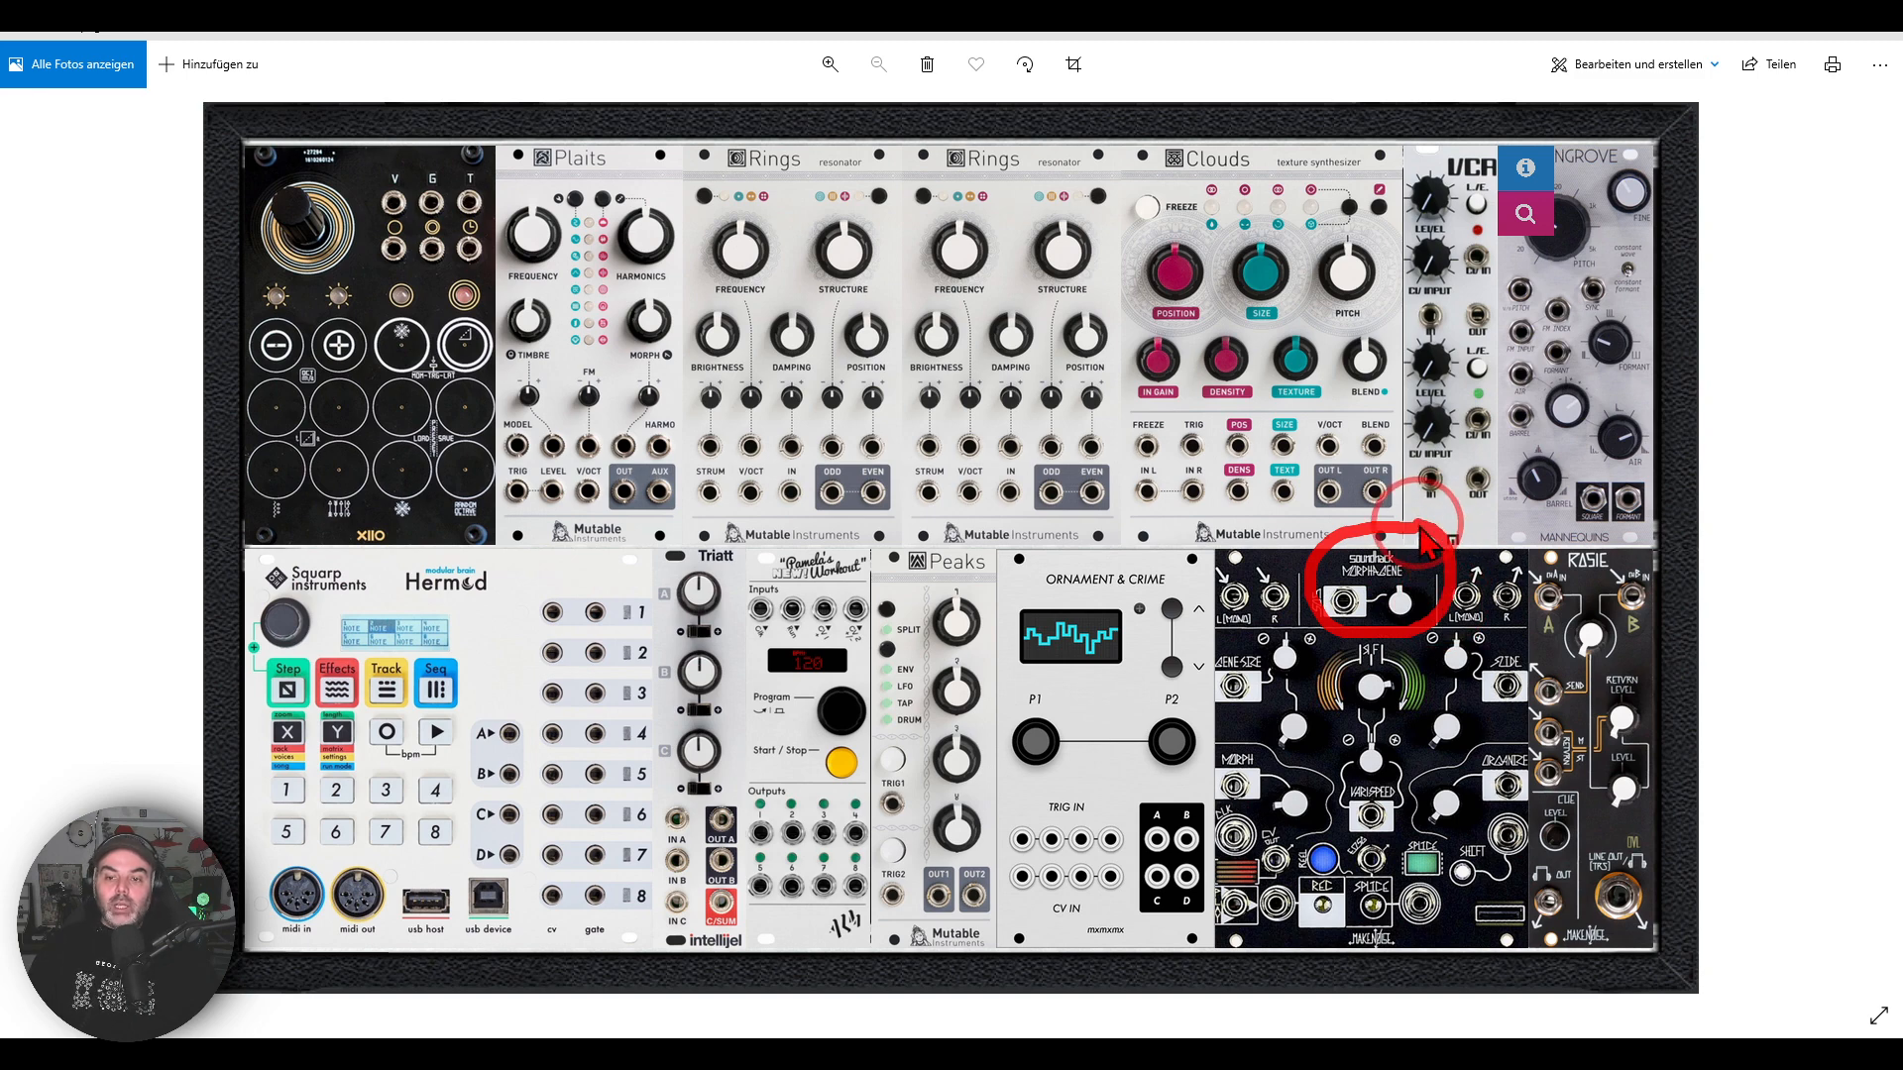
pyautogui.click(989, 1044)
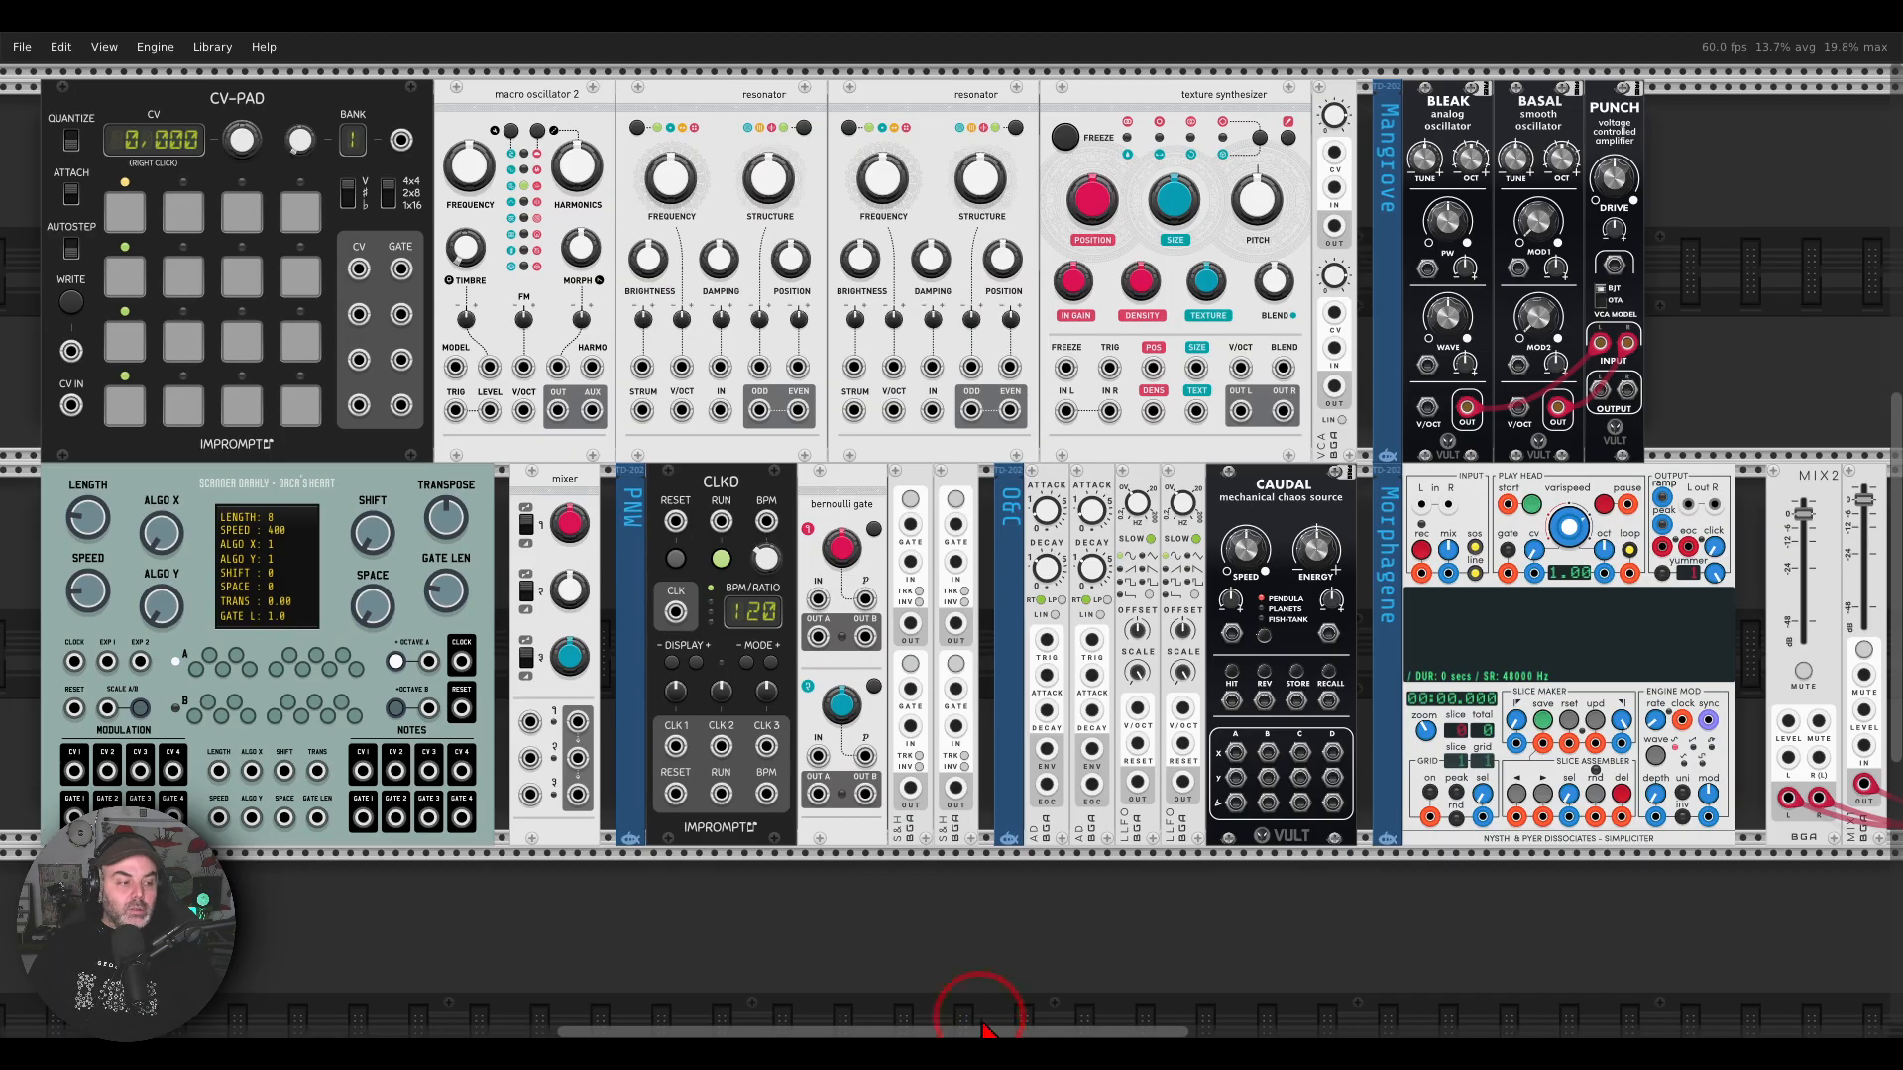
pyautogui.moveTo(1640, 460)
pyautogui.mouseDown()
pyautogui.moveTo(1574, 568)
pyautogui.moveTo(1579, 437)
pyautogui.mouseUp()
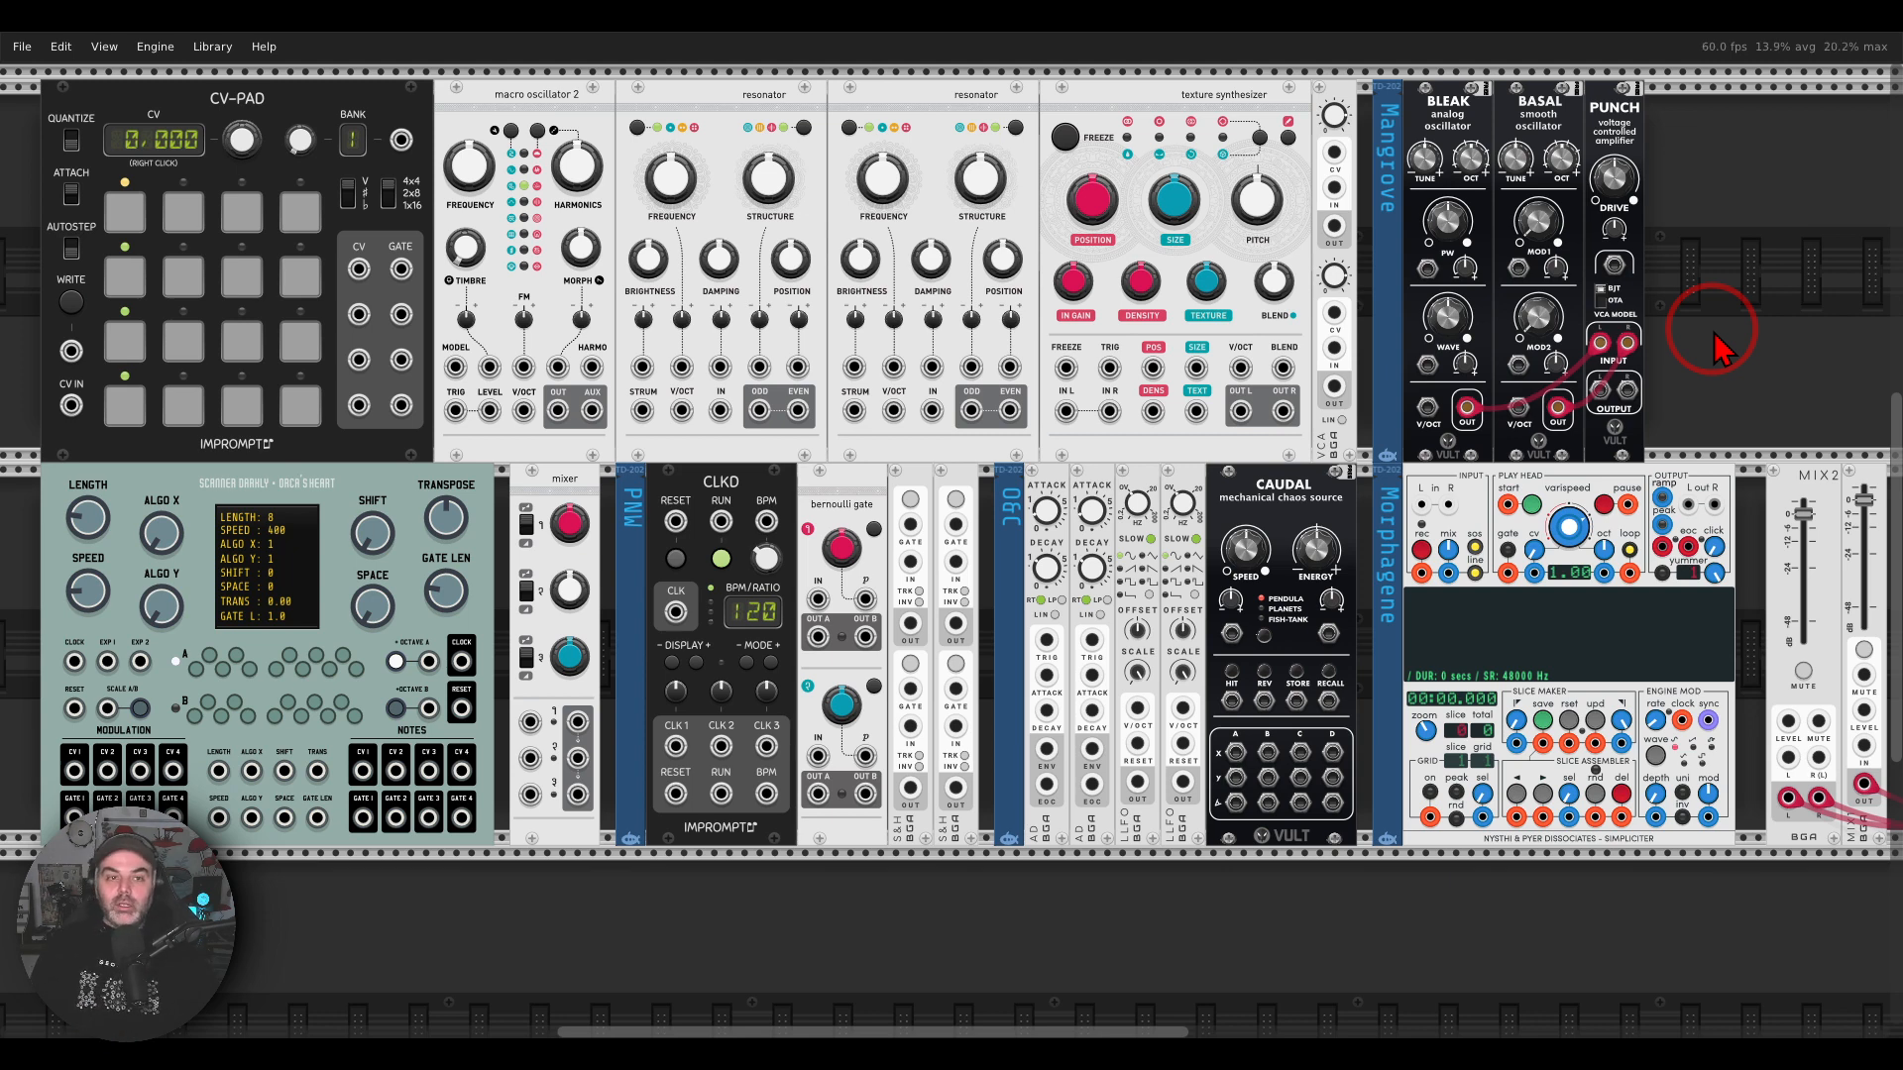
# Step: Compare the black touch-pad controller in the hardware photo with the CV-PAD module in VCV Rack
pyautogui.click(1381, 1059)
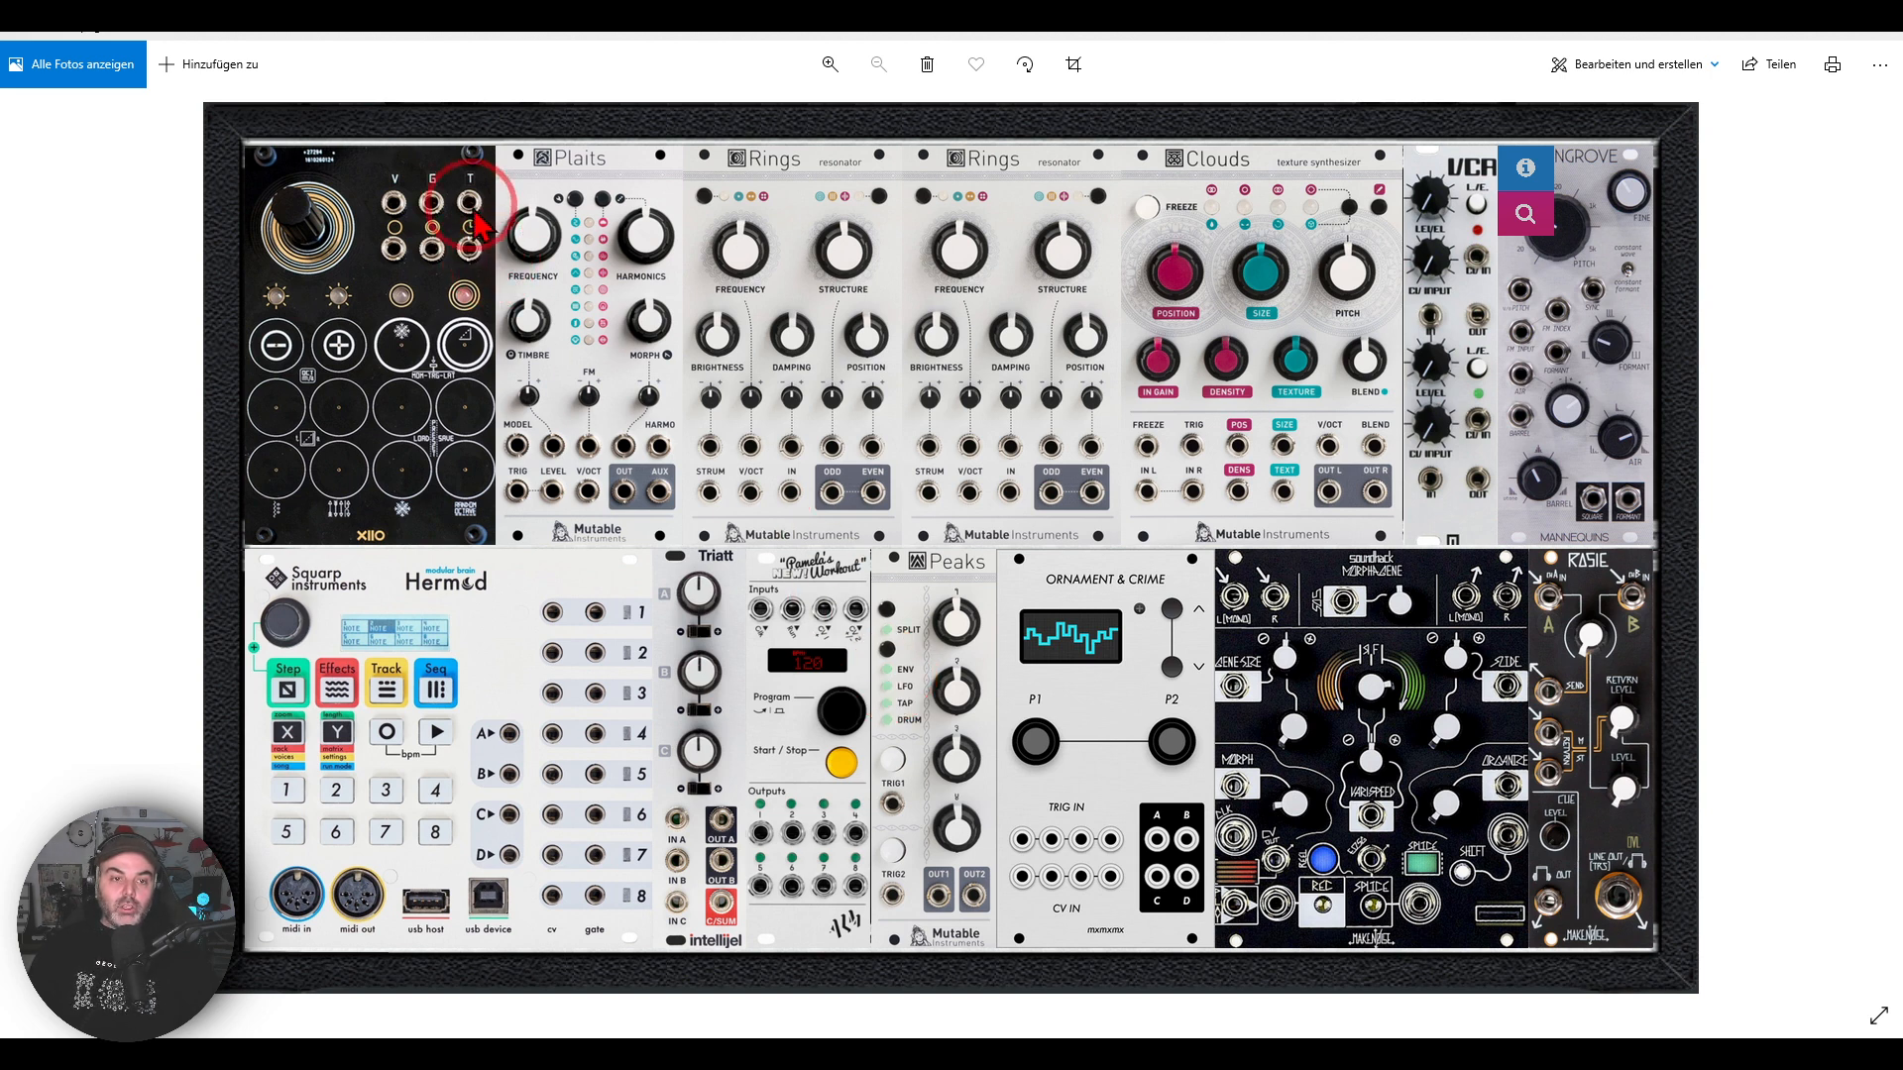
pyautogui.moveTo(487, 138)
pyautogui.mouseDown()
pyautogui.moveTo(393, 131)
pyautogui.moveTo(176, 369)
pyautogui.moveTo(436, 589)
pyautogui.moveTo(580, 382)
pyautogui.moveTo(498, 154)
pyautogui.mouseUp()
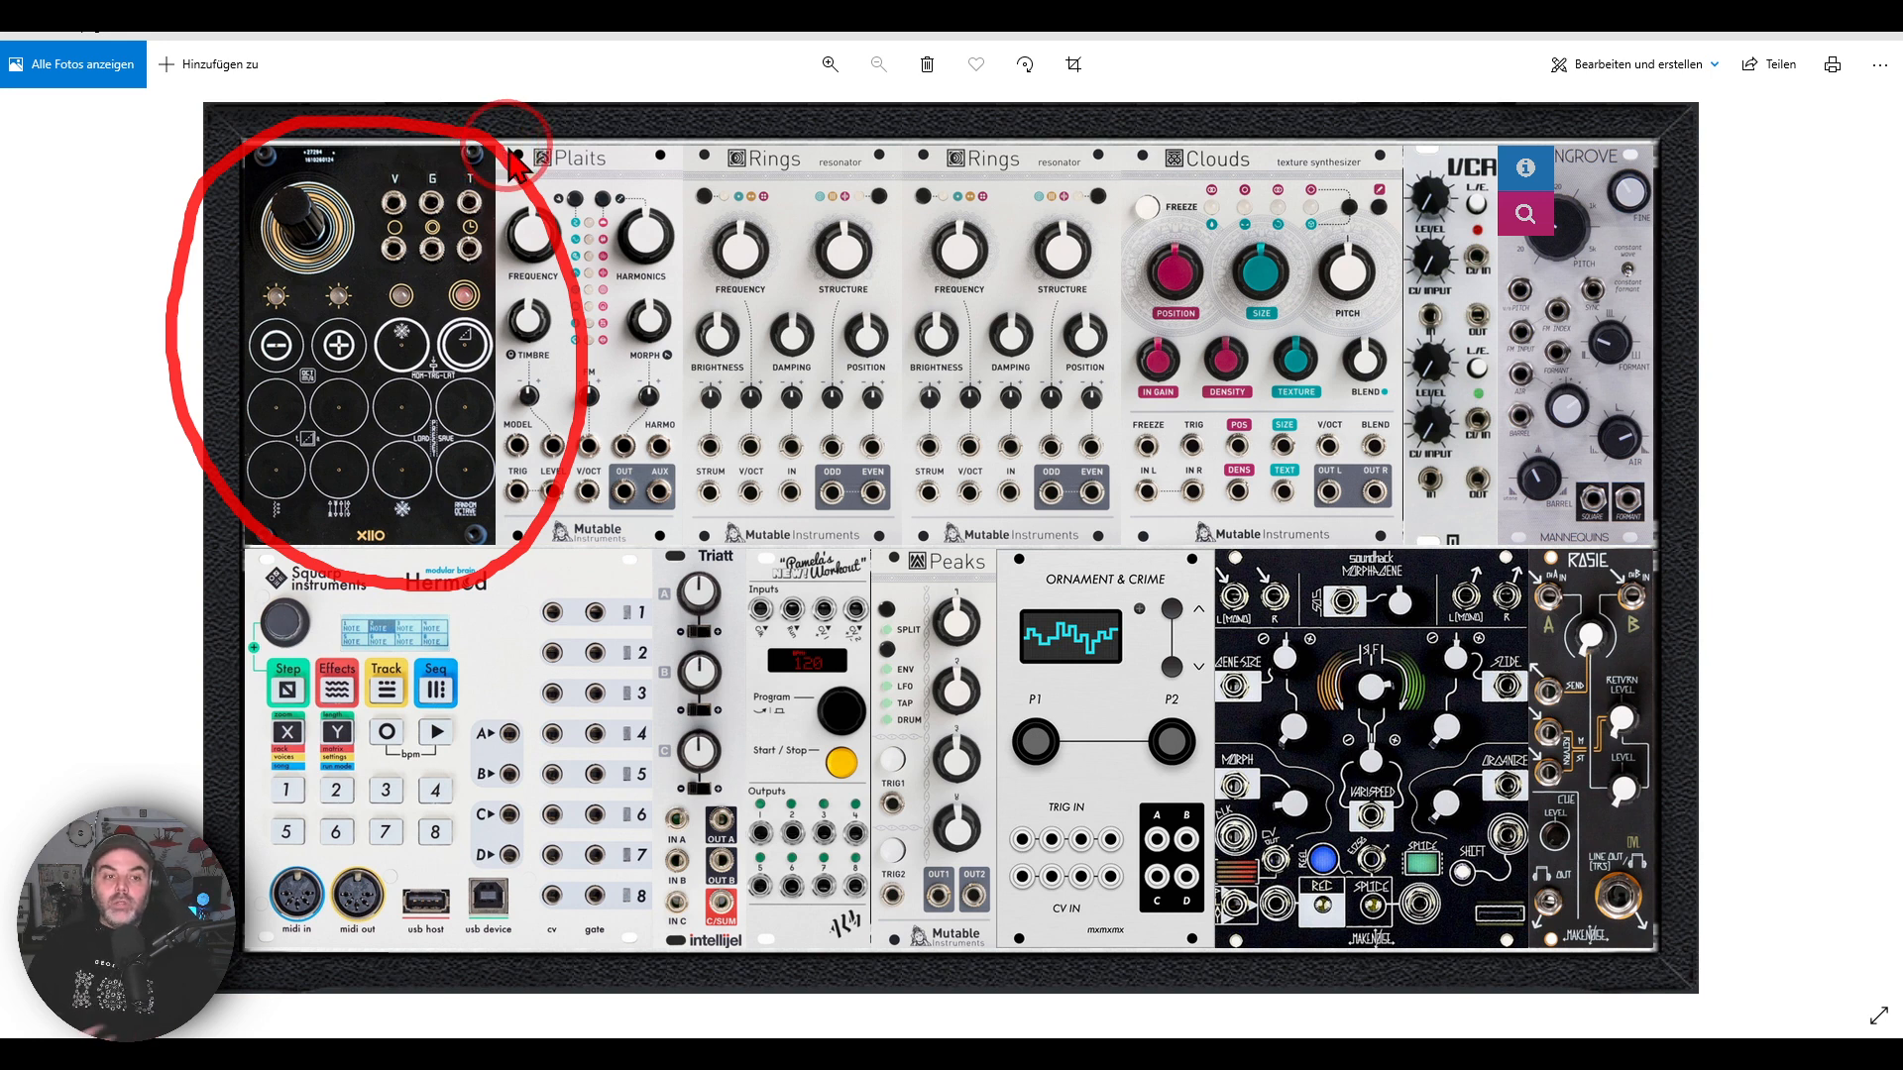
pyautogui.press('Escape')
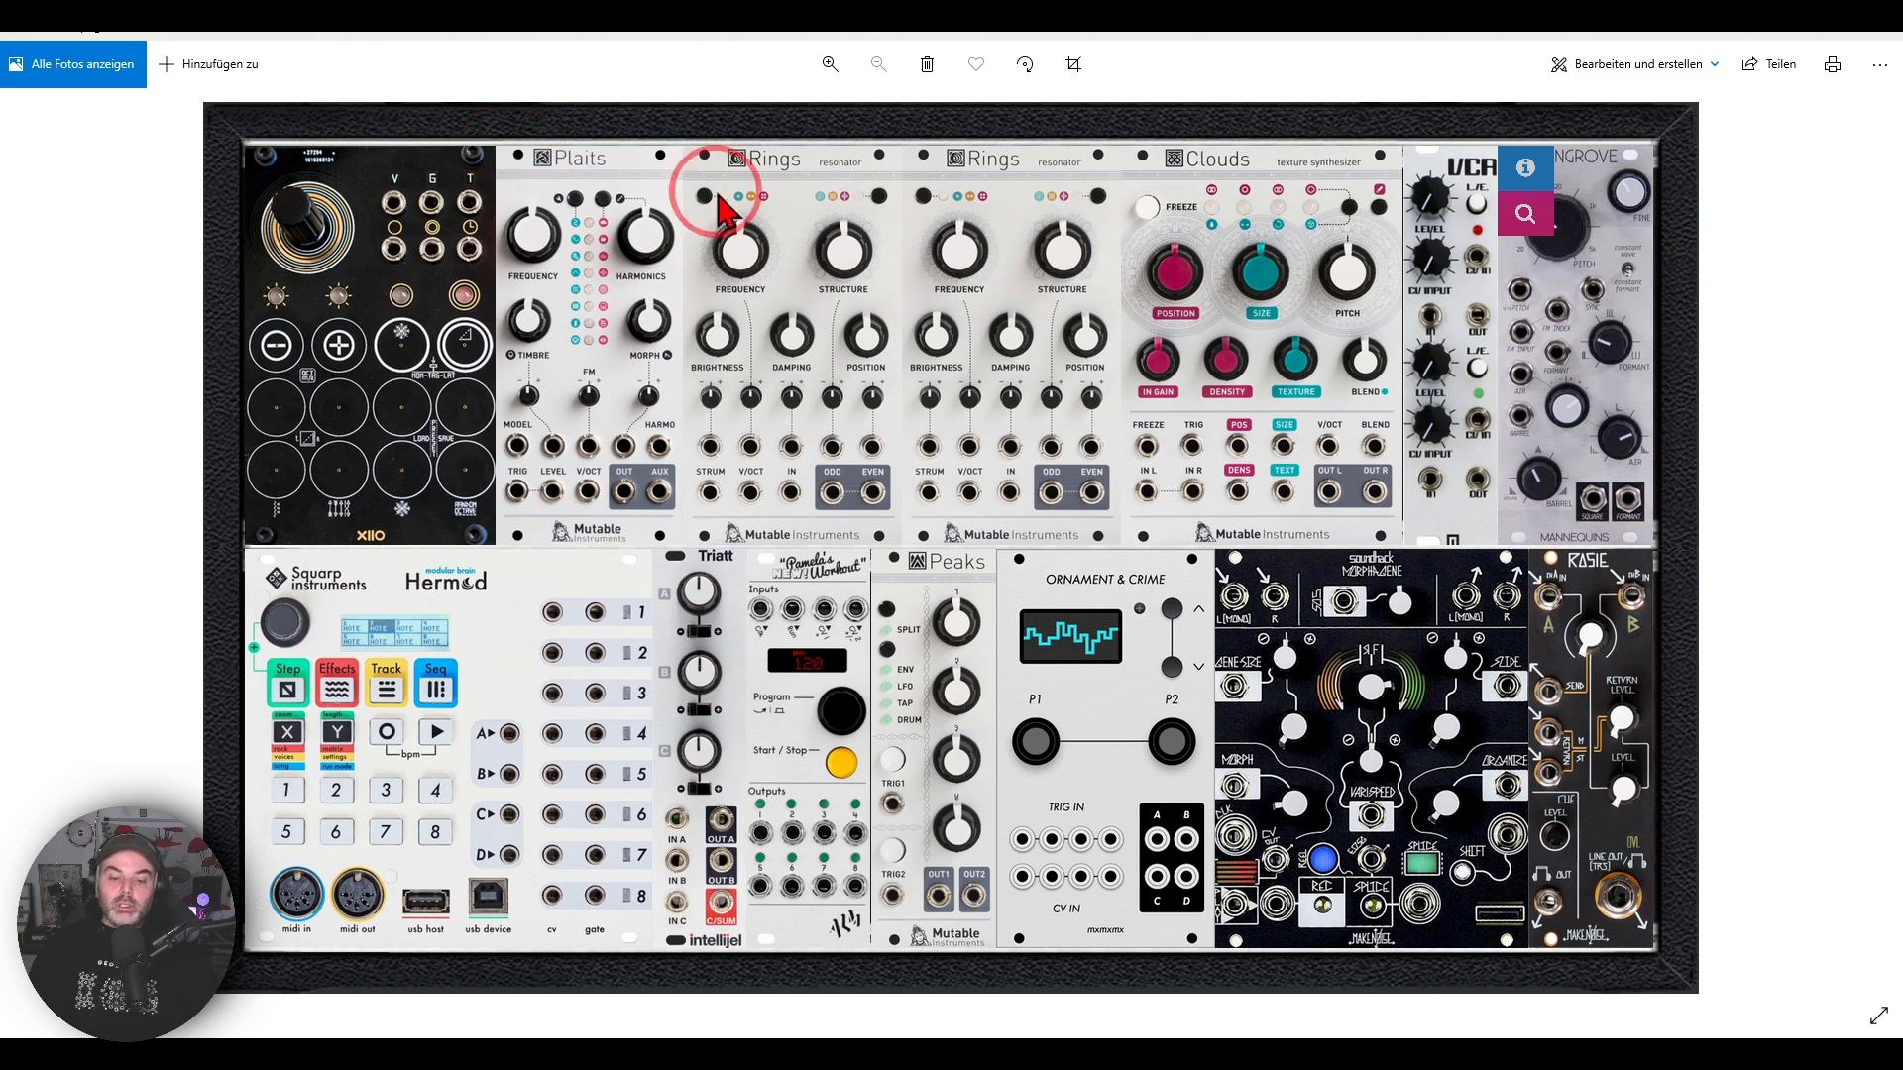
pyautogui.click(960, 1050)
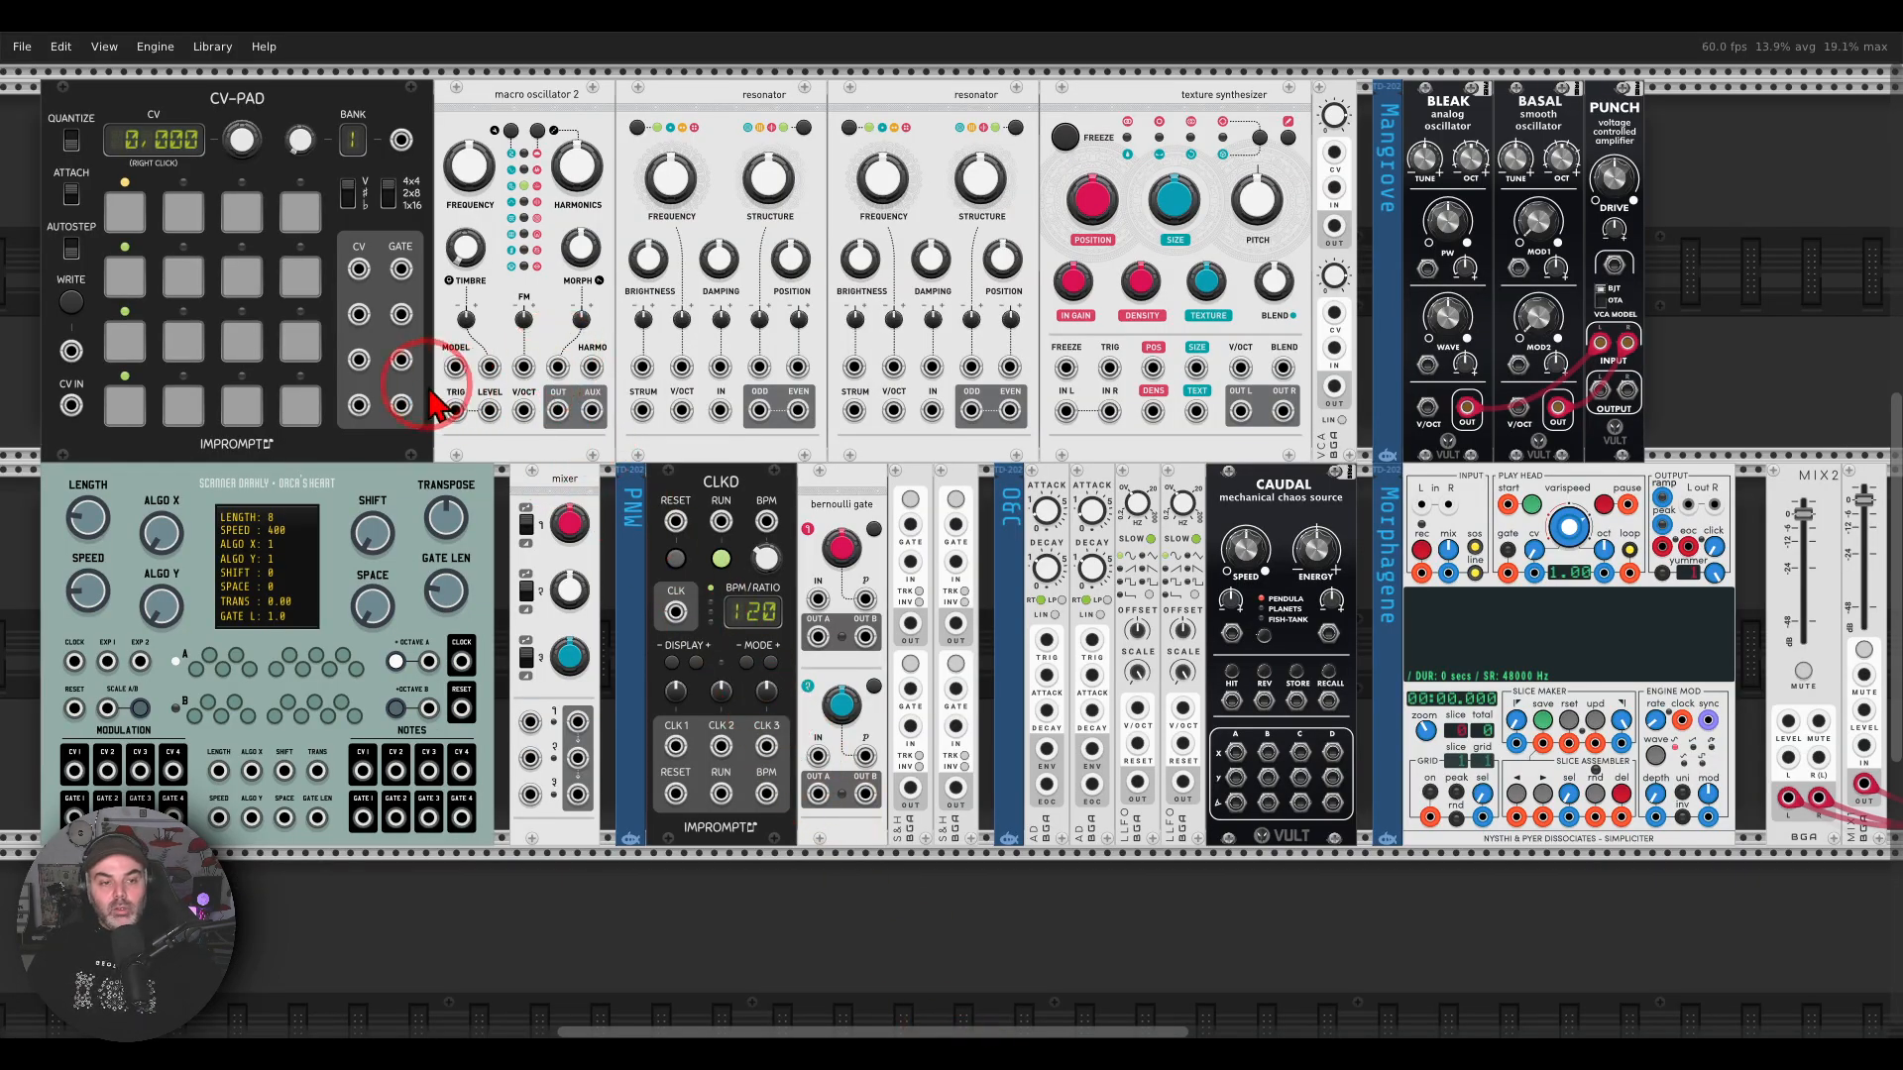
pyautogui.scroll(2, 411, 349)
pyautogui.moveTo(427, 325); pyautogui.dragTo(1047, 508)
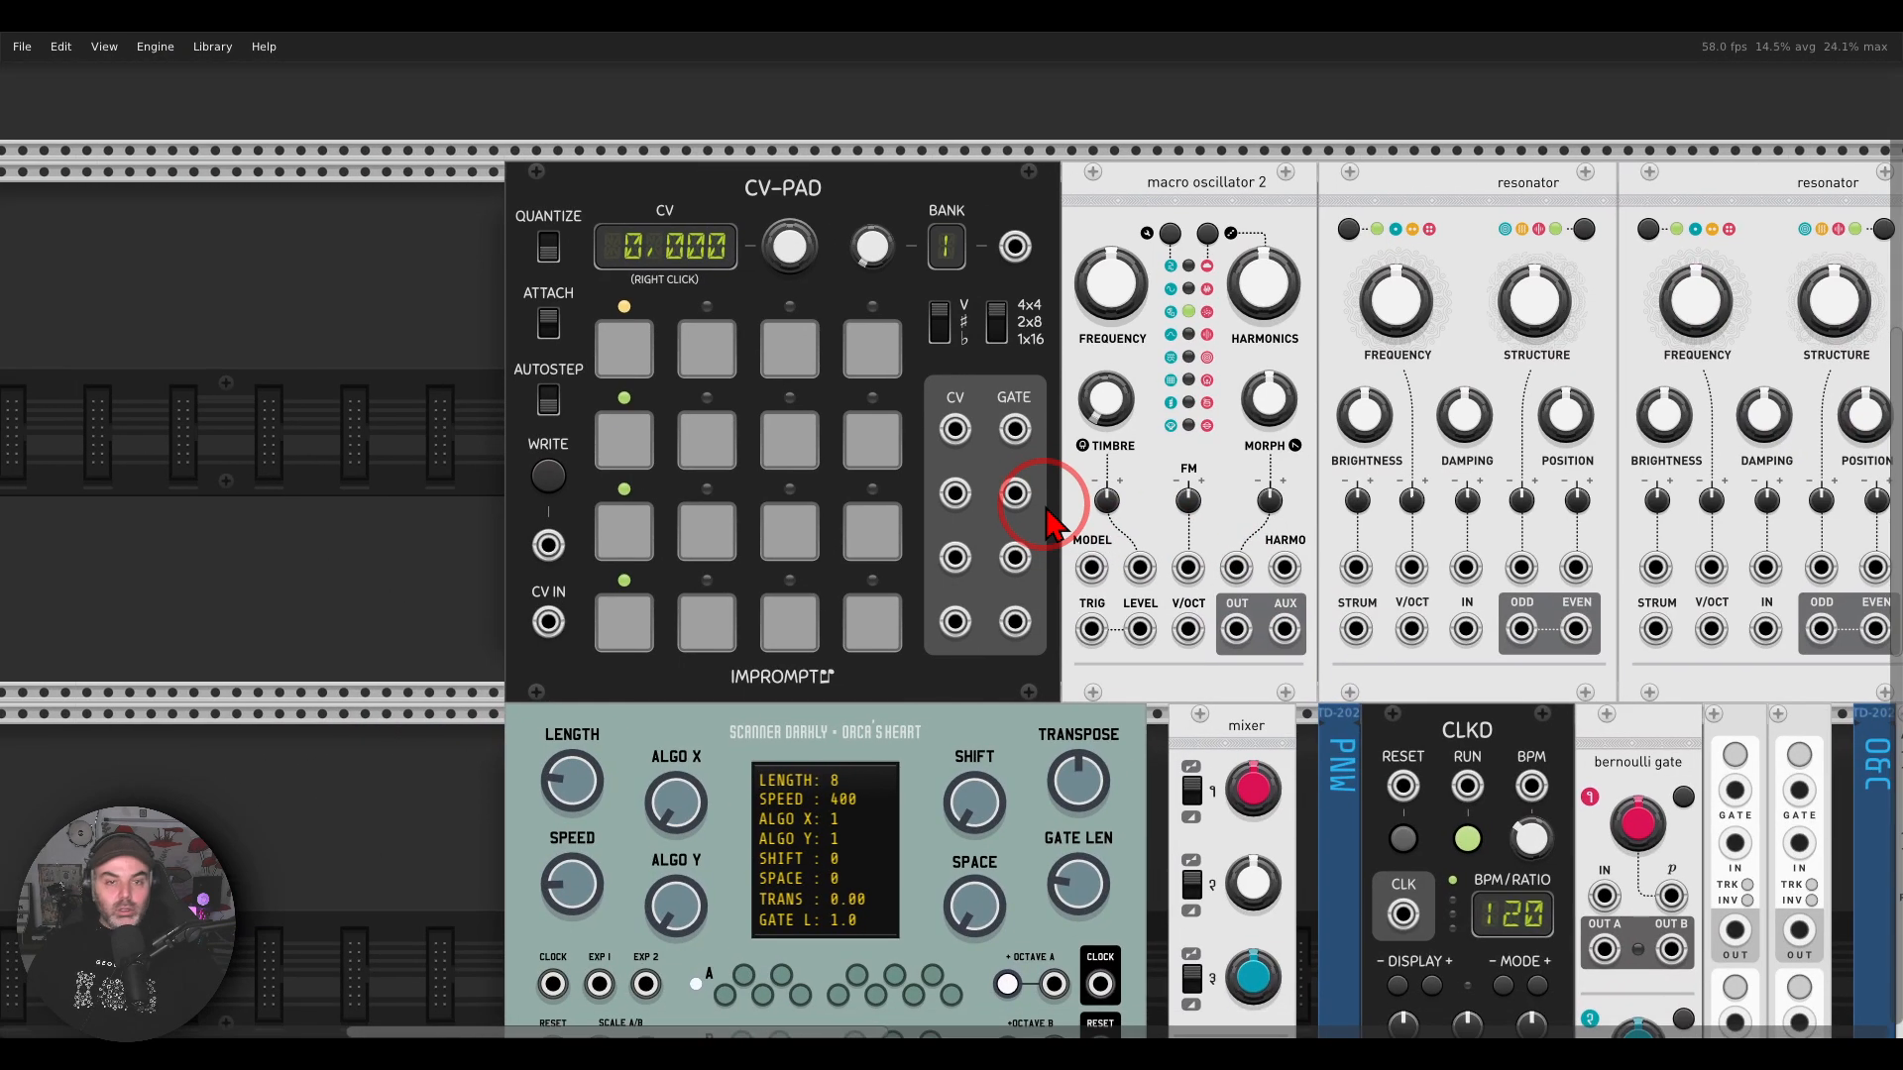
pyautogui.moveTo(856, 183)
pyautogui.mouseDown()
pyautogui.moveTo(711, 188)
pyautogui.moveTo(860, 218)
pyautogui.moveTo(853, 158)
pyautogui.mouseUp()
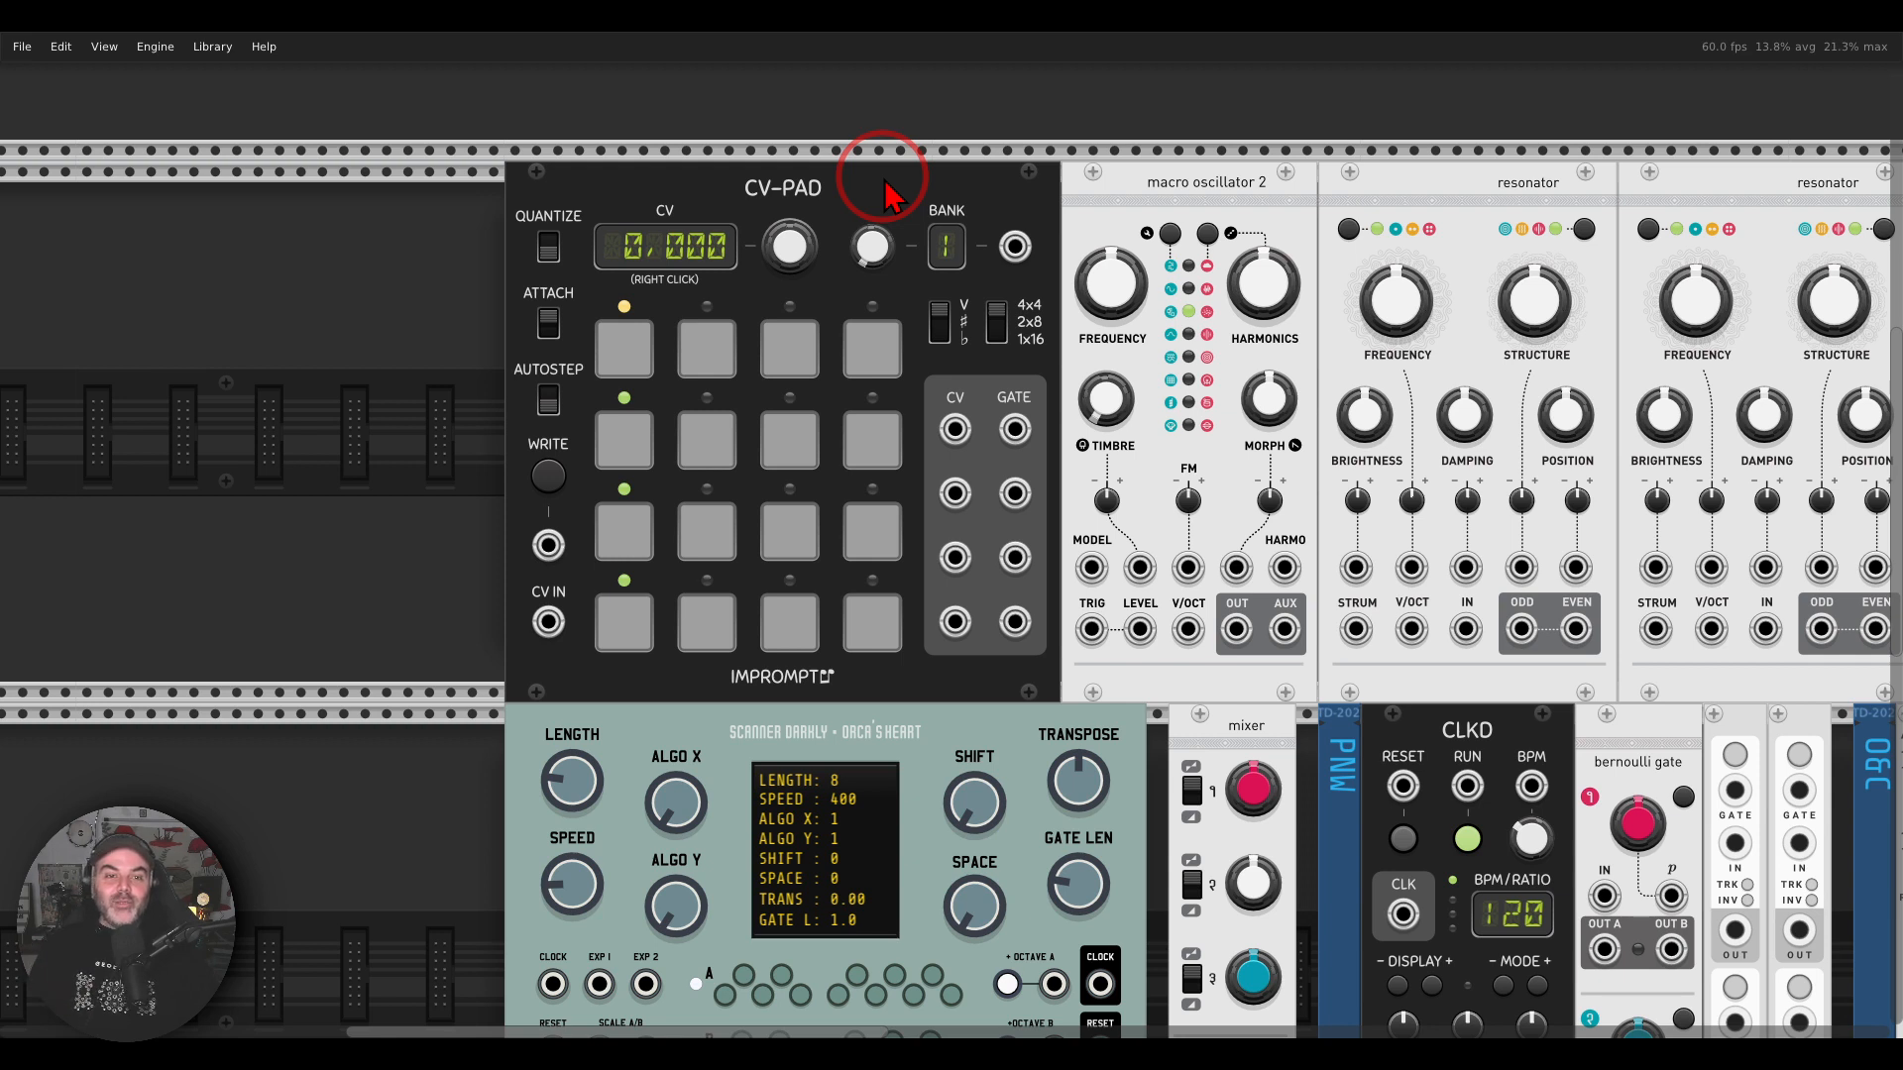
pyautogui.moveTo(838, 149)
pyautogui.mouseDown()
pyautogui.moveTo(739, 260)
pyautogui.moveTo(852, 178)
pyautogui.mouseUp()
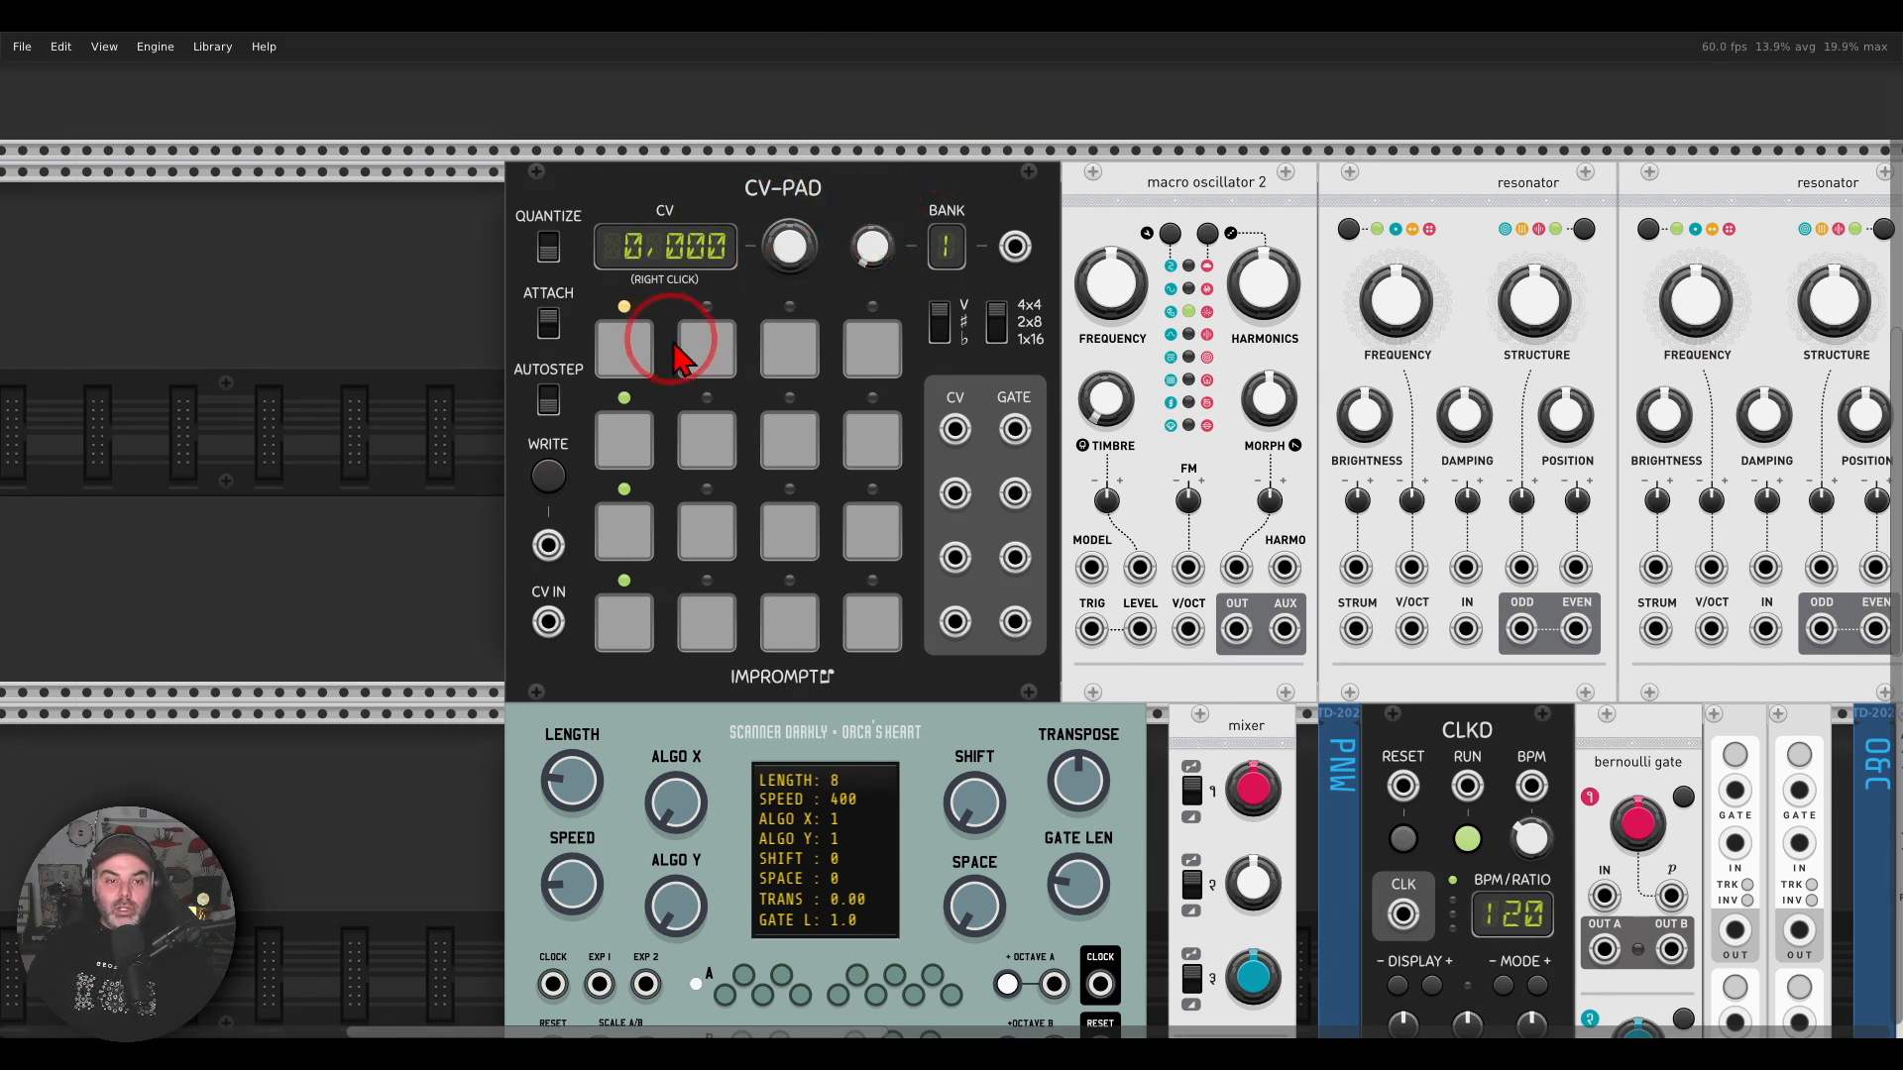
# Step: Try out CV-PAD by selecting pads across its upper three rows, finishing on the first pad of the third row
pyautogui.click(787, 344)
pyautogui.click(626, 347)
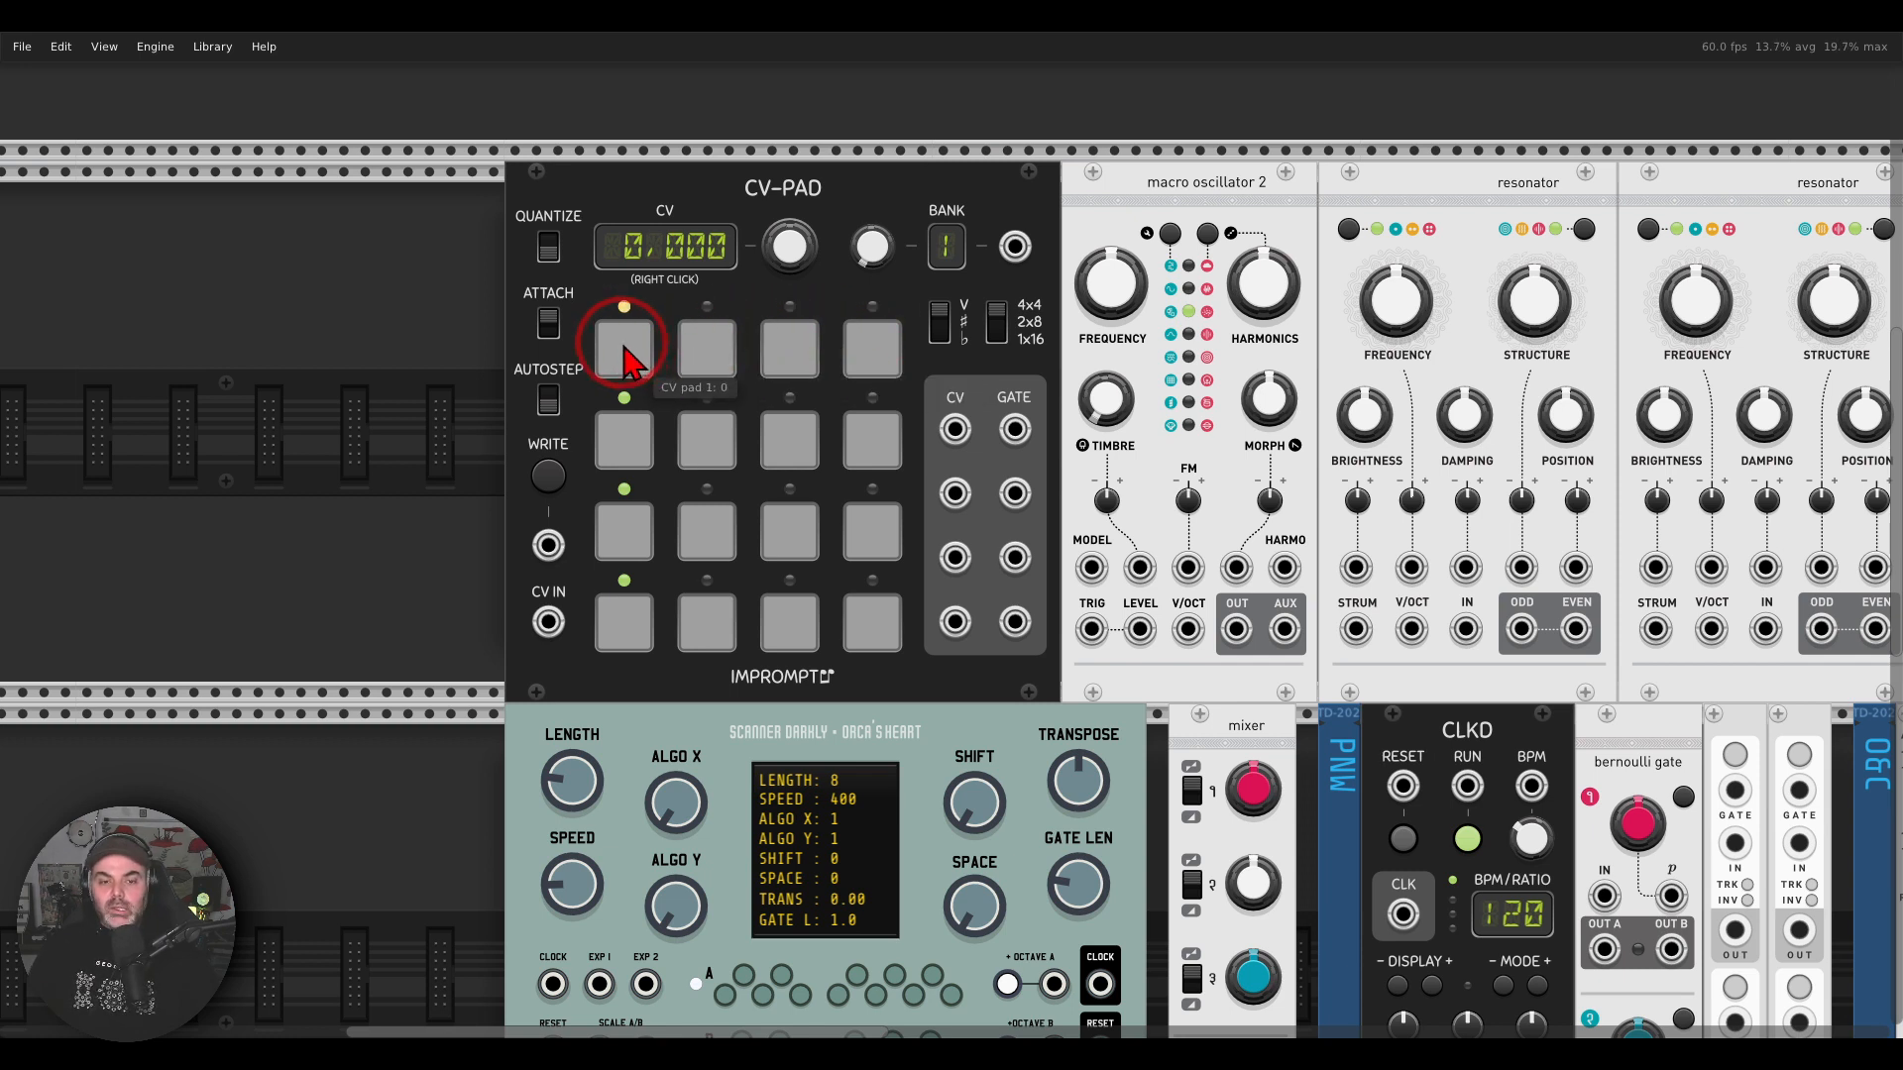
pyautogui.click(713, 369)
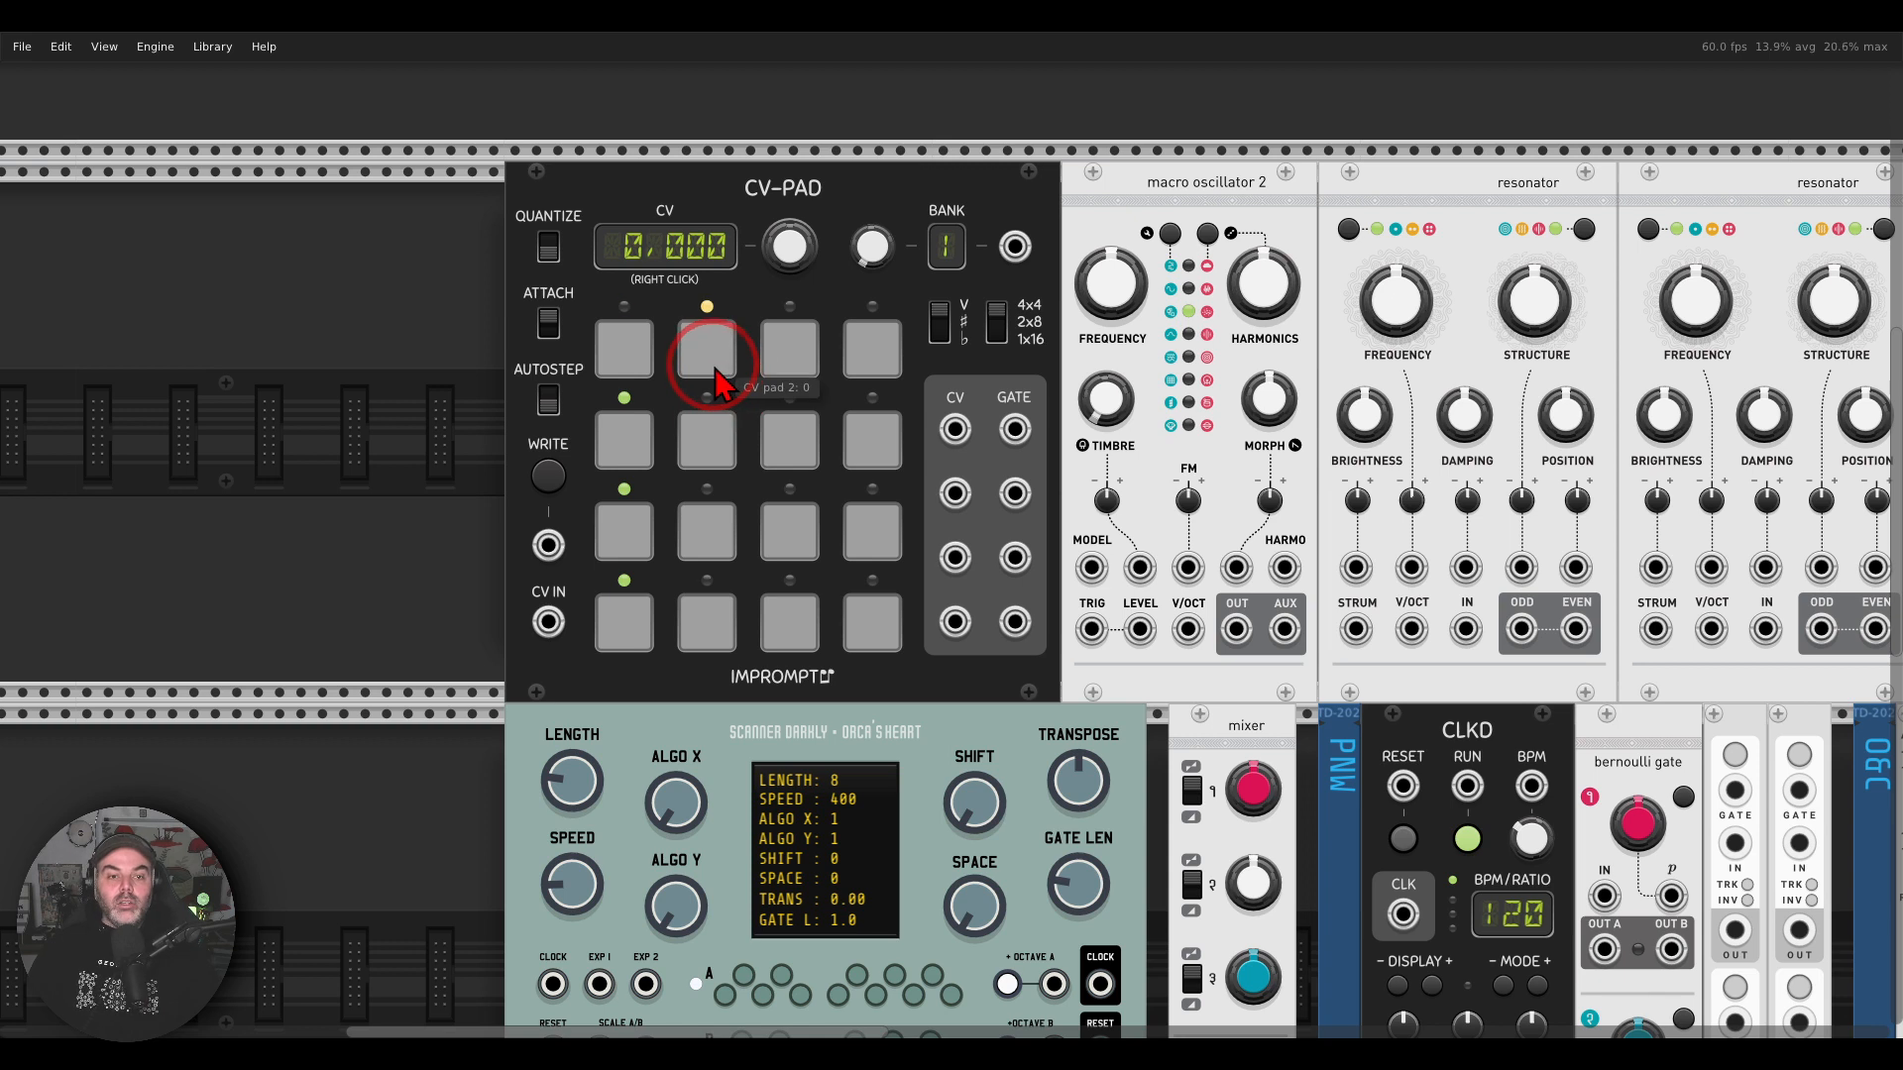
pyautogui.click(789, 368)
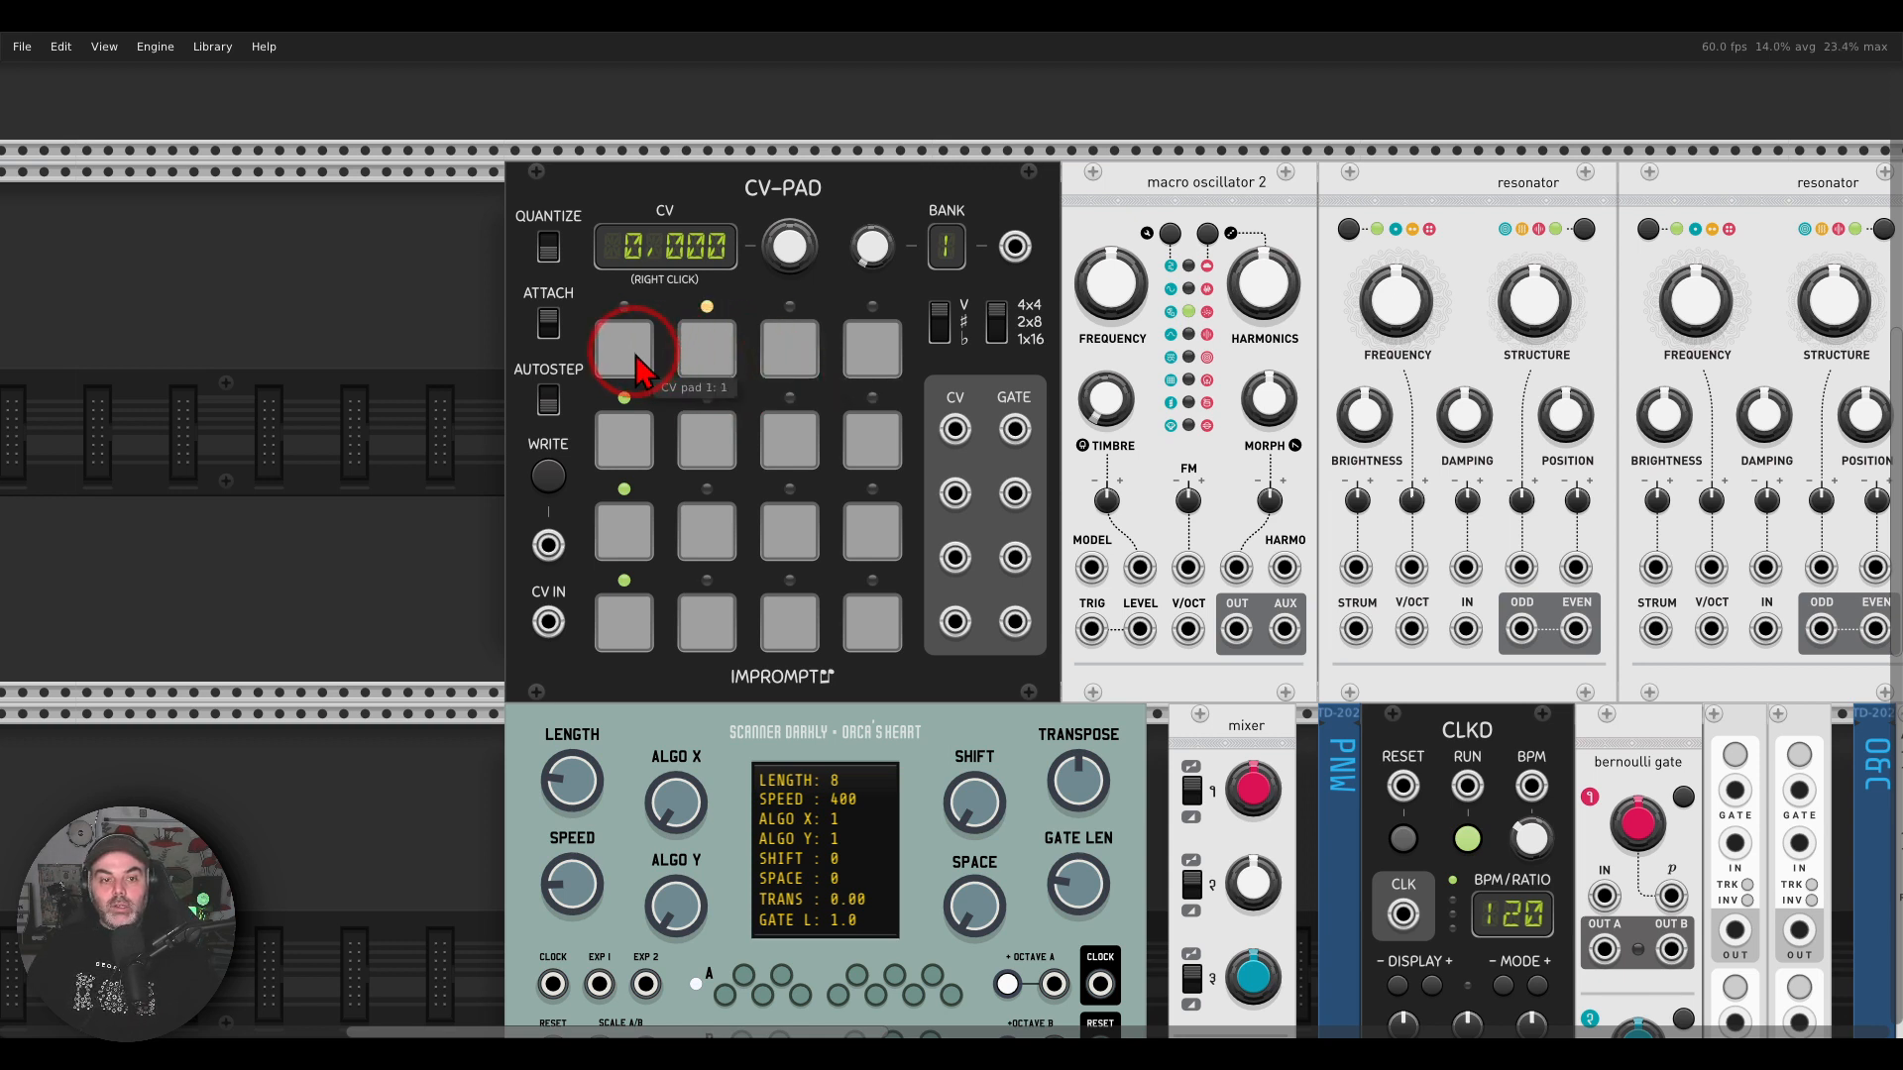
pyautogui.click(635, 367)
pyautogui.click(708, 446)
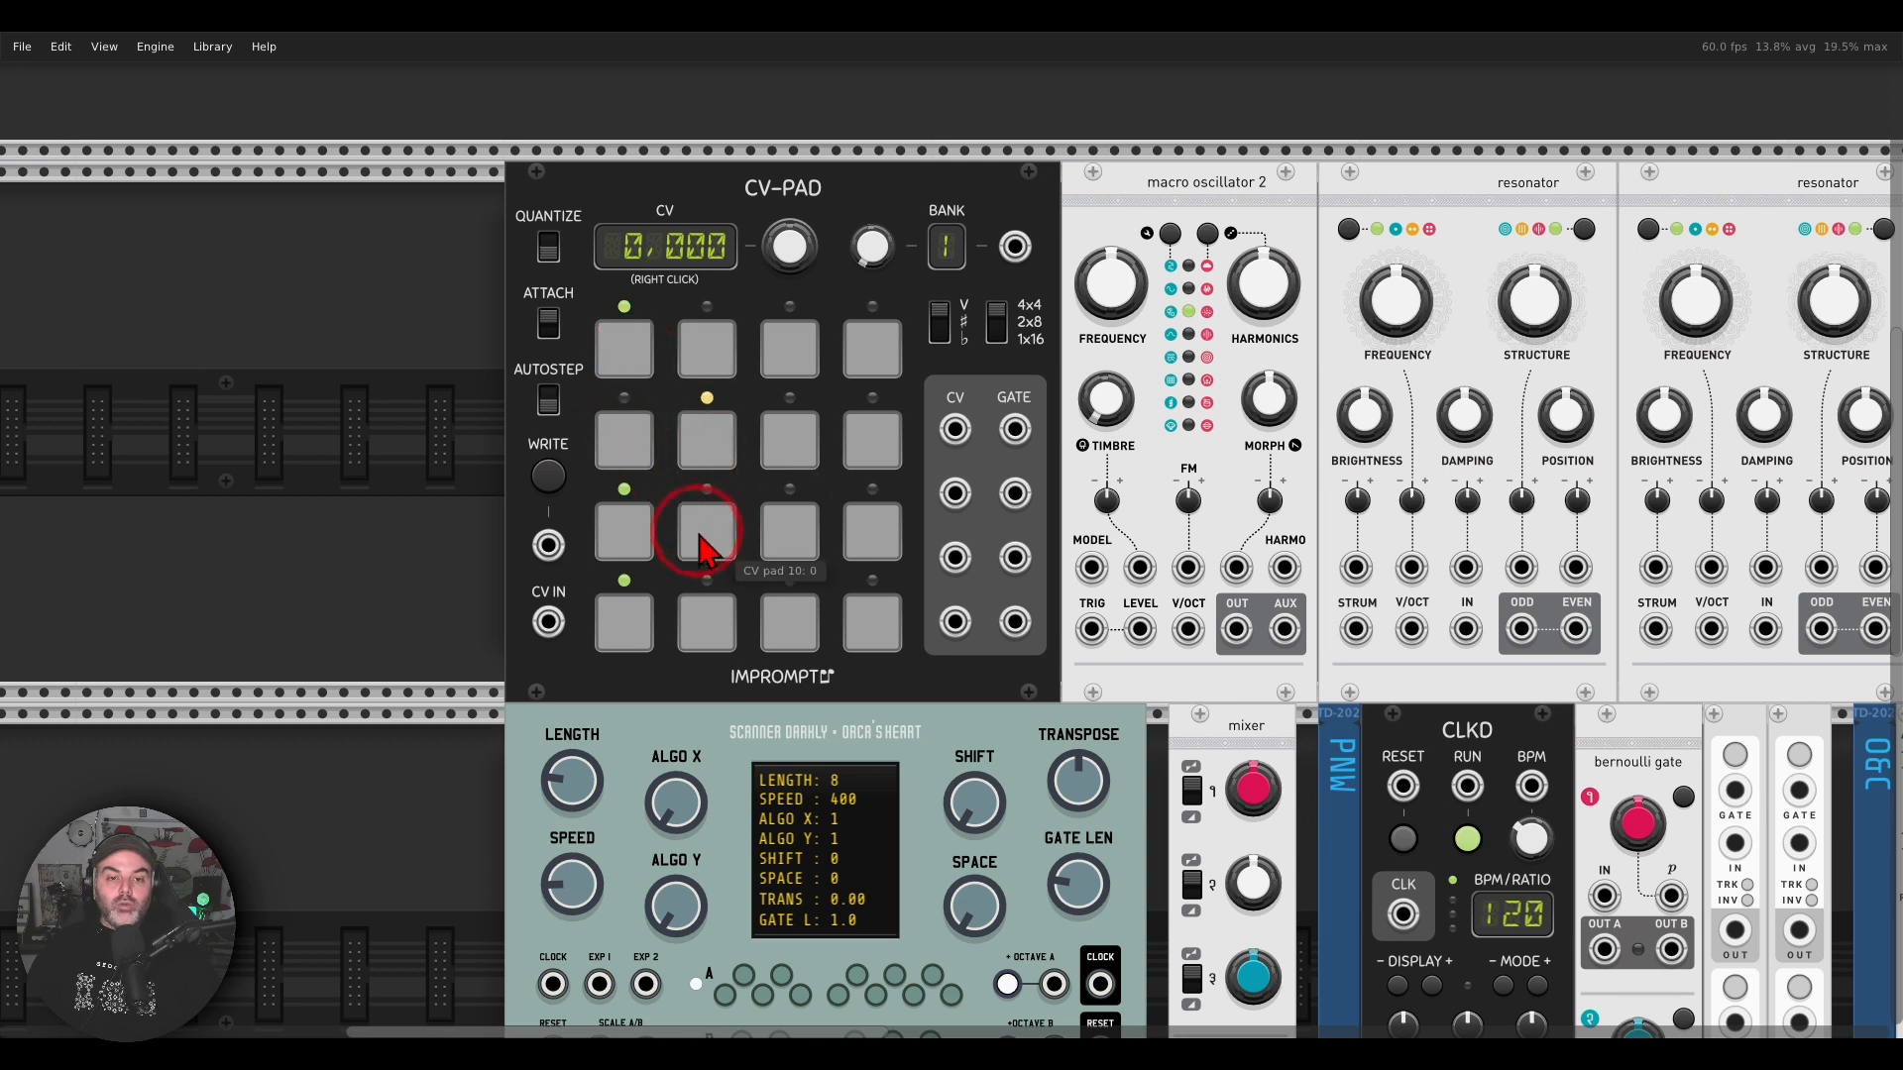
pyautogui.click(710, 533)
pyautogui.click(646, 446)
pyautogui.click(634, 545)
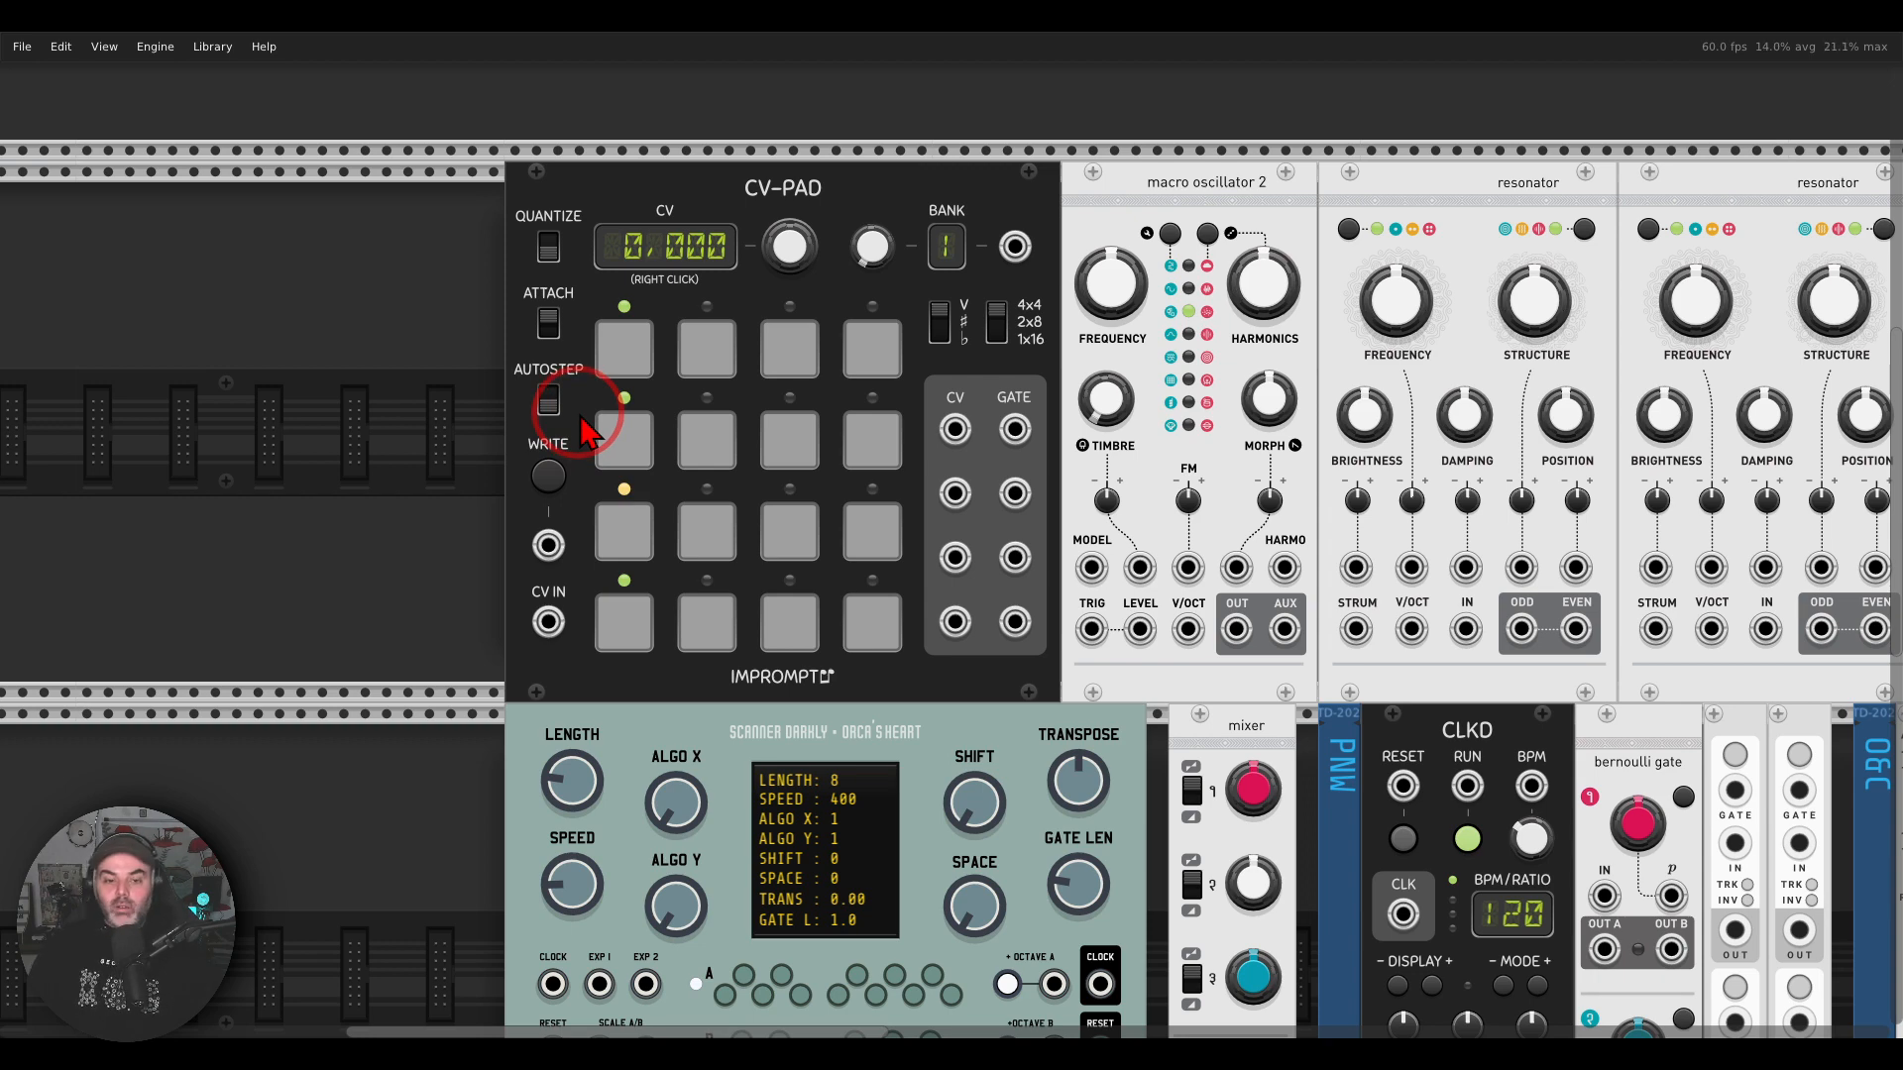
# Step: Check the Hermod sequencer in the hardware photo and return to its substitute below CV-PAD in VCV Rack
pyautogui.scroll(-1, 582, 416)
pyautogui.moveTo(962, 550); pyautogui.dragTo(852, 315)
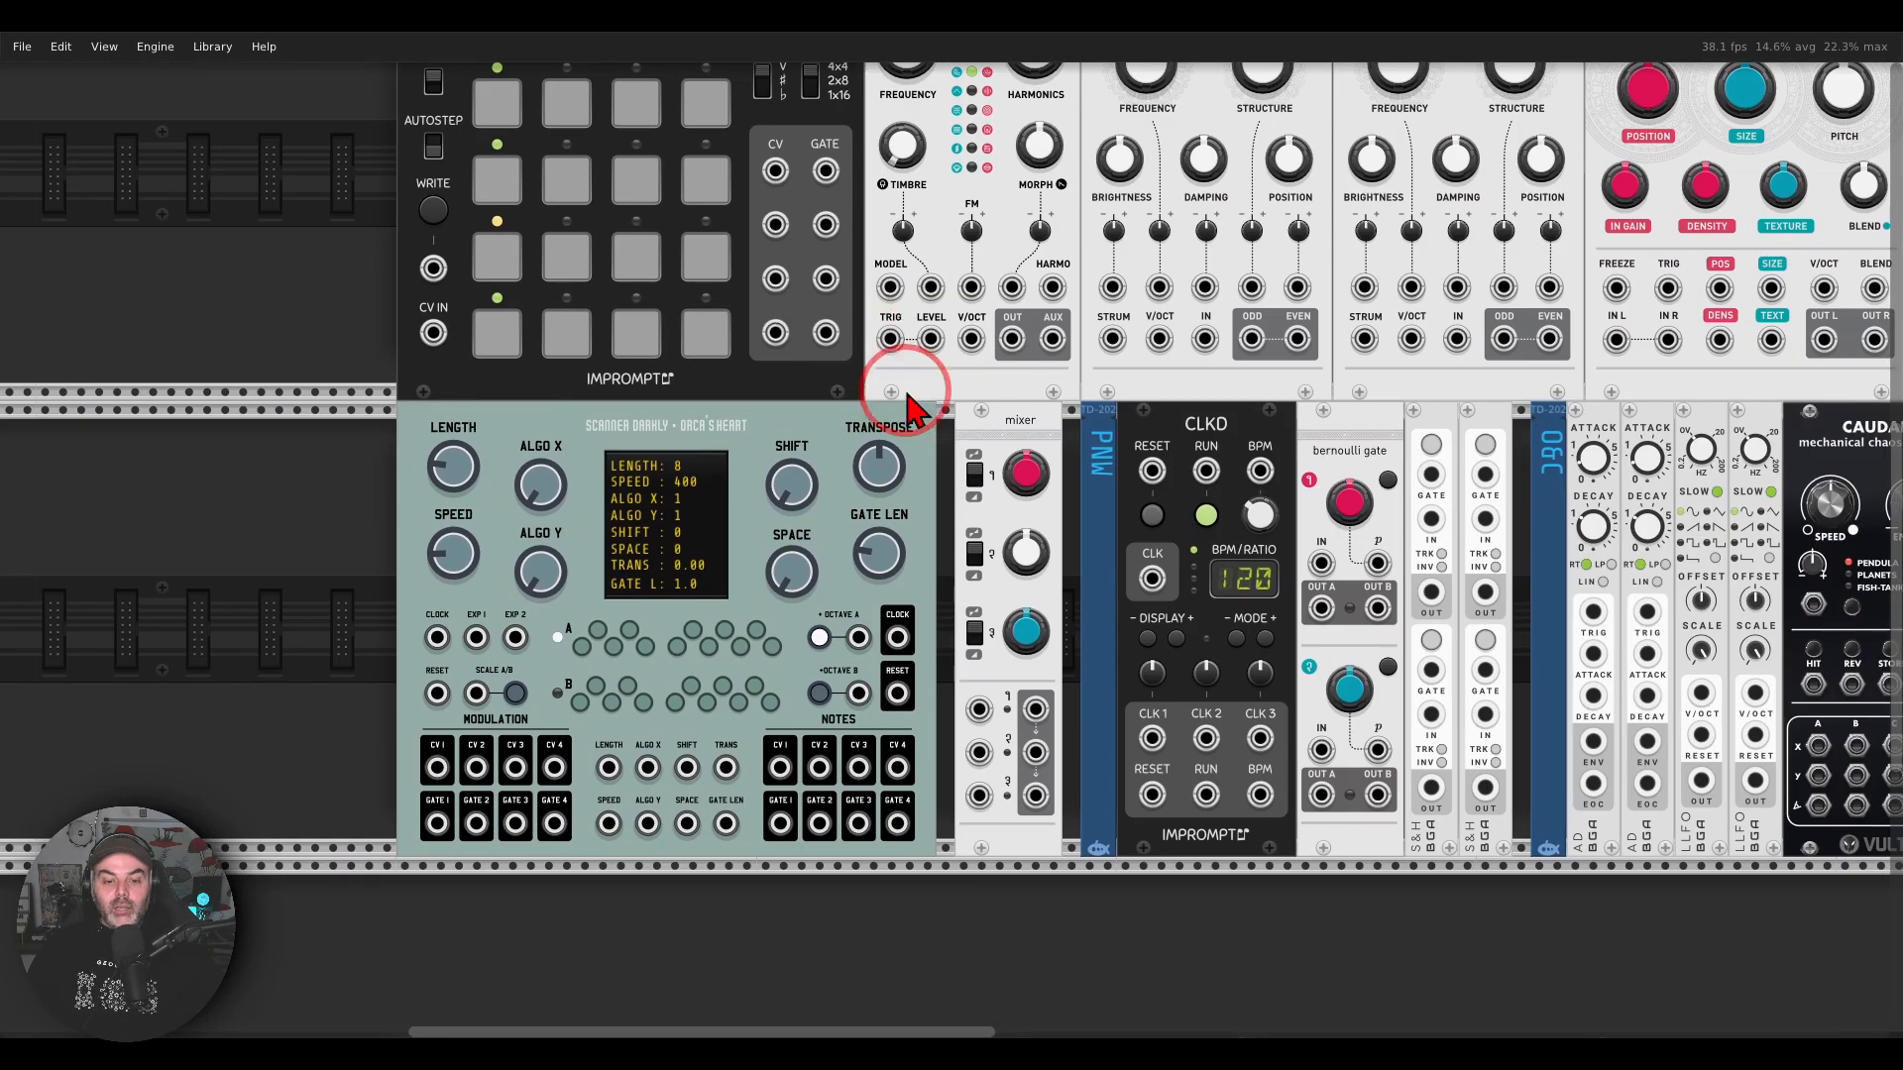
pyautogui.click(1366, 1044)
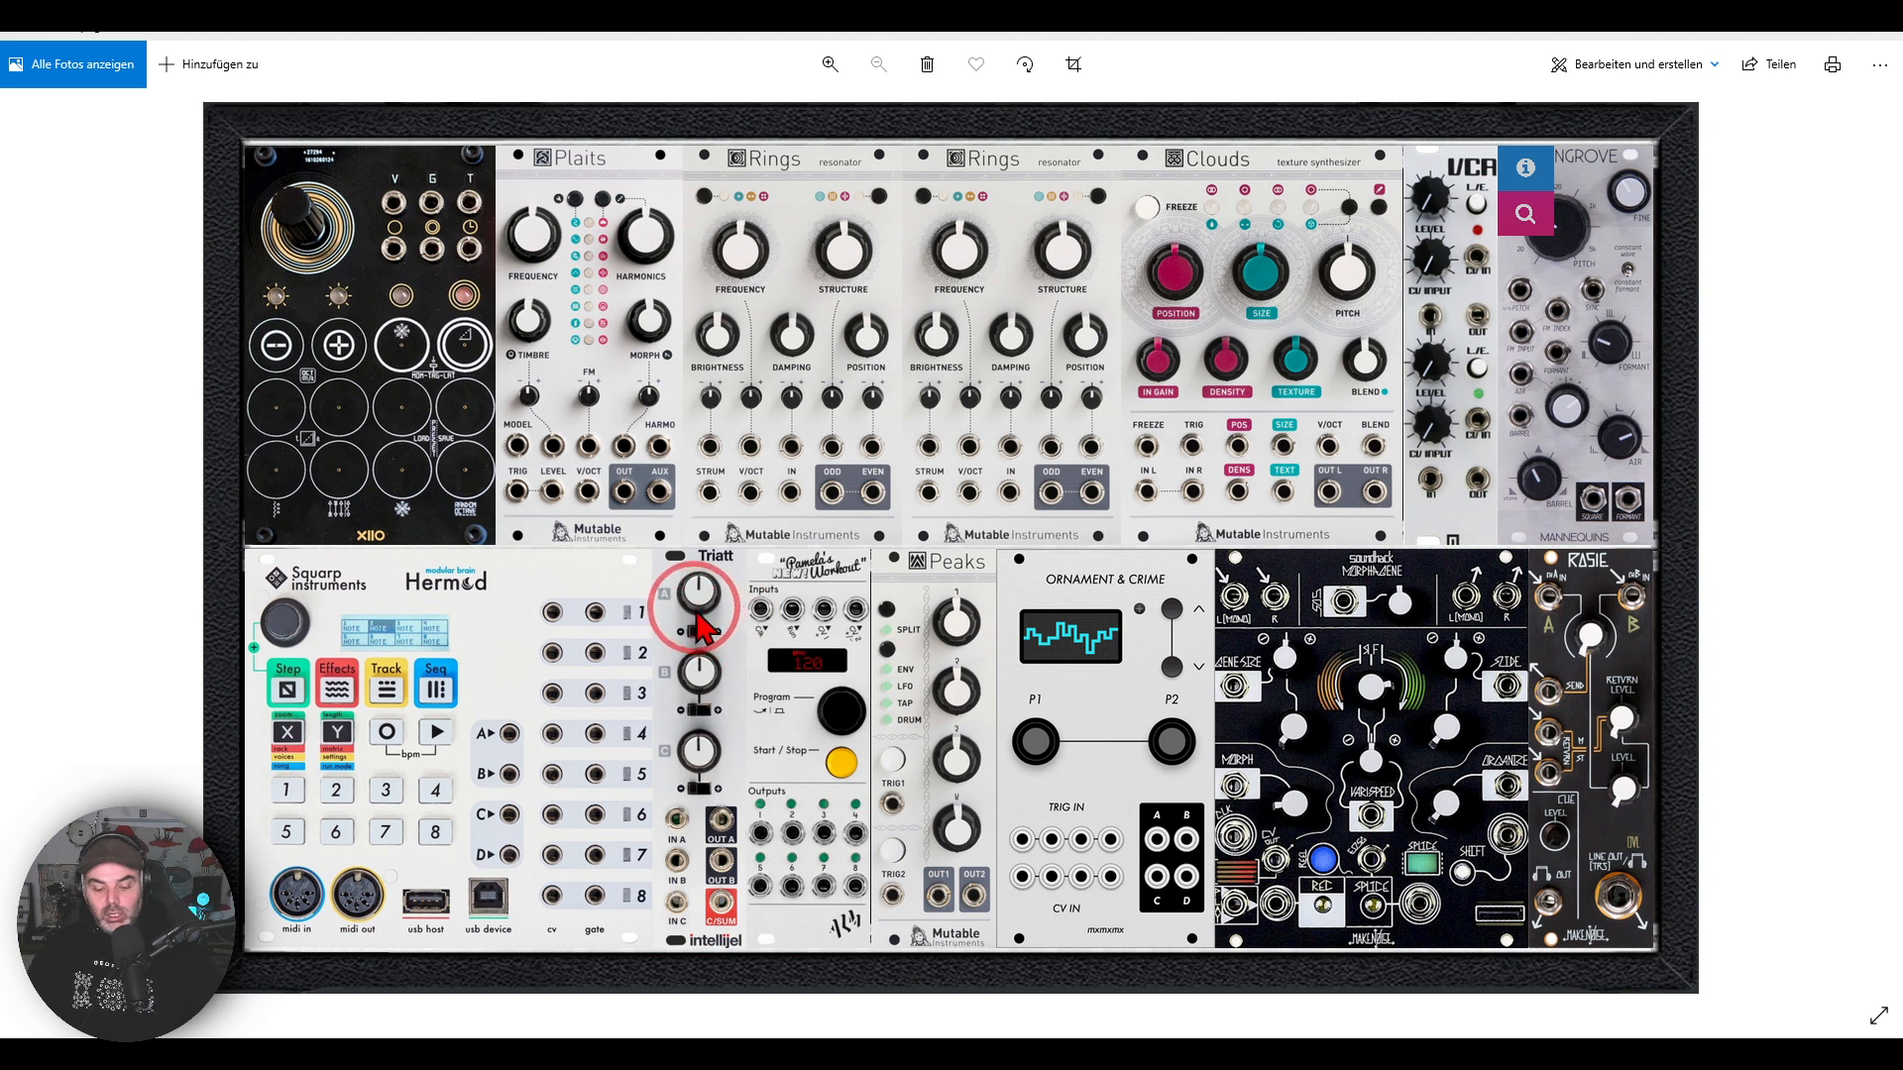
pyautogui.moveTo(525, 535)
pyautogui.mouseDown()
pyautogui.moveTo(358, 555)
pyautogui.moveTo(501, 638)
pyautogui.moveTo(535, 551)
pyautogui.mouseUp()
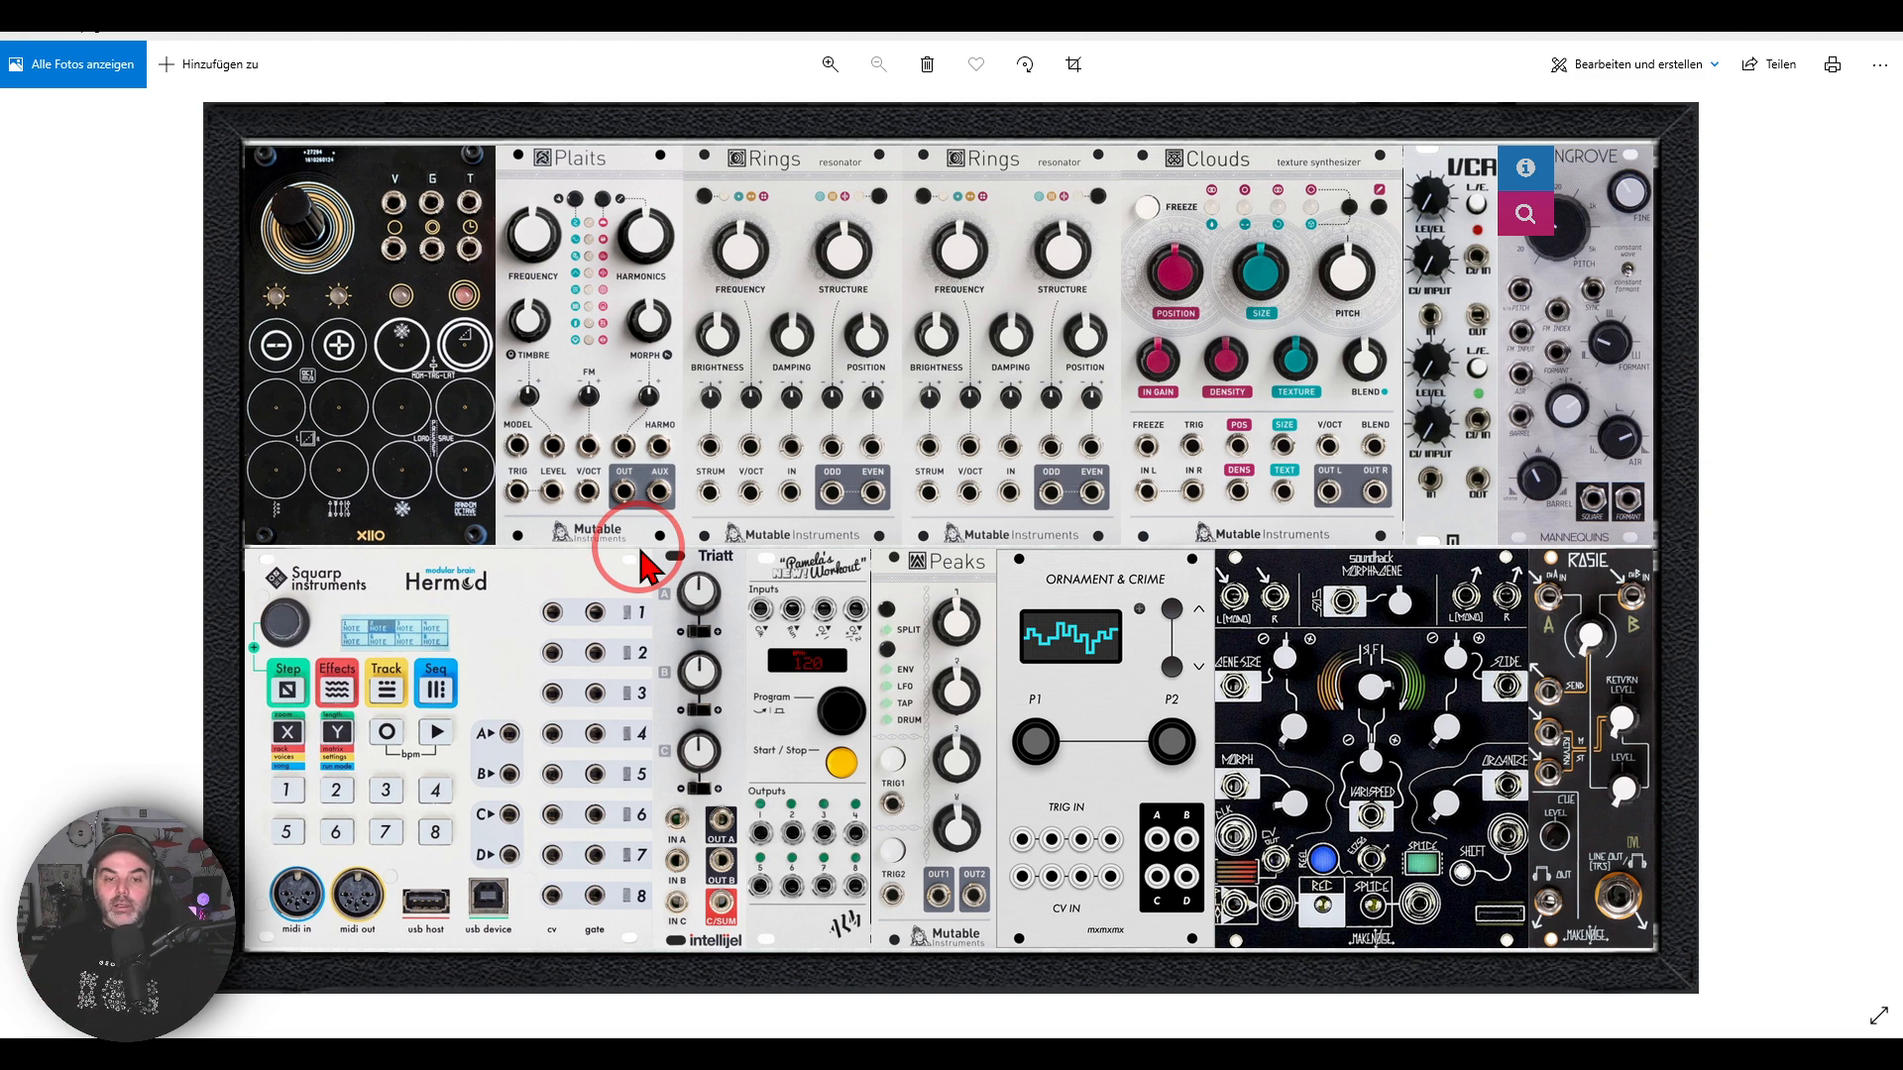
pyautogui.click(943, 1048)
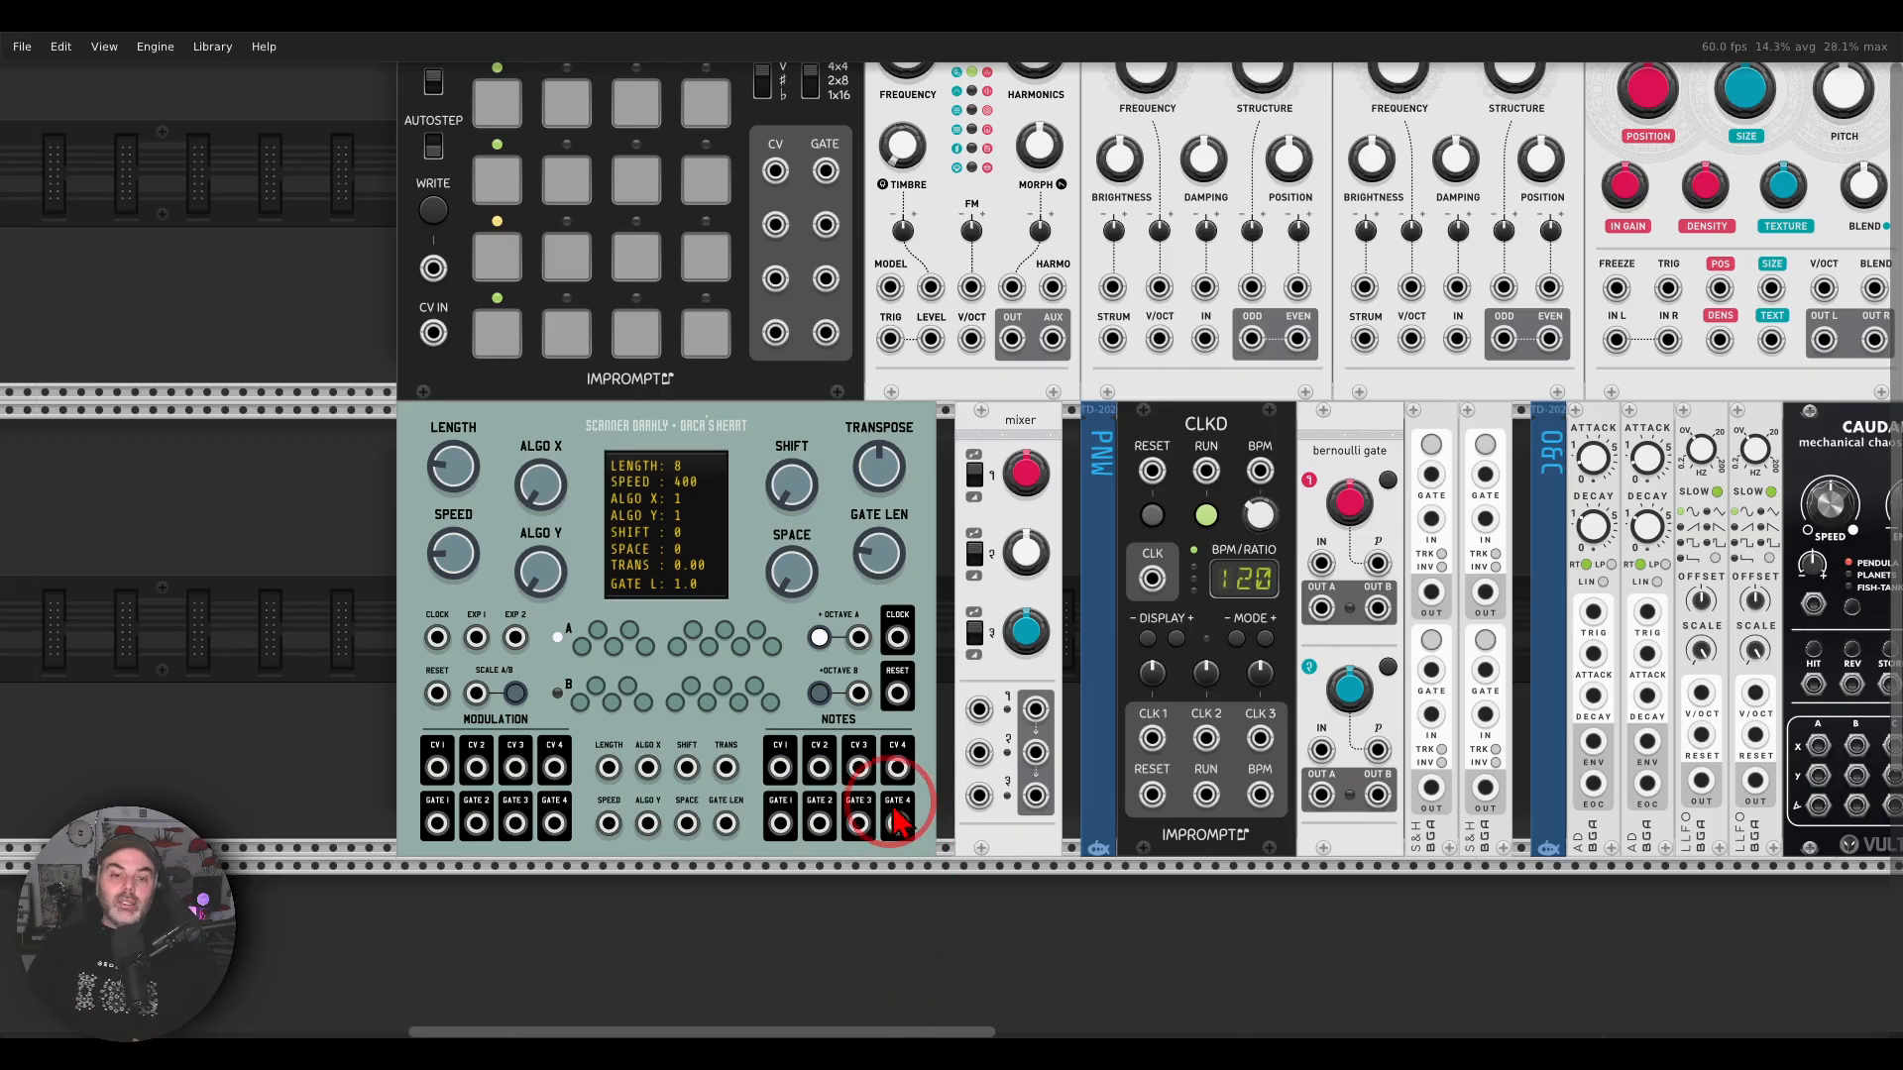
# Step: Examine the Orca's Heart sequencer closely, covering its title, note outputs, modulation outputs and central controls
pyautogui.moveTo(943, 717); pyautogui.dragTo(1111, 656)
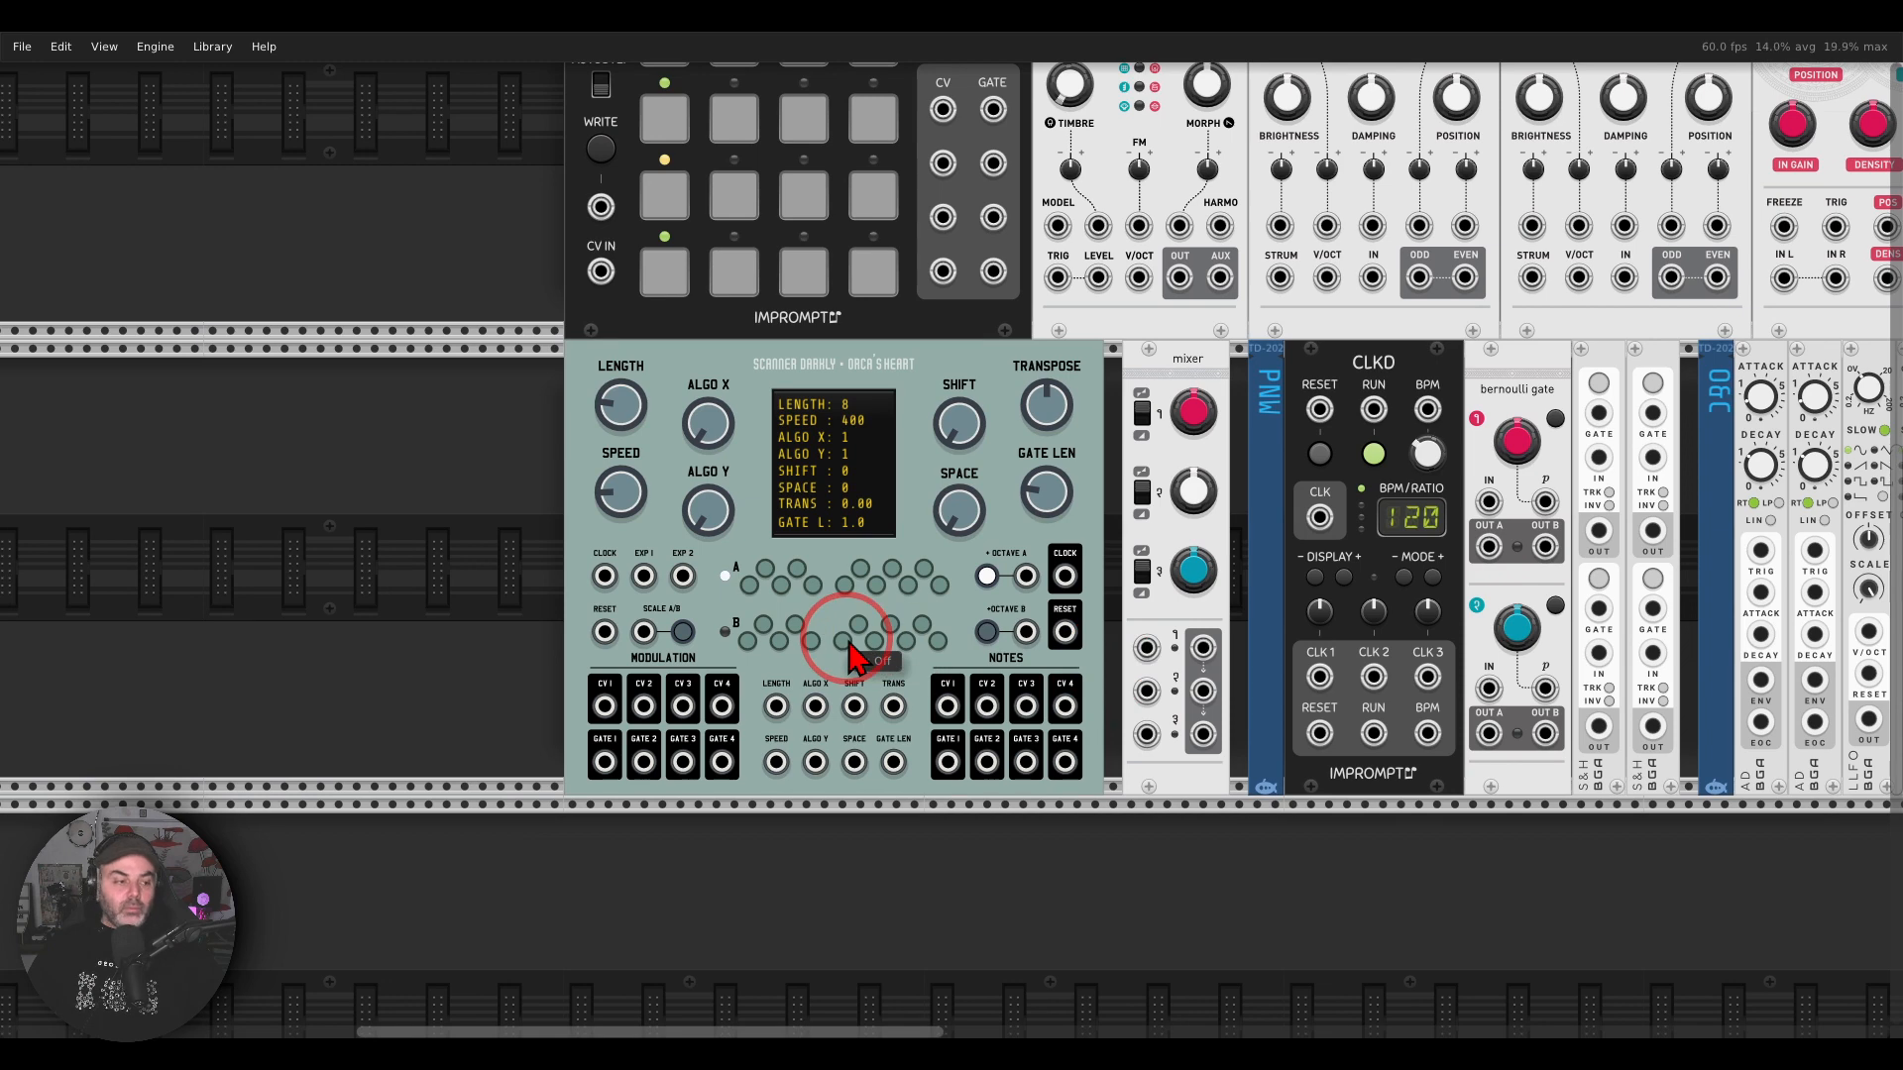
pyautogui.scroll(1, 855, 654)
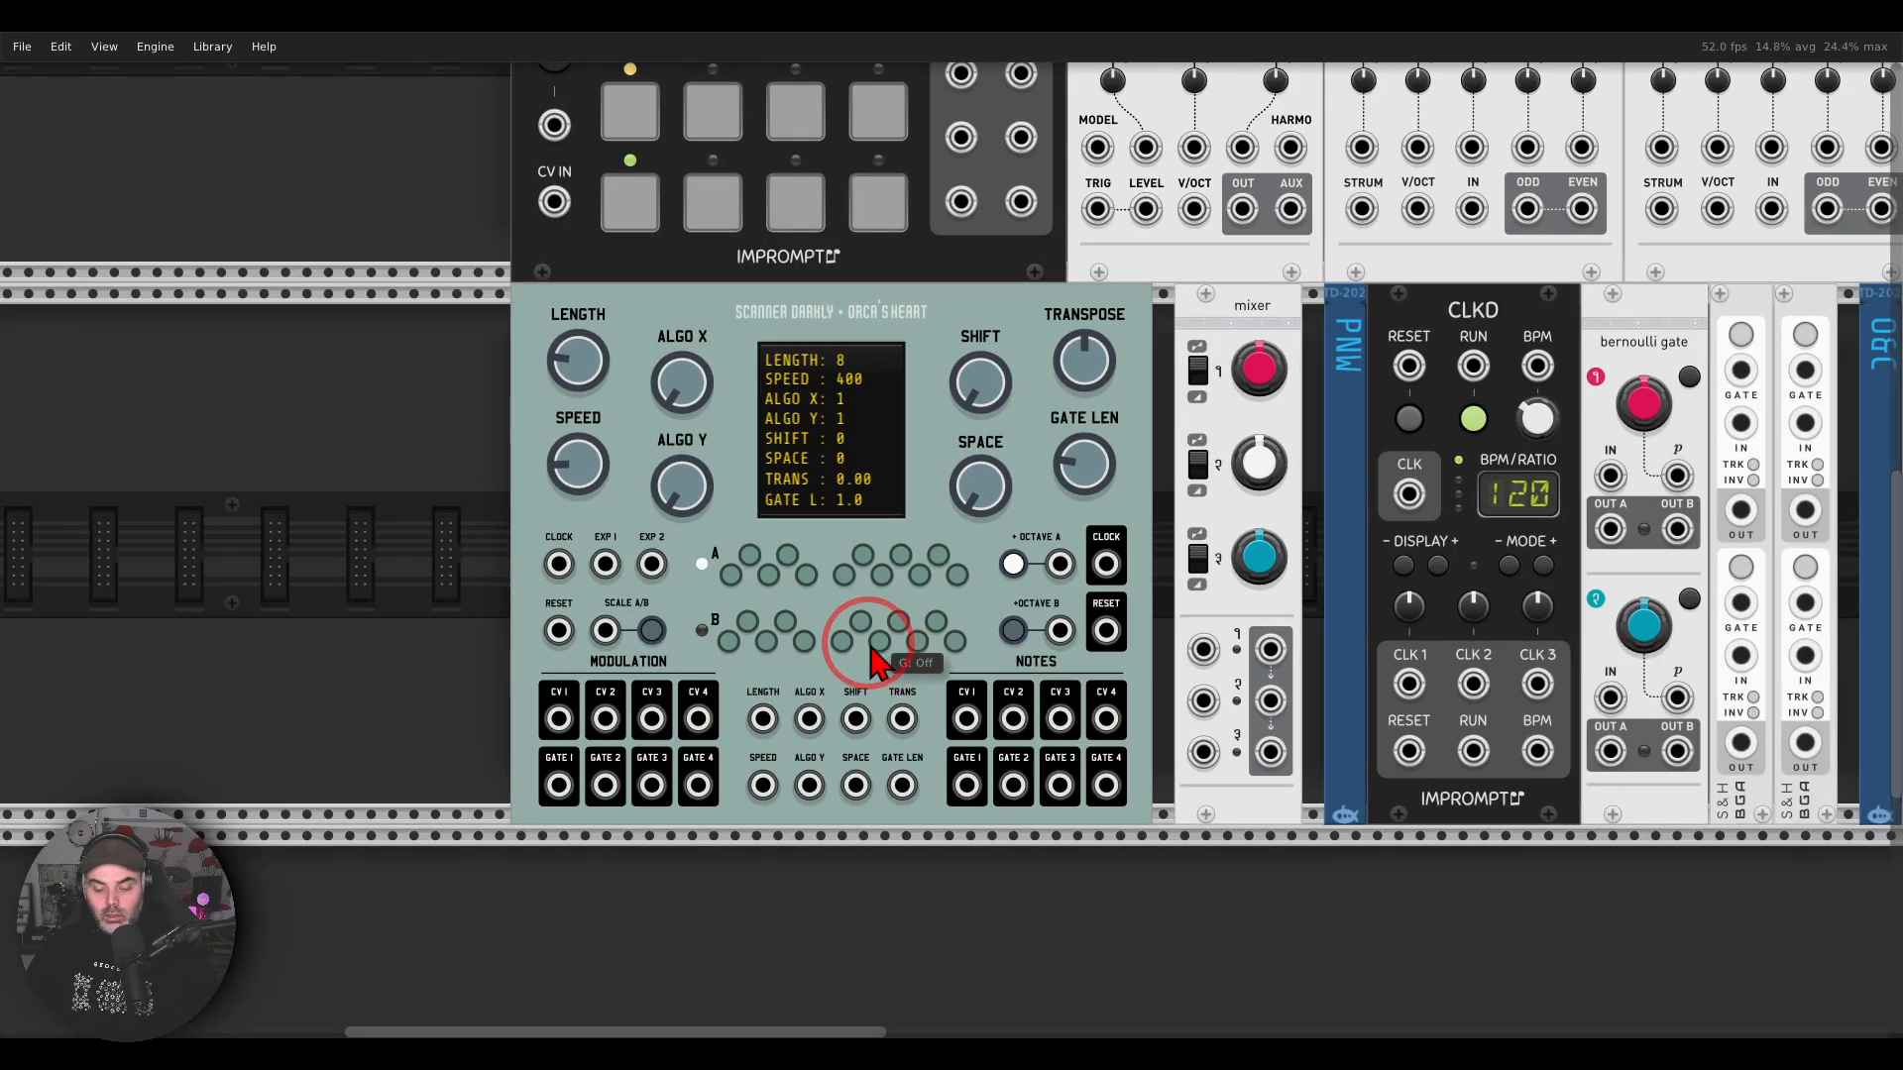
pyautogui.moveTo(942, 266)
pyautogui.mouseDown()
pyautogui.moveTo(769, 278)
pyautogui.moveTo(822, 402)
pyautogui.moveTo(982, 297)
pyautogui.moveTo(946, 298)
pyautogui.mouseUp()
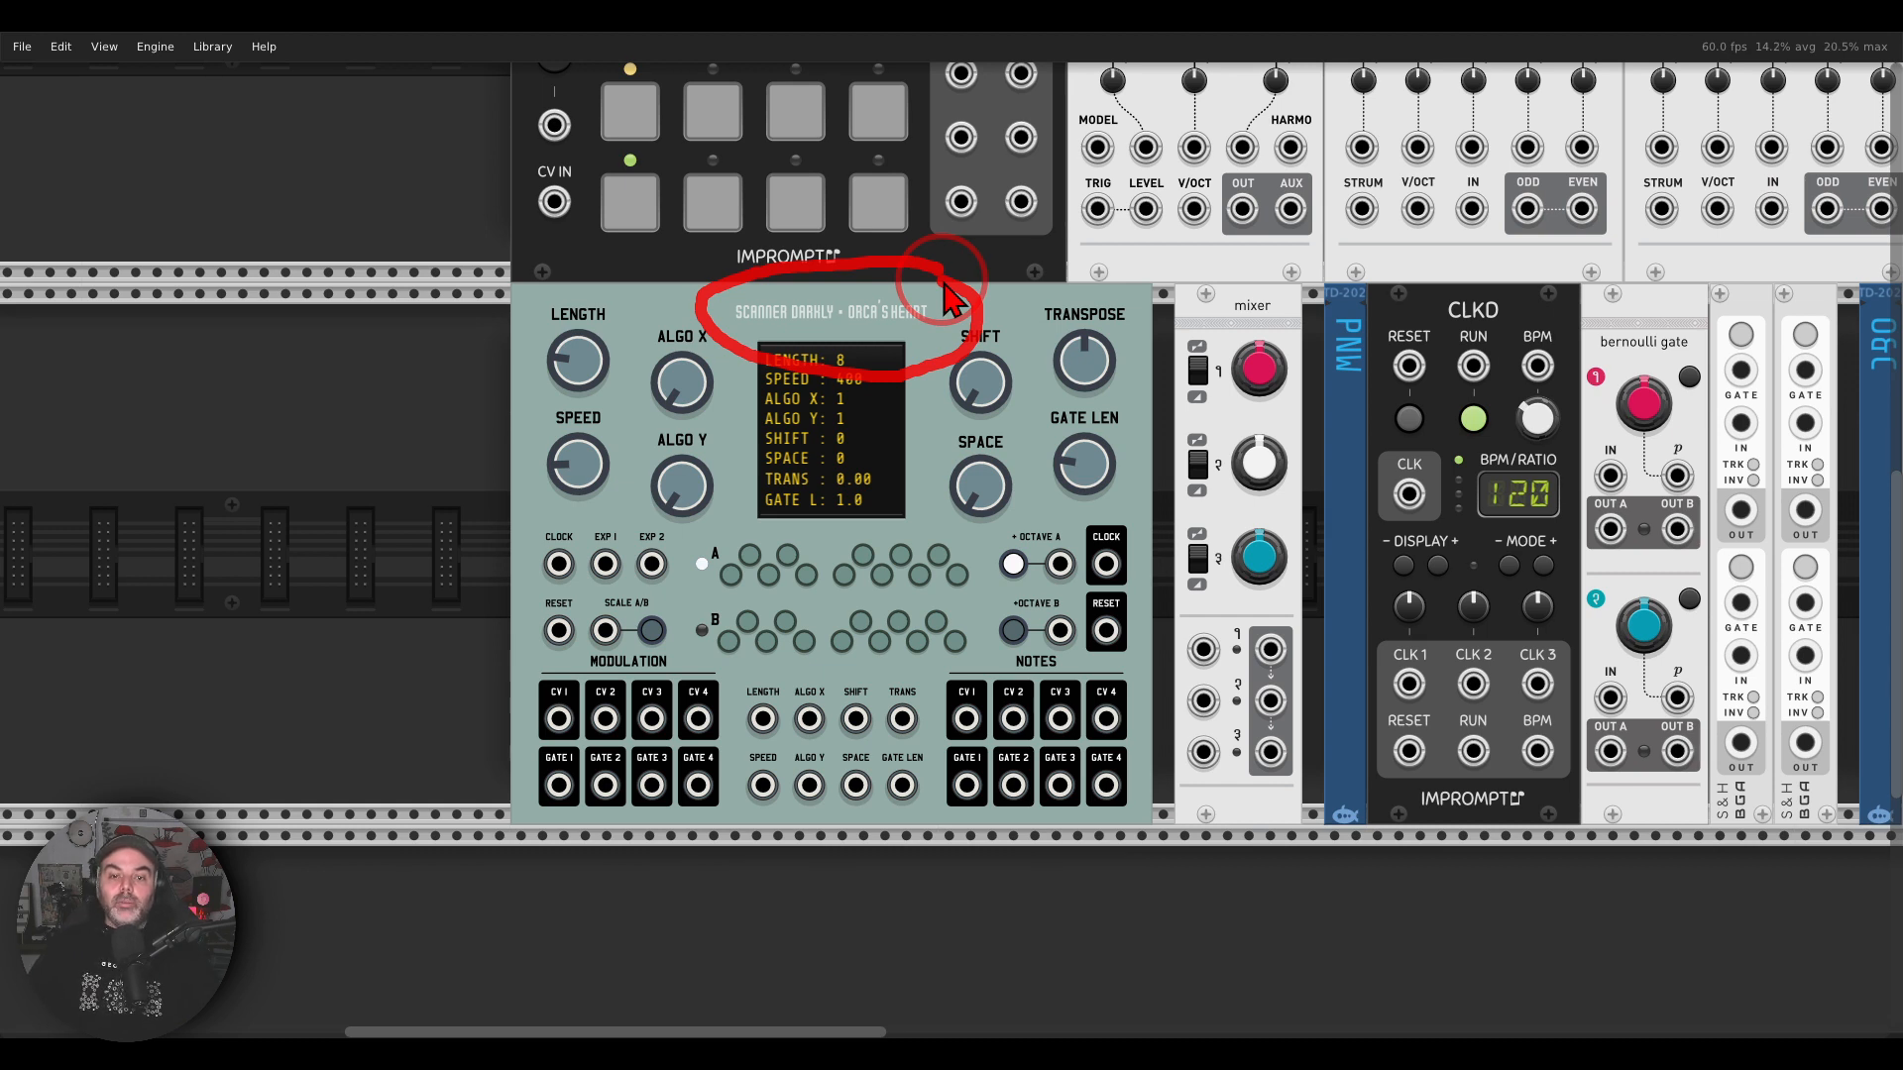
pyautogui.moveTo(1140, 669)
pyautogui.mouseDown()
pyautogui.moveTo(897, 718)
pyautogui.moveTo(1149, 808)
pyautogui.moveTo(1120, 645)
pyautogui.mouseUp()
pyautogui.moveTo(686, 630)
pyautogui.mouseDown()
pyautogui.moveTo(609, 637)
pyautogui.moveTo(568, 847)
pyautogui.moveTo(741, 678)
pyautogui.moveTo(680, 637)
pyautogui.mouseUp()
pyautogui.moveTo(966, 533)
pyautogui.mouseDown()
pyautogui.moveTo(644, 560)
pyautogui.moveTo(901, 713)
pyautogui.moveTo(1001, 584)
pyautogui.moveTo(952, 516)
pyautogui.mouseUp()
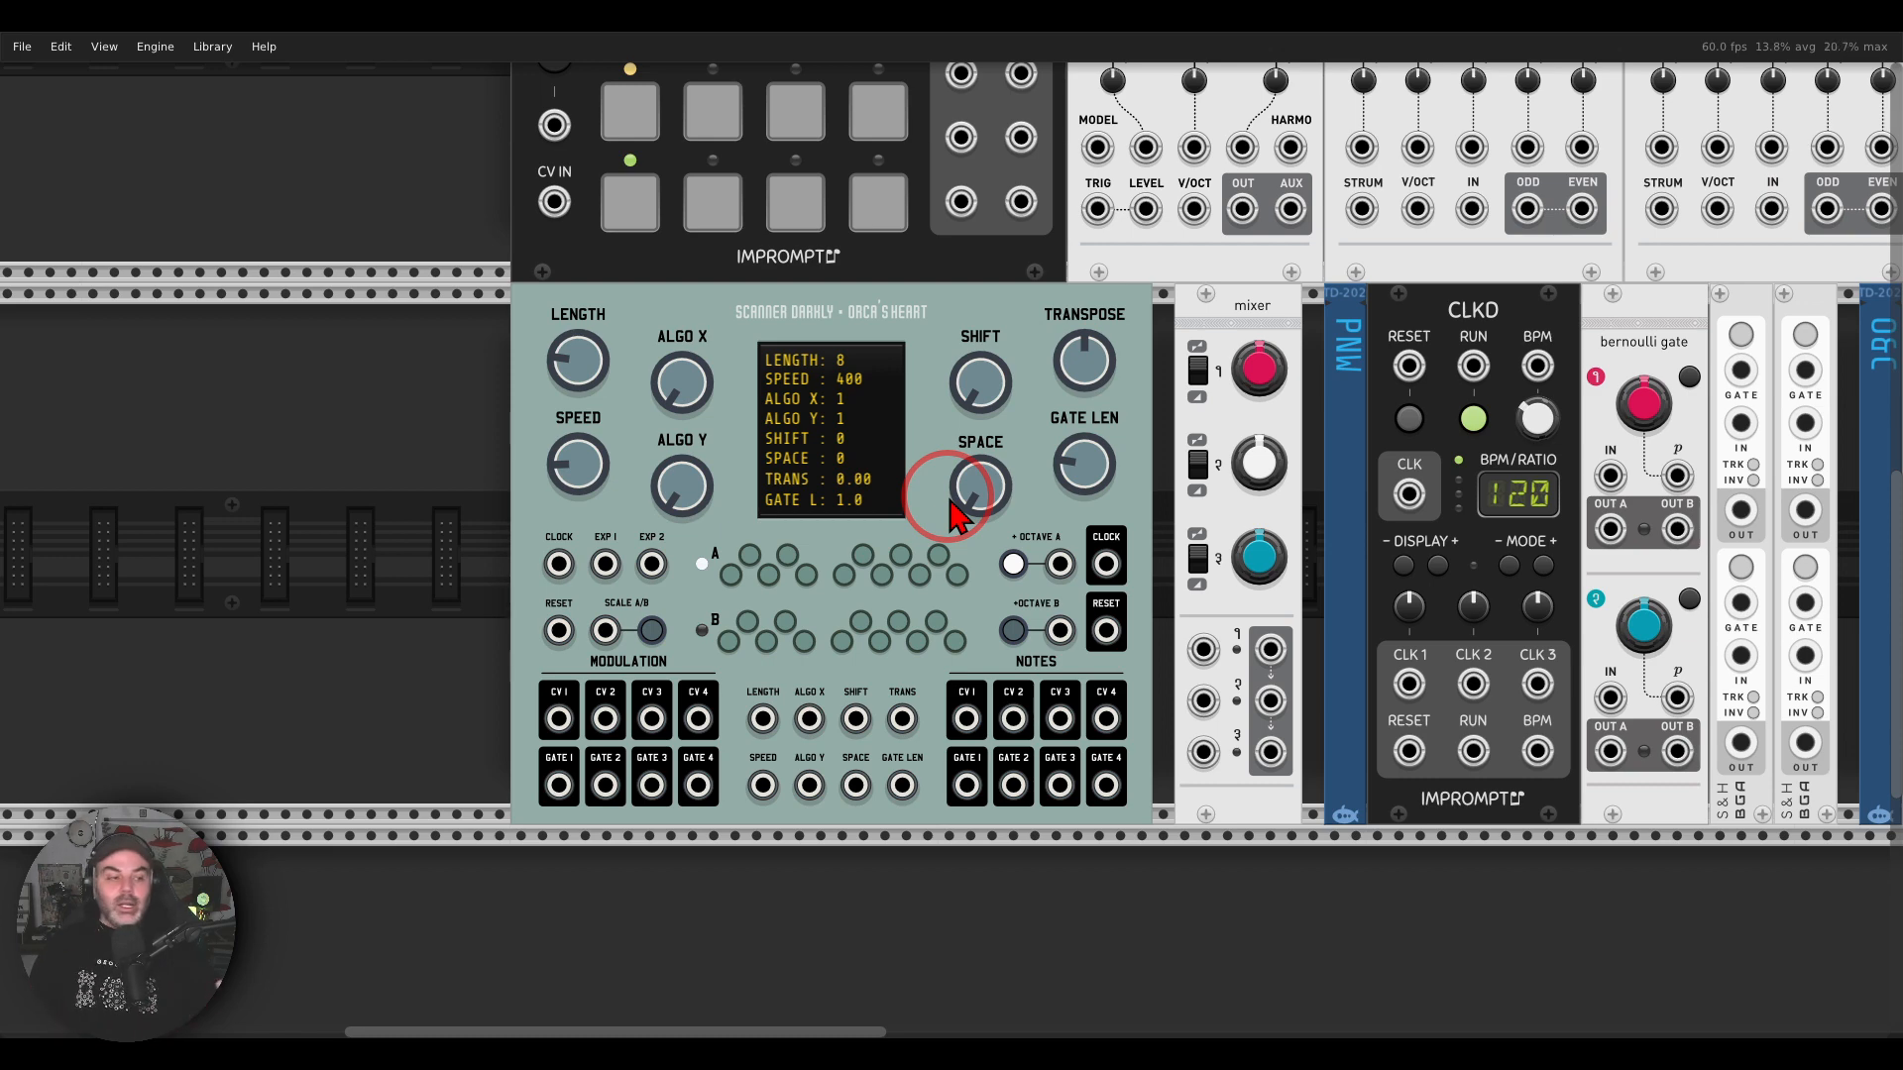
# Step: Add the Impromptu Foundry sequencer to the empty rack space beside Orca's Heart, and remove it again
pyautogui.moveTo(454, 607); pyautogui.dragTo(1550, 574)
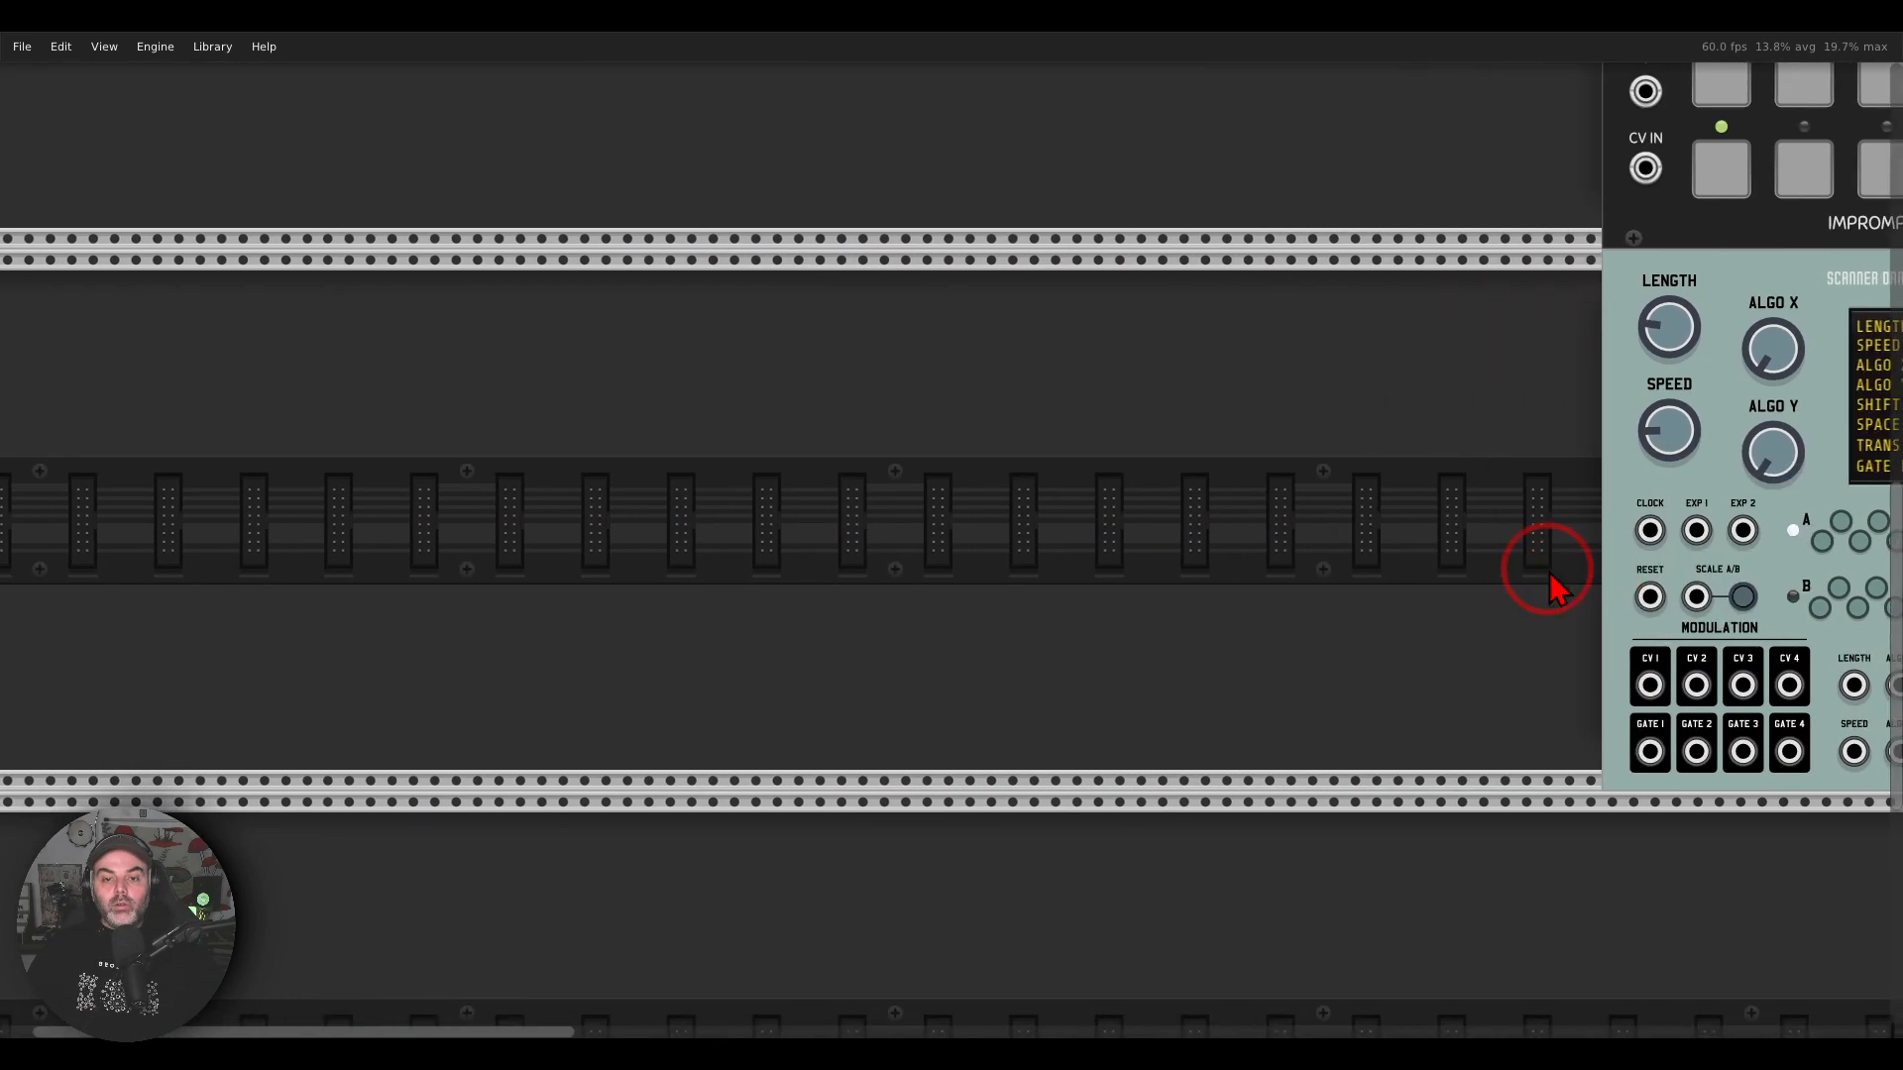
pyautogui.rightClick(1210, 540)
pyautogui.write('foun')
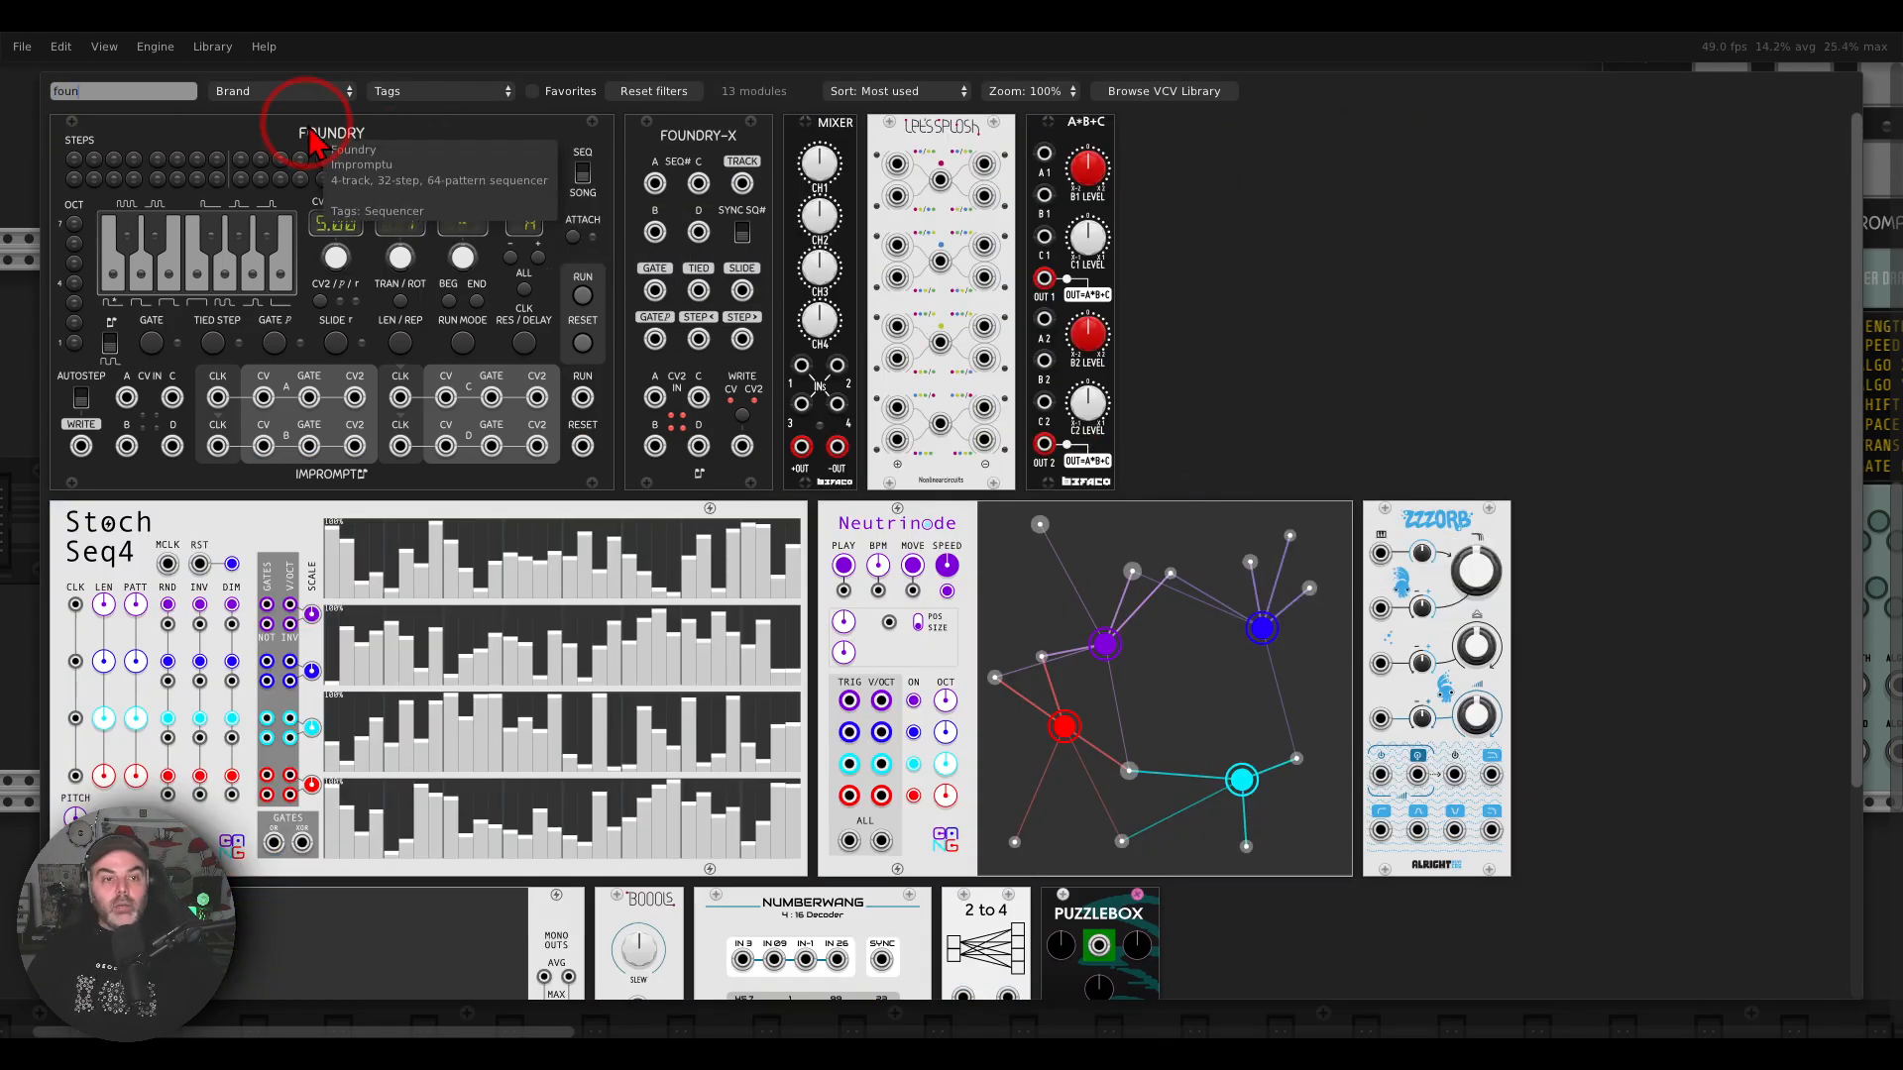
pyautogui.moveTo(315, 133); pyautogui.dragTo(956, 361)
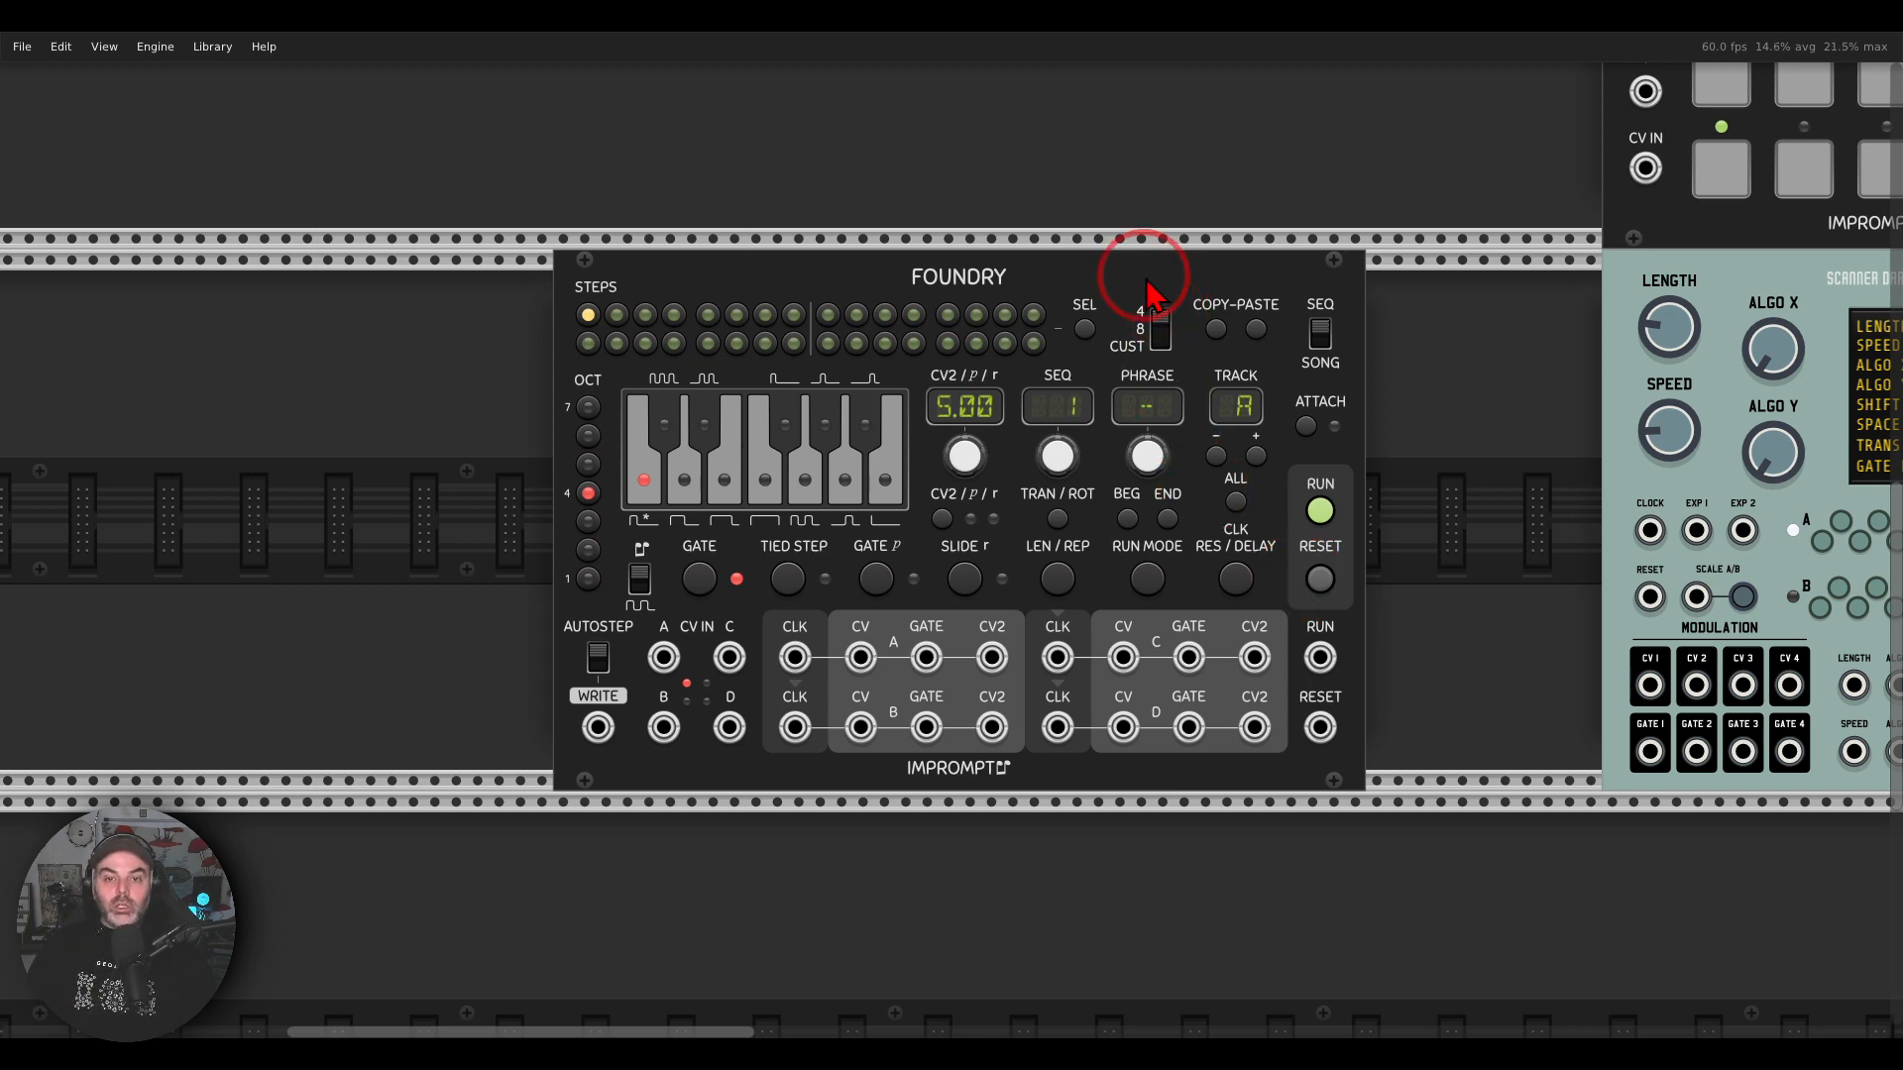
pyautogui.press('Delete')
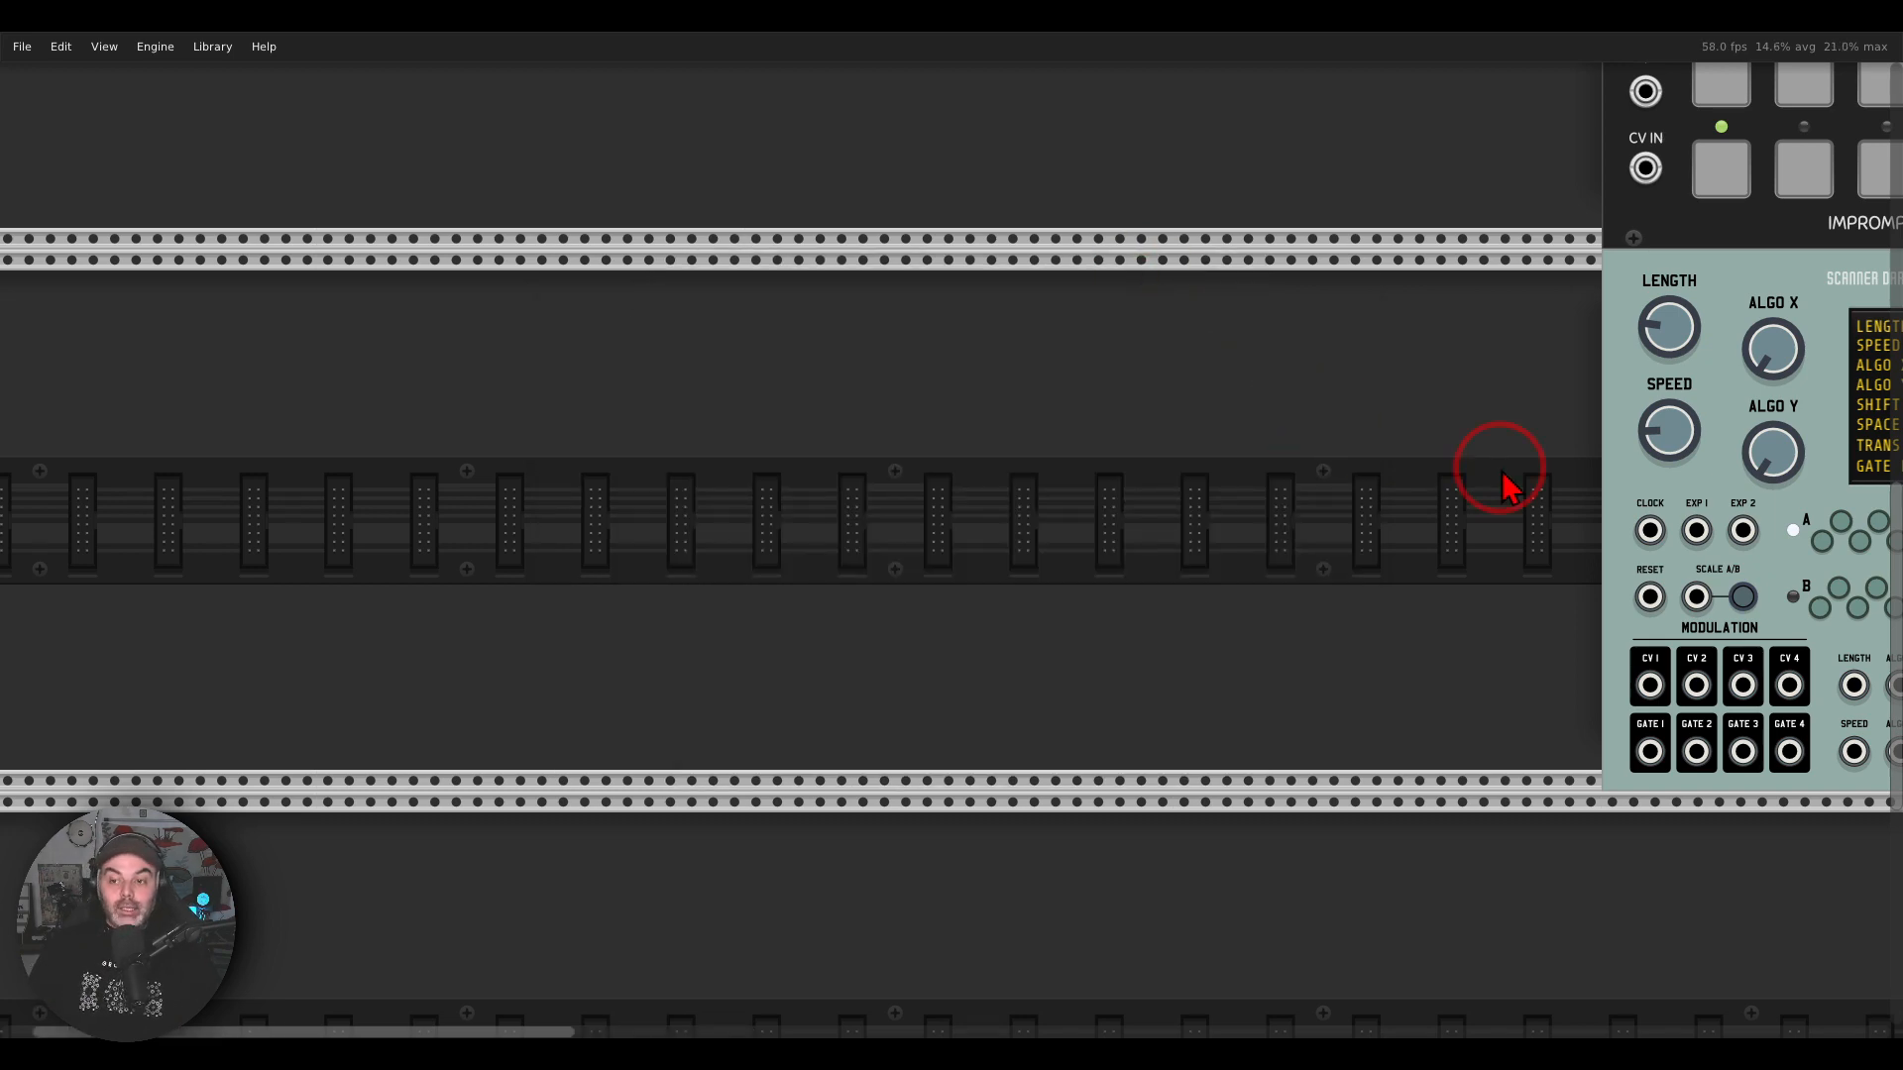
# Step: Compare the Triatt in the hardware photo with the three-channel mixer beside Orca's Heart in VCV Rack
pyautogui.moveTo(1500, 479); pyautogui.dragTo(618, 436)
pyautogui.moveTo(1008, 275); pyautogui.dragTo(700, 299)
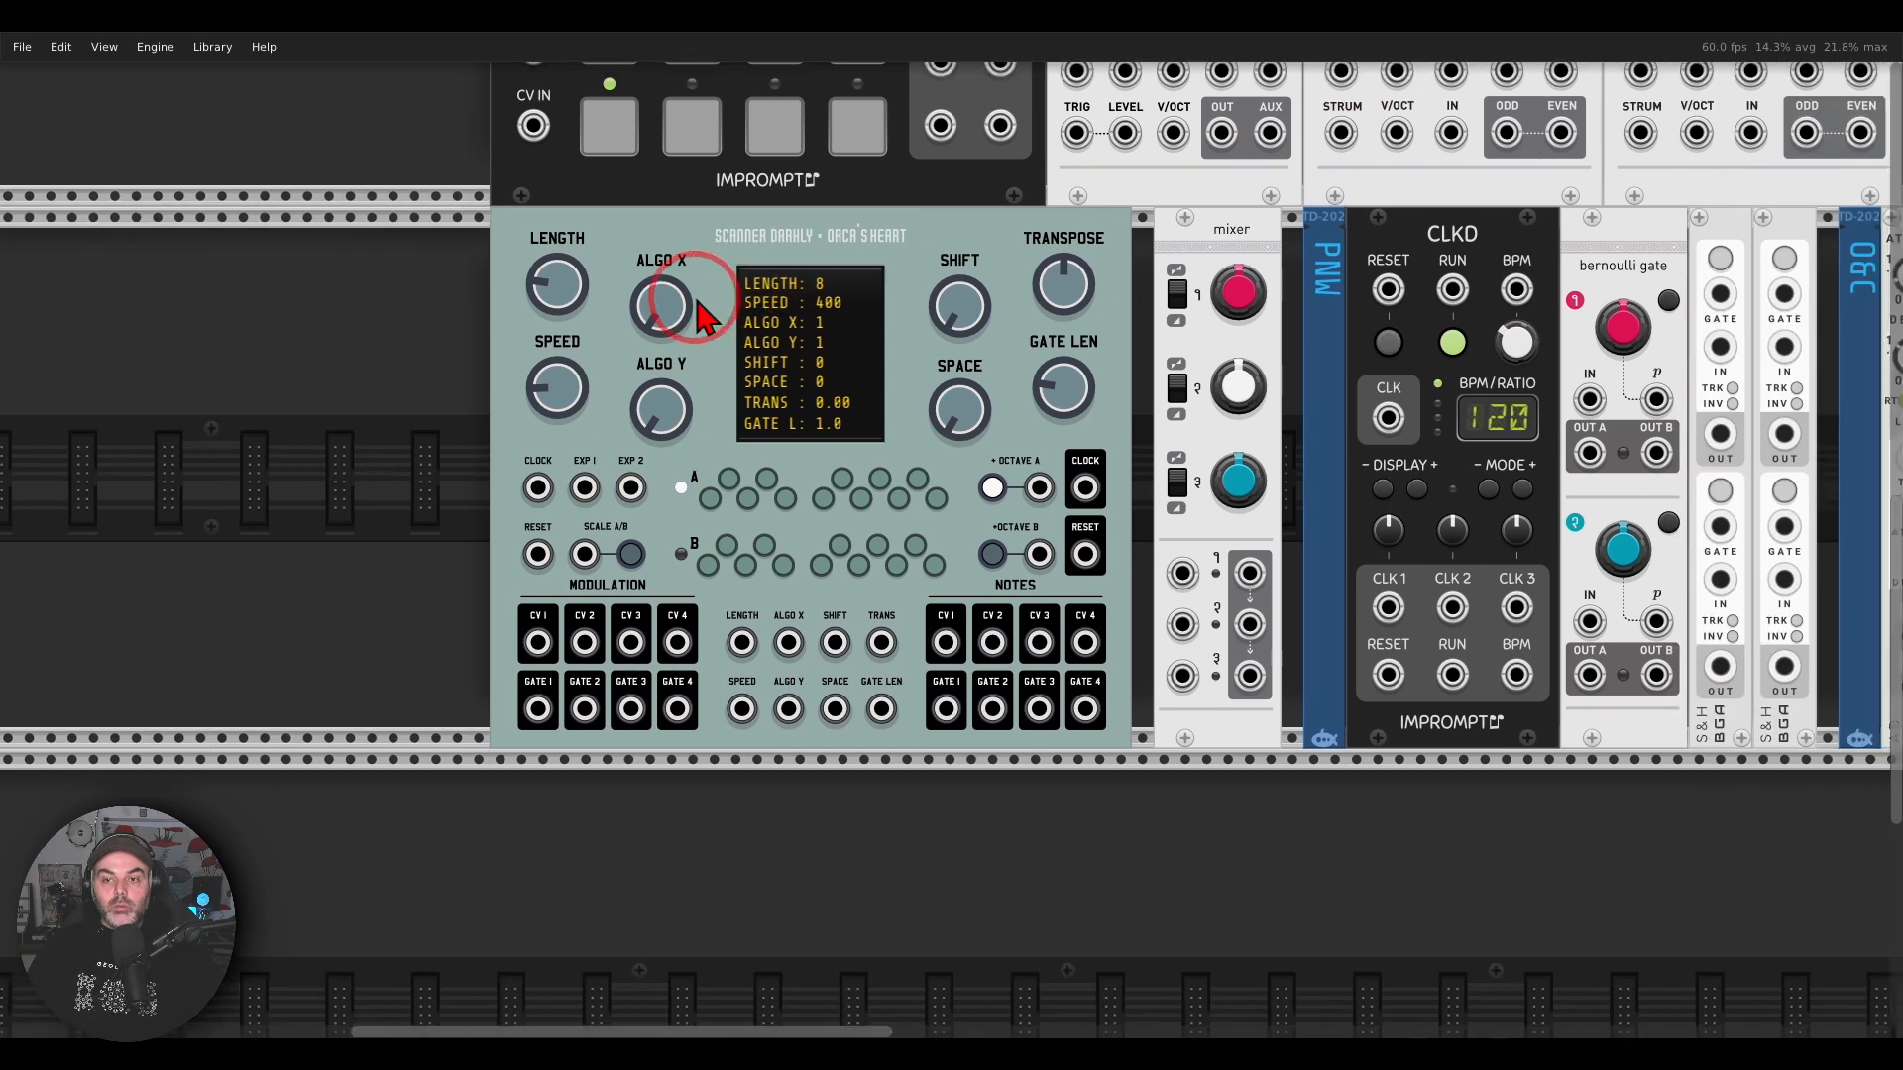
pyautogui.scroll(-1, 700, 306)
pyautogui.moveTo(976, 270); pyautogui.dragTo(798, 335)
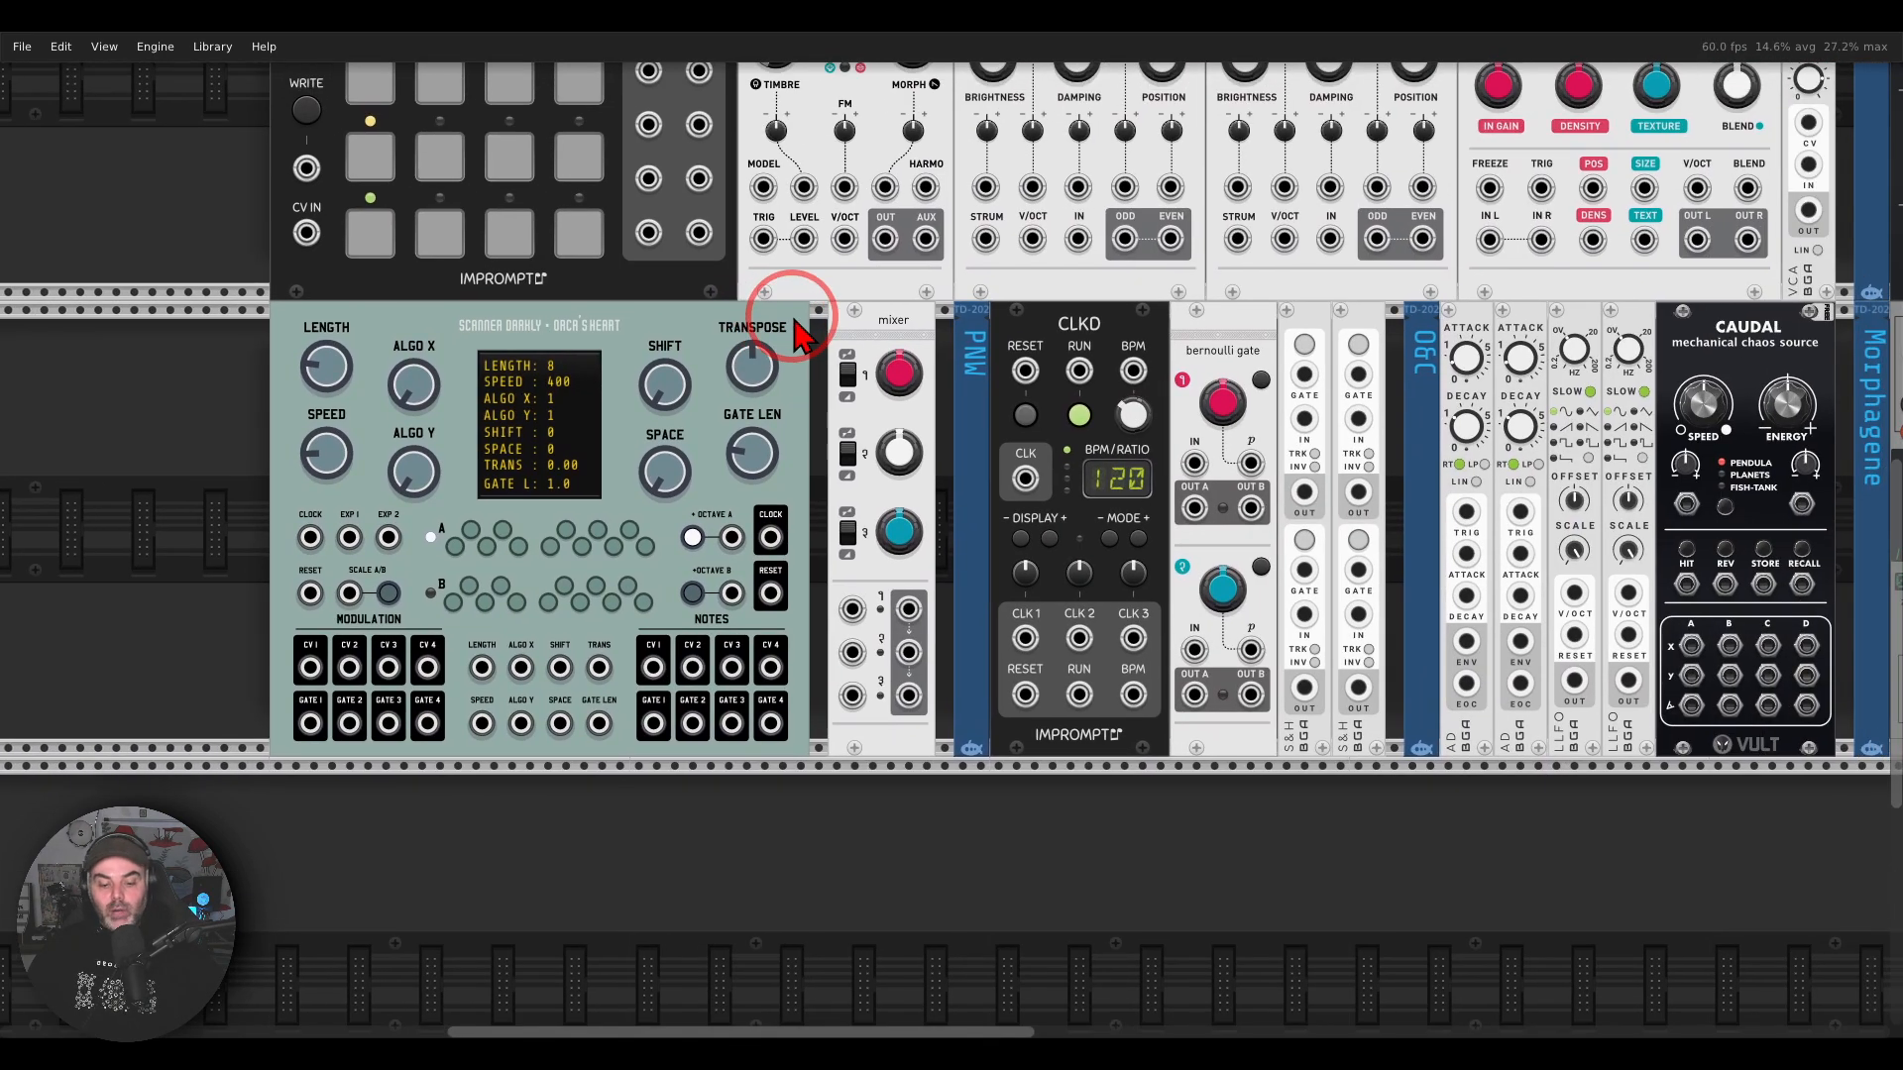
pyautogui.click(1374, 1058)
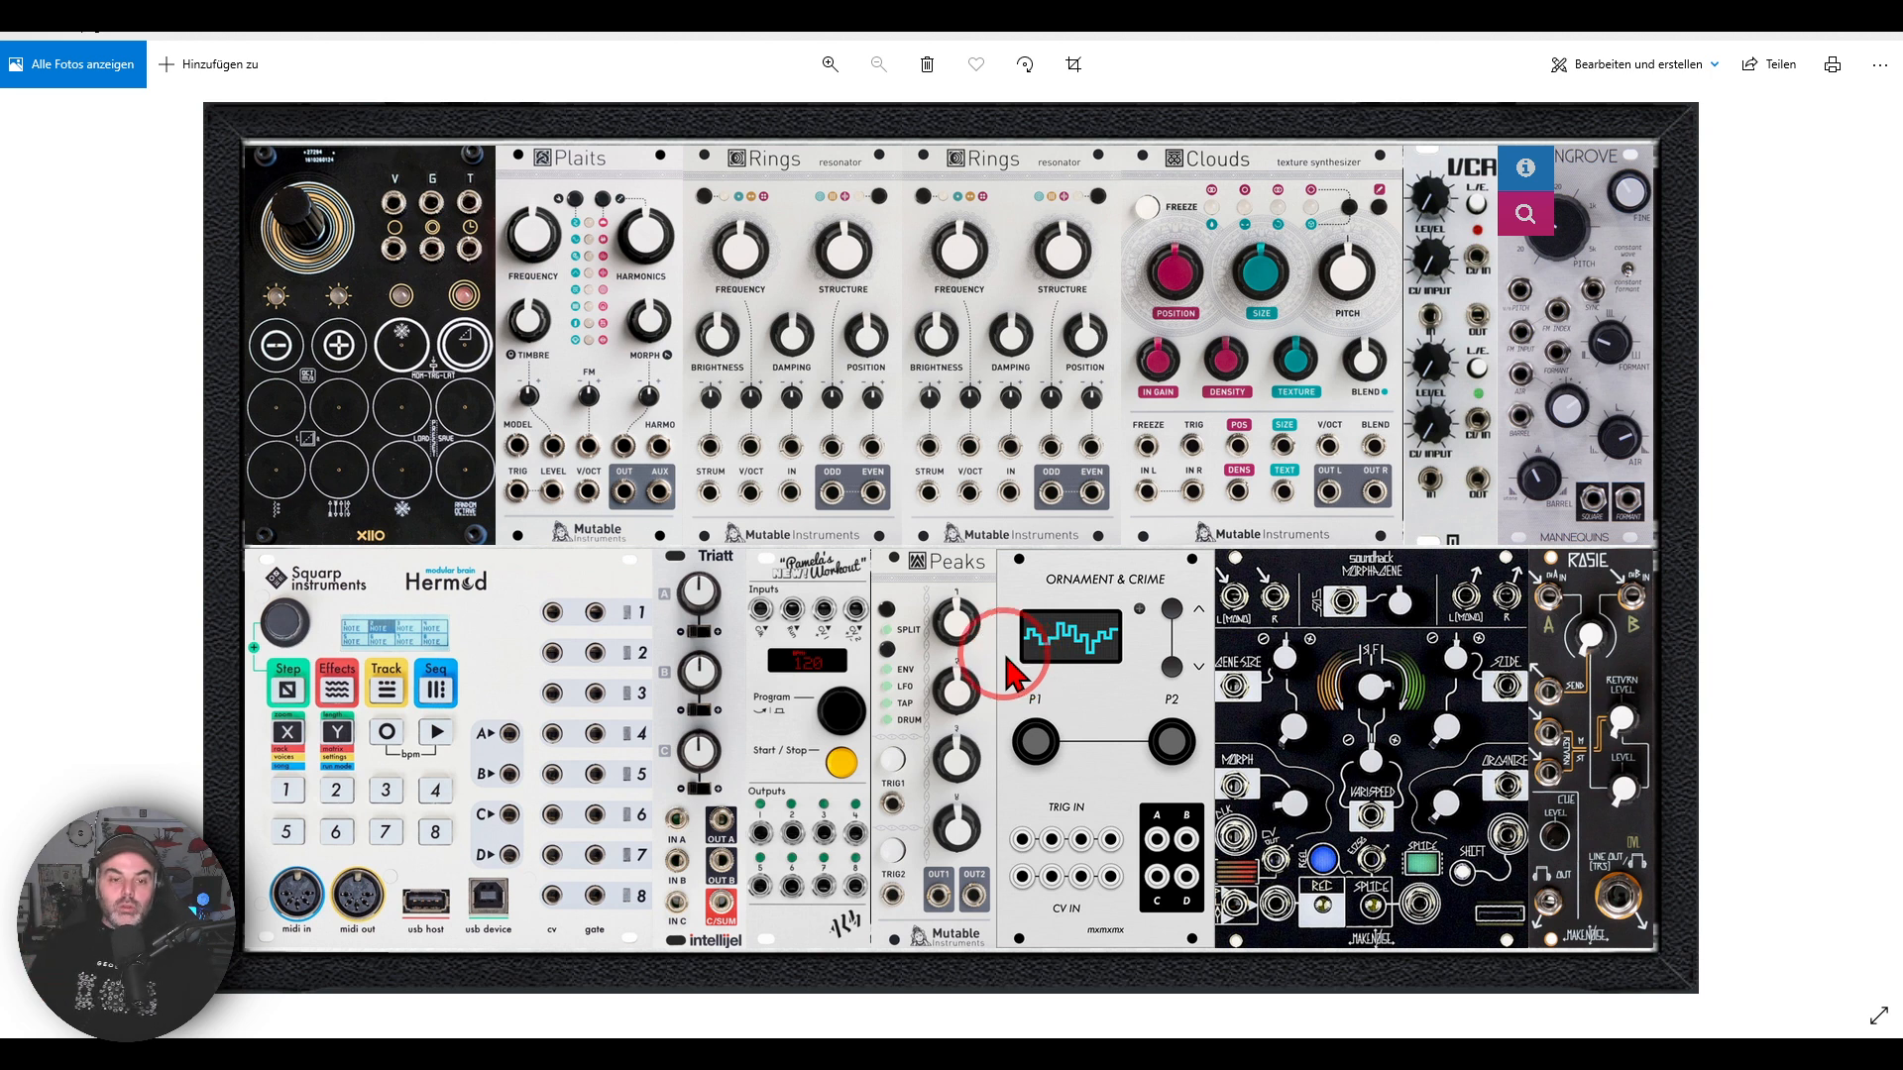
pyautogui.moveTo(735, 537)
pyautogui.mouseDown()
pyautogui.moveTo(663, 562)
pyautogui.moveTo(747, 567)
pyautogui.mouseUp()
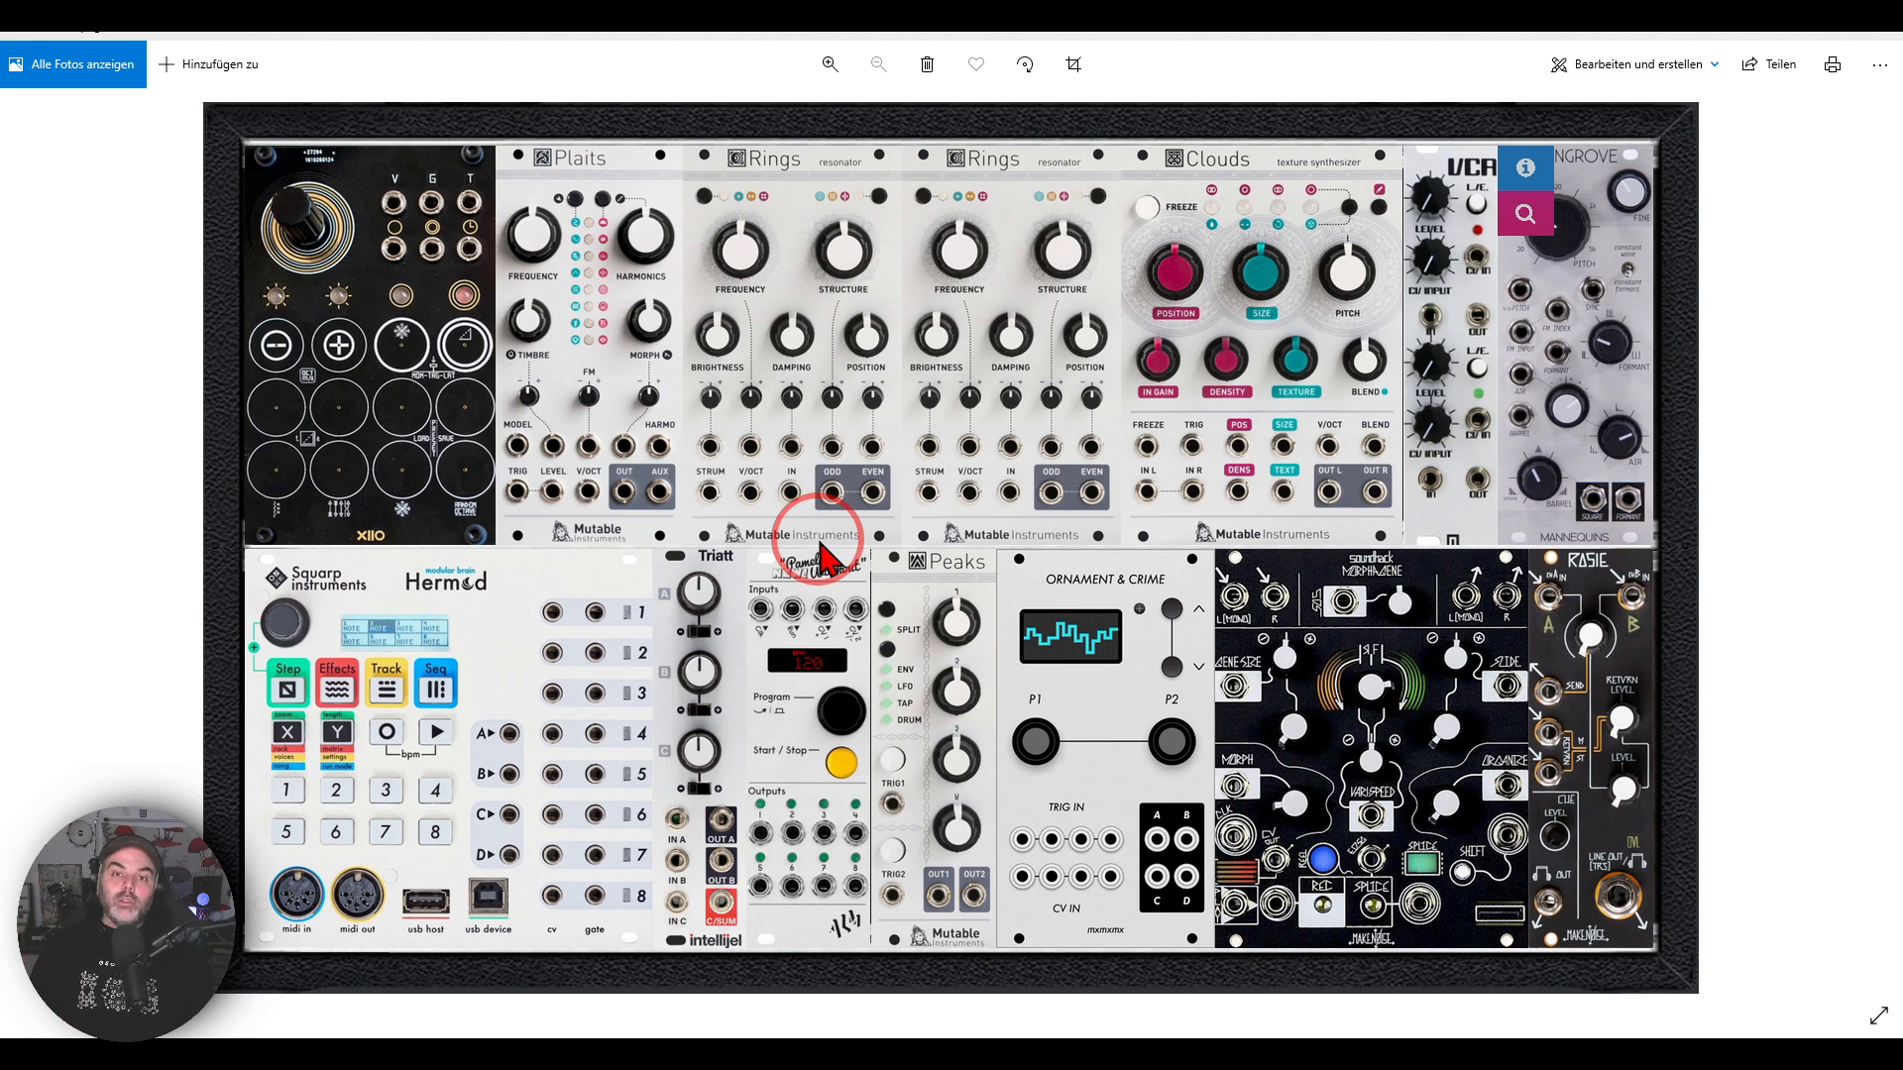
pyautogui.click(962, 1044)
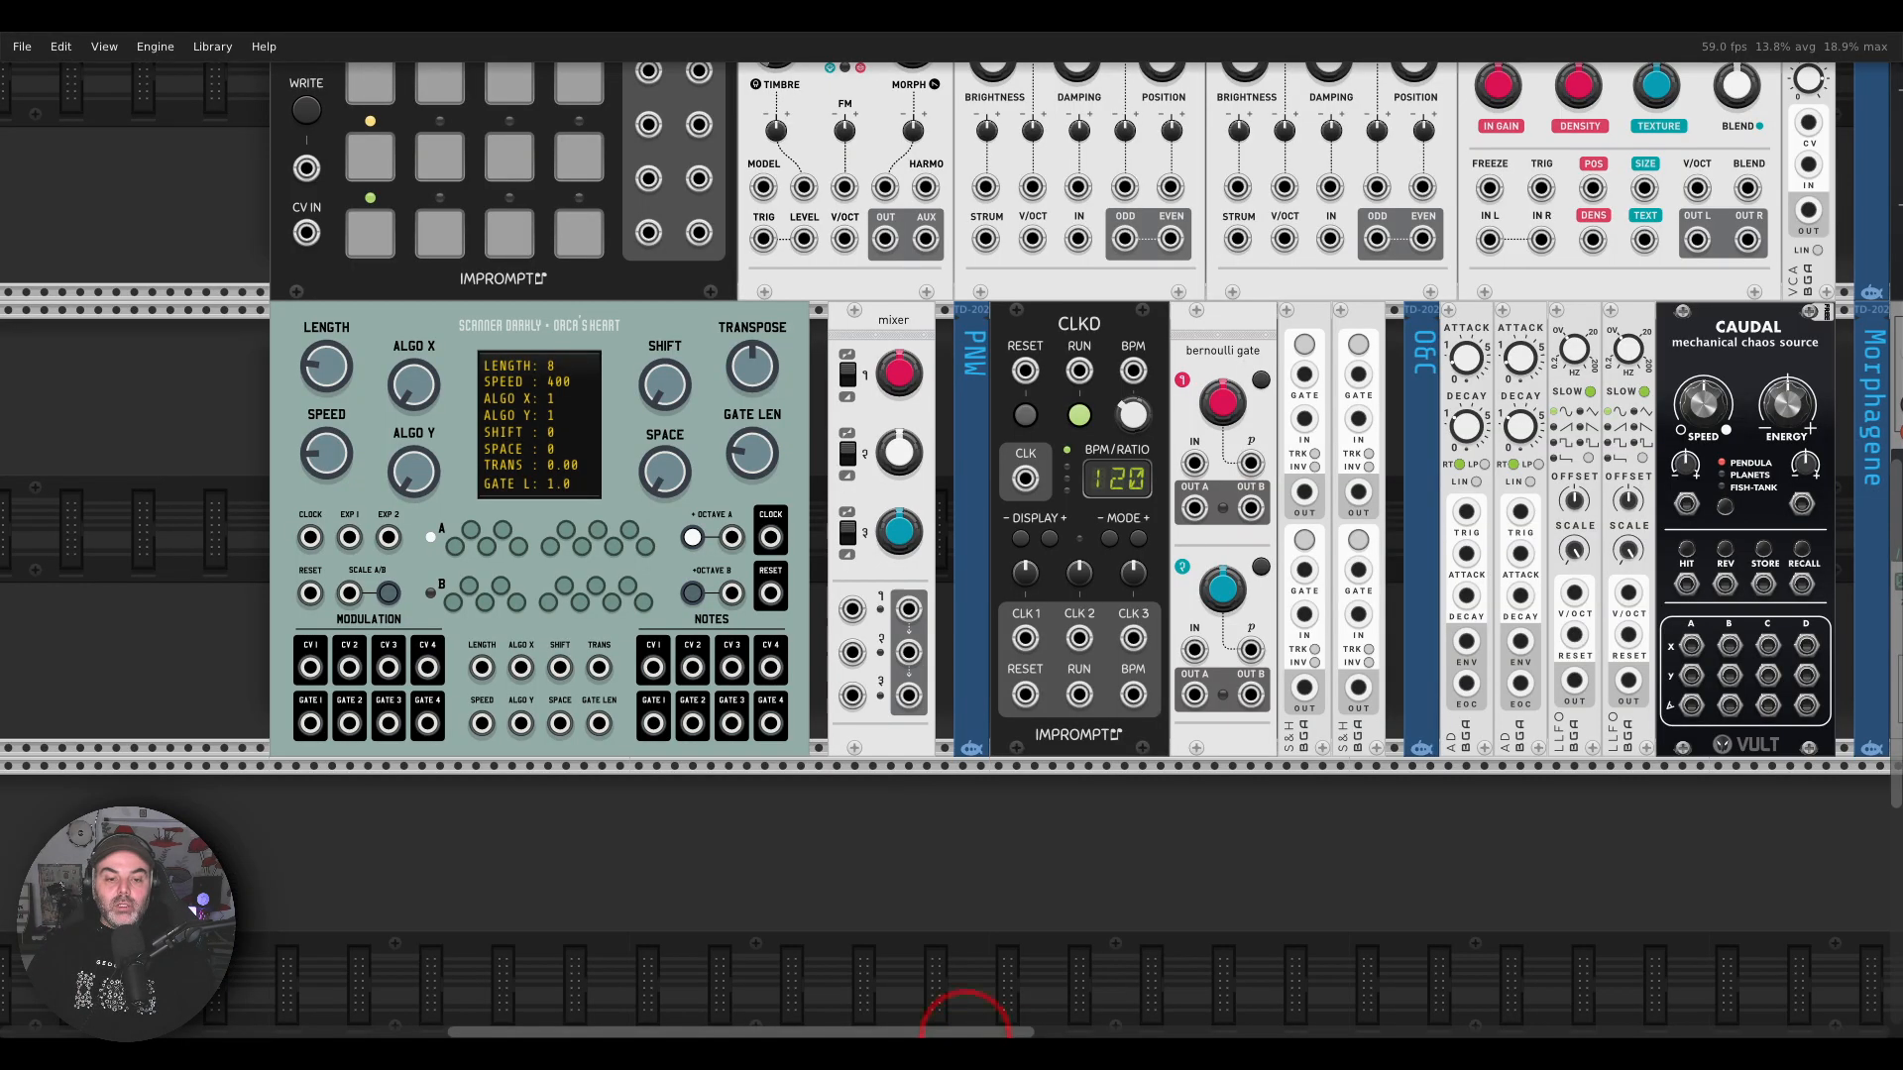
pyautogui.moveTo(928, 296)
pyautogui.mouseDown()
pyautogui.moveTo(897, 290)
pyautogui.moveTo(868, 429)
pyautogui.moveTo(923, 312)
pyautogui.mouseUp()
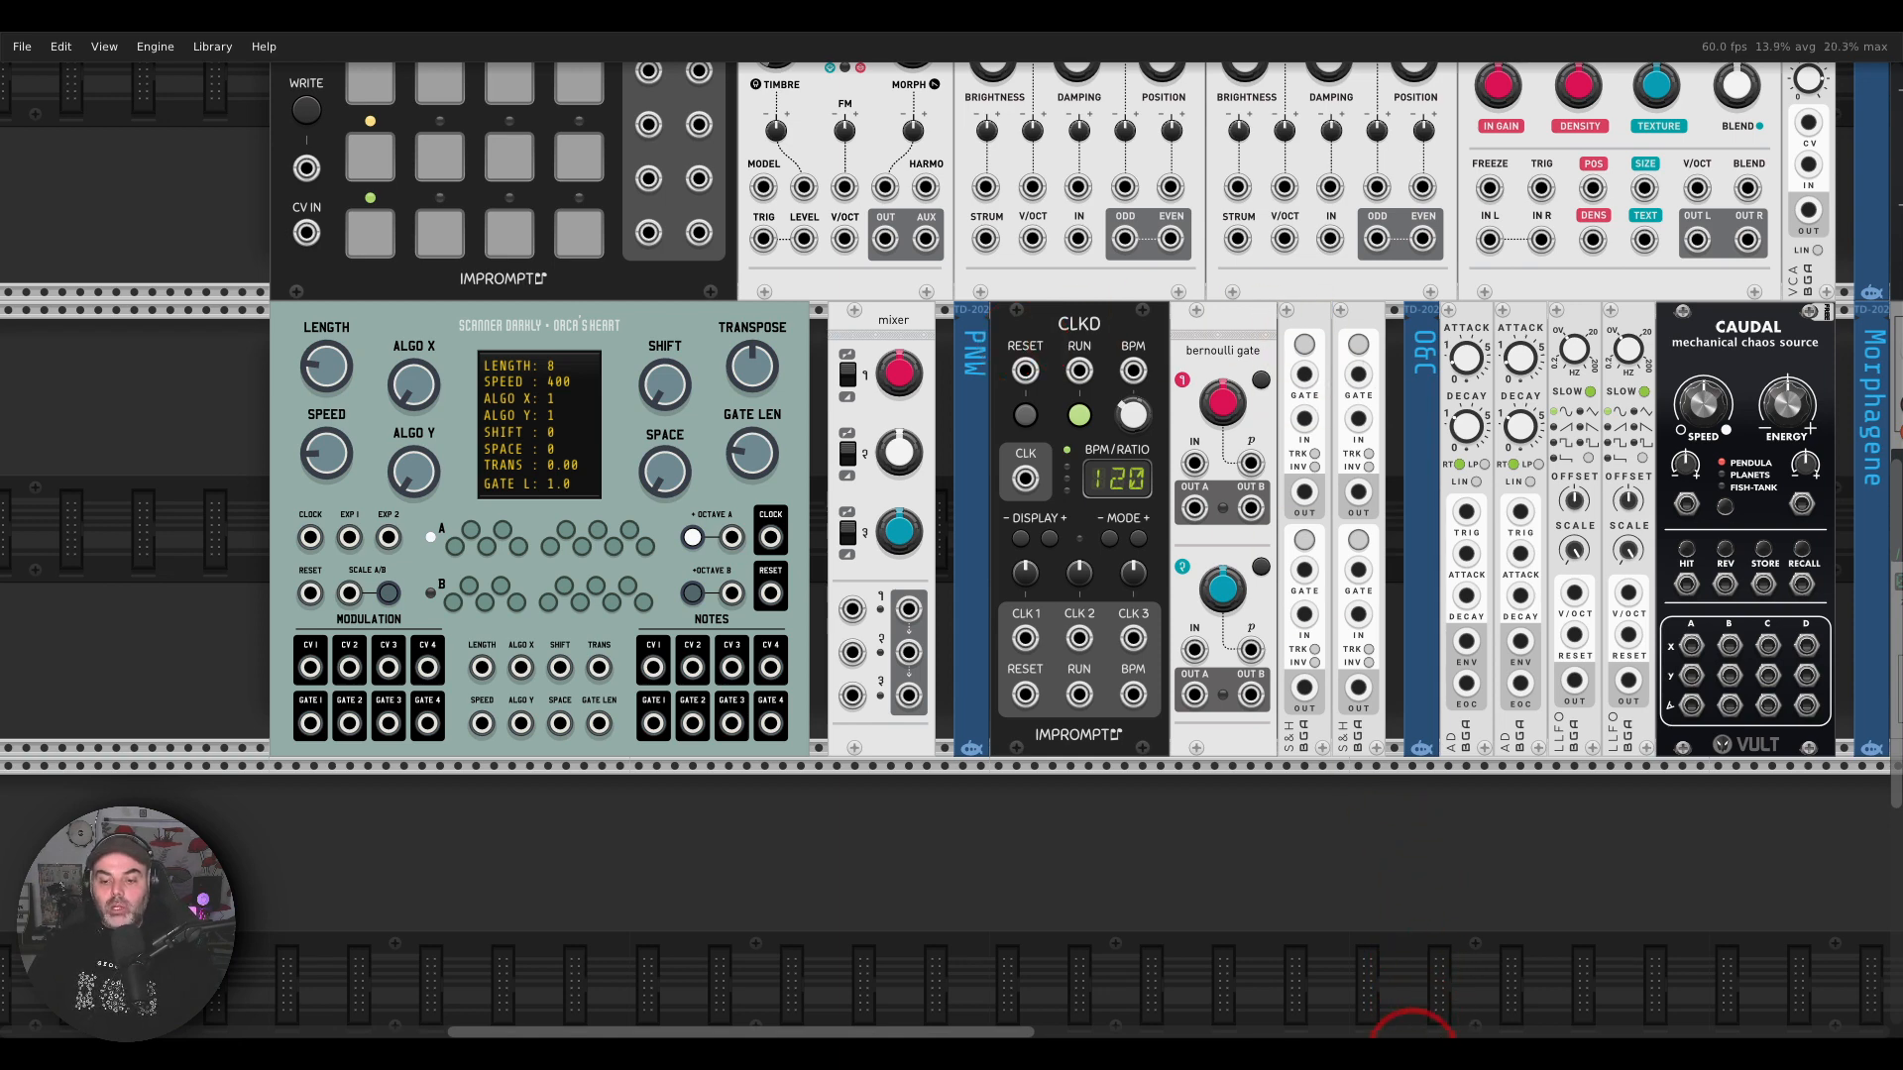
# Step: Check the VCA in the hardware photo and locate its VCA counterpart beside the texture synthesizer in VCV Rack
pyautogui.click(1417, 1056)
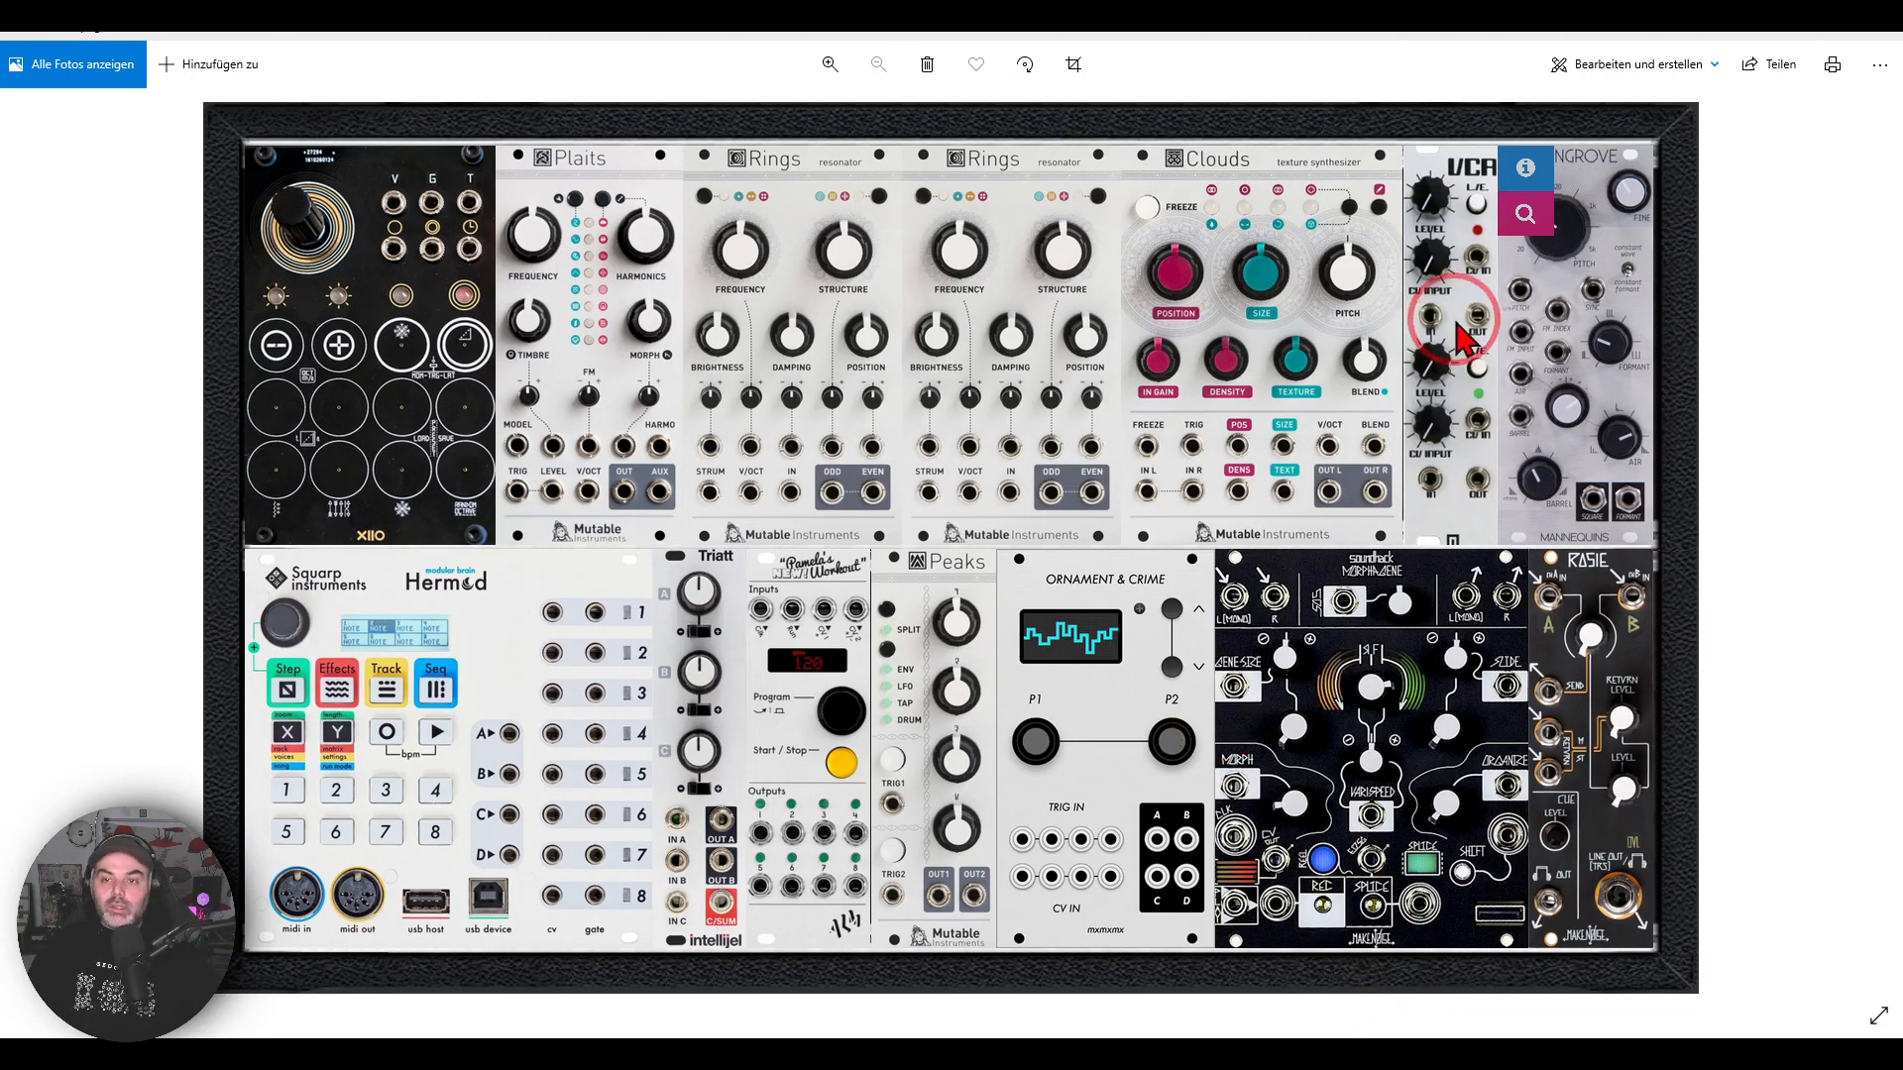
pyautogui.moveTo(1501, 119)
pyautogui.mouseDown()
pyautogui.moveTo(1373, 228)
pyautogui.moveTo(1534, 222)
pyautogui.moveTo(1509, 127)
pyautogui.mouseUp()
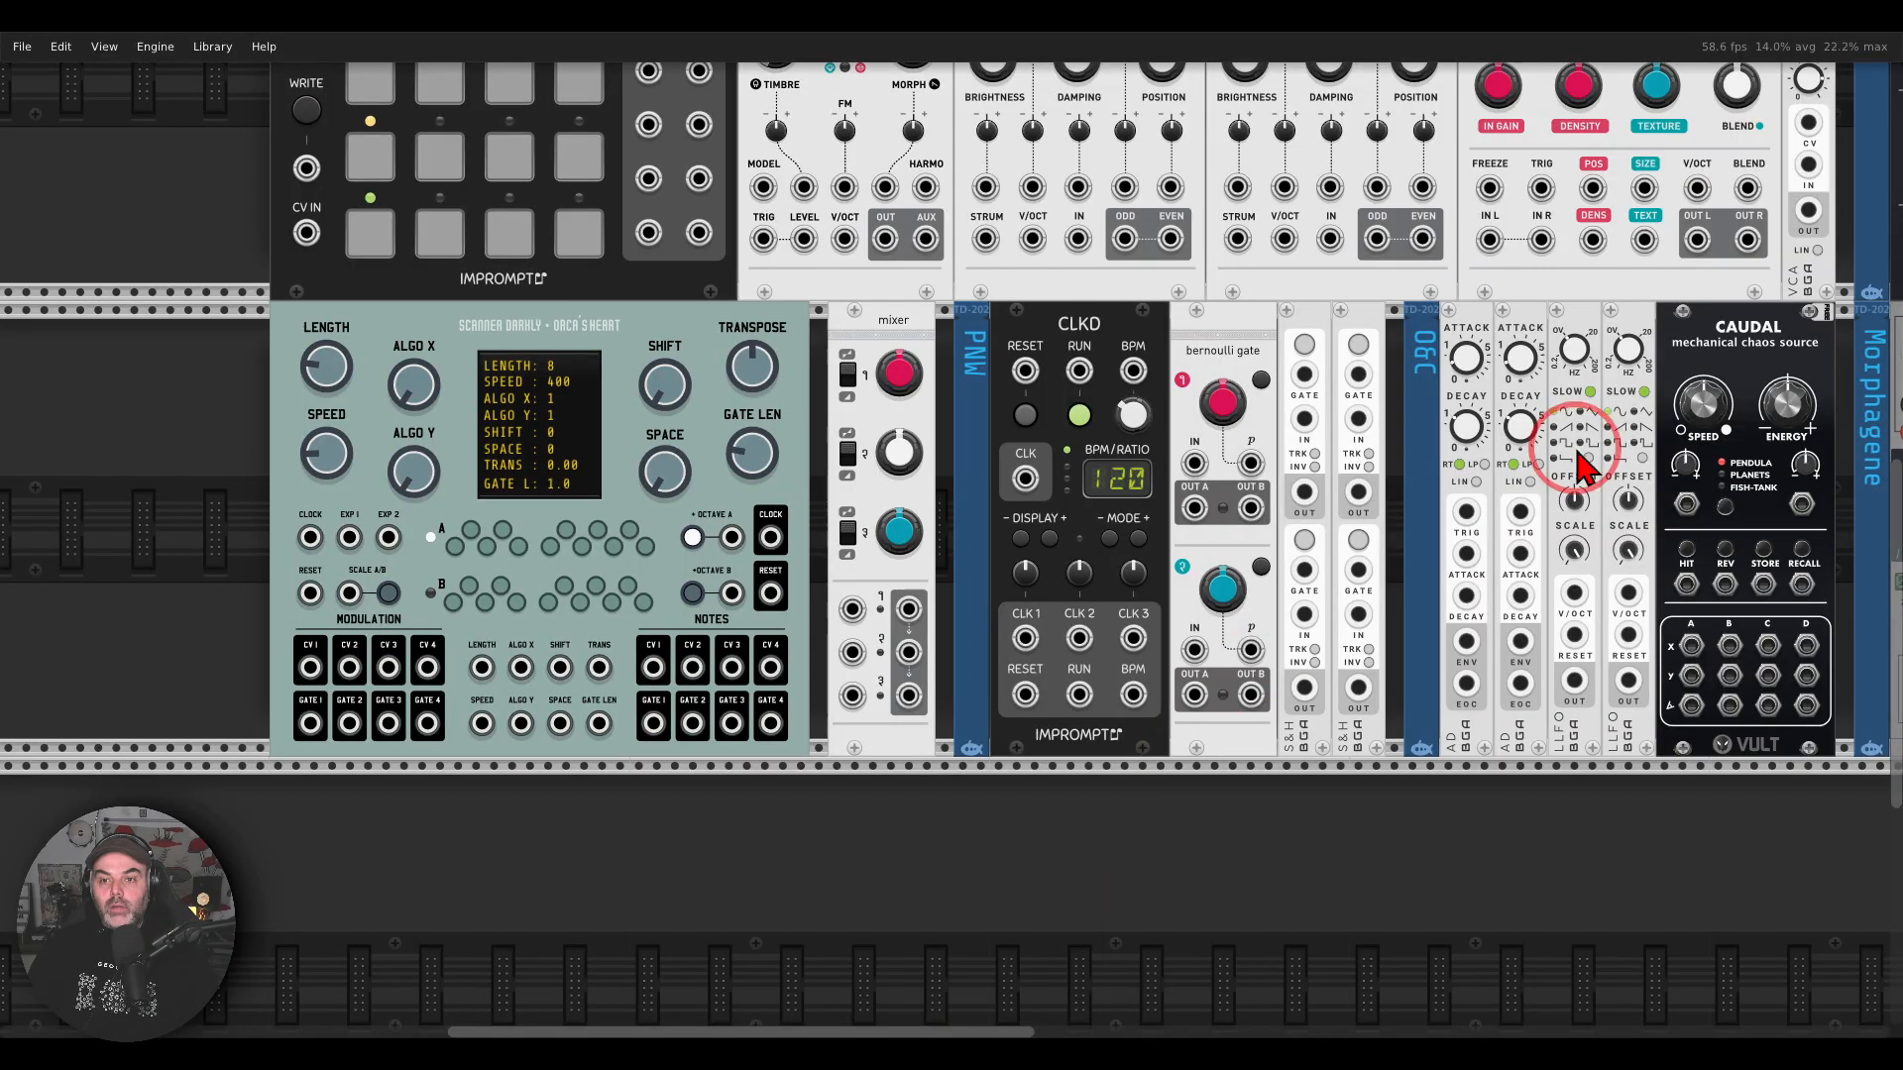
pyautogui.moveTo(1576, 450); pyautogui.dragTo(836, 785)
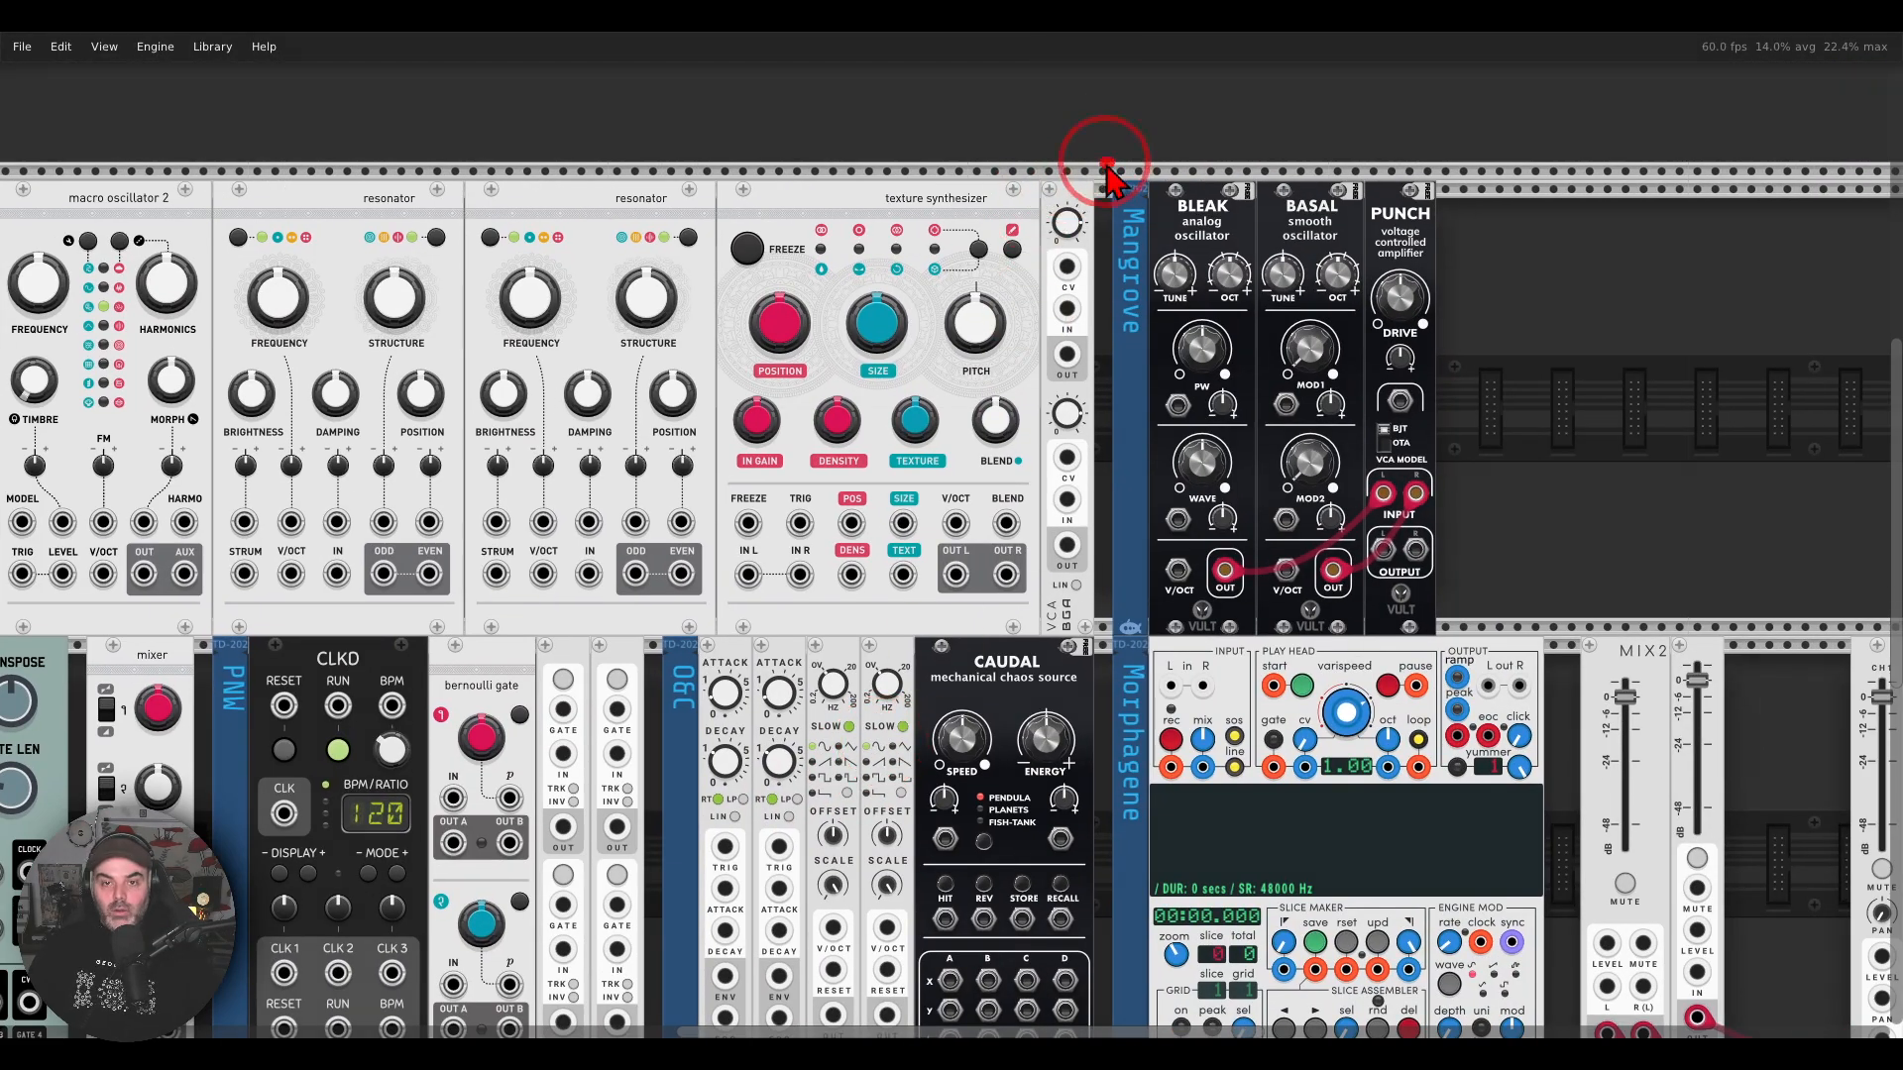
pyautogui.moveTo(1104, 161)
pyautogui.mouseDown()
pyautogui.moveTo(991, 575)
pyautogui.moveTo(1180, 555)
pyautogui.moveTo(1130, 163)
pyautogui.mouseUp()
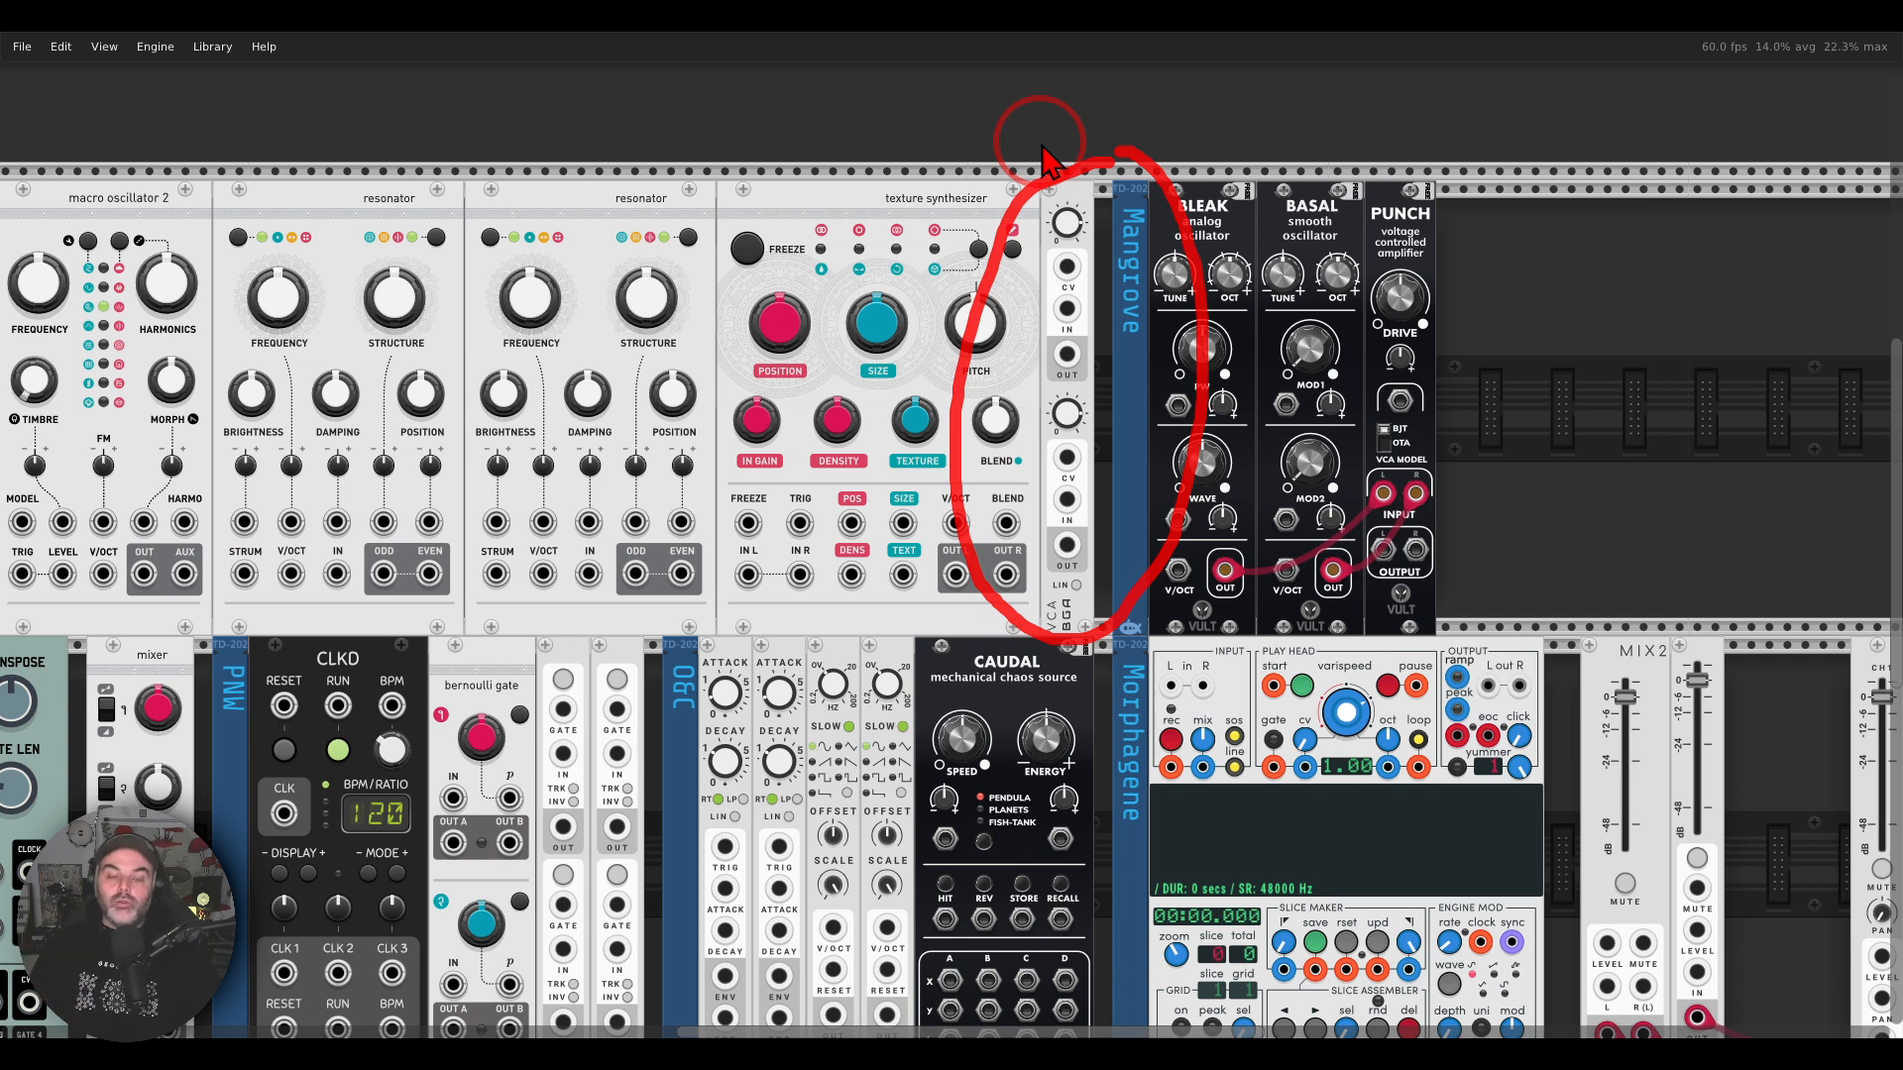
pyautogui.press('Escape')
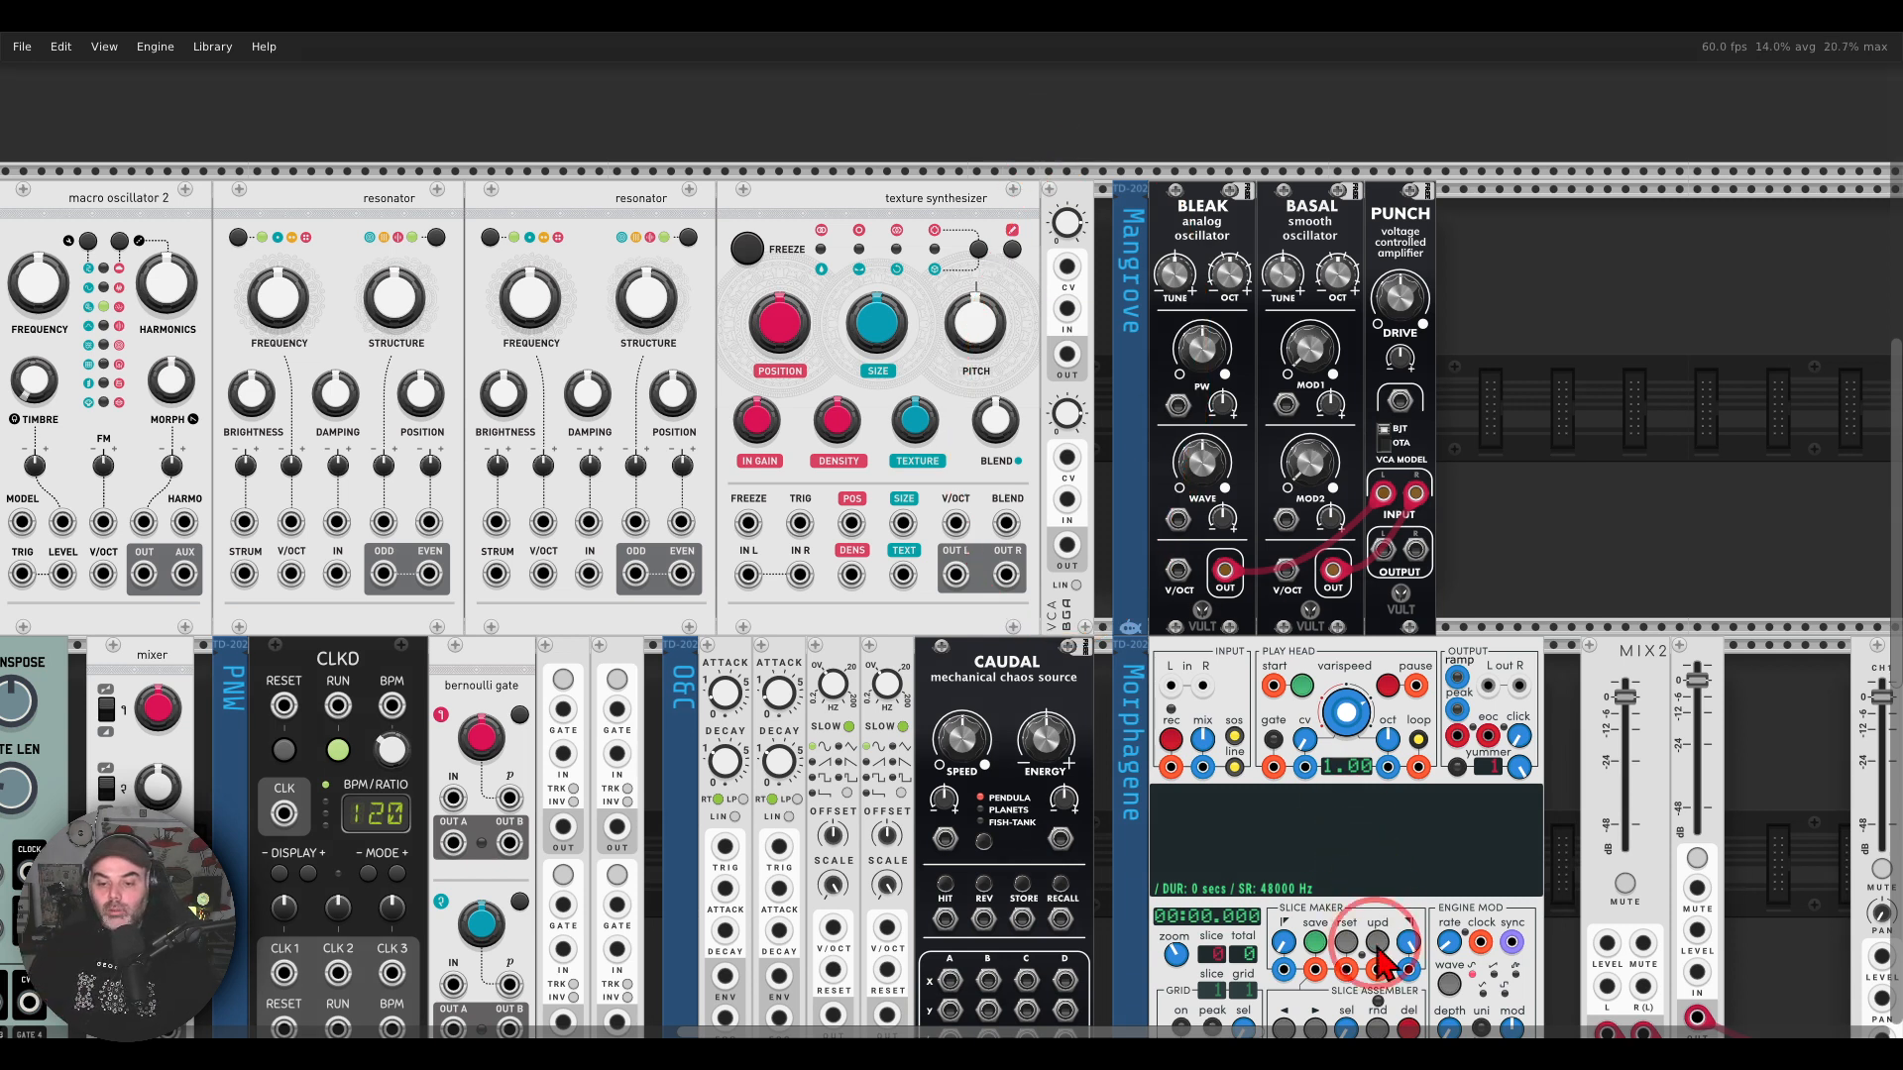
# Step: Check the Mangrove oscillator in the hardware photo and return to its labelled substitute group in VCV Rack
pyautogui.click(1371, 1048)
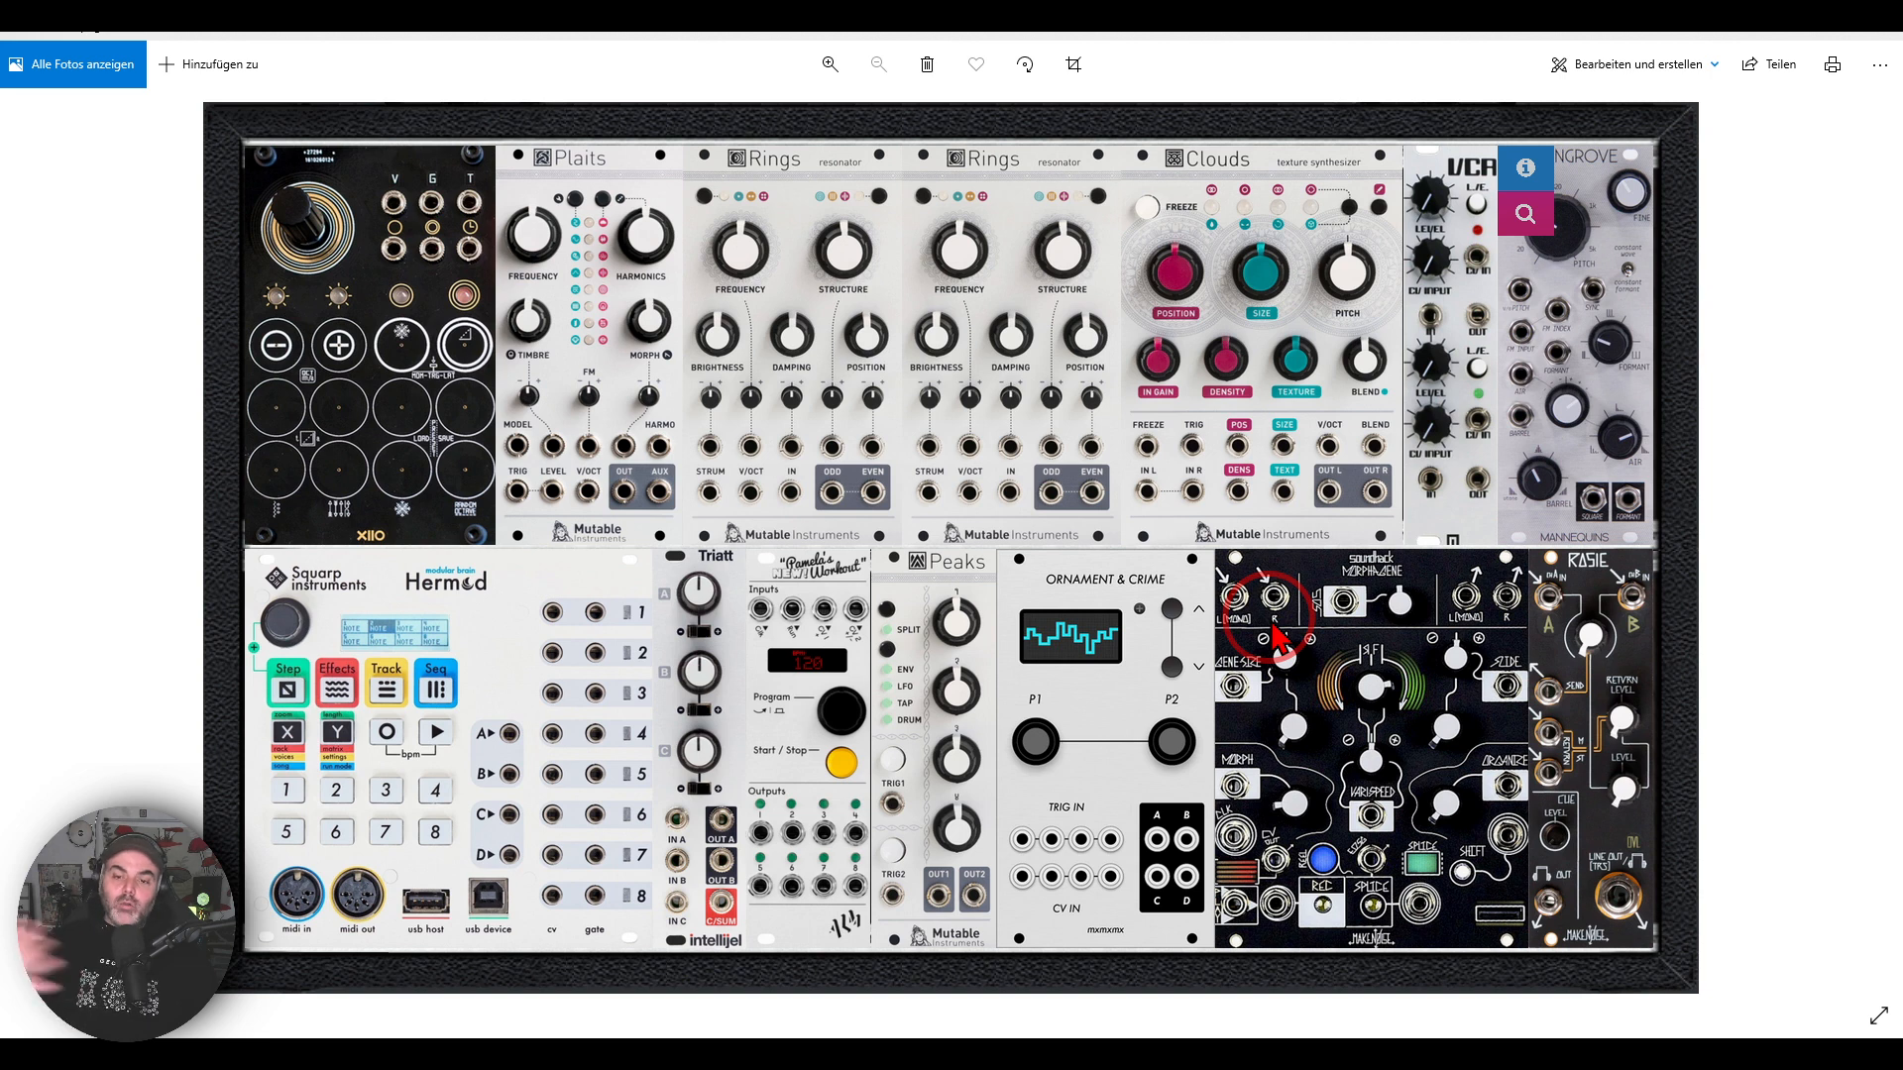
pyautogui.moveTo(1673, 107)
pyautogui.mouseDown()
pyautogui.moveTo(1447, 148)
pyautogui.moveTo(1596, 277)
pyautogui.moveTo(1703, 179)
pyautogui.moveTo(1665, 124)
pyautogui.mouseUp()
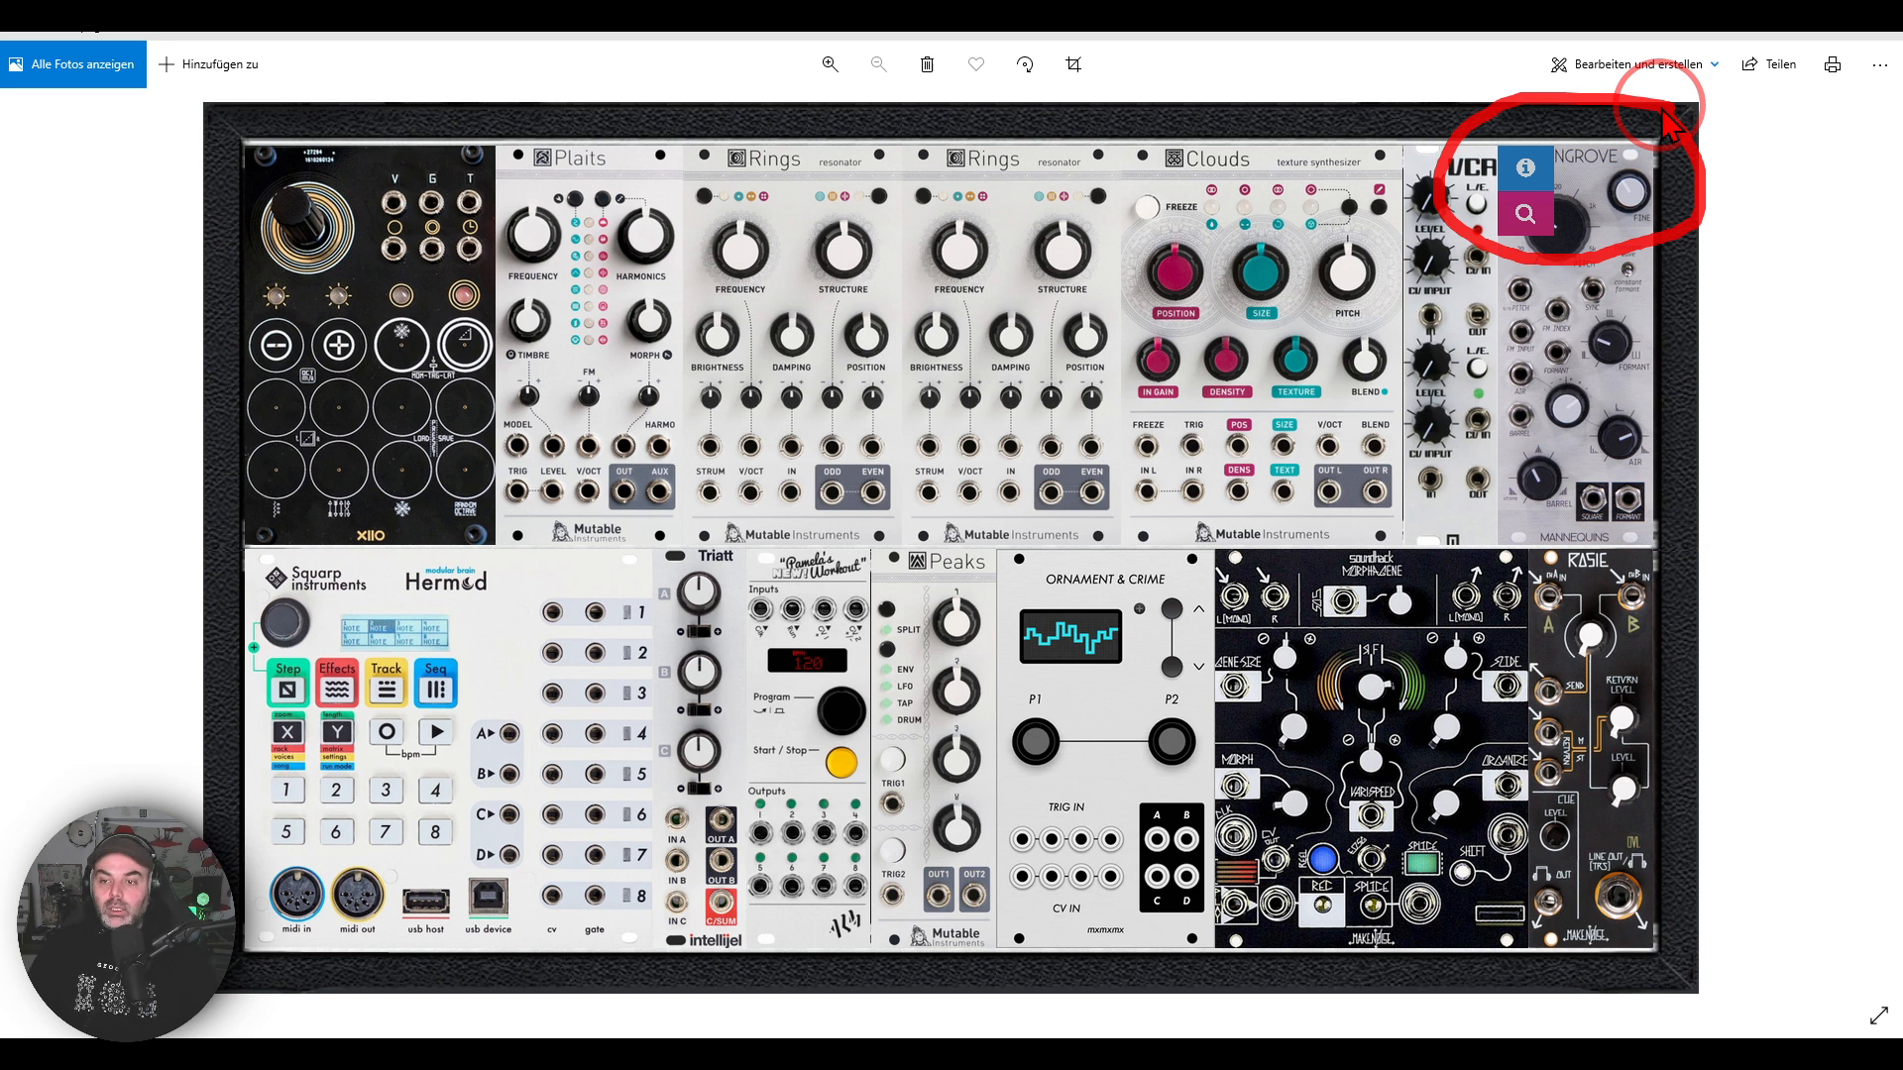
pyautogui.moveTo(1605, 406)
pyautogui.mouseDown()
pyautogui.moveTo(1660, 466)
pyautogui.moveTo(1551, 476)
pyautogui.moveTo(1690, 525)
pyautogui.moveTo(1665, 481)
pyautogui.mouseUp()
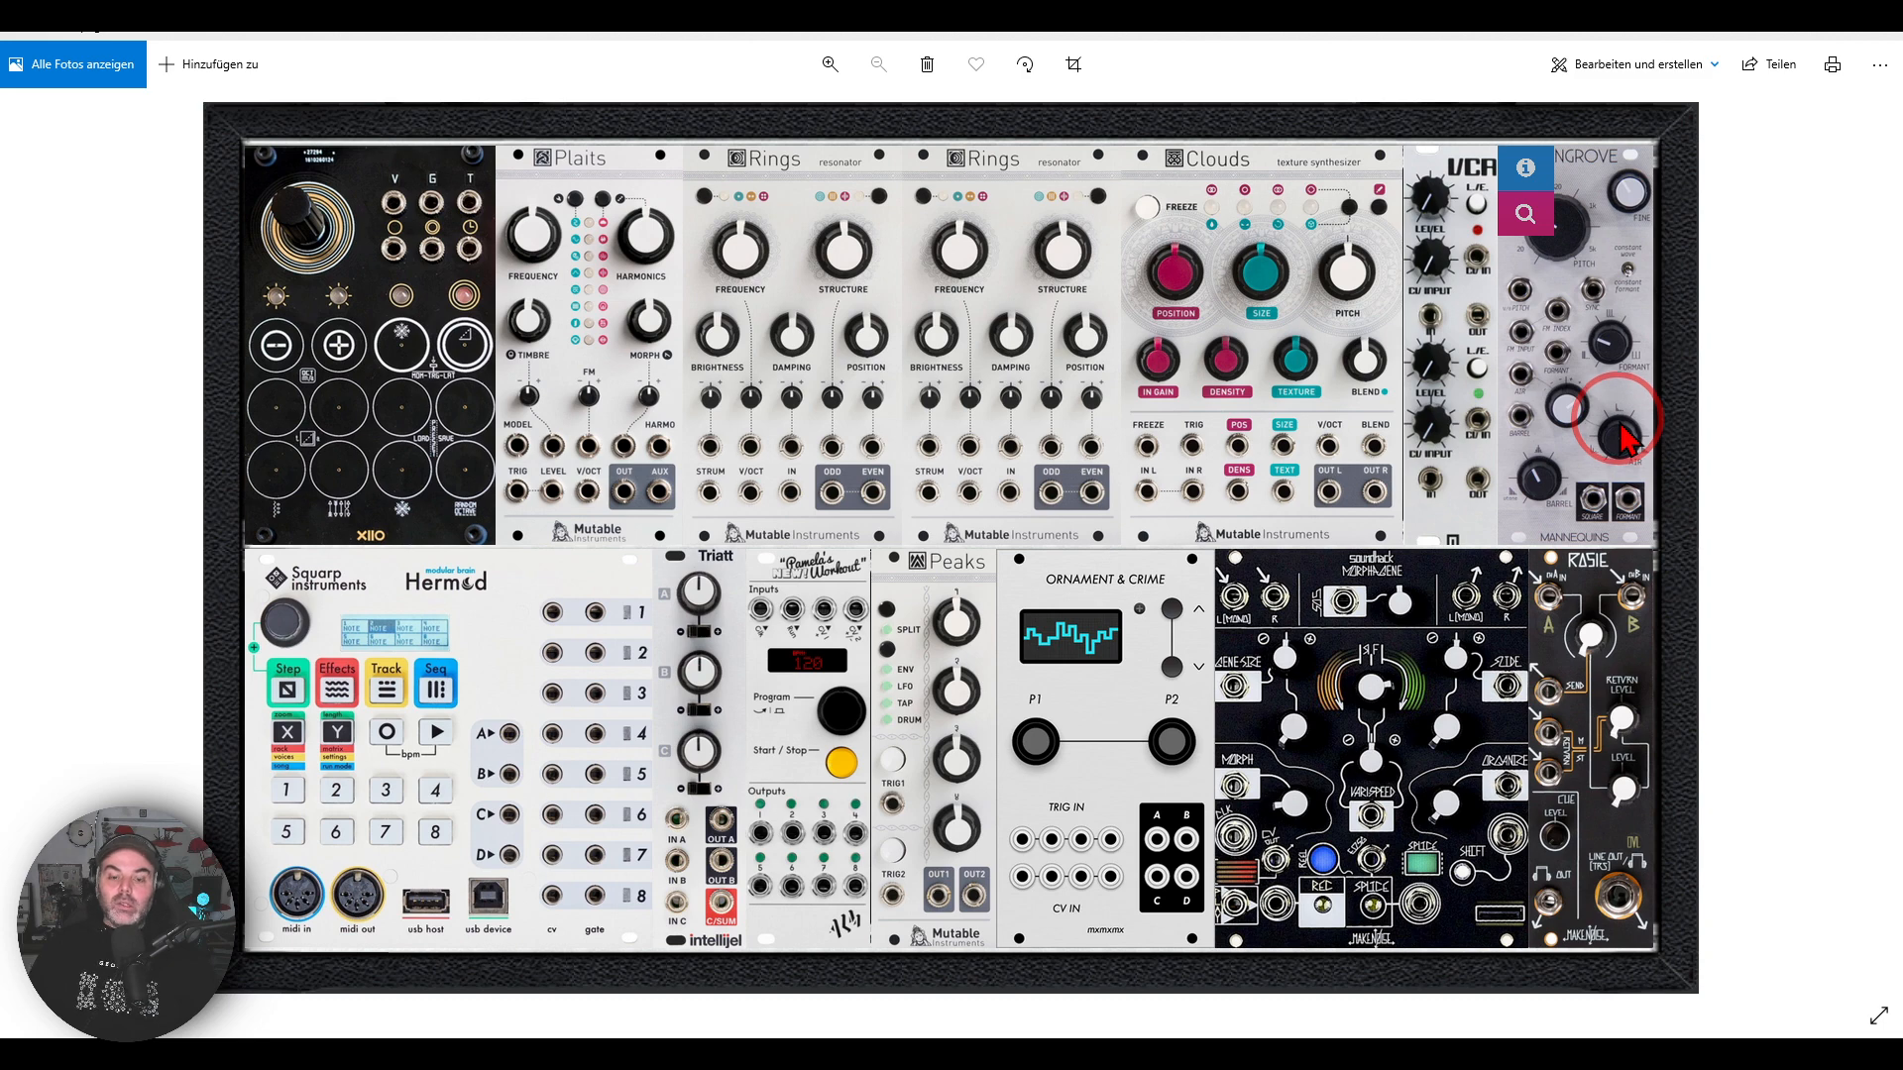
pyautogui.click(905, 1062)
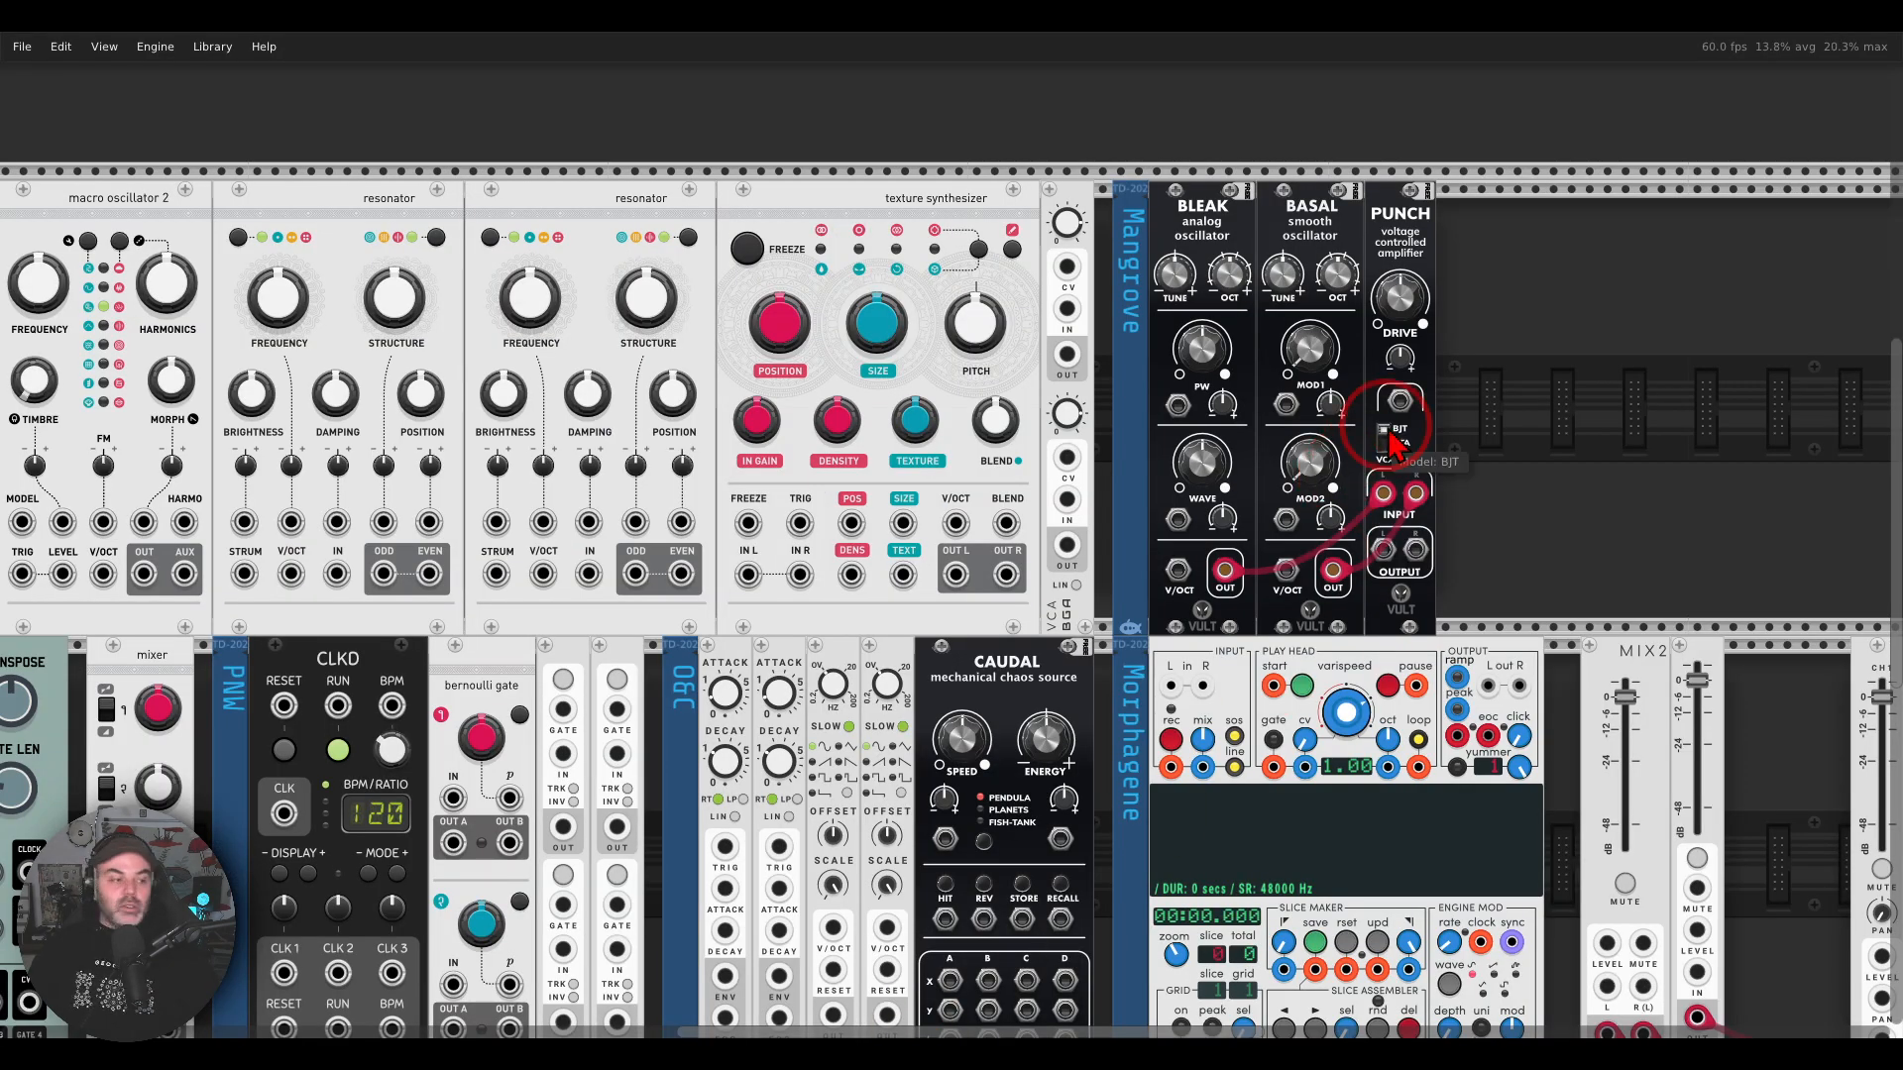
# Step: Examine the Mangrove substitute closely, covering the Bleak and Basal oscillators and the Punch amplifier with its outputs
pyautogui.scroll(2, 1467, 409)
pyautogui.hscroll(1, 1498, 386)
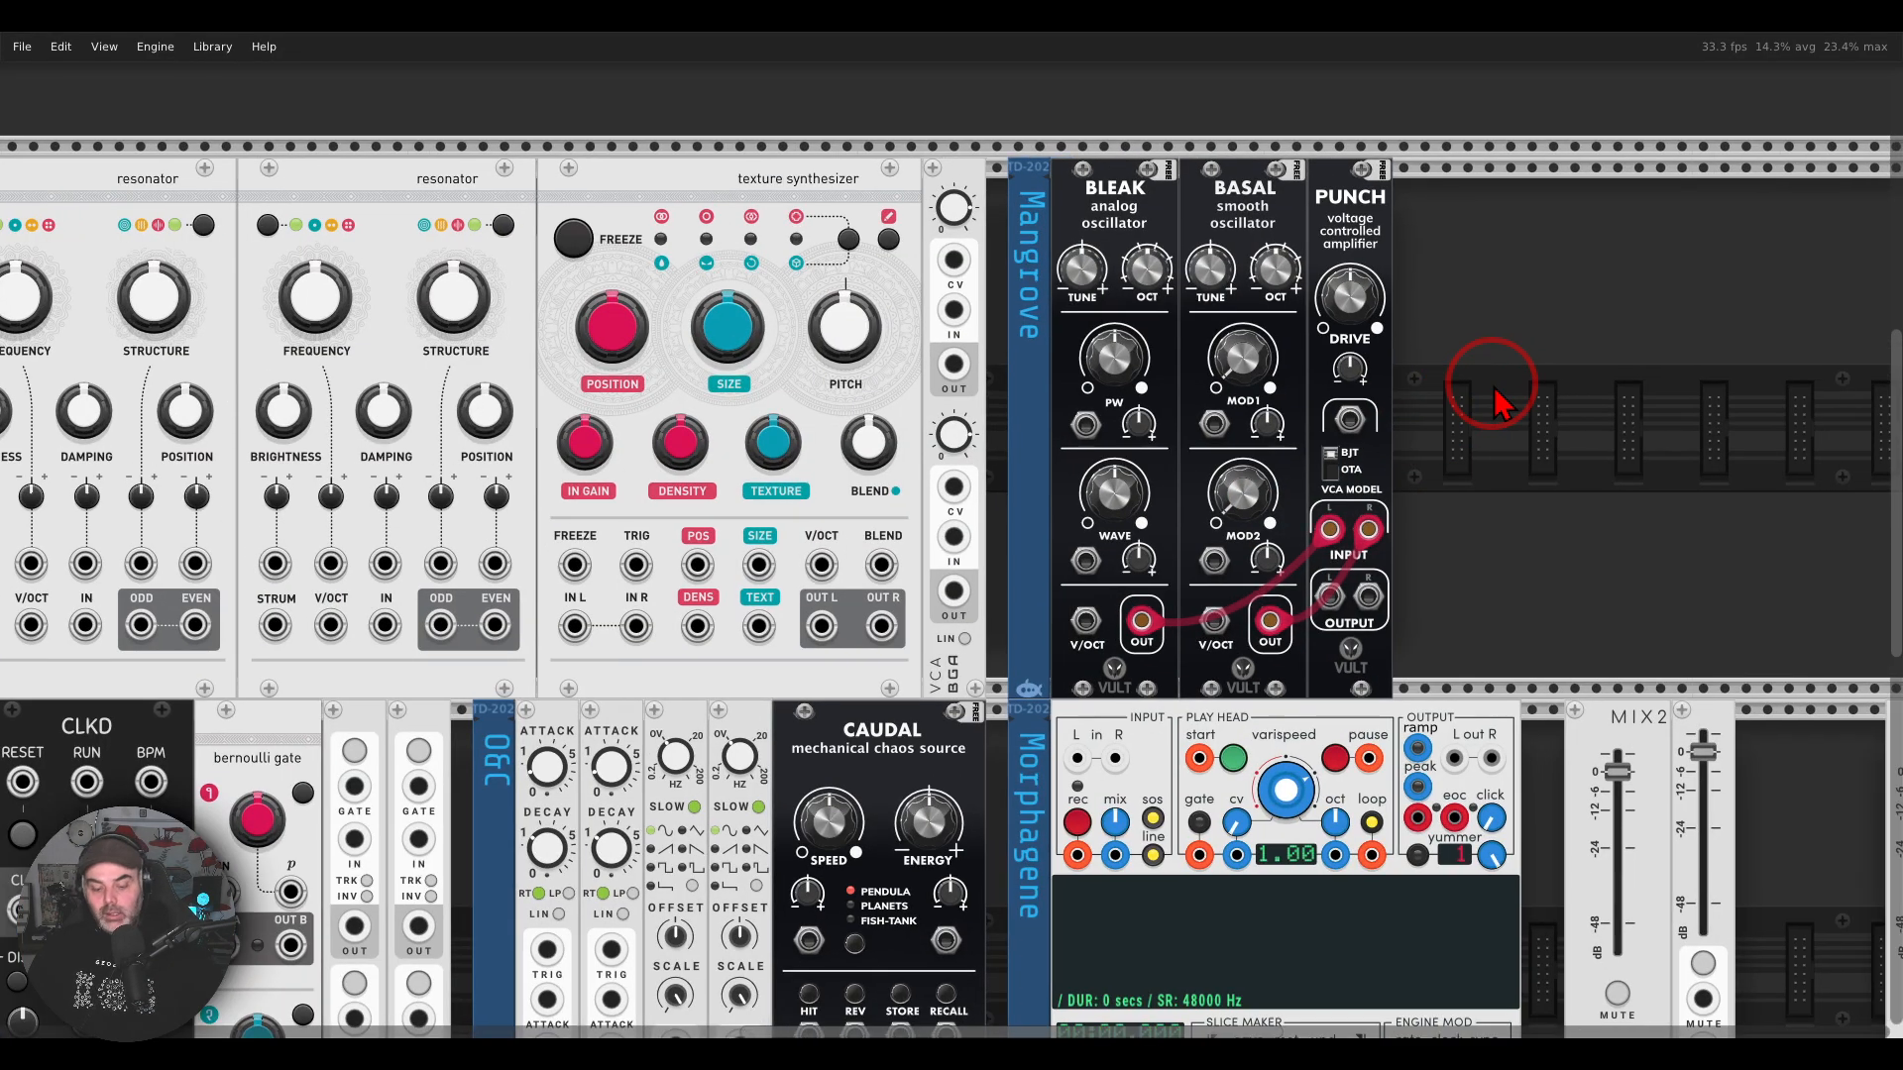
pyautogui.moveTo(1286, 126)
pyautogui.mouseDown()
pyautogui.moveTo(1062, 158)
pyautogui.moveTo(1278, 282)
pyautogui.moveTo(1318, 178)
pyautogui.moveTo(1284, 139)
pyautogui.mouseUp()
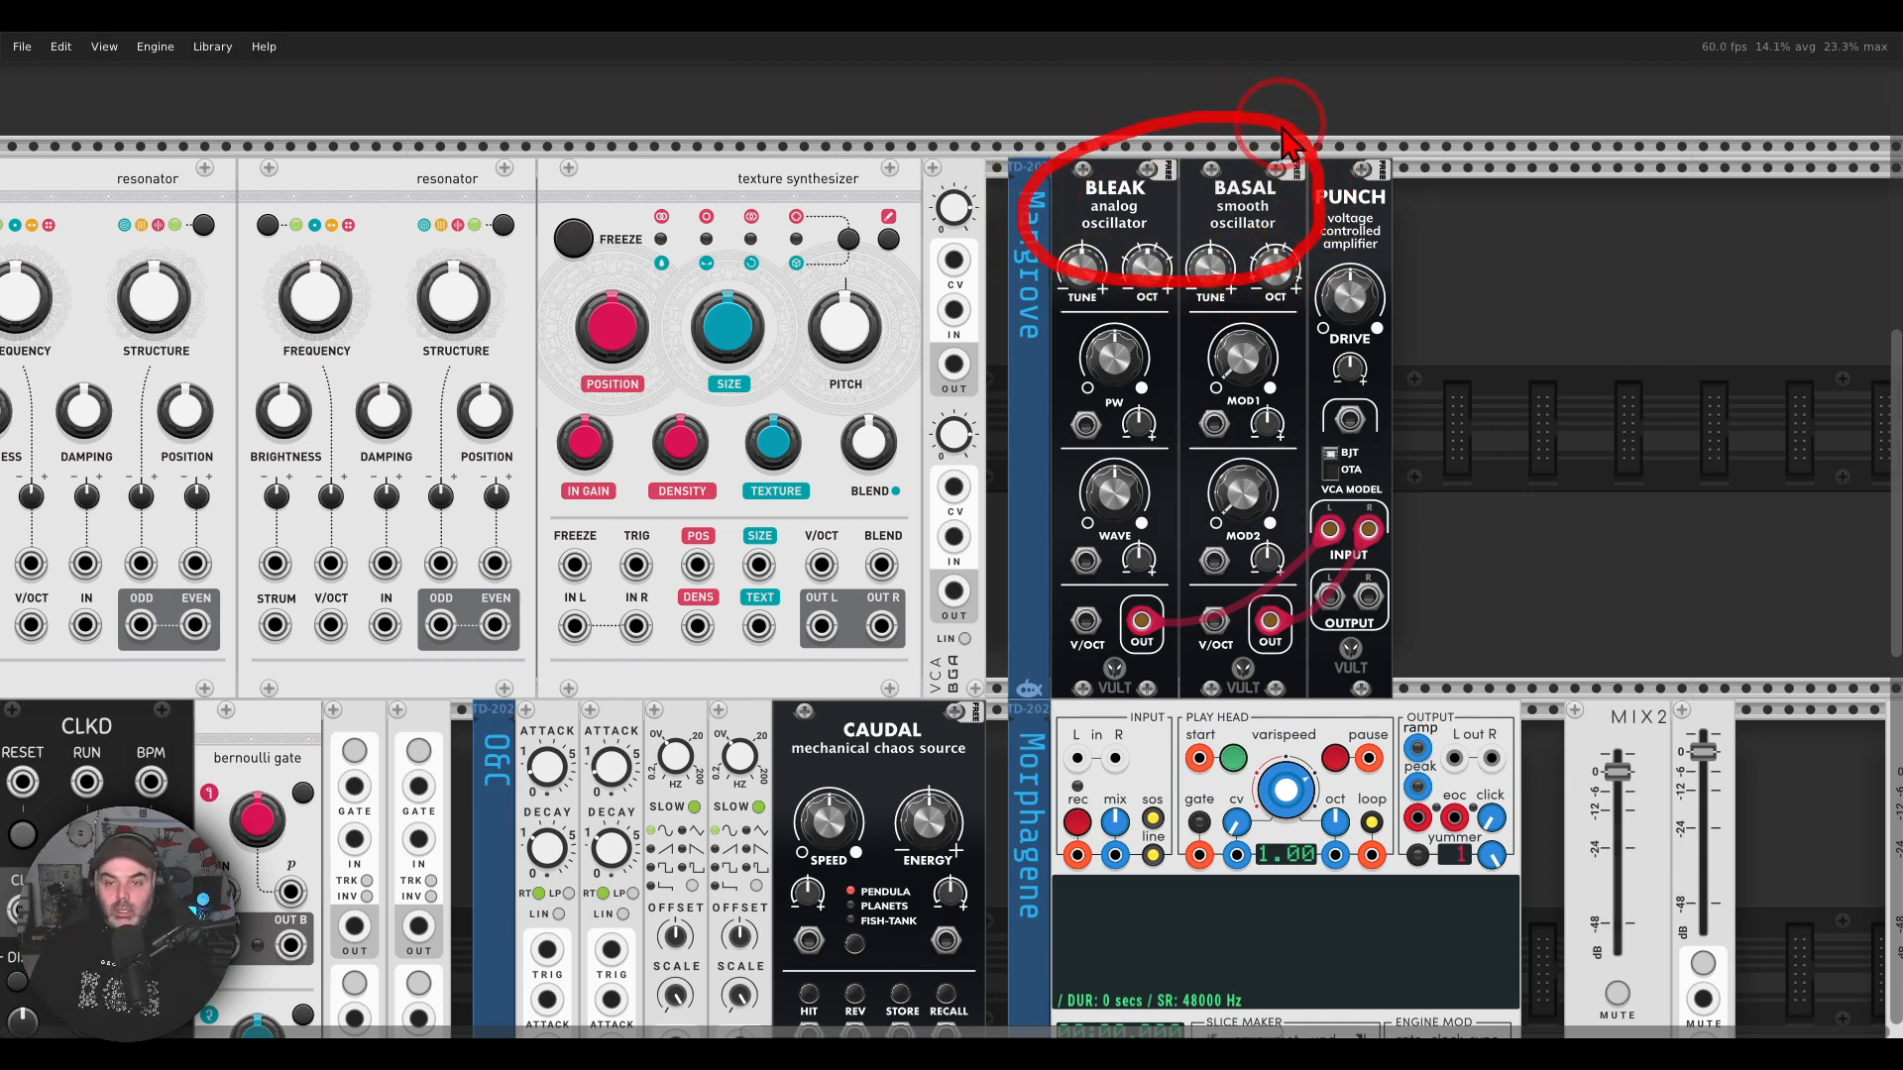
pyautogui.moveTo(1383, 164)
pyautogui.mouseDown()
pyautogui.moveTo(1313, 230)
pyautogui.moveTo(1405, 193)
pyautogui.mouseUp()
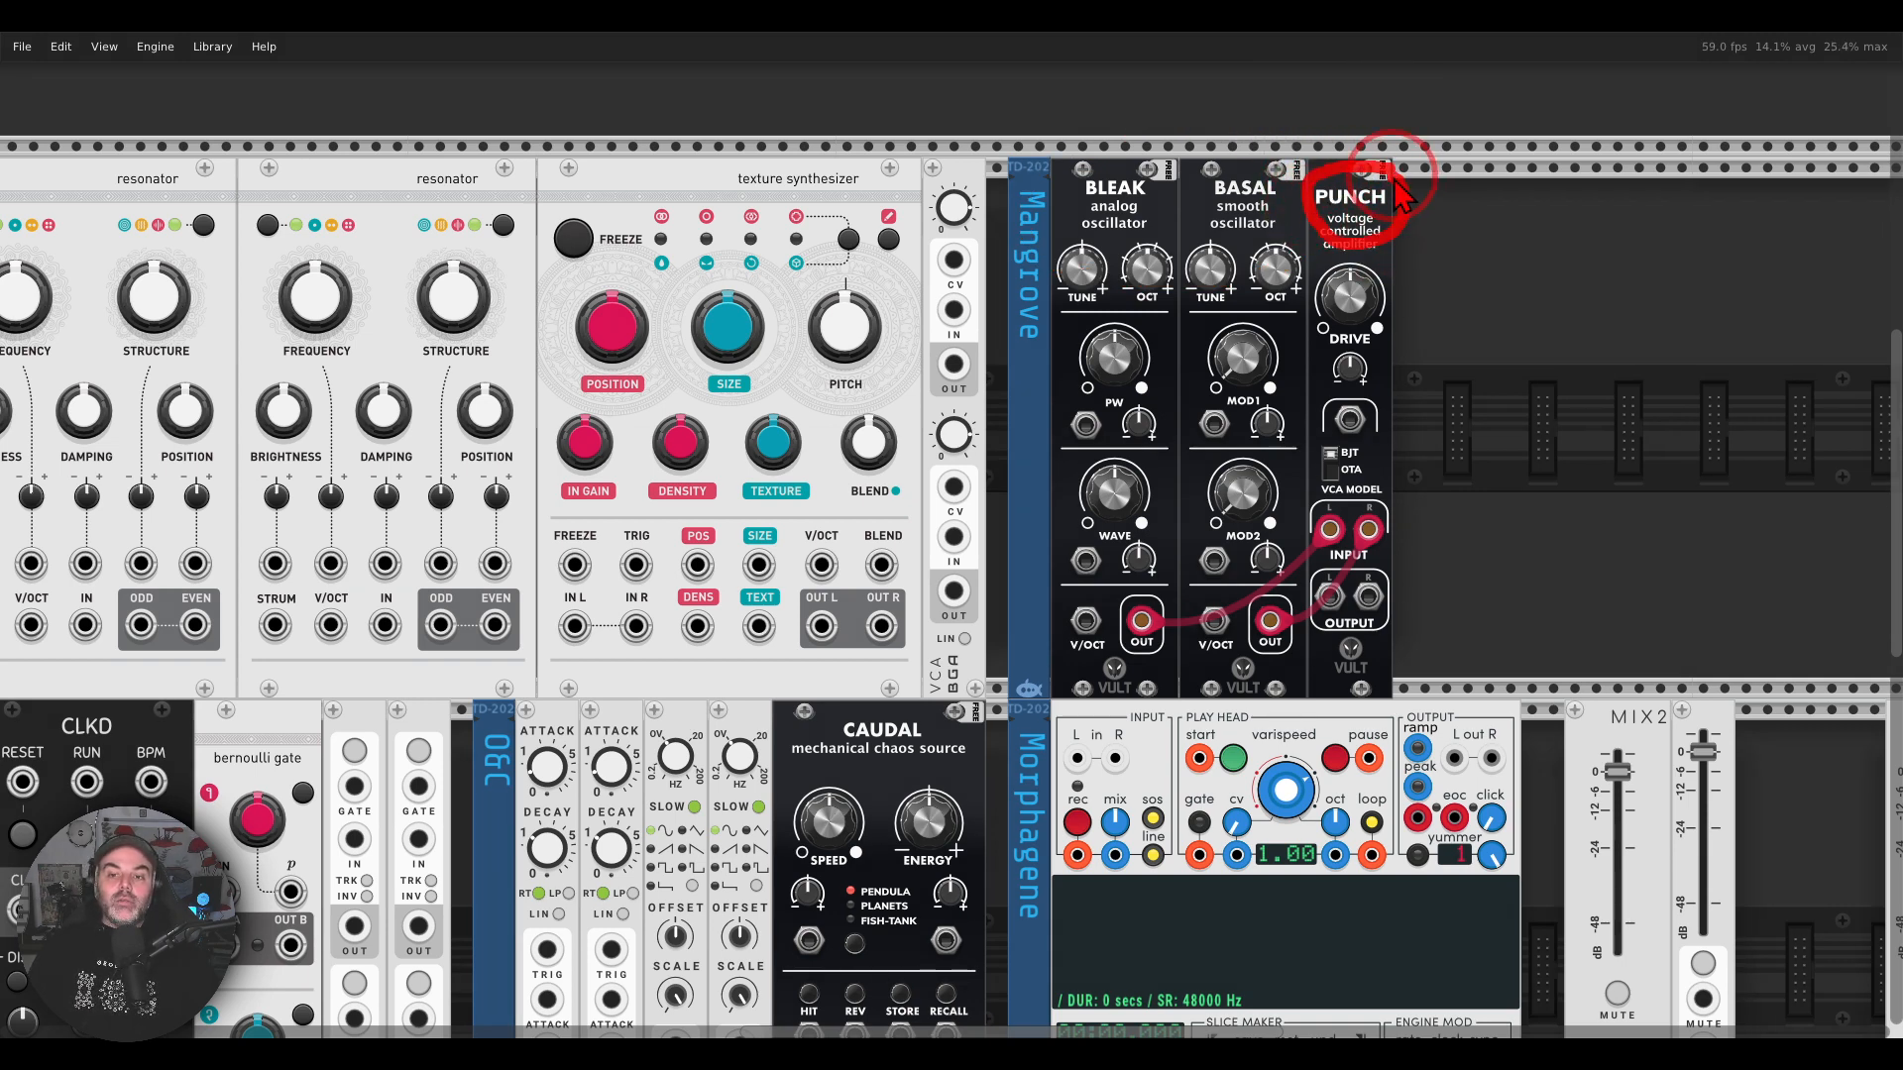
pyautogui.moveTo(1383, 567)
pyautogui.mouseDown()
pyautogui.moveTo(1318, 649)
pyautogui.moveTo(1259, 679)
pyautogui.moveTo(1289, 684)
pyautogui.mouseUp()
pyautogui.moveTo(1373, 610)
pyautogui.mouseDown()
pyautogui.moveTo(1422, 615)
pyautogui.moveTo(1433, 679)
pyautogui.moveTo(1413, 693)
pyautogui.mouseUp()
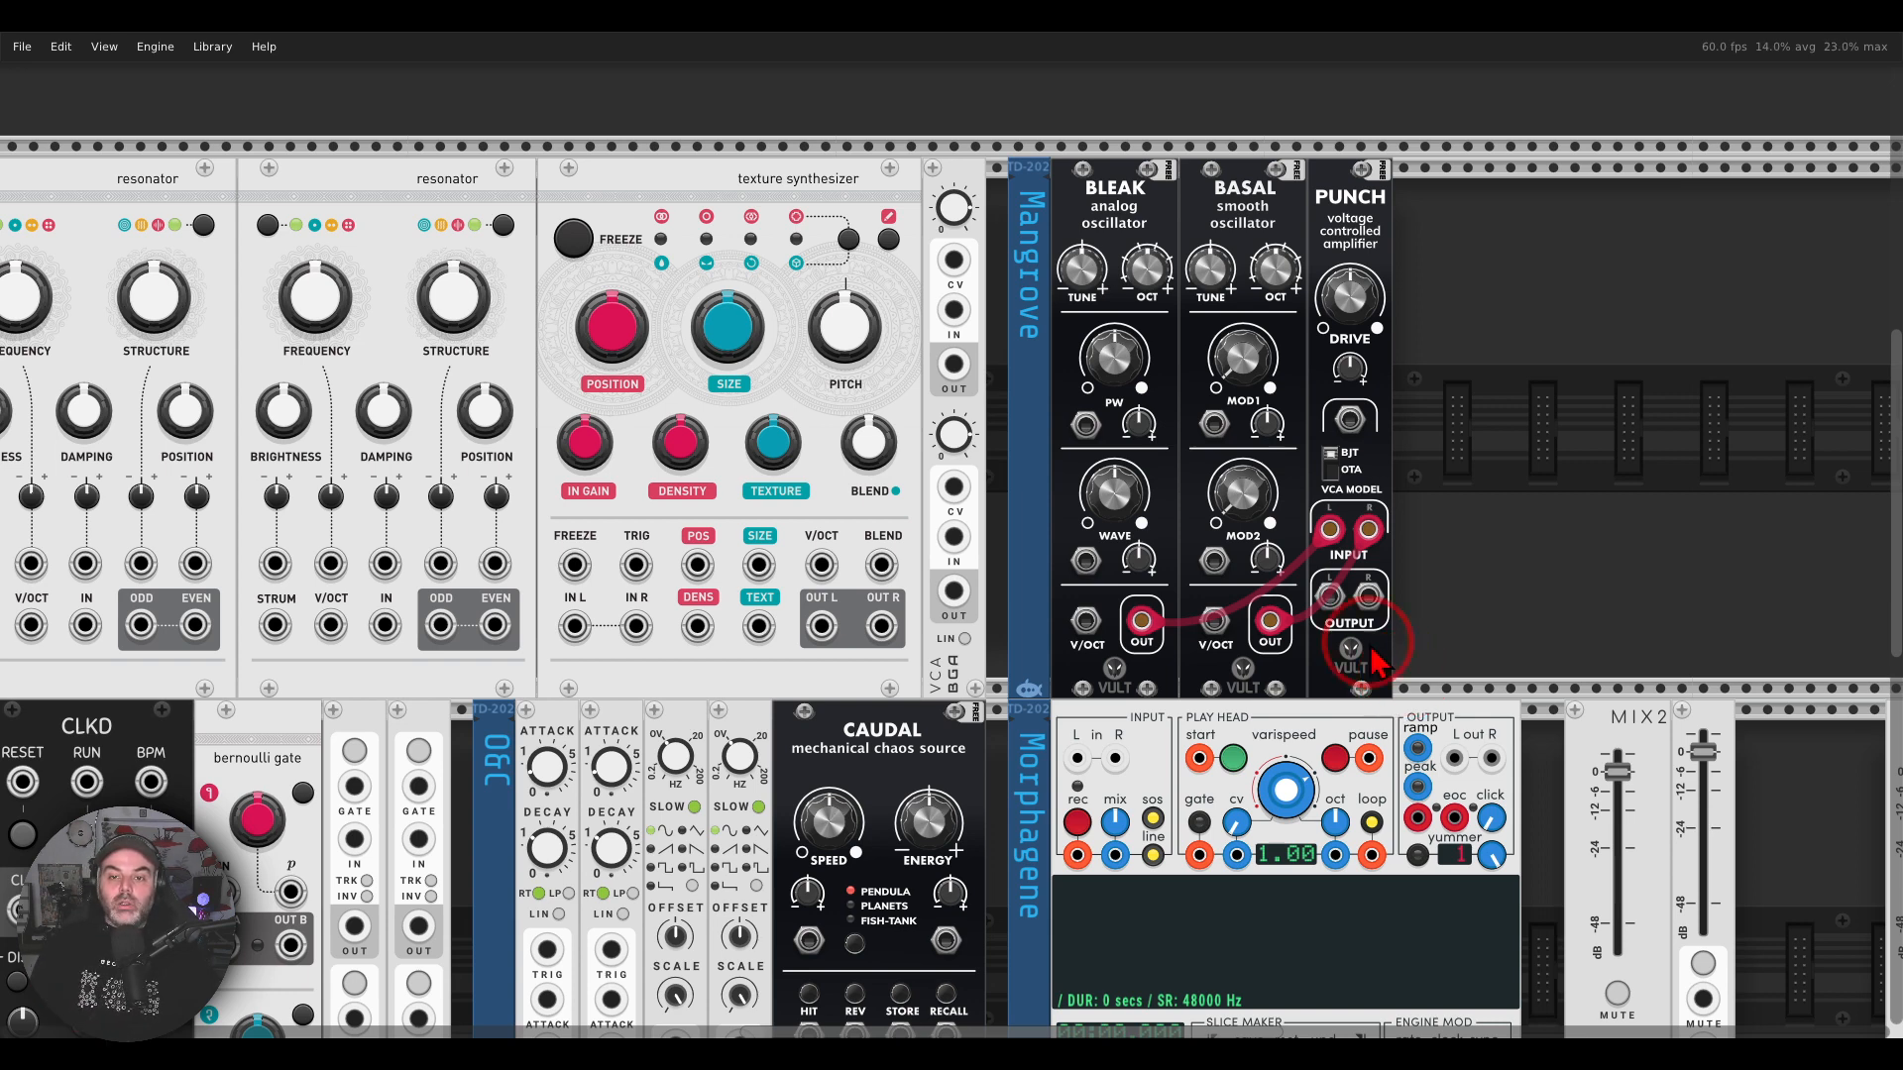
pyautogui.moveTo(1281, 161)
pyautogui.mouseDown()
pyautogui.moveTo(1133, 137)
pyautogui.moveTo(1219, 252)
pyautogui.moveTo(1272, 164)
pyautogui.mouseUp()
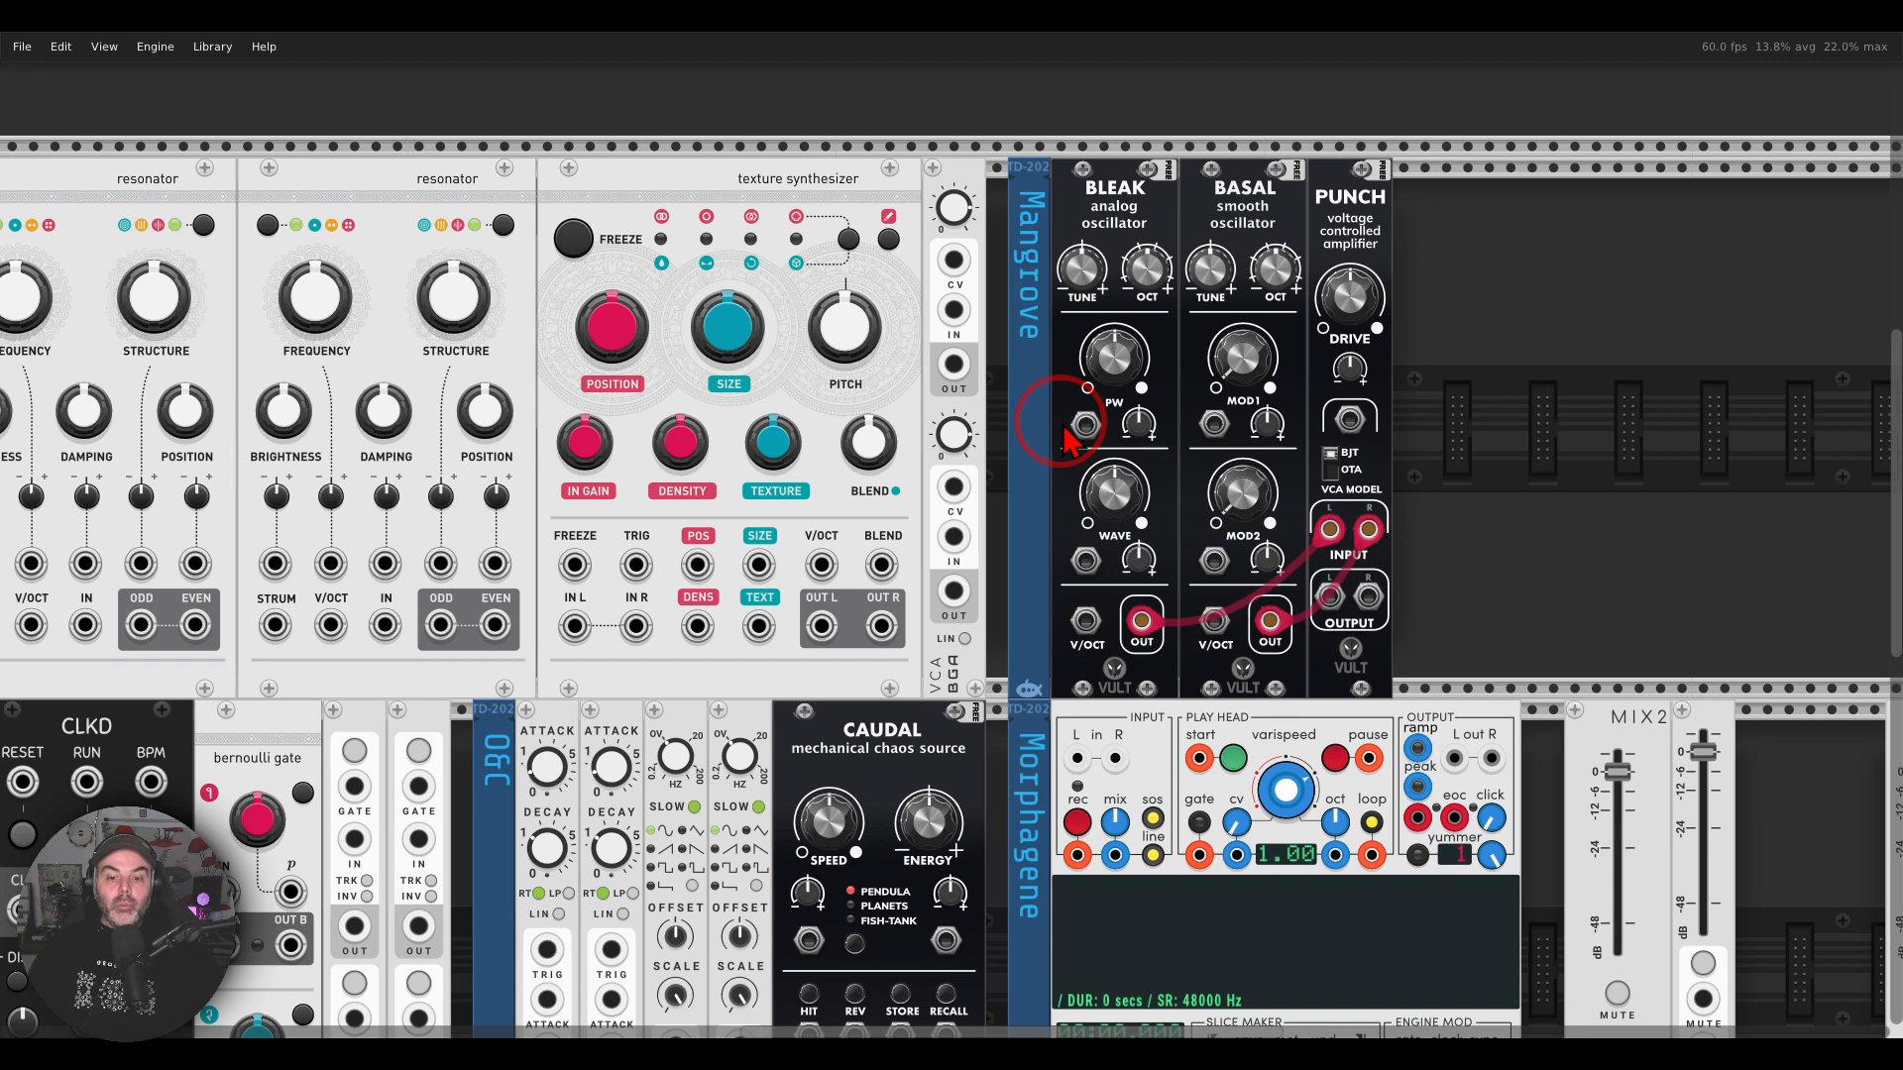
# Step: Check Pamela's Workout in the hardware photo and return to the PNW module group in VCV Rack
pyautogui.hotkey('alt', 'Tab')
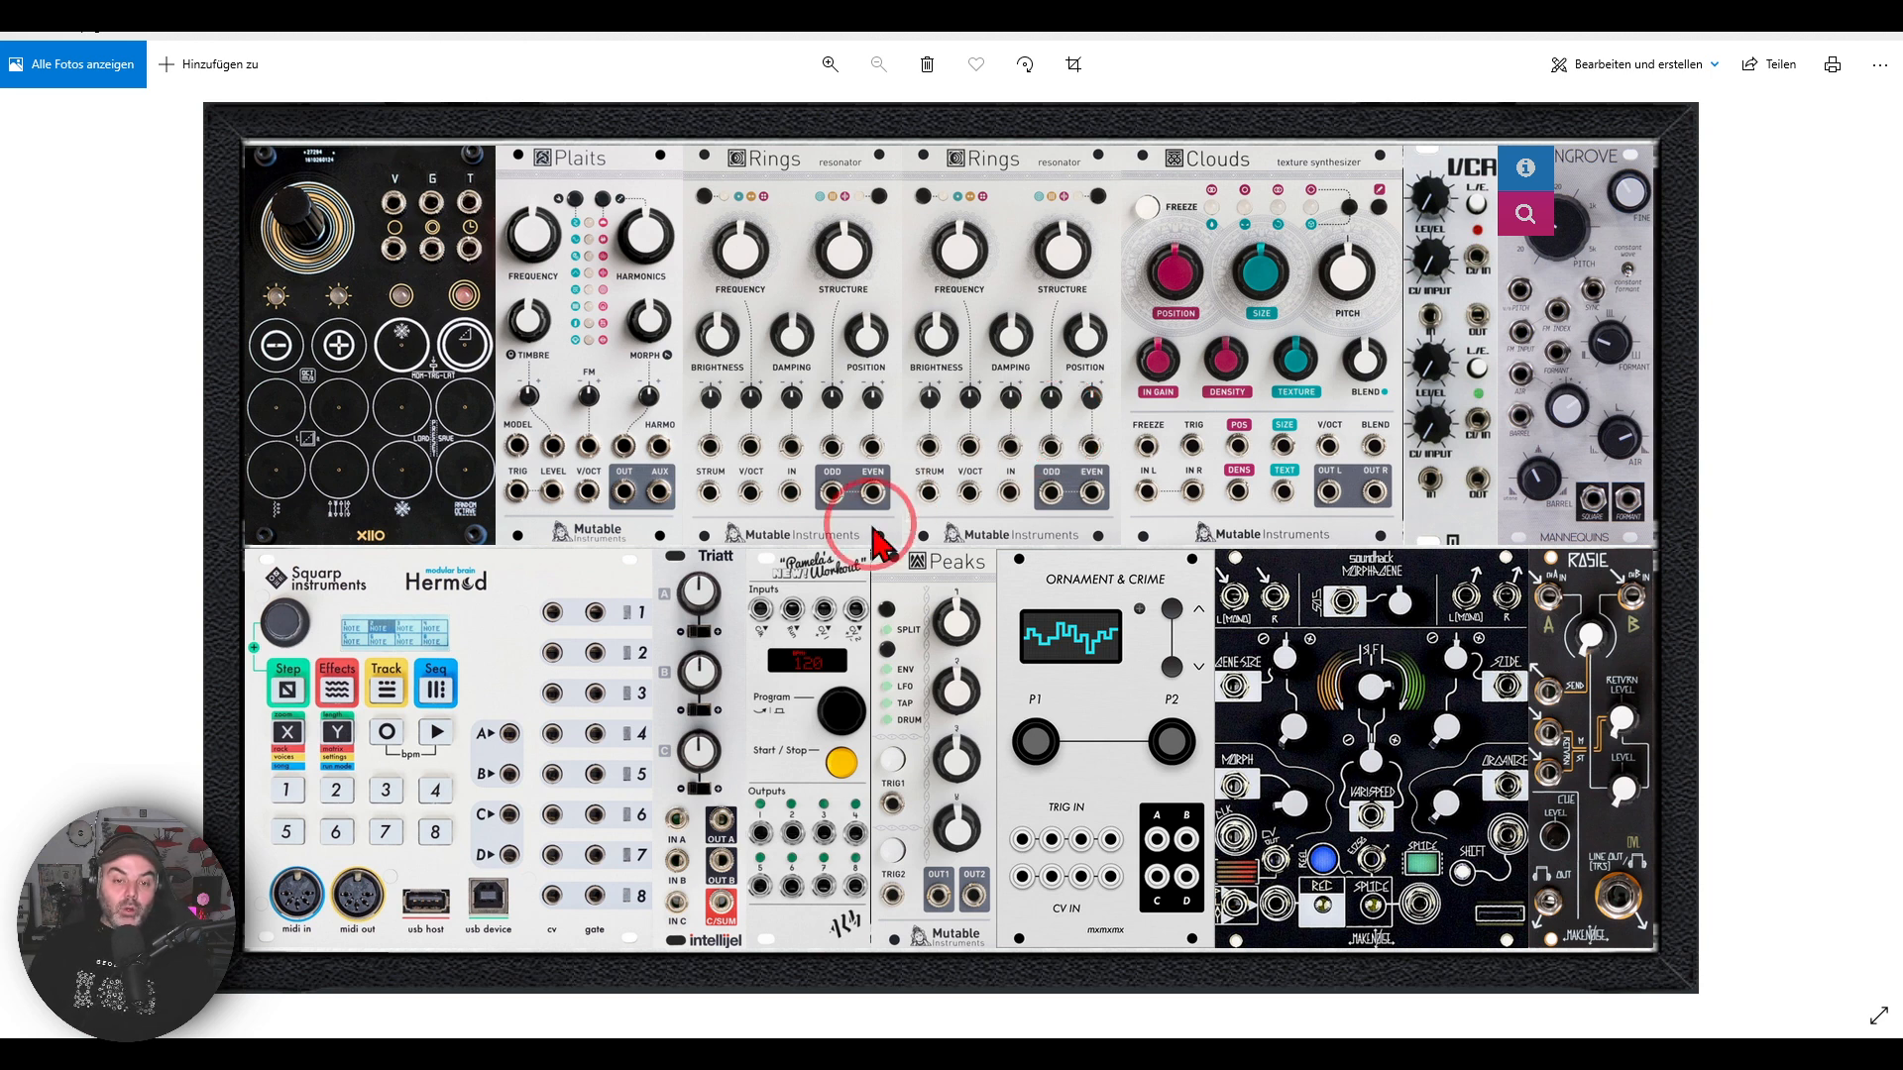
pyautogui.moveTo(842, 522)
pyautogui.mouseDown()
pyautogui.moveTo(763, 609)
pyautogui.moveTo(880, 583)
pyautogui.mouseUp()
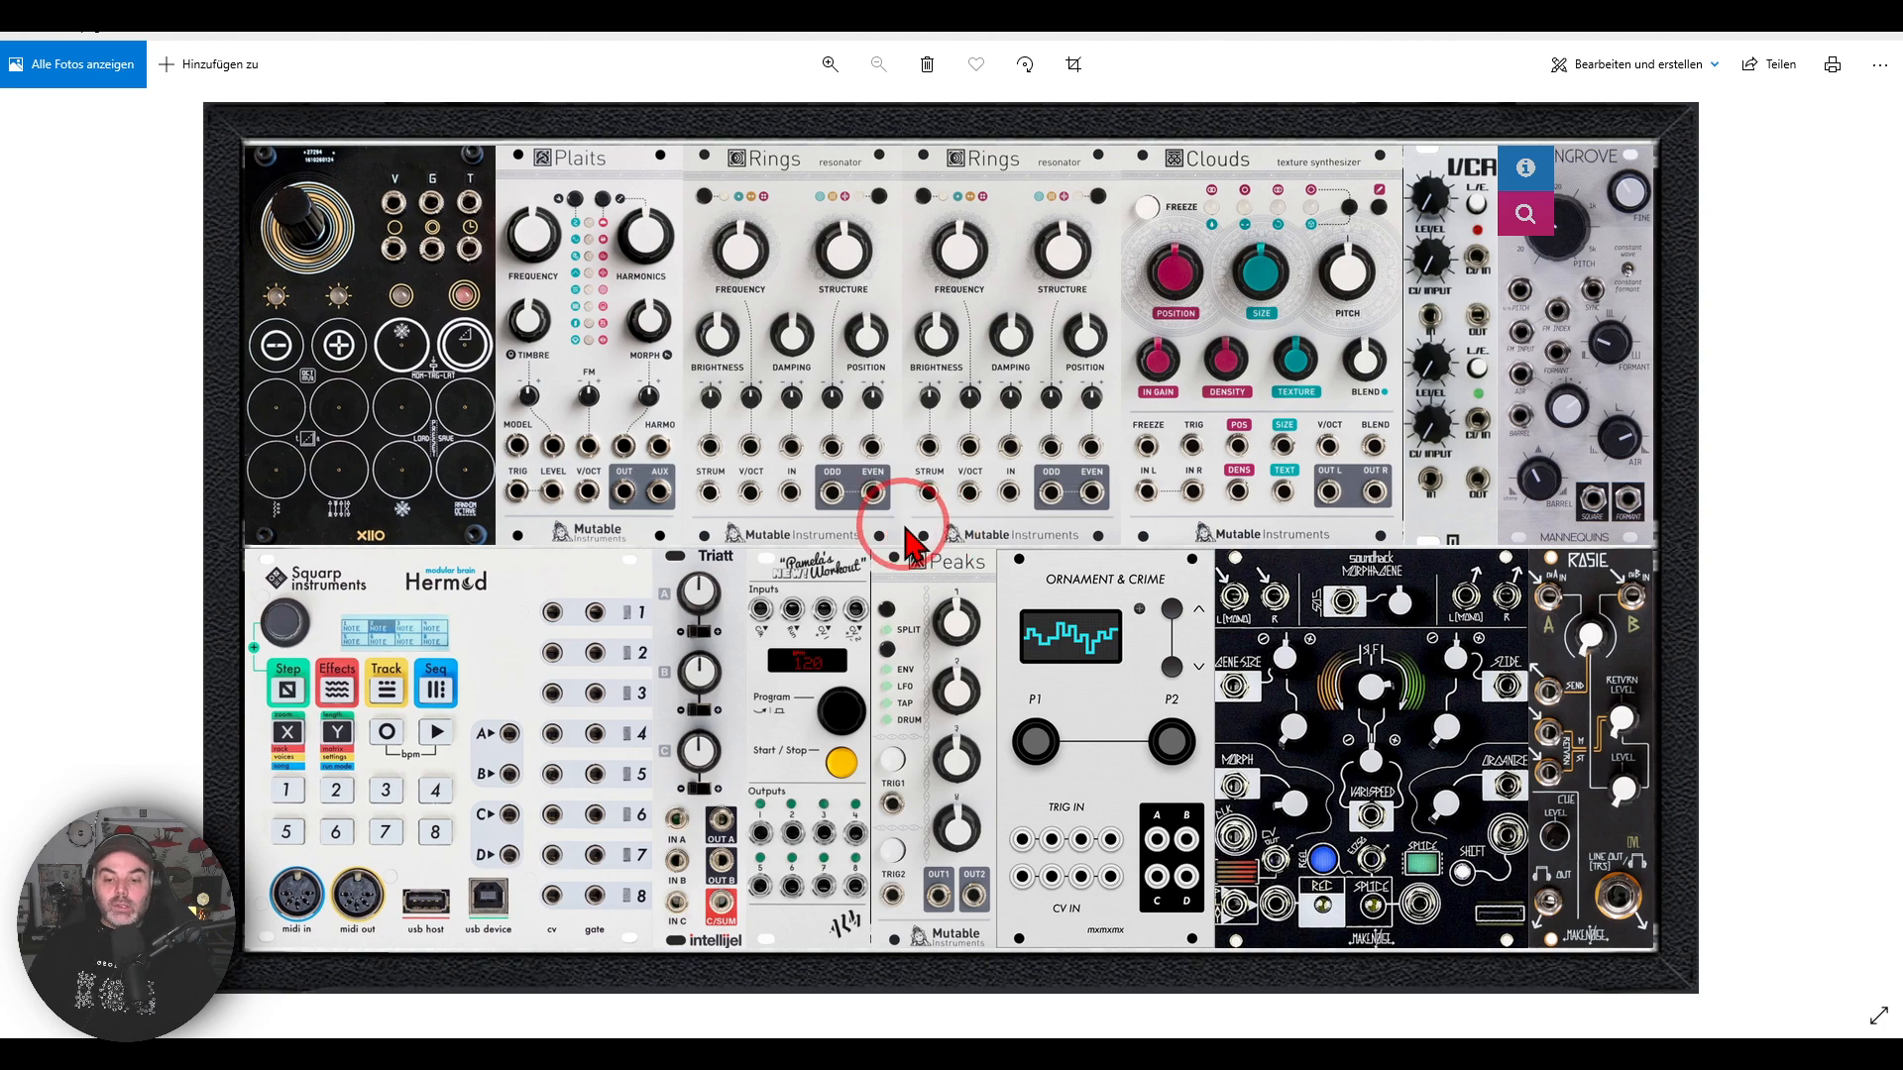
pyautogui.click(937, 977)
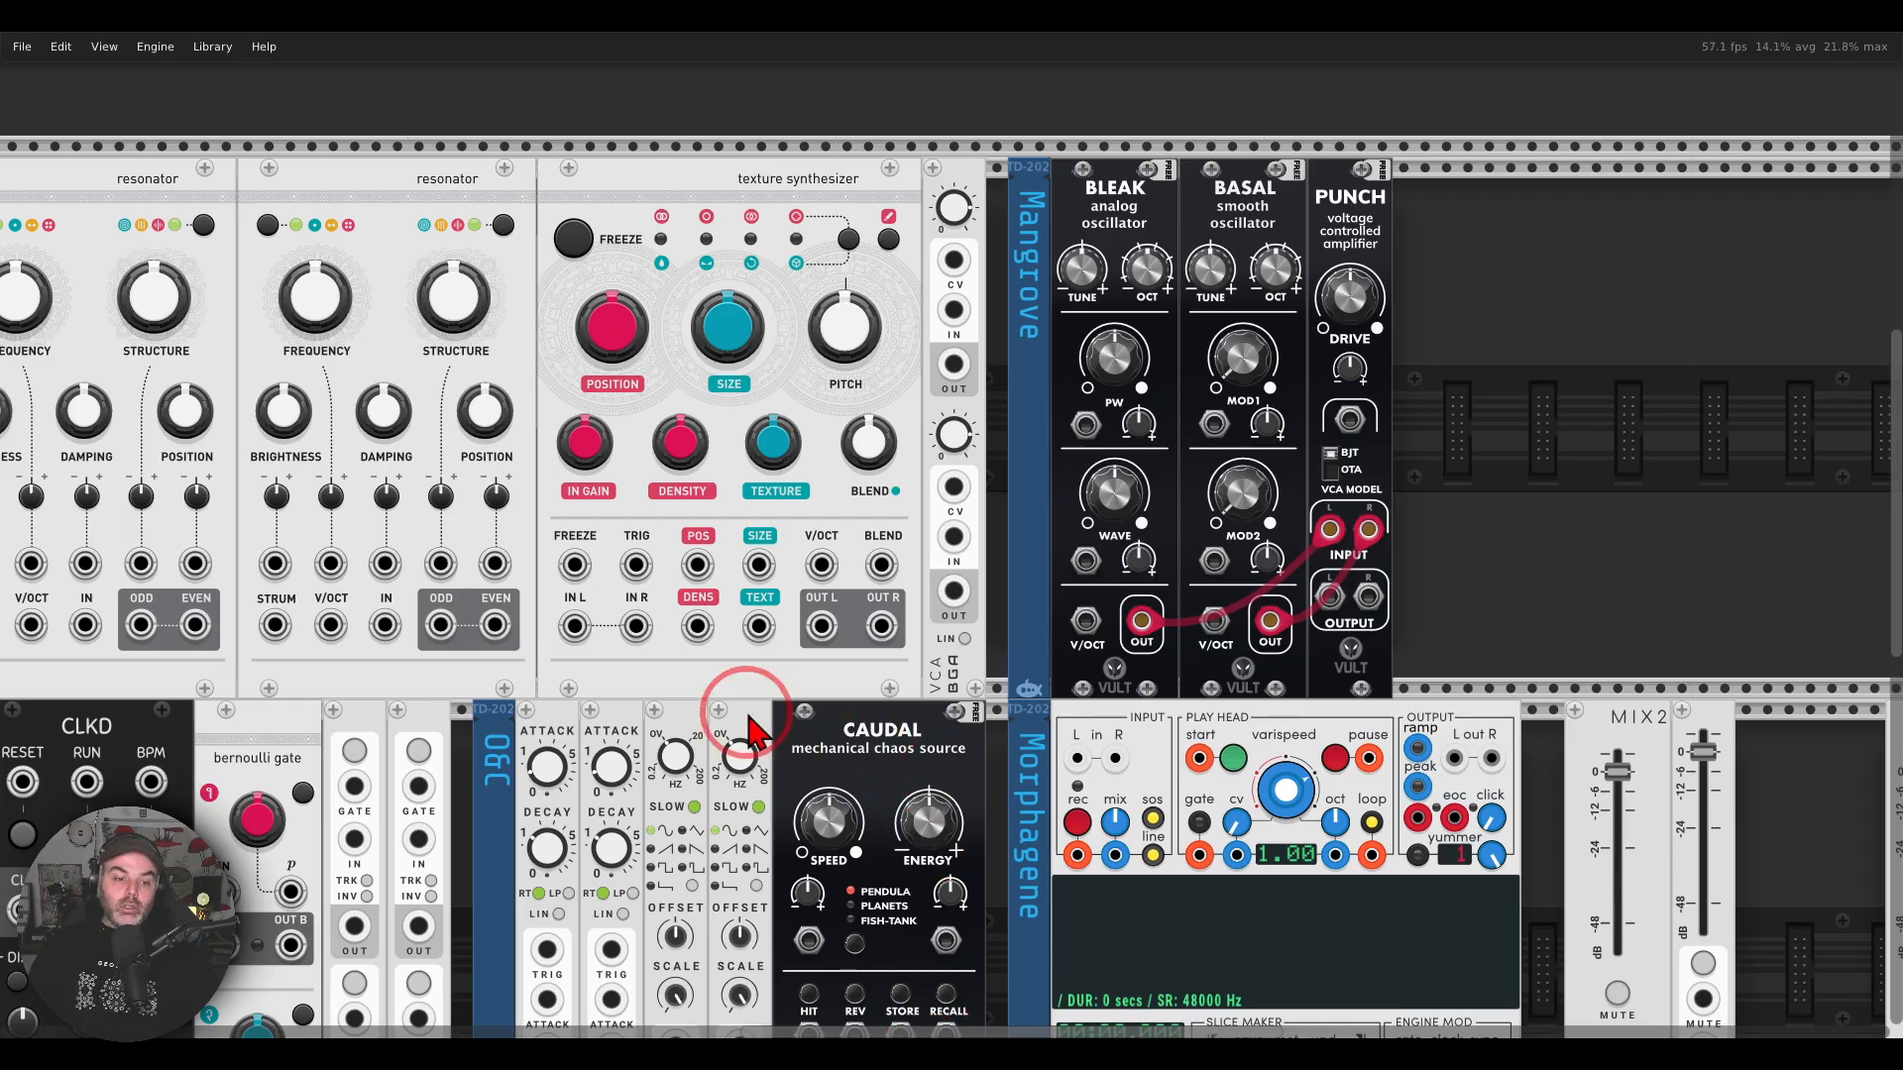
pyautogui.moveTo(524, 722); pyautogui.dragTo(1267, 329)
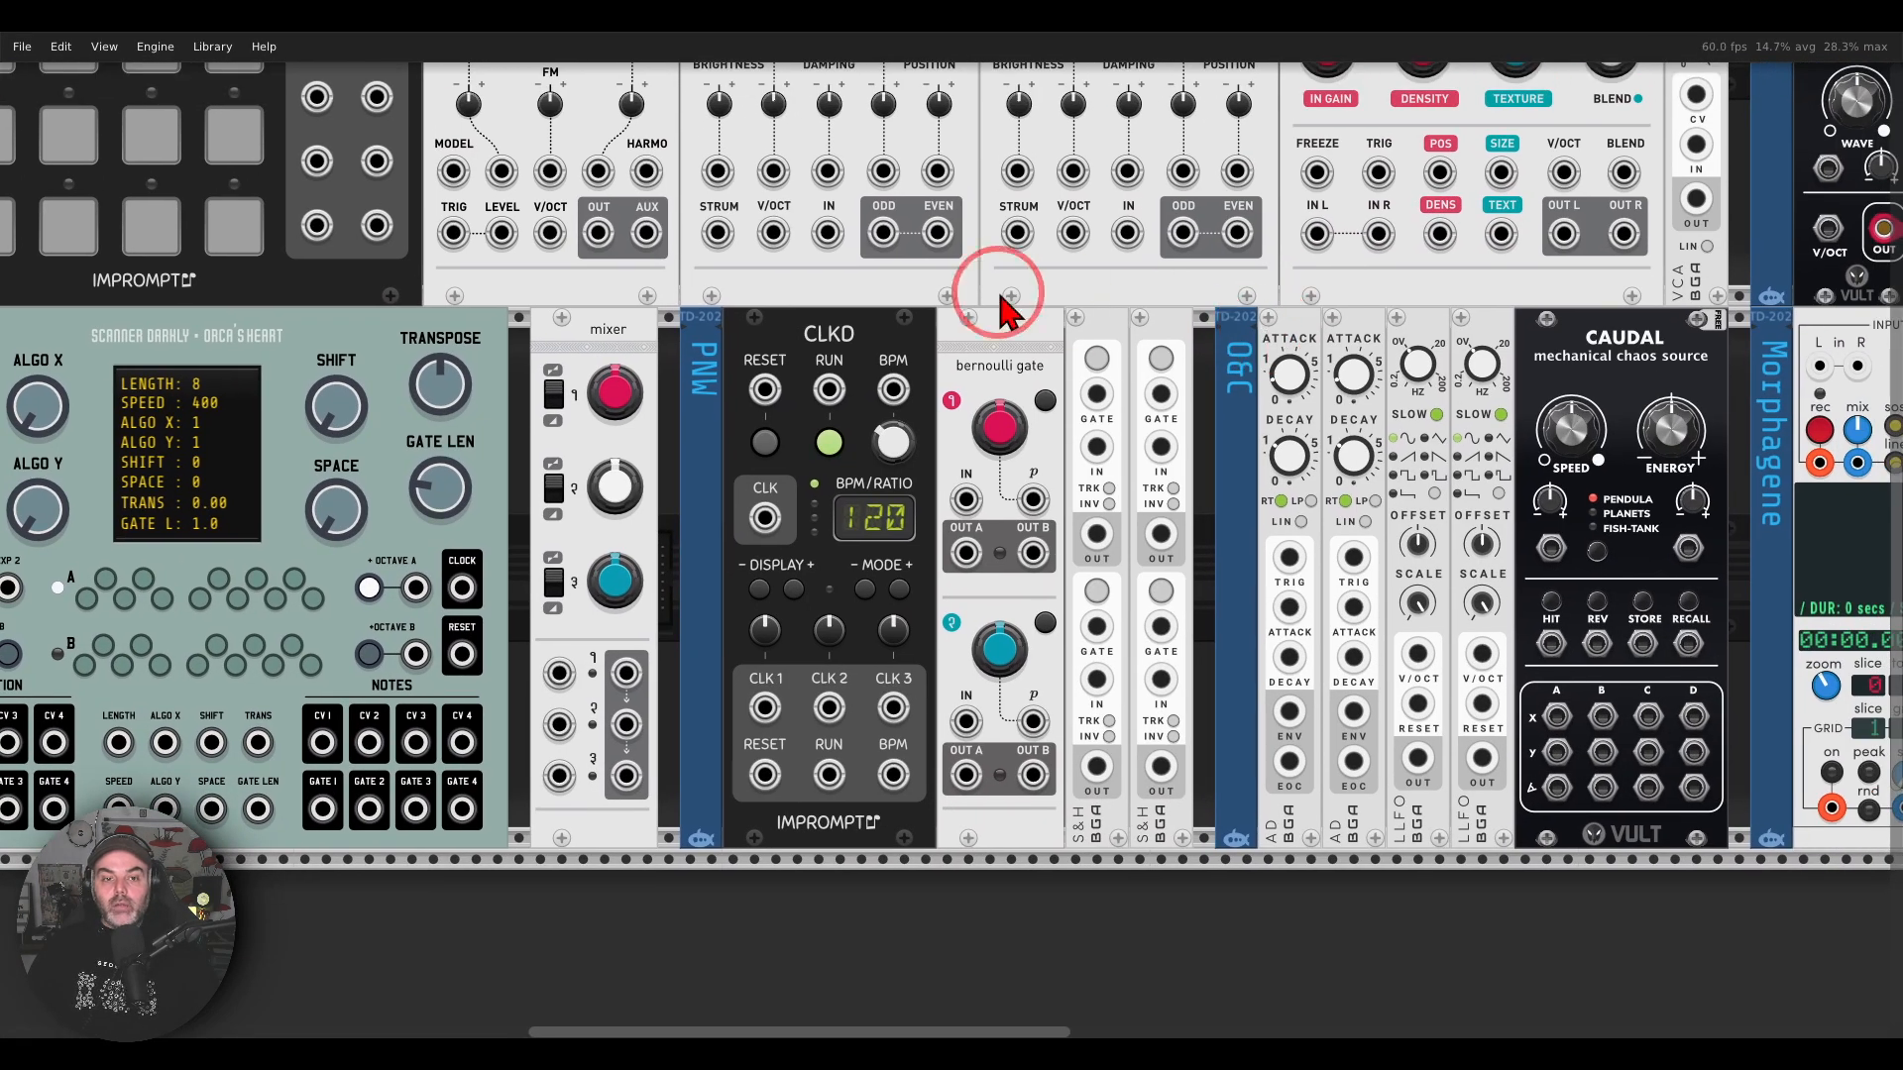
# Step: Examine the PNW group's modules in turn: the CLKD clock, the Bernoulli gate and the two S&H modules
pyautogui.moveTo(837, 295)
pyautogui.mouseDown()
pyautogui.moveTo(783, 361)
pyautogui.moveTo(865, 327)
pyautogui.mouseUp()
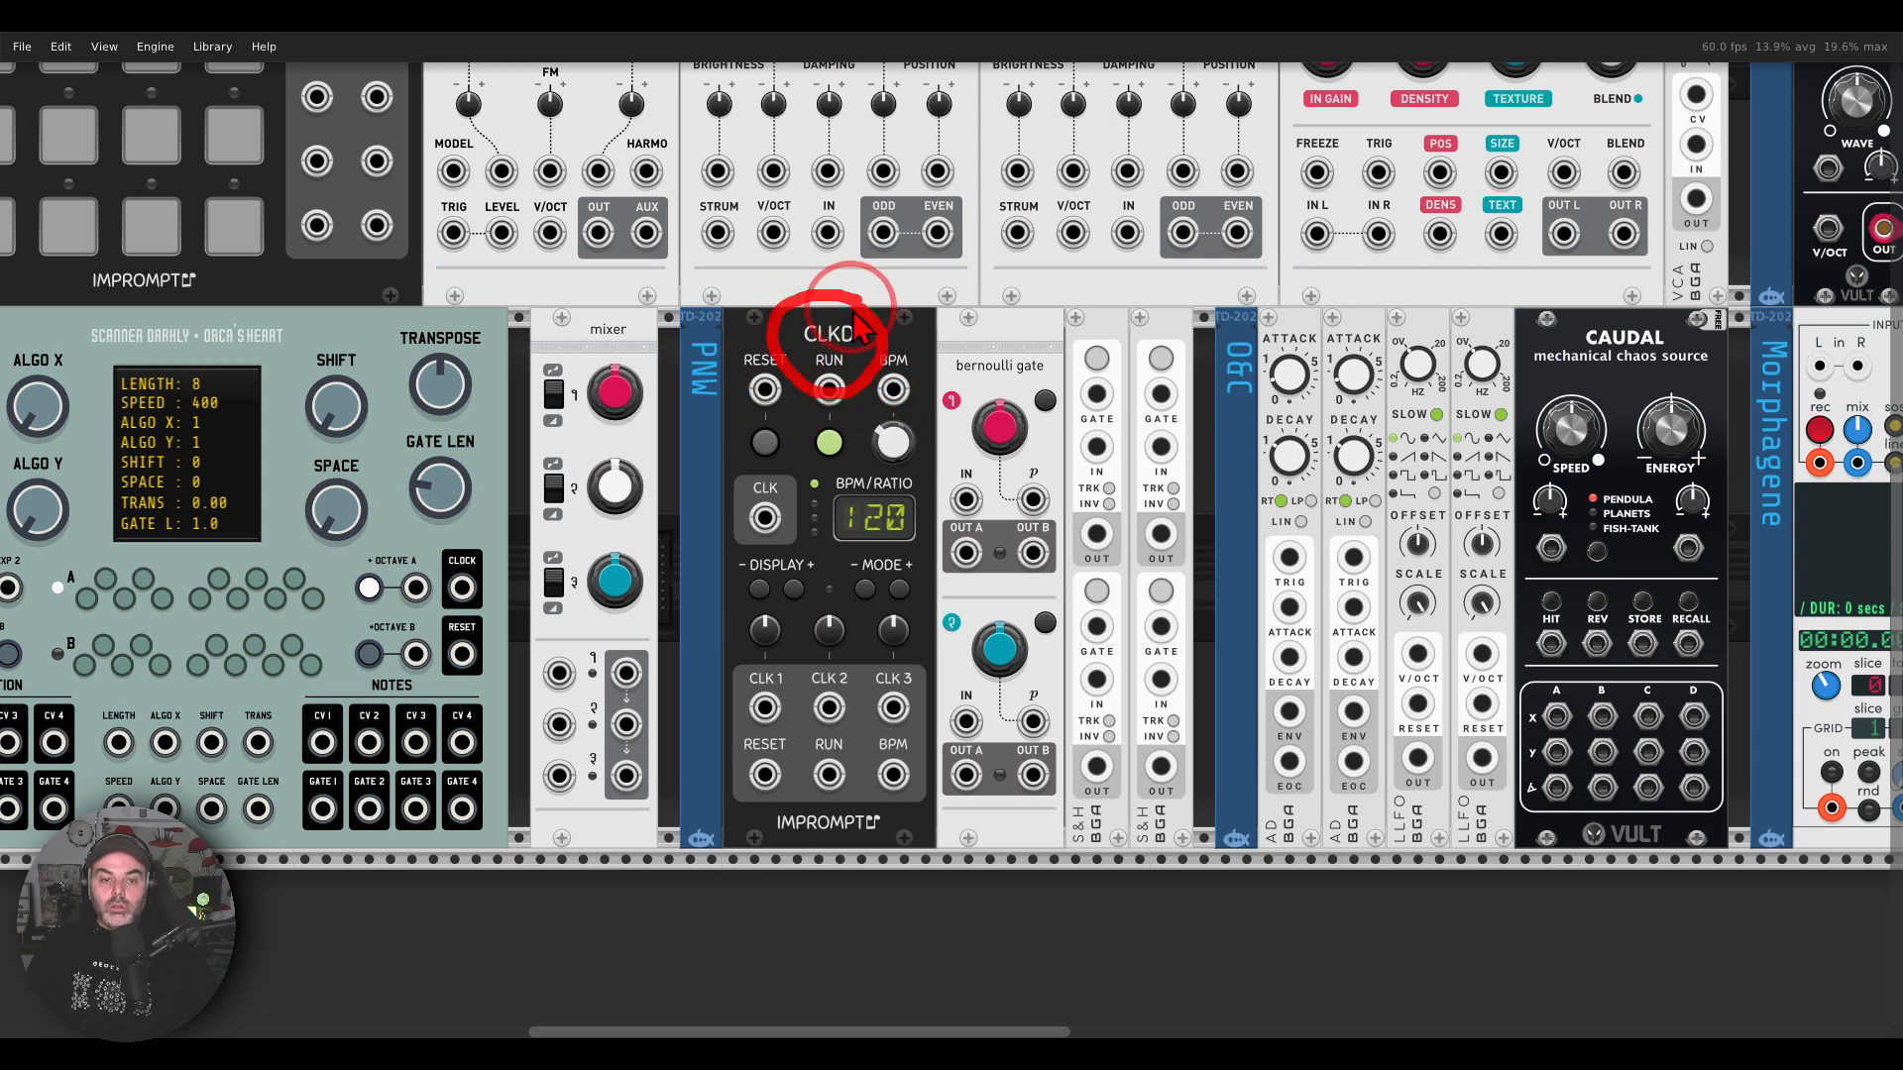
pyautogui.moveTo(1053, 331)
pyautogui.mouseDown()
pyautogui.moveTo(991, 414)
pyautogui.moveTo(1088, 368)
pyautogui.moveTo(1041, 322)
pyautogui.mouseUp()
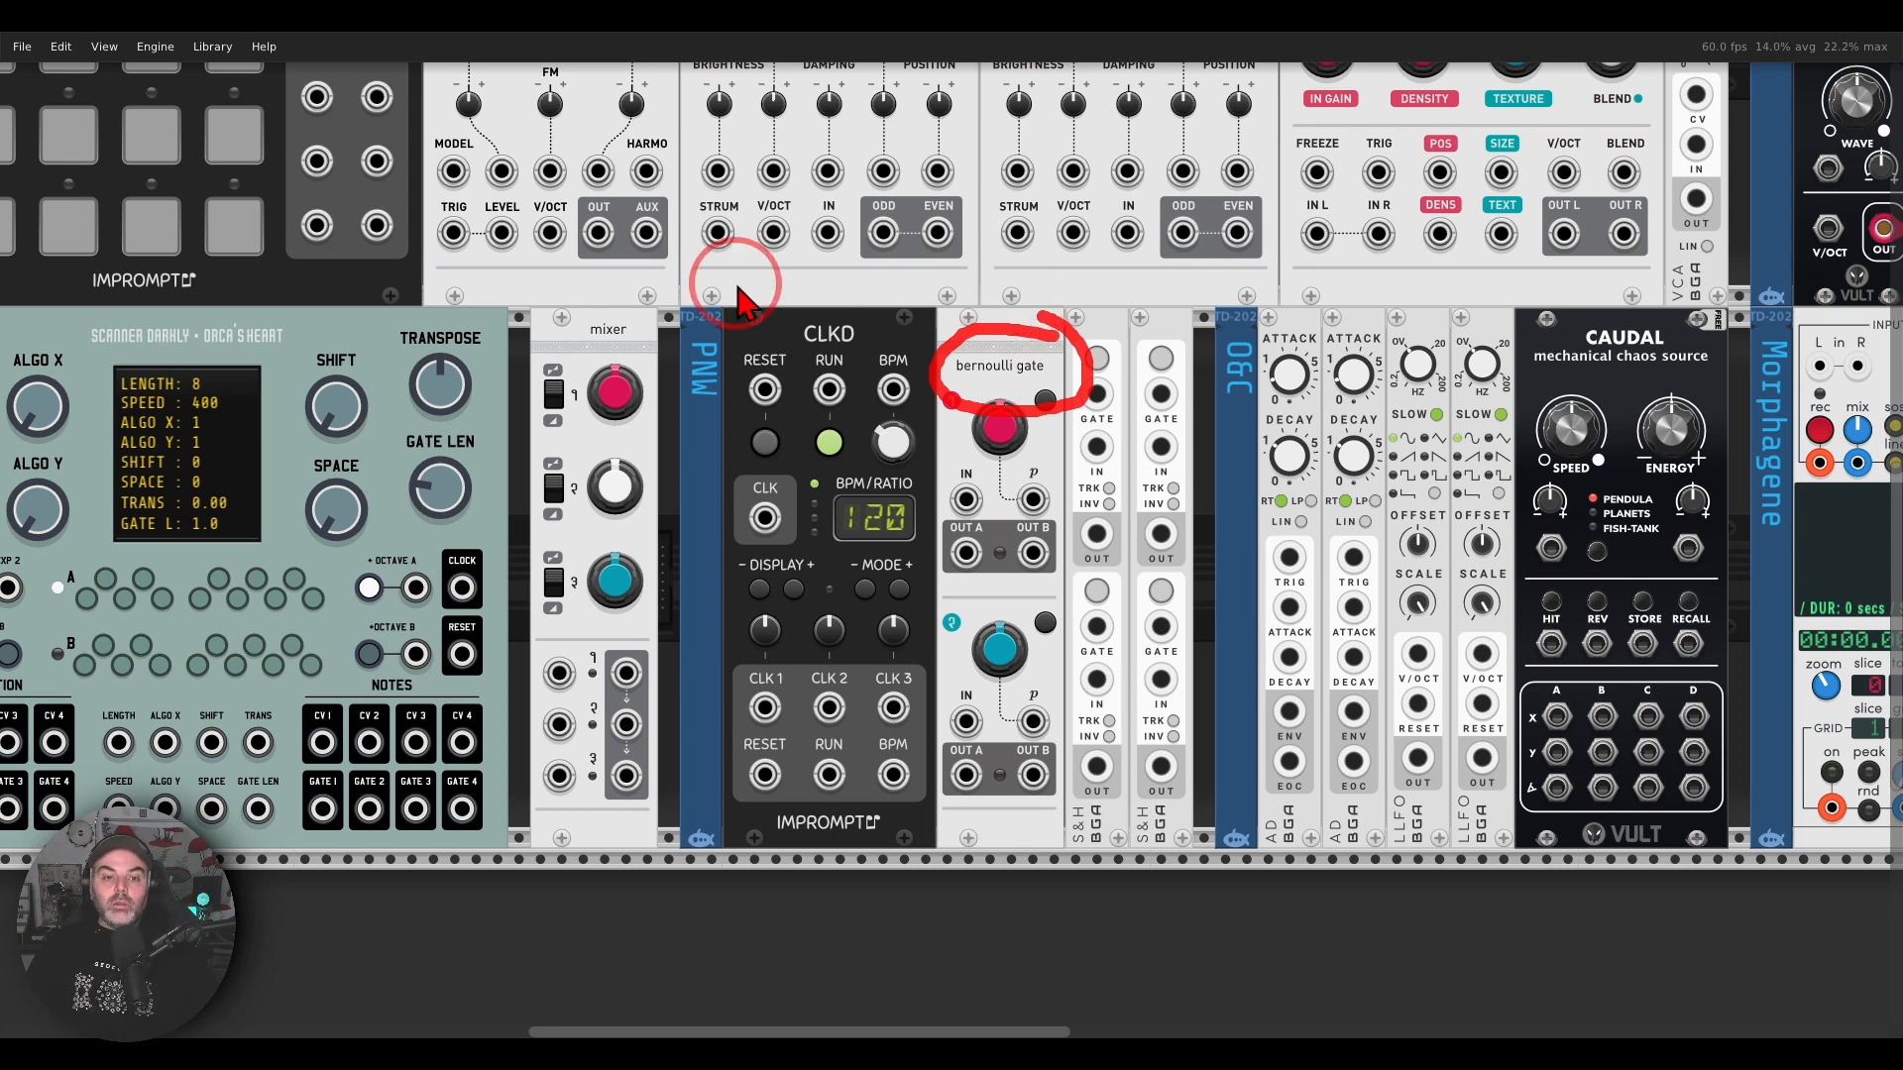
pyautogui.moveTo(1199, 342)
pyautogui.mouseDown()
pyautogui.moveTo(1015, 342)
pyautogui.moveTo(966, 763)
pyautogui.moveTo(1273, 848)
pyautogui.moveTo(1247, 466)
pyautogui.moveTo(1194, 315)
pyautogui.mouseUp()
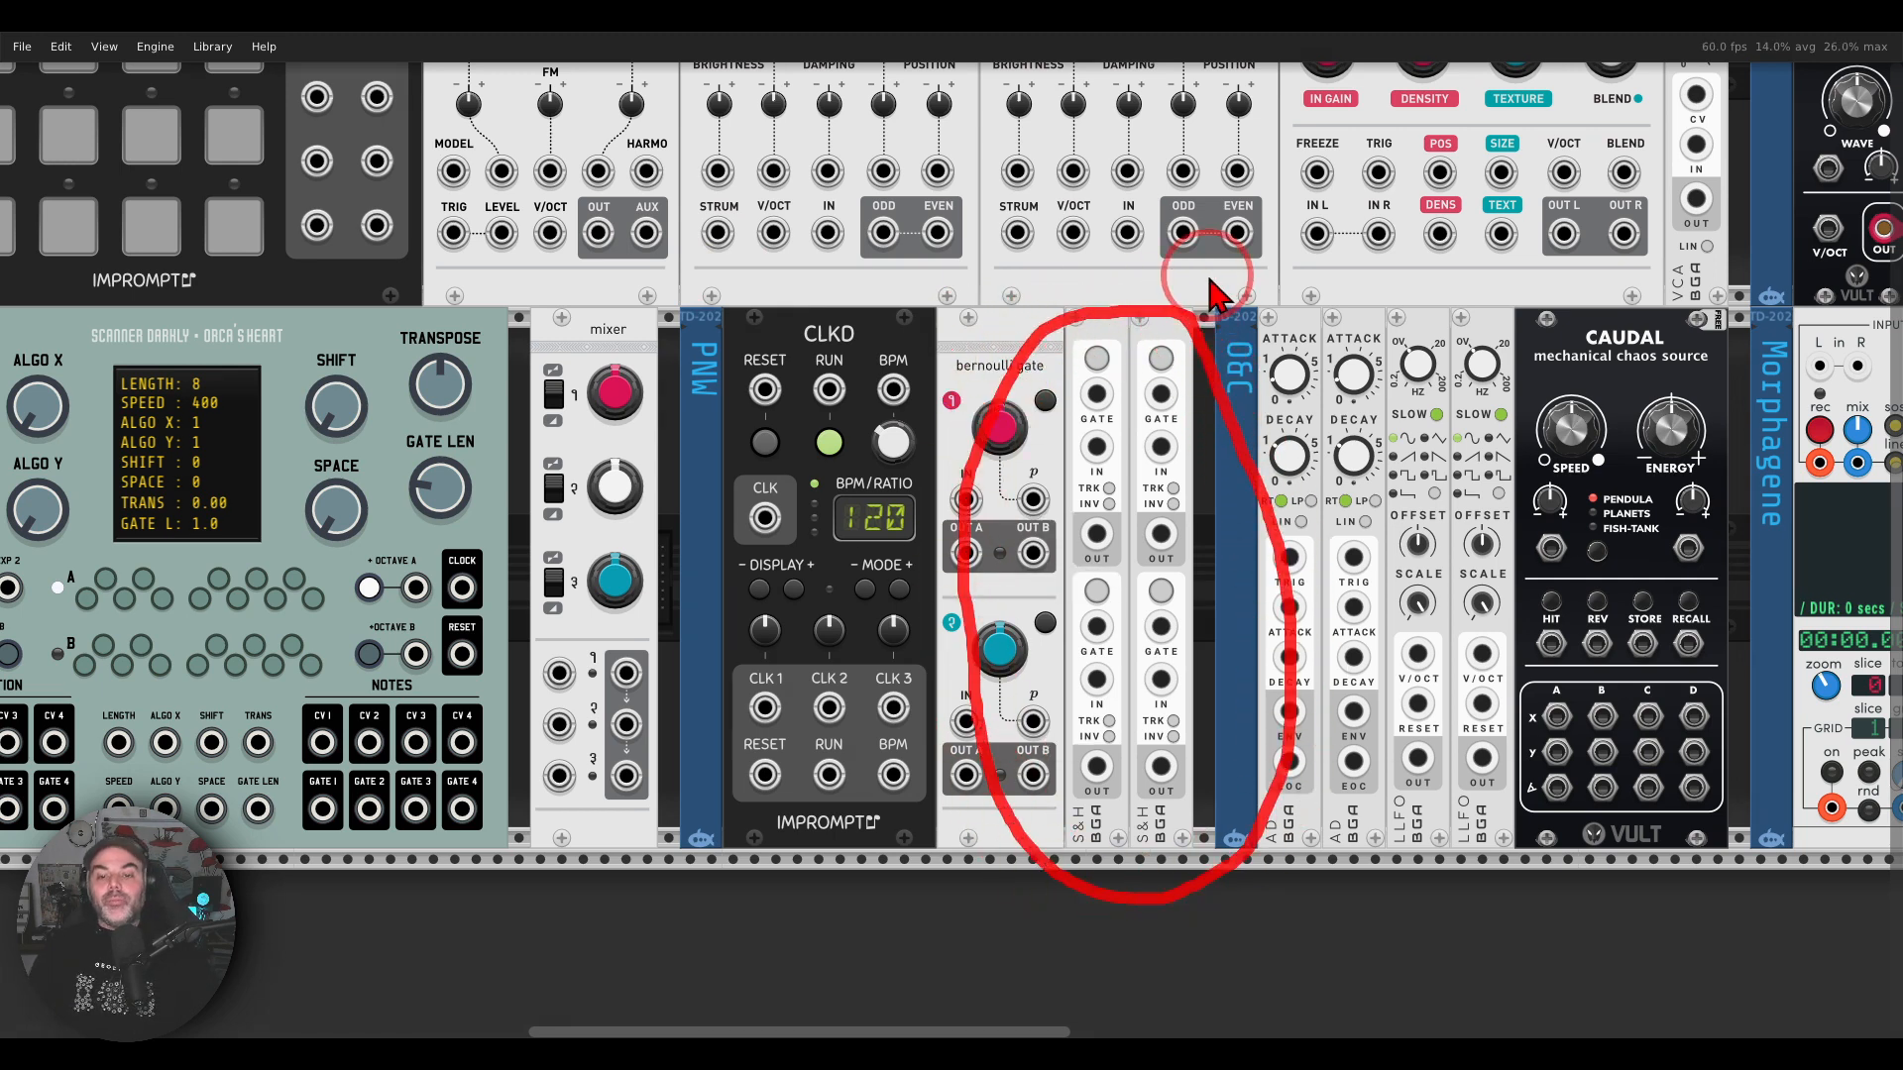
# Step: Inspect the first S&H module's noise, range and glide options without changing them, and review the whole PNW group
pyautogui.rightClick(1091, 333)
pyautogui.click(1125, 634)
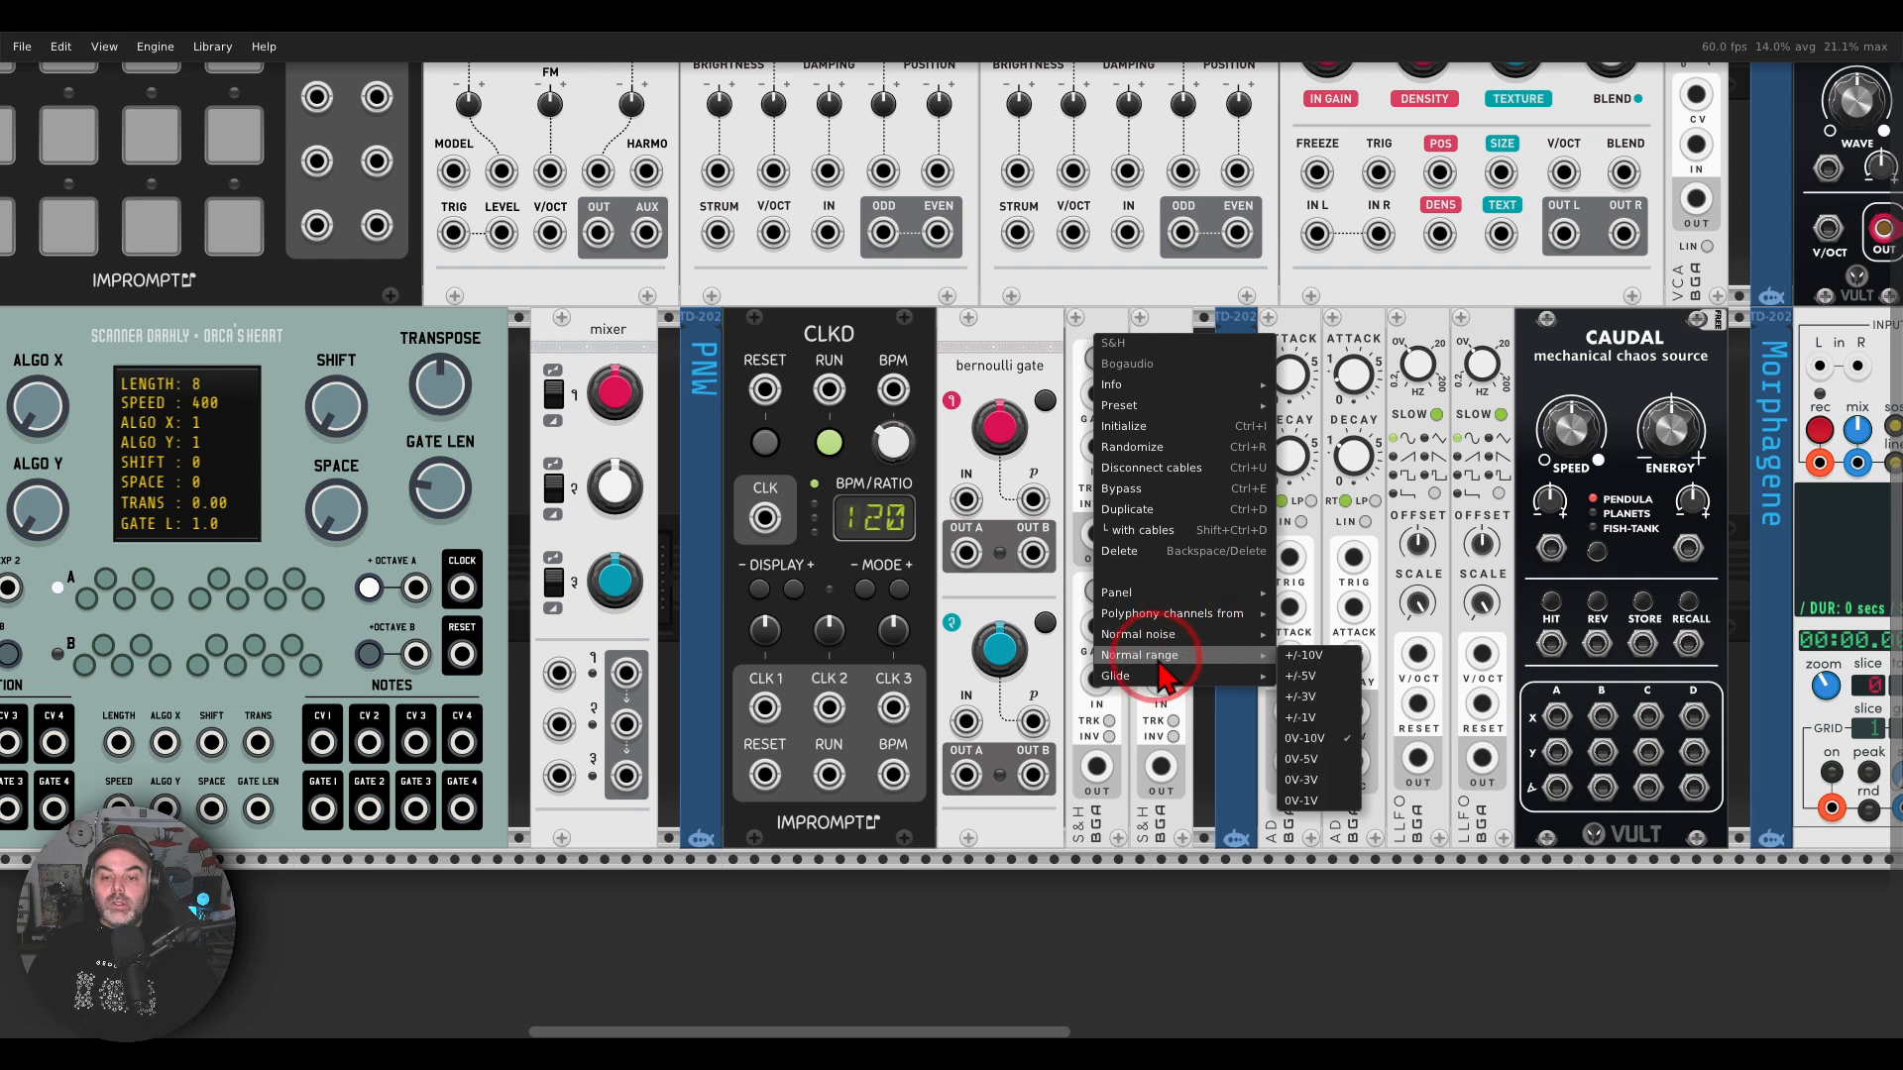
pyautogui.moveTo(1245, 682)
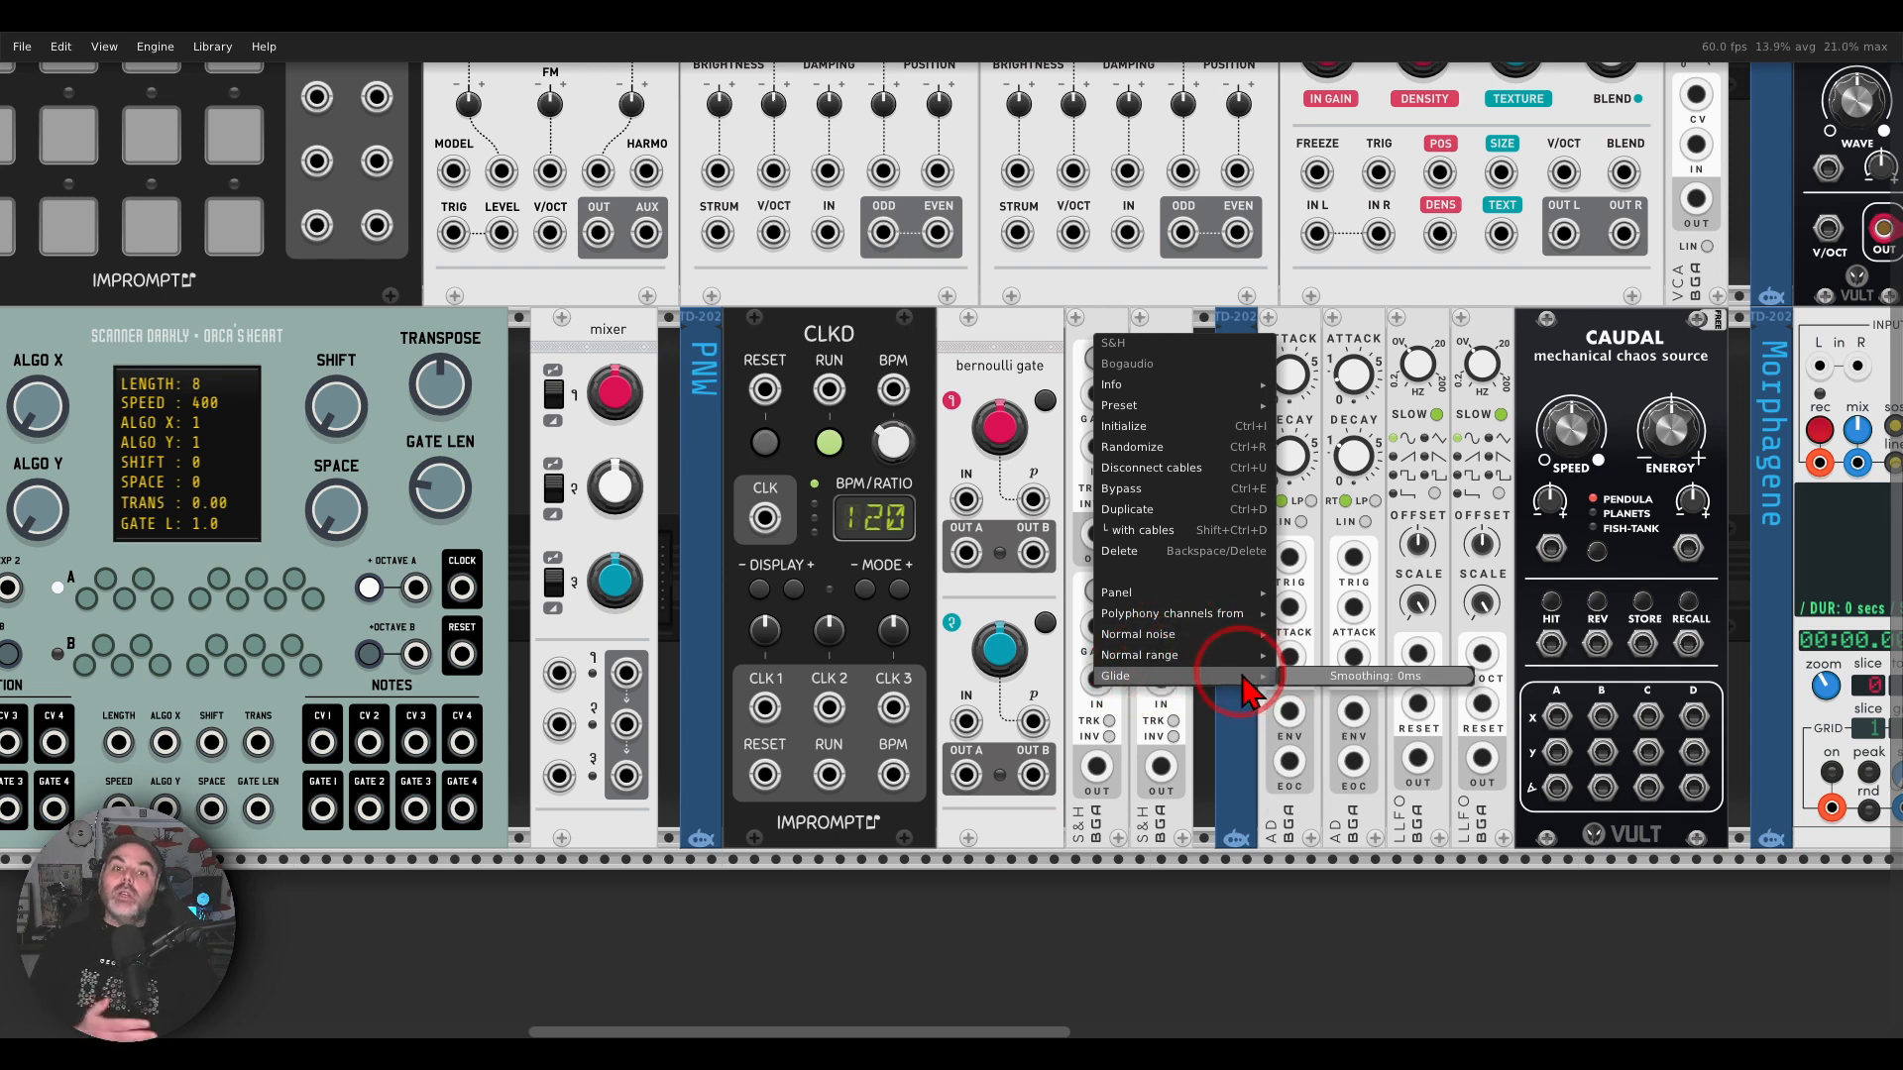
pyautogui.click(979, 345)
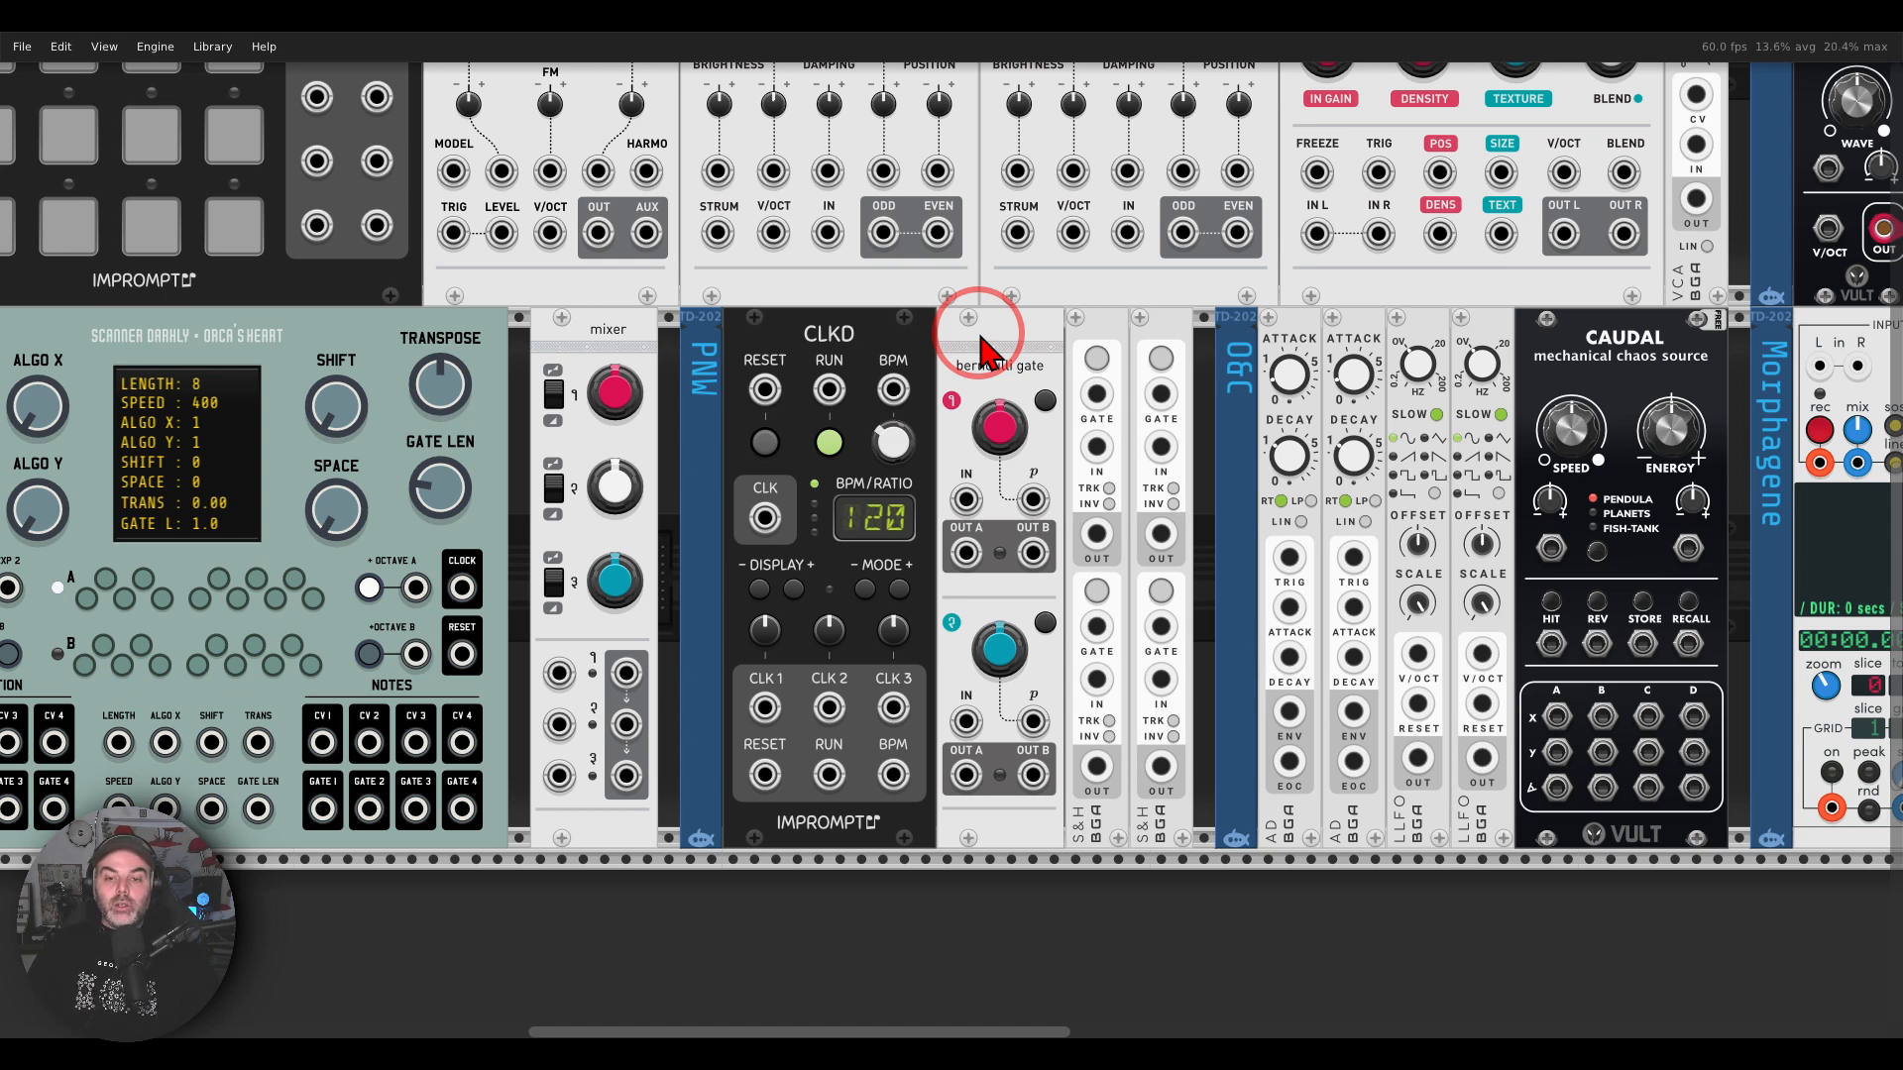
pyautogui.moveTo(1190, 288)
pyautogui.mouseDown()
pyautogui.moveTo(942, 255)
pyautogui.moveTo(659, 416)
pyautogui.moveTo(683, 808)
pyautogui.moveTo(1036, 880)
pyautogui.moveTo(1249, 541)
pyautogui.moveTo(1180, 282)
pyautogui.moveTo(935, 282)
pyautogui.mouseUp()
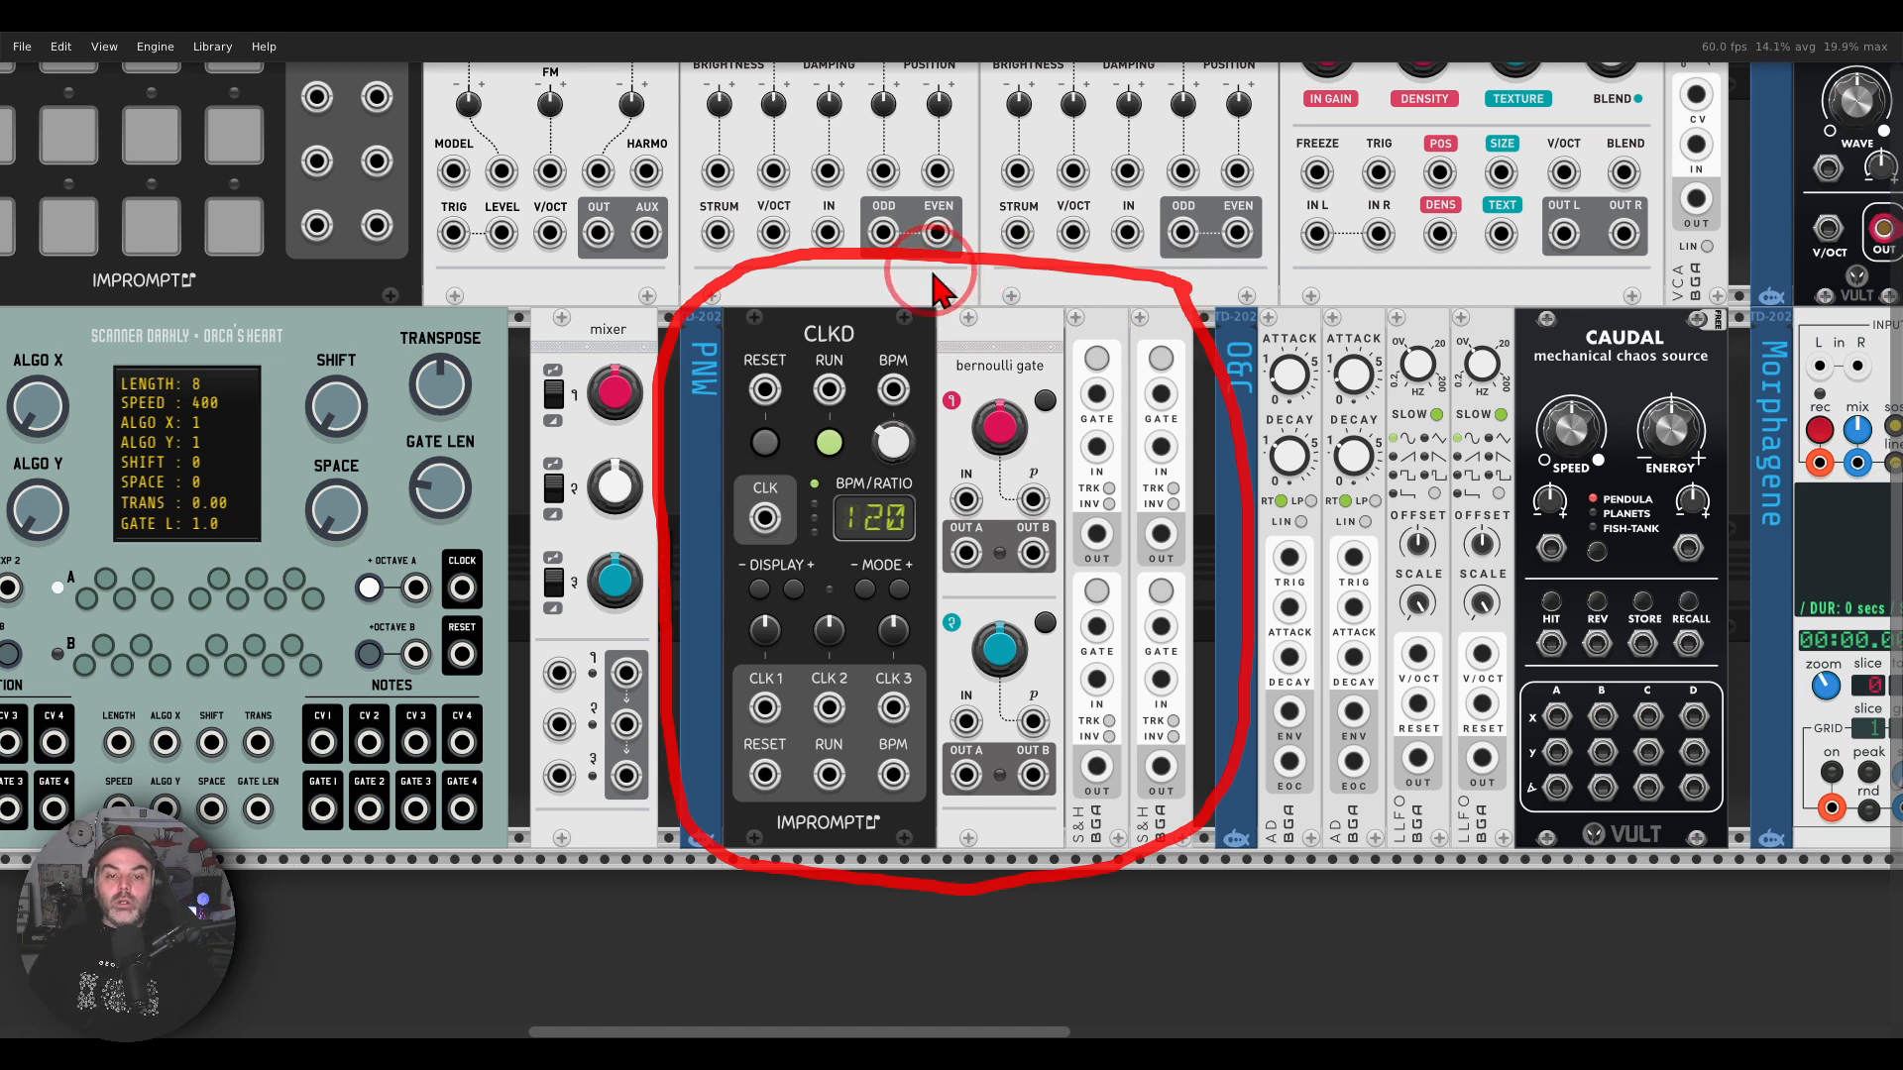
pyautogui.press('Escape')
# Step: Check the Ornament & Crime module in the hardware photo and return to VCV Rack
pyautogui.hotkey('alt', 'Tab')
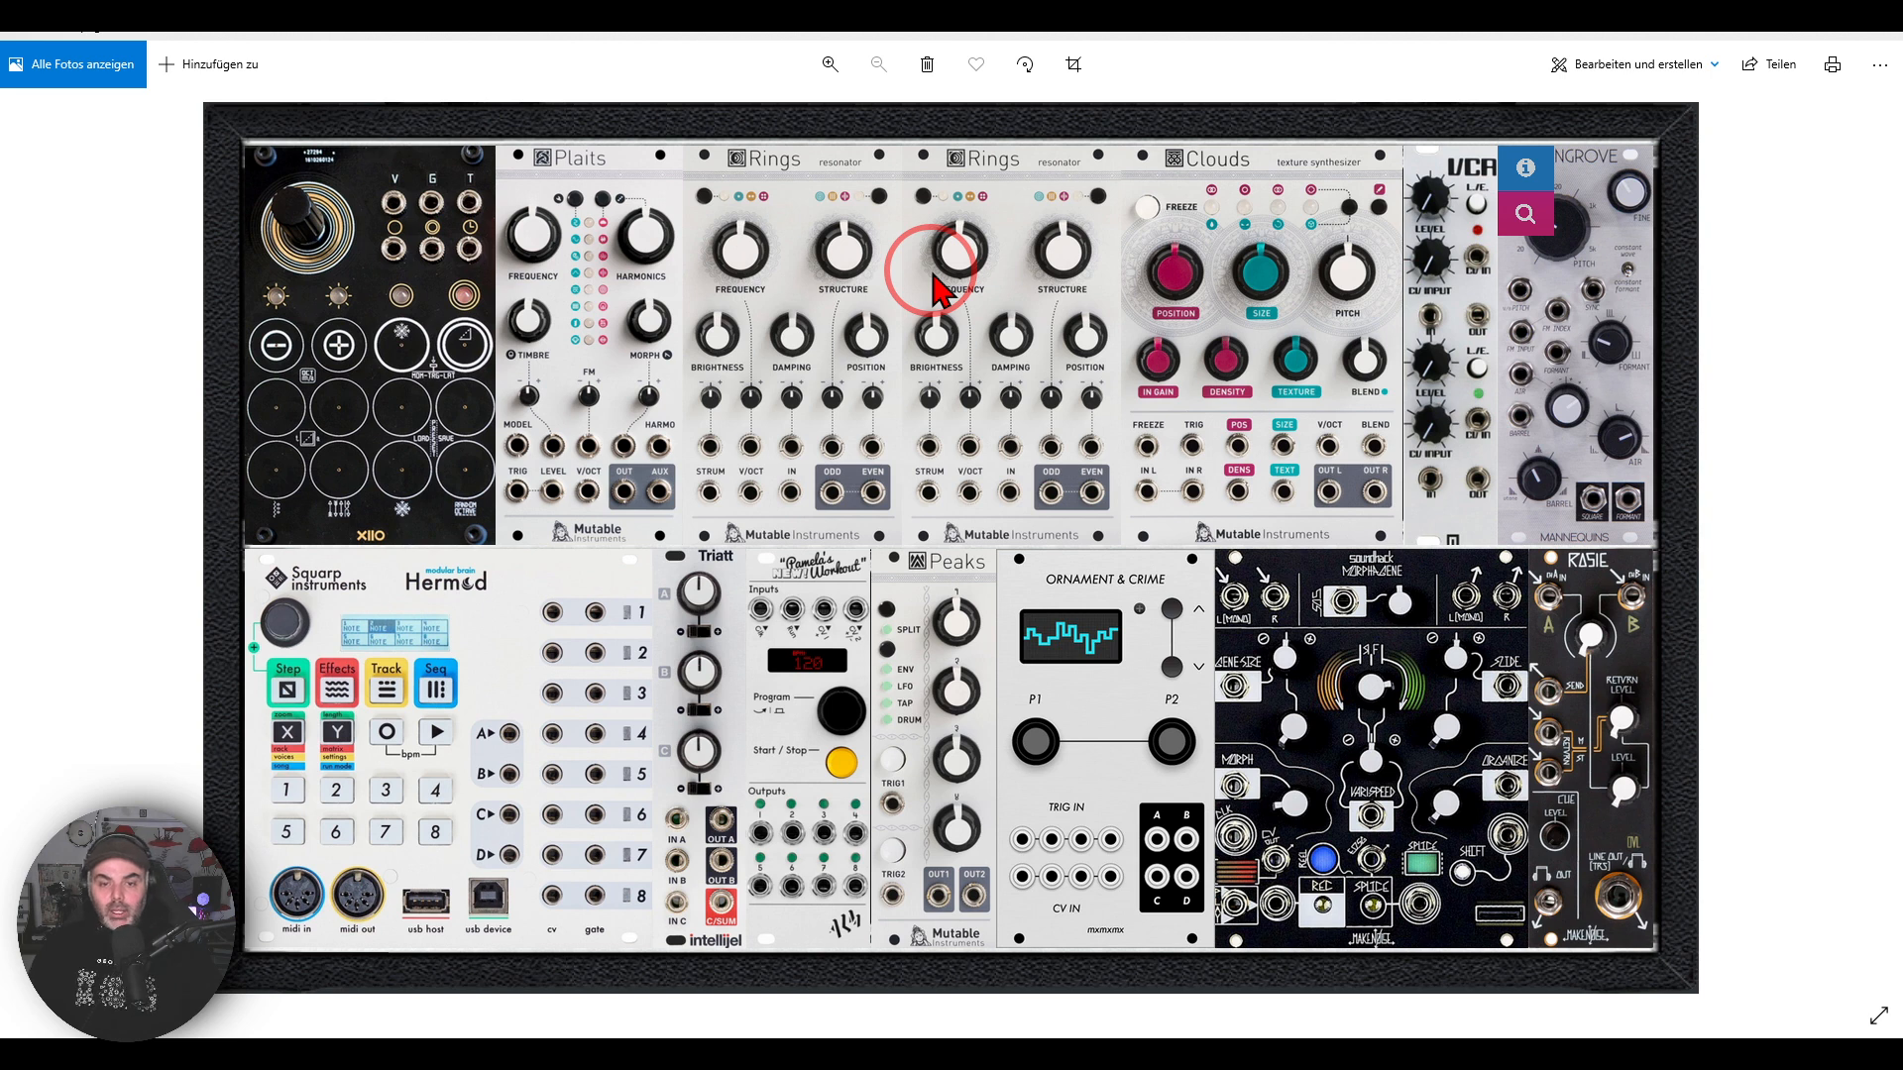
pyautogui.moveTo(1160, 547)
pyautogui.mouseDown()
pyautogui.moveTo(1021, 585)
pyautogui.moveTo(1204, 575)
pyautogui.mouseUp()
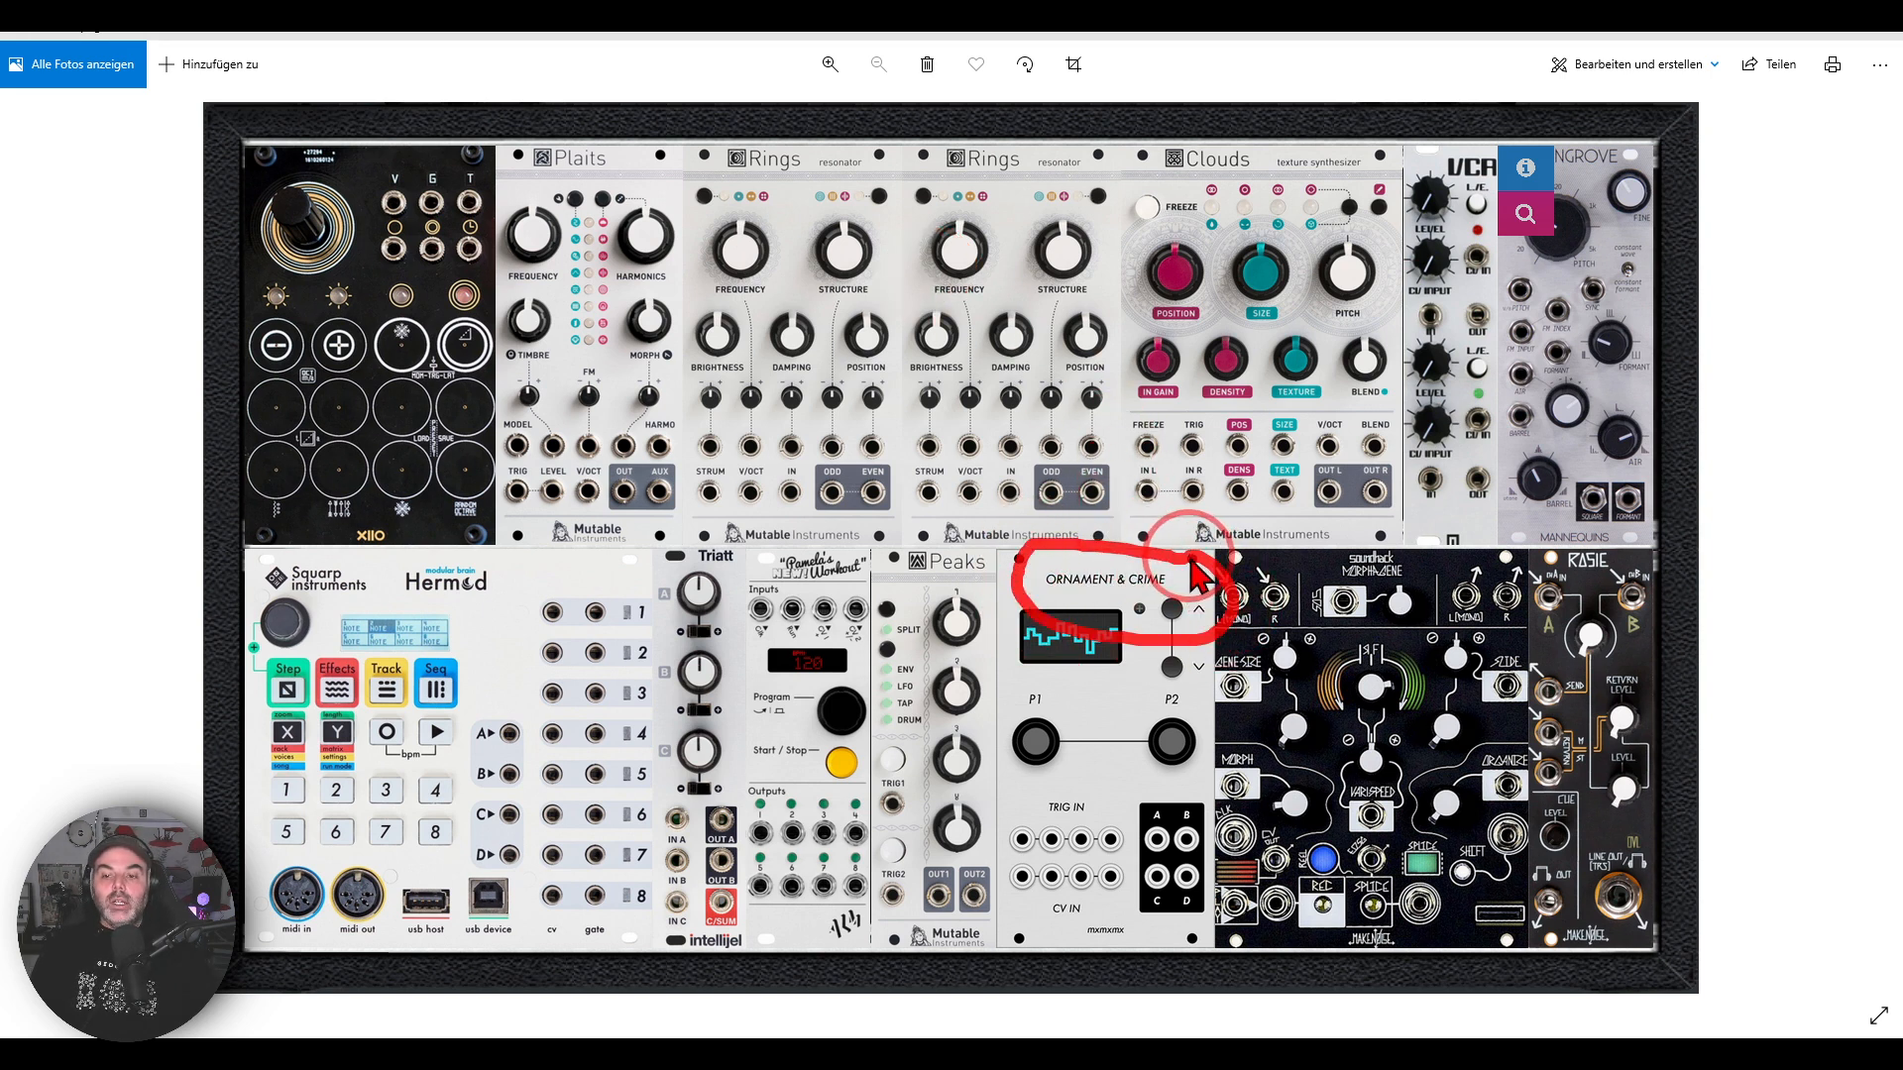
pyautogui.press('Escape')
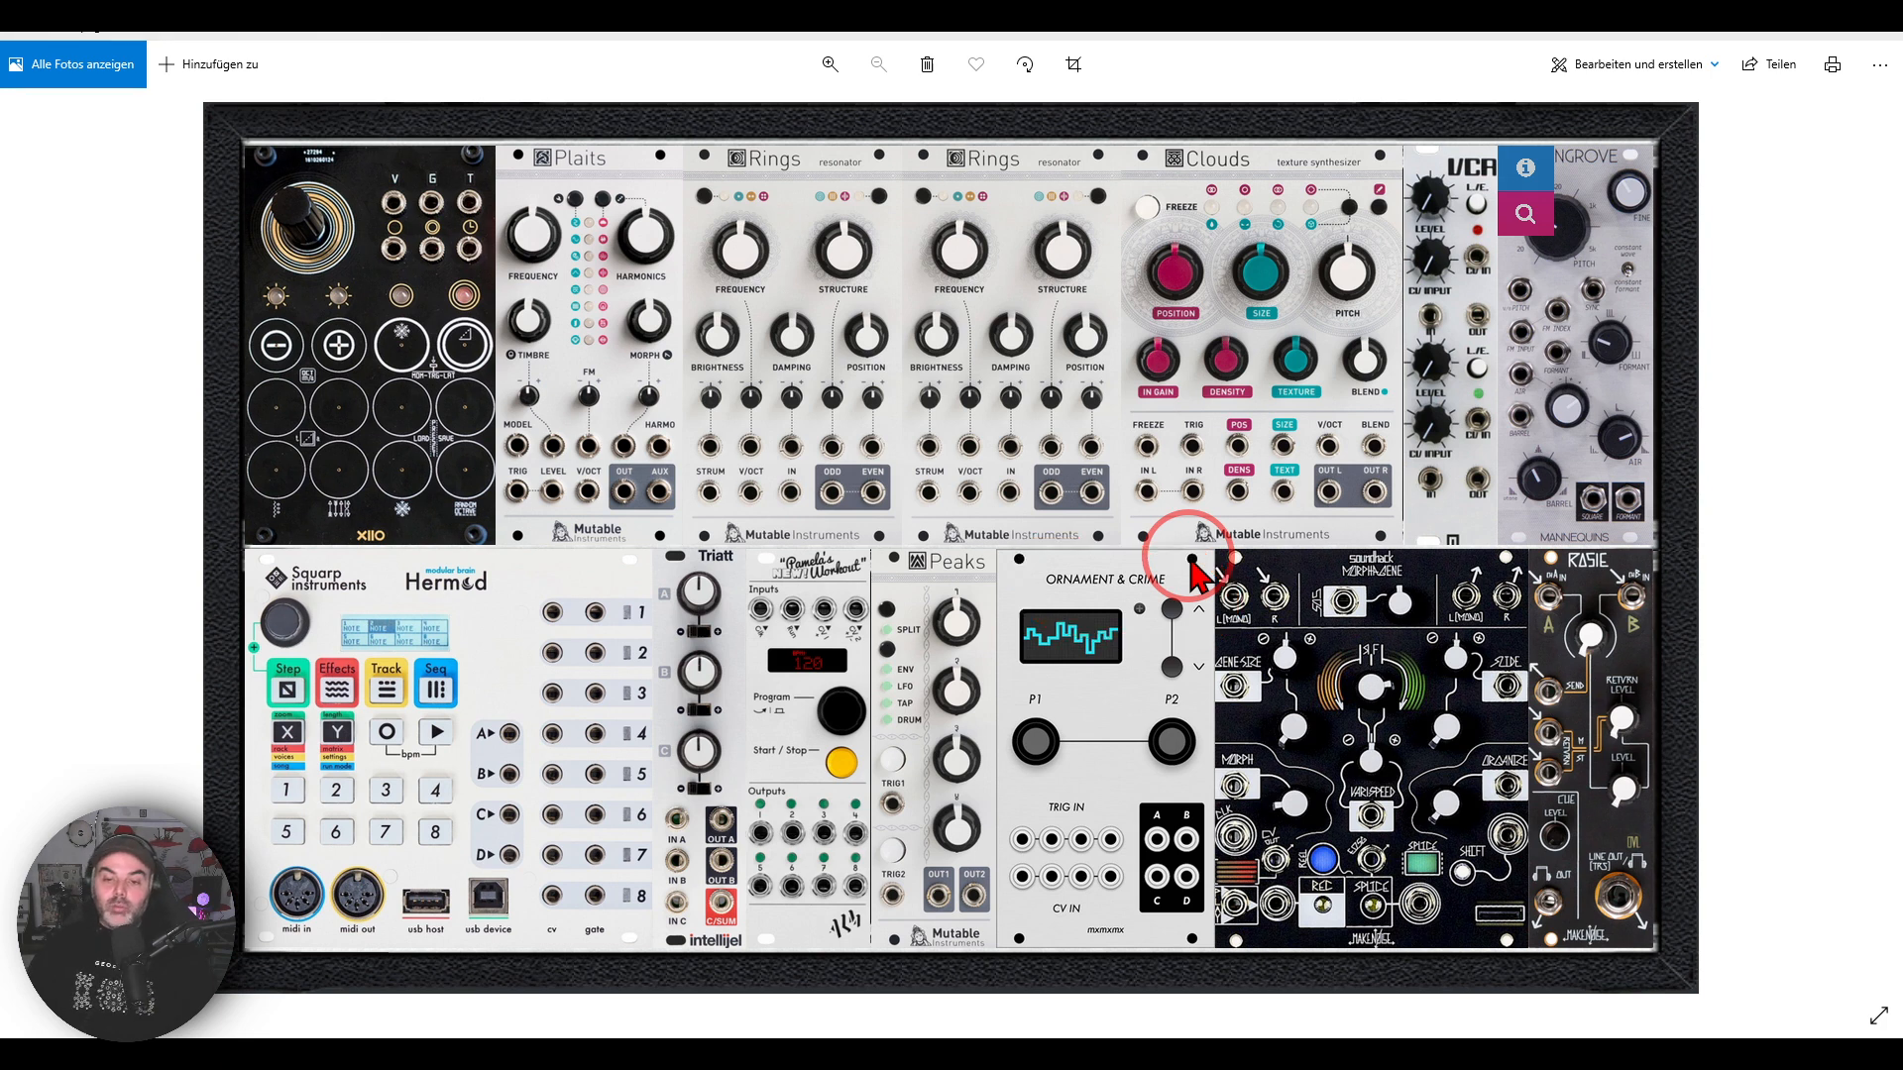
pyautogui.moveTo(948, 1053)
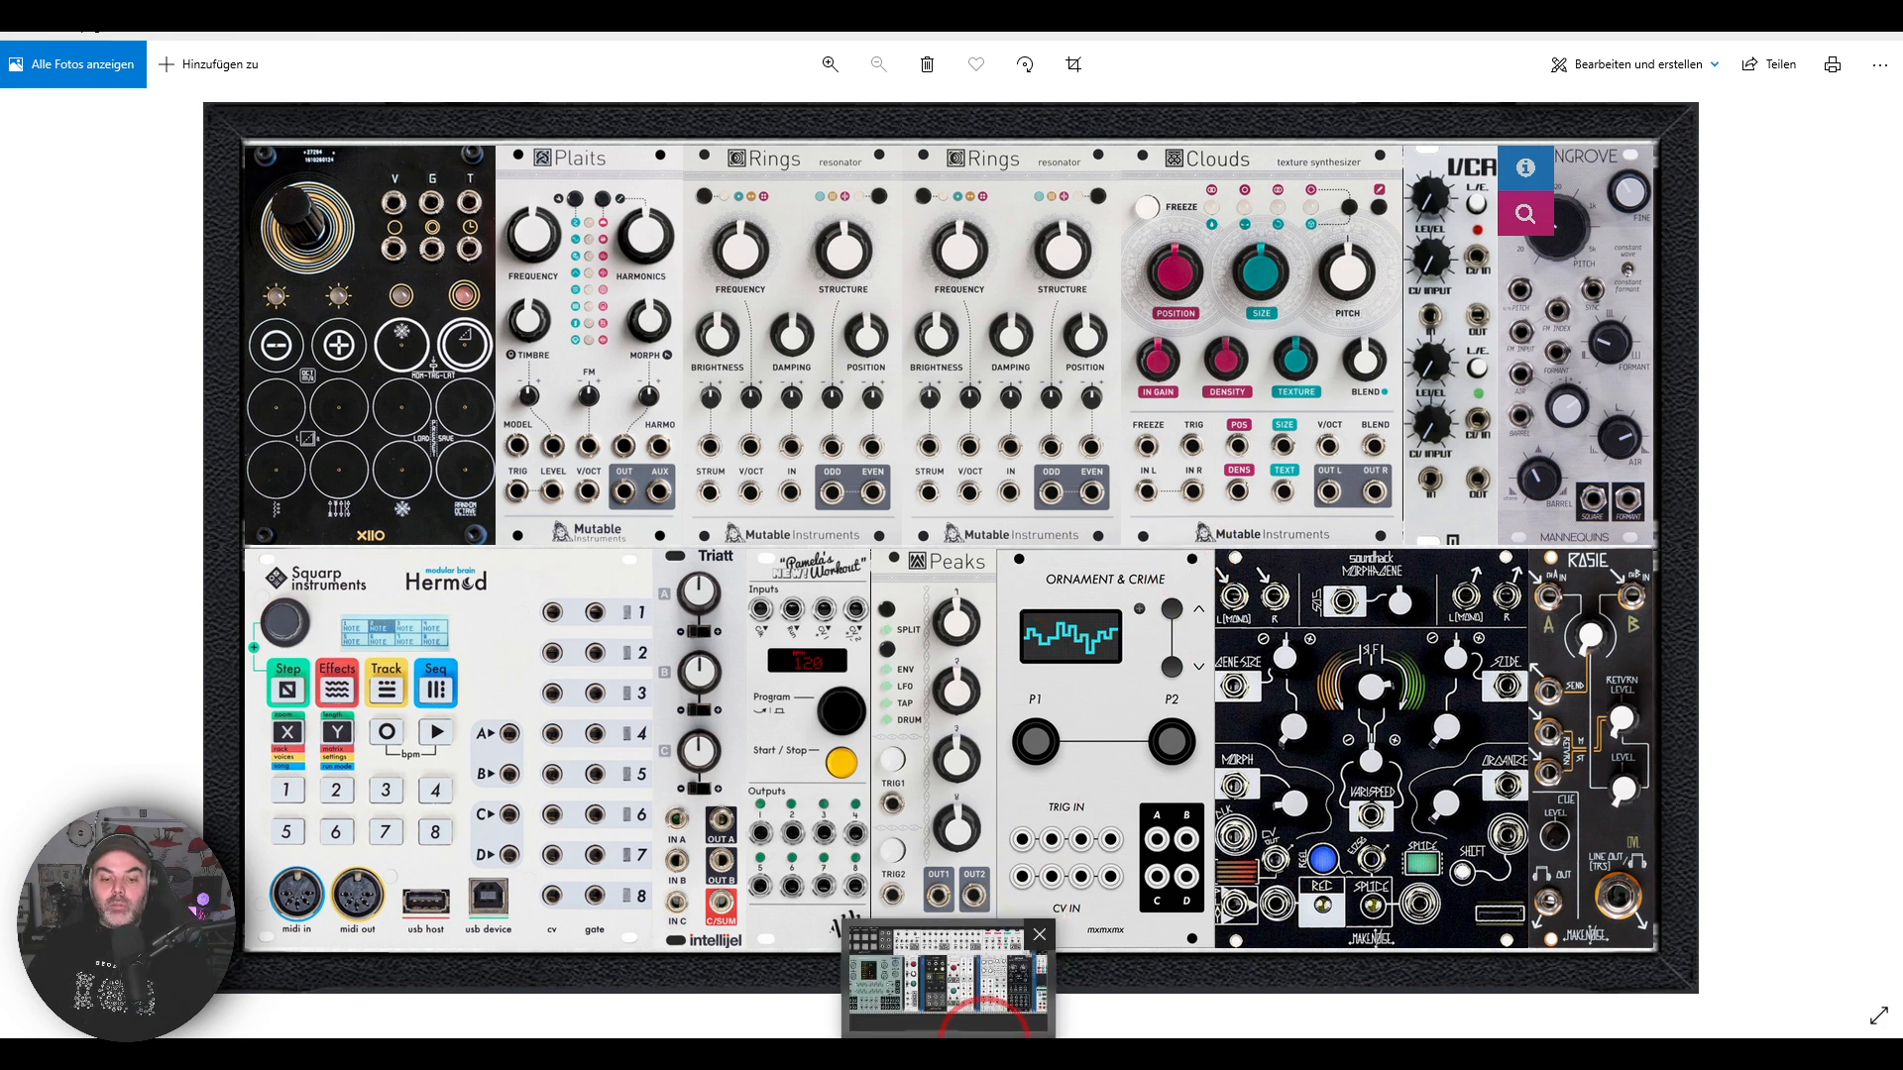
pyautogui.click(981, 1001)
# Step: Examine the O&C module group, covering the two AD envelopes, the two LLFOs and the Caudal chaos source
pyautogui.moveTo(1196, 748); pyautogui.dragTo(688, 753)
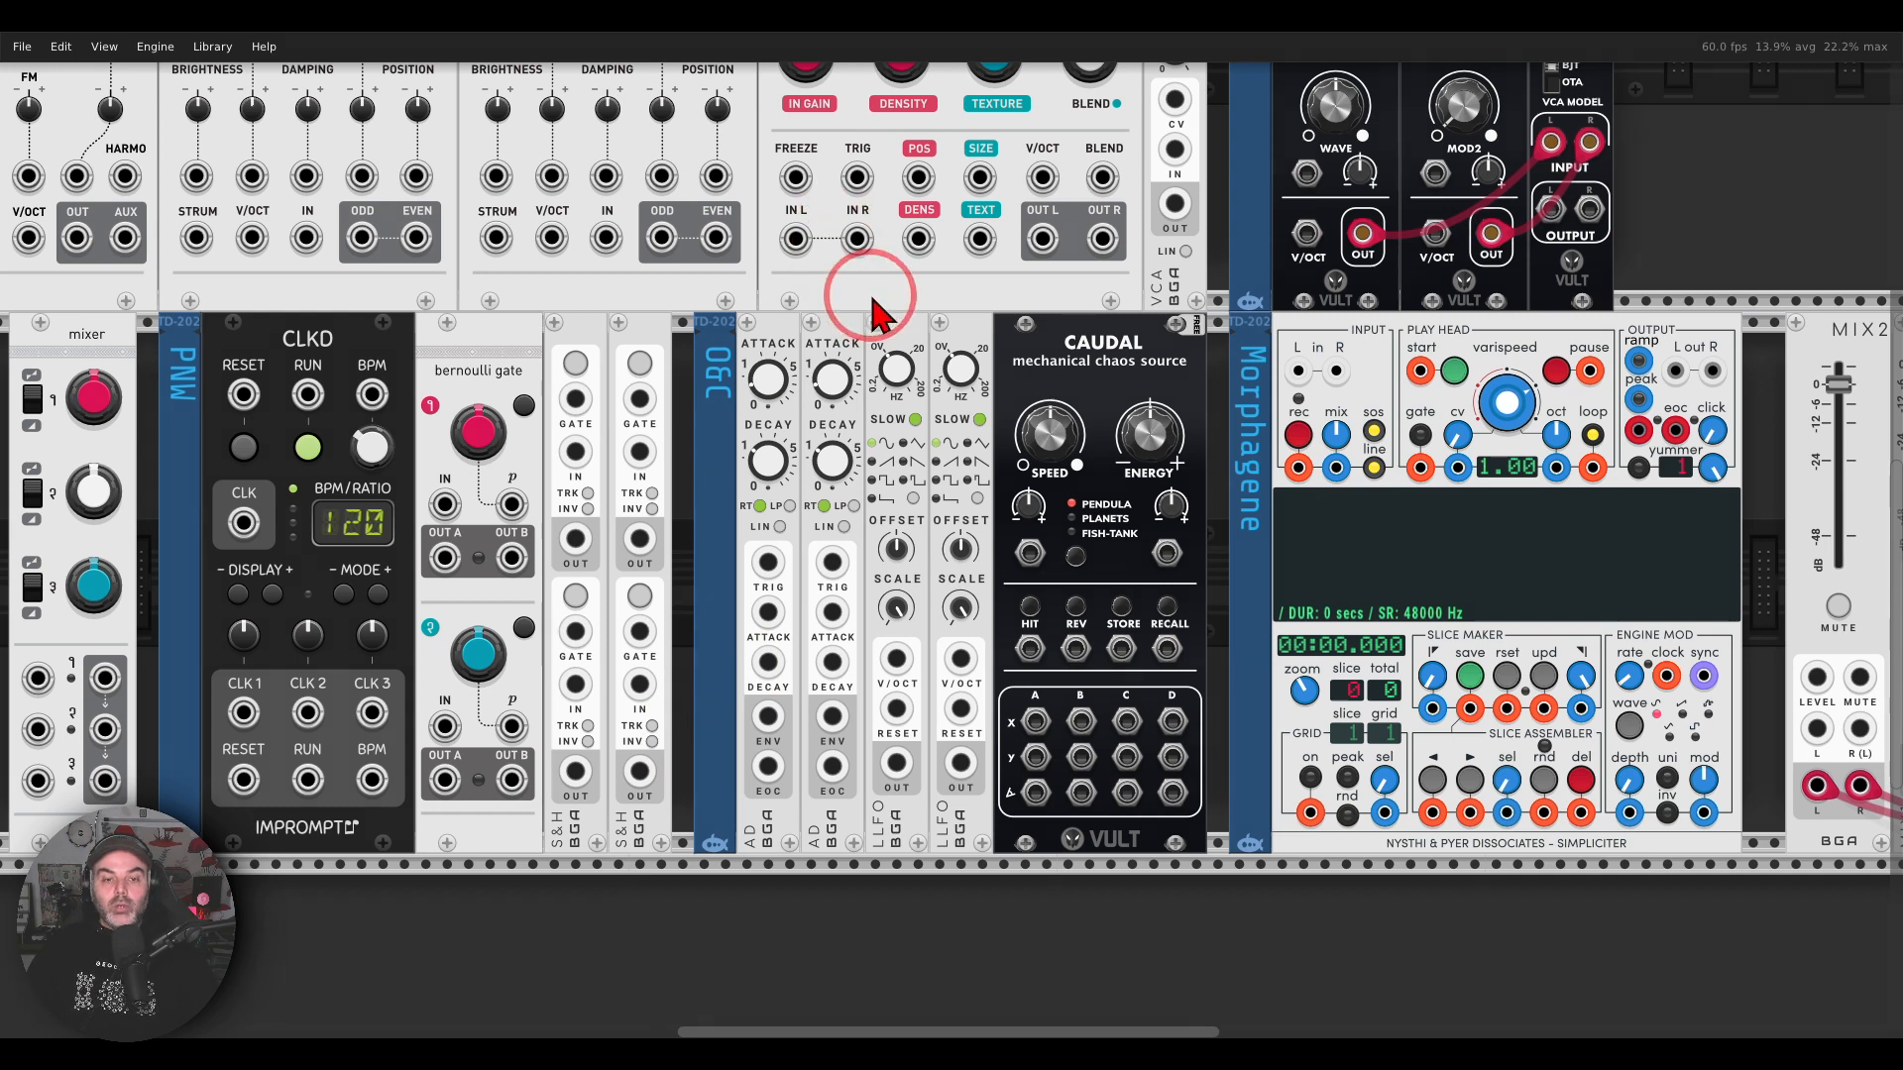
pyautogui.moveTo(877, 294)
pyautogui.mouseDown()
pyautogui.moveTo(697, 395)
pyautogui.moveTo(882, 522)
pyautogui.moveTo(876, 310)
pyautogui.mouseUp()
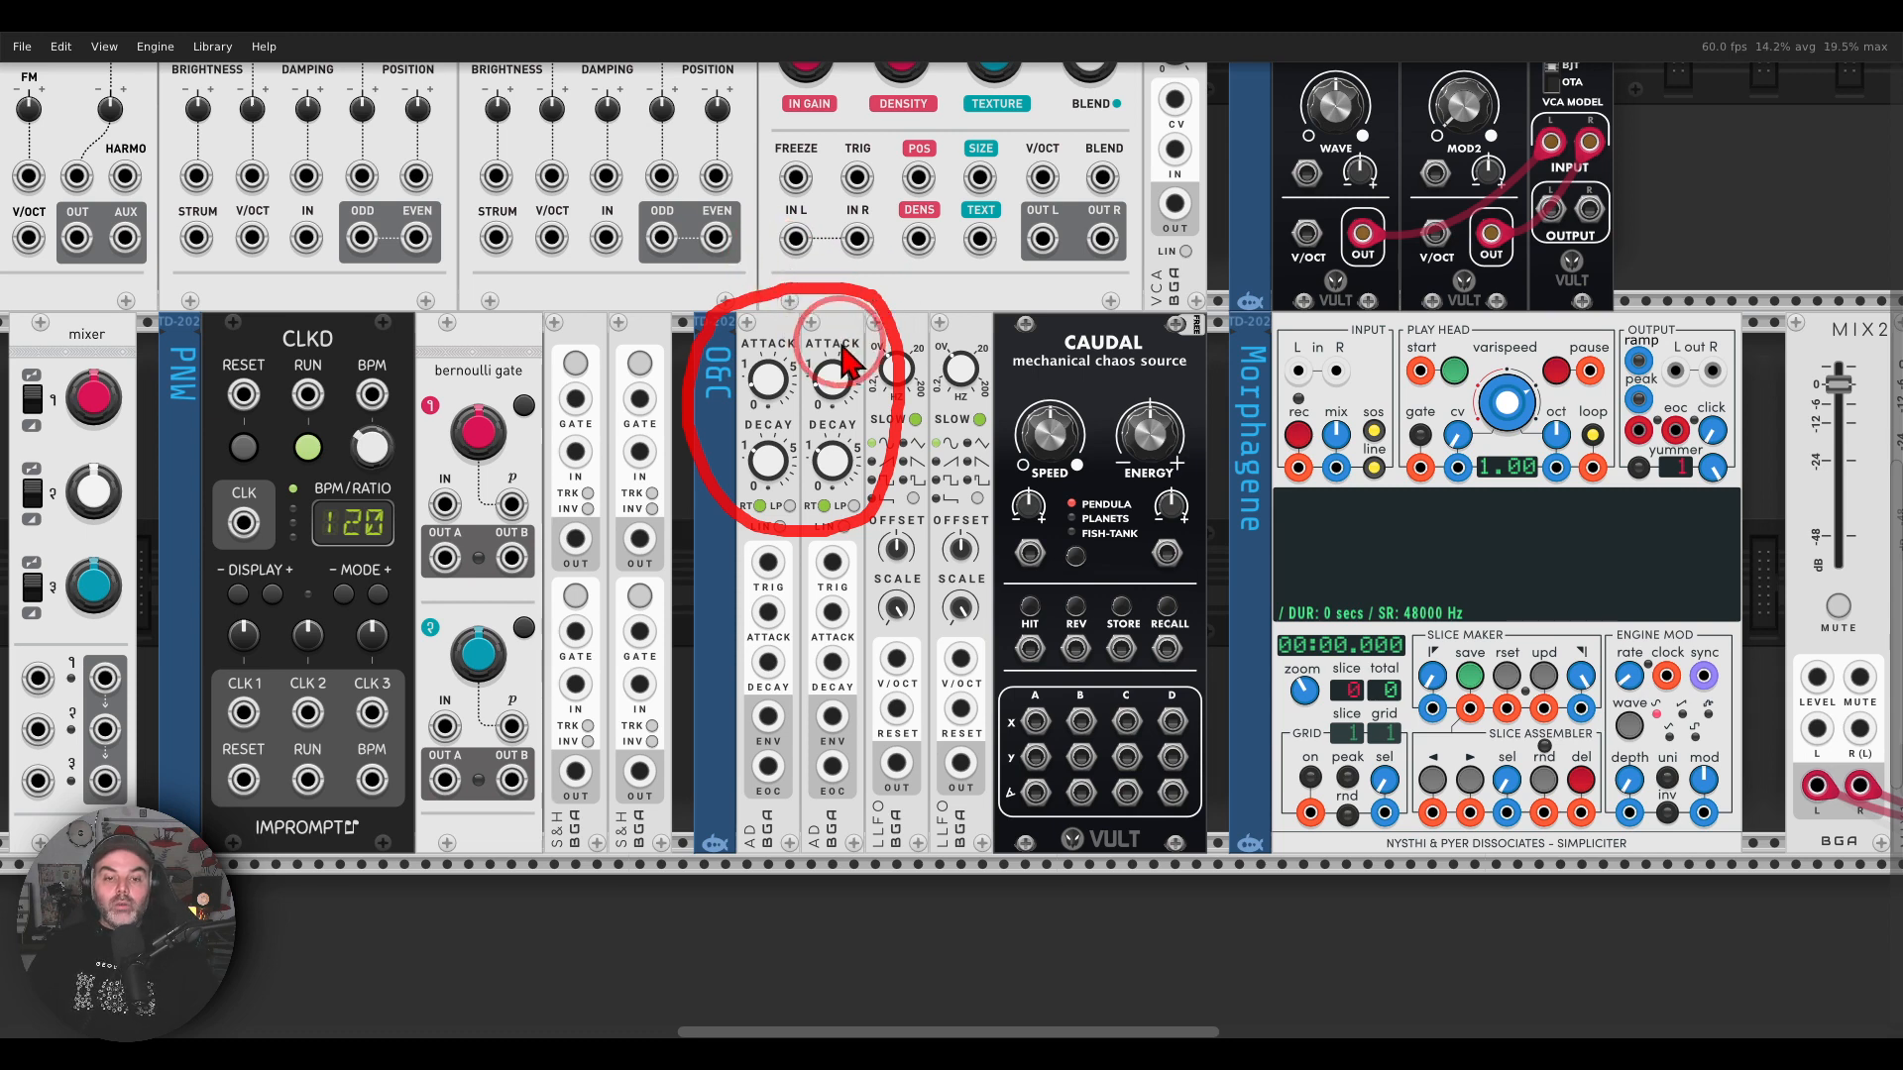
pyautogui.moveTo(1002, 324)
pyautogui.mouseDown()
pyautogui.moveTo(813, 342)
pyautogui.moveTo(1020, 373)
pyautogui.moveTo(1020, 342)
pyautogui.mouseUp()
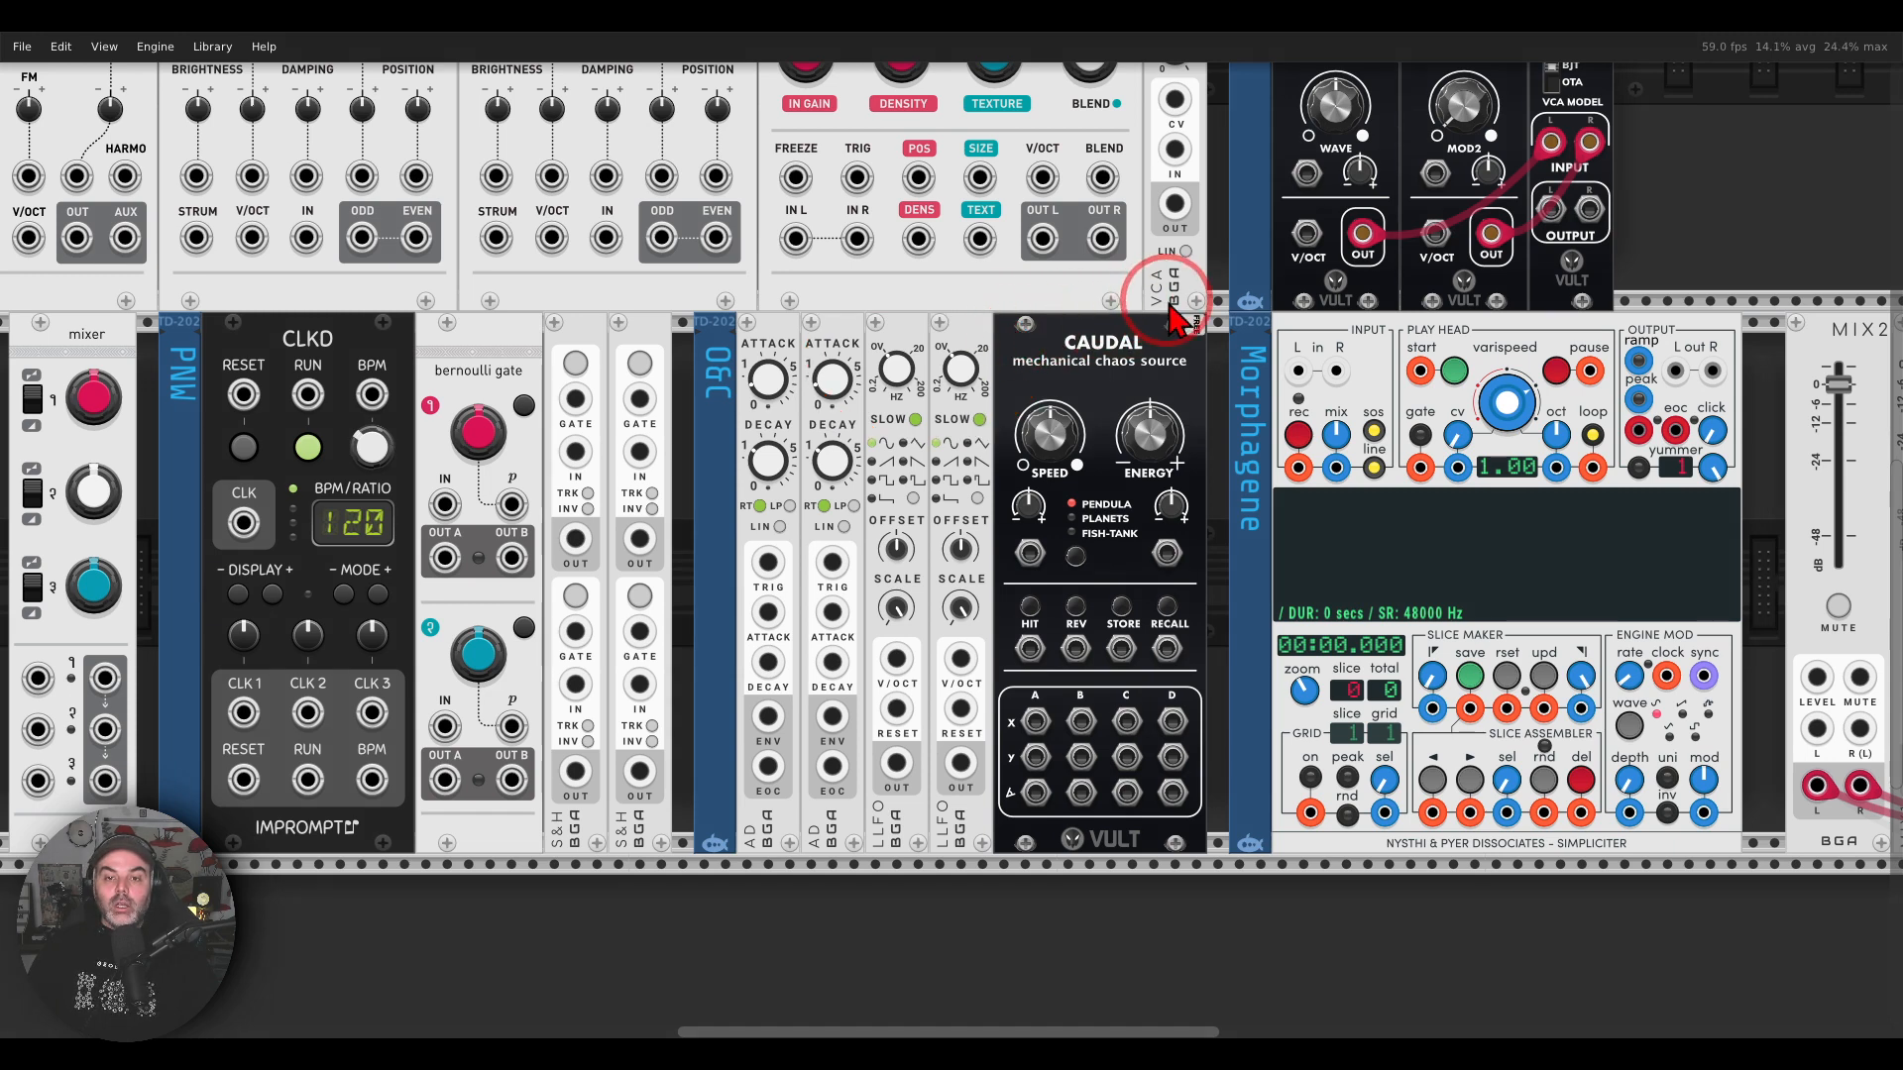
pyautogui.moveTo(1175, 319)
pyautogui.mouseDown()
pyautogui.moveTo(1053, 295)
pyautogui.moveTo(992, 422)
pyautogui.moveTo(1214, 416)
pyautogui.moveTo(1204, 322)
pyautogui.moveTo(1178, 311)
pyautogui.mouseUp()
pyautogui.moveTo(1194, 595)
pyautogui.mouseDown()
pyautogui.moveTo(1091, 642)
pyautogui.moveTo(976, 872)
pyautogui.moveTo(1207, 635)
pyautogui.mouseUp()
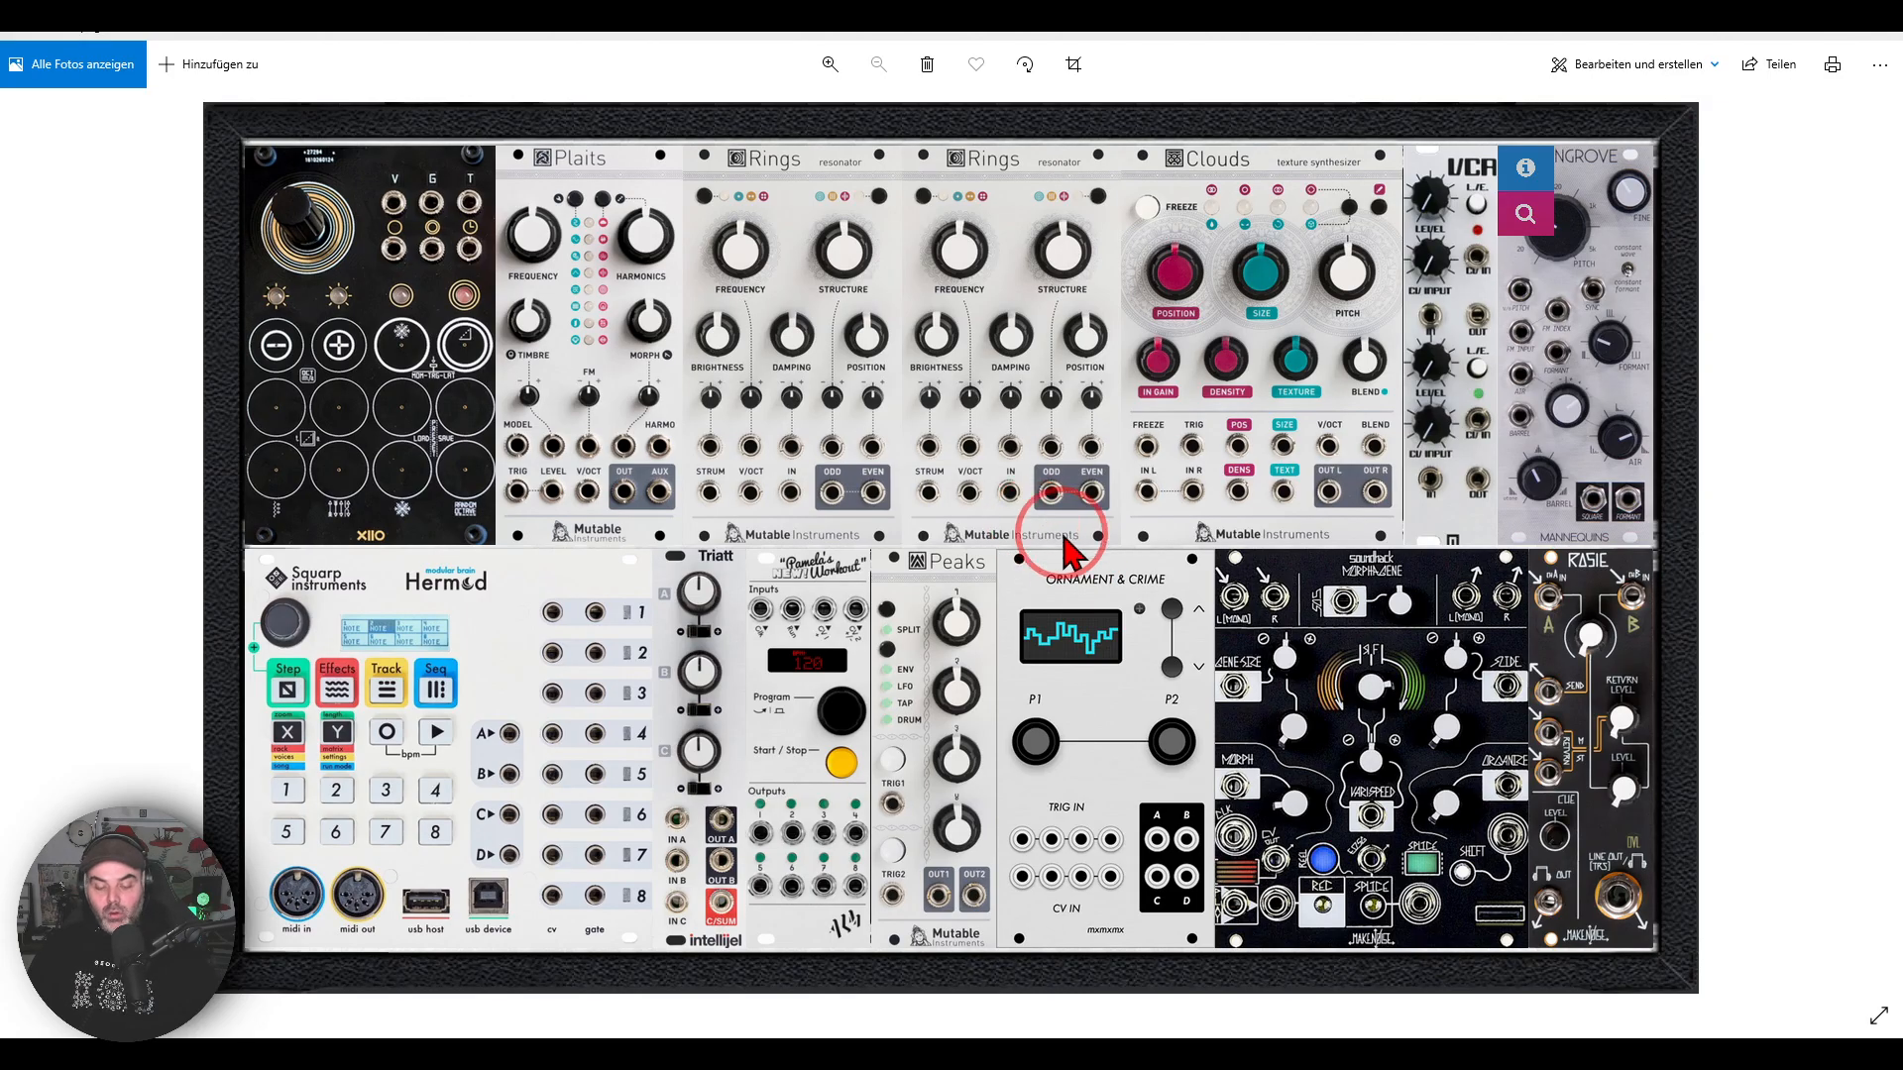
# Step: Review Pamela's Workout, Peaks and Ornament & Crime in the hardware photo, and compare them with their counterparts in VCV Rack
pyautogui.moveTo(1061, 547); pyautogui.dragTo(1140, 529)
pyautogui.moveTo(845, 522)
pyautogui.mouseDown()
pyautogui.moveTo(808, 597)
pyautogui.moveTo(840, 520)
pyautogui.mouseUp()
pyautogui.press('Escape')
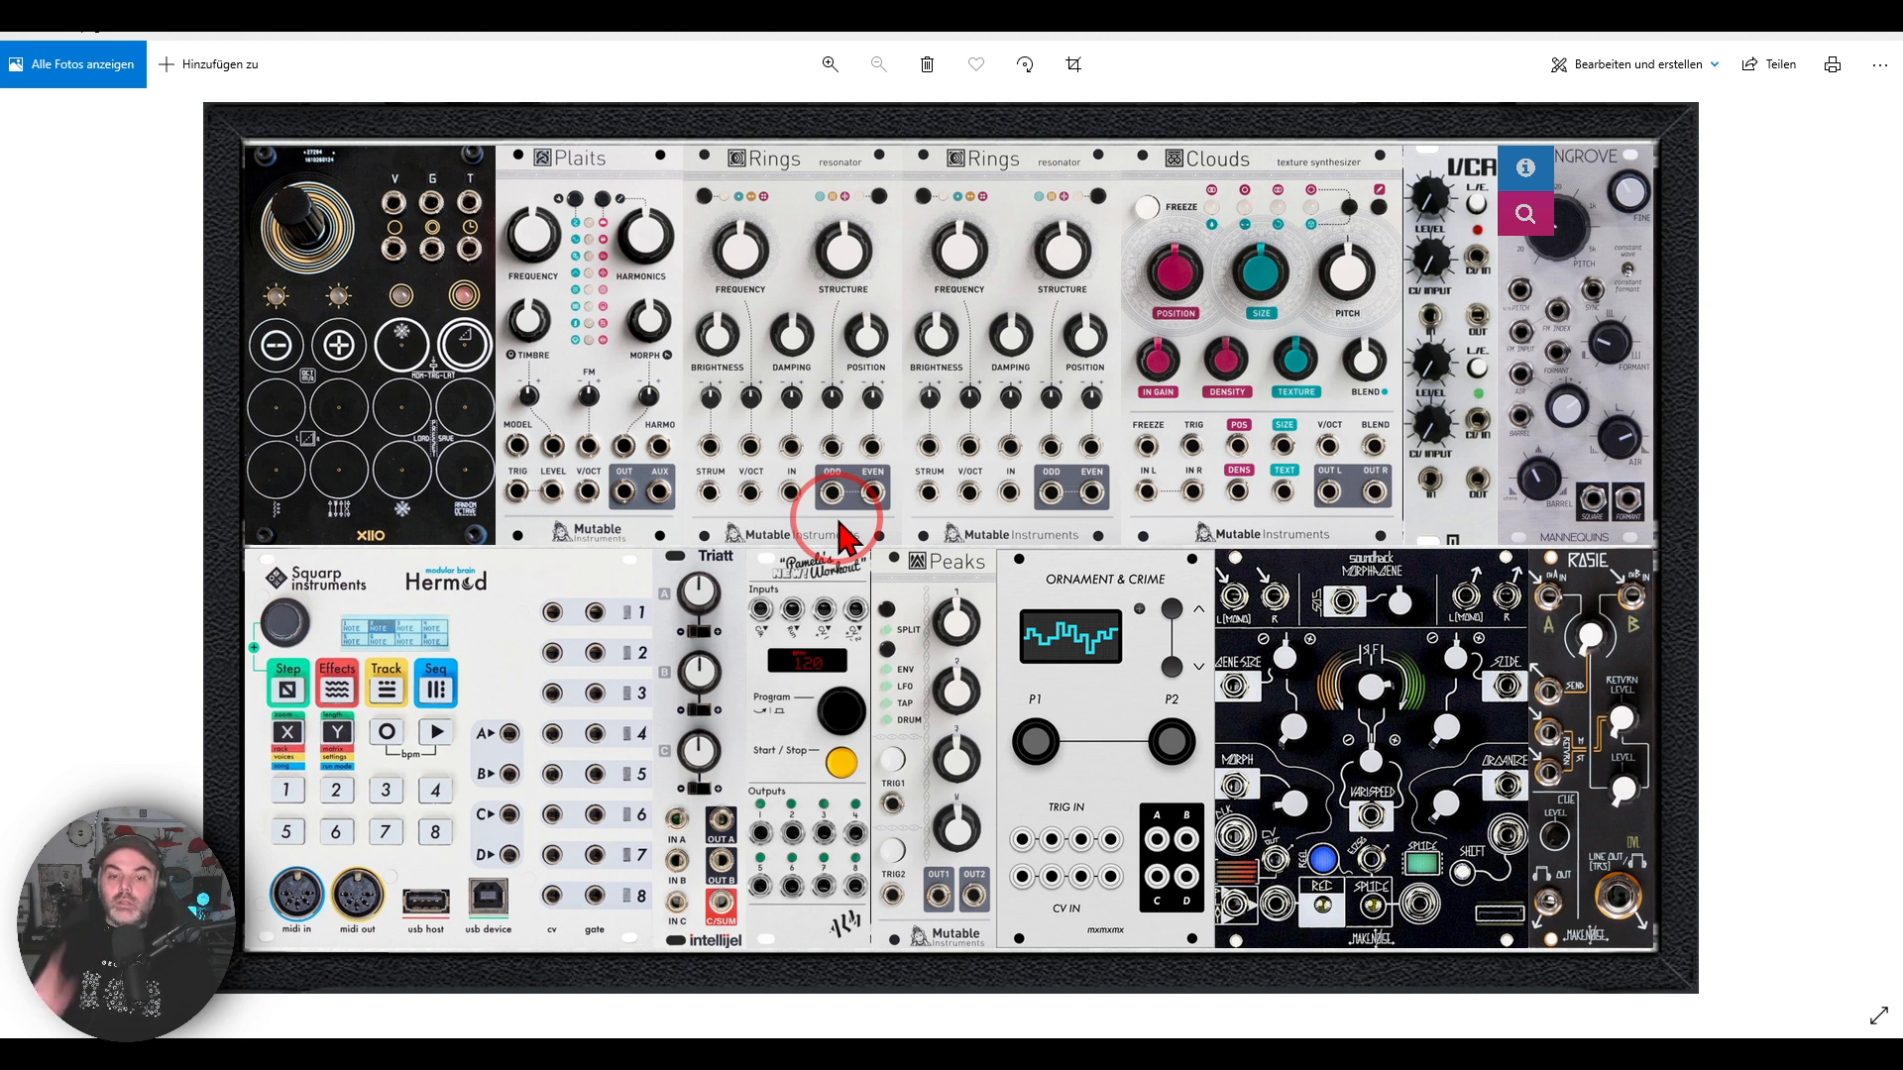
pyautogui.moveTo(991, 543)
pyautogui.mouseDown()
pyautogui.moveTo(897, 553)
pyautogui.moveTo(967, 600)
pyautogui.moveTo(1006, 555)
pyautogui.mouseUp()
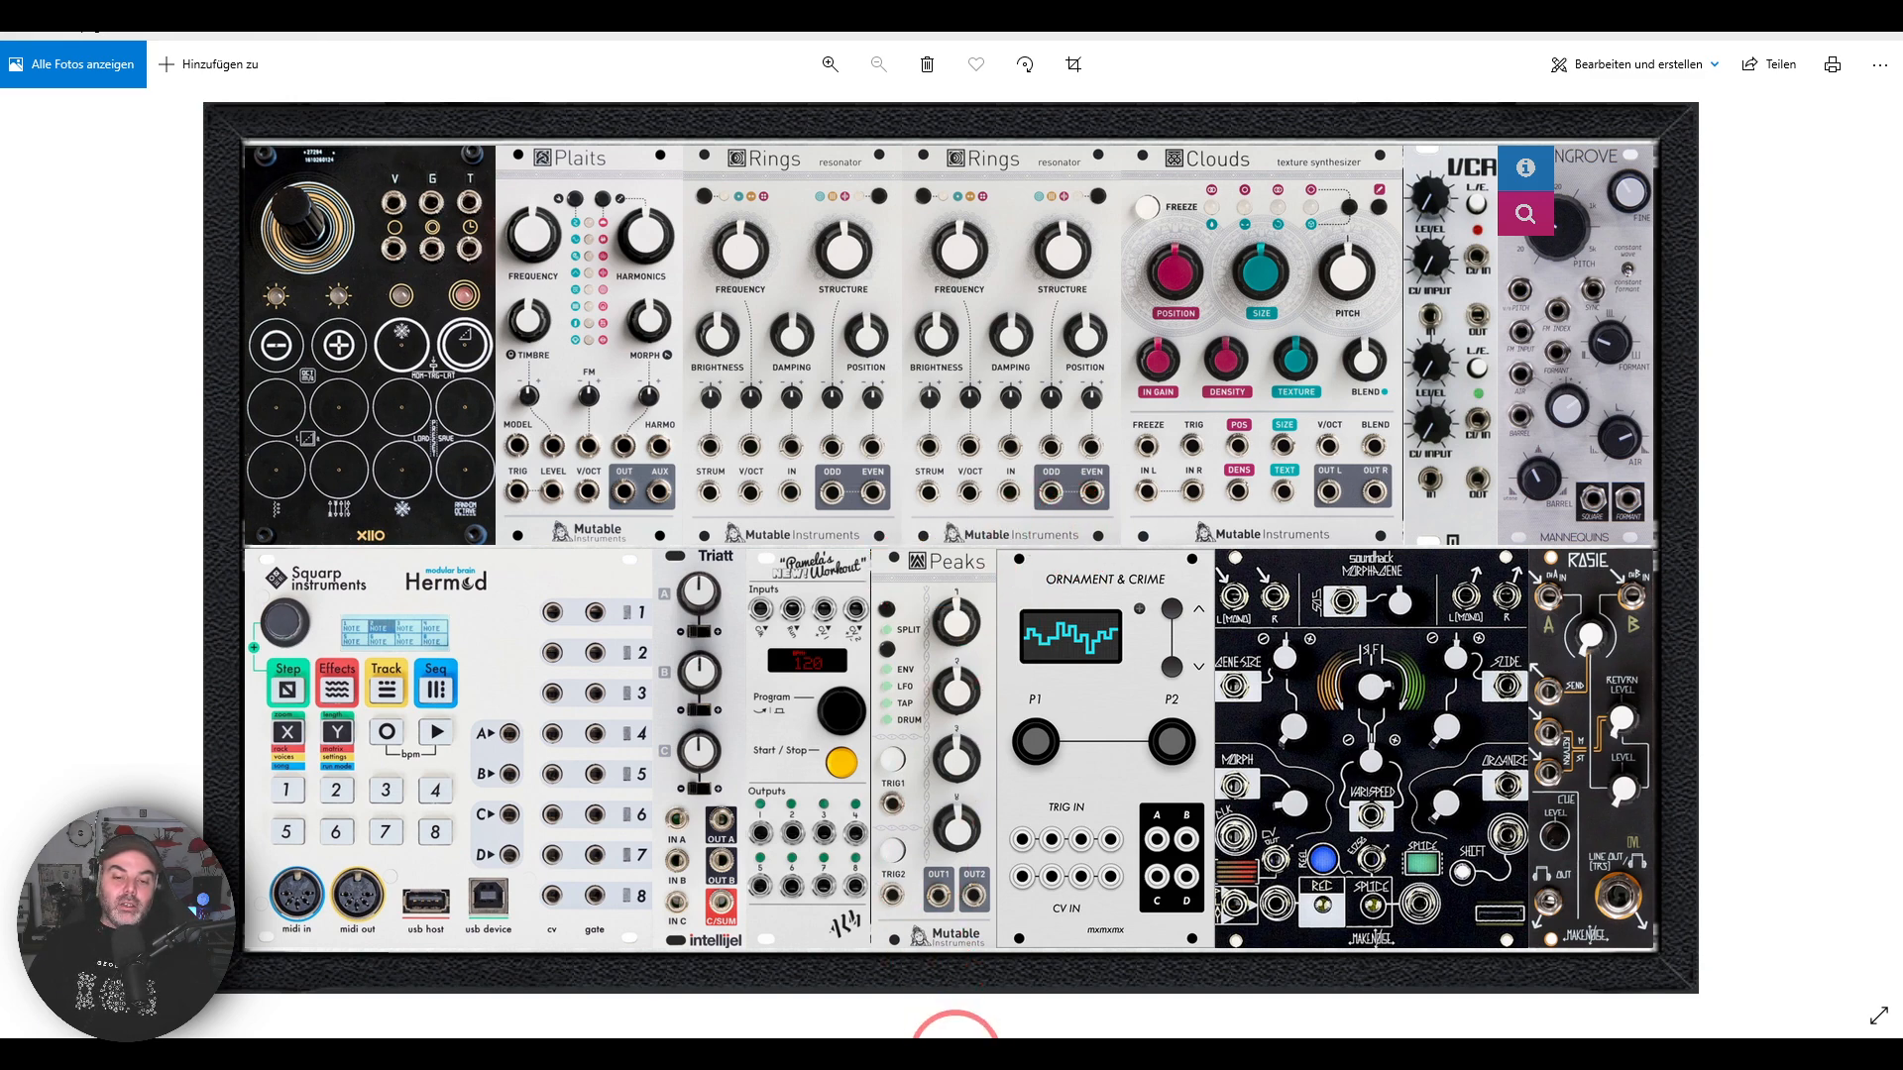
pyautogui.click(965, 1052)
pyautogui.scroll(-3, 694, 436)
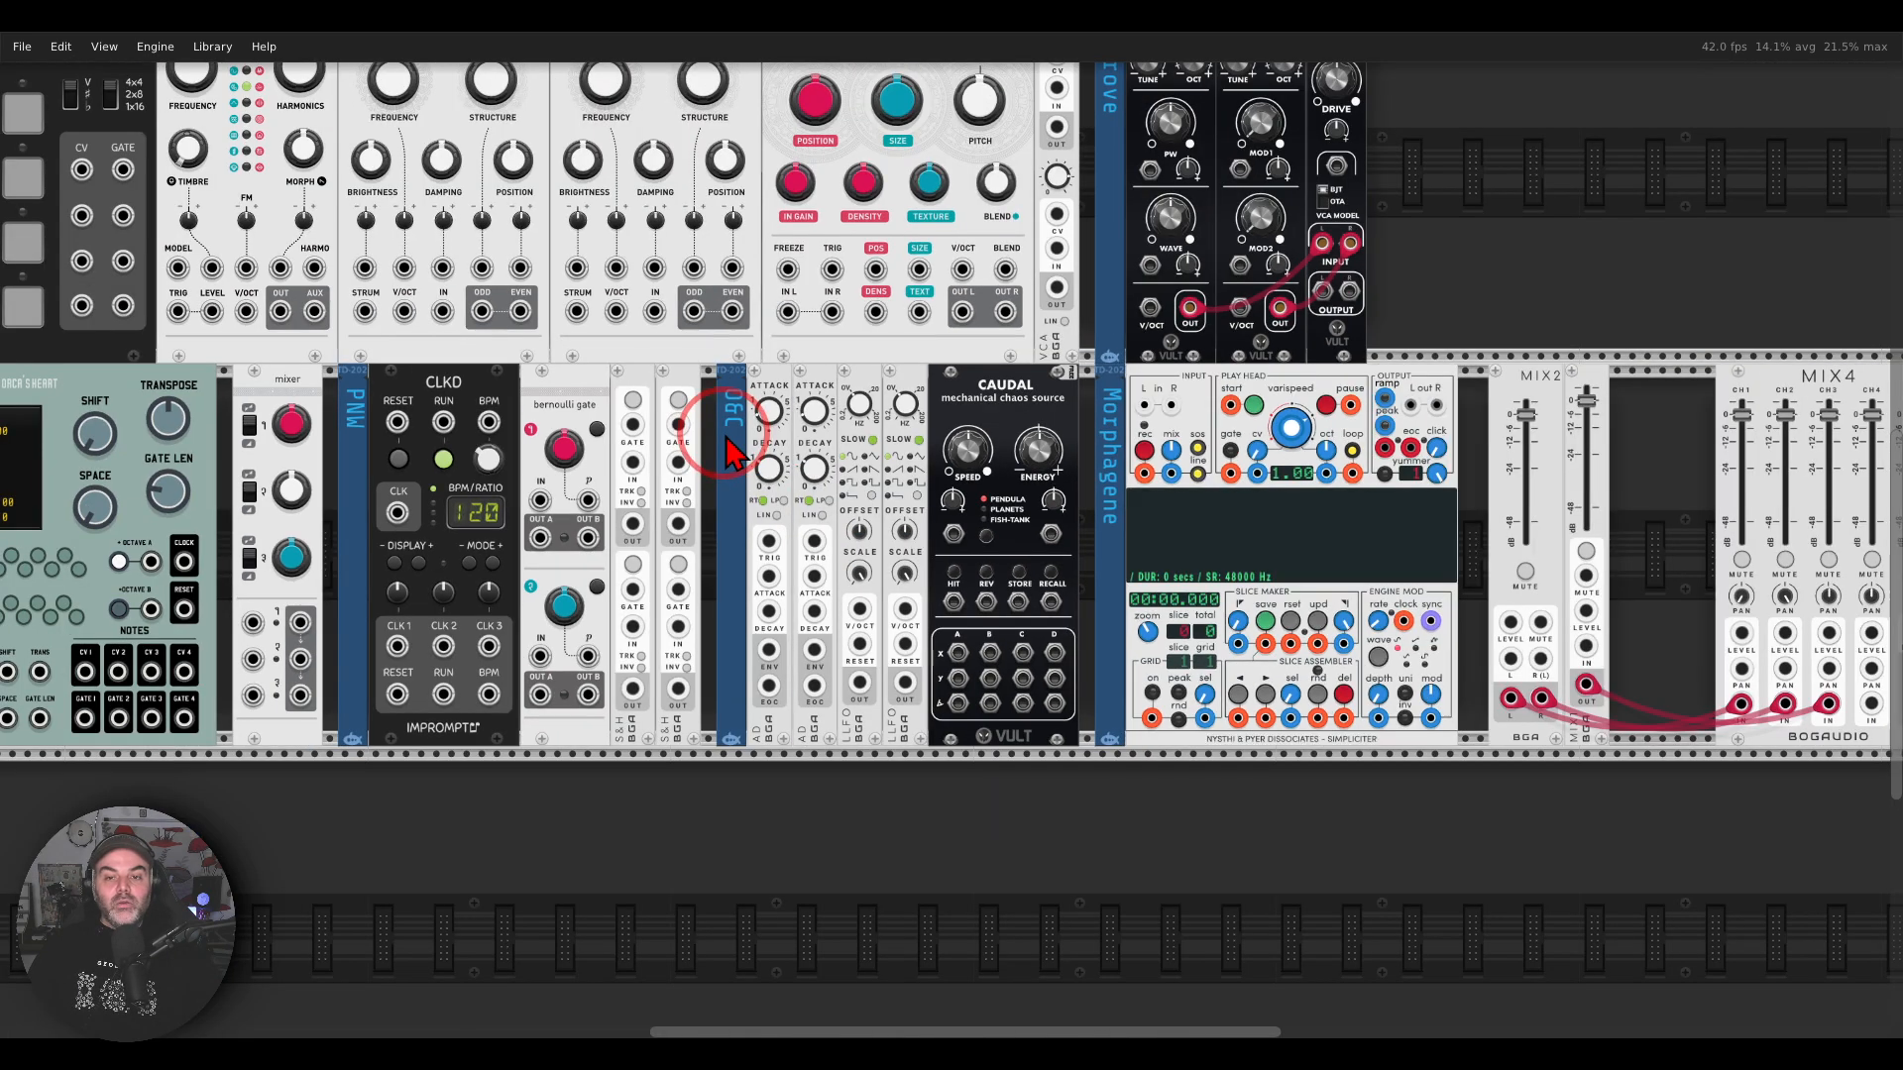
pyautogui.scroll(2, 922, 536)
pyautogui.scroll(3, 924, 533)
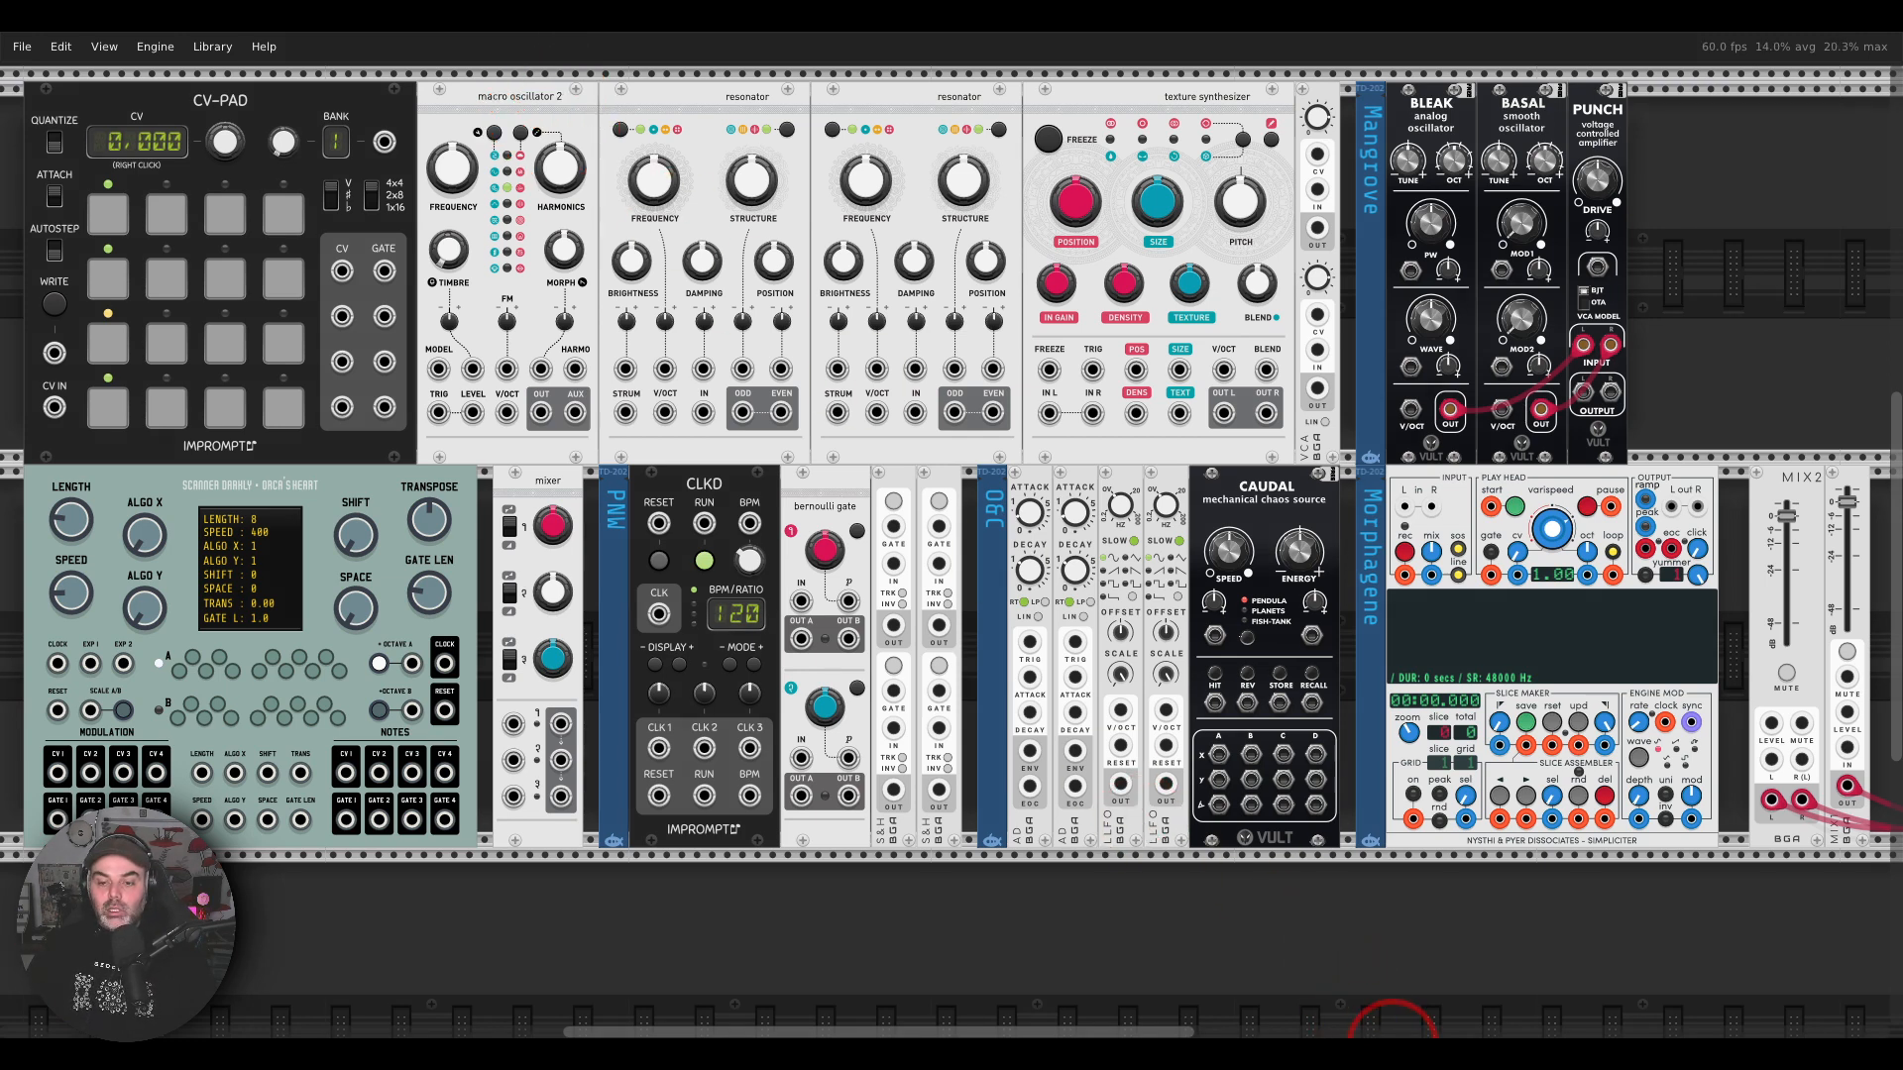
# Step: Examine the Rosie output module in the hardware photo, covering its inputs and return controls and the neighbouring Morphagene outputs
pyautogui.click(1386, 1051)
pyautogui.moveTo(1647, 508)
pyautogui.mouseDown()
pyautogui.moveTo(1526, 614)
pyautogui.moveTo(1690, 634)
pyautogui.moveTo(1658, 554)
pyautogui.mouseUp()
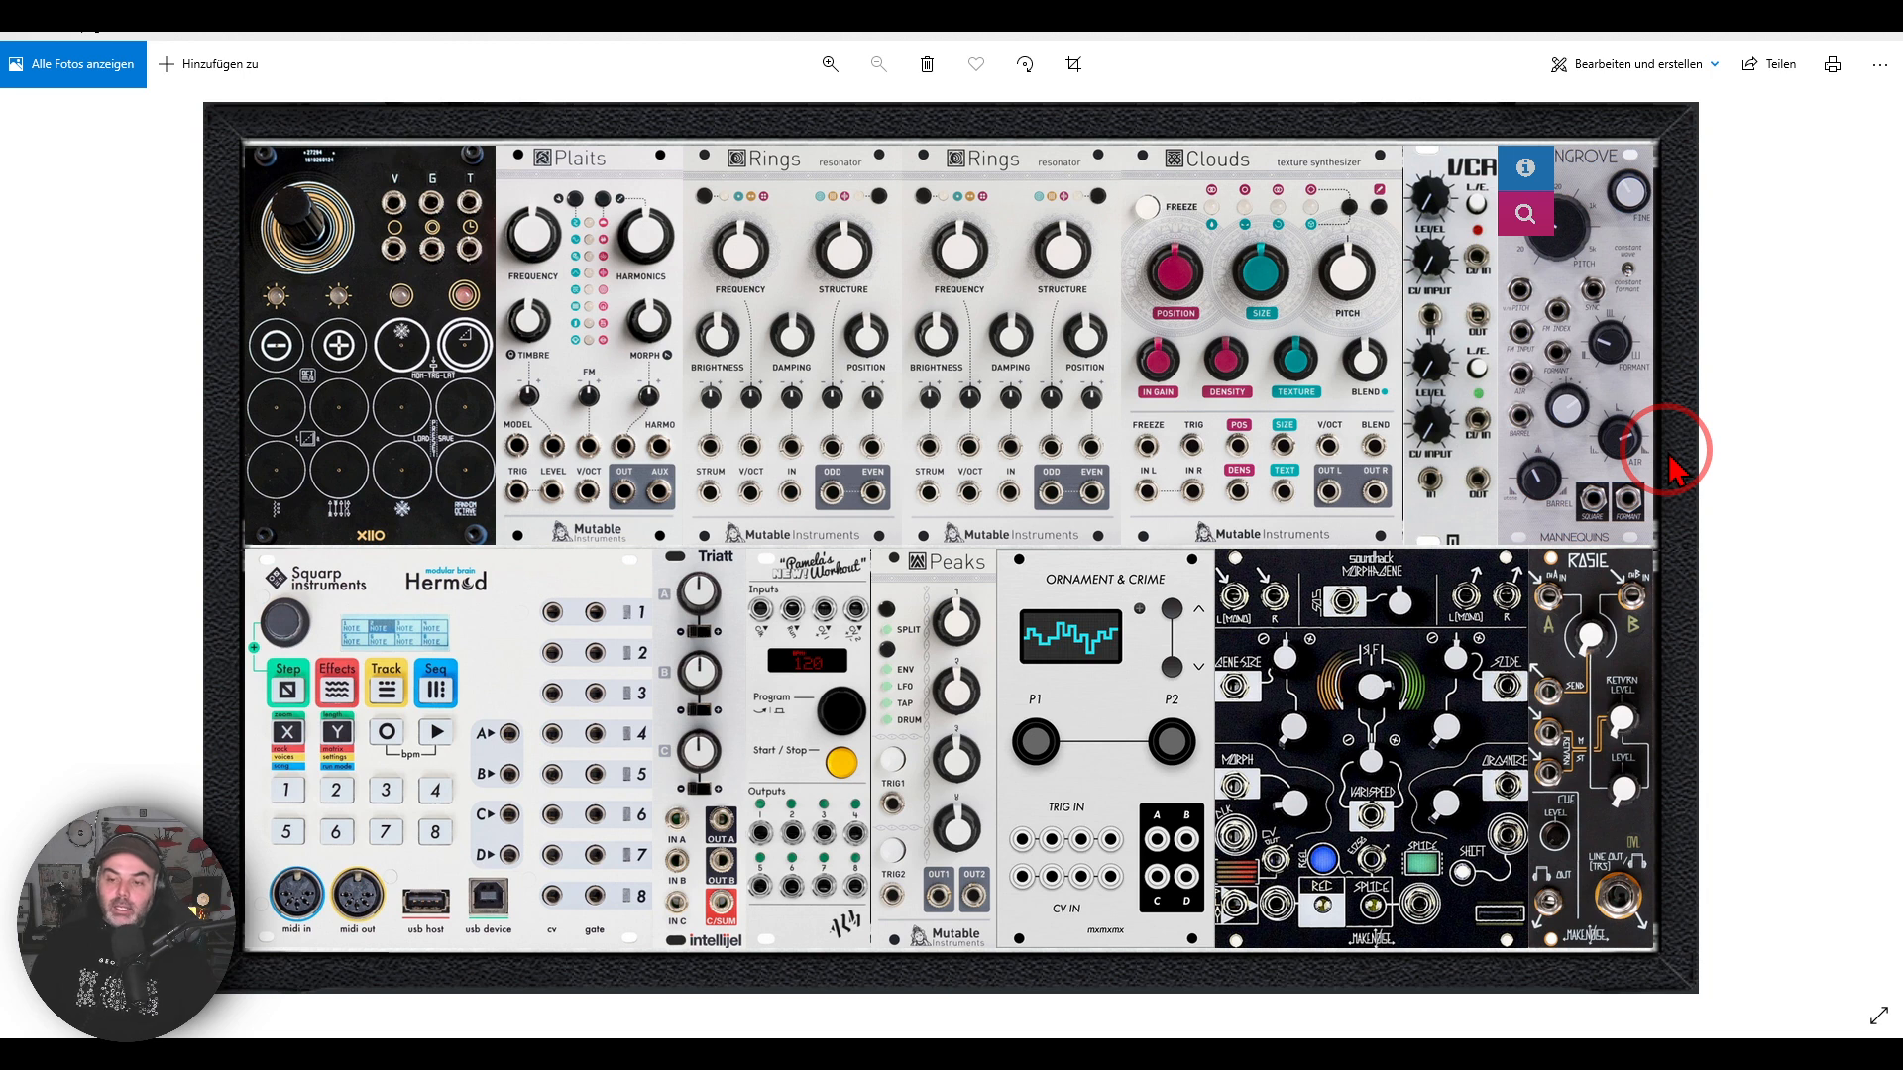
pyautogui.moveTo(1645, 543)
pyautogui.mouseDown()
pyautogui.moveTo(1585, 684)
pyautogui.moveTo(1660, 585)
pyautogui.mouseUp()
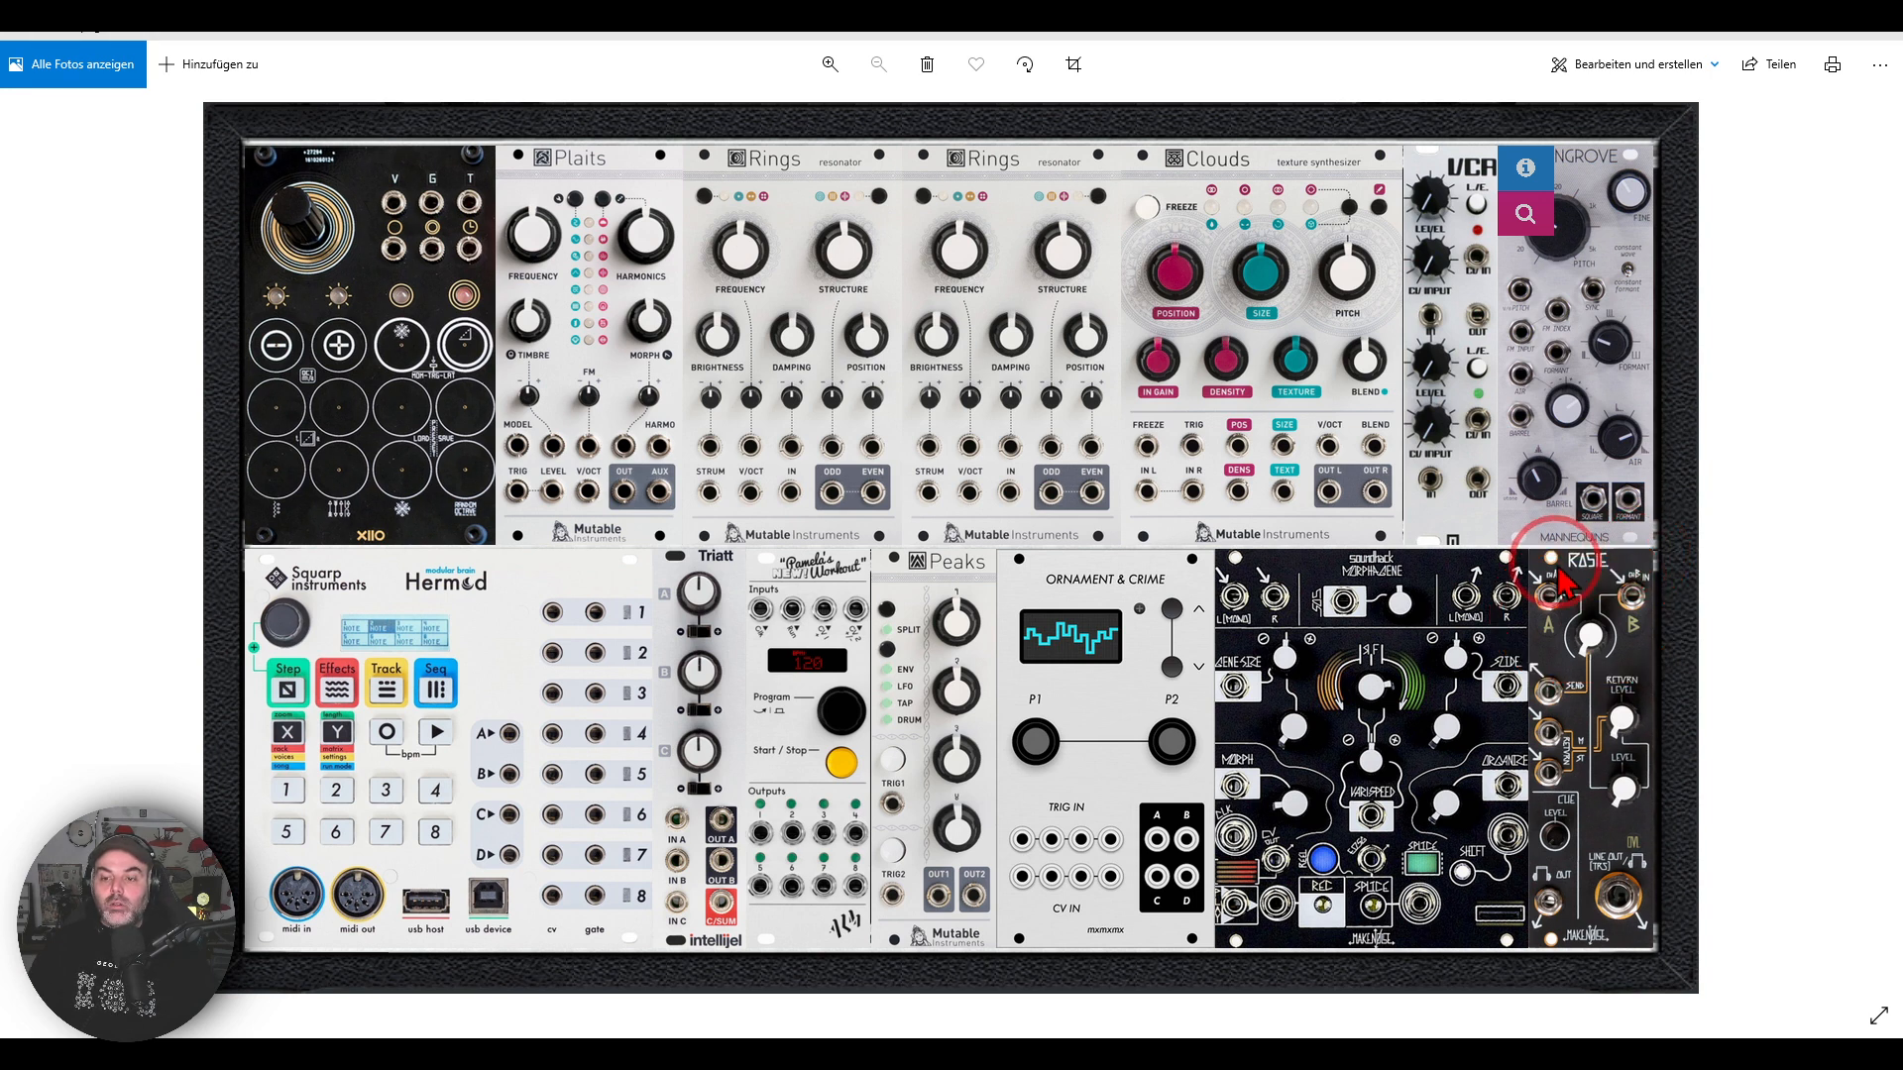
pyautogui.moveTo(1563, 562)
pyautogui.mouseDown()
pyautogui.moveTo(1532, 614)
pyautogui.moveTo(1582, 592)
pyautogui.mouseUp()
pyautogui.moveTo(1645, 682)
pyautogui.mouseDown()
pyautogui.moveTo(1598, 639)
pyautogui.moveTo(1610, 671)
pyautogui.moveTo(1499, 723)
pyautogui.moveTo(1541, 844)
pyautogui.moveTo(1626, 732)
pyautogui.mouseUp()
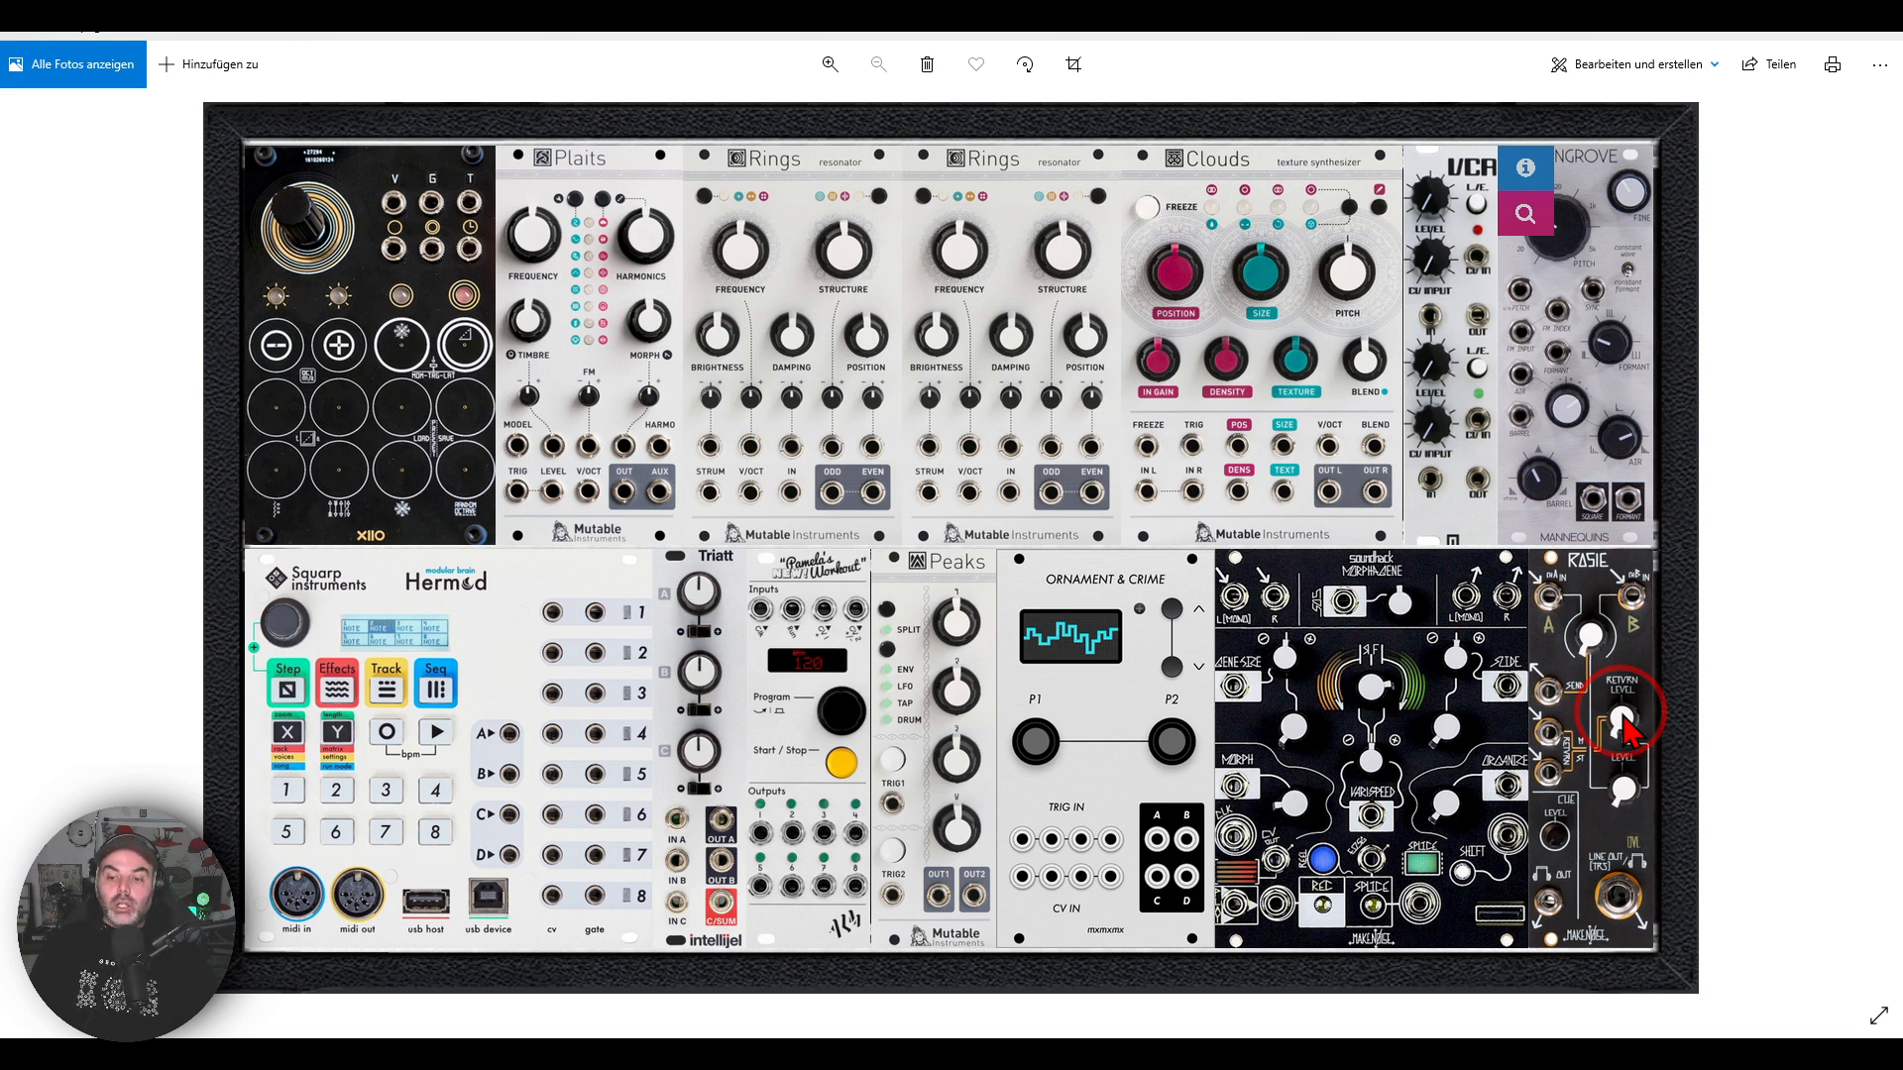
pyautogui.moveTo(1536, 666); pyautogui.dragTo(1551, 708)
pyautogui.moveTo(1527, 569)
pyautogui.mouseDown()
pyautogui.moveTo(1452, 600)
pyautogui.moveTo(1526, 634)
pyautogui.moveTo(1482, 684)
pyautogui.moveTo(1506, 739)
pyautogui.moveTo(1487, 753)
pyautogui.mouseUp()
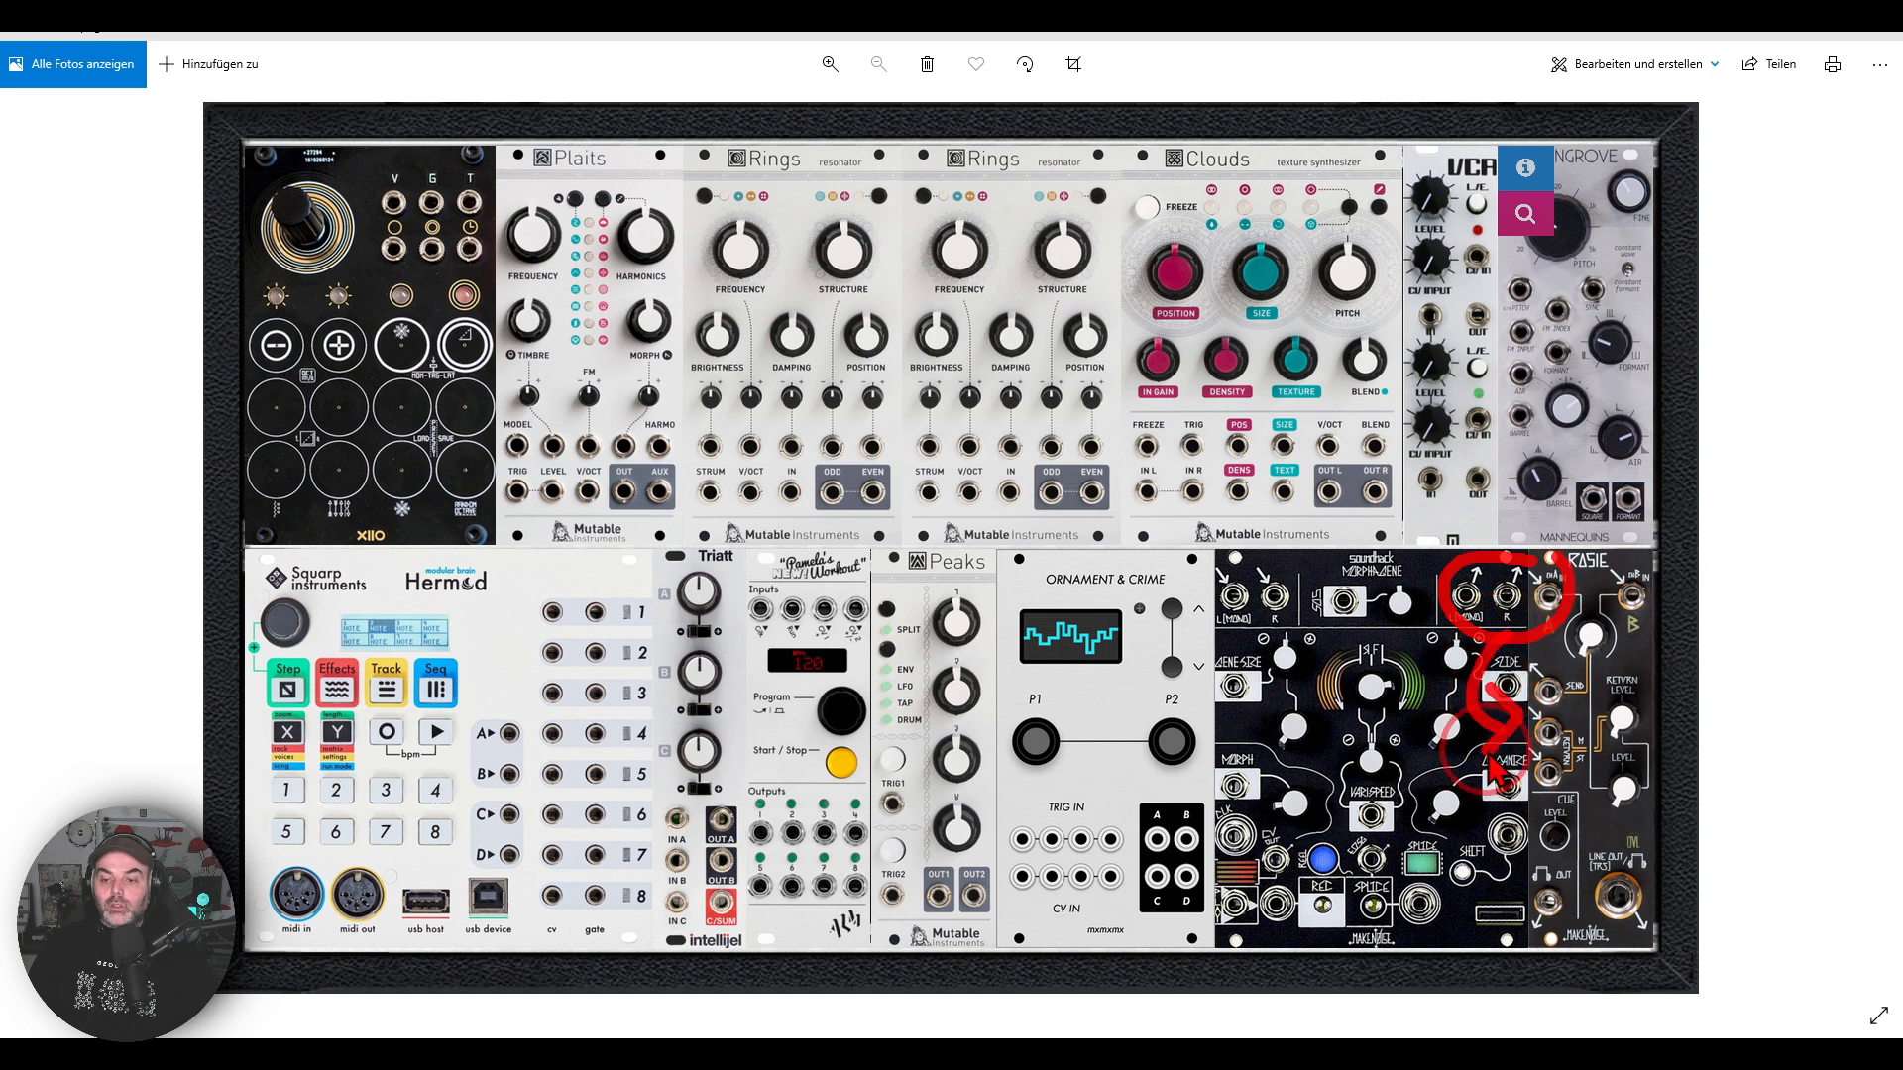
pyautogui.moveTo(1596, 496)
pyautogui.mouseDown()
pyautogui.moveTo(1585, 550)
pyautogui.moveTo(1608, 568)
pyautogui.mouseUp()
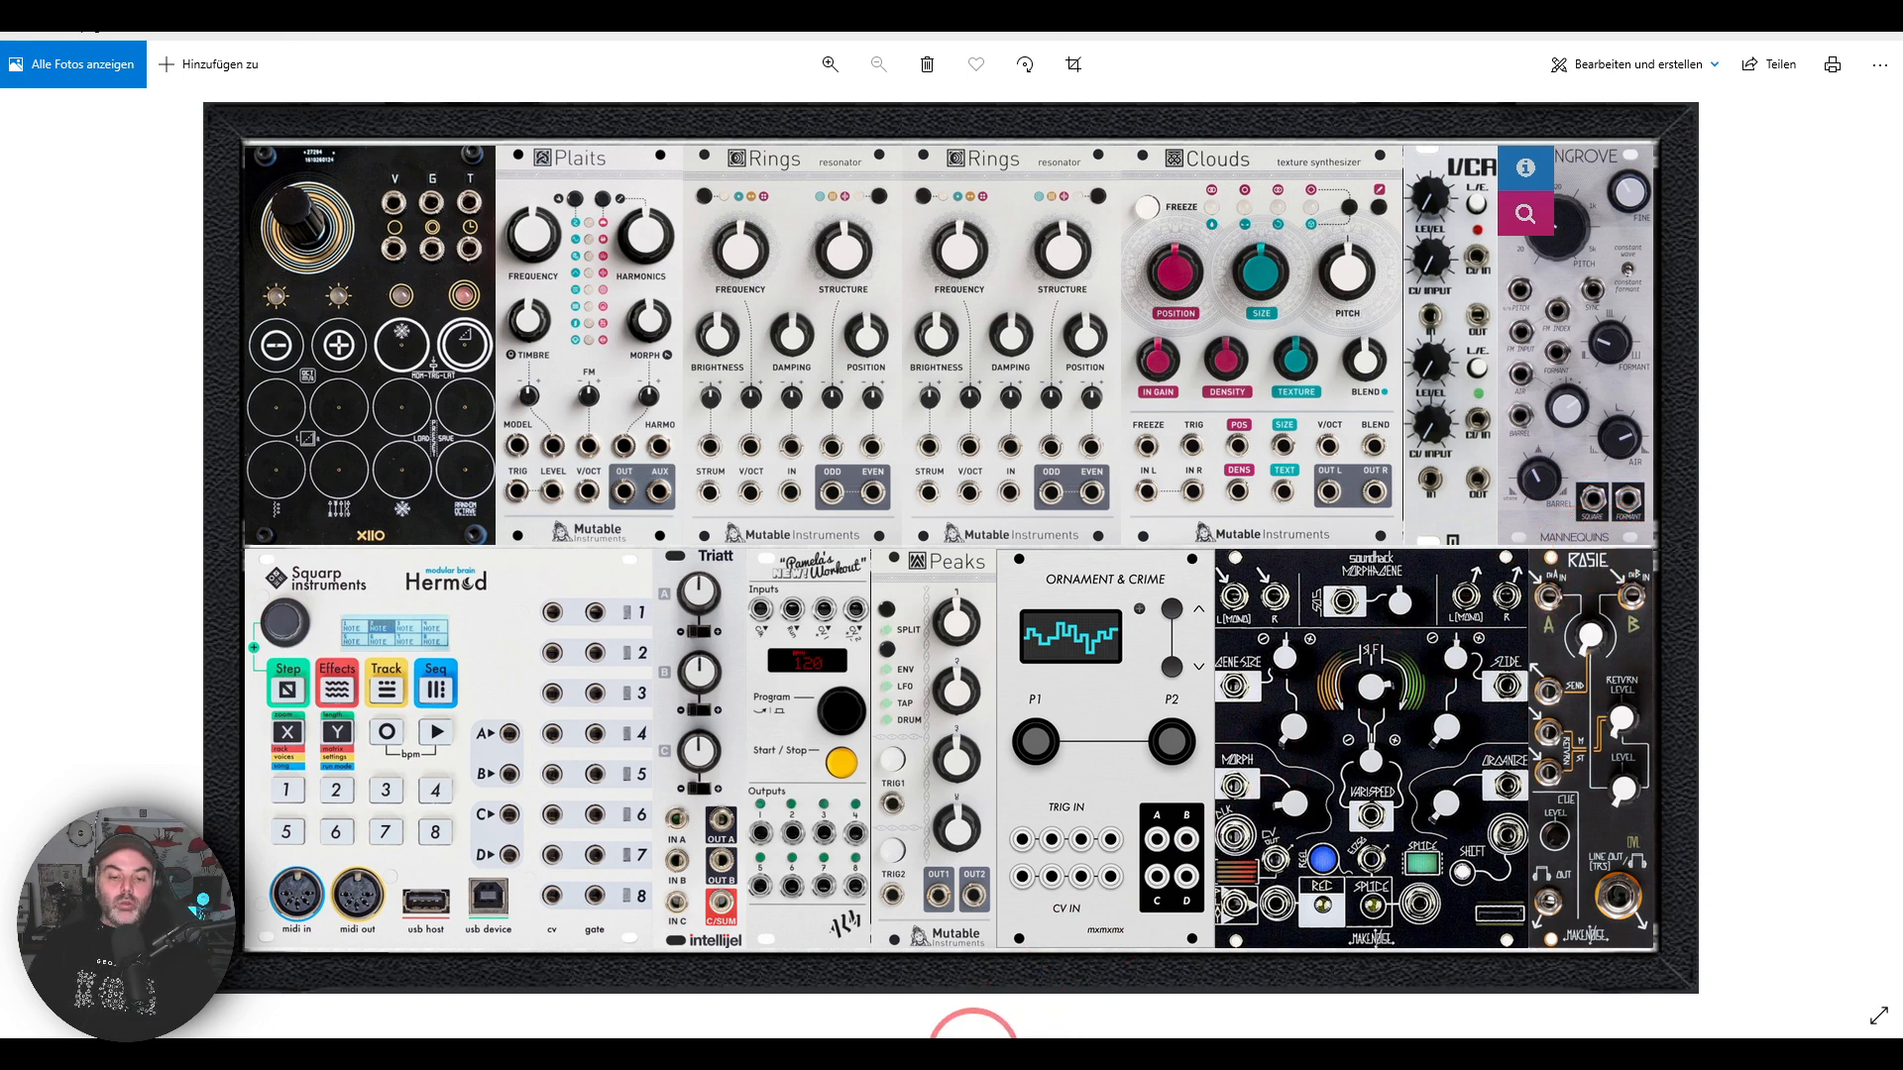
# Step: Return to VCV Rack and examine the output section: the MIX2, MIX1, MIX4 and Audio modules with their cabling
pyautogui.click(973, 1052)
pyautogui.moveTo(1552, 858); pyautogui.dragTo(908, 728)
pyautogui.scroll(3, 1187, 497)
pyautogui.moveTo(1296, 416)
pyautogui.mouseDown()
pyautogui.moveTo(1325, 478)
pyautogui.moveTo(1350, 459)
pyautogui.mouseUp()
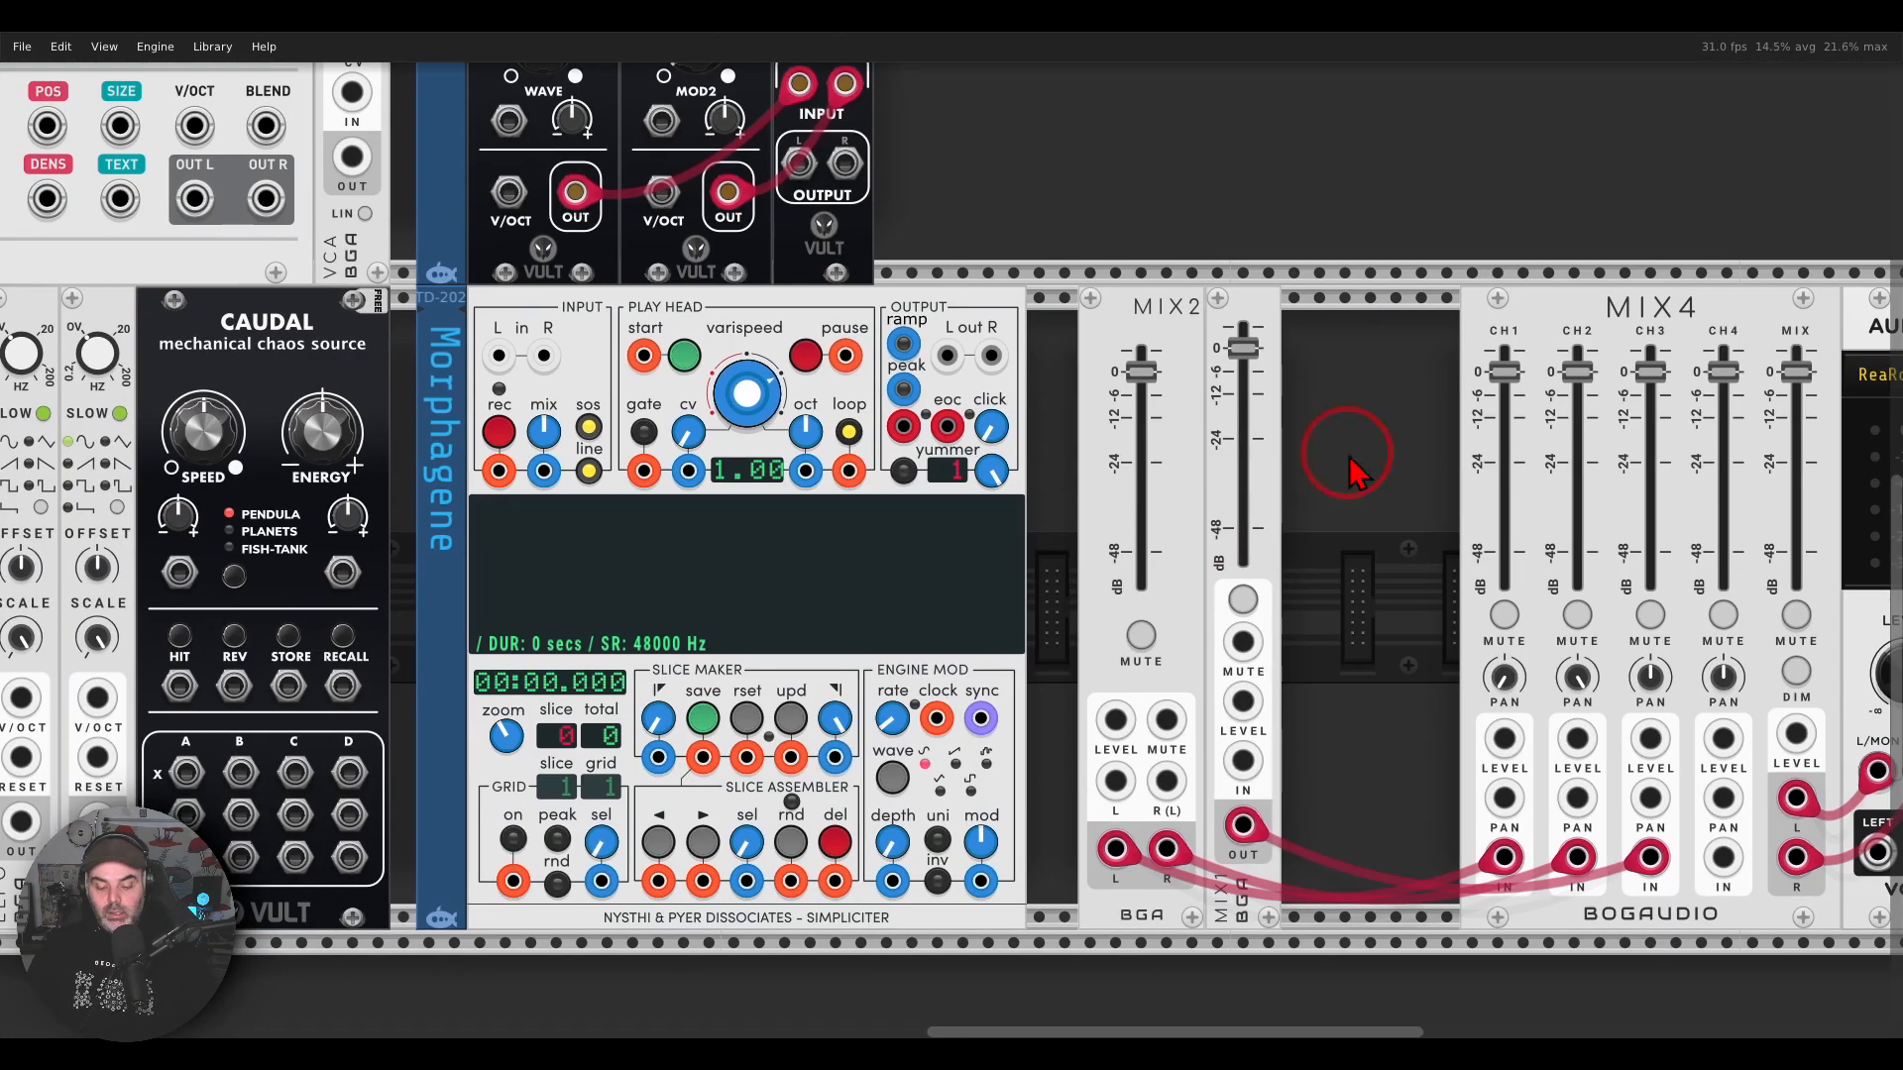
pyautogui.moveTo(1168, 256)
pyautogui.mouseDown()
pyautogui.moveTo(1177, 299)
pyautogui.moveTo(1280, 286)
pyautogui.mouseUp()
pyautogui.press('Escape')
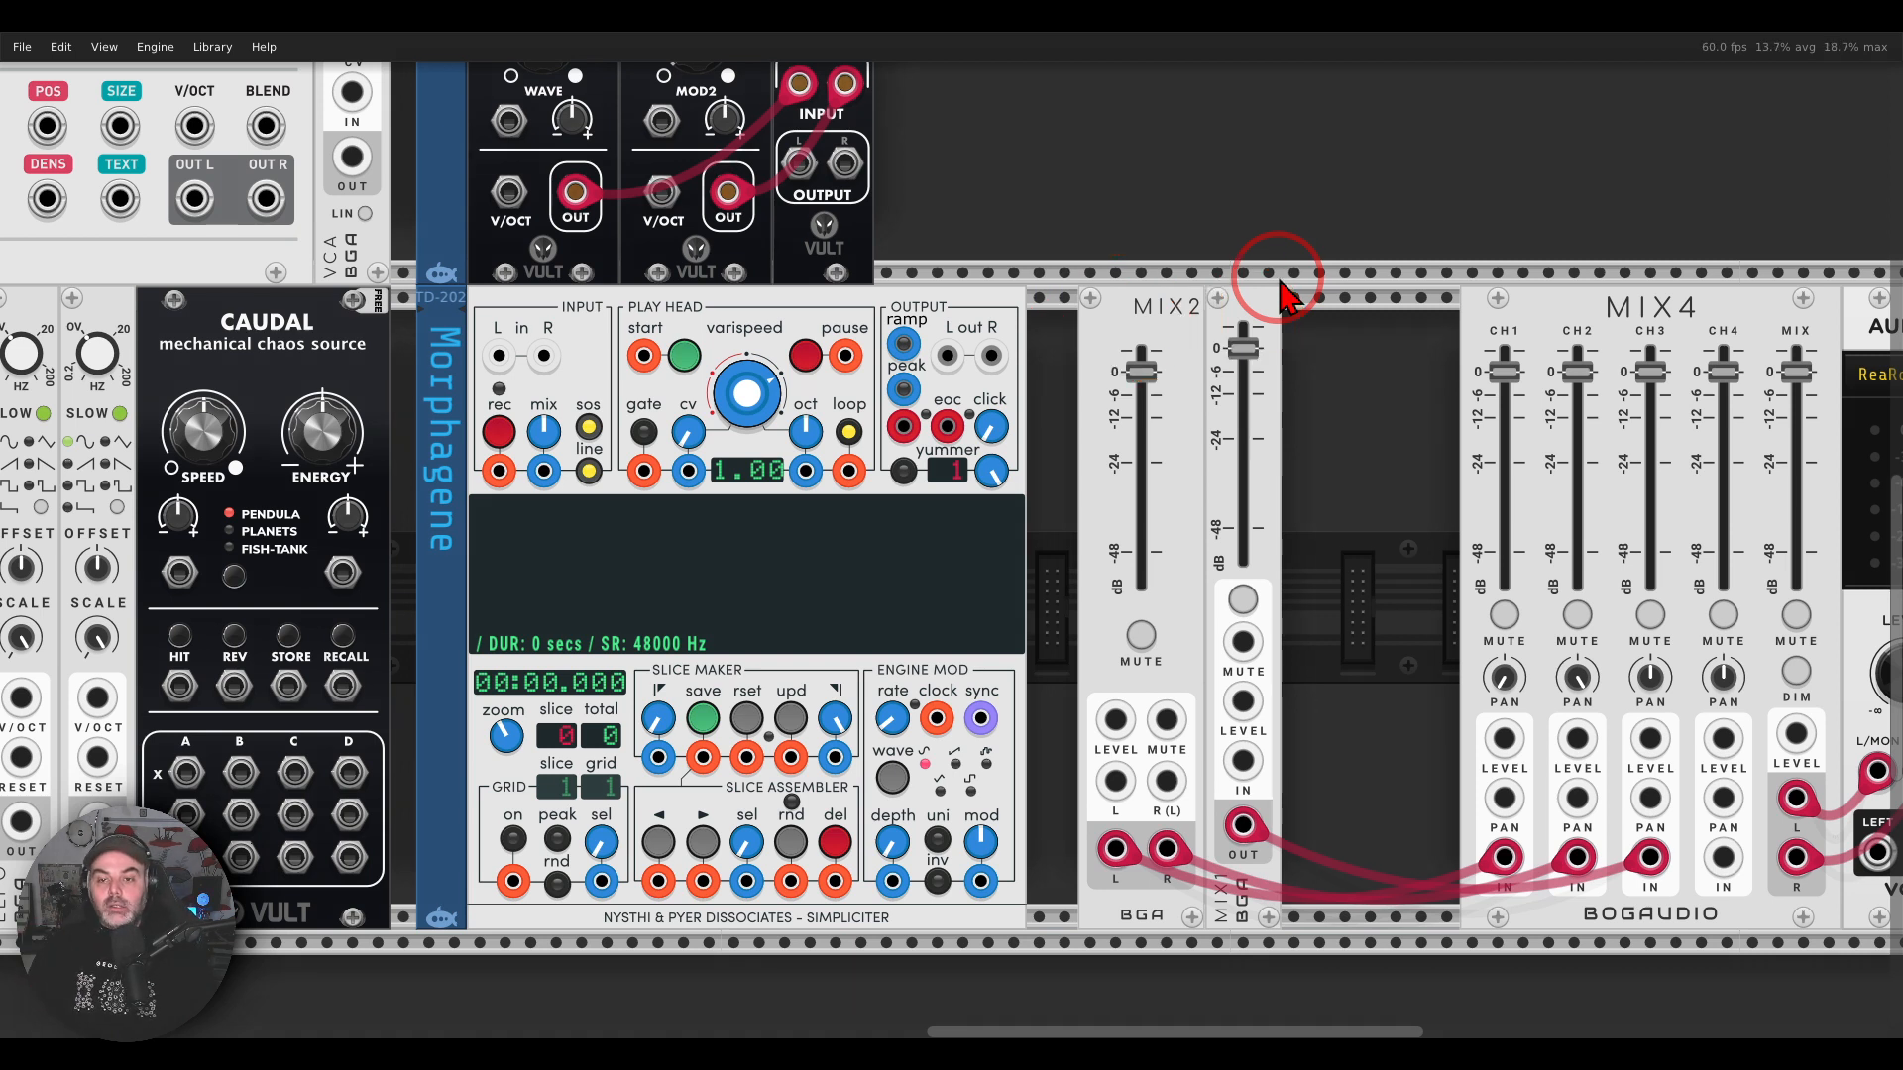
pyautogui.moveTo(1402, 433); pyautogui.dragTo(986, 416)
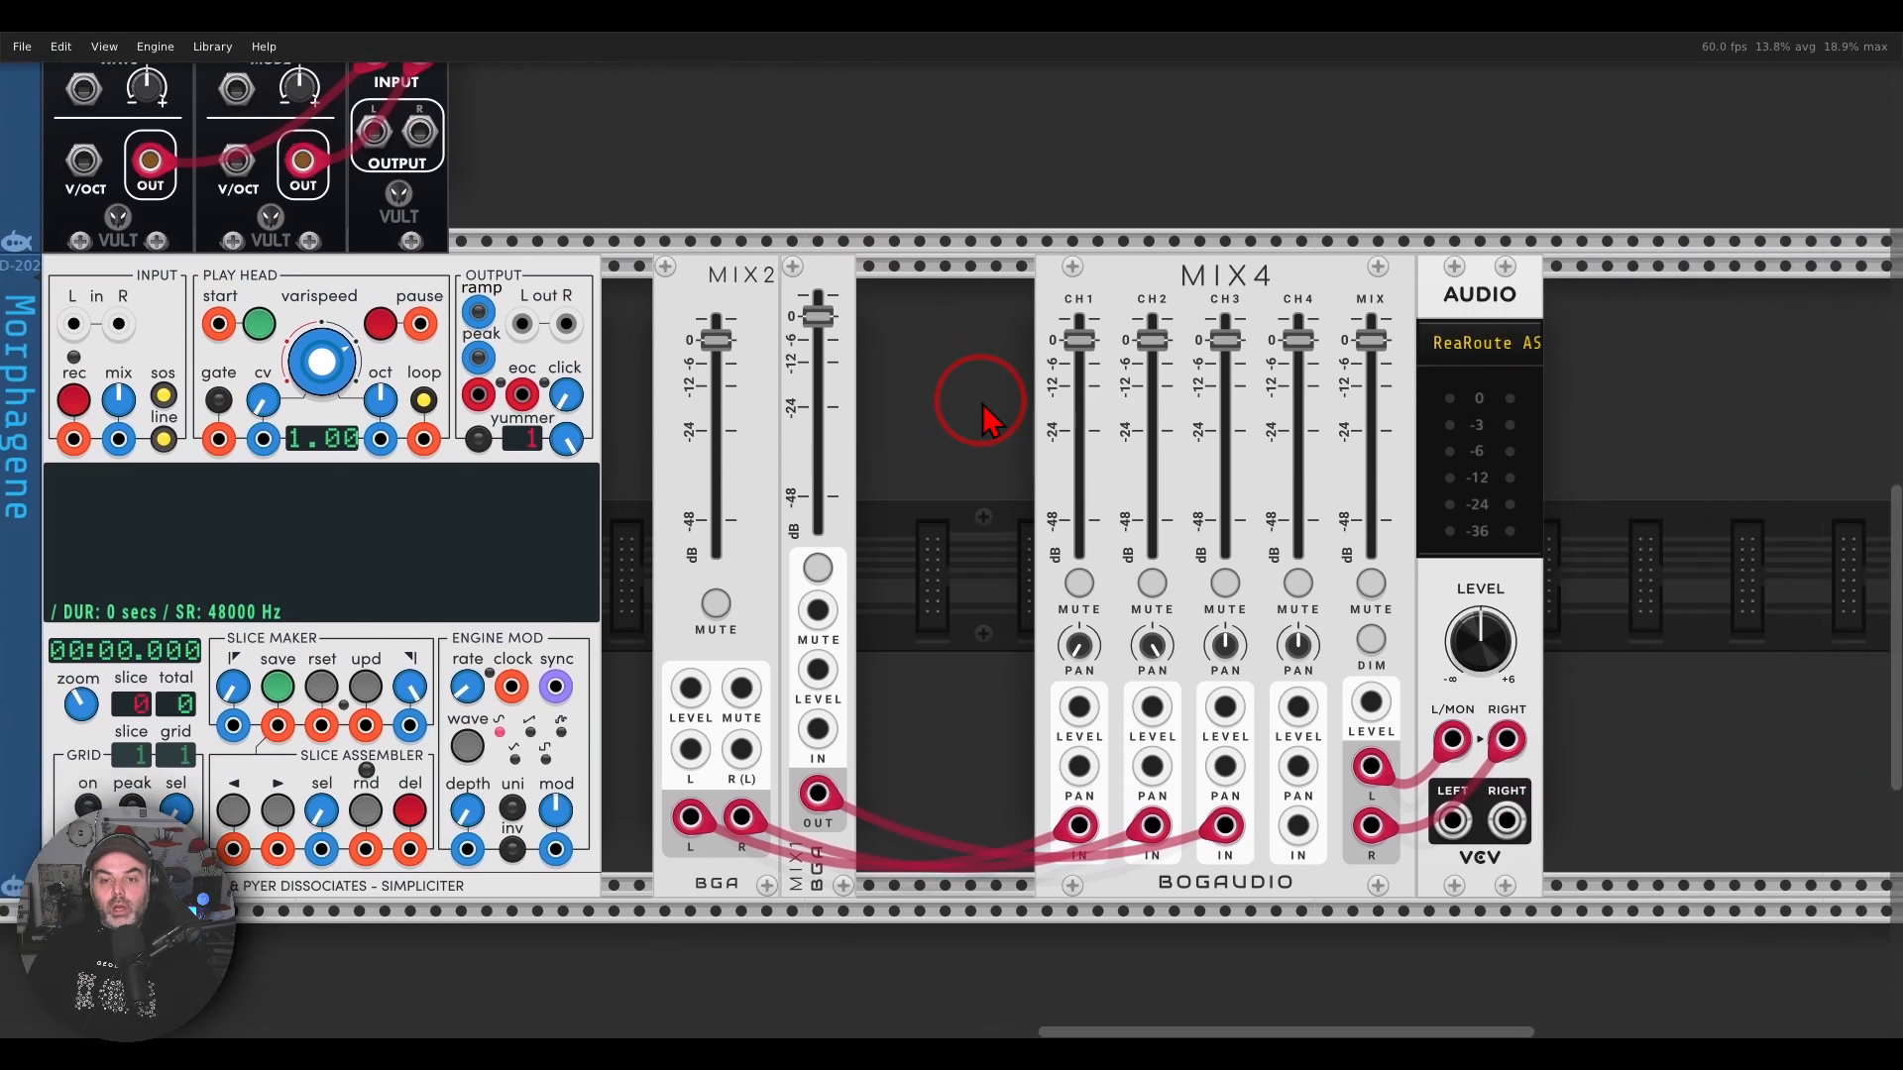
pyautogui.moveTo(1593, 234)
pyautogui.mouseDown()
pyautogui.moveTo(1210, 191)
pyautogui.moveTo(1239, 500)
pyautogui.moveTo(1597, 307)
pyautogui.moveTo(1579, 262)
pyautogui.mouseUp()
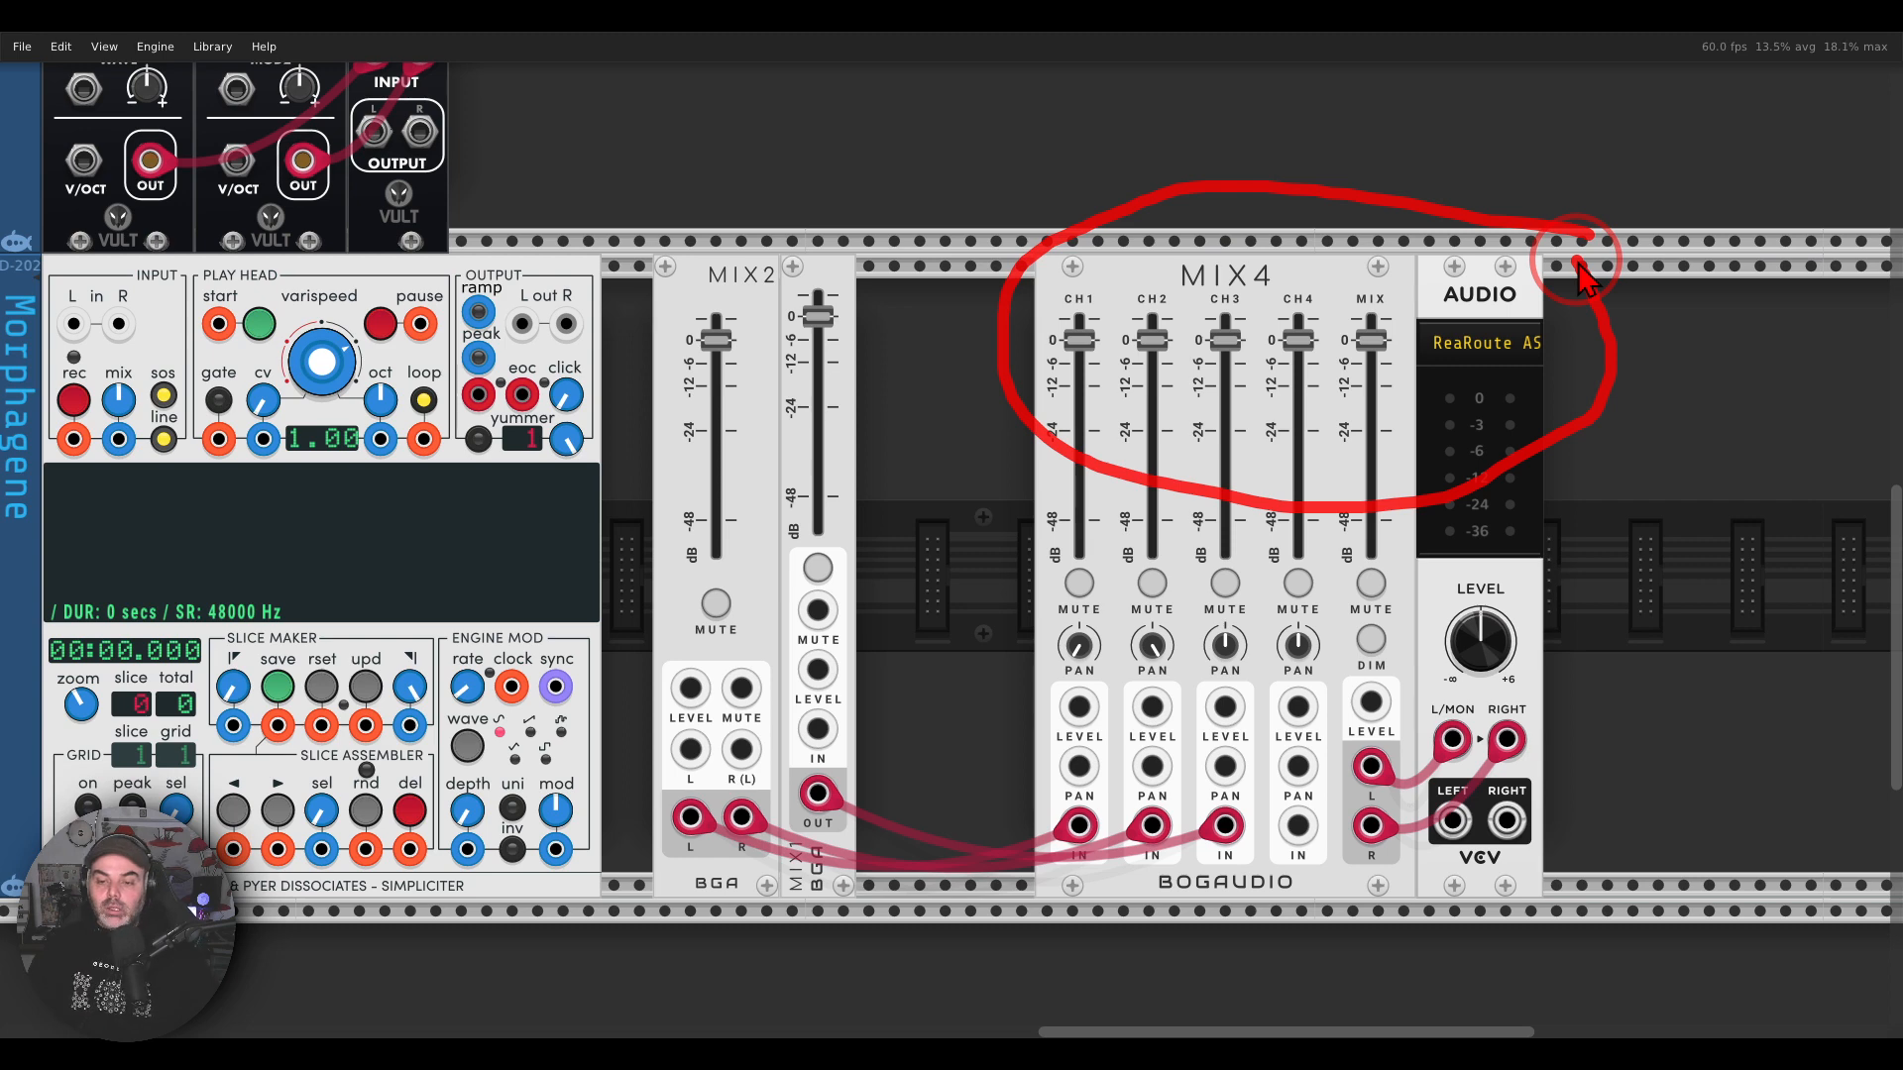
pyautogui.moveTo(1152, 603)
pyautogui.mouseDown()
pyautogui.moveTo(1025, 606)
pyautogui.moveTo(1143, 632)
pyautogui.mouseUp()
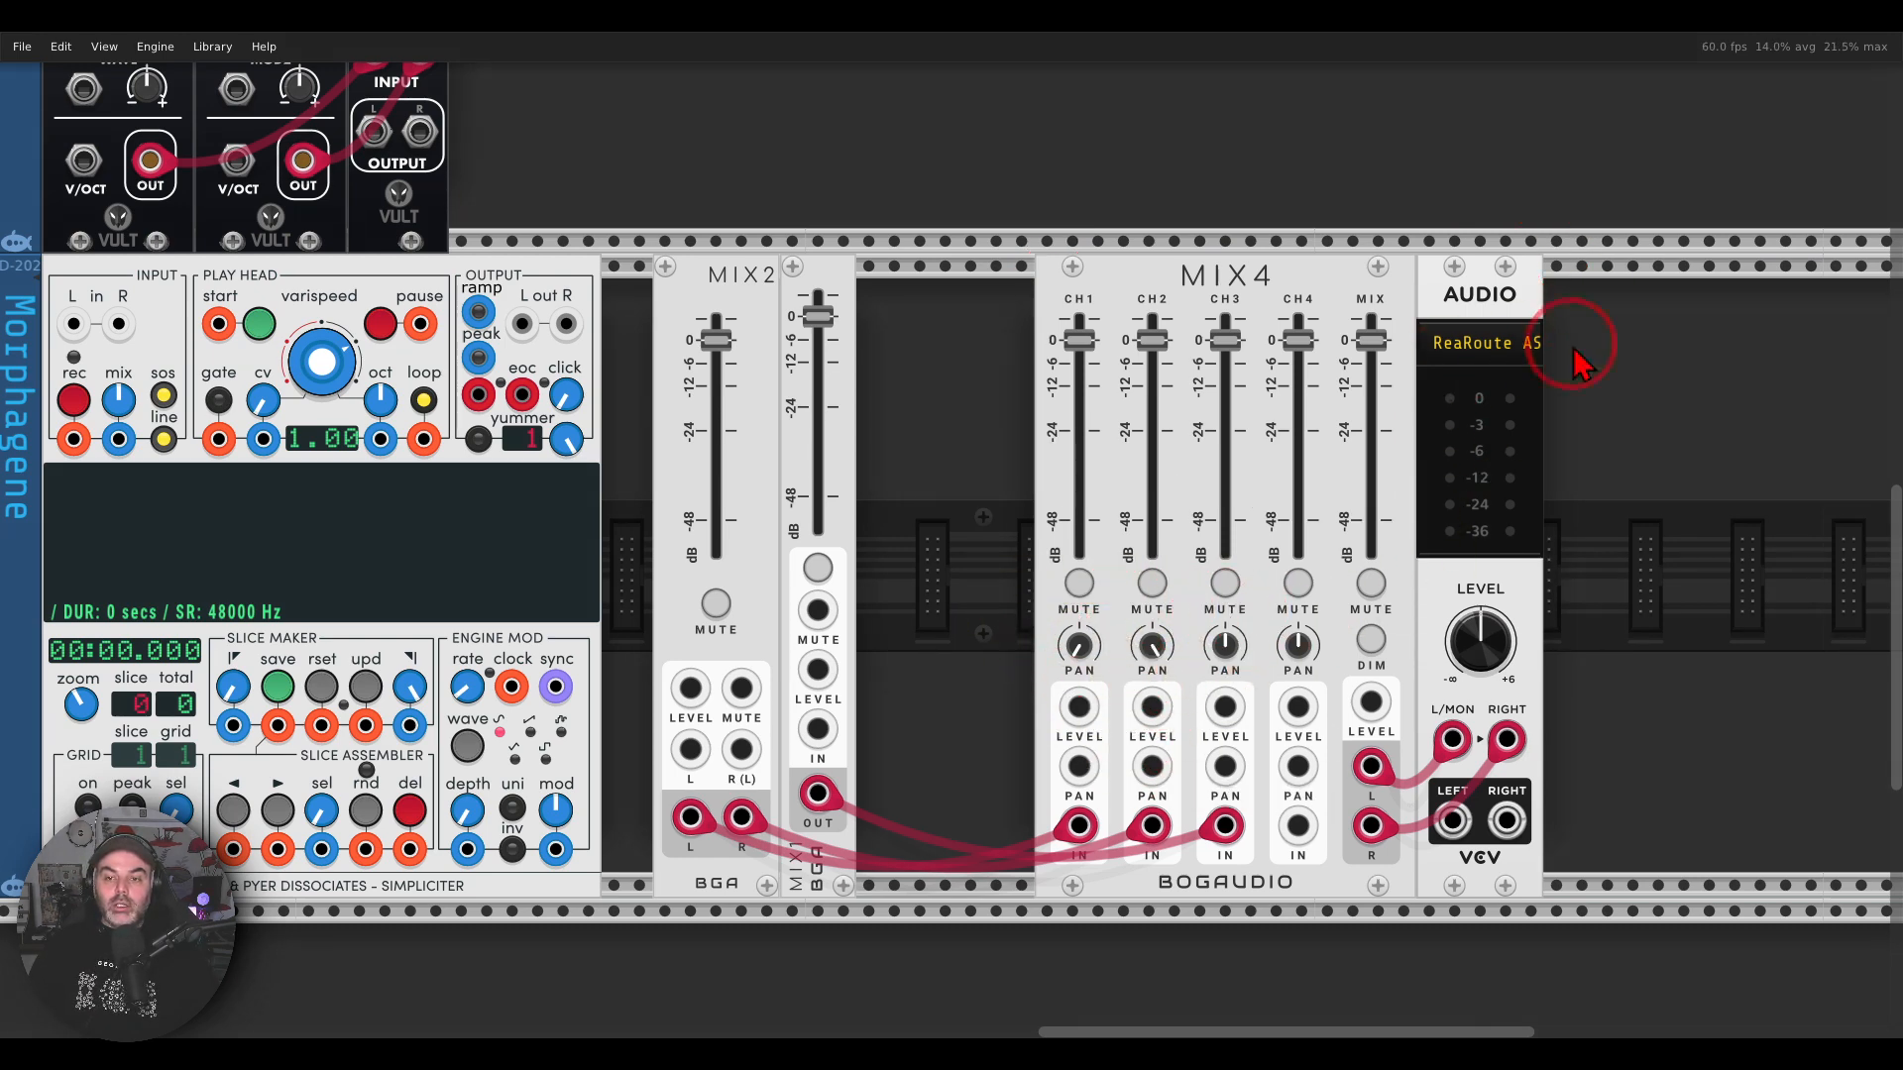
pyautogui.moveTo(1637, 300)
pyautogui.mouseDown()
pyautogui.moveTo(1005, 323)
pyautogui.moveTo(1677, 327)
pyautogui.mouseUp()
pyautogui.click(1194, 426)
# Step: Review the complete two-row virtual rack and compare it once more with the hardware photo
pyautogui.moveTo(1061, 434); pyautogui.dragTo(1902, 463)
pyautogui.scroll(-5, 1323, 294)
pyautogui.scroll(3, 1392, 411)
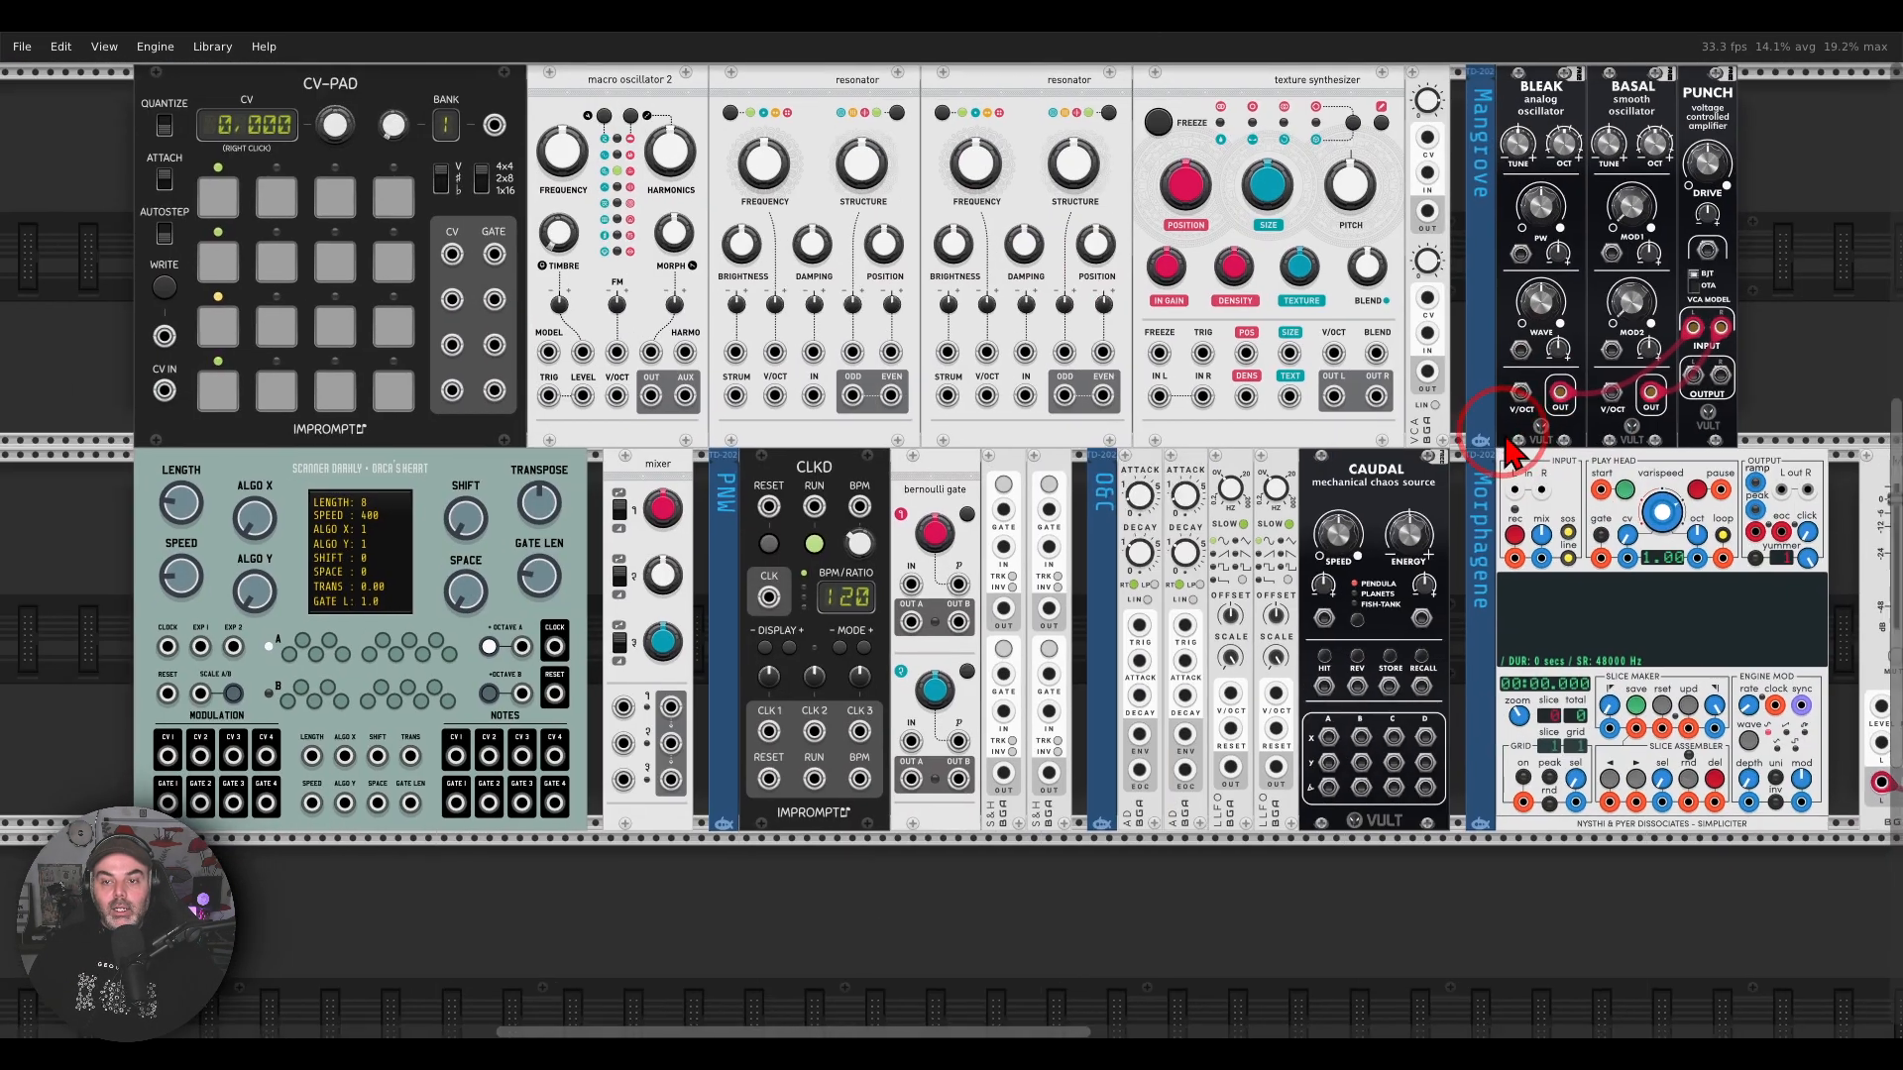
pyautogui.moveTo(1389, 398); pyautogui.dragTo(1398, 427)
pyautogui.scroll(-1, 1408, 436)
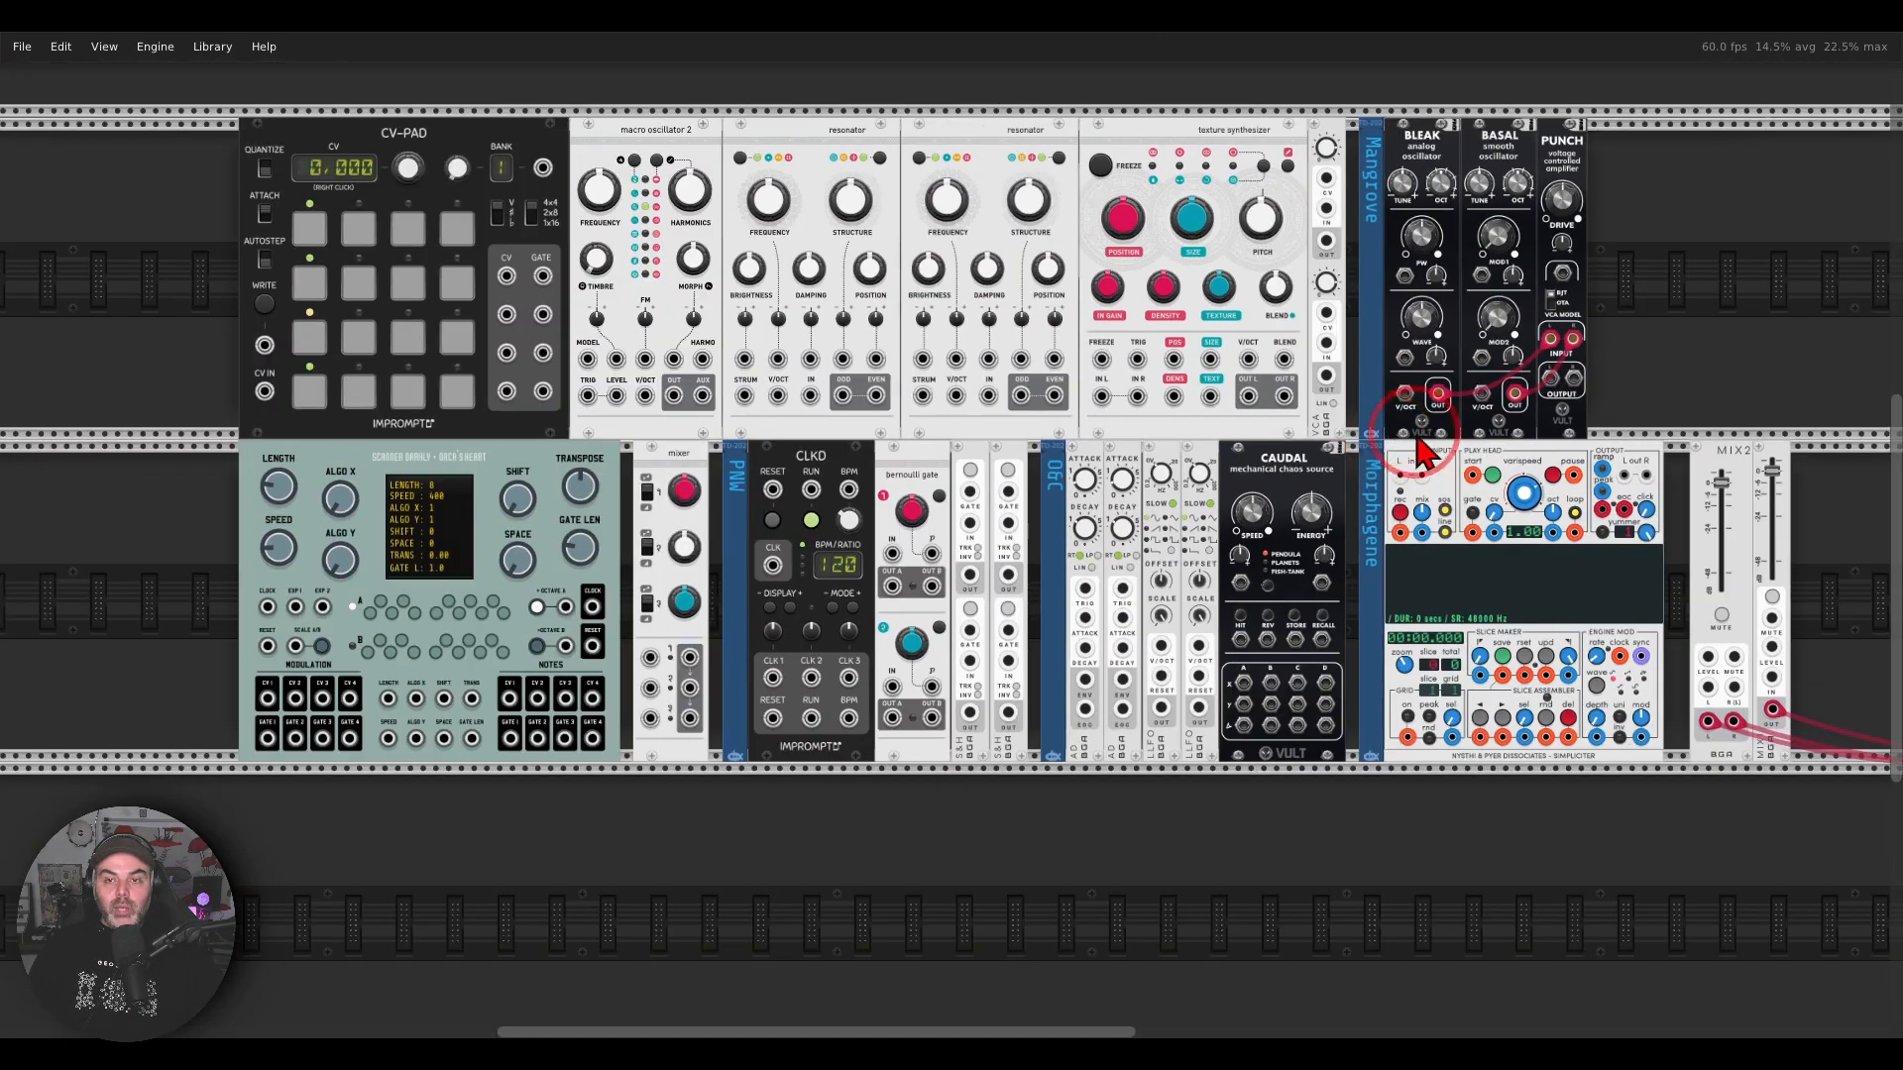
pyautogui.moveTo(1617, 342); pyautogui.dragTo(1563, 331)
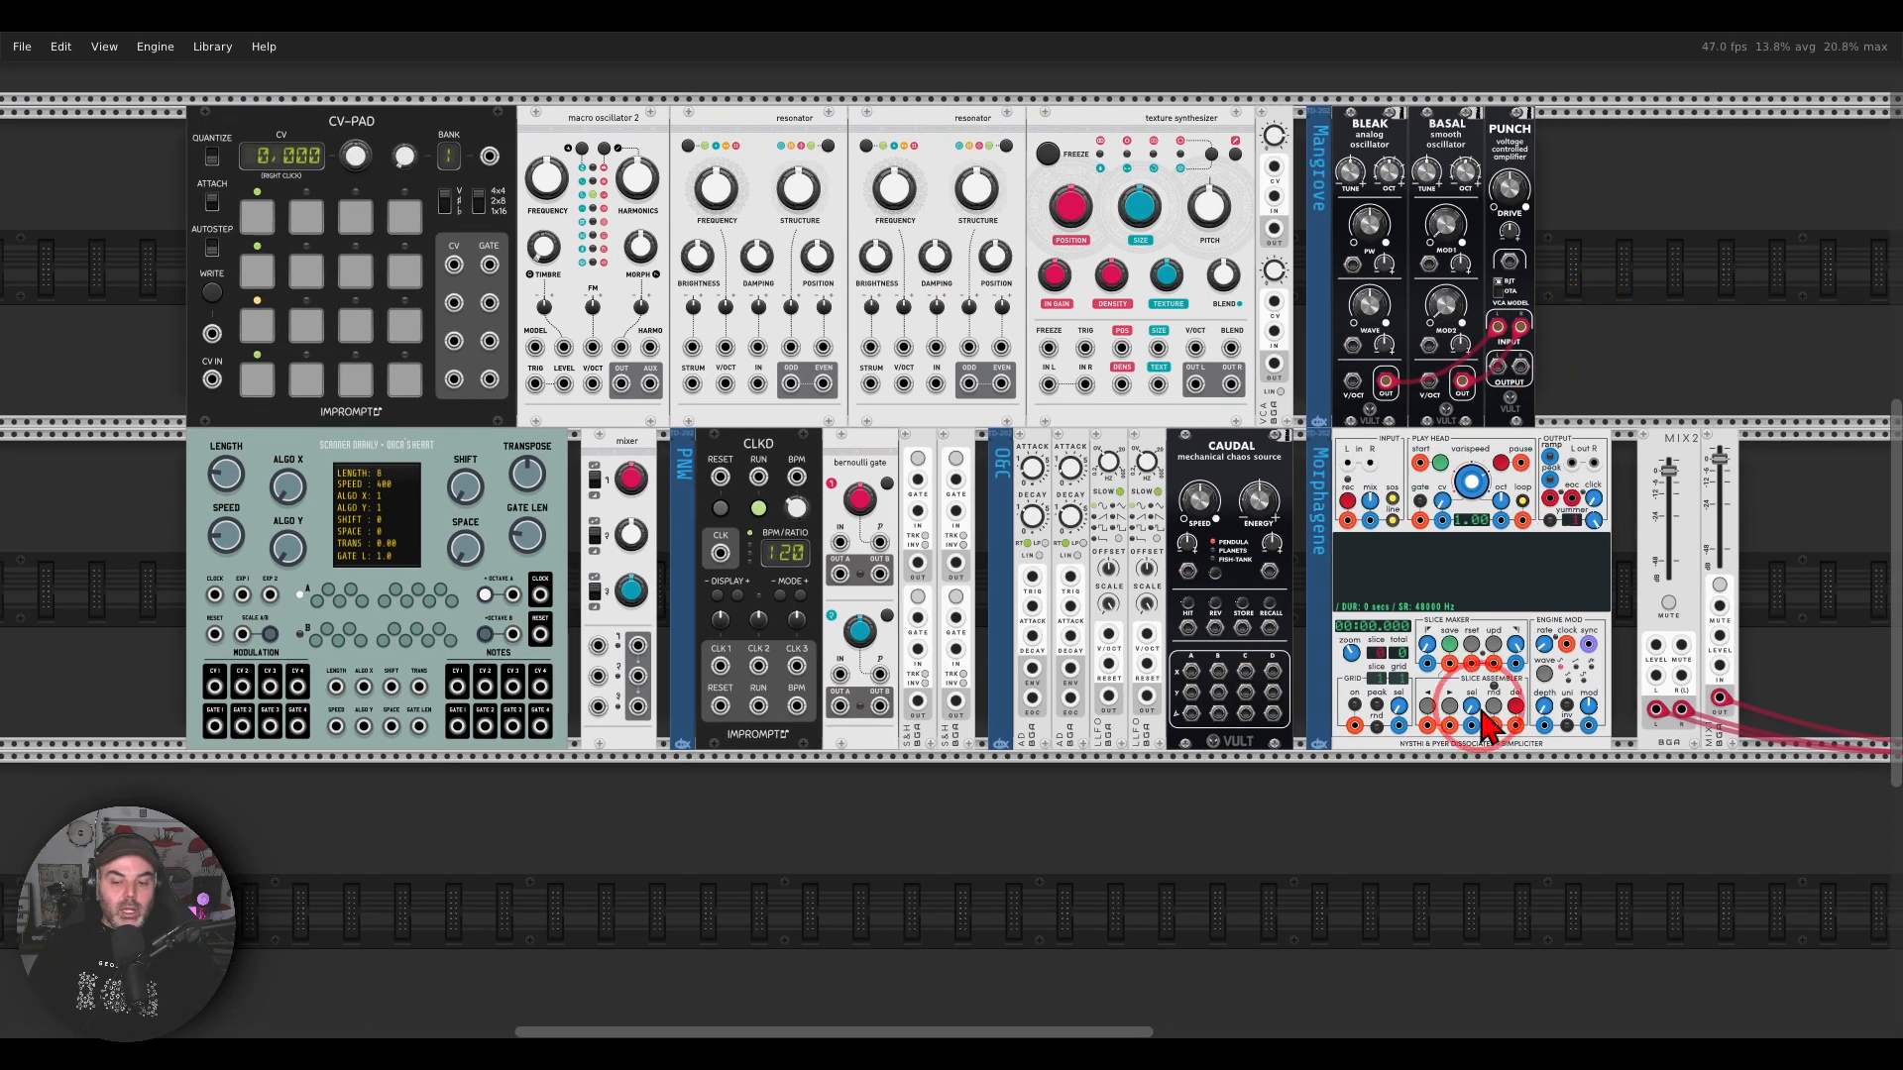
pyautogui.click(1417, 1041)
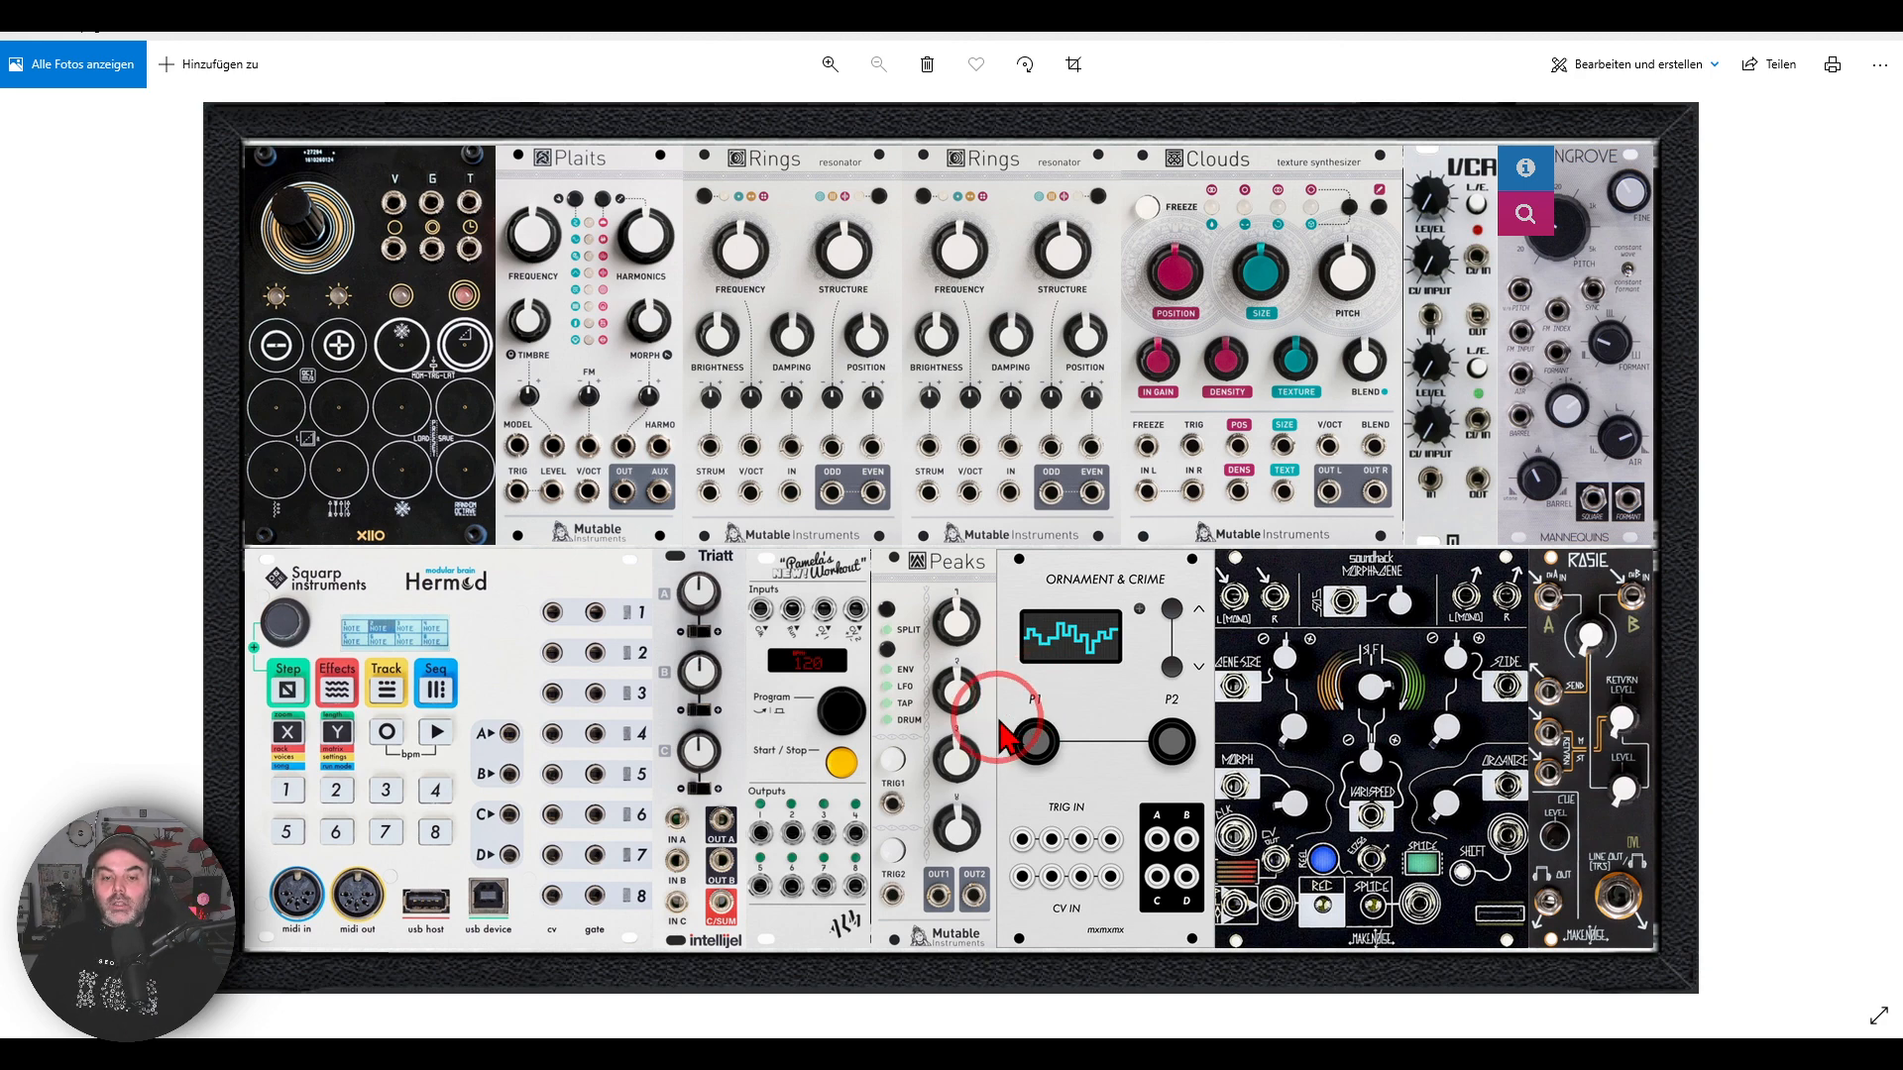
pyautogui.click(936, 1039)
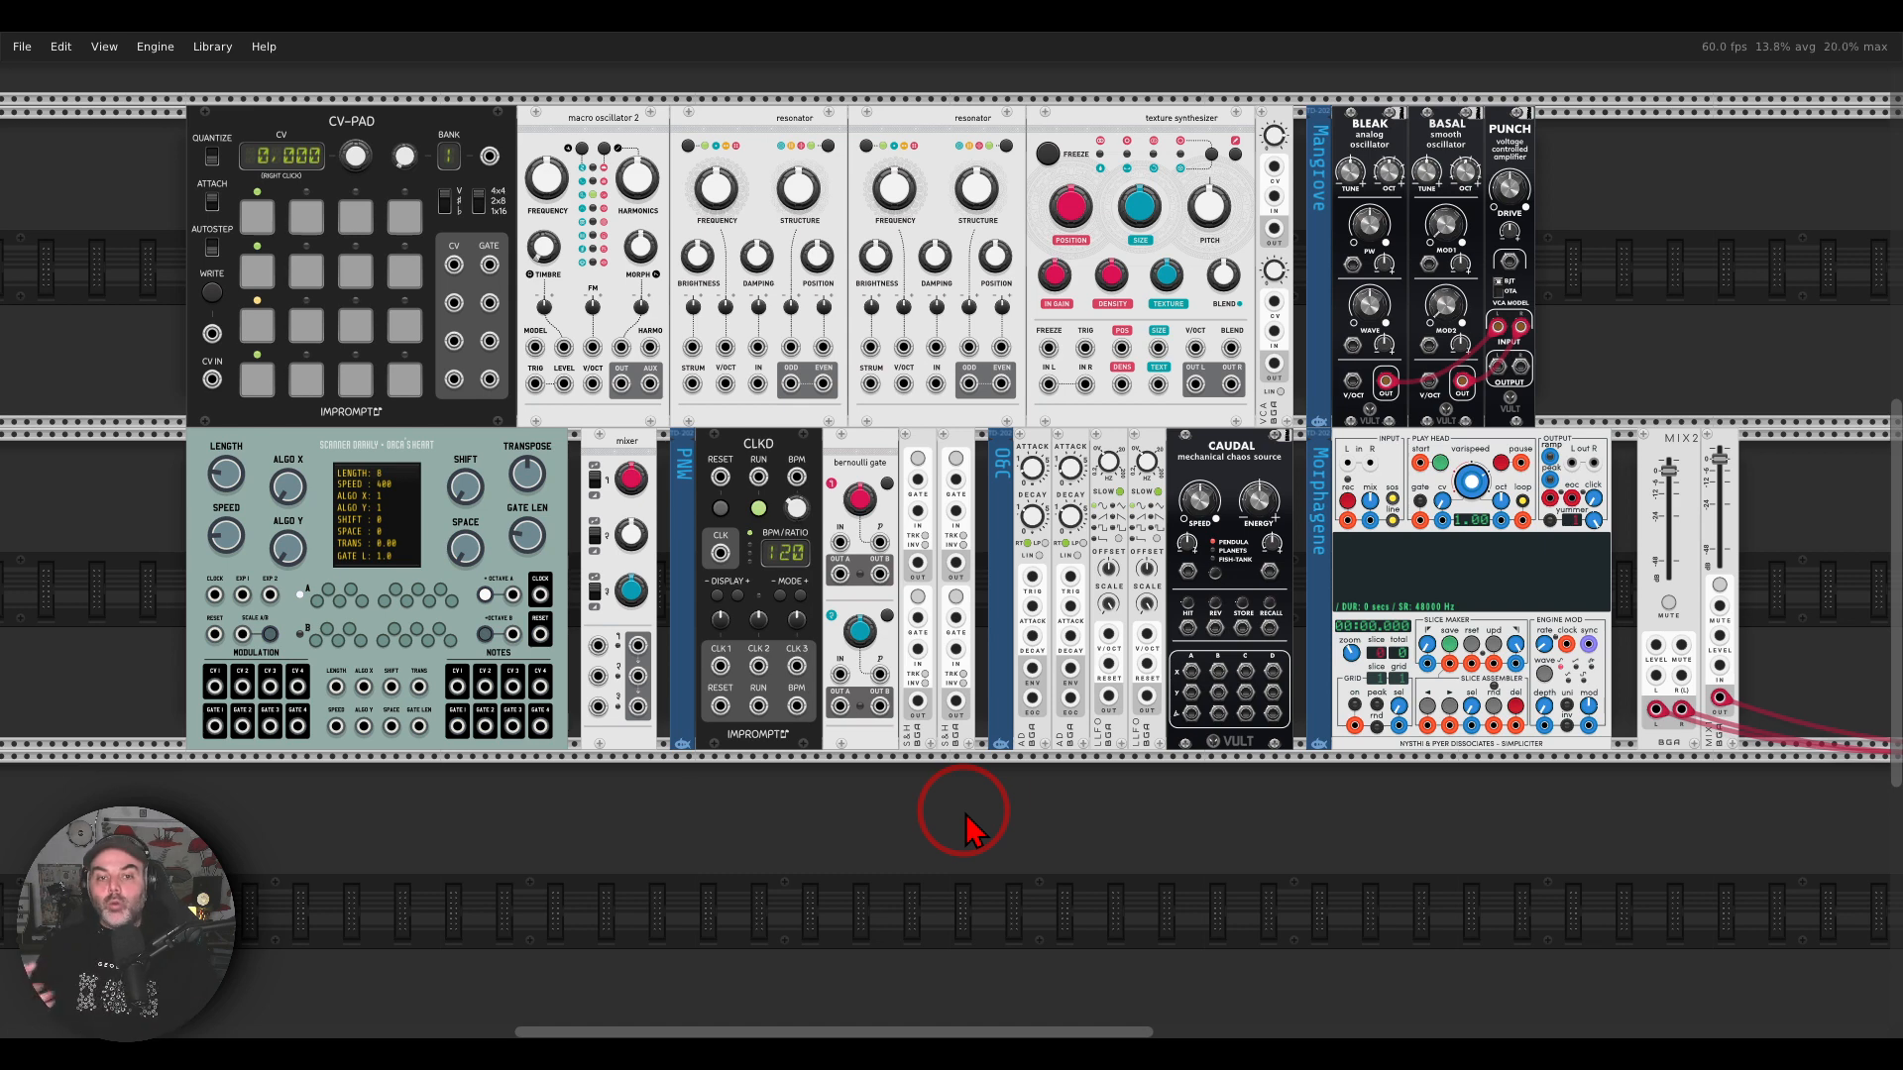
pyautogui.moveTo(966, 815); pyautogui.dragTo(981, 789)
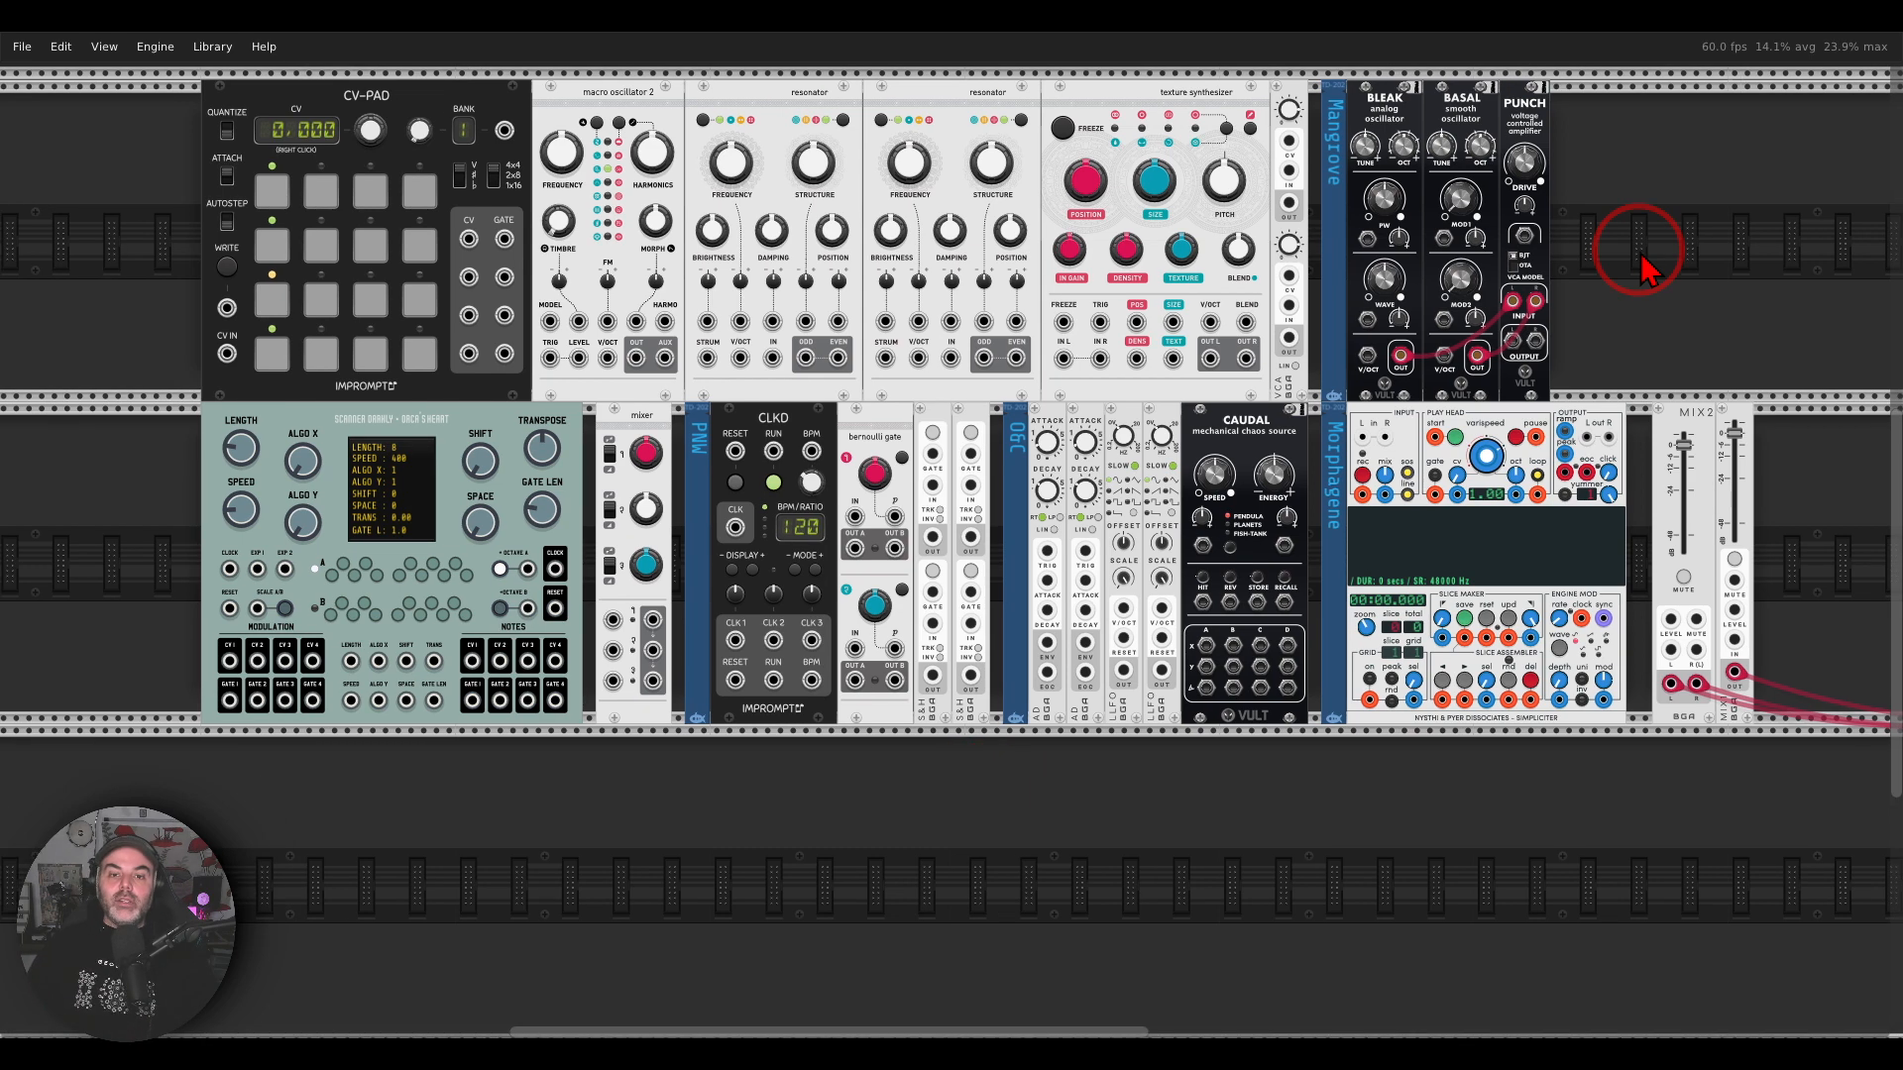
# Step: Patch yellow cables from Orca's Heart's note CV 1 and CV 2 outputs to the V/Oct inputs of the first and second resonators
pyautogui.moveTo(768, 727); pyautogui.dragTo(1115, 666)
pyautogui.press('ctrl')
pyautogui.scroll(4, 825, 585)
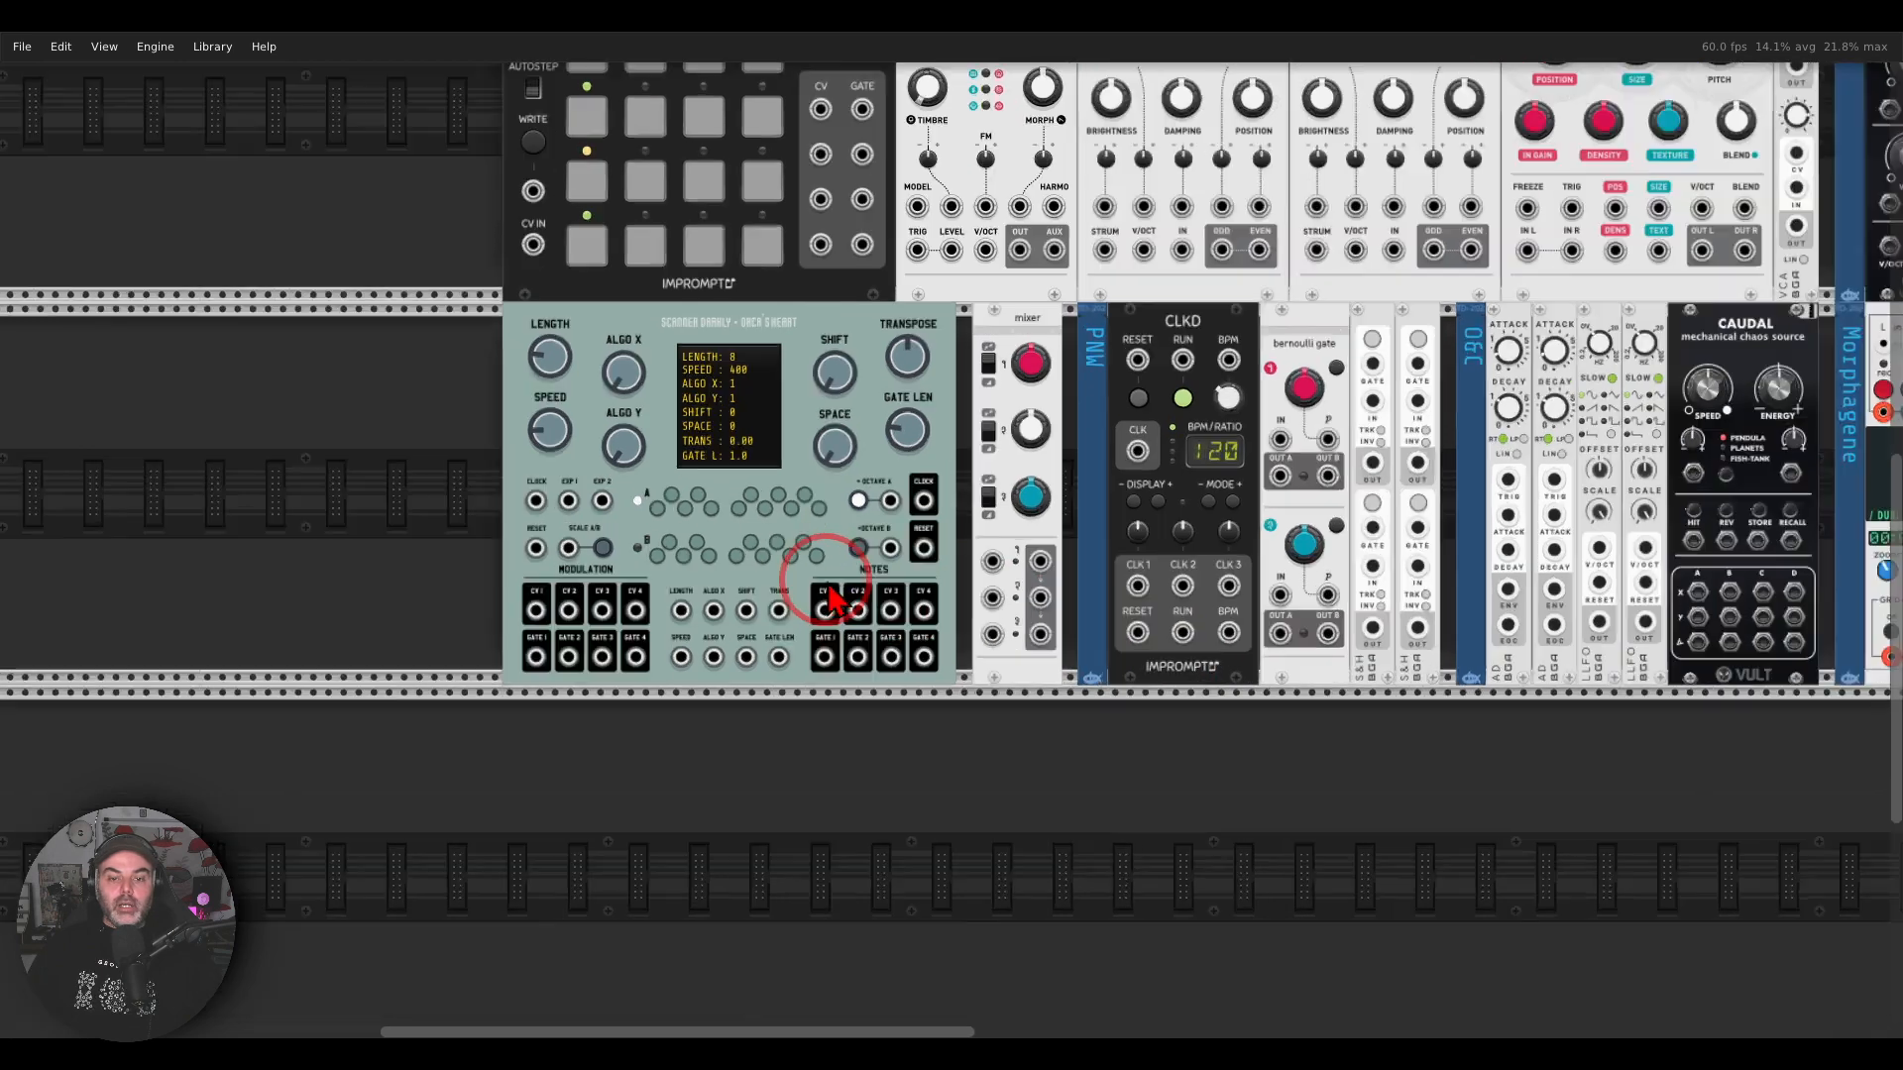
pyautogui.moveTo(840, 537); pyautogui.dragTo(863, 525)
pyautogui.moveTo(1038, 557)
pyautogui.mouseDown()
pyautogui.moveTo(777, 656)
pyautogui.moveTo(1060, 674)
pyautogui.moveTo(1036, 518)
pyautogui.moveTo(717, 598)
pyautogui.mouseUp()
pyautogui.press('Escape')
pyautogui.scroll(-2, 954, 523)
pyautogui.rightClick(535, 694)
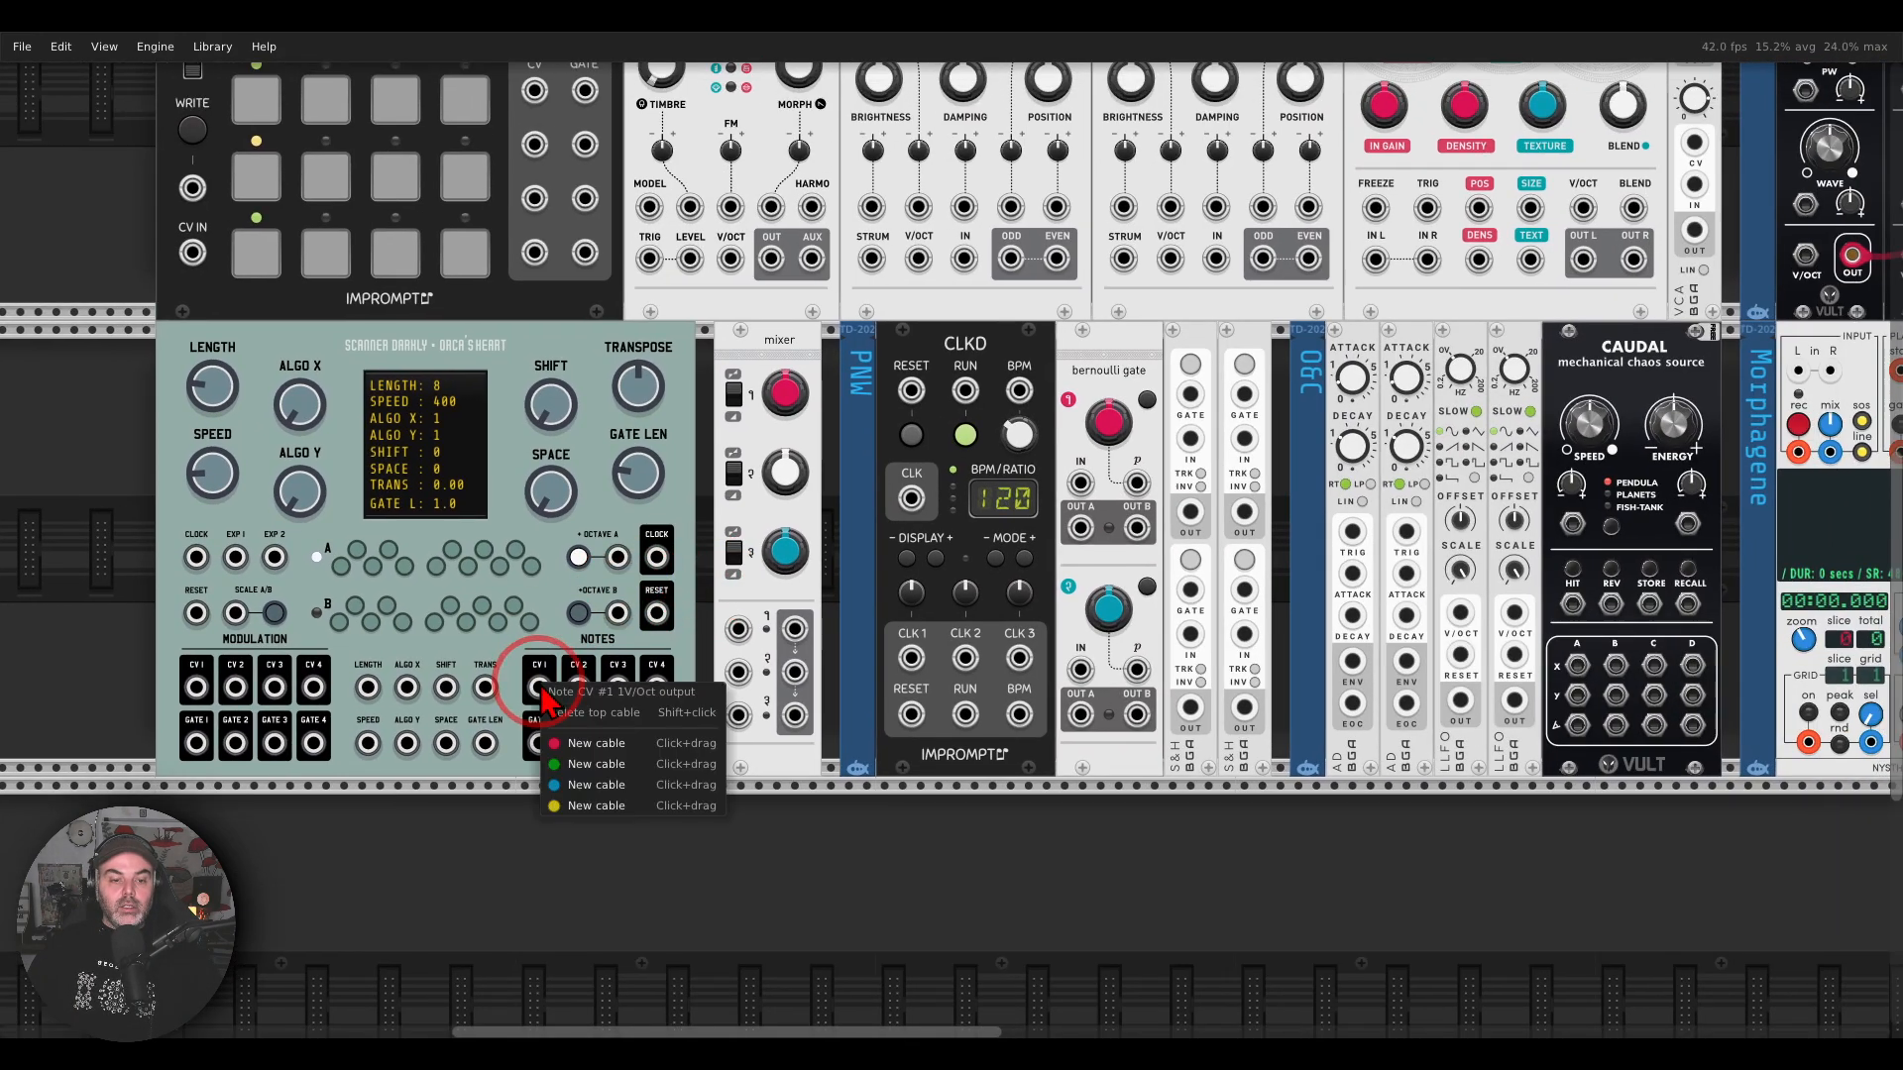
pyautogui.moveTo(555, 801); pyautogui.dragTo(918, 259)
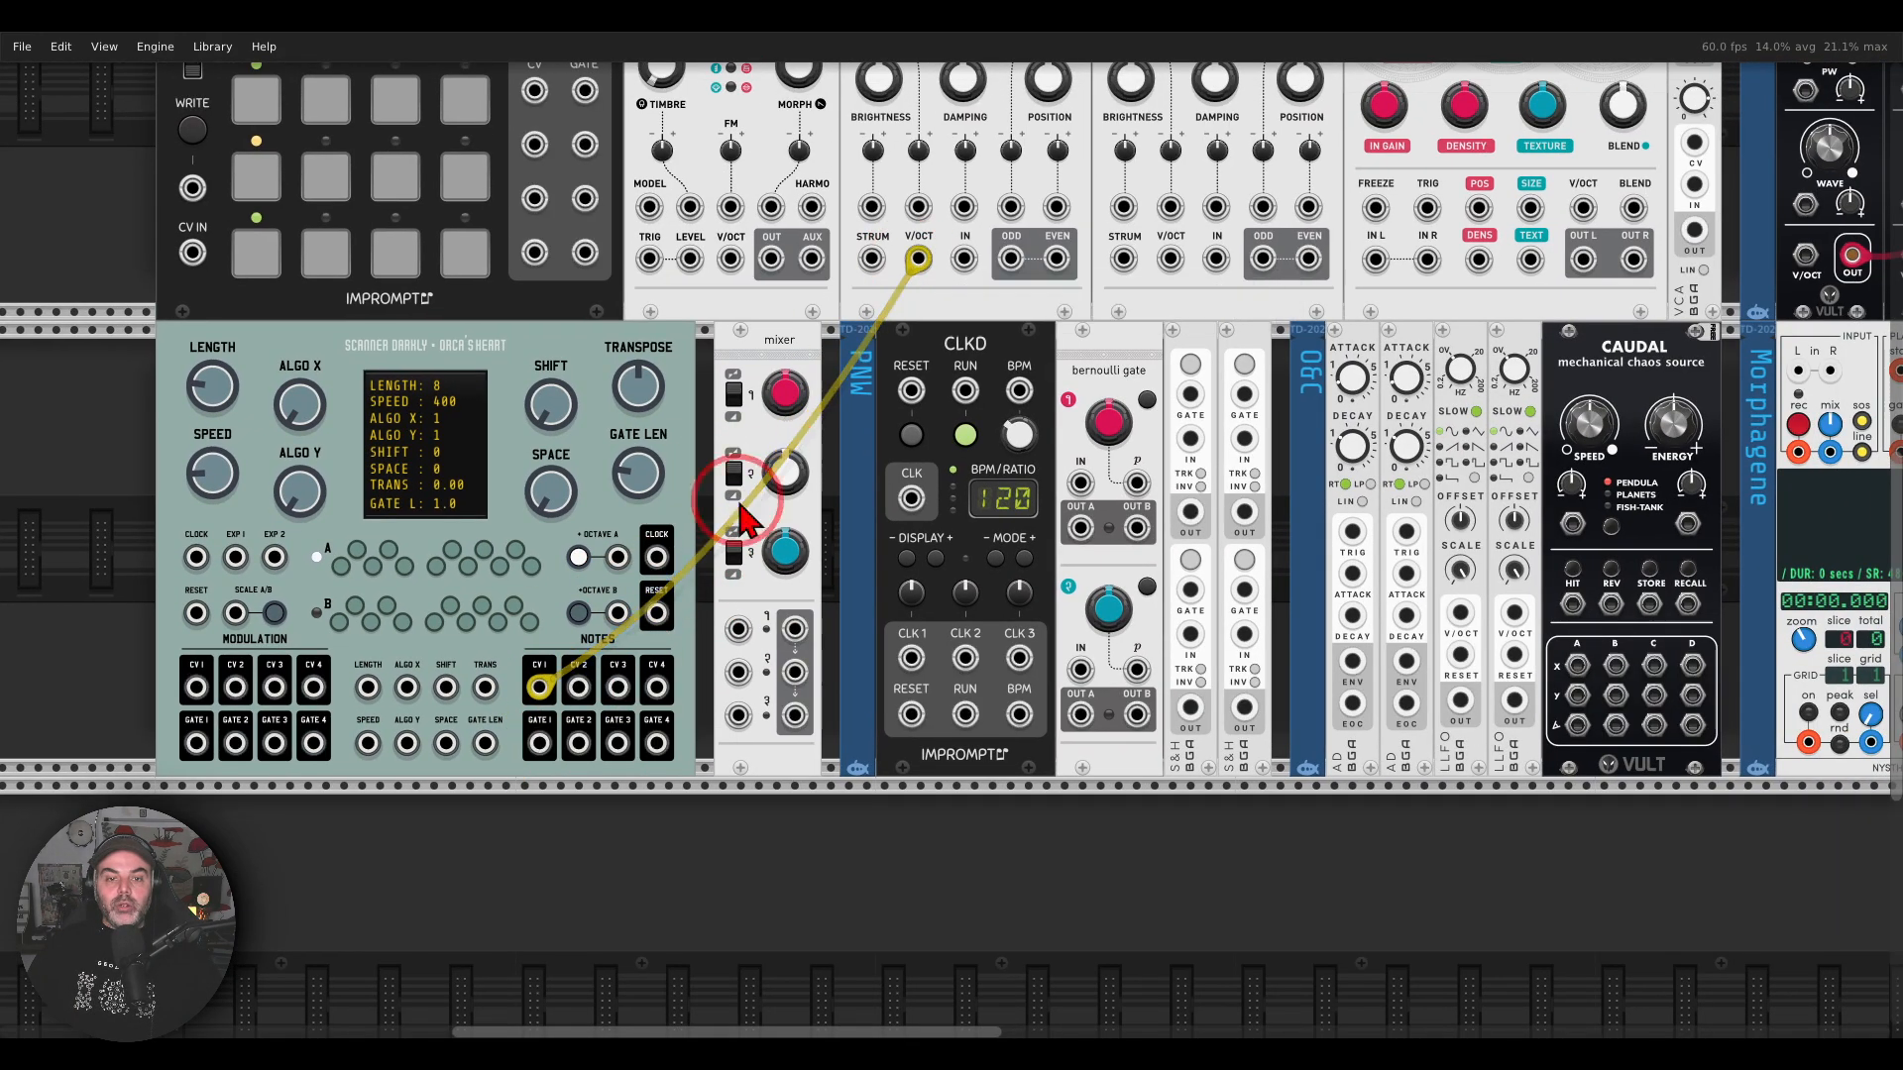
pyautogui.rightClick(581, 690)
pyautogui.moveTo(608, 819); pyautogui.dragTo(1048, 520)
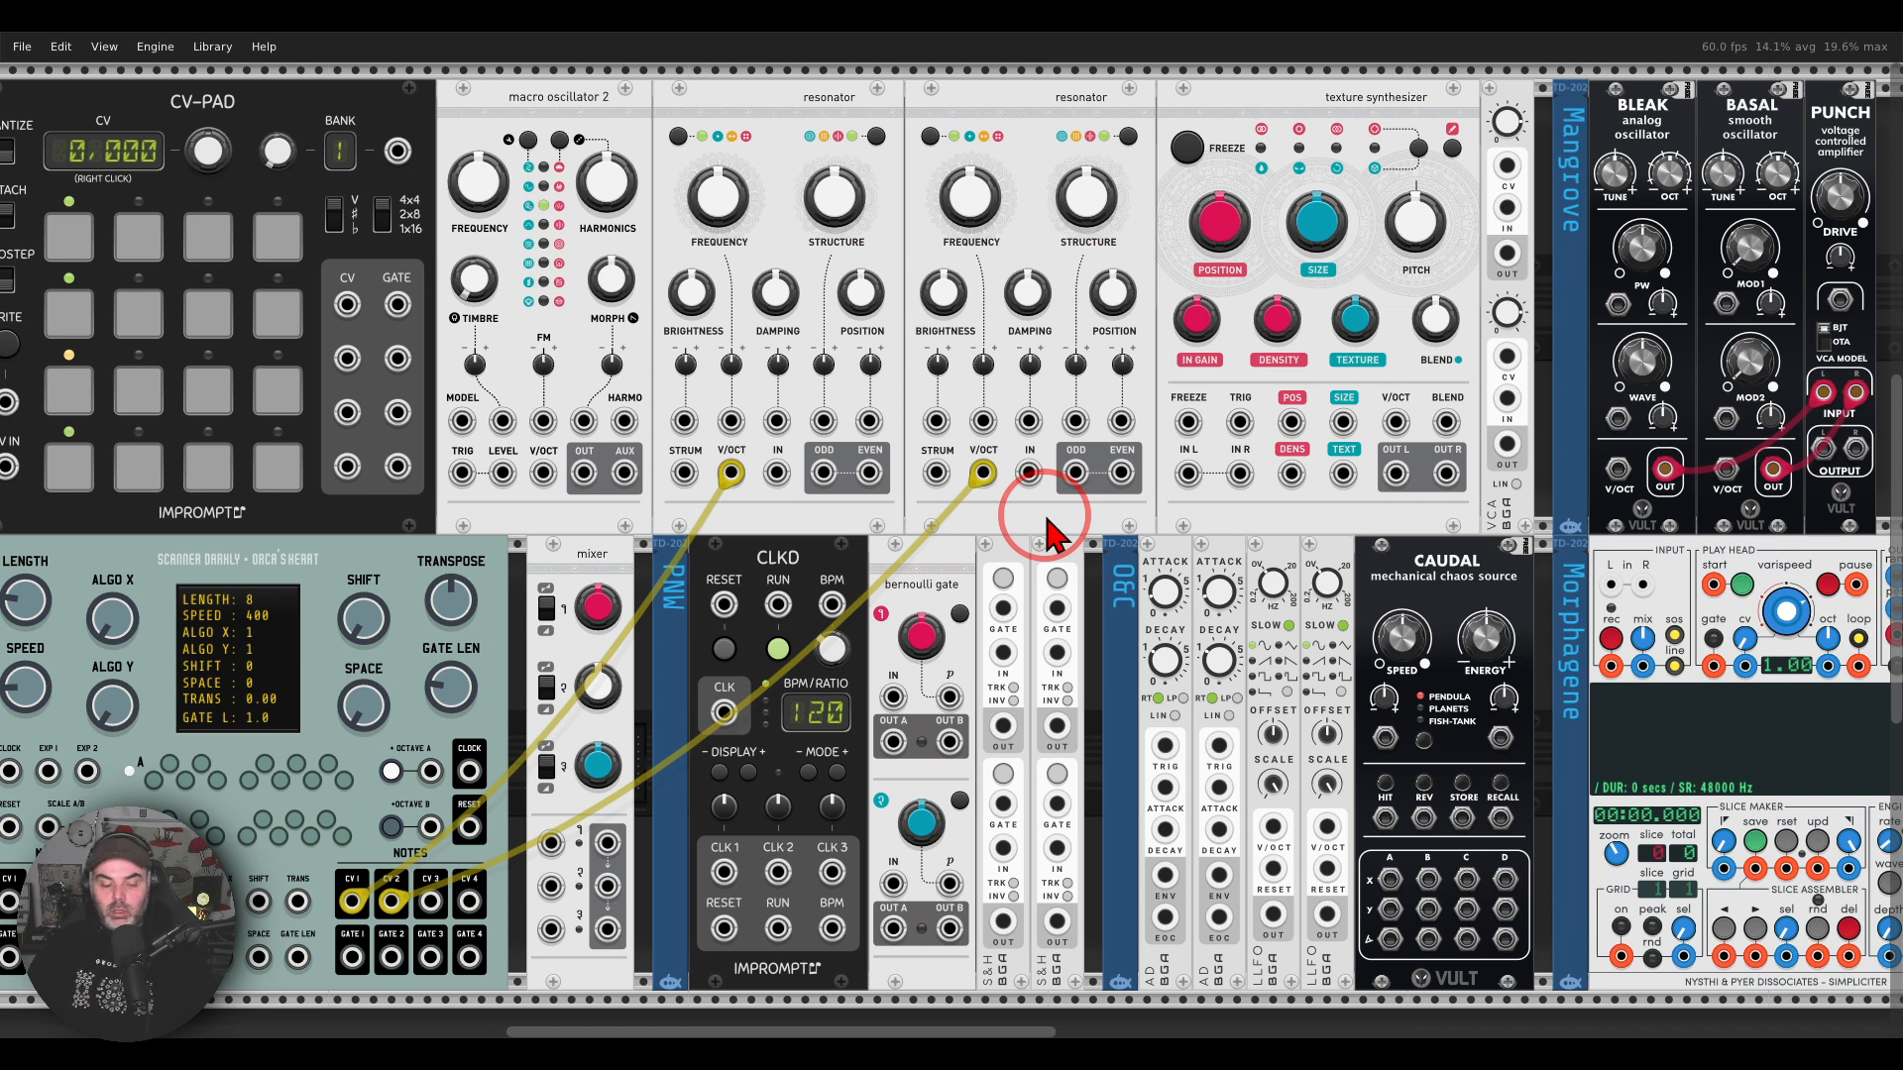
# Step: Patch red cables from the two resonators' Odd outputs to the texture synthesizer's In L and In R
pyautogui.rightClick(820, 475)
pyautogui.moveTo(838, 542); pyautogui.dragTo(1187, 473)
pyautogui.rightClick(1075, 472)
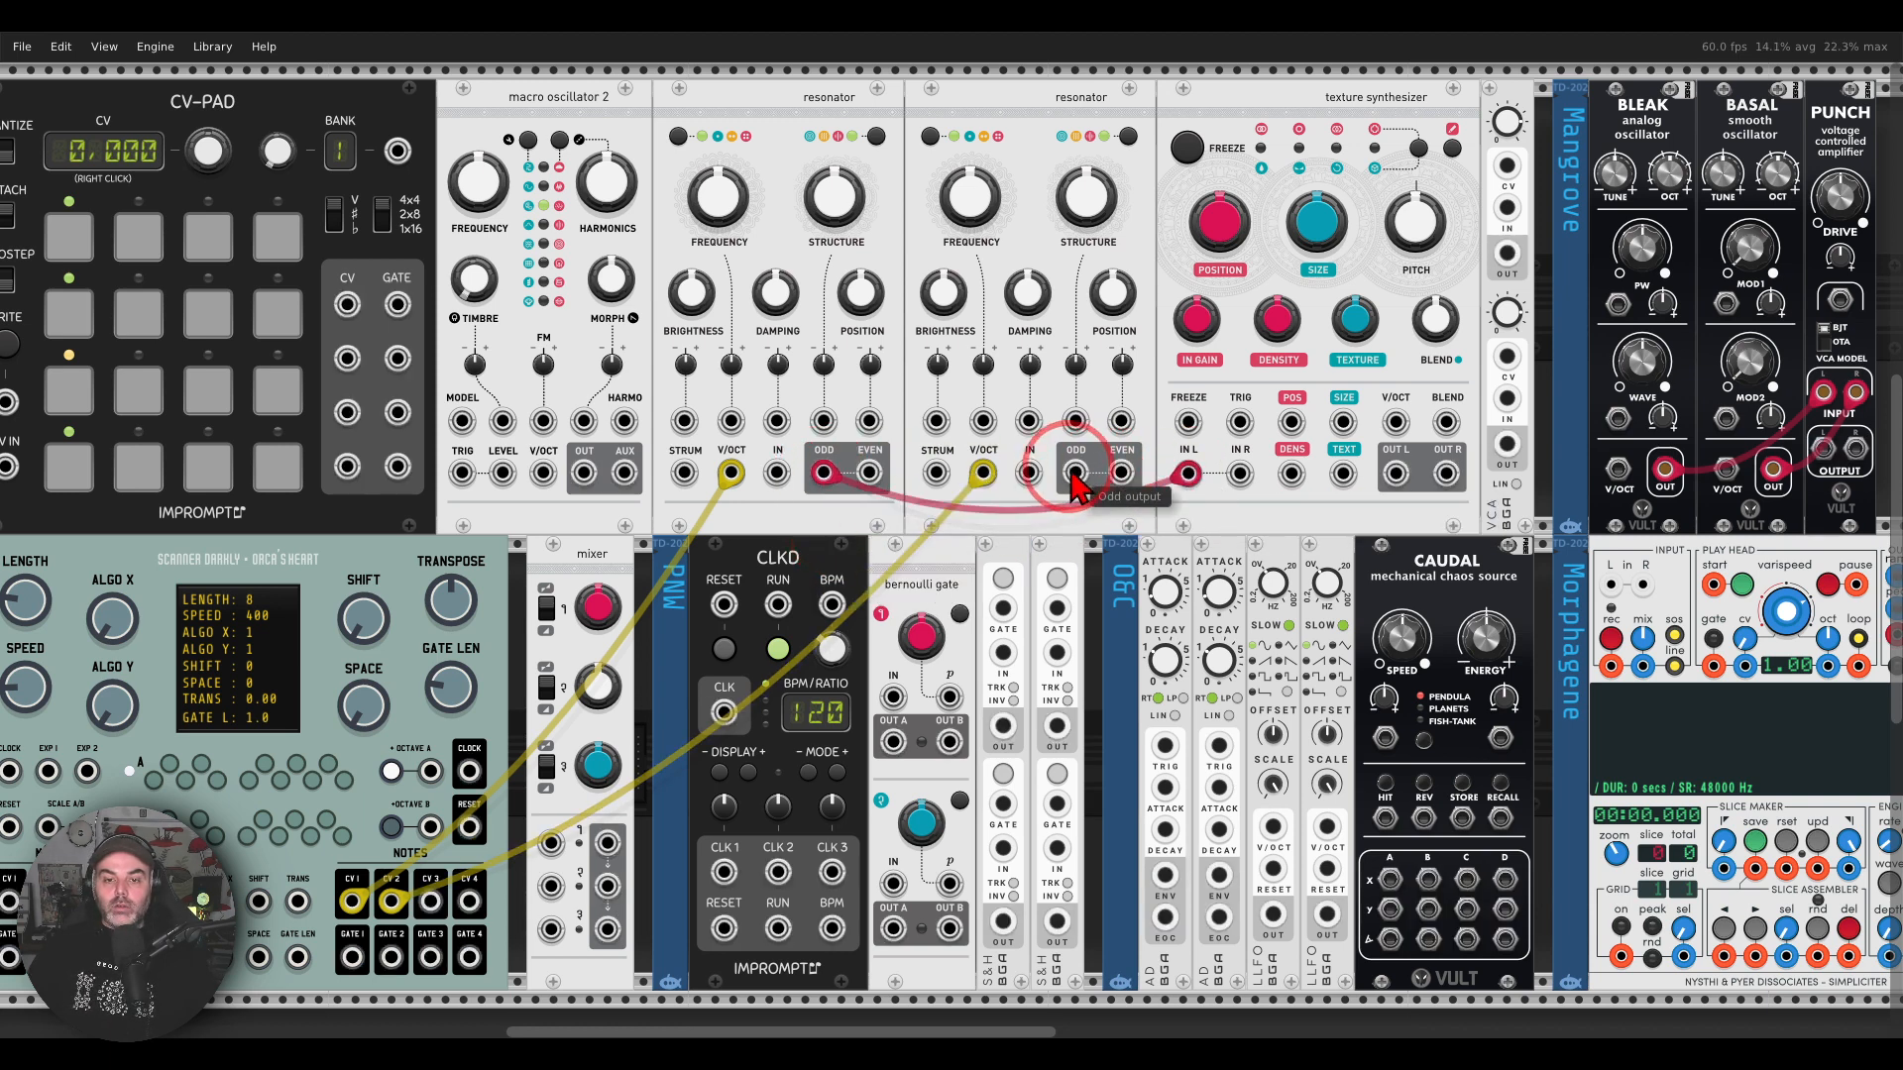
pyautogui.moveTo(1093, 535); pyautogui.dragTo(1240, 474)
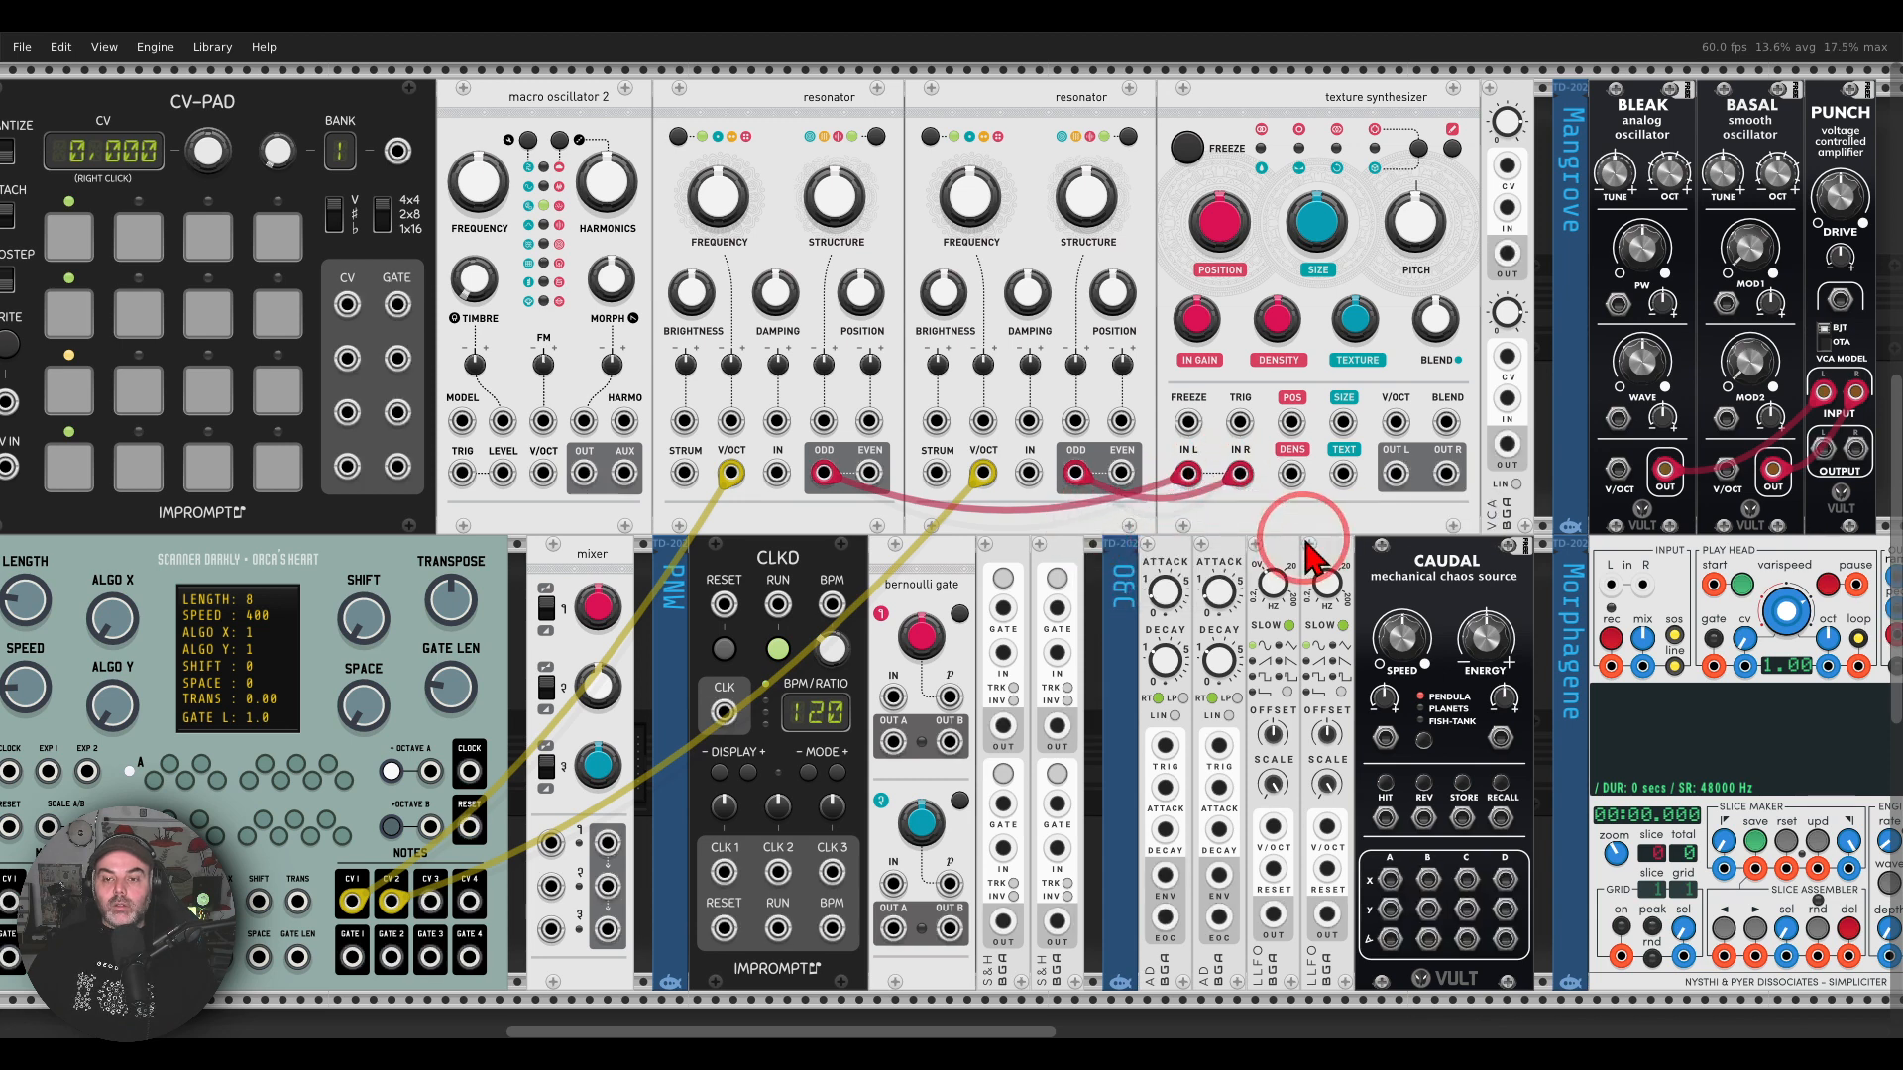
# Step: Patch the texture synthesizer's Out L and Out R to the left and right inputs of the MIX2 module
pyautogui.moveTo(1307, 545); pyautogui.dragTo(755, 488)
pyautogui.rightClick(860, 426)
pyautogui.moveTo(877, 486); pyautogui.dragTo(1496, 828)
pyautogui.rightClick(895, 417)
pyautogui.moveTo(917, 477); pyautogui.dragTo(1531, 828)
pyautogui.moveTo(446, 509); pyautogui.dragTo(1468, 397)
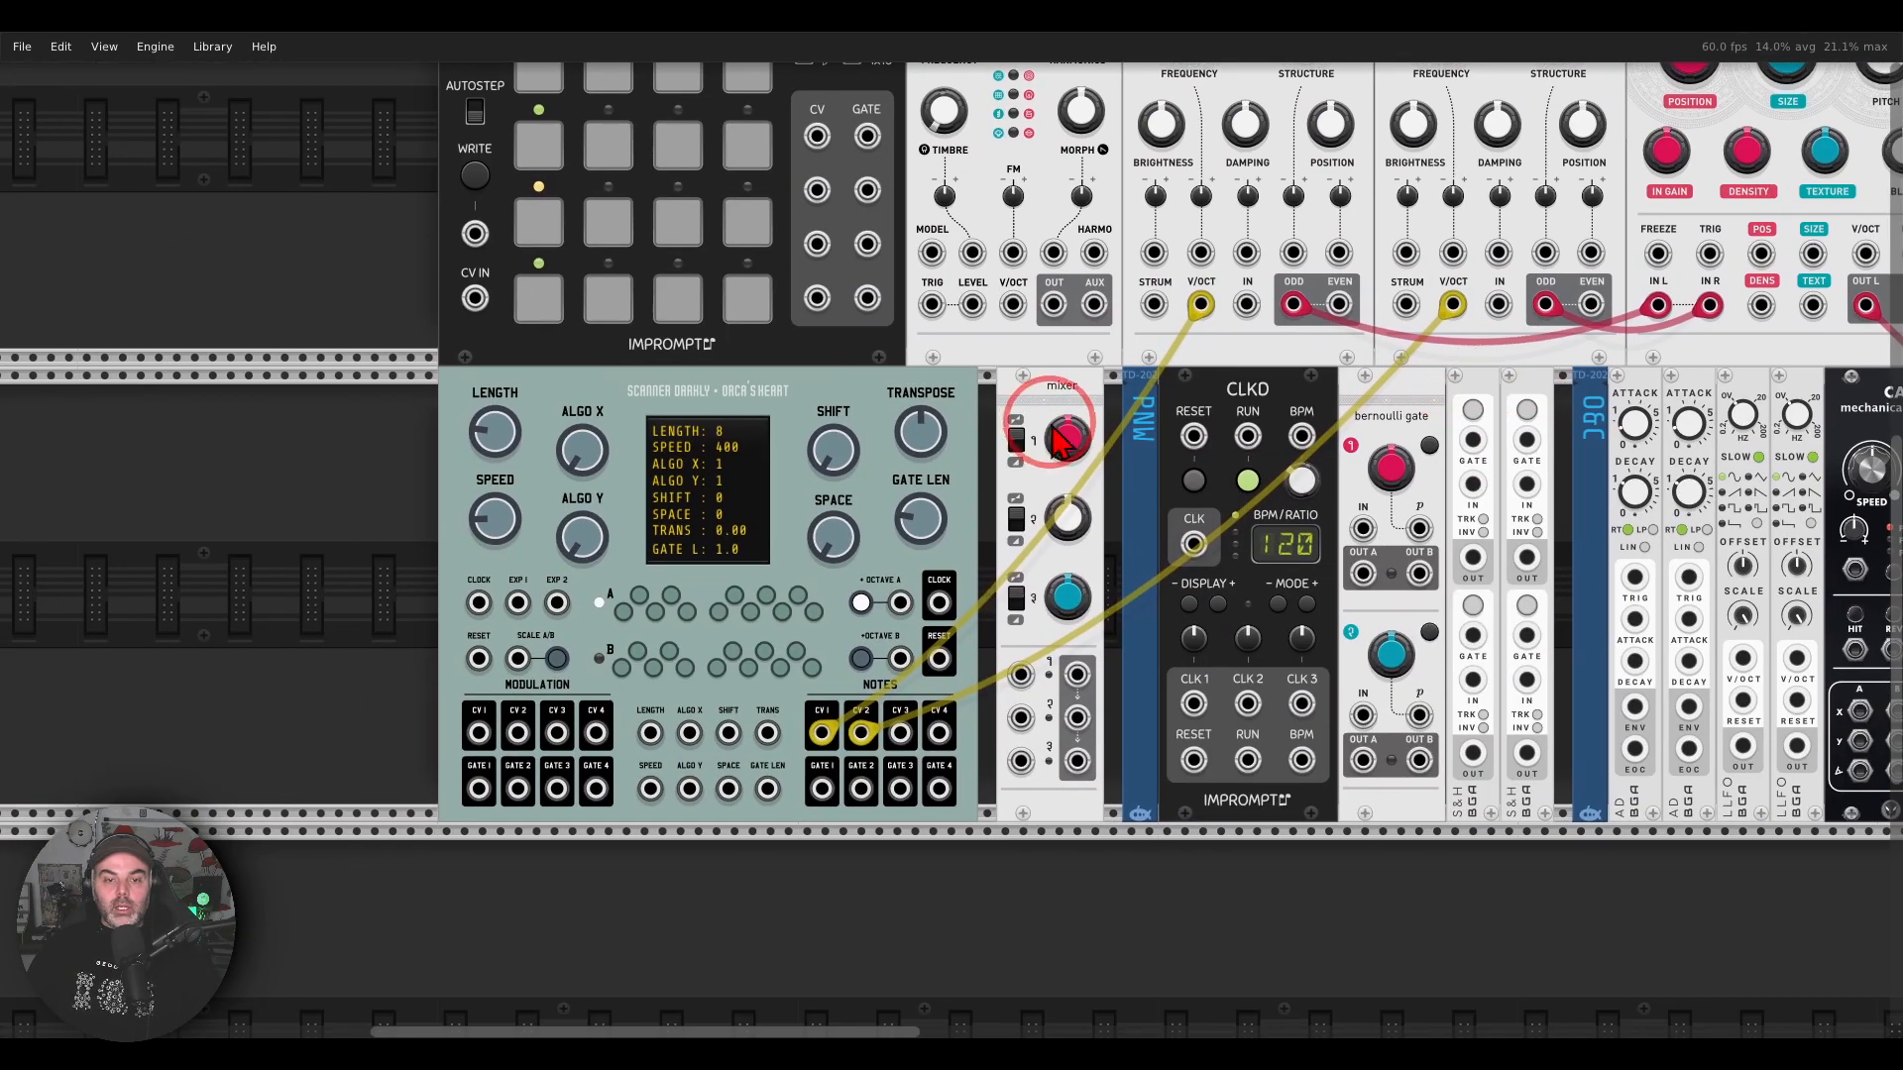
# Step: Enable the notes C, D# and G in scale A on Orca's Heart
pyautogui.moveTo(1044, 416); pyautogui.dragTo(1100, 341)
pyautogui.scroll(1, 860, 470)
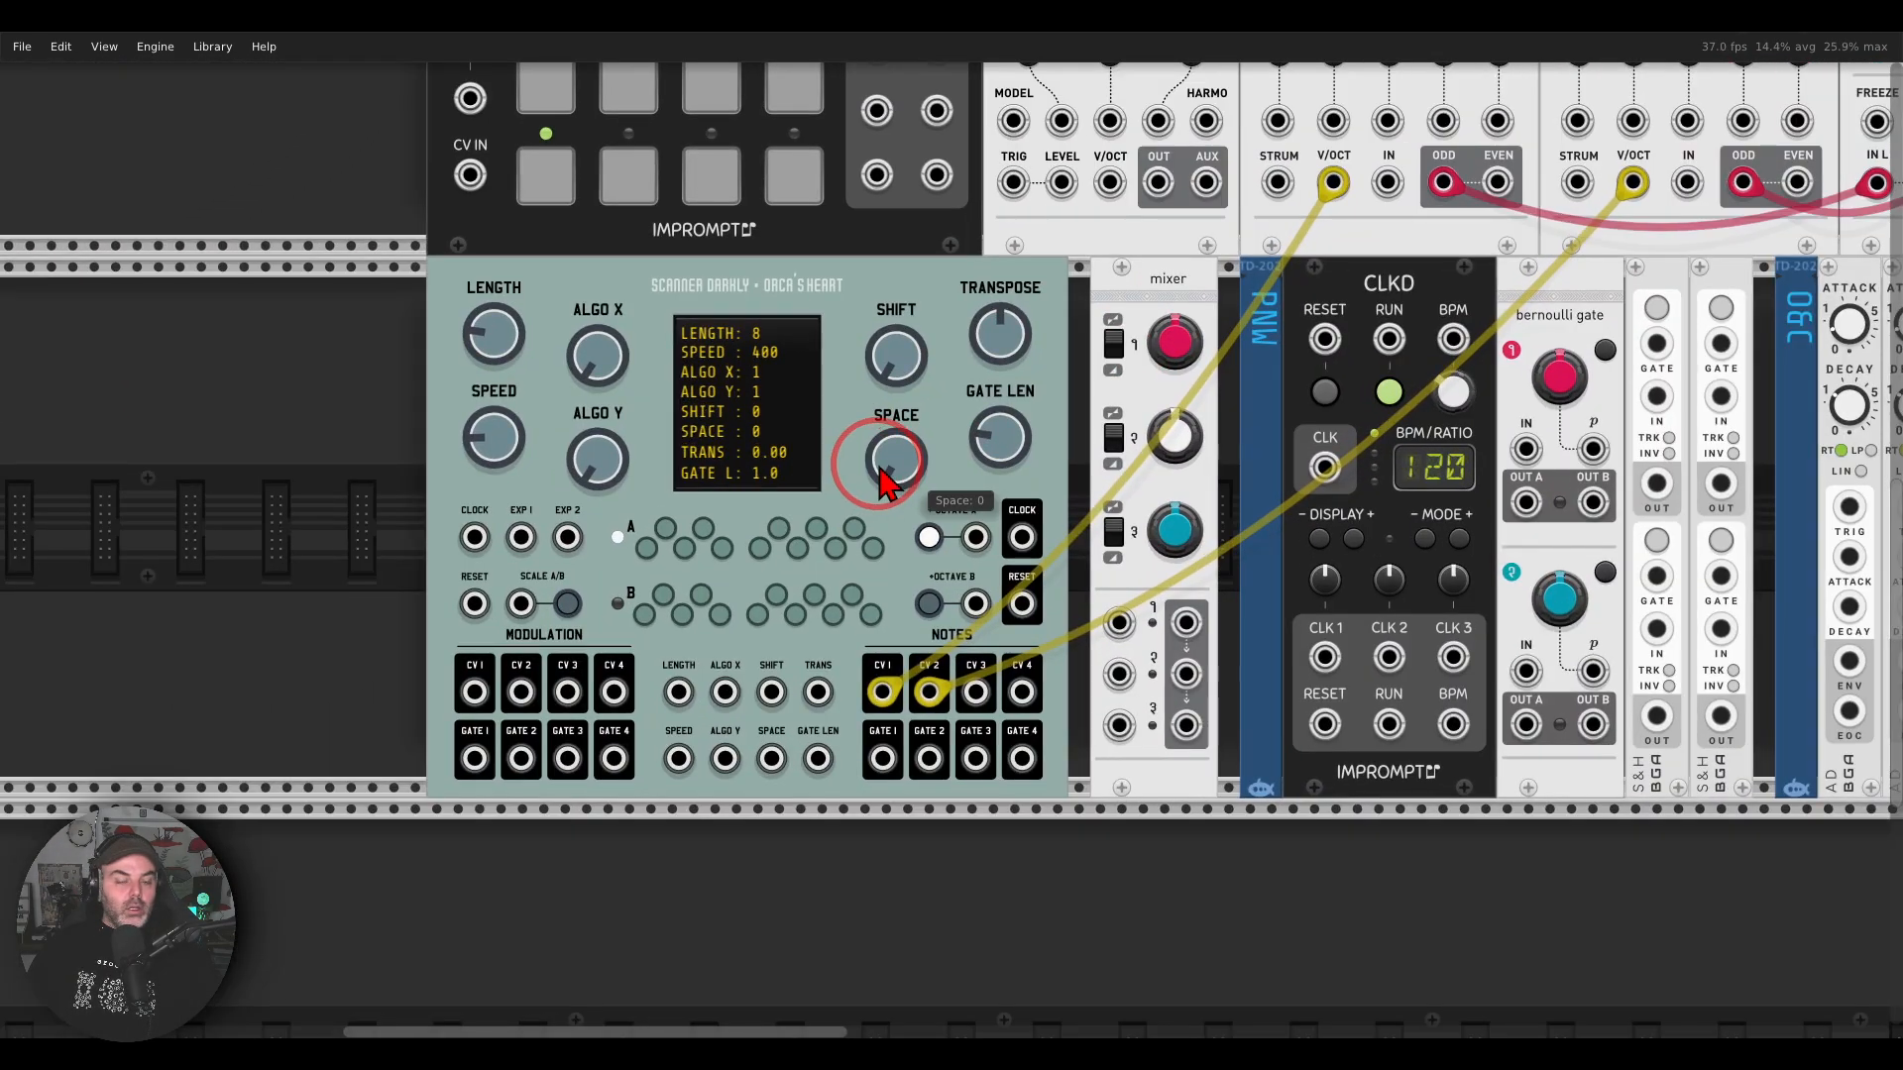
pyautogui.scroll(2, 902, 445)
pyautogui.moveTo(1024, 382); pyautogui.dragTo(1030, 374)
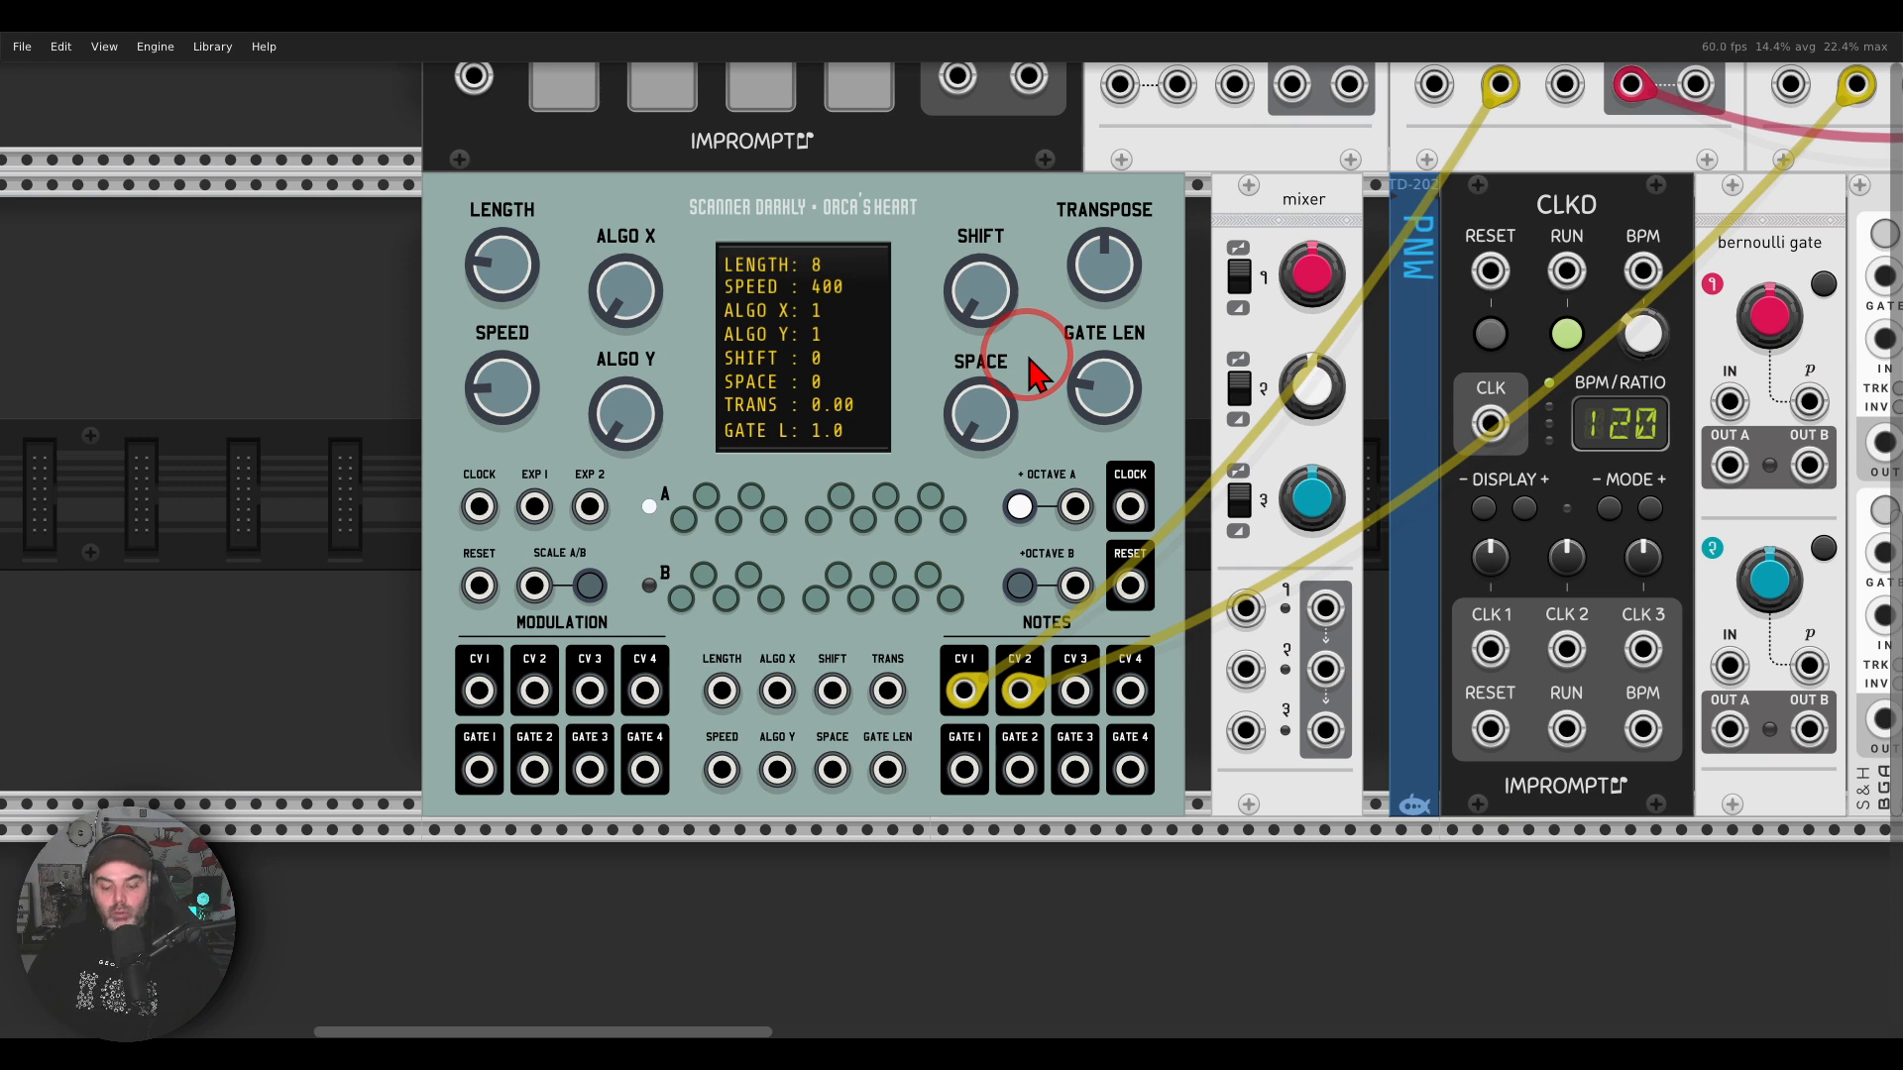
pyautogui.moveTo(942, 433)
pyautogui.mouseDown()
pyautogui.moveTo(723, 692)
pyautogui.moveTo(1021, 505)
pyautogui.moveTo(958, 449)
pyautogui.mouseUp()
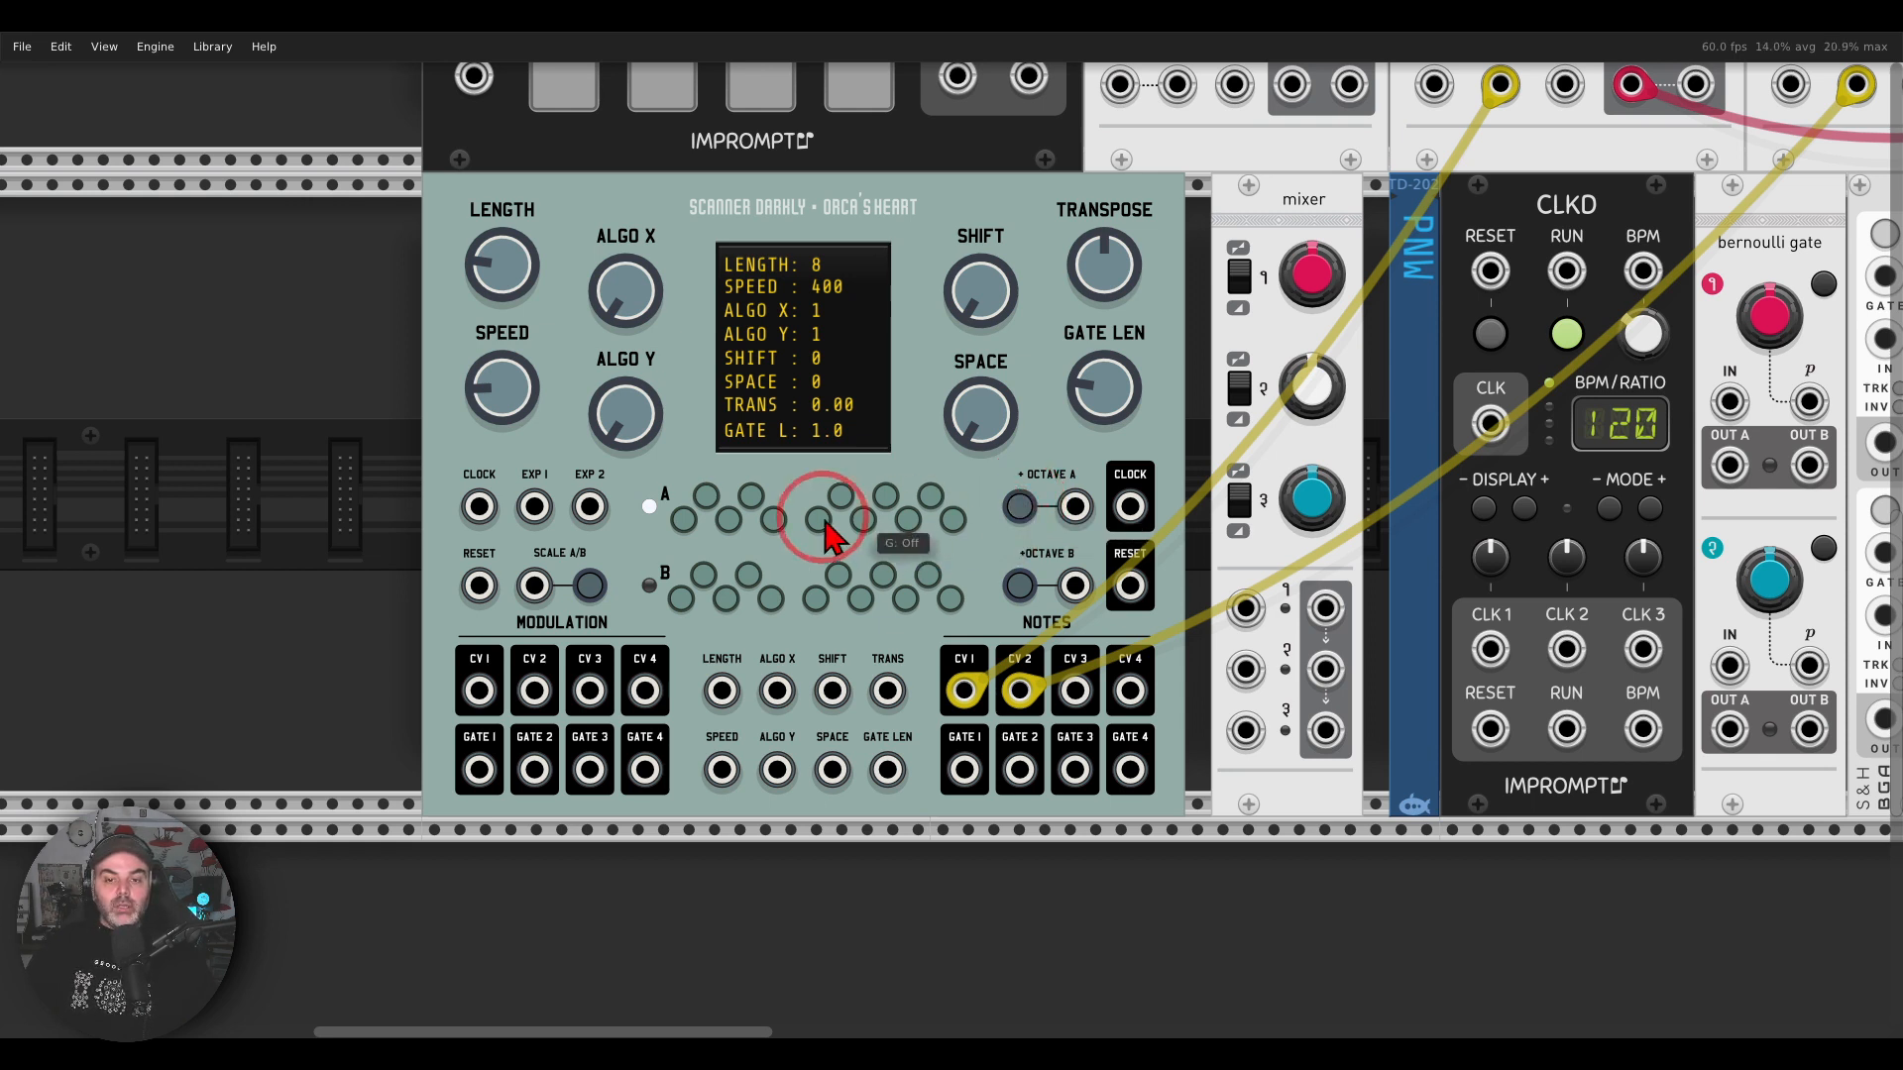
pyautogui.click(684, 522)
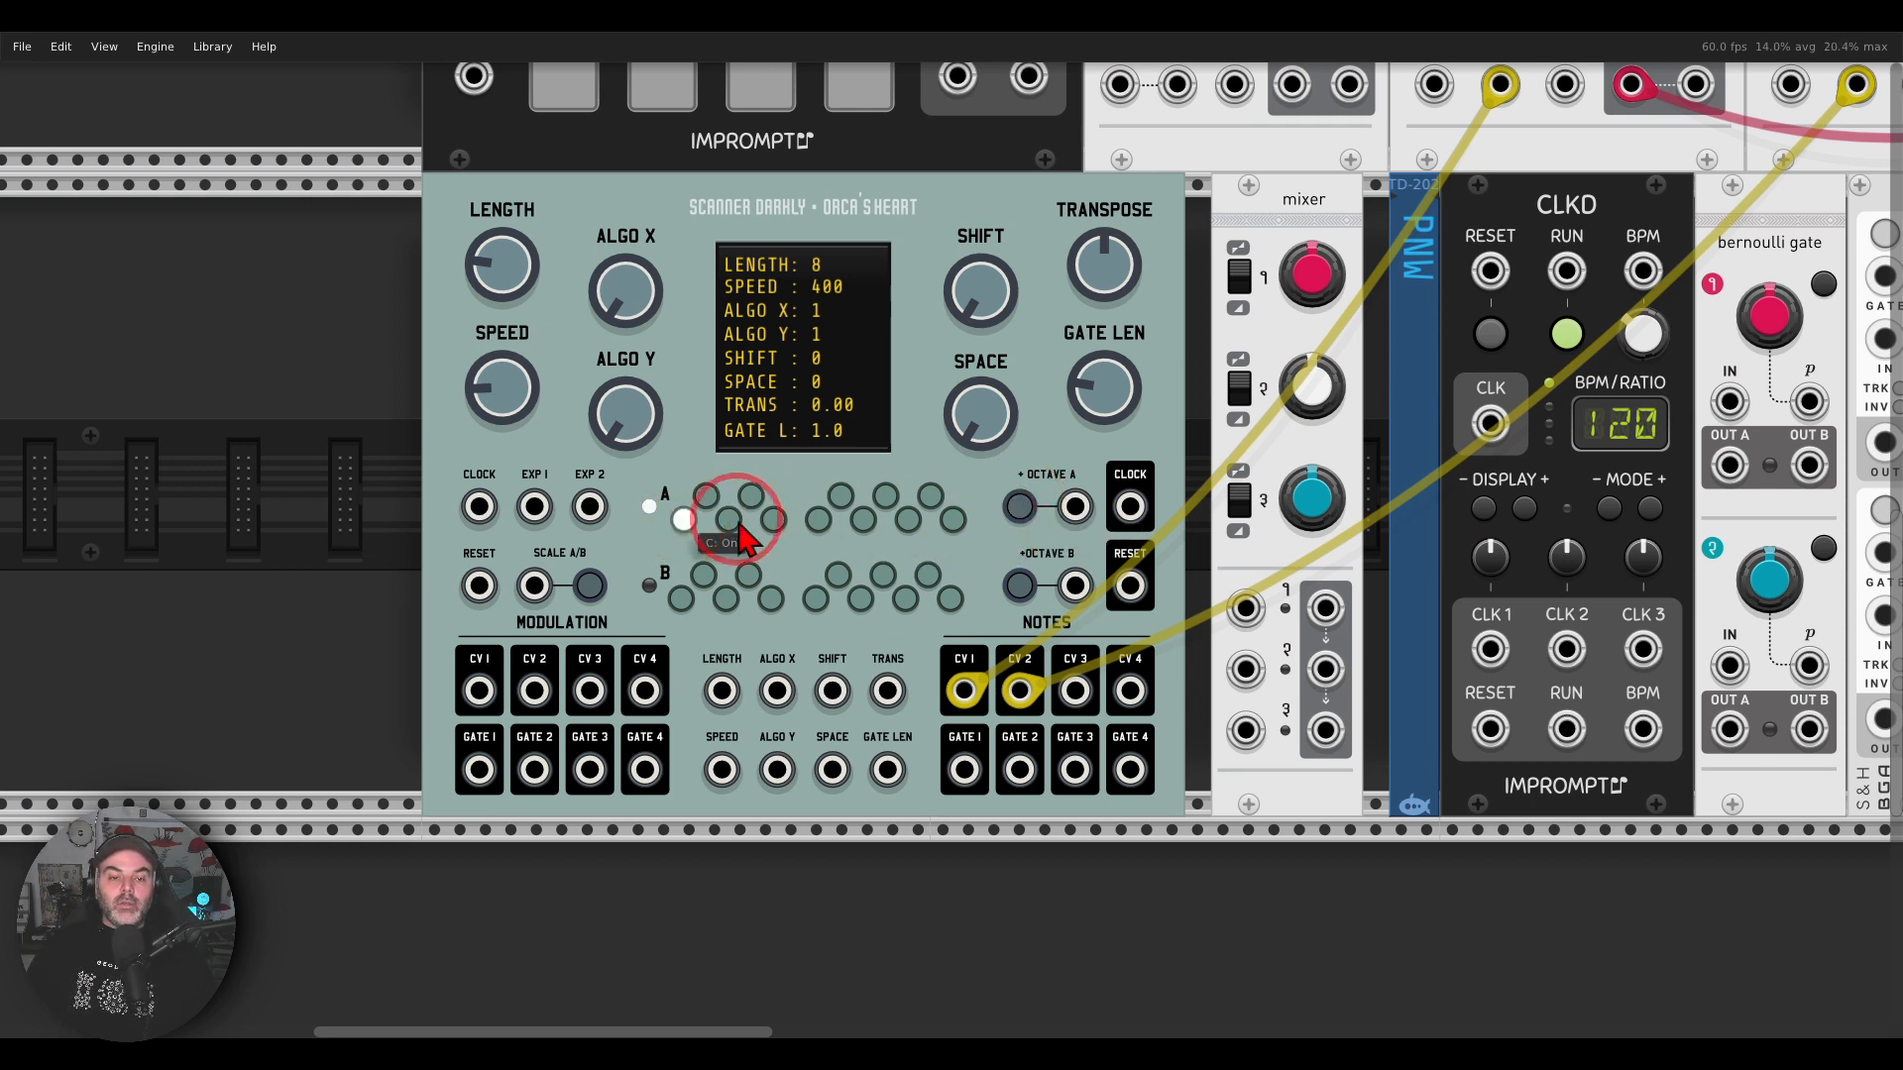
pyautogui.click(750, 500)
pyautogui.click(863, 523)
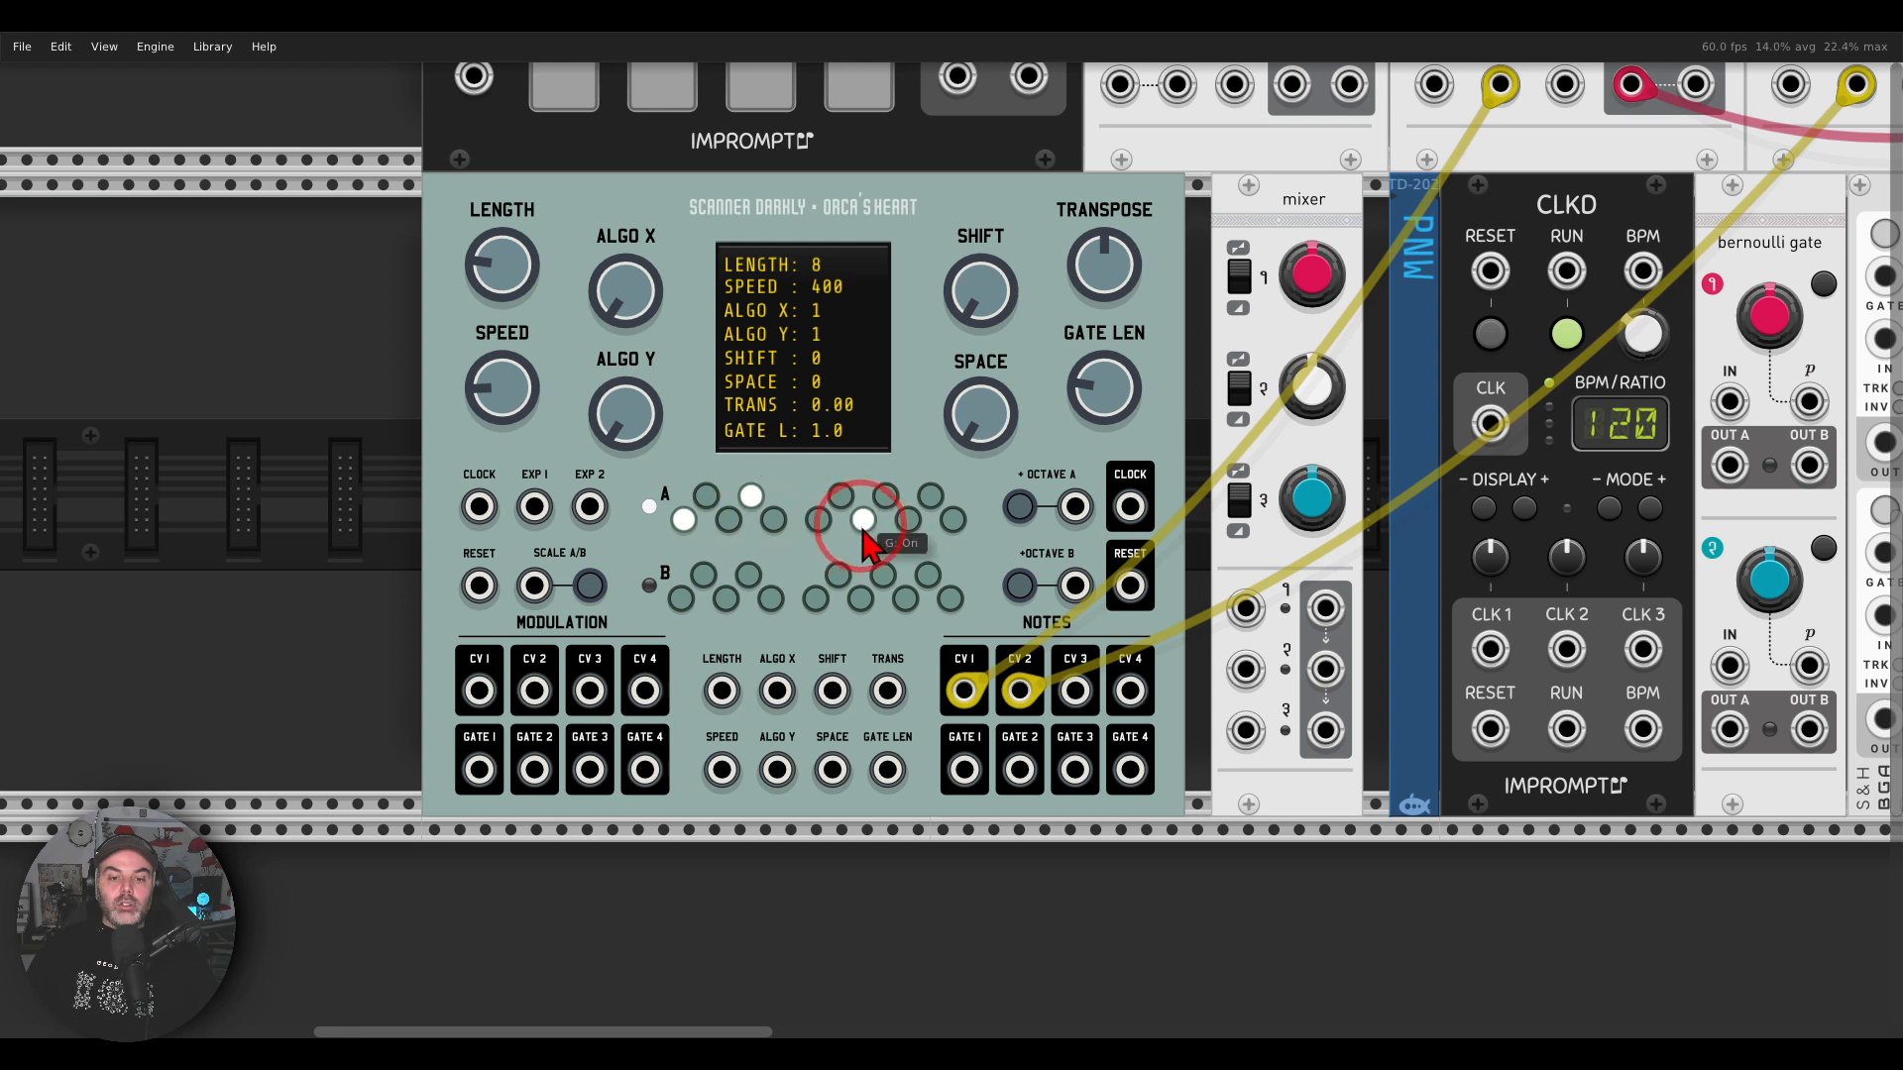
# Step: Enable D, G and A# in scale B on Orca's Heart and toggle the active scale back to A
pyautogui.click(727, 601)
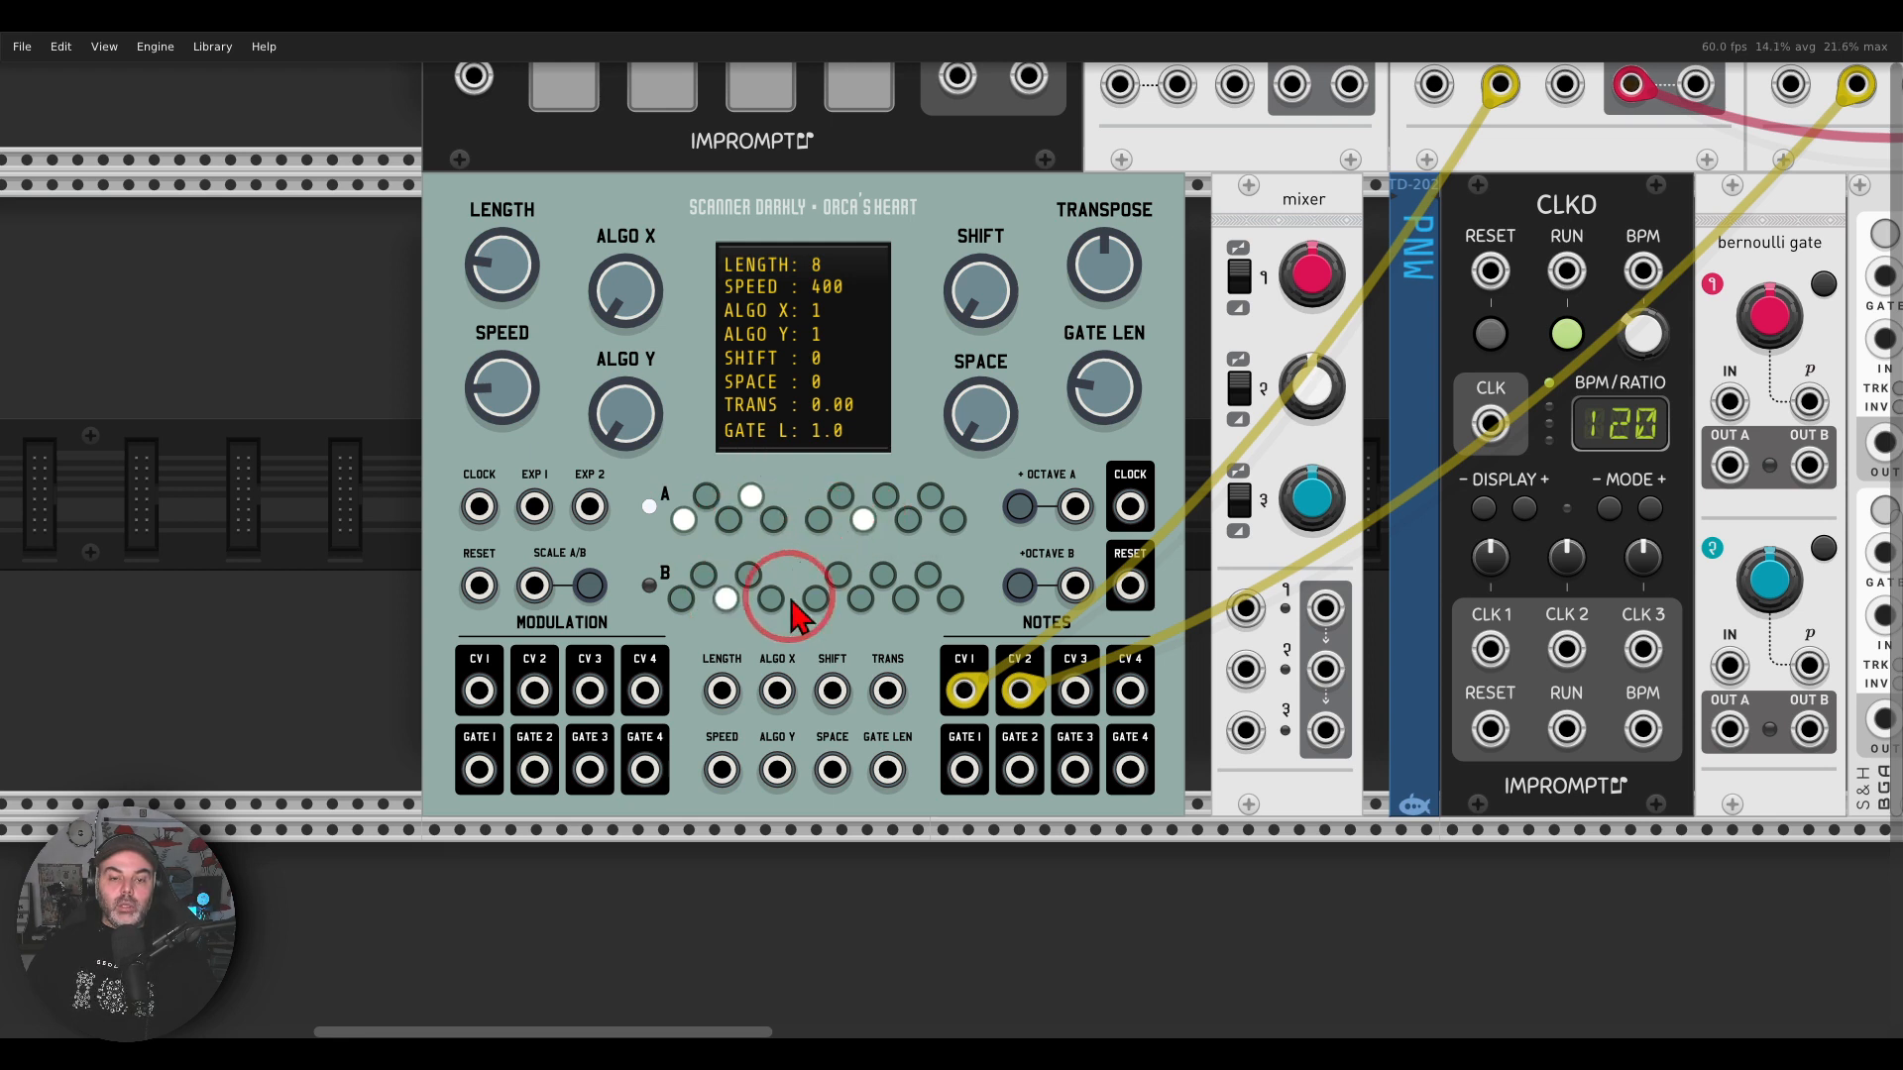
pyautogui.click(861, 600)
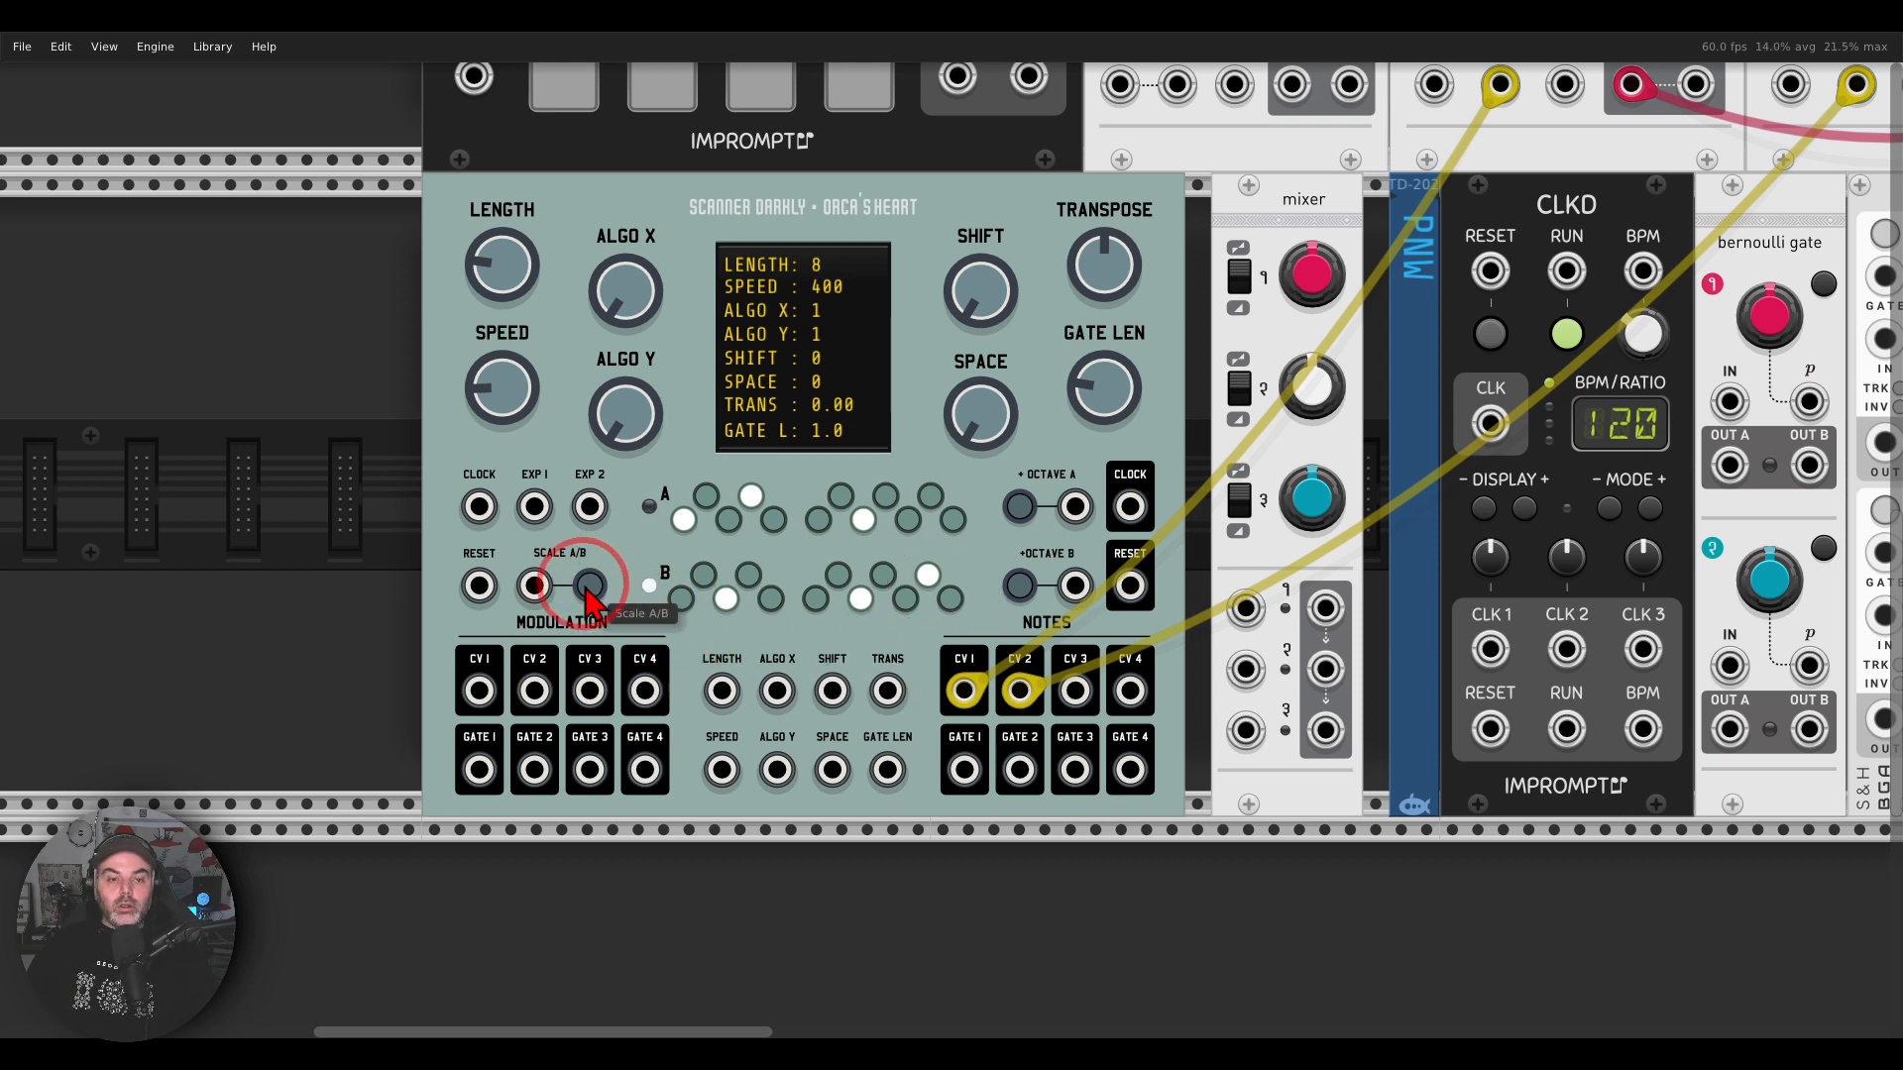
pyautogui.click(590, 588)
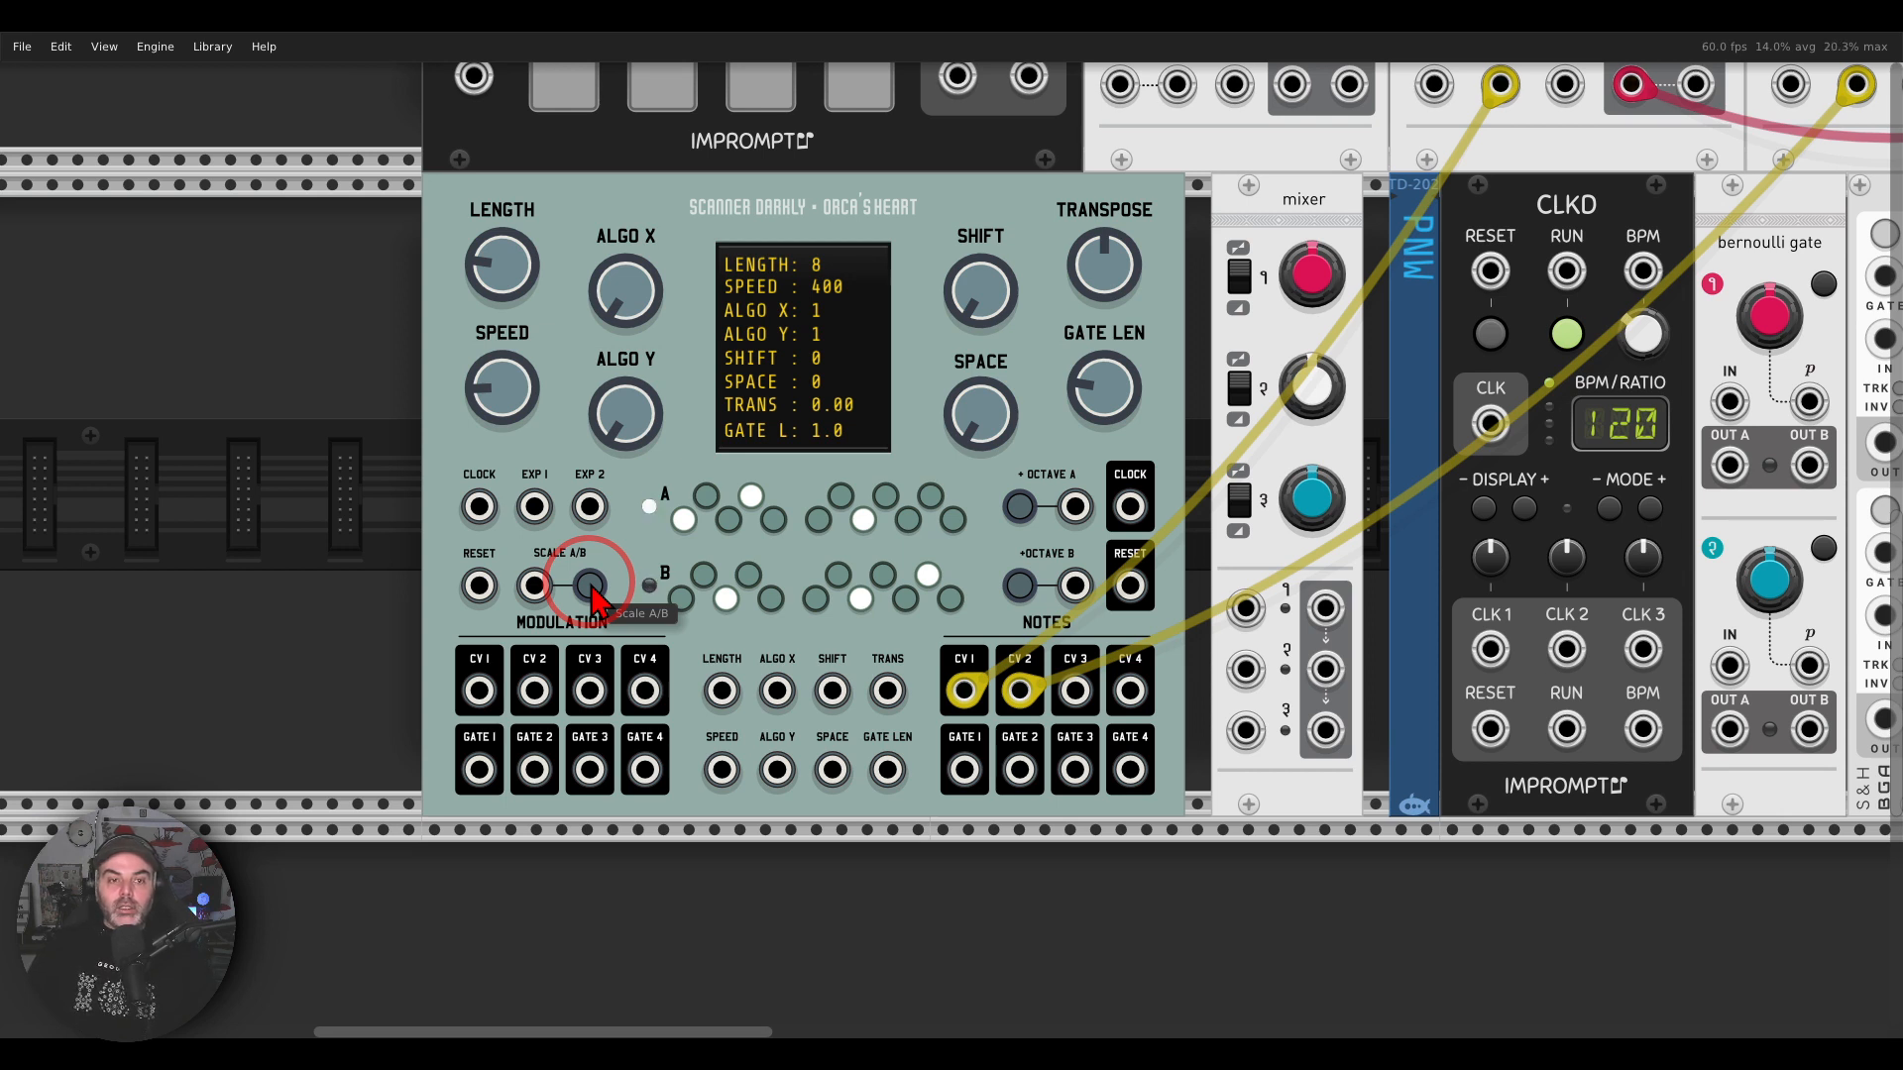
# Step: Set Orca's Heart's Length to 32, Algo X to 65 and Algo Y to 82
pyautogui.moveTo(516, 272); pyautogui.dragTo(517, 109)
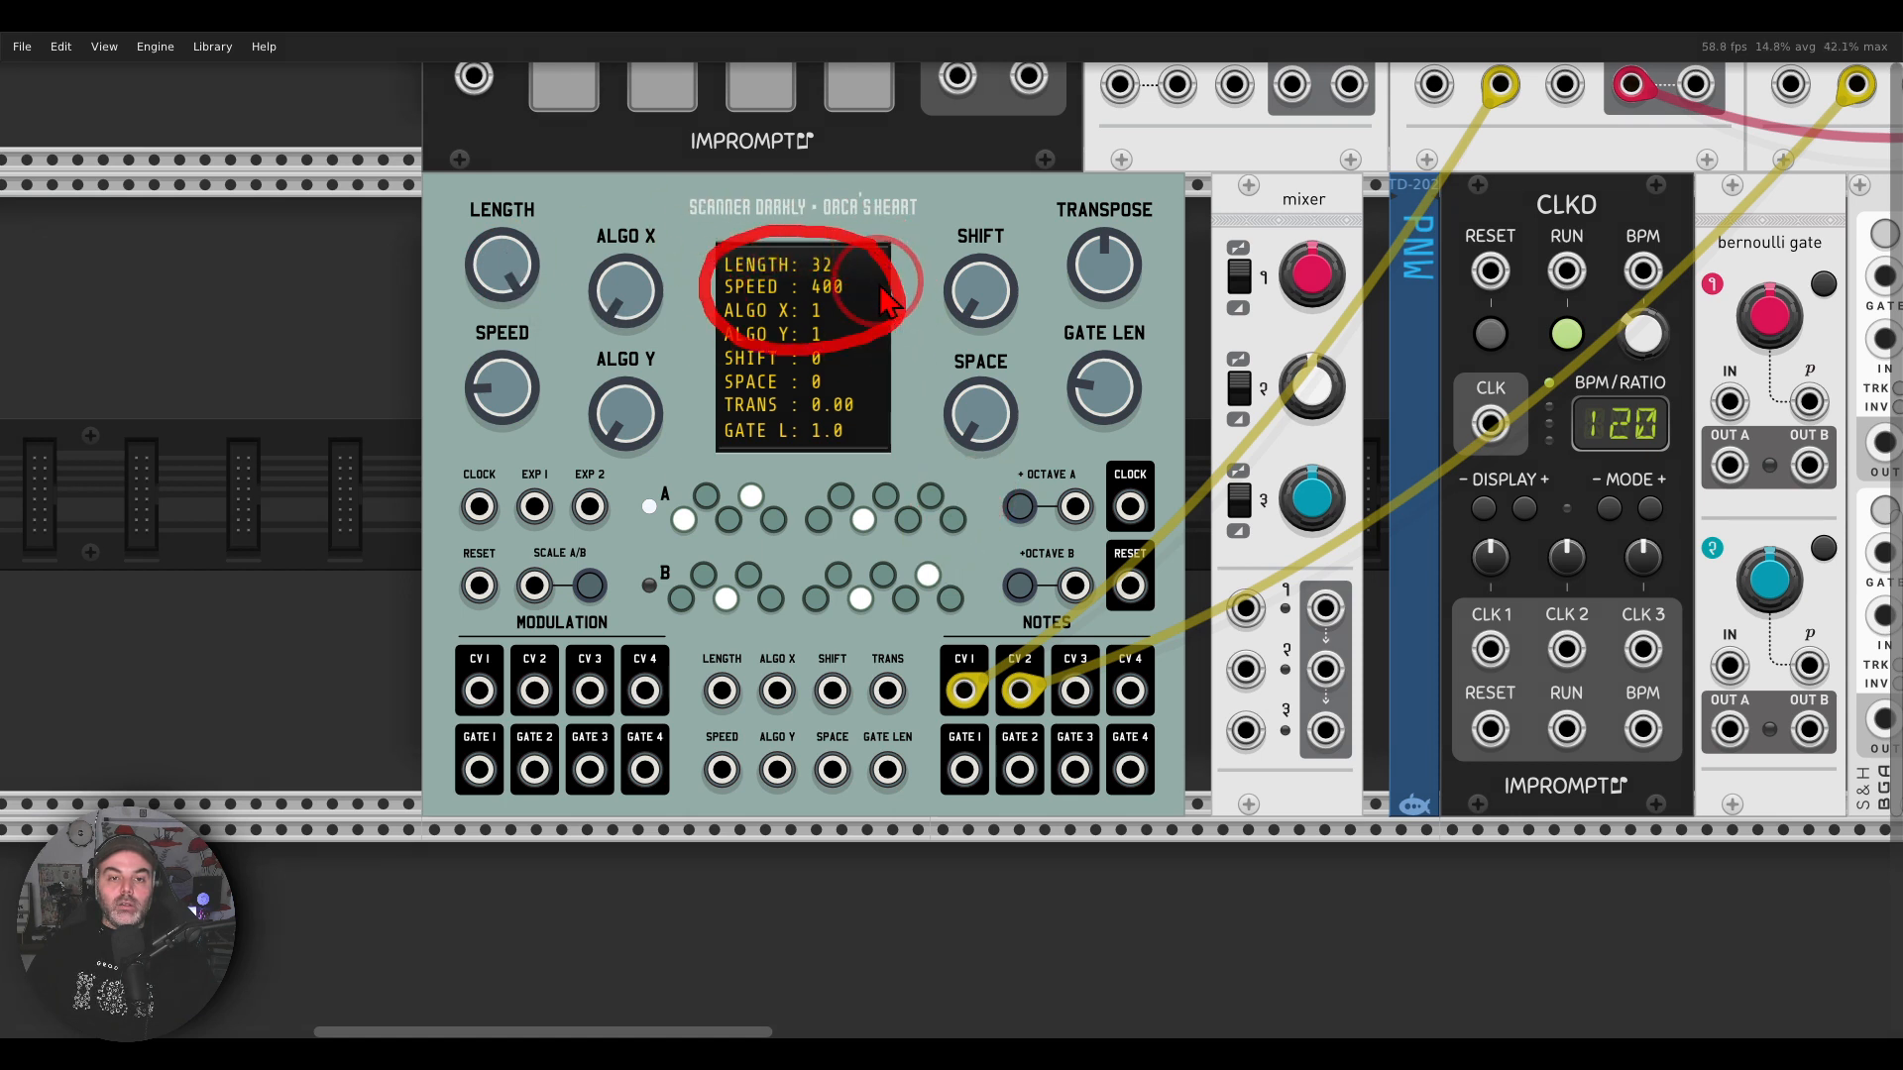
pyautogui.moveTo(626, 312); pyautogui.dragTo(627, 164)
pyautogui.moveTo(607, 471); pyautogui.dragTo(949, 535)
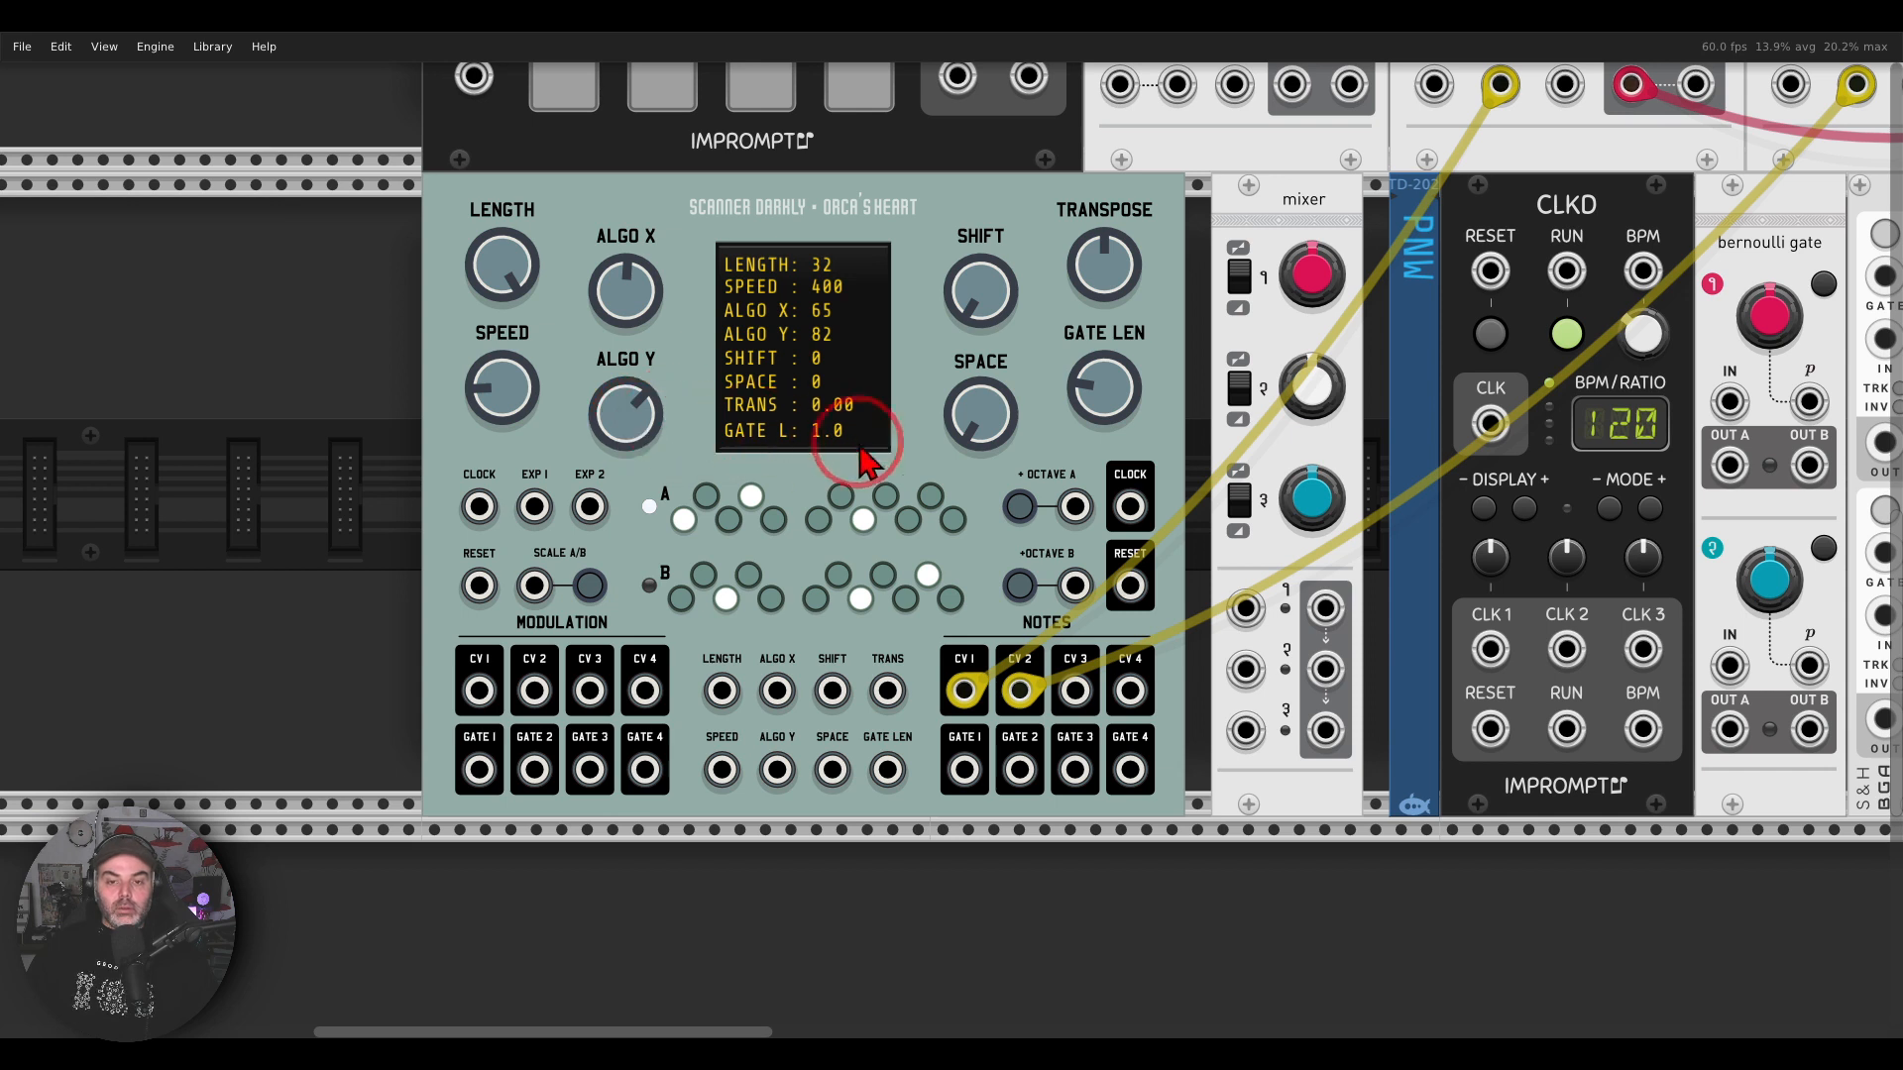
pyautogui.moveTo(915, 464); pyautogui.dragTo(858, 463)
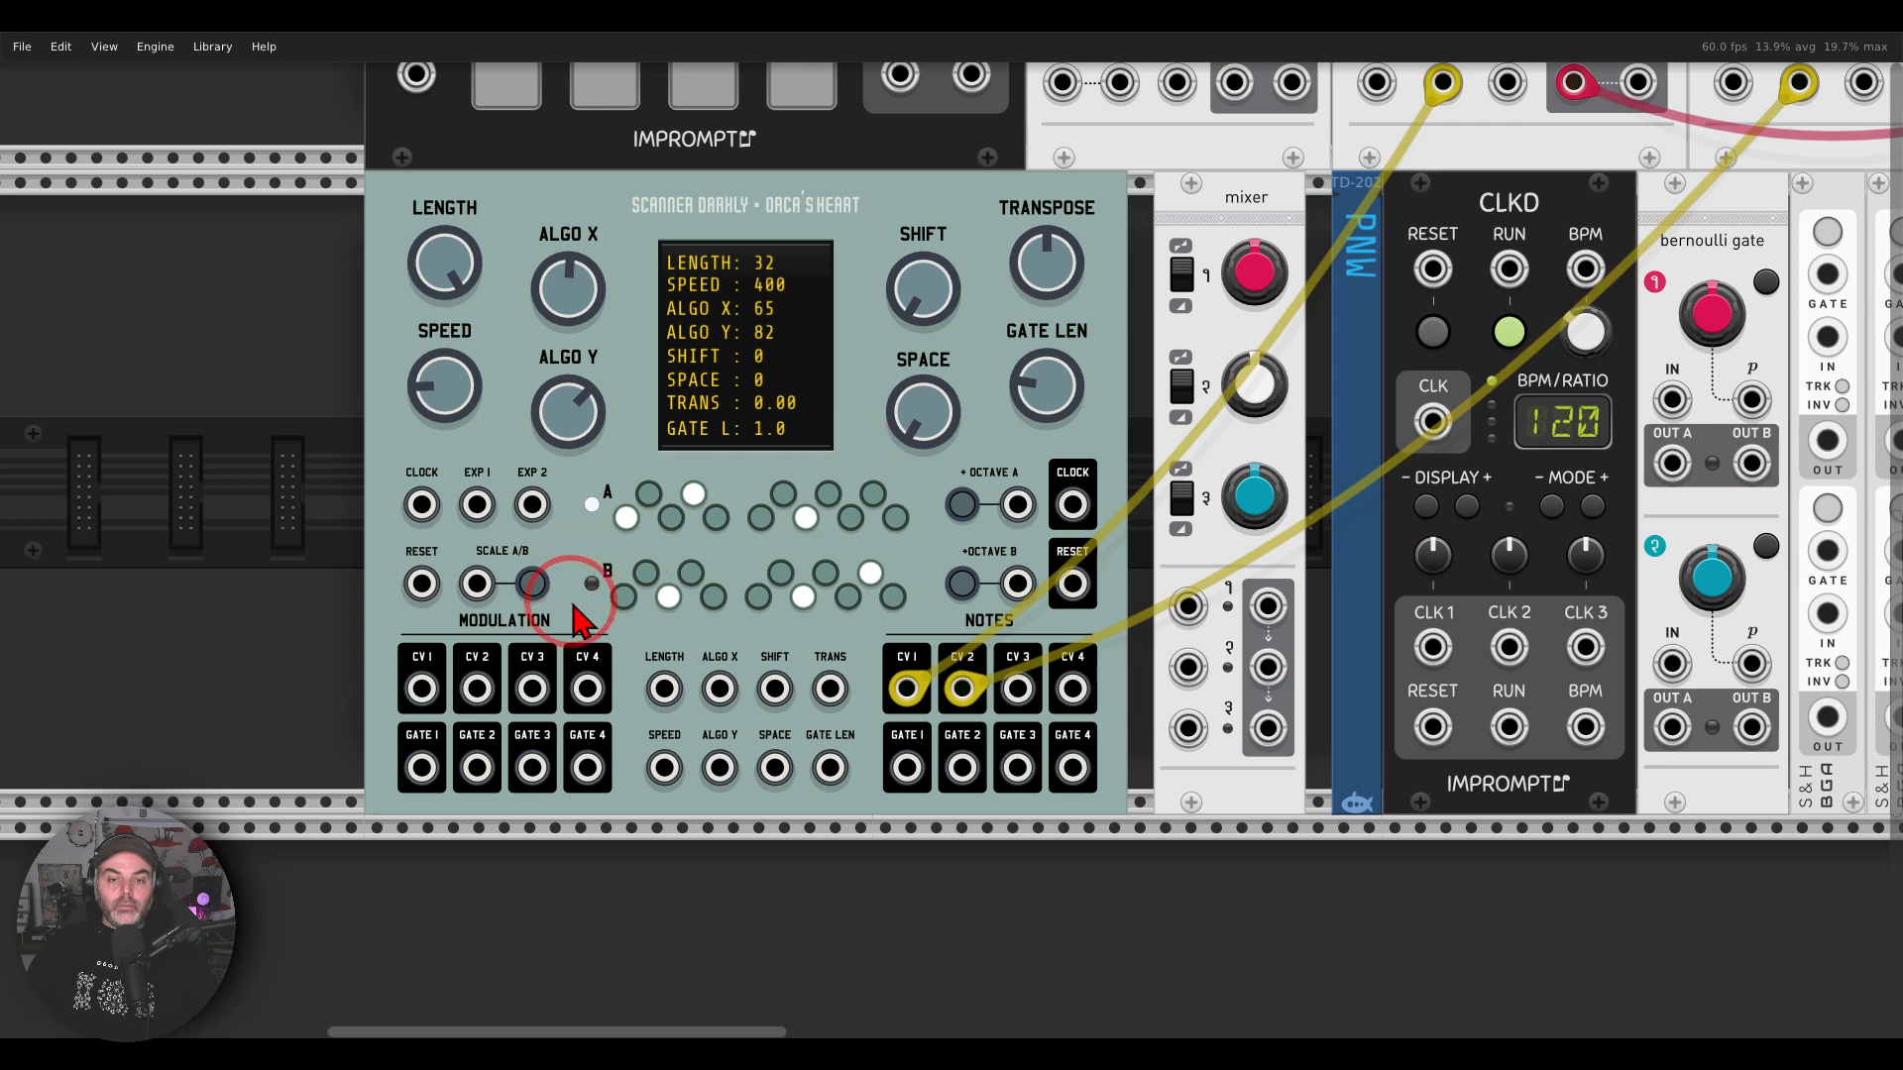
# Step: Patch a blue cable from CLKD's CLK 1 output to the In jack of the Bernoulli gate's first channel
pyautogui.moveTo(989, 467)
pyautogui.mouseDown()
pyautogui.moveTo(459, 428)
pyautogui.moveTo(687, 411)
pyautogui.mouseUp()
pyautogui.moveTo(1336, 223)
pyautogui.mouseDown()
pyautogui.moveTo(1073, 458)
pyautogui.moveTo(1299, 256)
pyautogui.mouseUp()
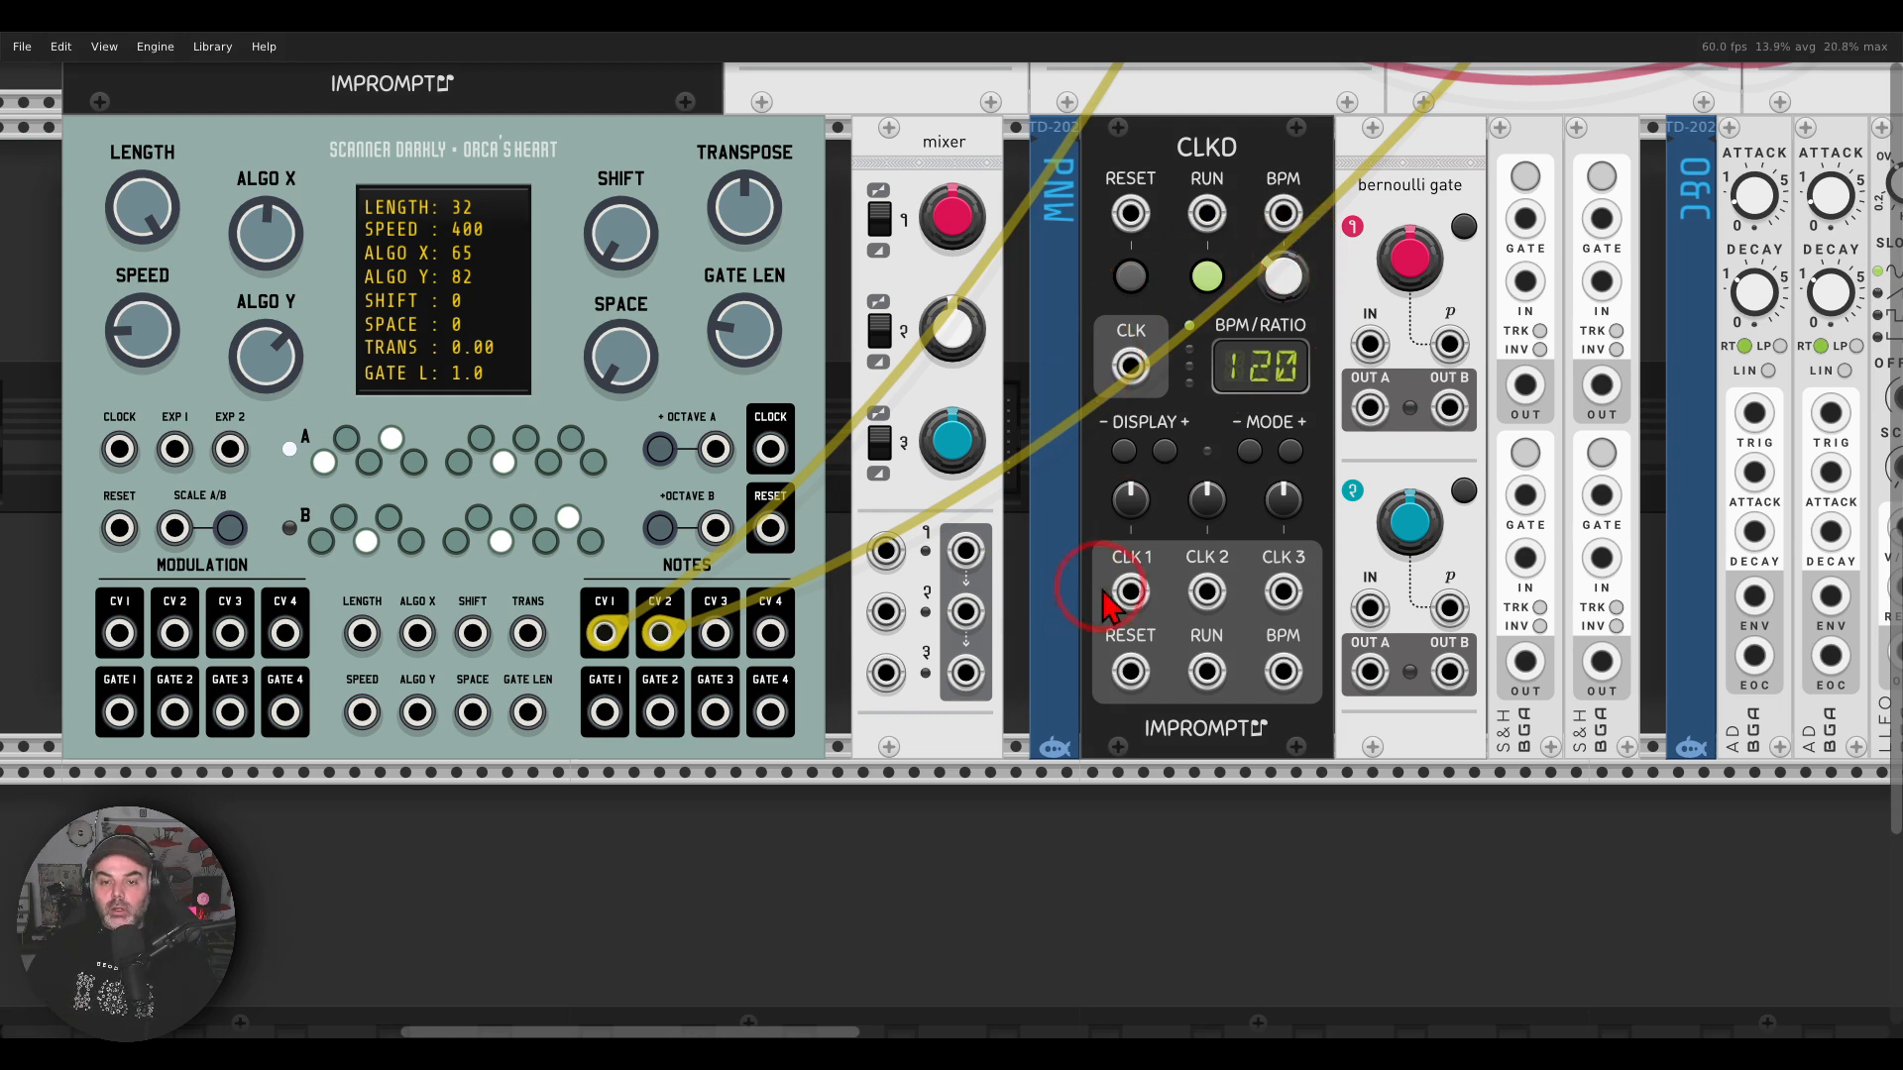
pyautogui.rightClick(1122, 592)
pyautogui.moveTo(1128, 698); pyautogui.dragTo(1370, 344)
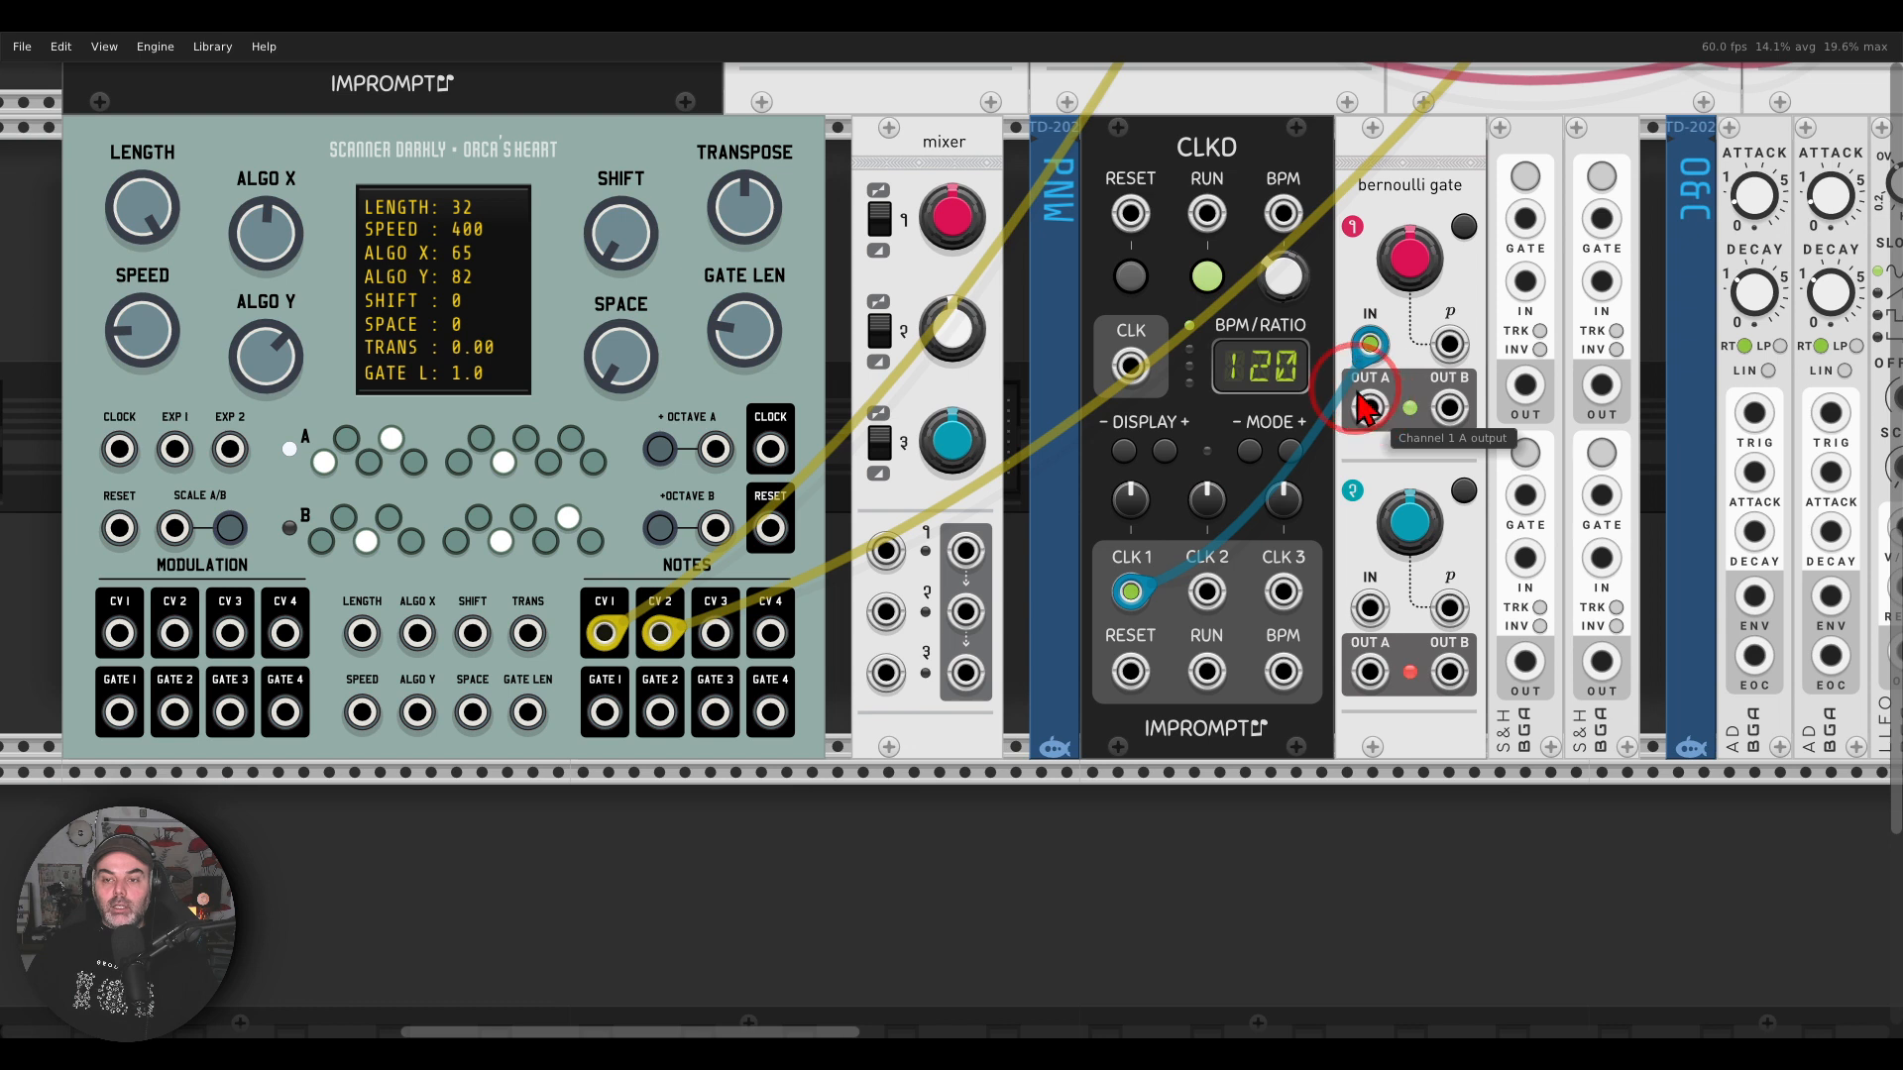
# Step: Patch a blue cable from the Bernoulli gate's channel 1 Out A to the Clock input of Orca's Heart
pyautogui.moveTo(1457, 193)
pyautogui.mouseDown()
pyautogui.moveTo(1348, 238)
pyautogui.moveTo(1477, 297)
pyautogui.moveTo(1447, 223)
pyautogui.mouseUp()
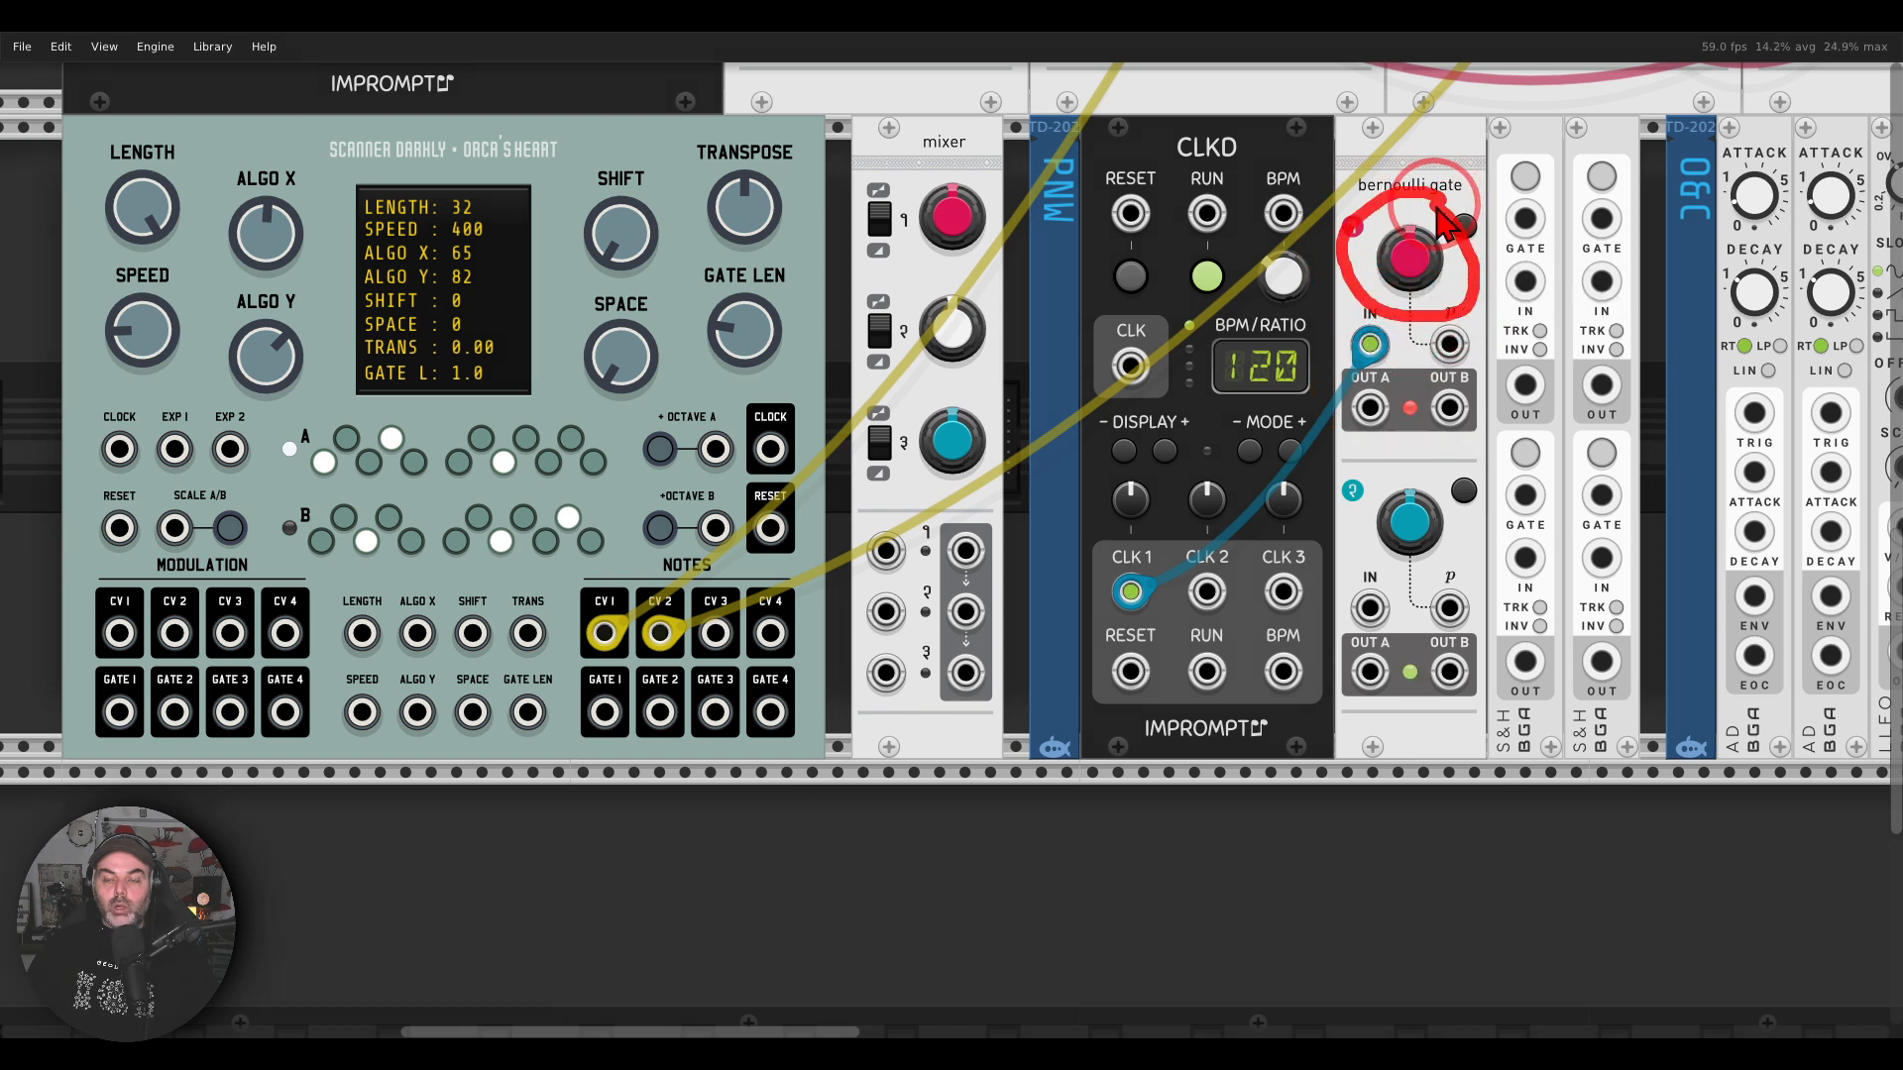
pyautogui.rightClick(1369, 406)
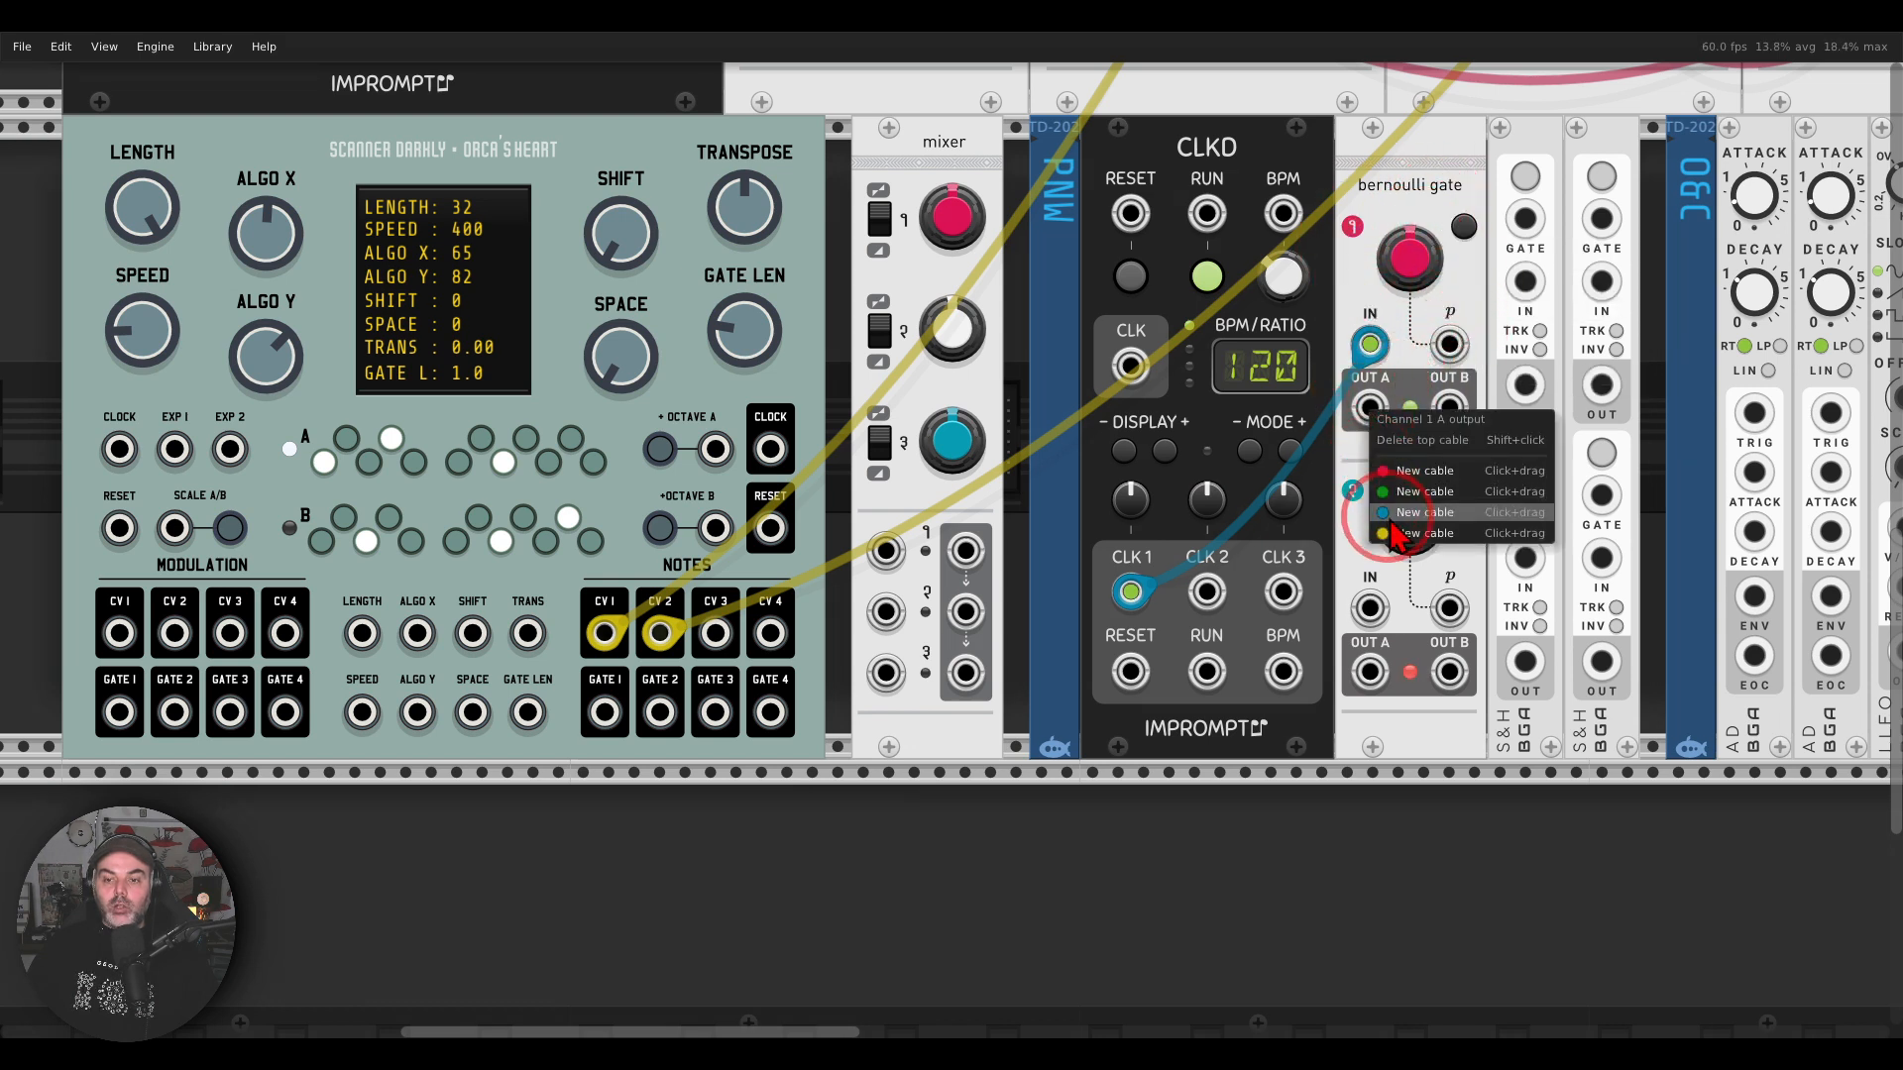
pyautogui.moveTo(1391, 515); pyautogui.dragTo(119, 449)
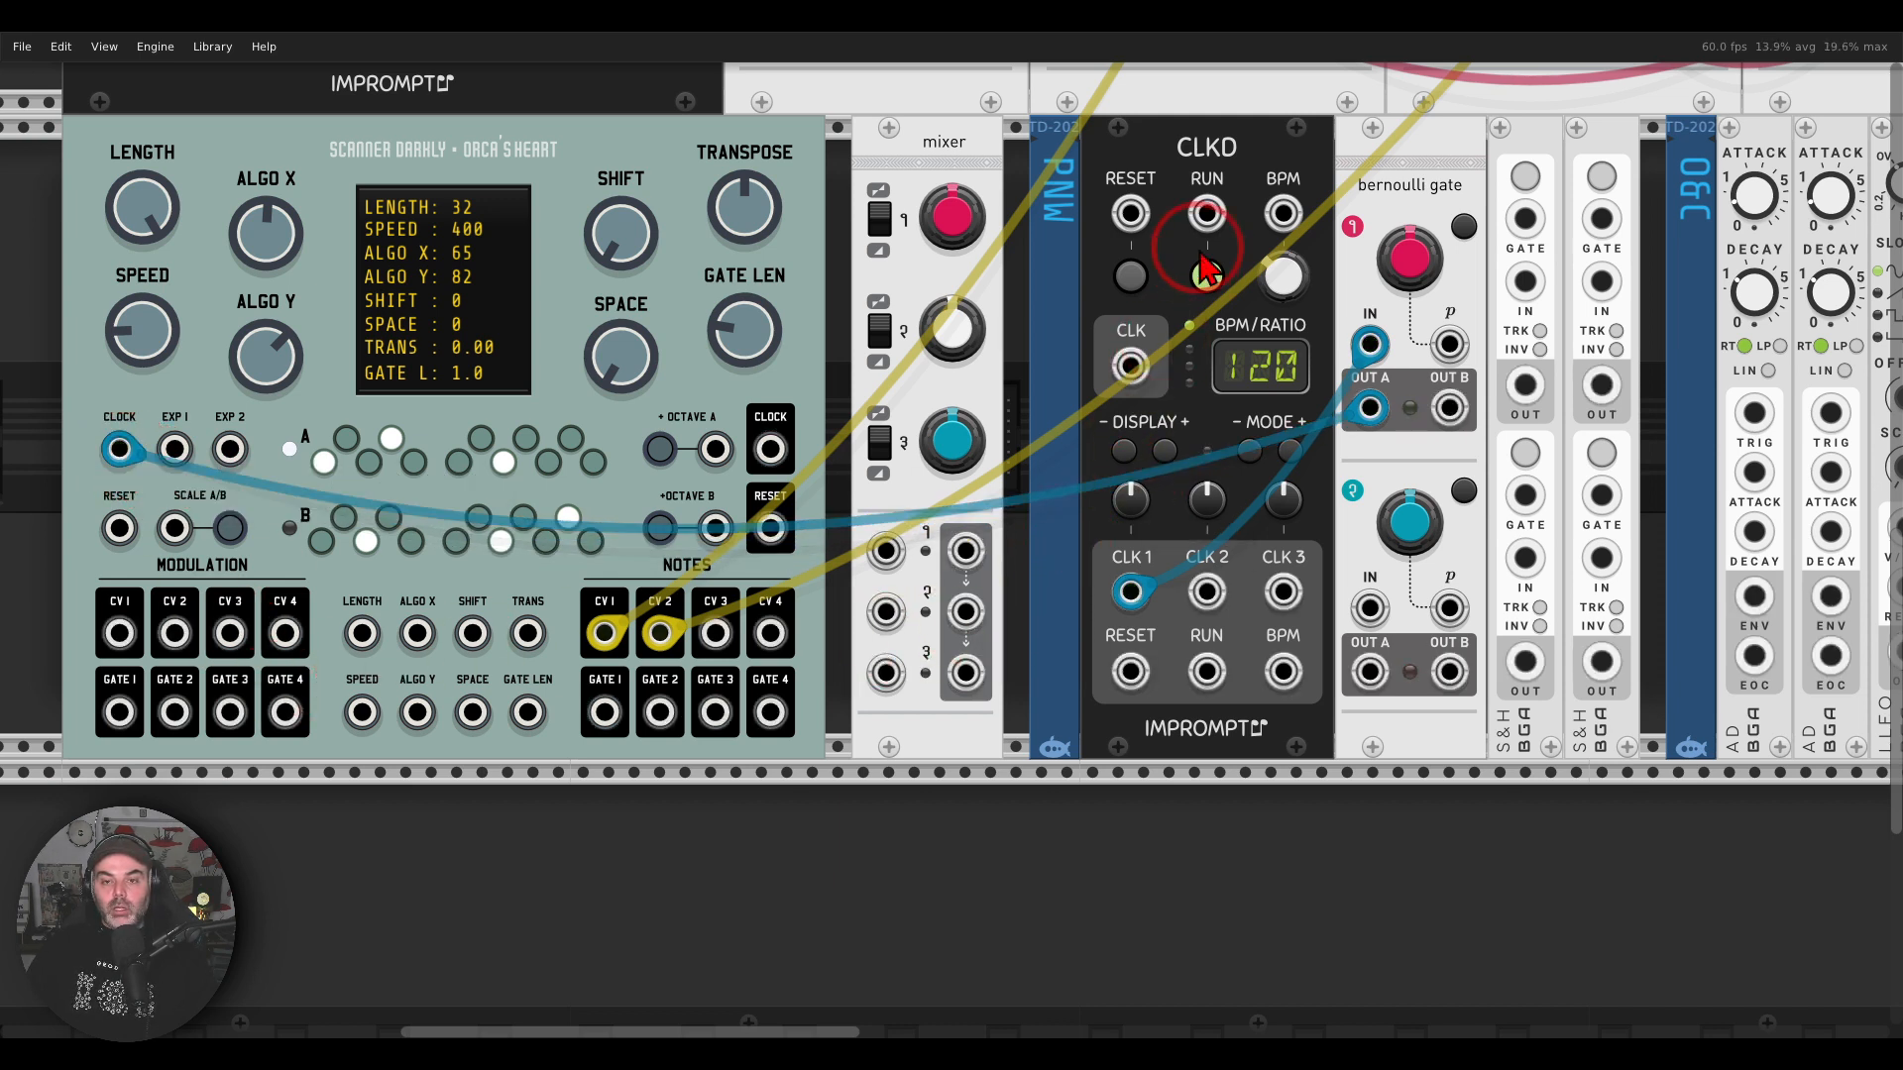
# Step: Set CLKD's clock 1 ratio to x2 and adjust the probability of the Bernoulli gate's first channel
pyautogui.moveTo(1294, 283); pyautogui.dragTo(1294, 158)
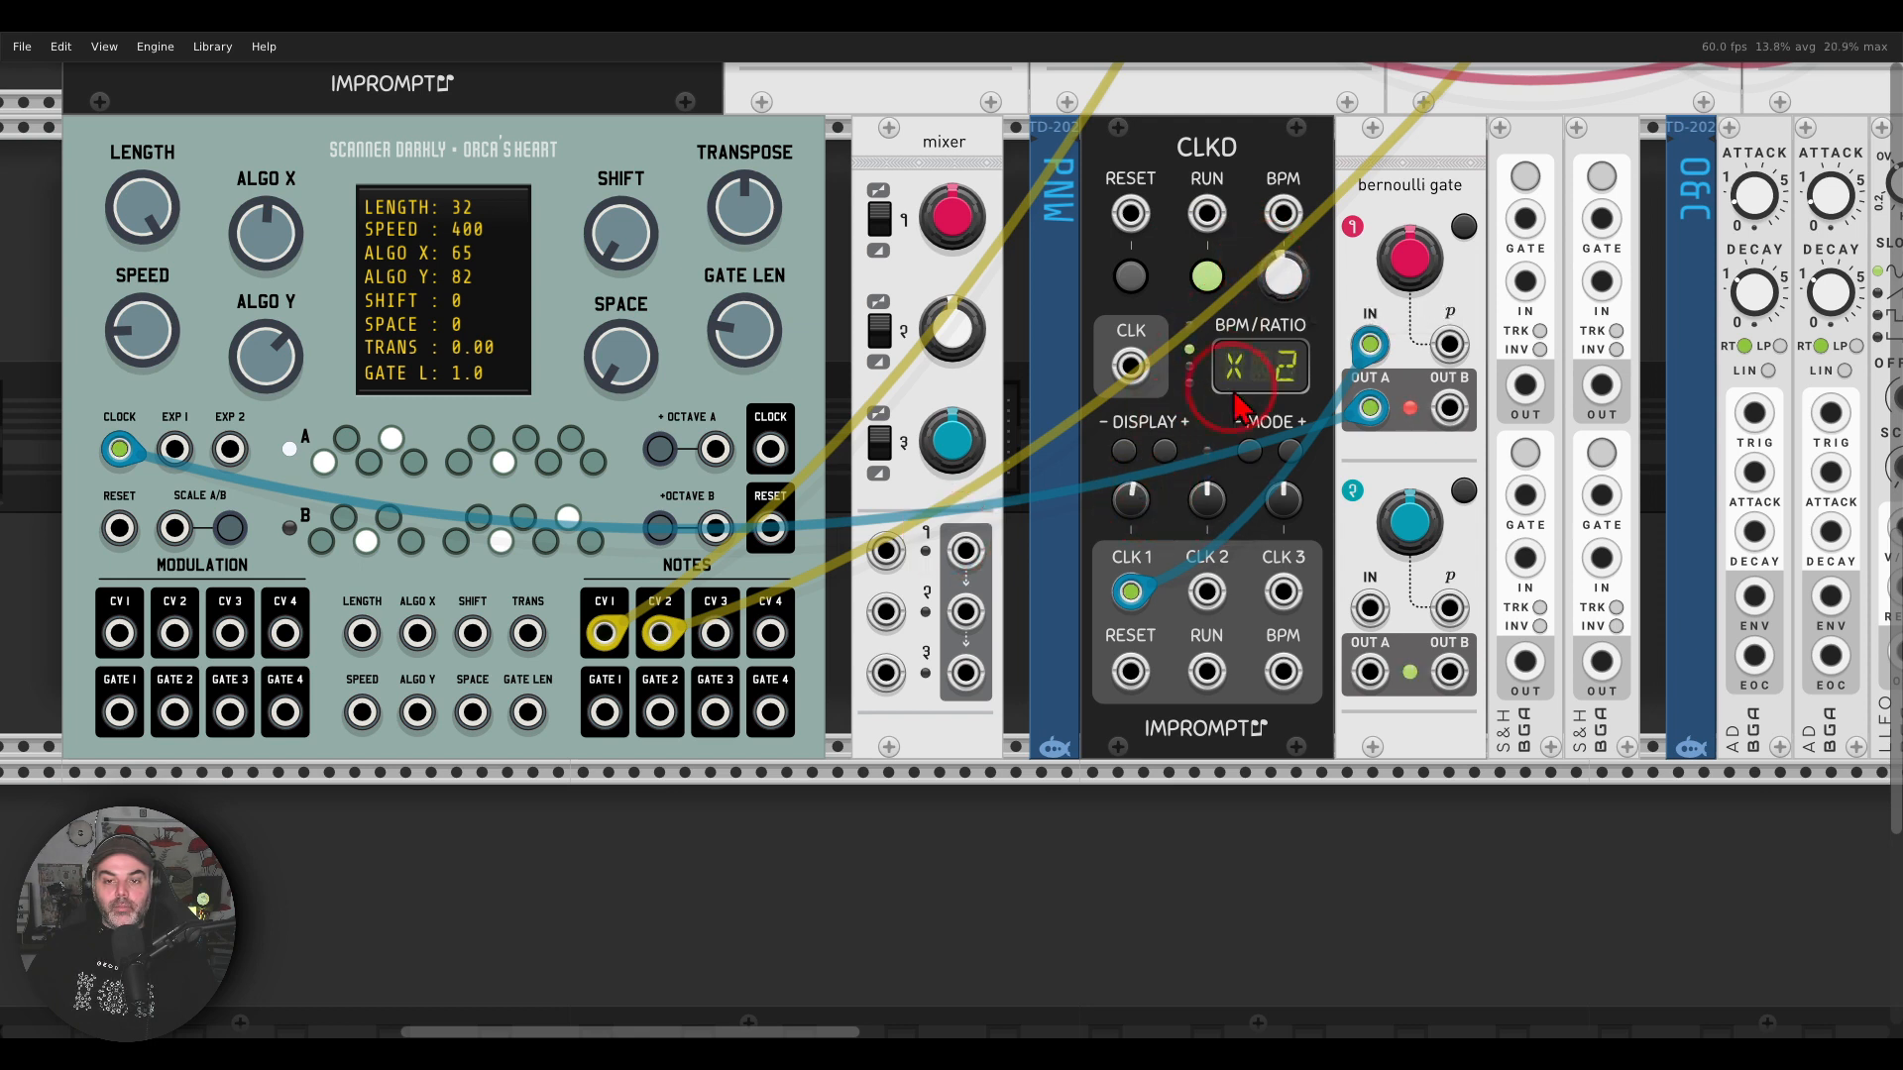
pyautogui.moveTo(1430, 278); pyautogui.dragTo(1430, 224)
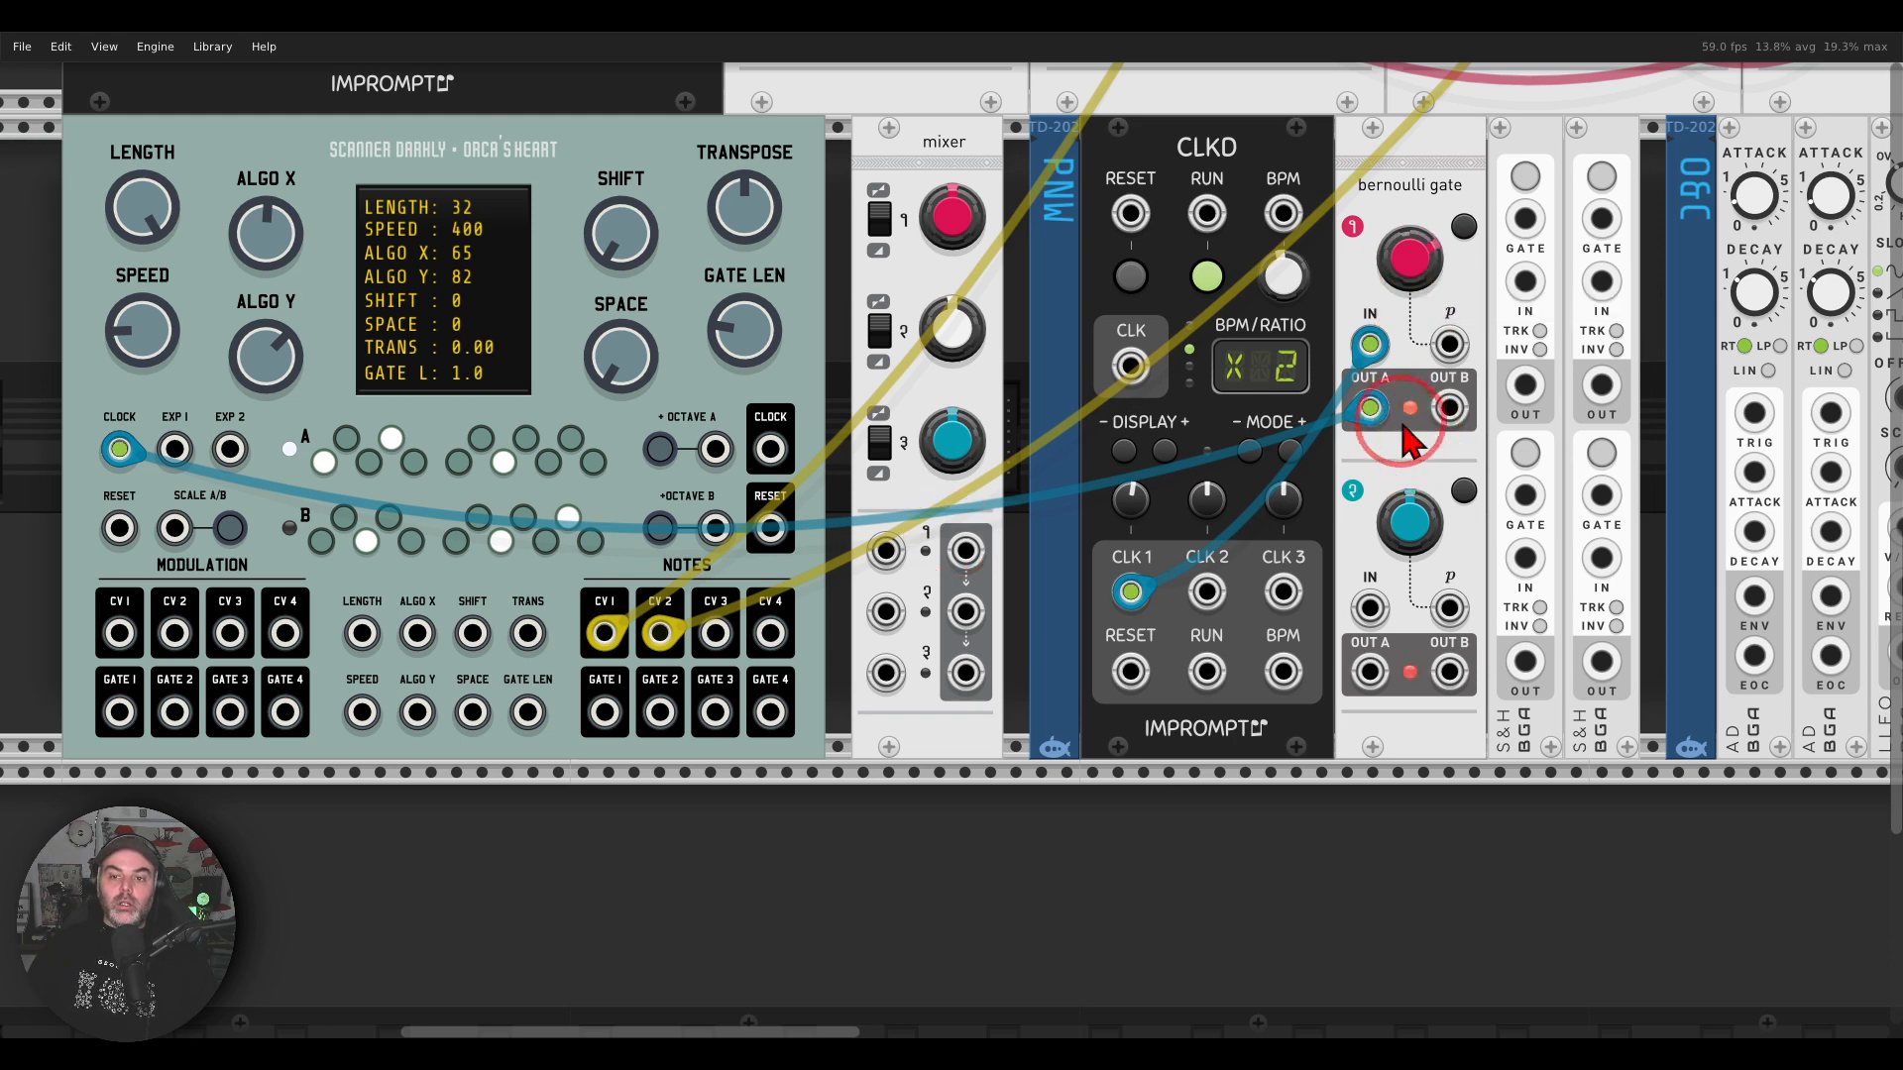
pyautogui.moveTo(1378, 361); pyautogui.dragTo(1398, 370)
# Step: Patch a blue cable from Orca's Heart's Reset output to its own Scale A/B input
pyautogui.moveTo(837, 332)
pyautogui.mouseDown()
pyautogui.moveTo(1170, 309)
pyautogui.moveTo(1244, 283)
pyautogui.moveTo(1246, 315)
pyautogui.moveTo(1136, 518)
pyautogui.moveTo(1270, 449)
pyautogui.moveTo(1232, 375)
pyautogui.mouseUp()
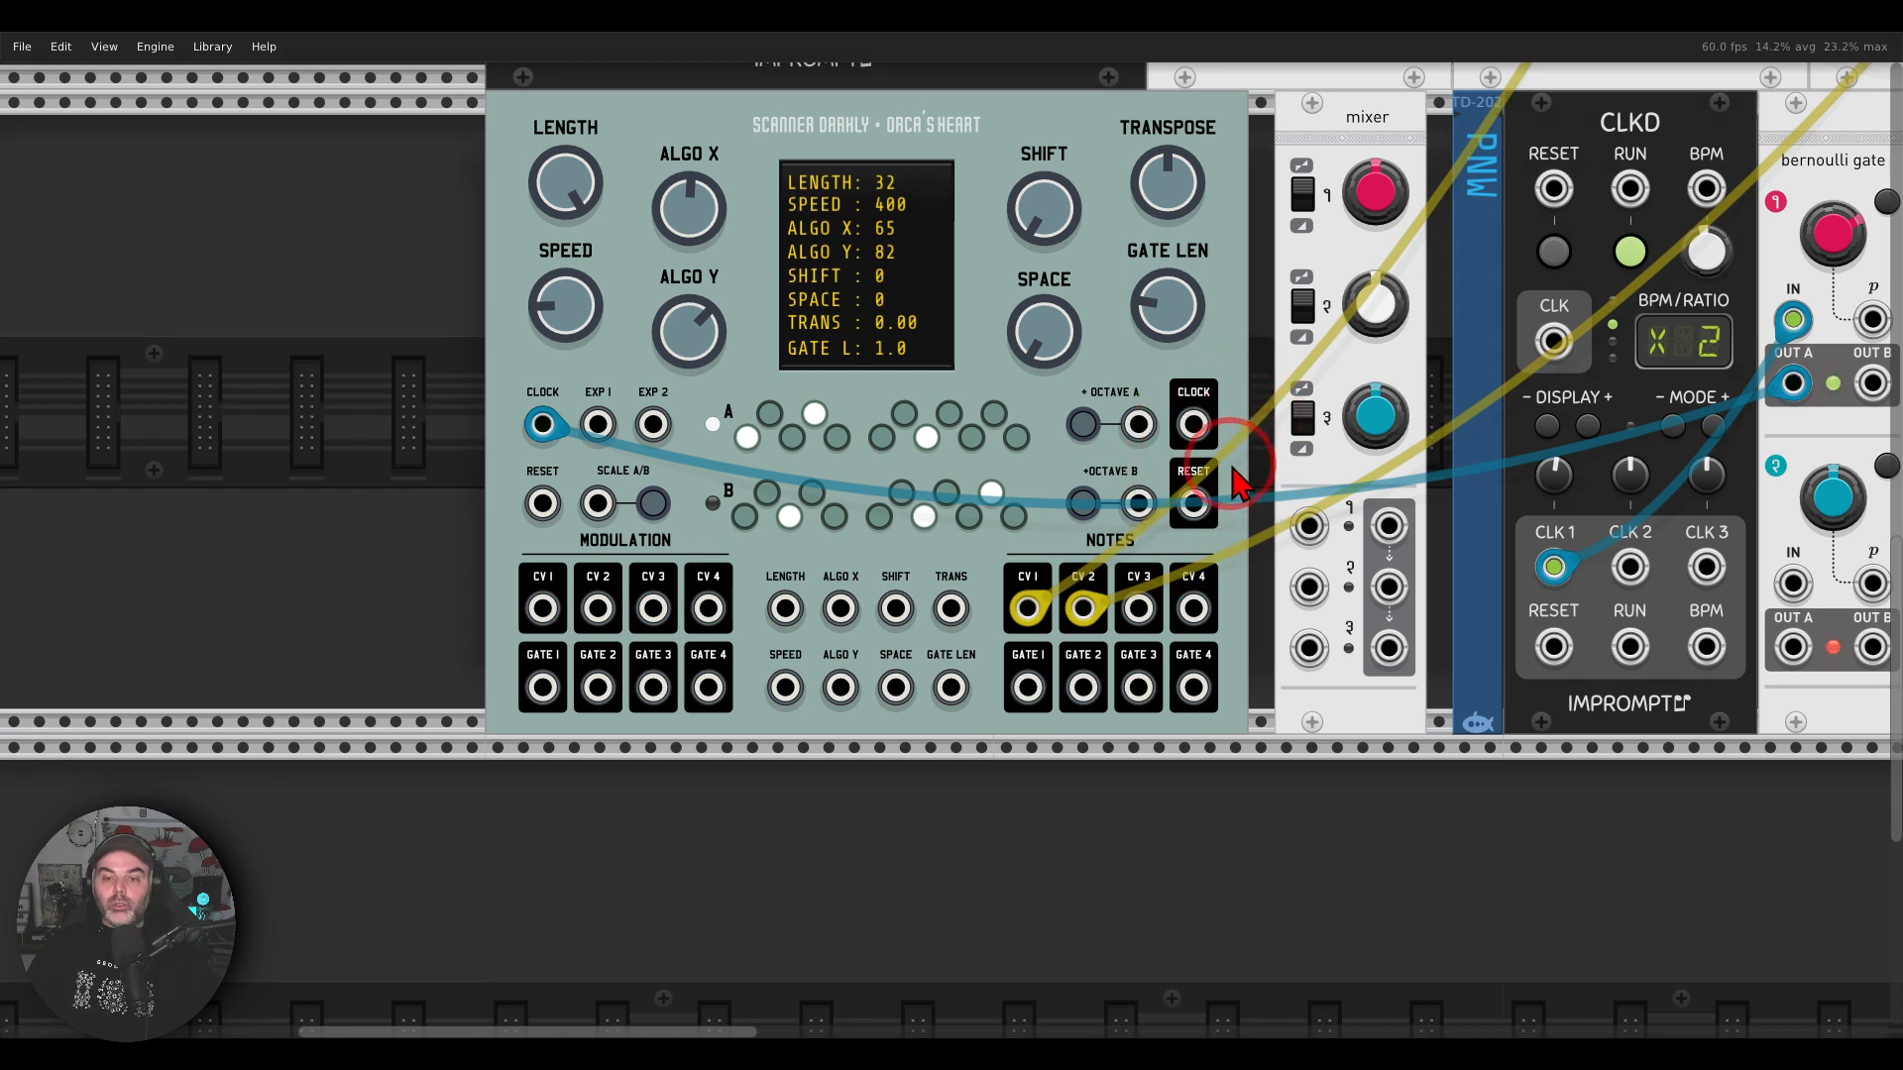
pyautogui.moveTo(1239, 484)
pyautogui.mouseDown()
pyautogui.moveTo(1160, 451)
pyautogui.moveTo(1209, 570)
pyautogui.moveTo(1247, 480)
pyautogui.mouseUp()
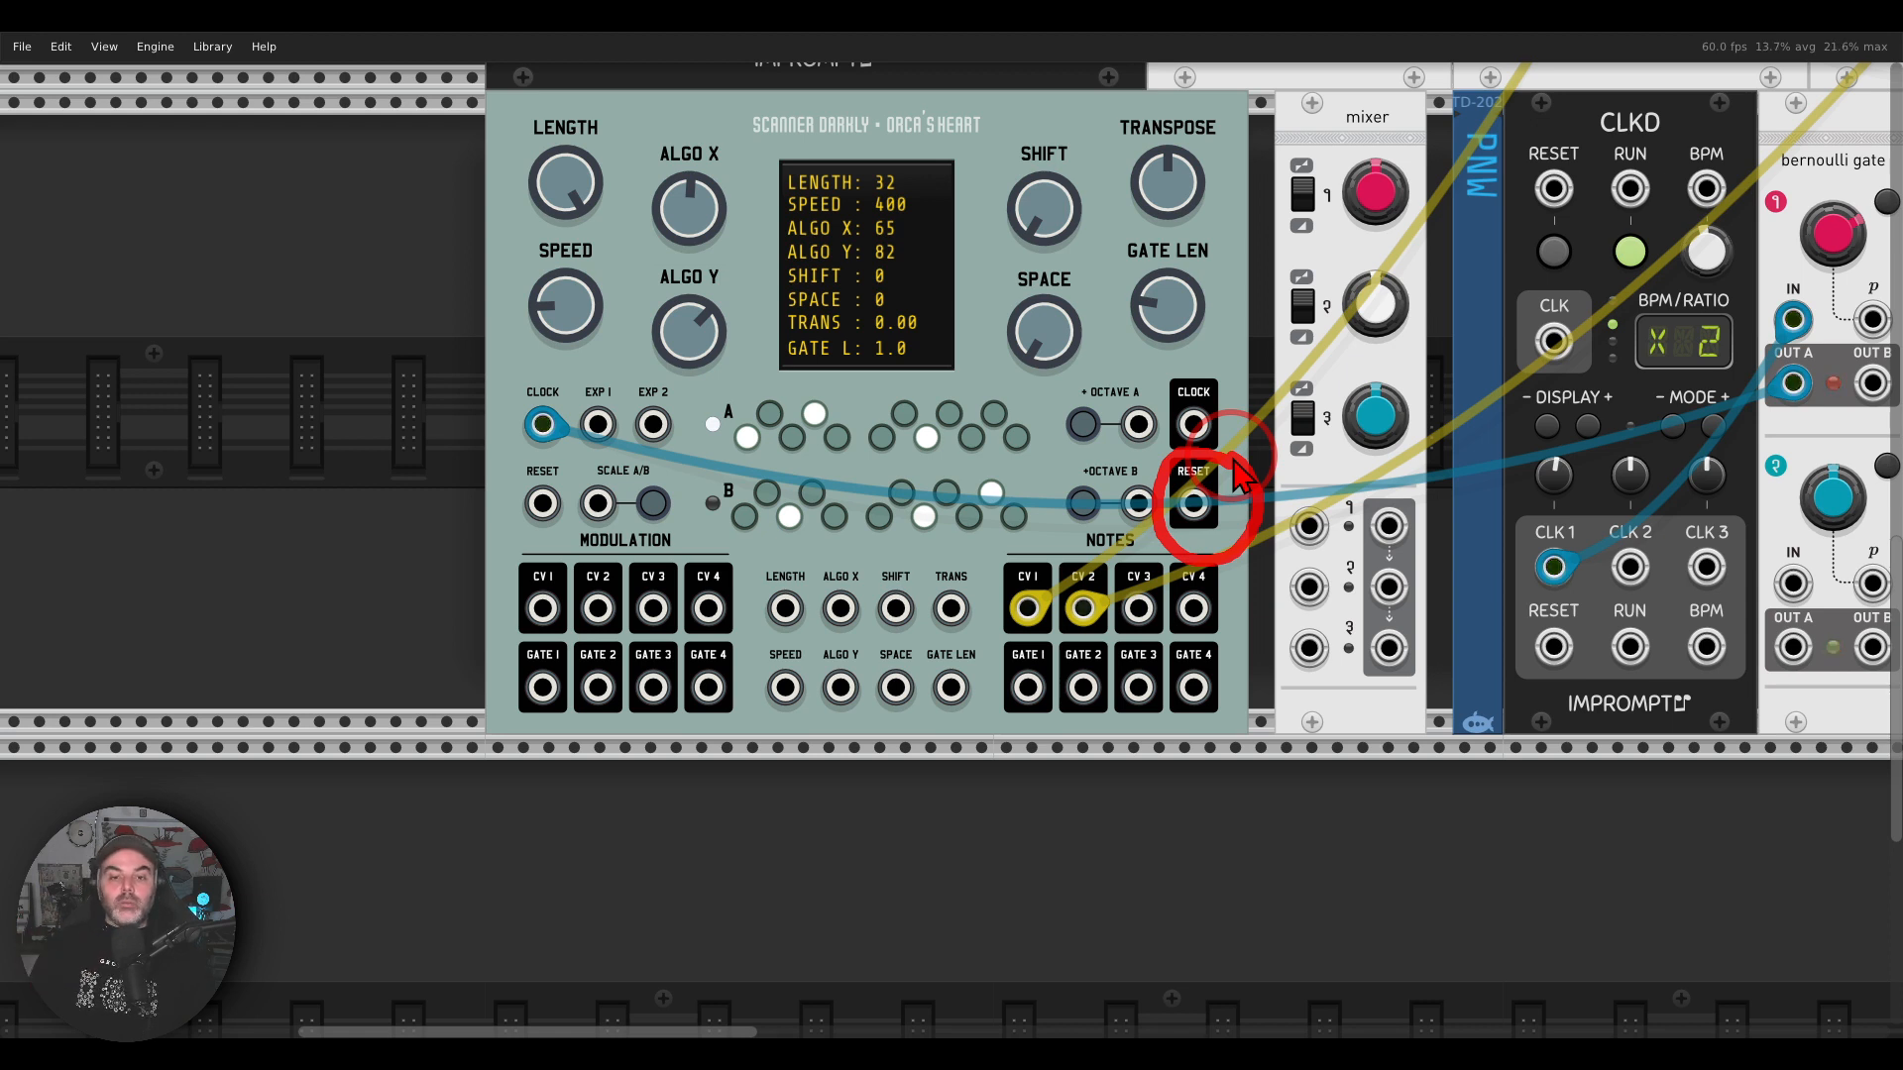
pyautogui.rightClick(1190, 501)
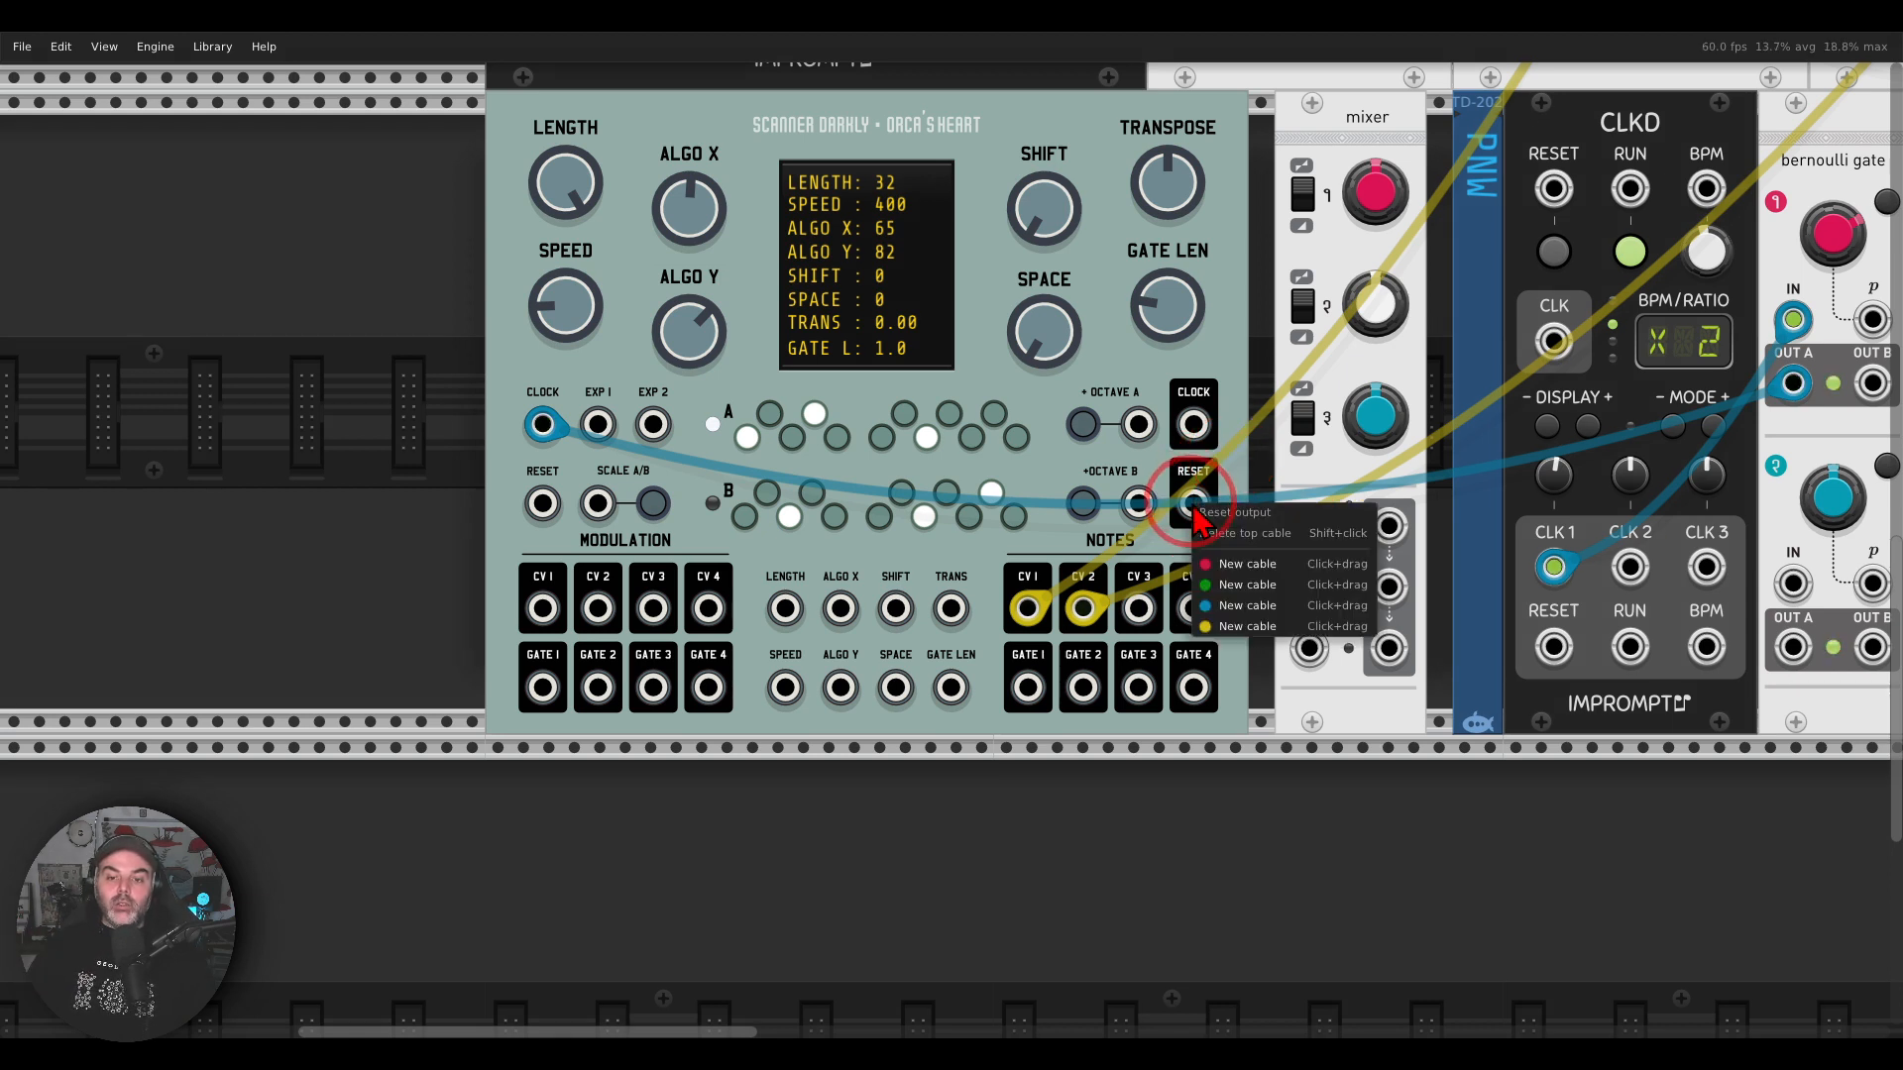
pyautogui.moveTo(1206, 604); pyautogui.dragTo(598, 504)
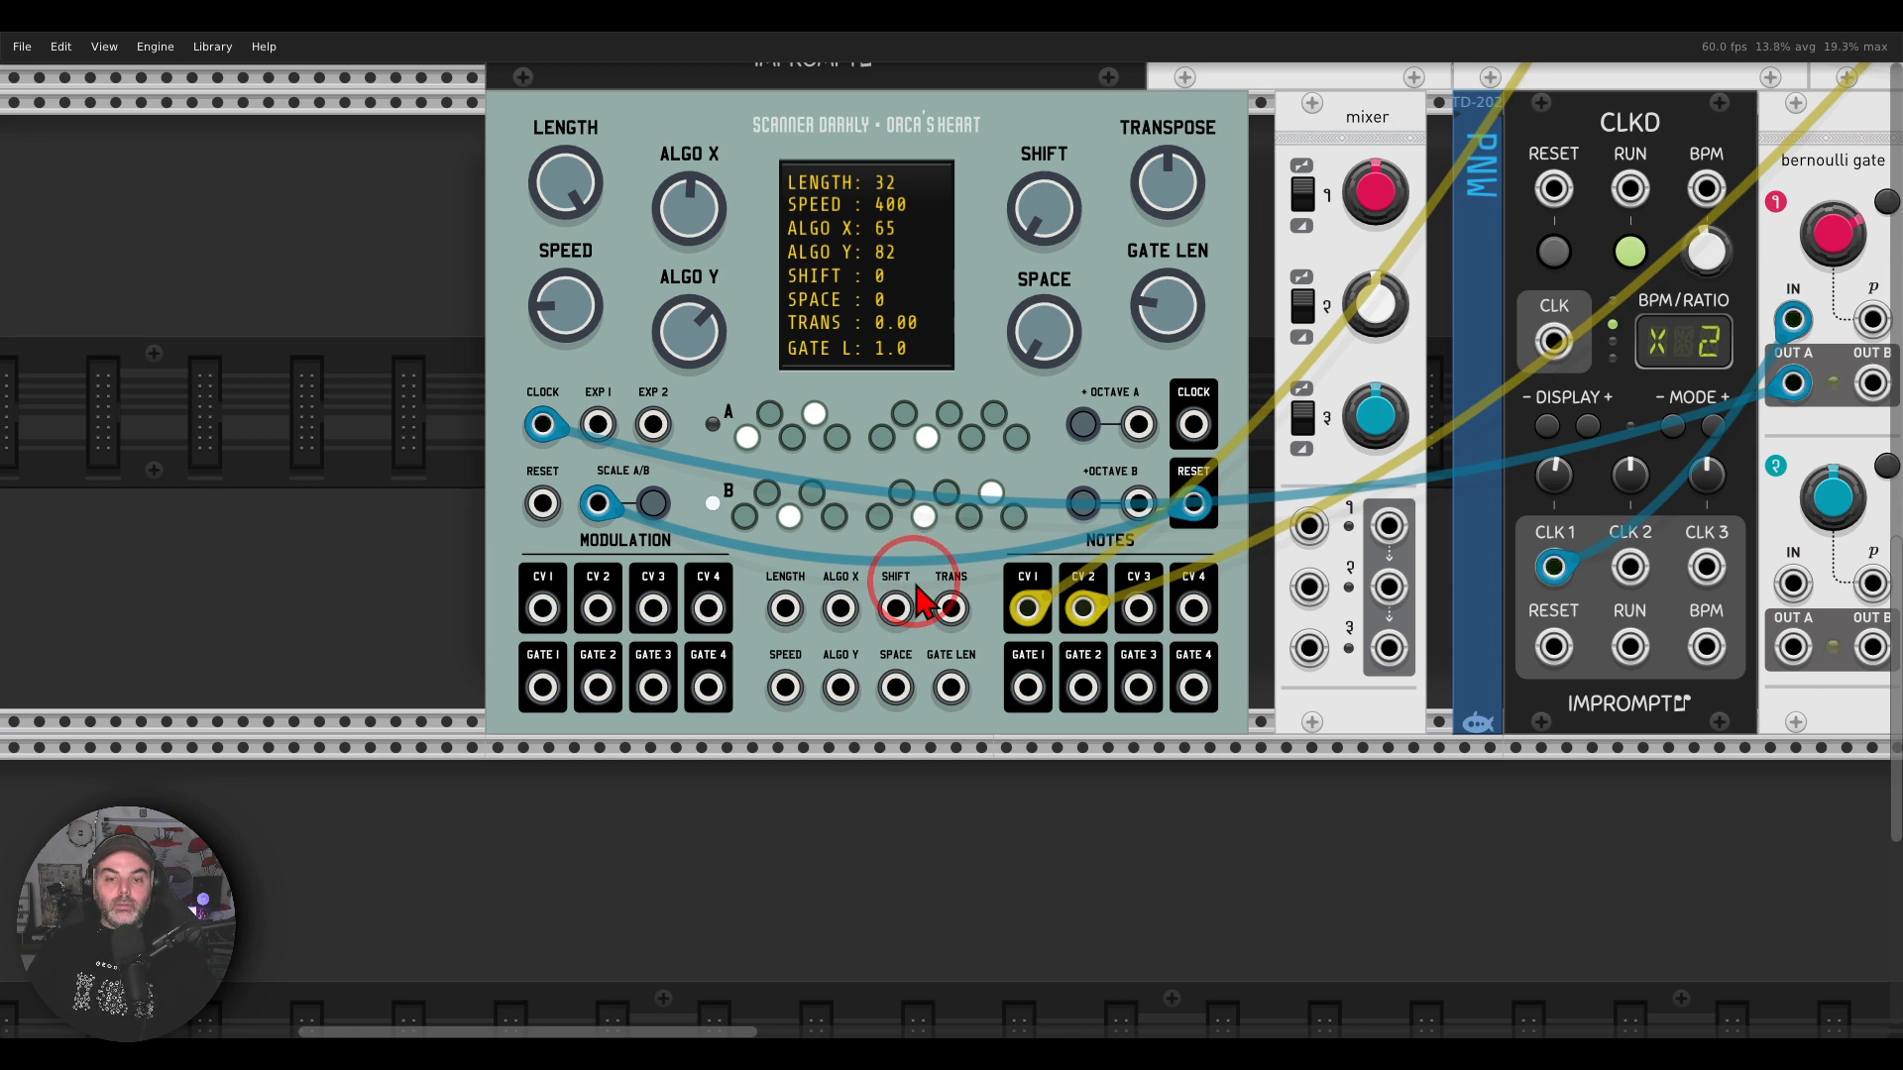
# Step: Patch a blue cable from the Bernoulli gate's channel 2 Out A to the Octave A input of Orca's Heart
pyautogui.moveTo(1235, 549); pyautogui.dragTo(949, 568)
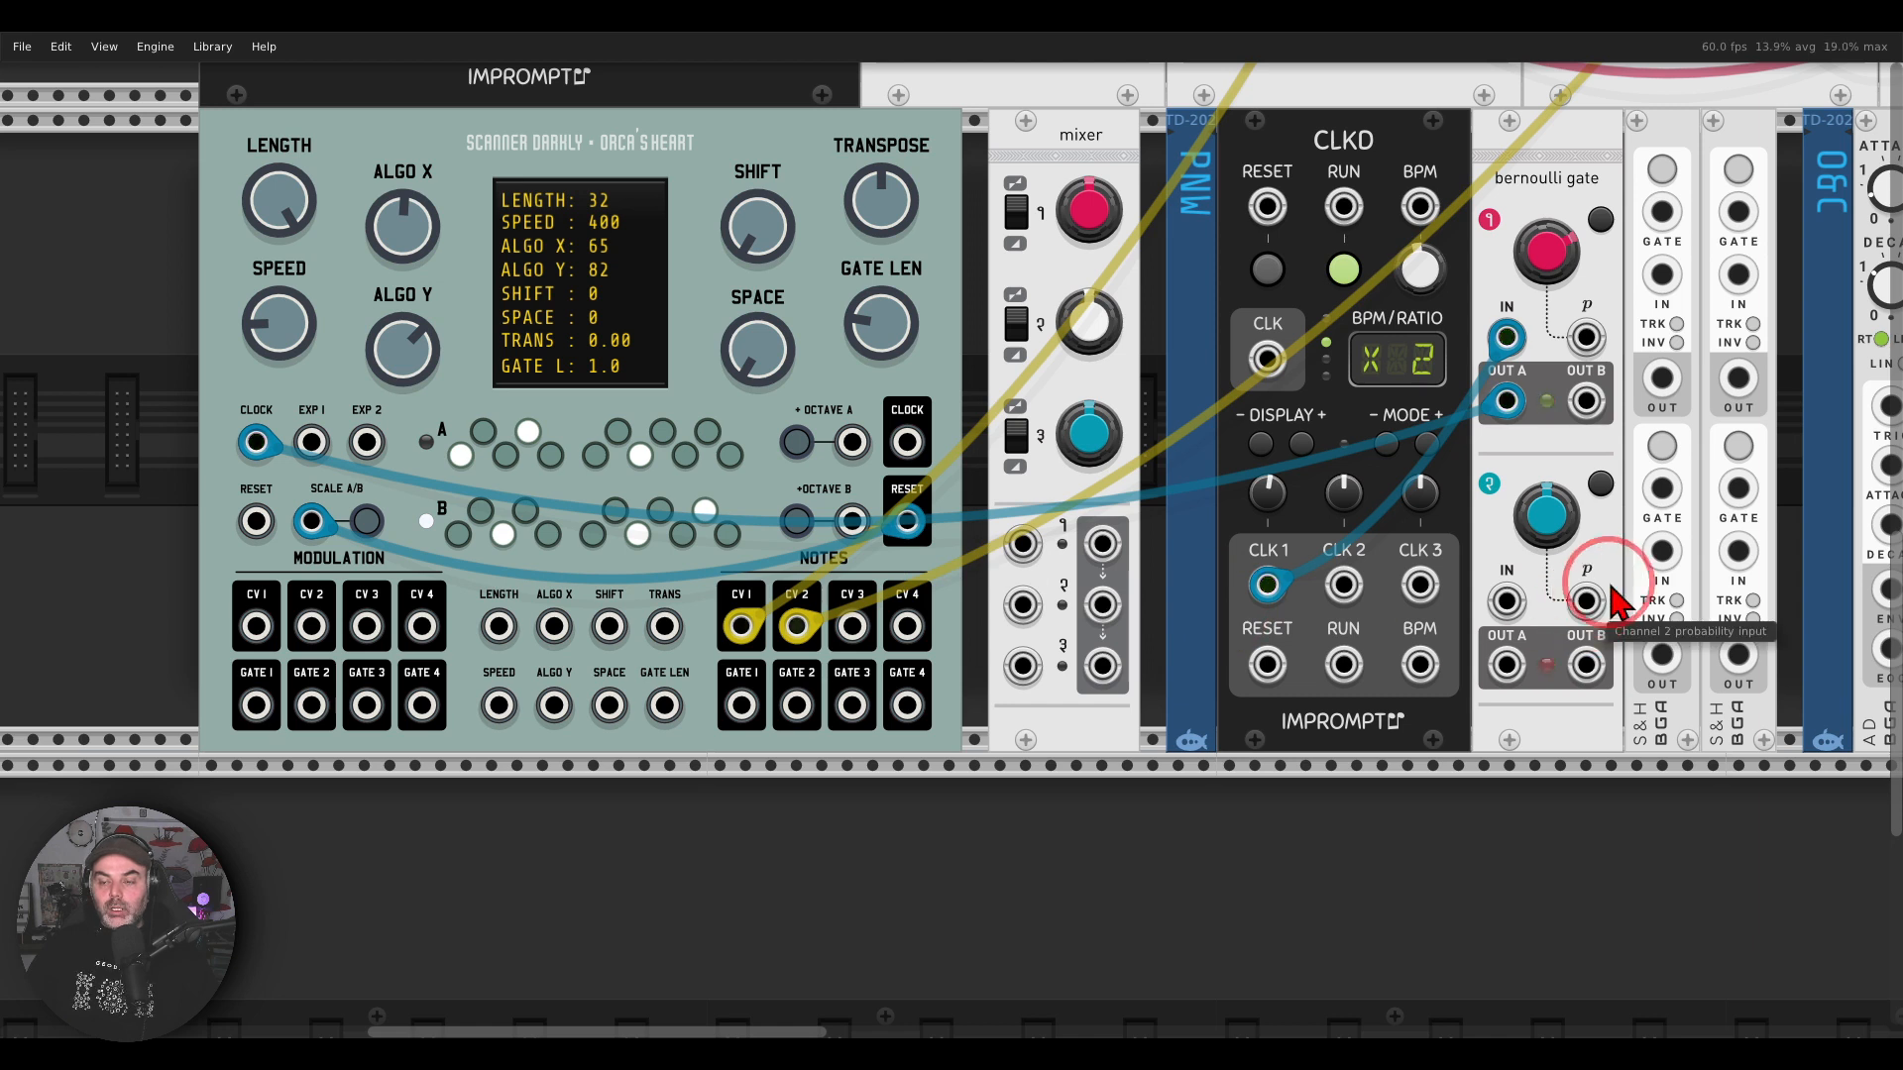
pyautogui.moveTo(1633, 444)
pyautogui.mouseDown()
pyautogui.moveTo(1419, 656)
pyautogui.moveTo(1598, 733)
pyautogui.moveTo(1653, 496)
pyautogui.moveTo(1637, 466)
pyautogui.mouseUp()
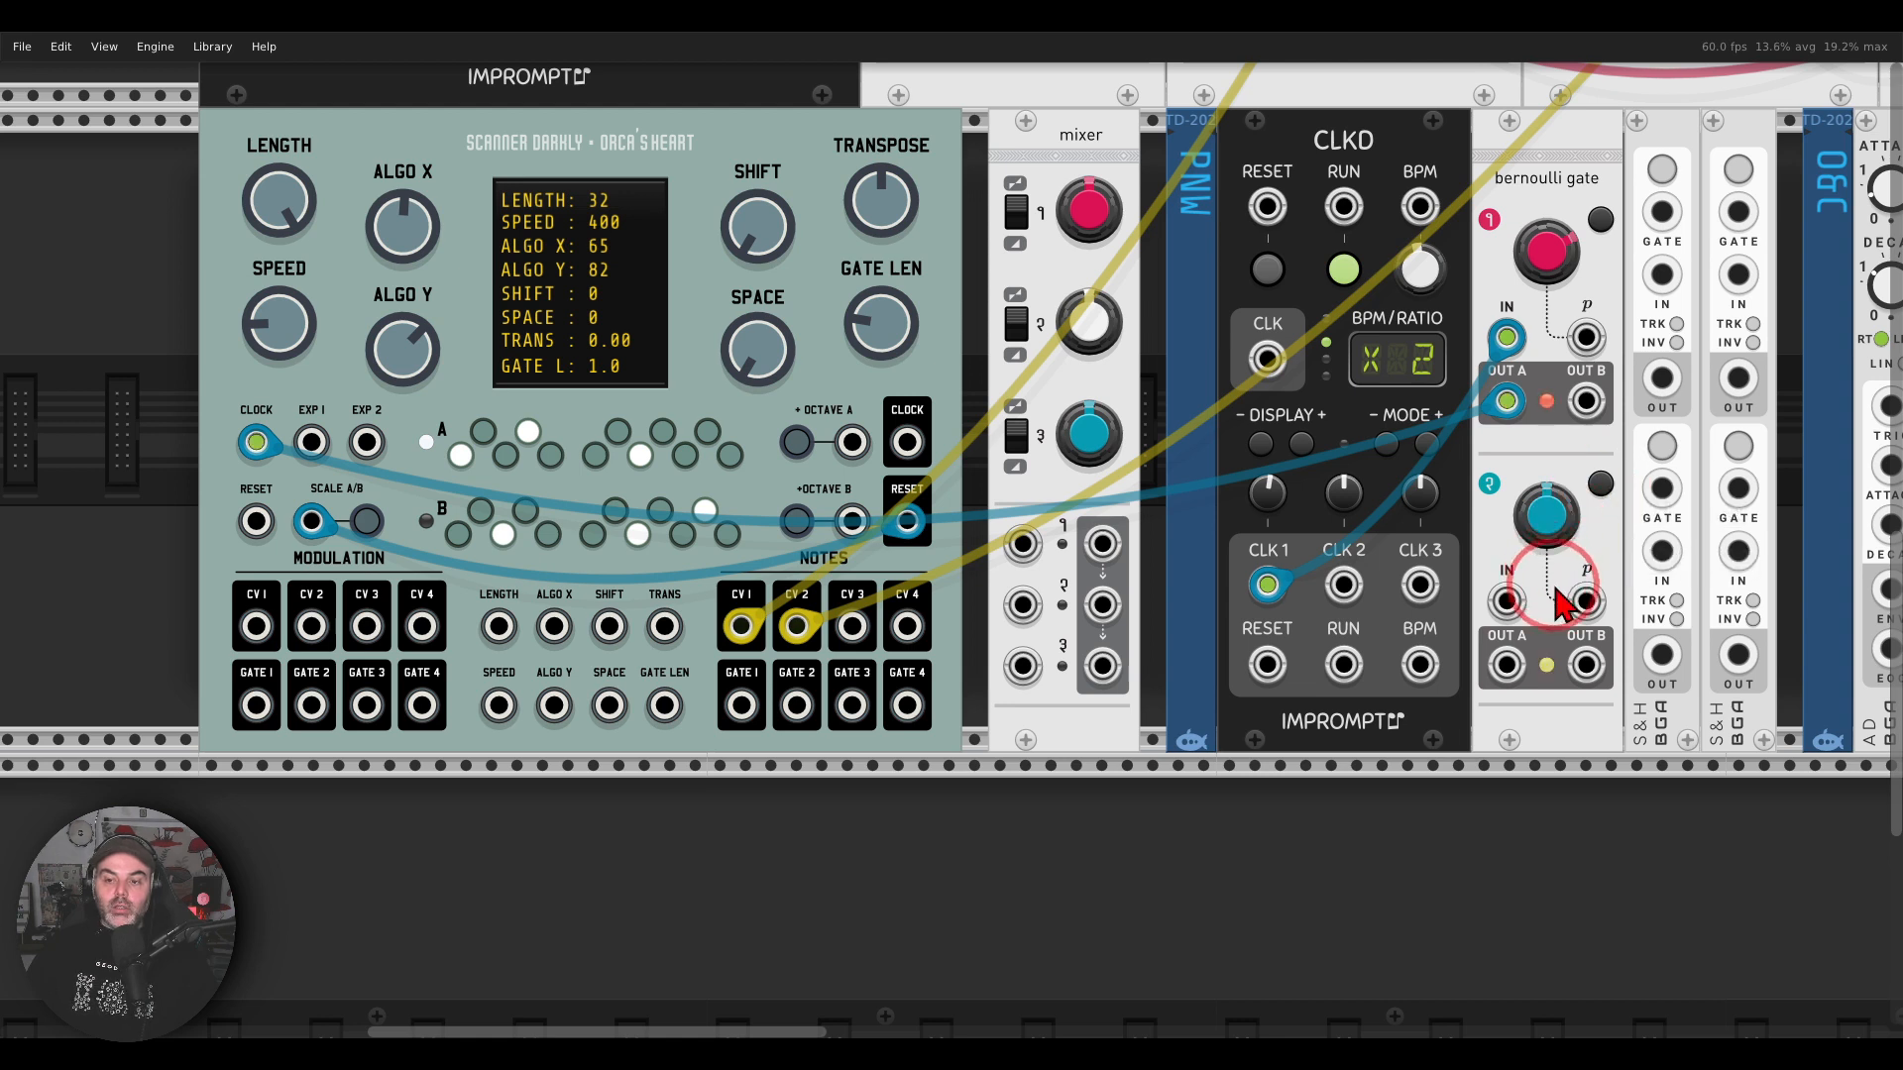
pyautogui.moveTo(1620, 631)
pyautogui.mouseDown()
pyautogui.moveTo(1539, 621)
pyautogui.moveTo(1497, 704)
pyautogui.moveTo(1626, 647)
pyautogui.mouseUp()
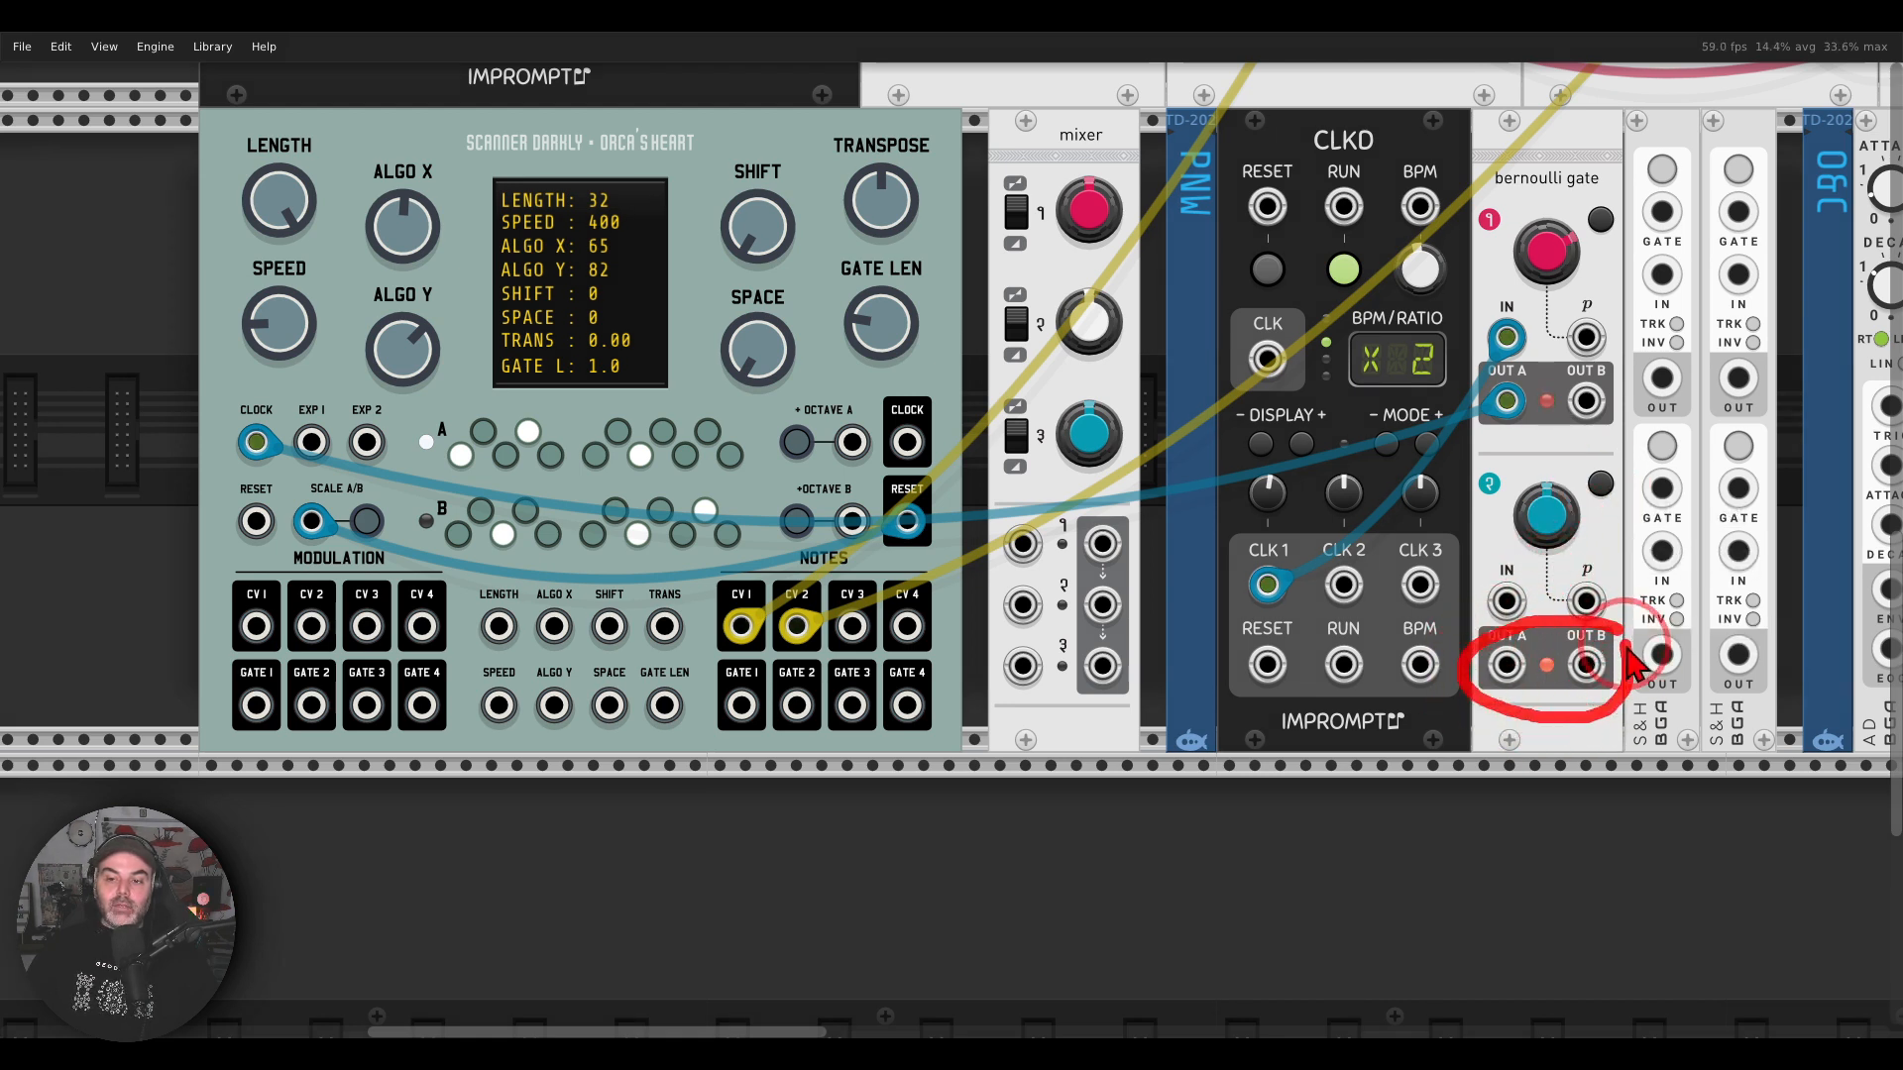
pyautogui.rightClick(1507, 664)
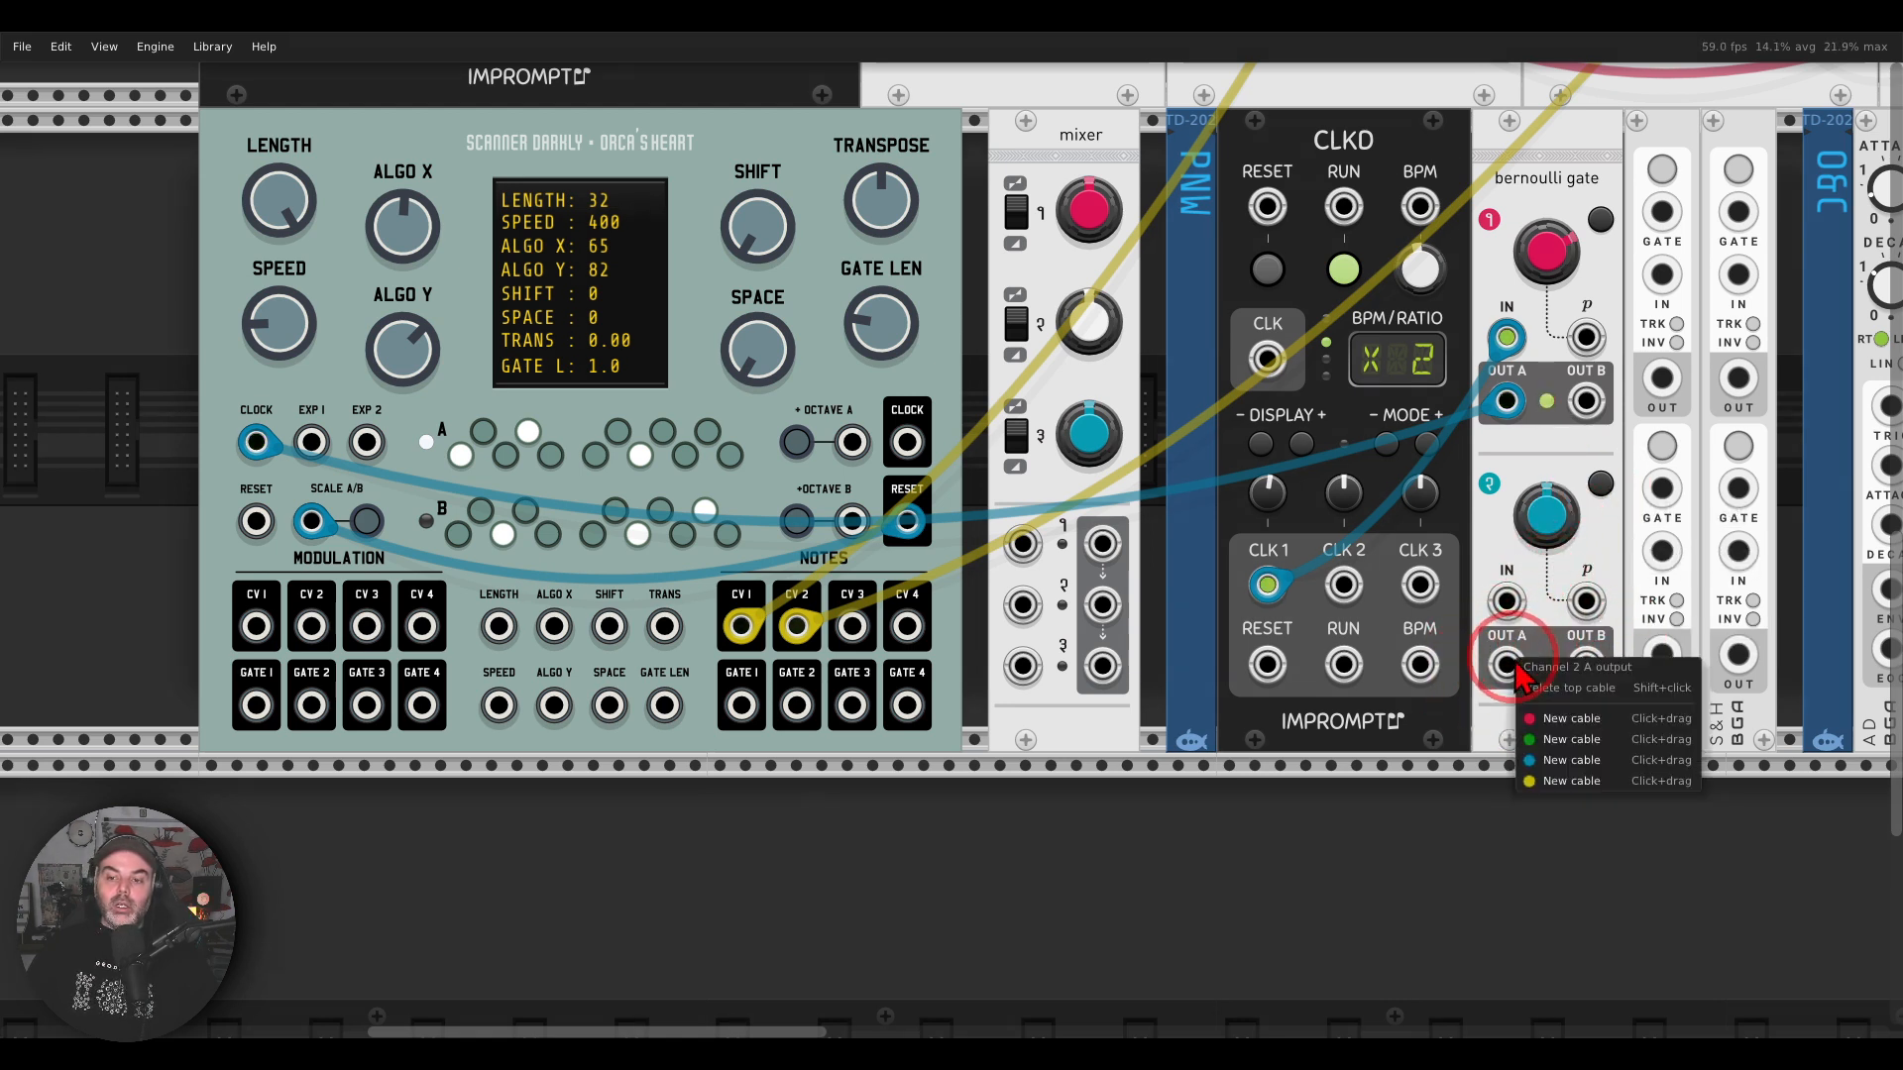
pyautogui.click(1531, 771)
pyautogui.click(853, 442)
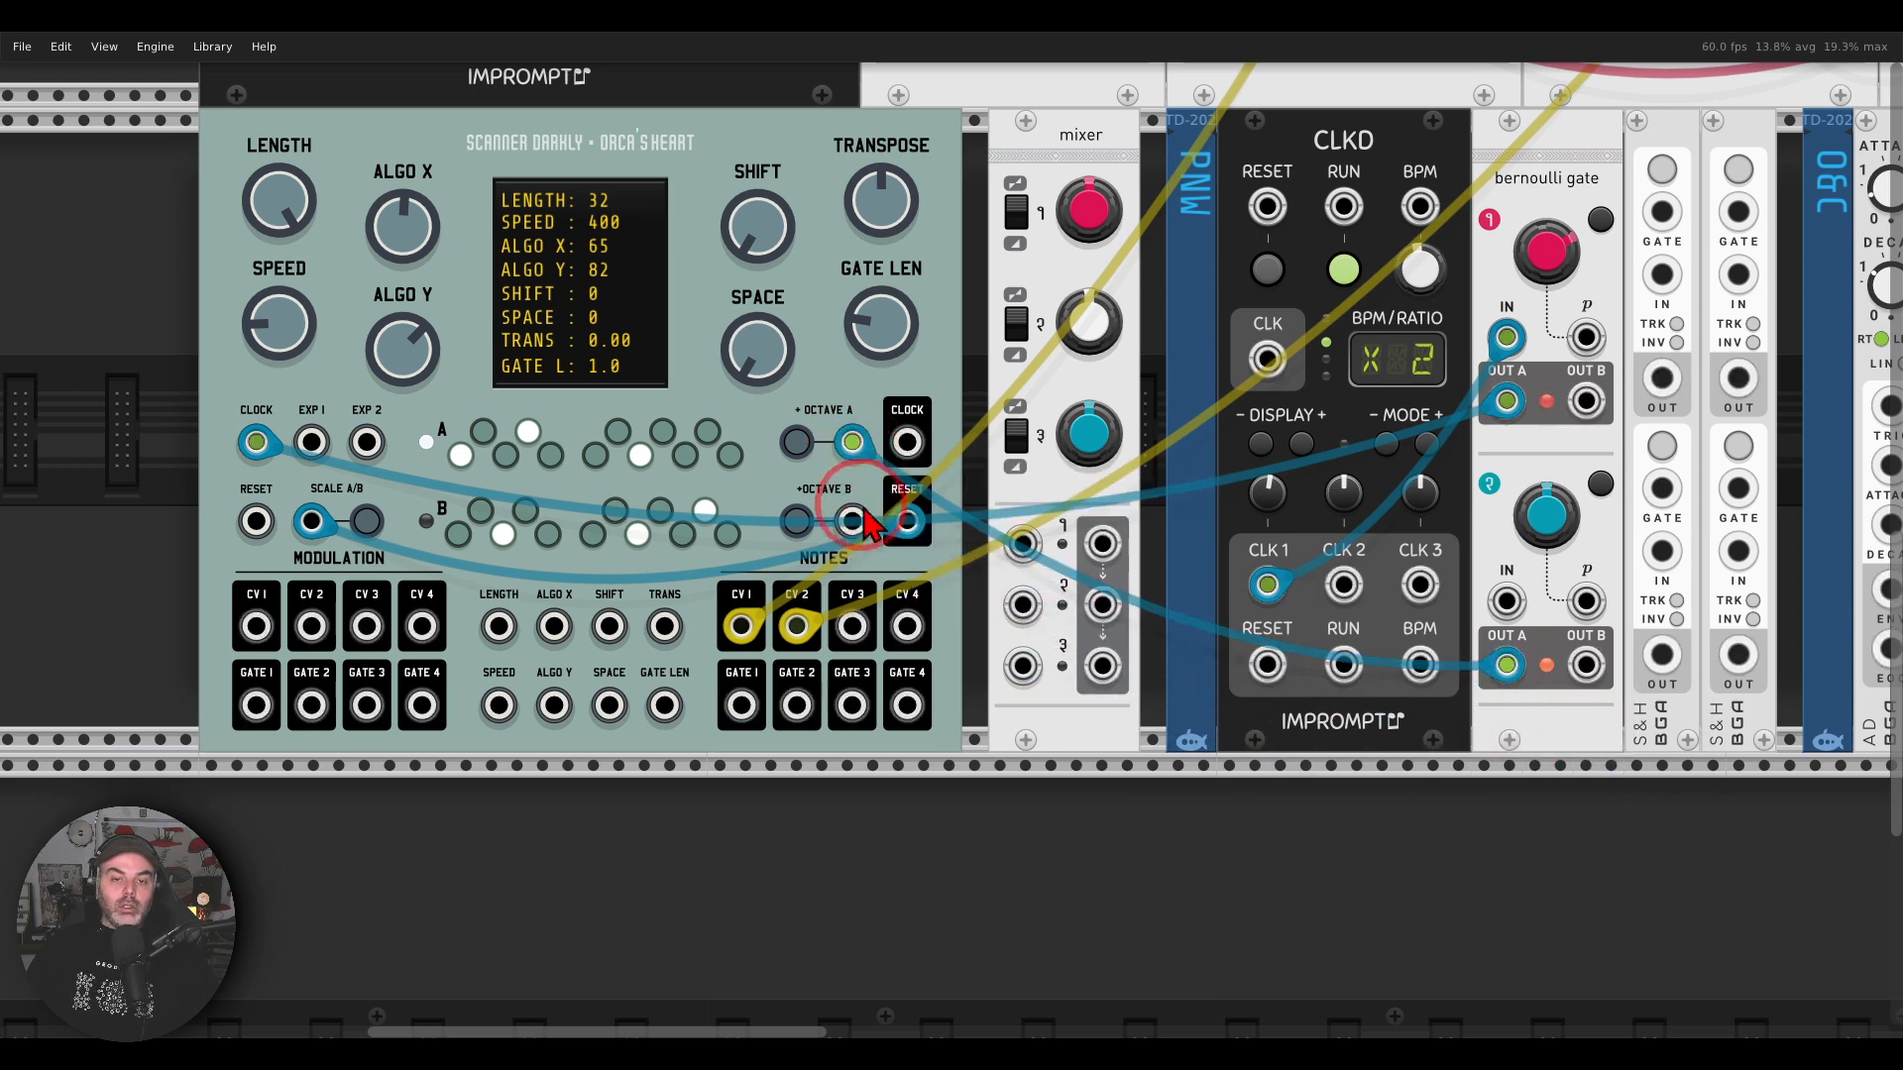
# Step: Patch a blue cable between the Octave B input of Orca's Heart and the Bernoulli gate's channel 2 Out B
pyautogui.rightClick(853, 521)
pyautogui.click(874, 652)
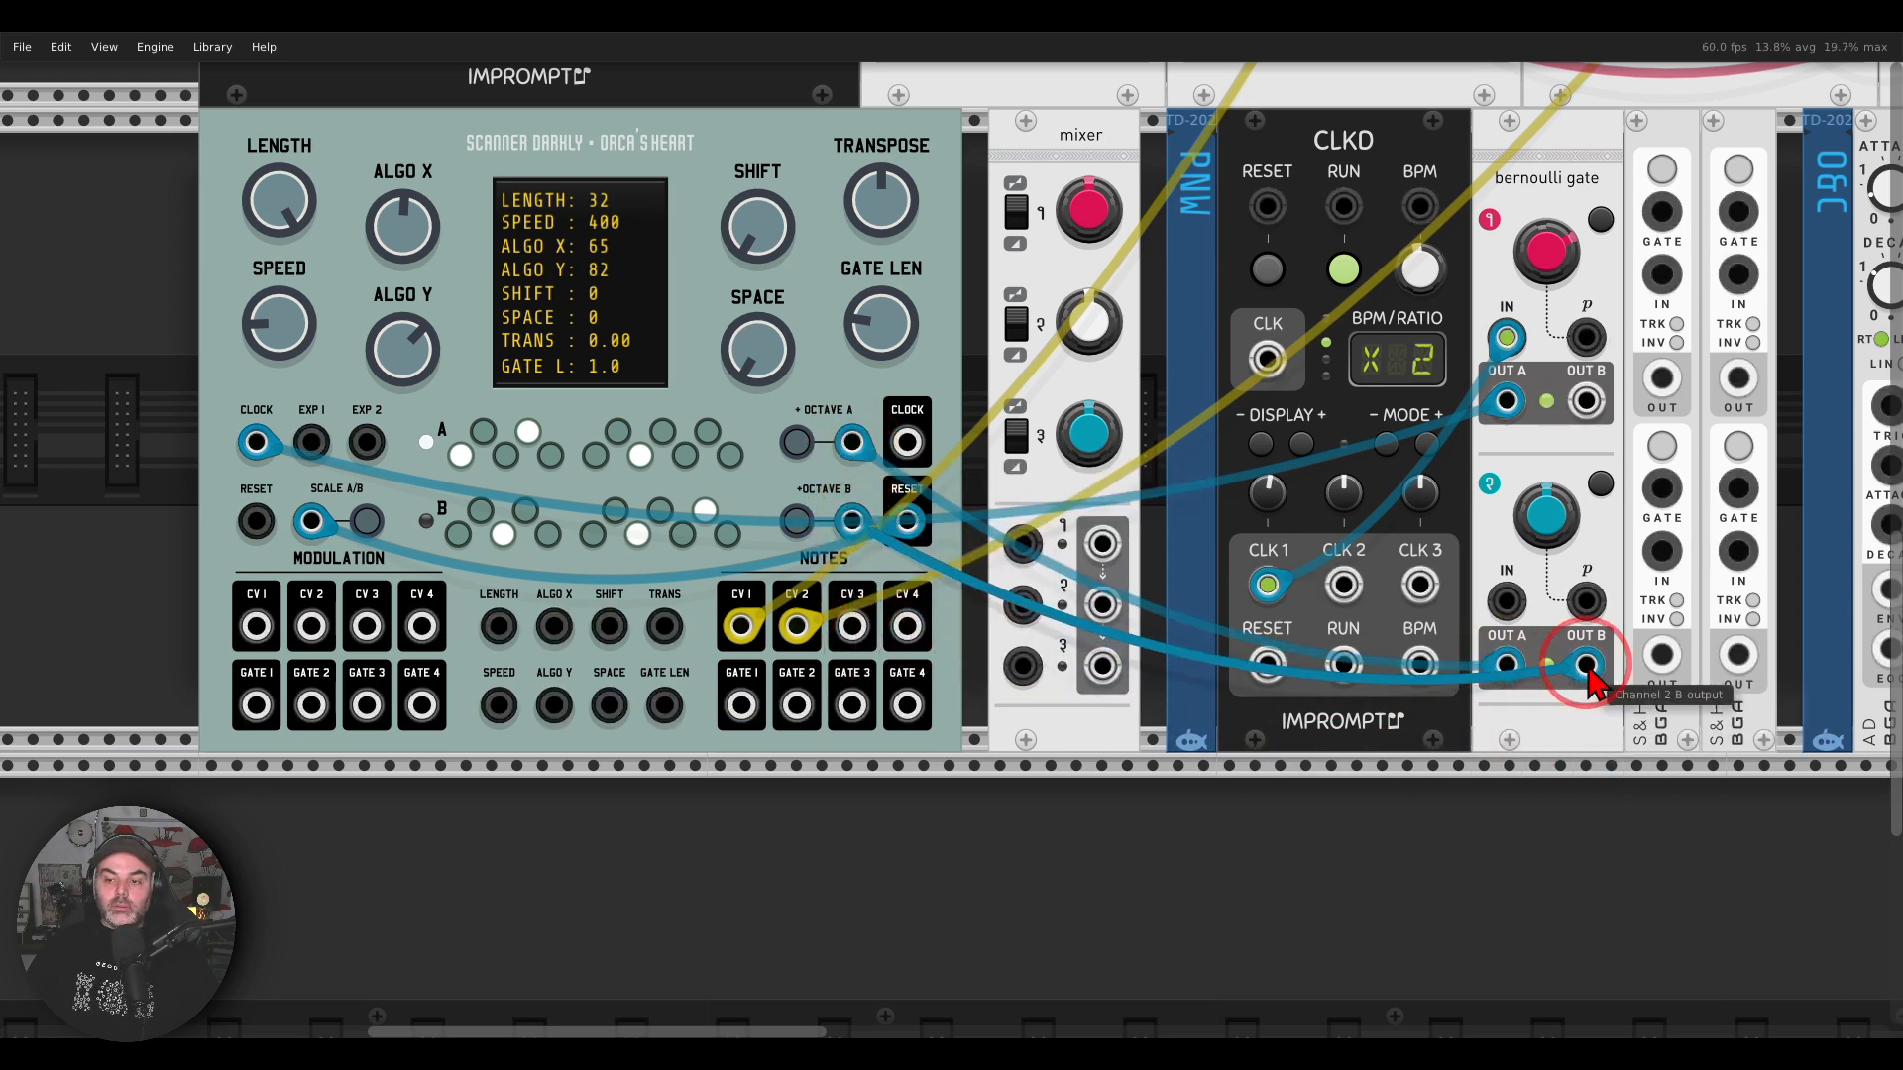
pyautogui.click(1586, 664)
# Step: Patch a blue cable from CLKD's CLK 2 output to the Bernoulli gate's channel 2 input and set the clock 2 ratio to /2
pyautogui.rightClick(1506, 601)
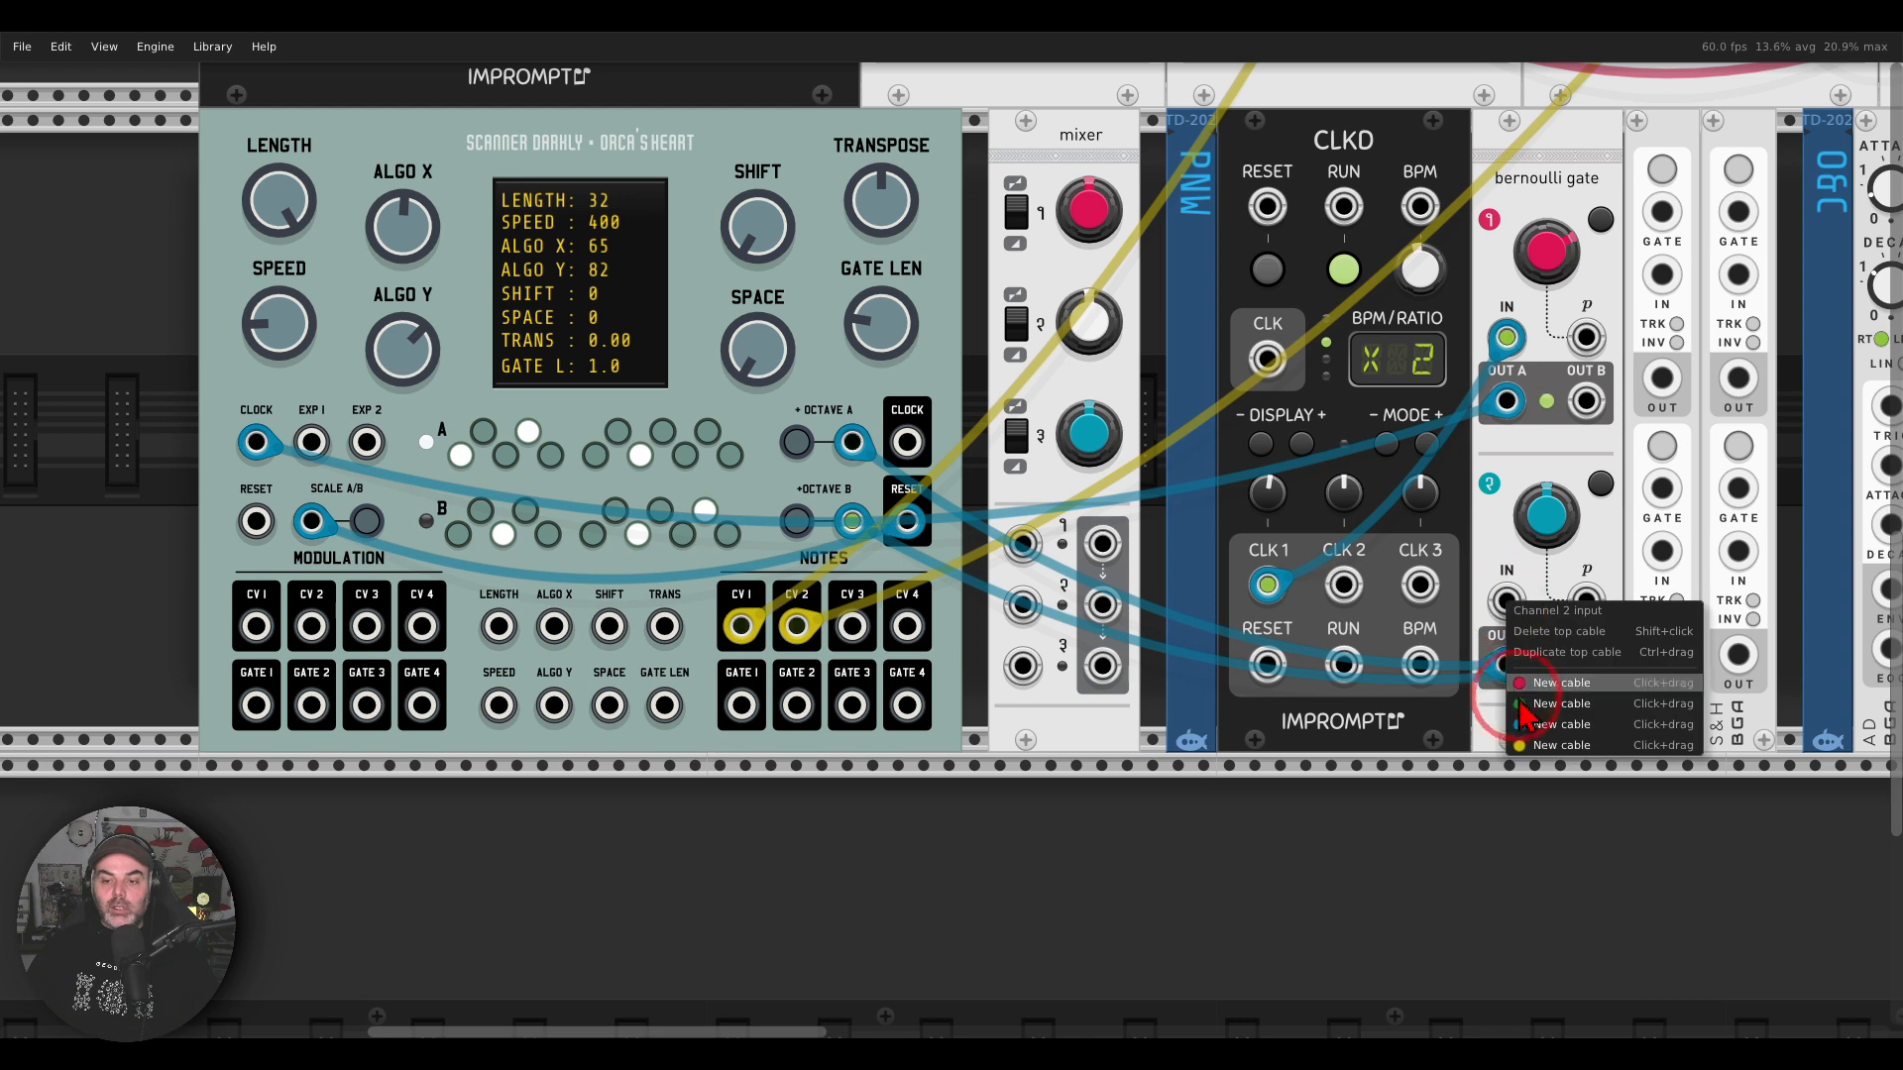
pyautogui.click(1531, 708)
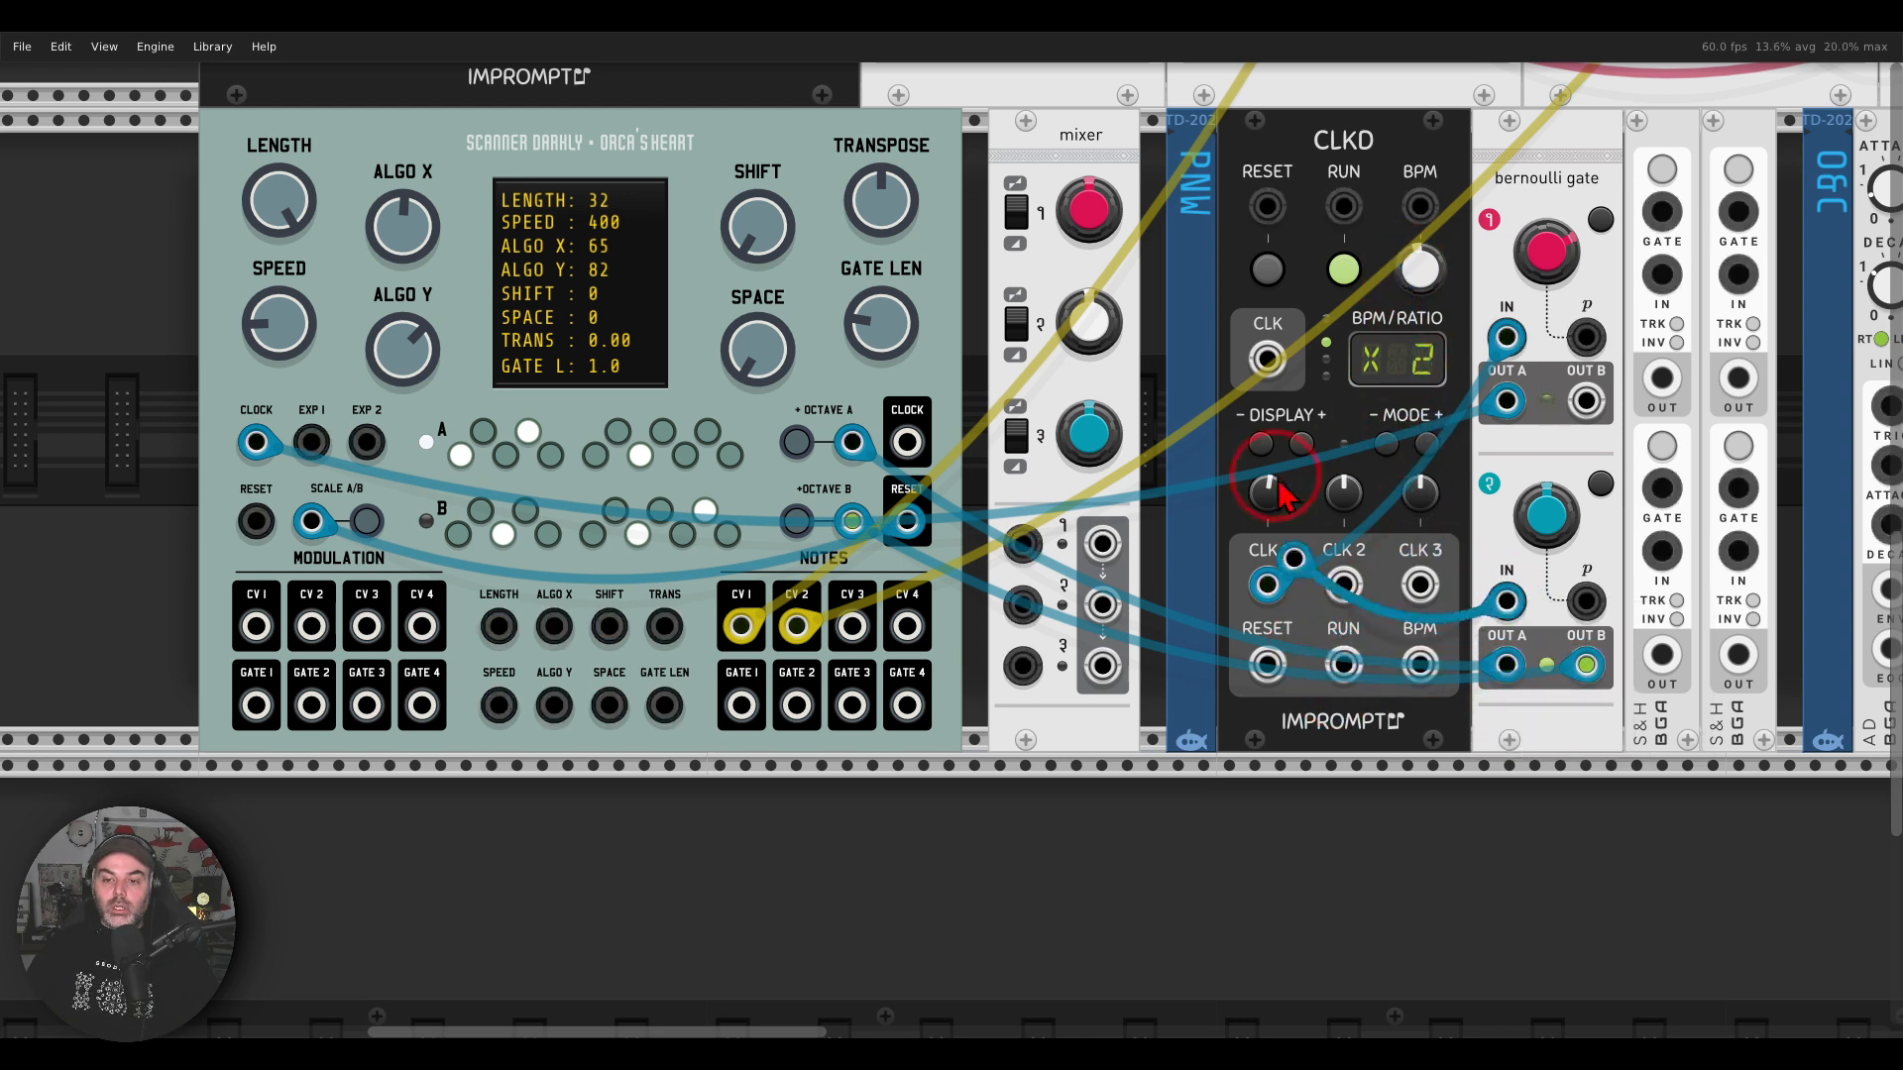
pyautogui.click(1268, 359)
pyautogui.click(1309, 593)
pyautogui.click(1340, 659)
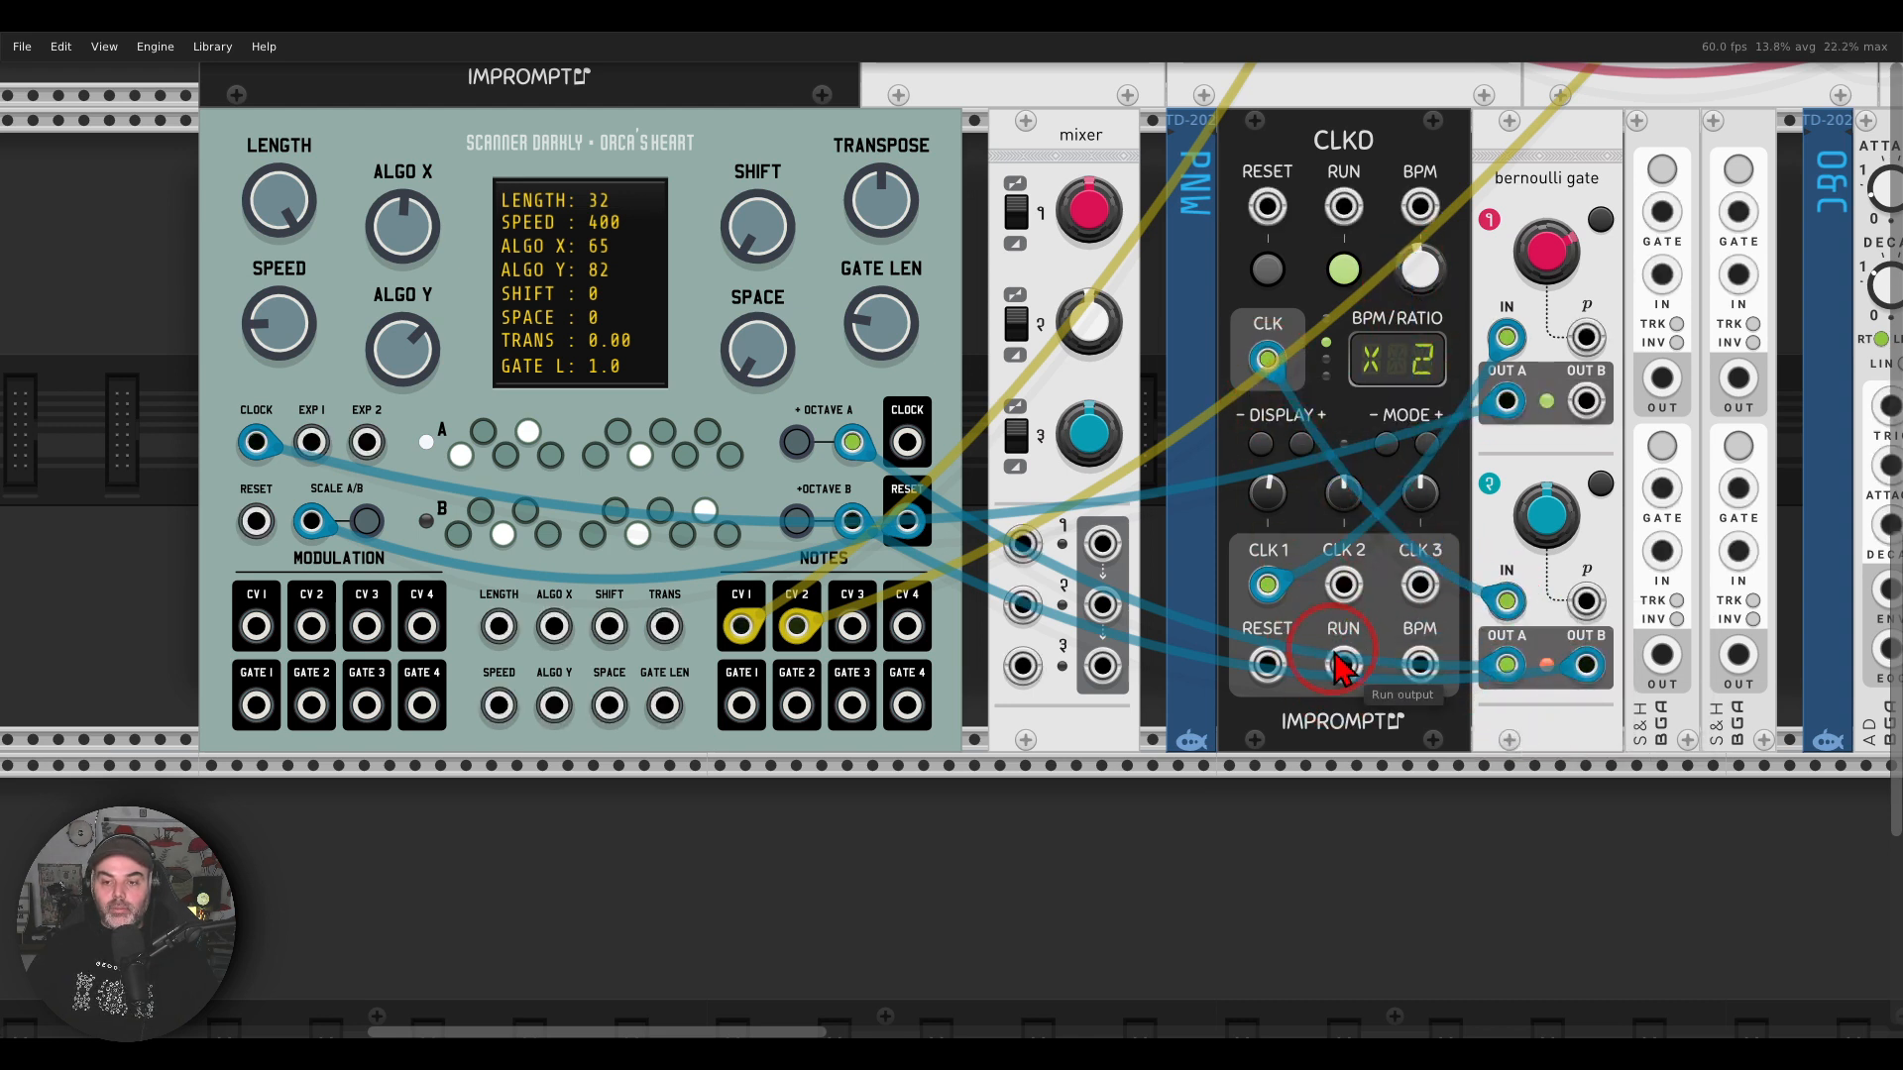
pyautogui.moveTo(1269, 361); pyautogui.dragTo(1342, 582)
pyautogui.moveTo(1336, 484); pyautogui.dragTo(1336, 479)
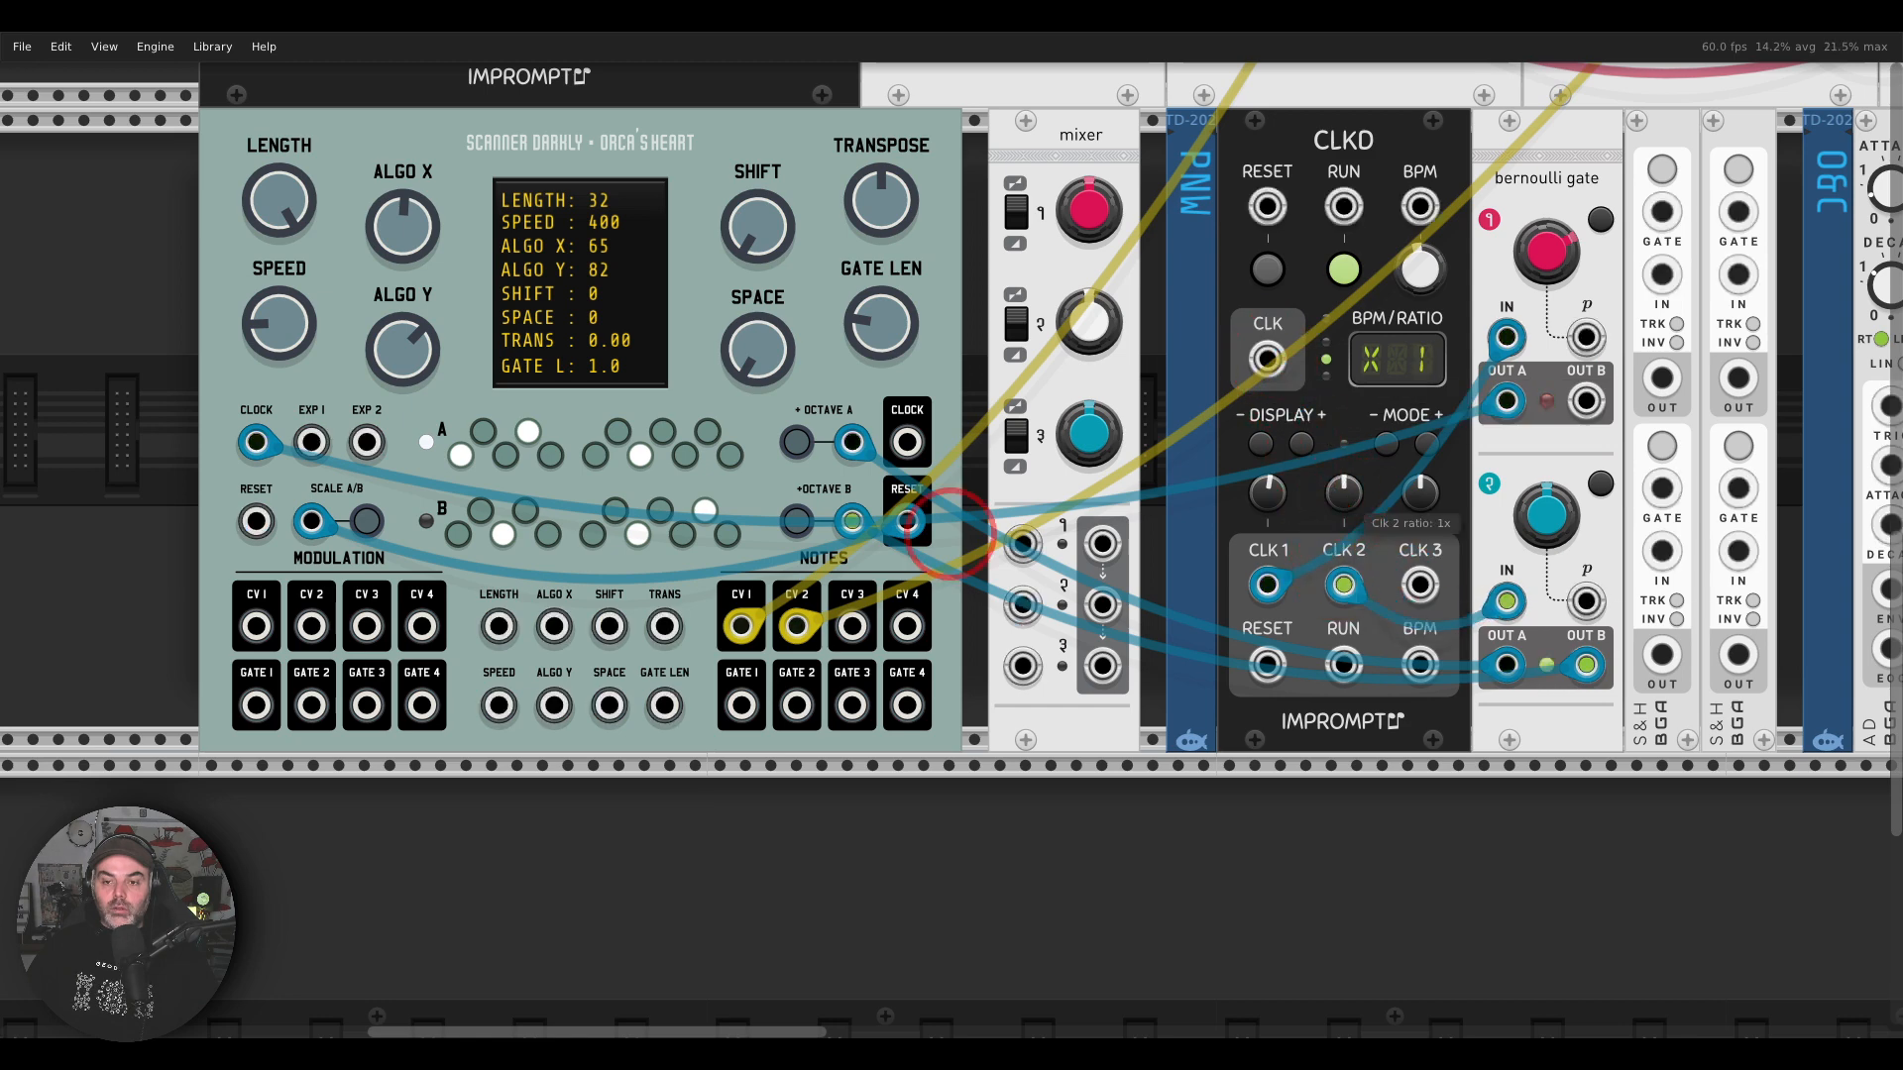
pyautogui.click(1253, 757)
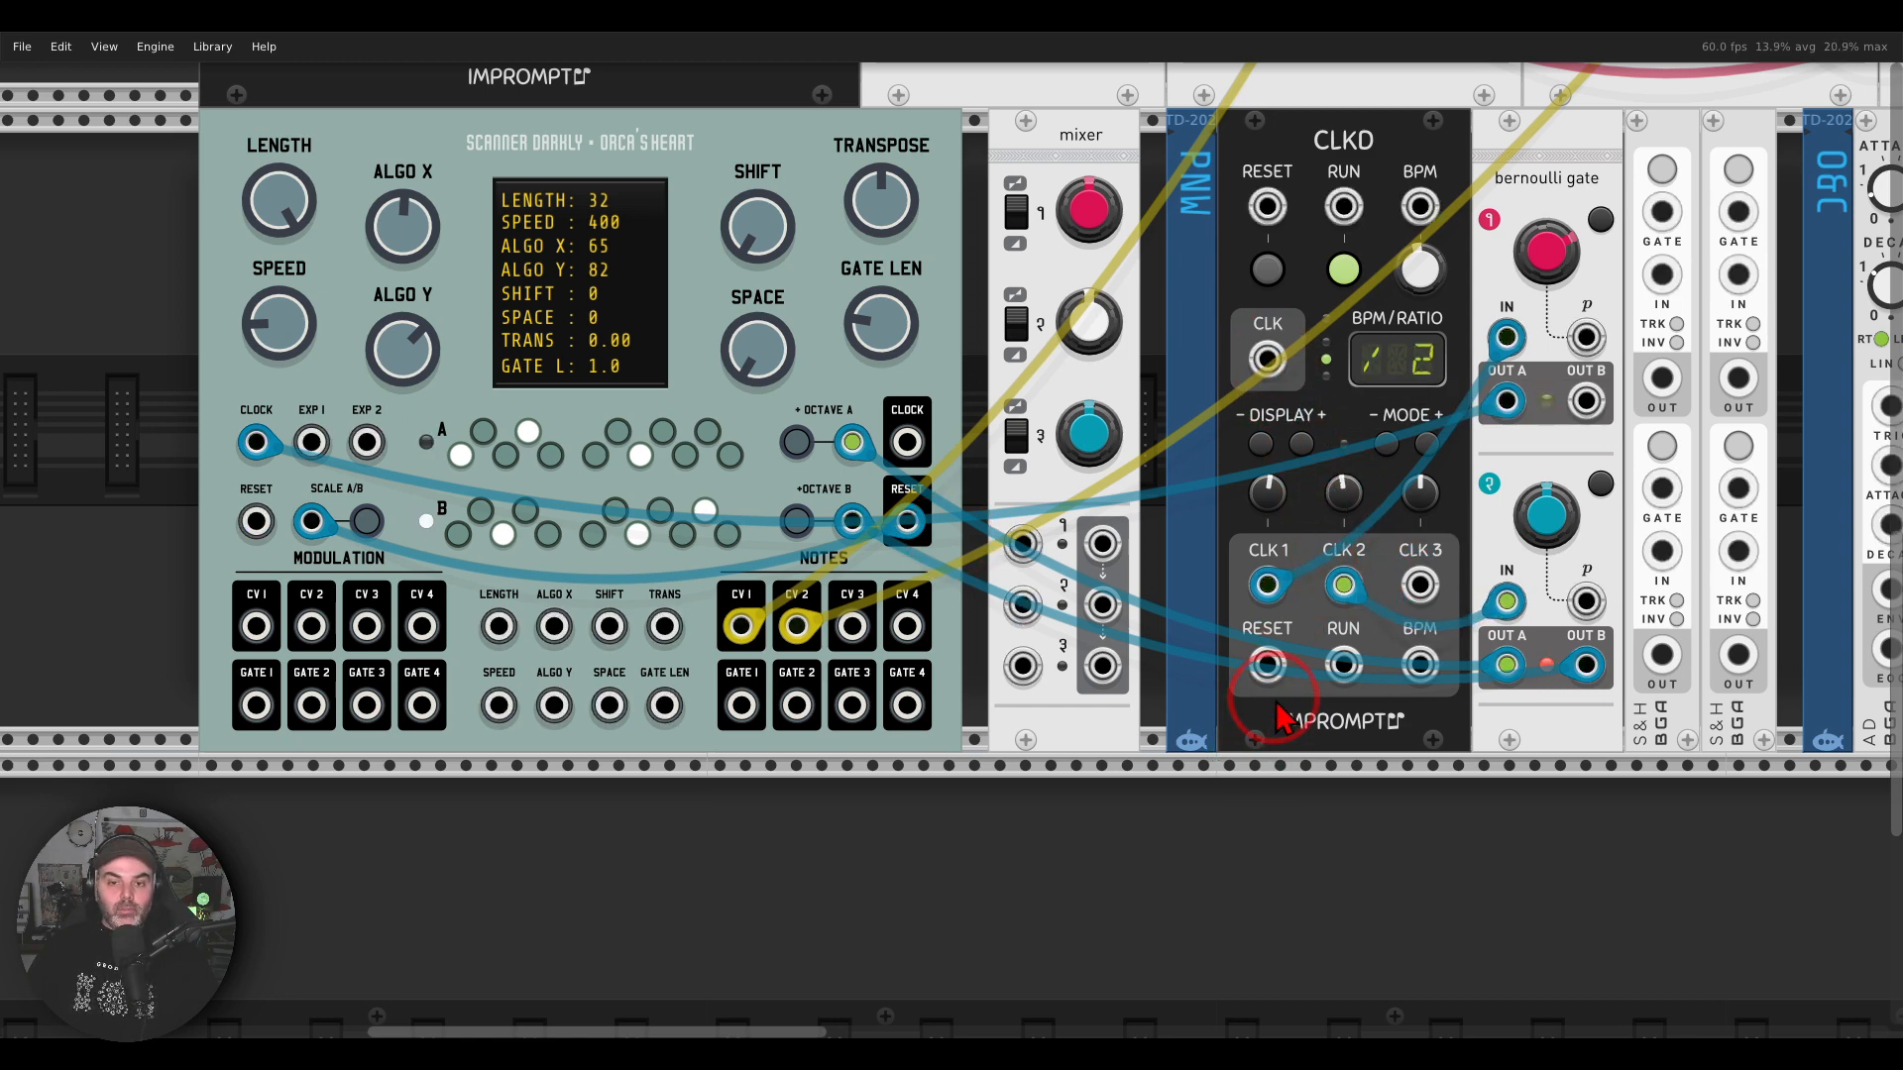
# Step: Switch both resonators from the modal resonator to the Sympathetic strings model
pyautogui.moveTo(1568, 182); pyautogui.dragTo(940, 611)
pyautogui.moveTo(1289, 526); pyautogui.dragTo(1462, 734)
pyautogui.rightClick(903, 182)
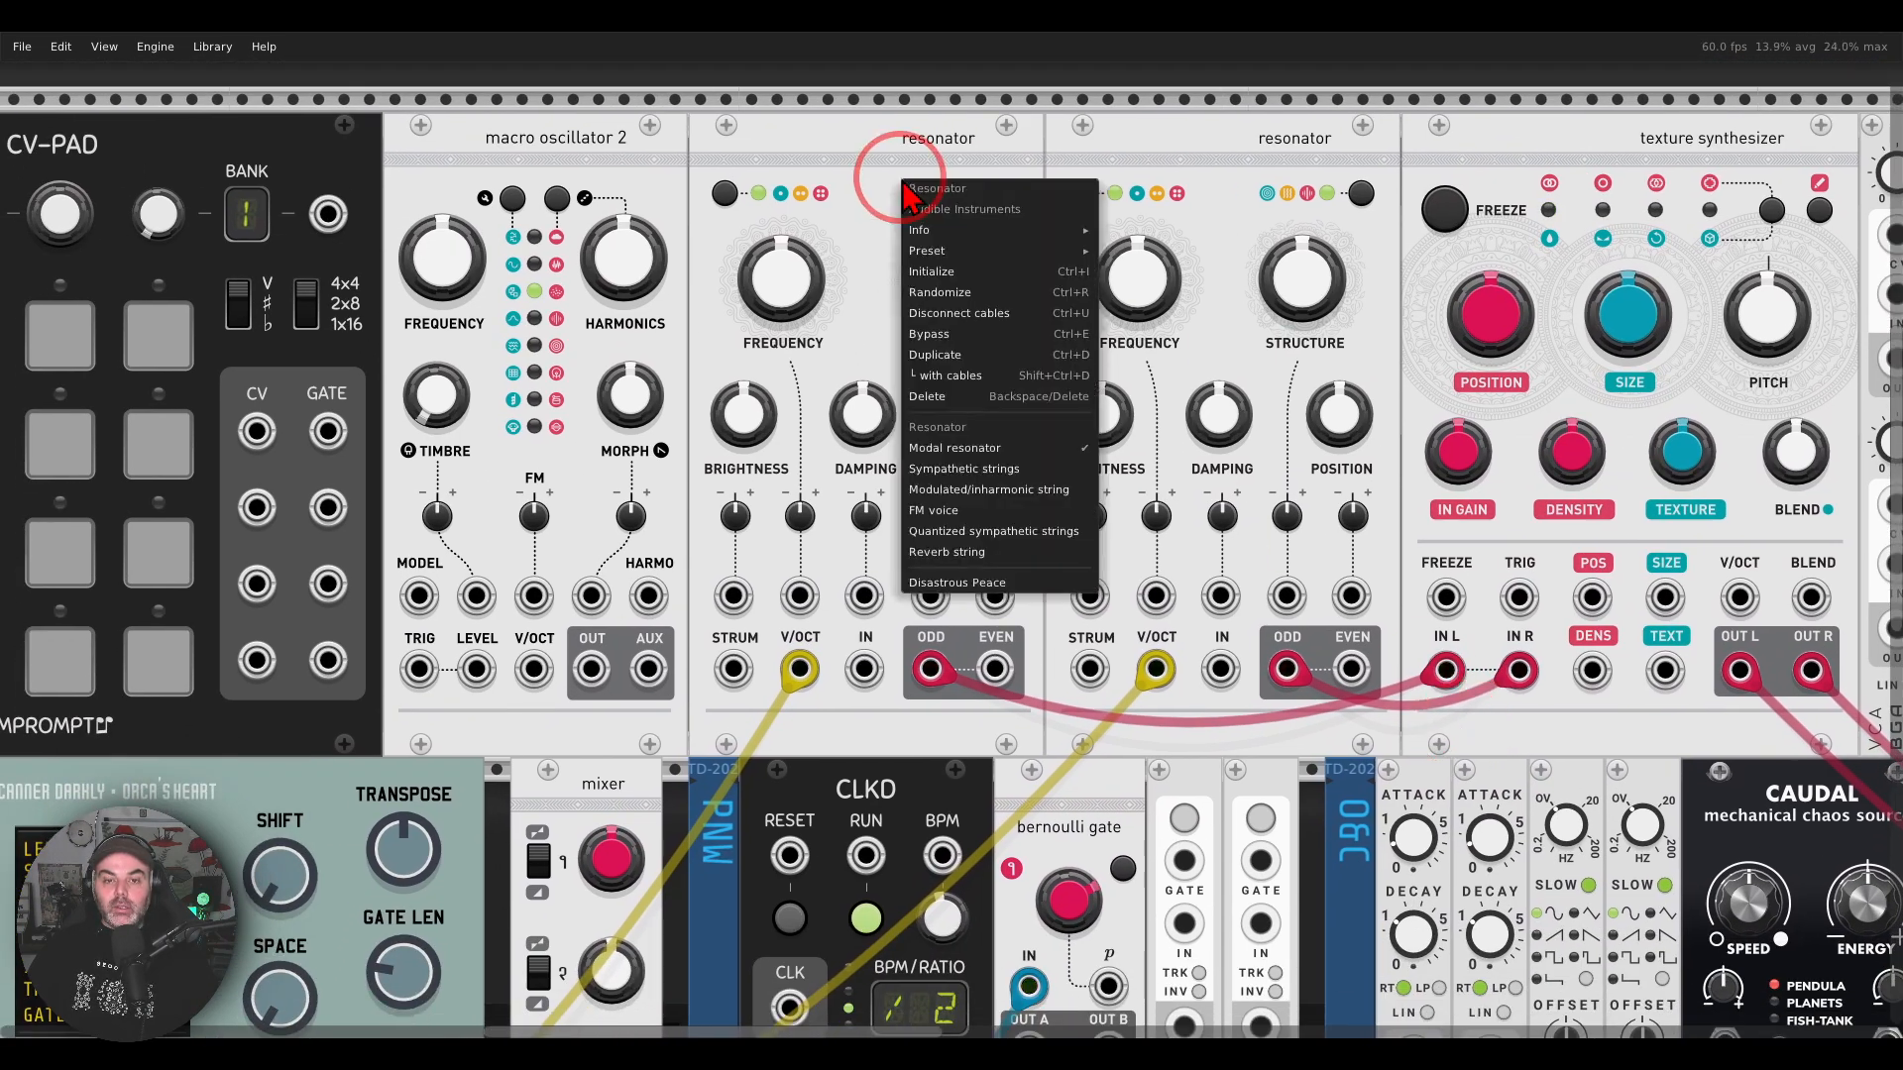
pyautogui.click(931, 466)
pyautogui.rightClick(1237, 140)
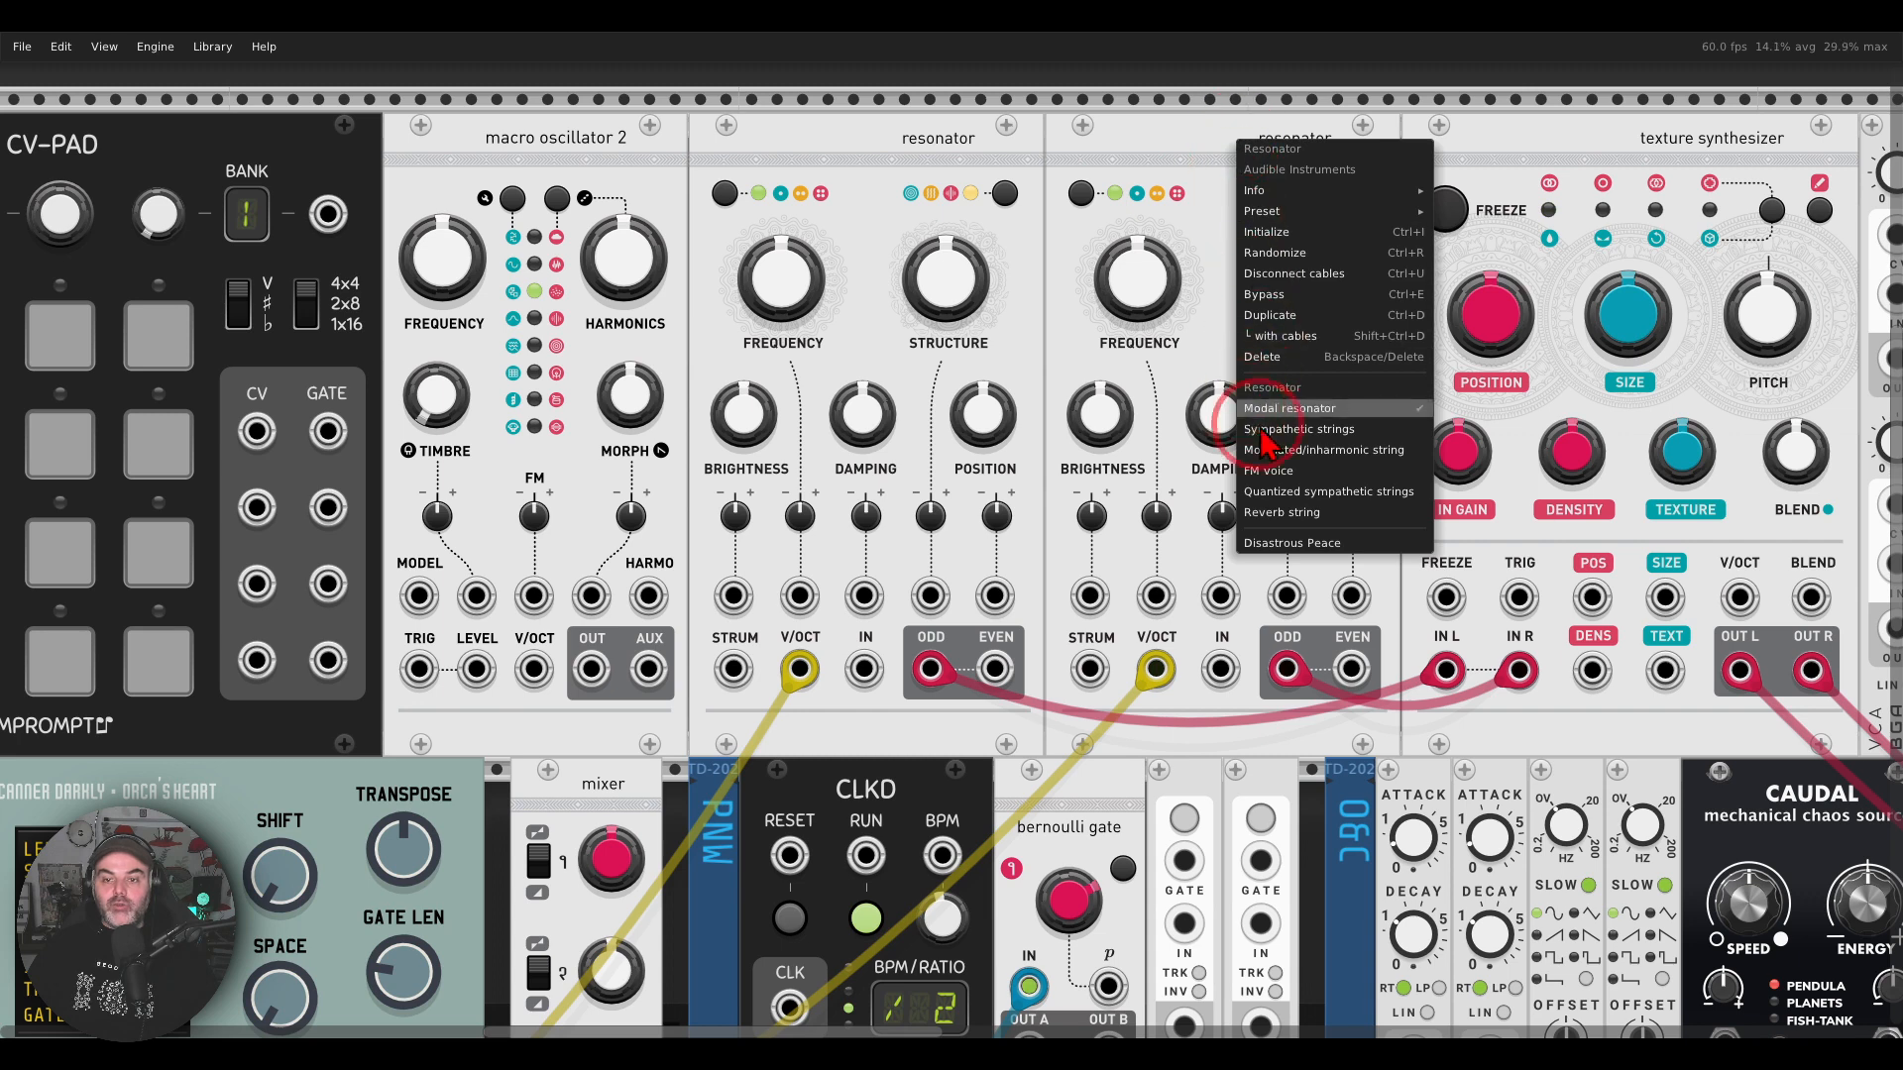
pyautogui.click(1264, 430)
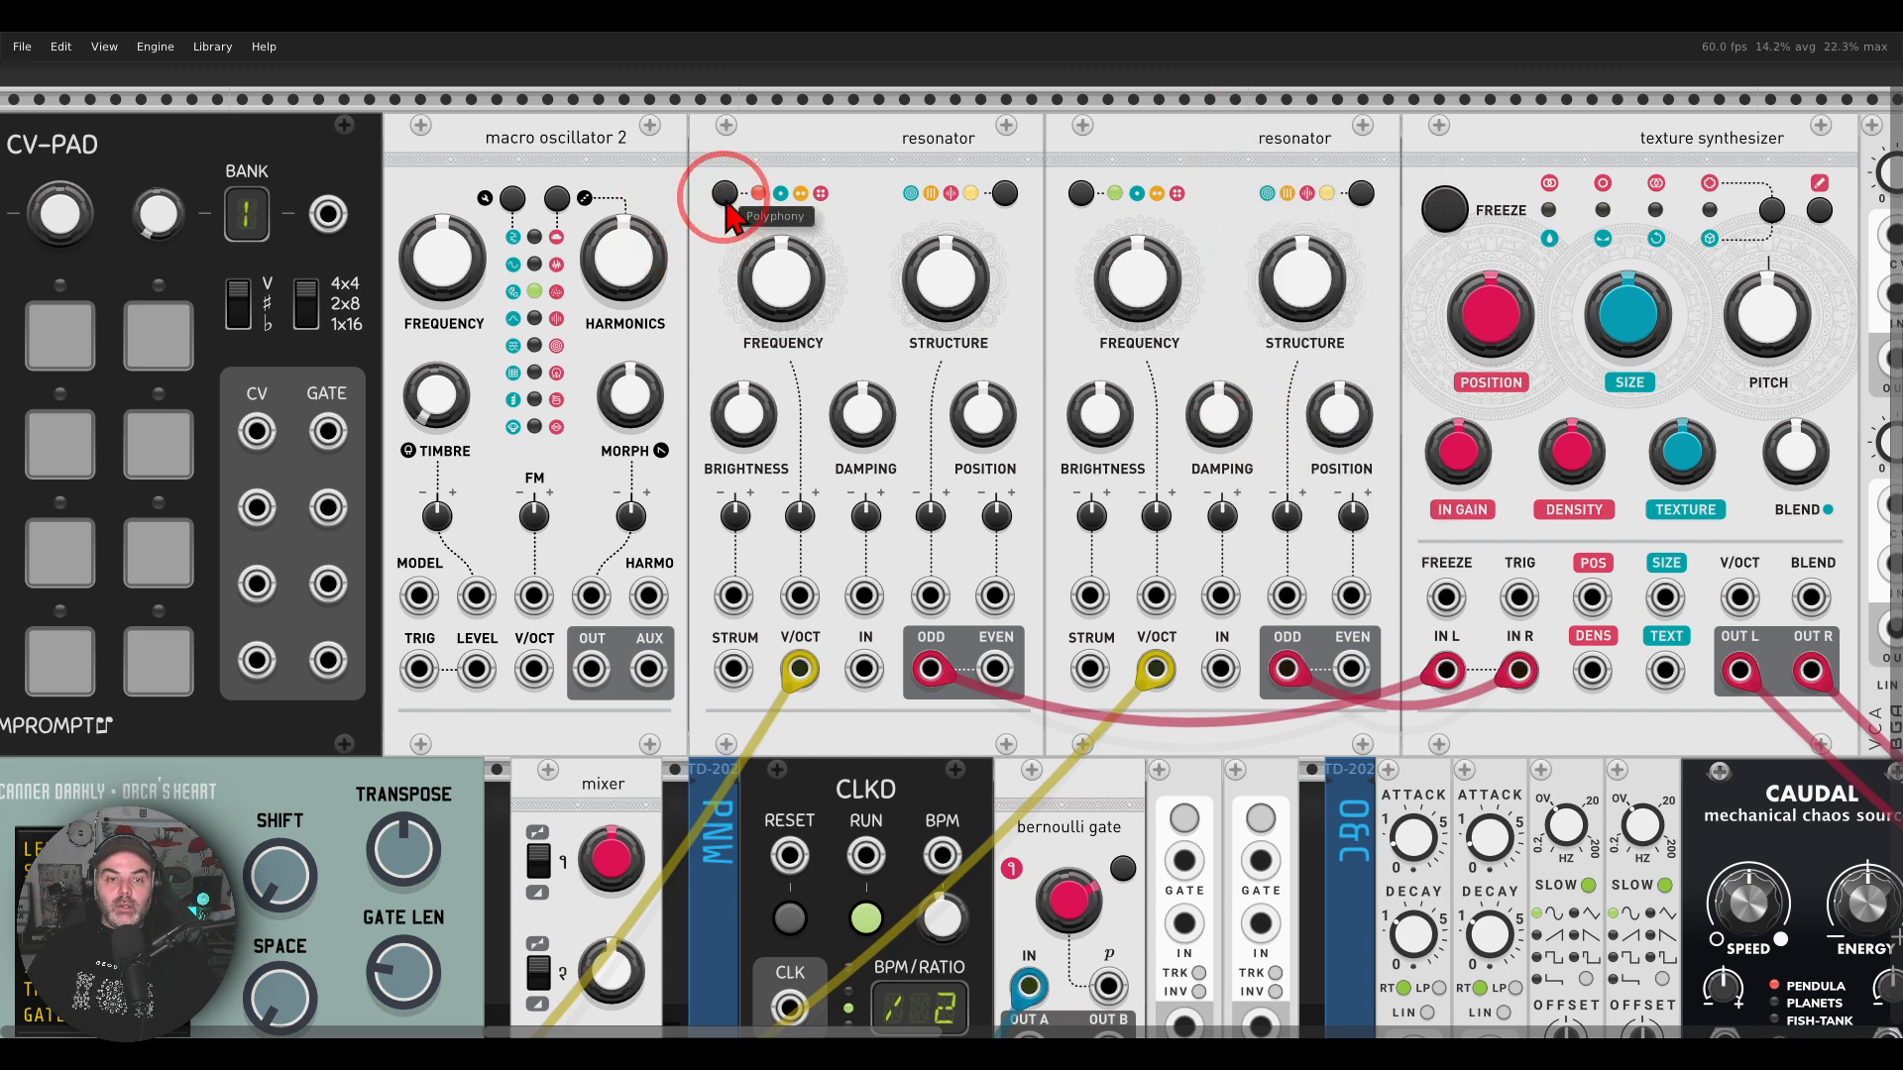
# Step: Set the polyphony of both resonators to the red-lit mode
pyautogui.click(1081, 193)
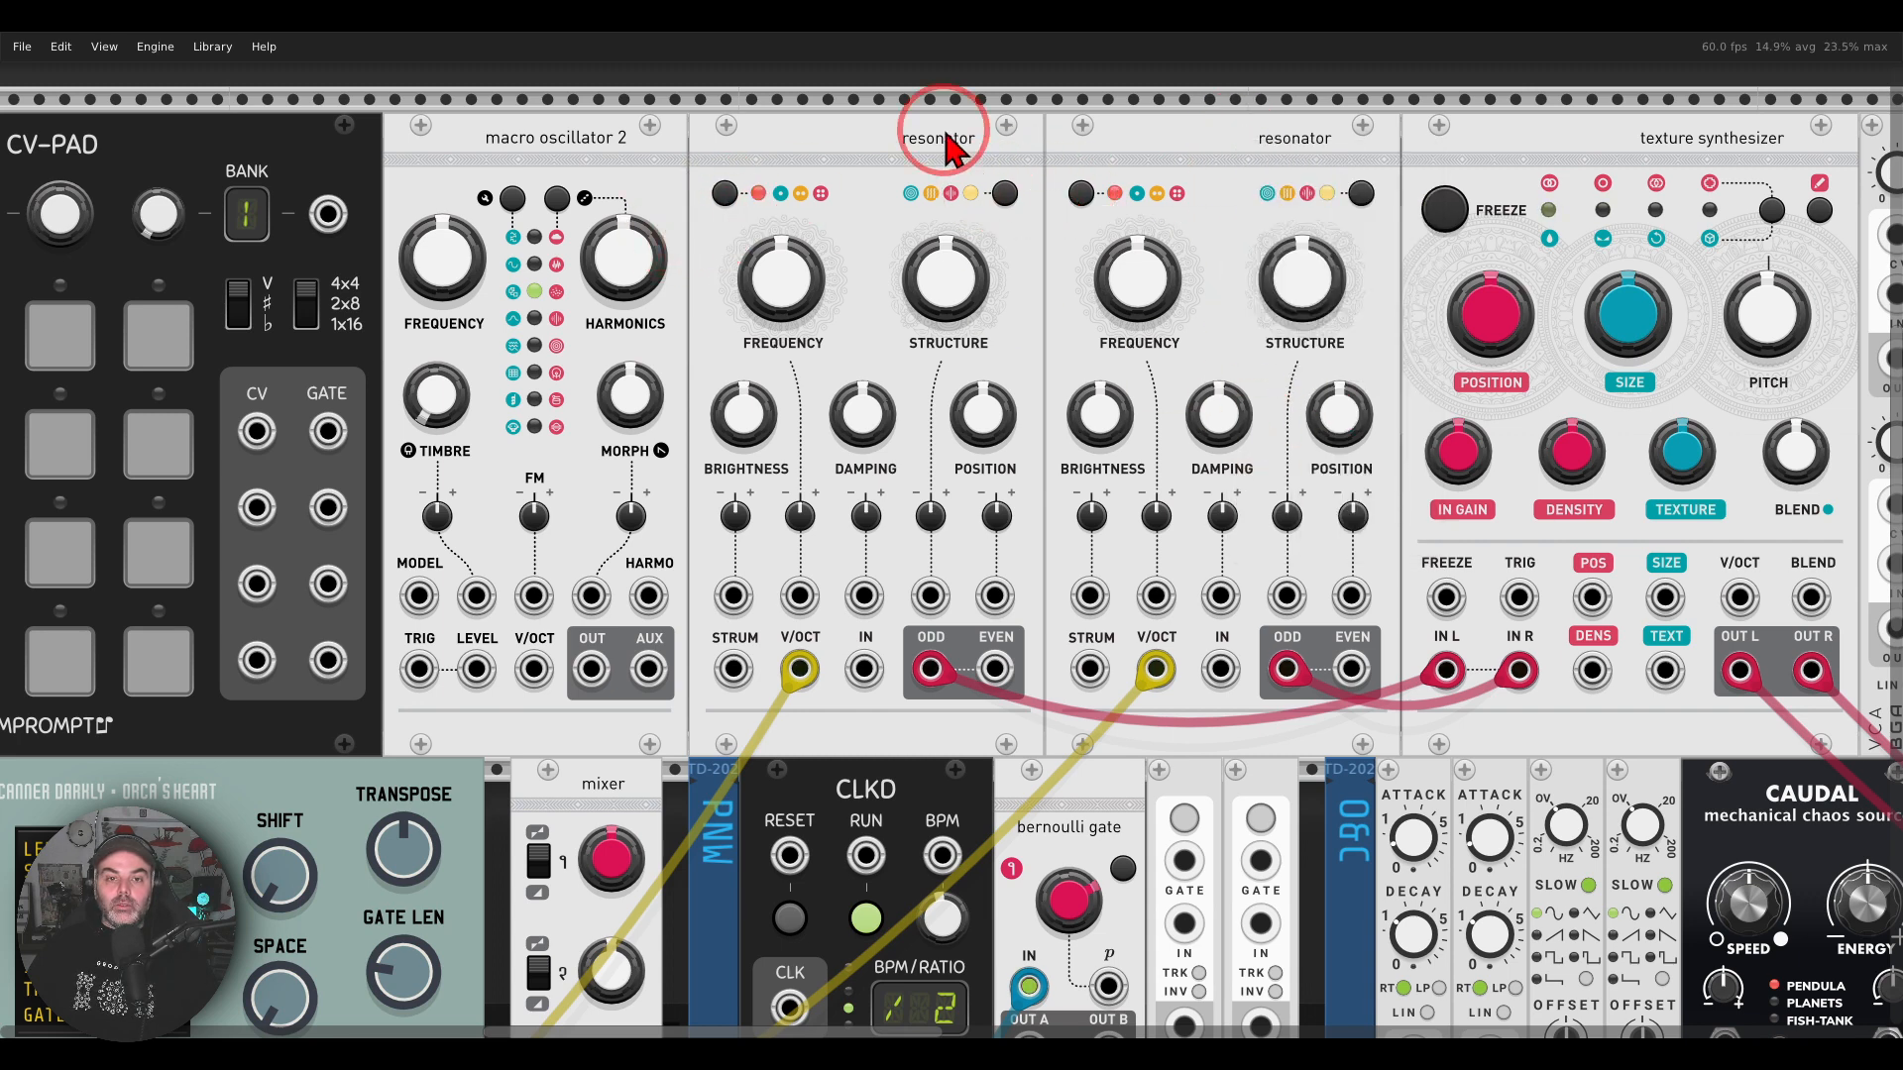
pyautogui.moveTo(817, 160)
pyautogui.mouseDown()
pyautogui.moveTo(767, 145)
pyautogui.moveTo(831, 166)
pyautogui.mouseUp()
pyautogui.moveTo(1167, 151)
pyautogui.mouseDown()
pyautogui.moveTo(1160, 233)
pyautogui.moveTo(1189, 169)
pyautogui.mouseUp()
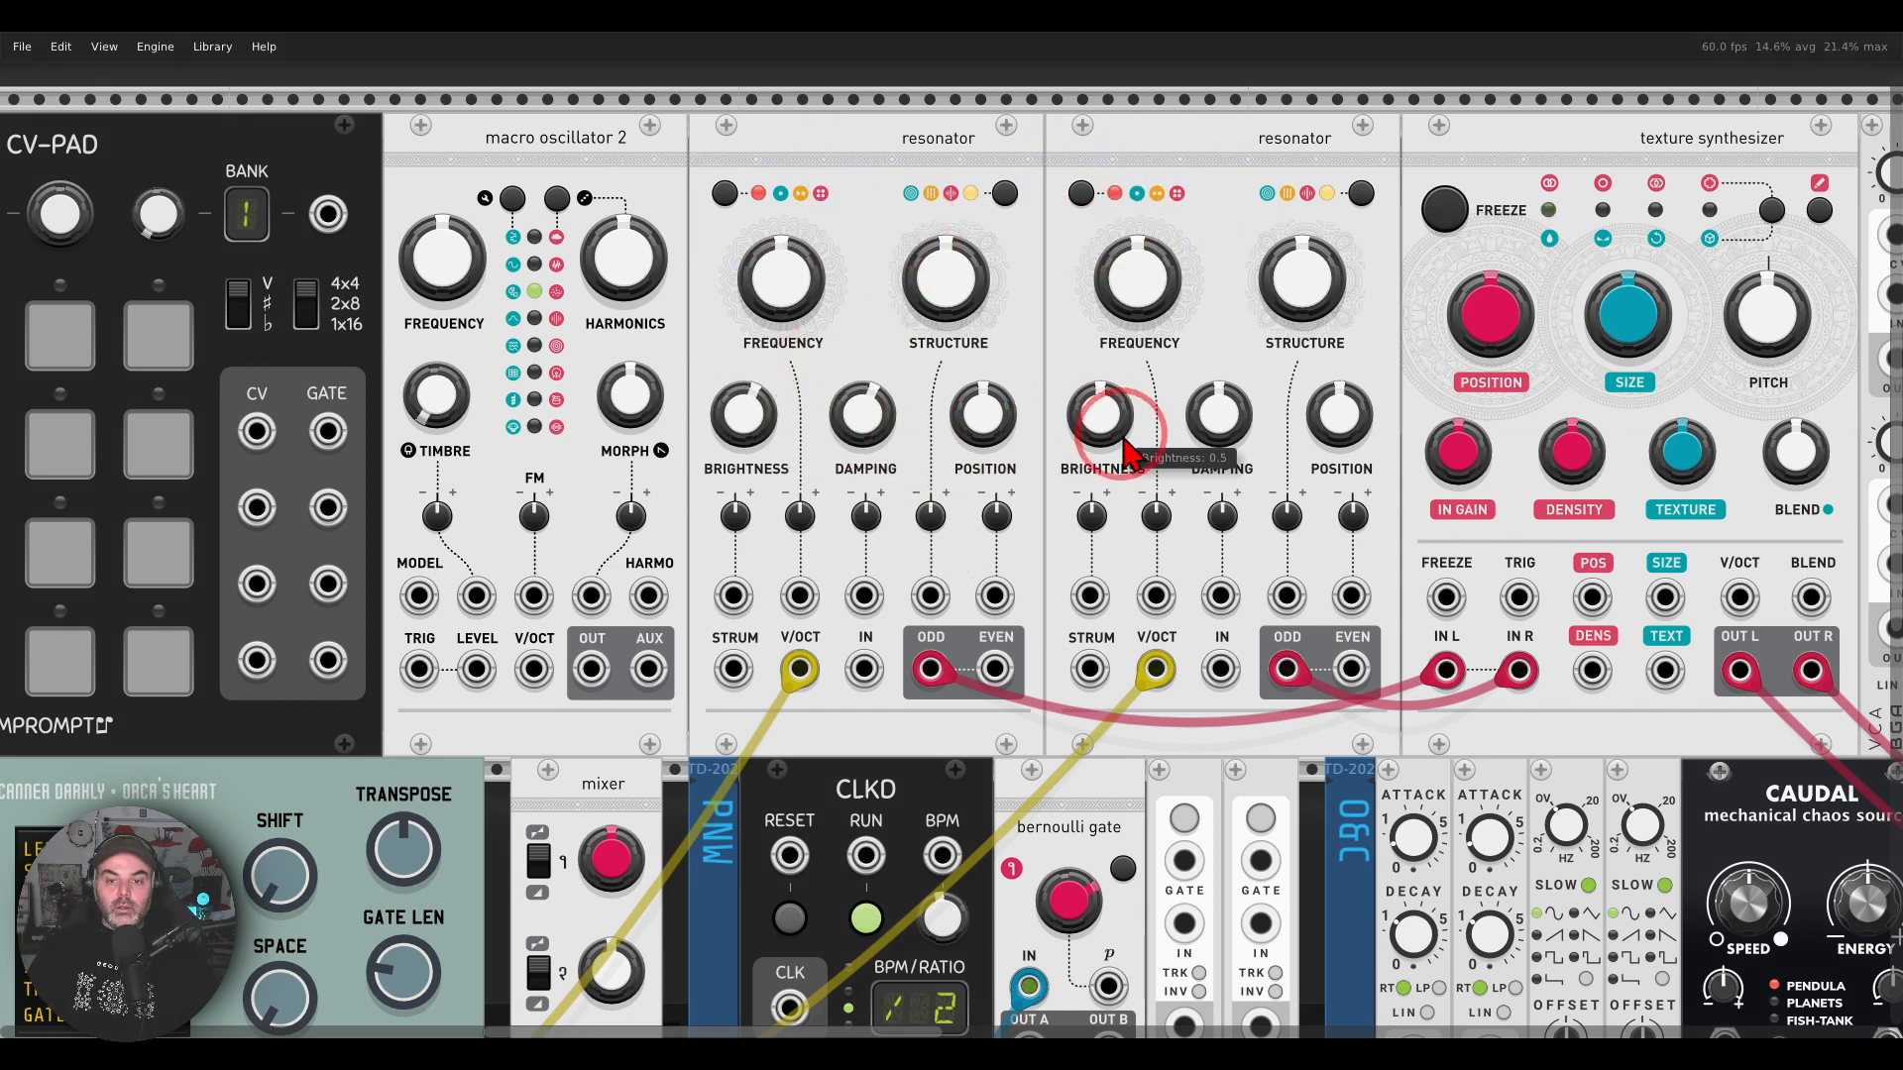
# Step: Lower the Structure of both resonators to about 0.16
pyautogui.moveTo(1221, 414); pyautogui.dragTo(1214, 436)
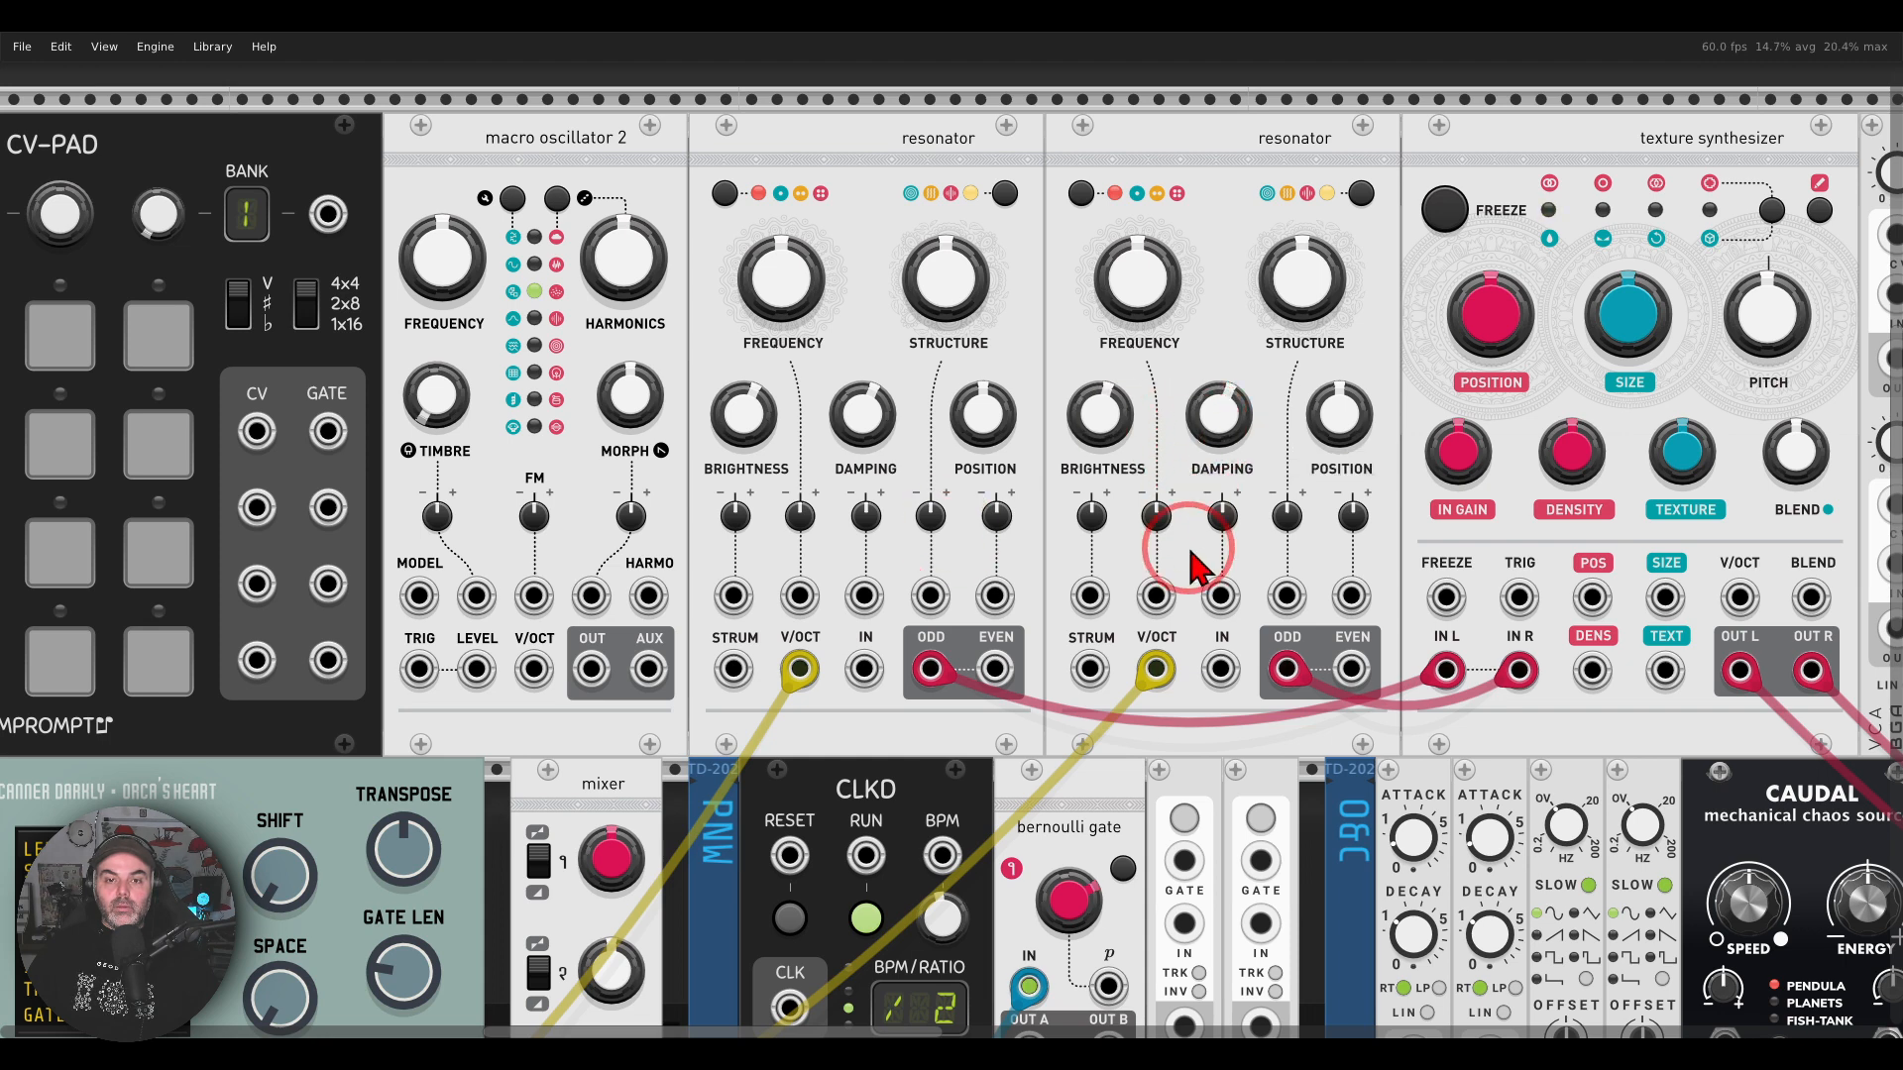
pyautogui.moveTo(1303, 268); pyautogui.dragTo(950, 543)
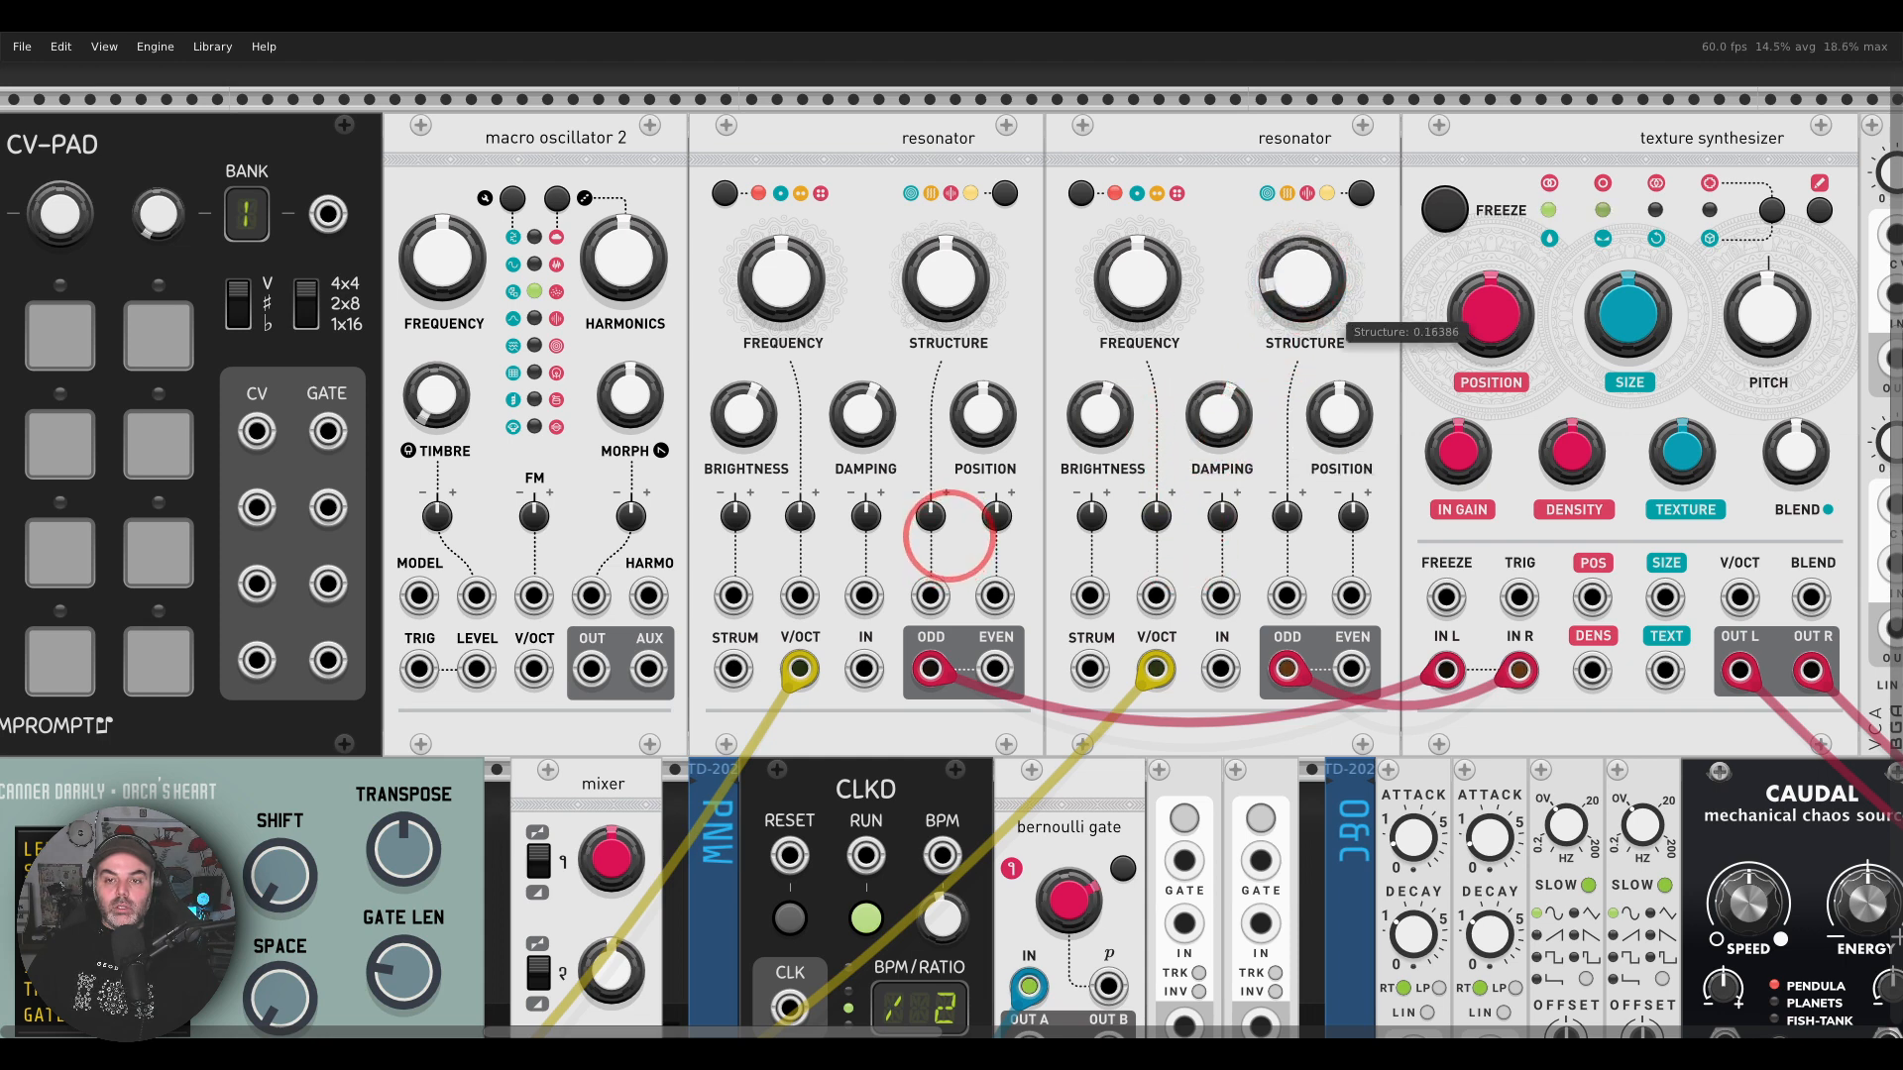
pyautogui.moveTo(945, 277); pyautogui.dragTo(950, 536)
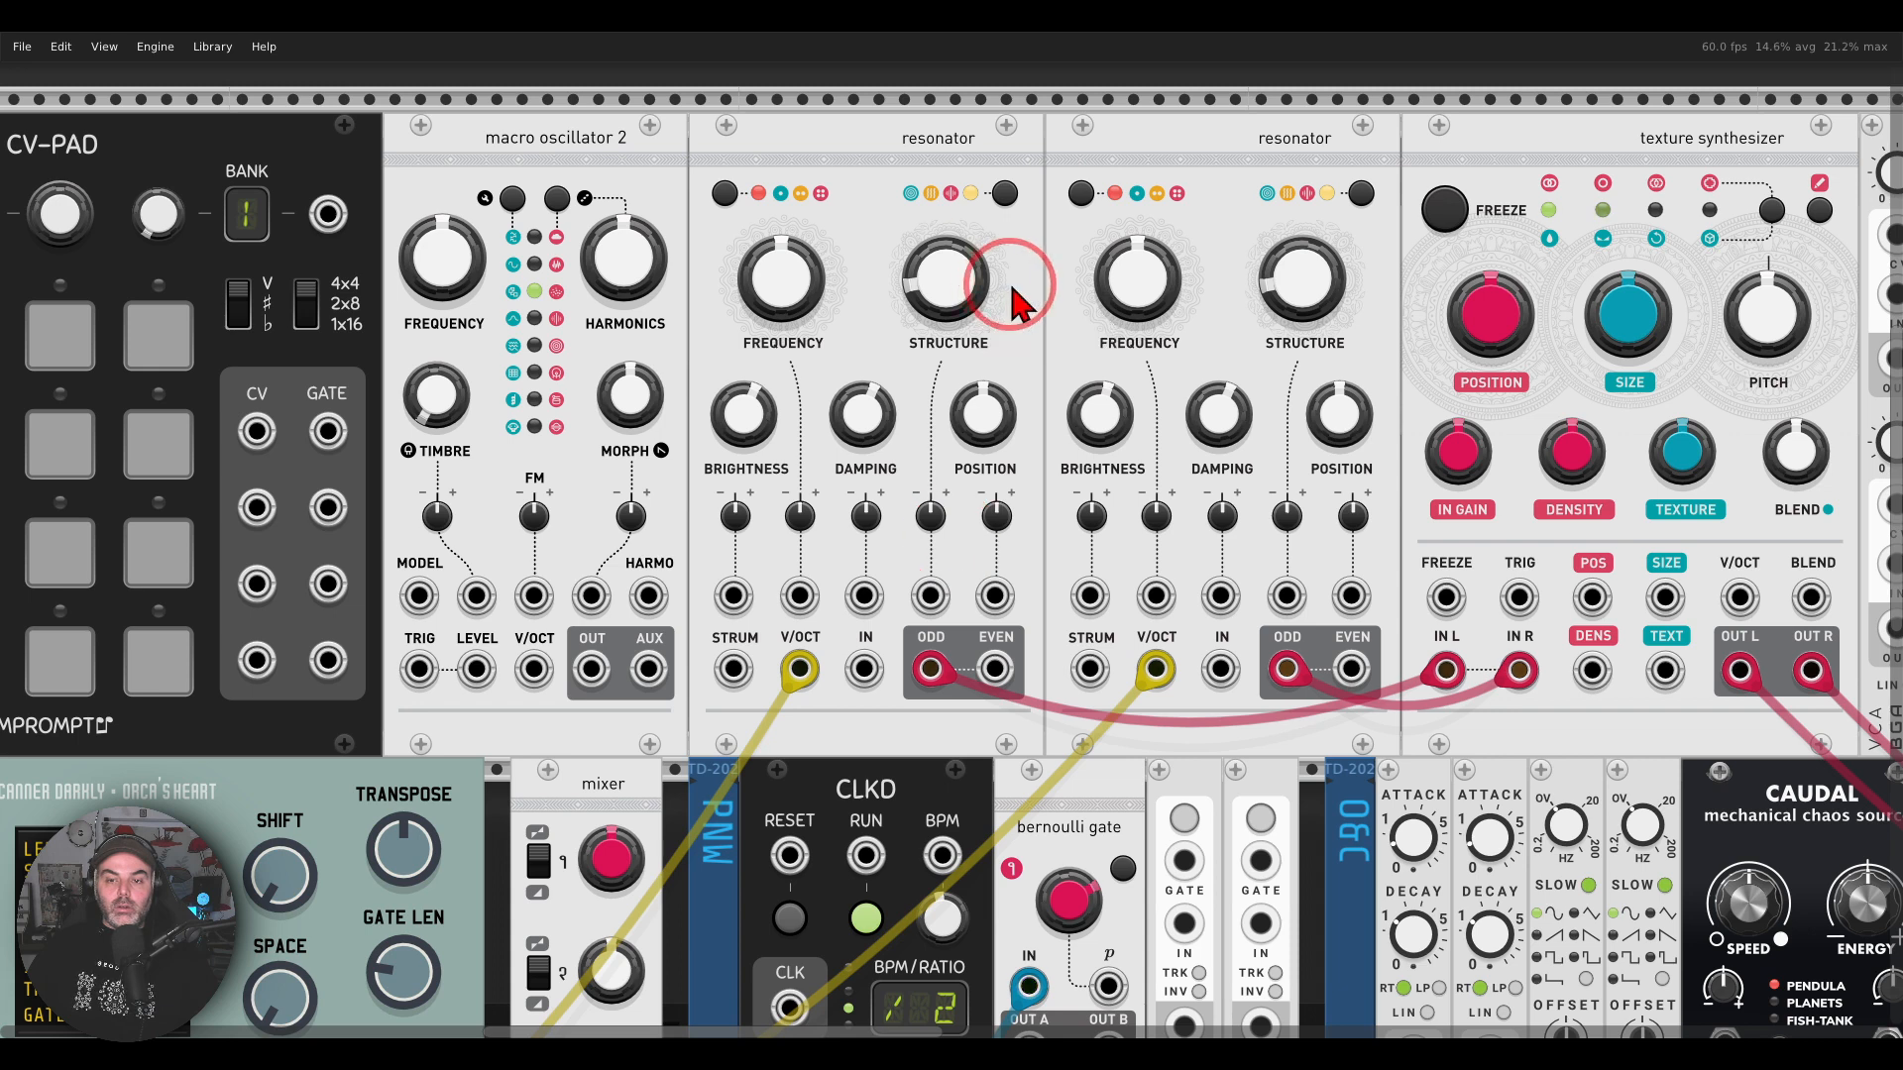
# Step: Lower the Damping of both resonators to roughly a third of the knob's range
pyautogui.moveTo(854, 408); pyautogui.dragTo(949, 541)
pyautogui.moveTo(1229, 403); pyautogui.dragTo(949, 535)
pyautogui.moveTo(884, 414); pyautogui.dragTo(949, 536)
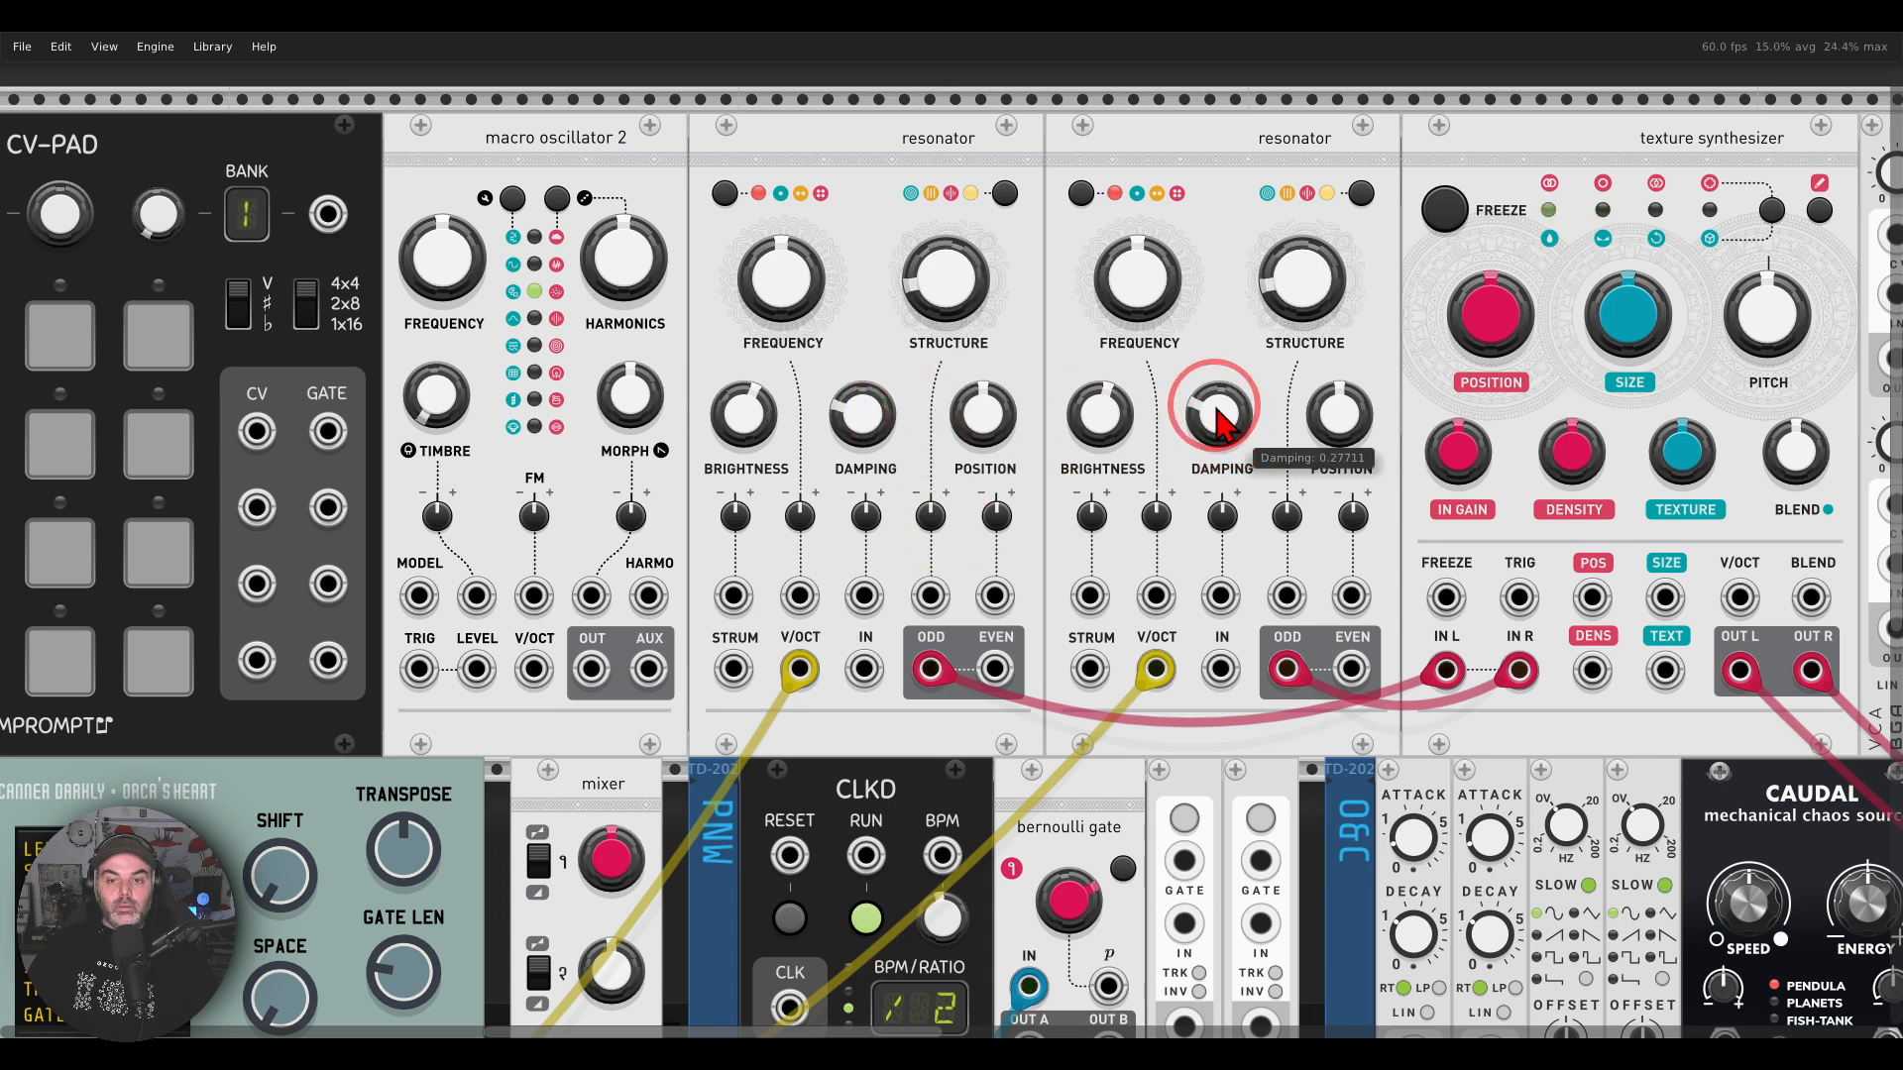
pyautogui.moveTo(1215, 404); pyautogui.dragTo(950, 536)
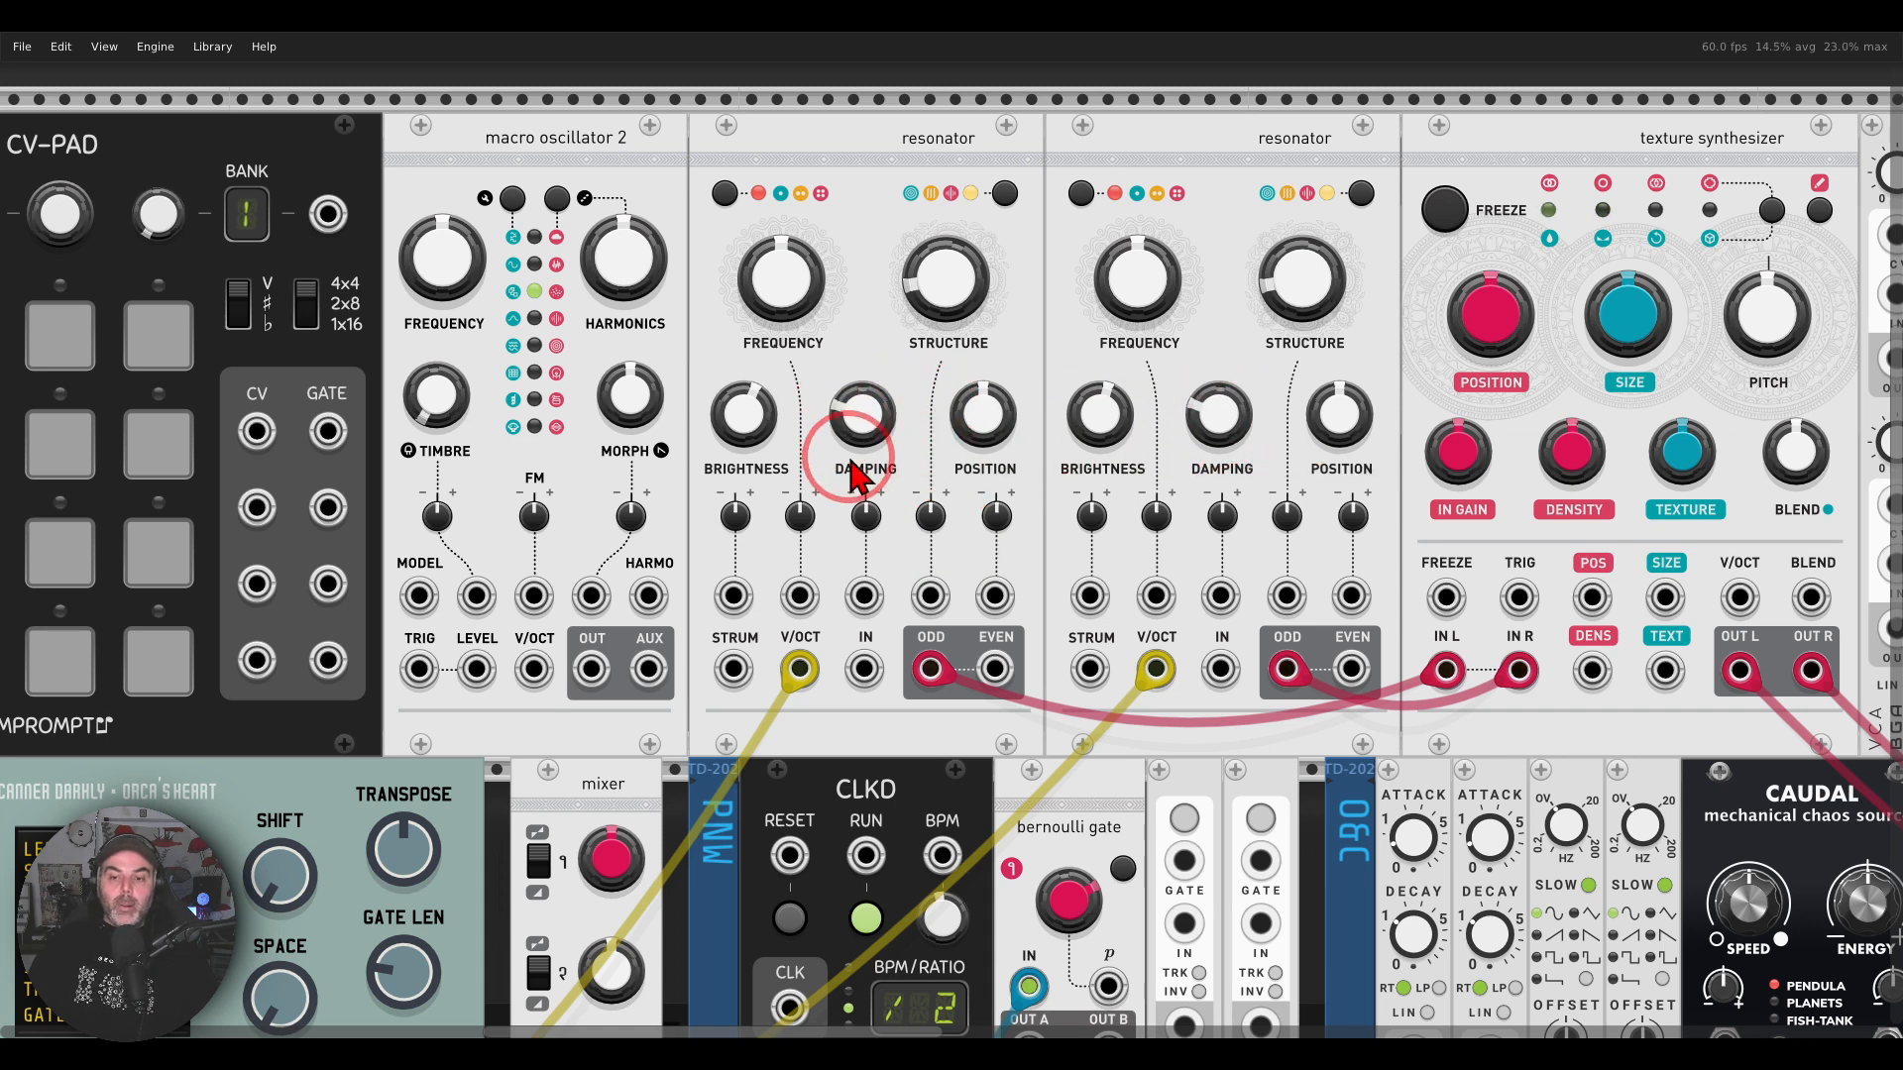
pyautogui.moveTo(860, 416); pyautogui.dragTo(950, 537)
pyautogui.moveTo(1213, 404); pyautogui.dragTo(950, 536)
# Step: Patch green cables from Caudal's A X and A Y outputs to the Damping inputs of the first and second resonators respectively
pyautogui.moveTo(1265, 494); pyautogui.dragTo(1017, 323)
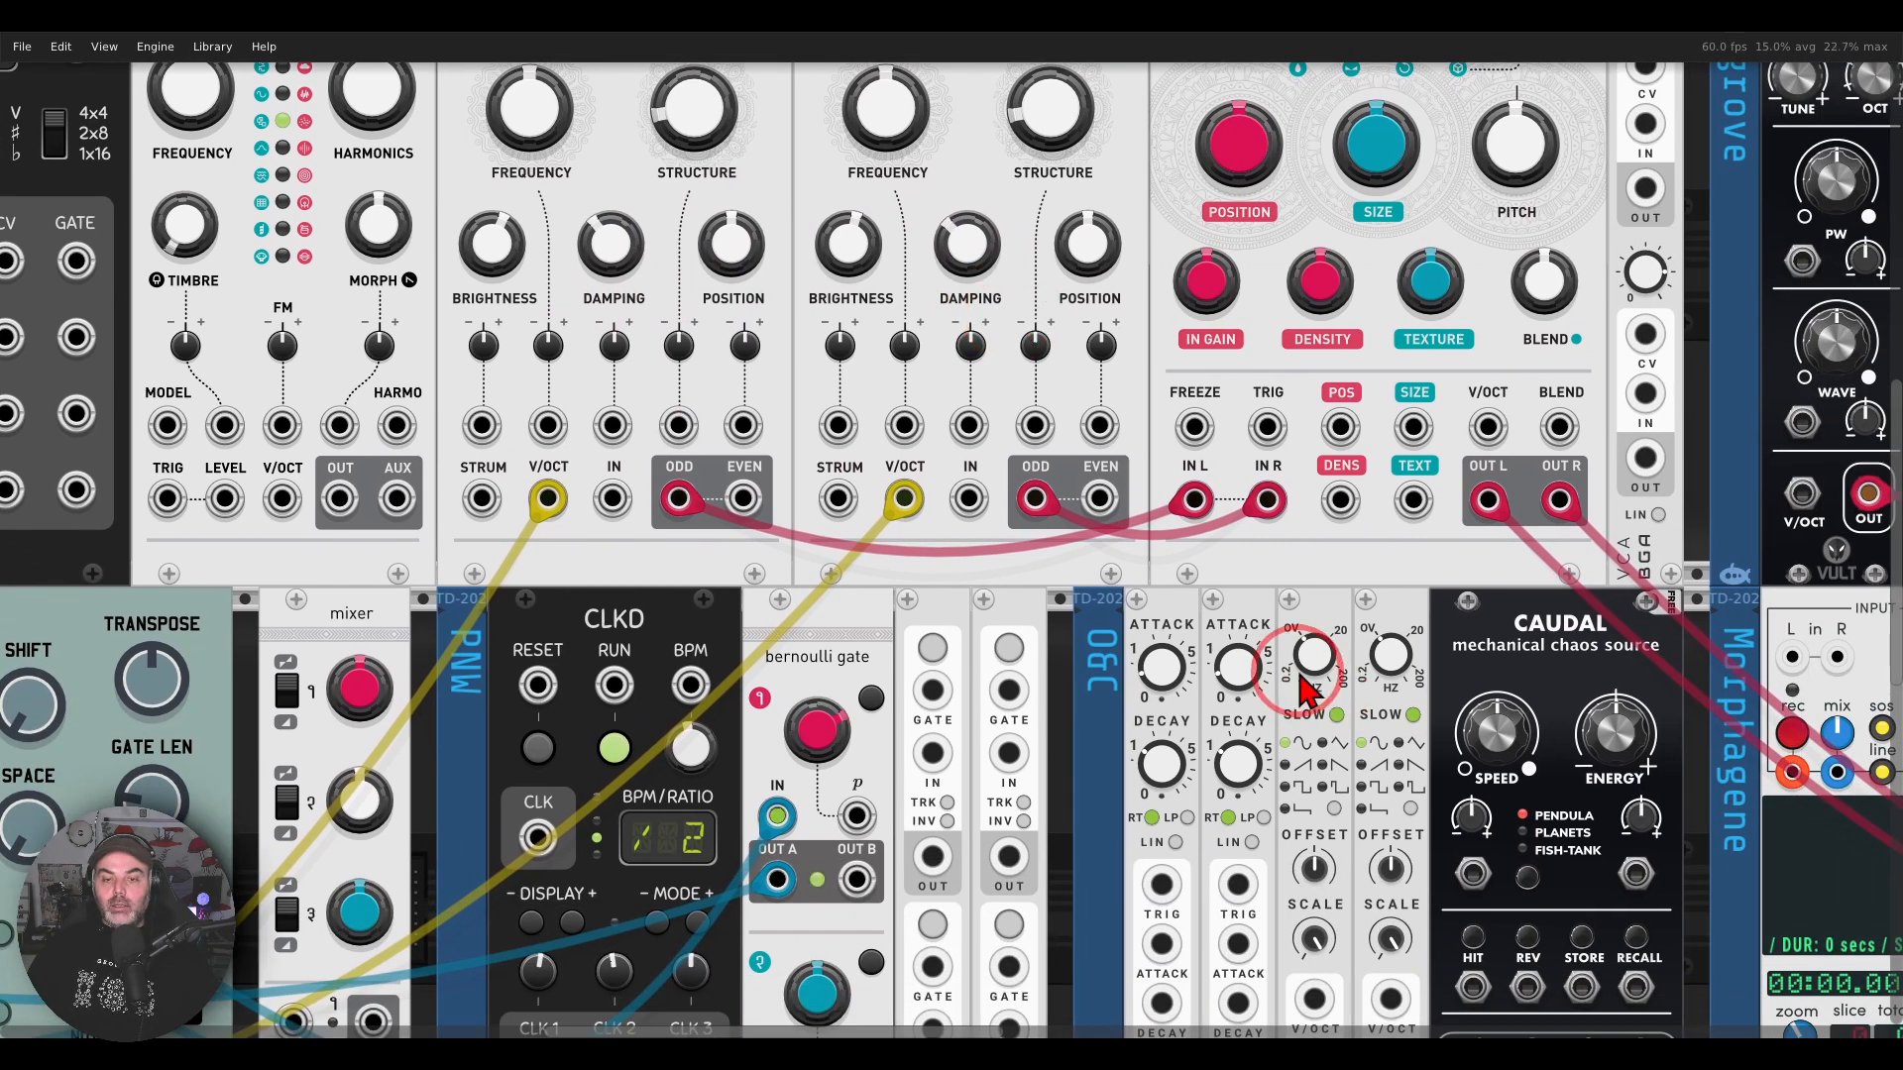
pyautogui.scroll(-1, 1100, 632)
pyautogui.moveTo(1223, 572); pyautogui.dragTo(1216, 544)
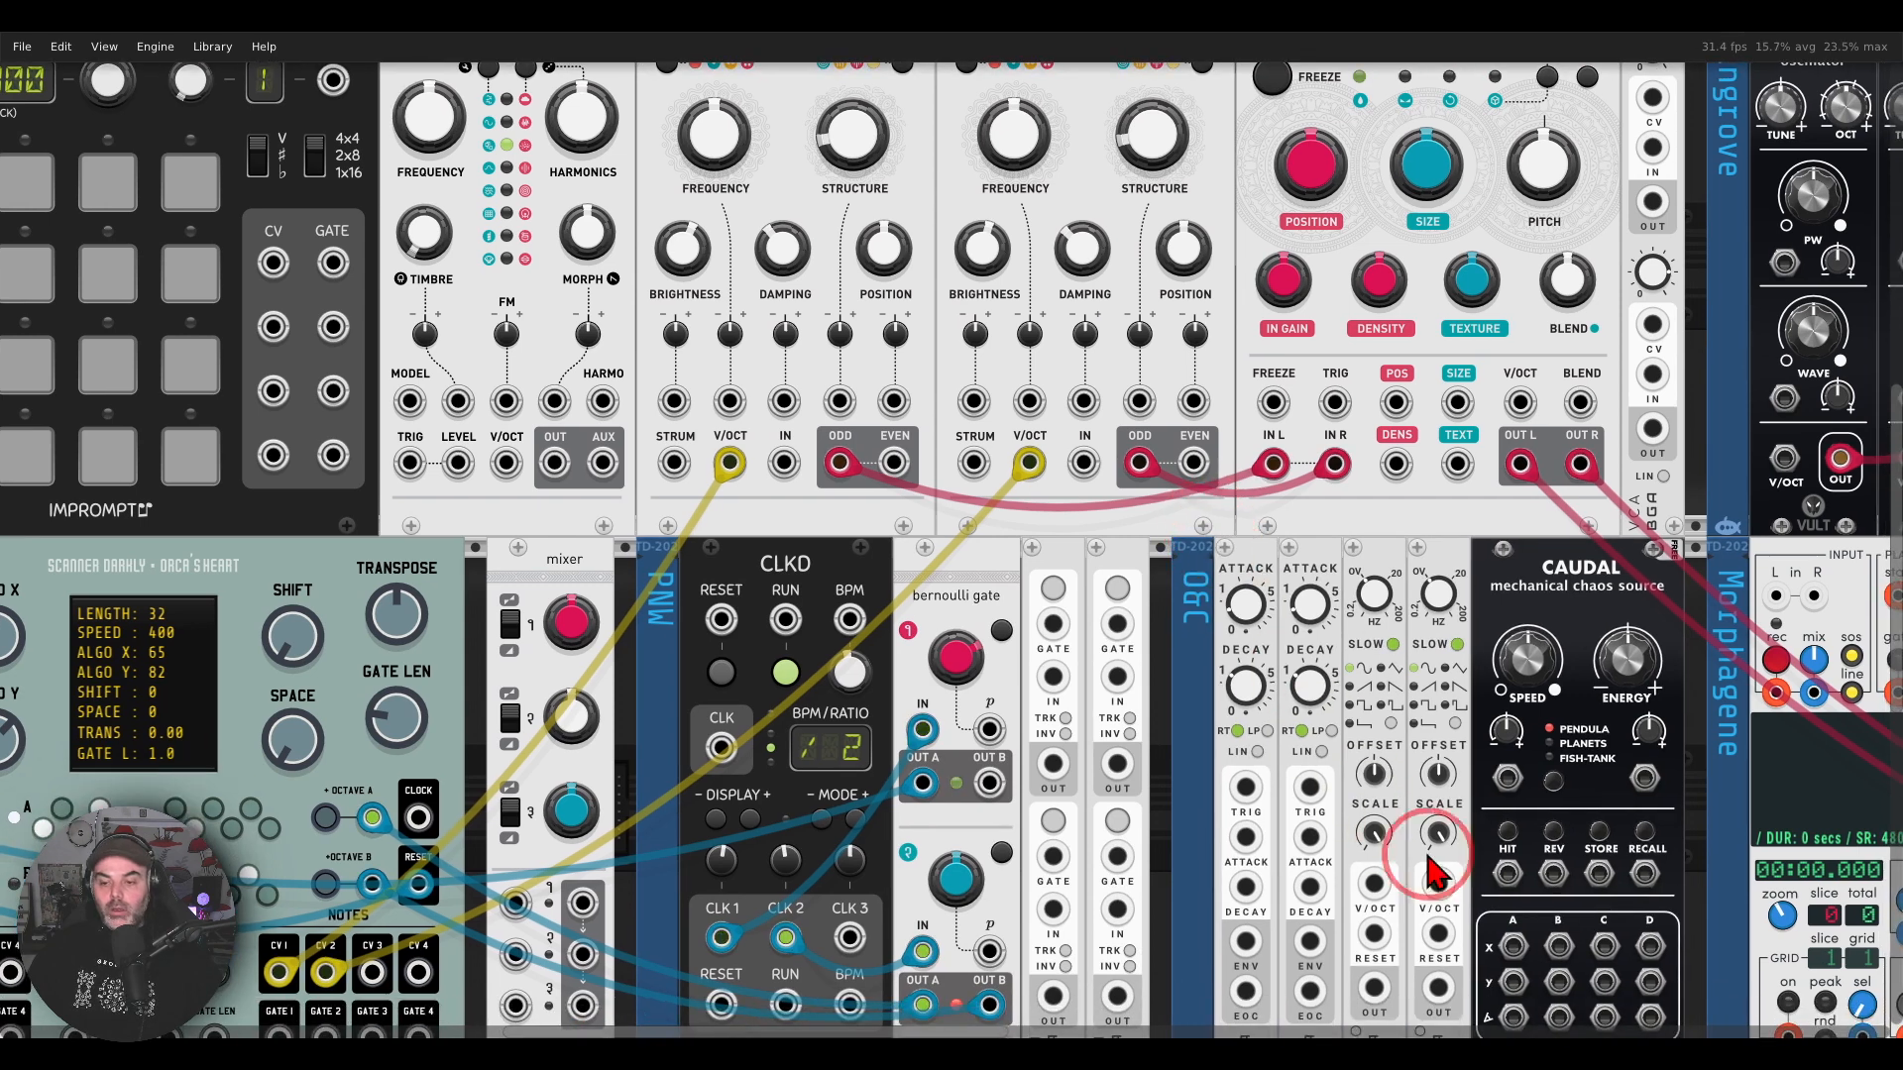
pyautogui.rightClick(1512, 948)
pyautogui.moveTo(1522, 991); pyautogui.dragTo(784, 402)
pyautogui.rightClick(1086, 401)
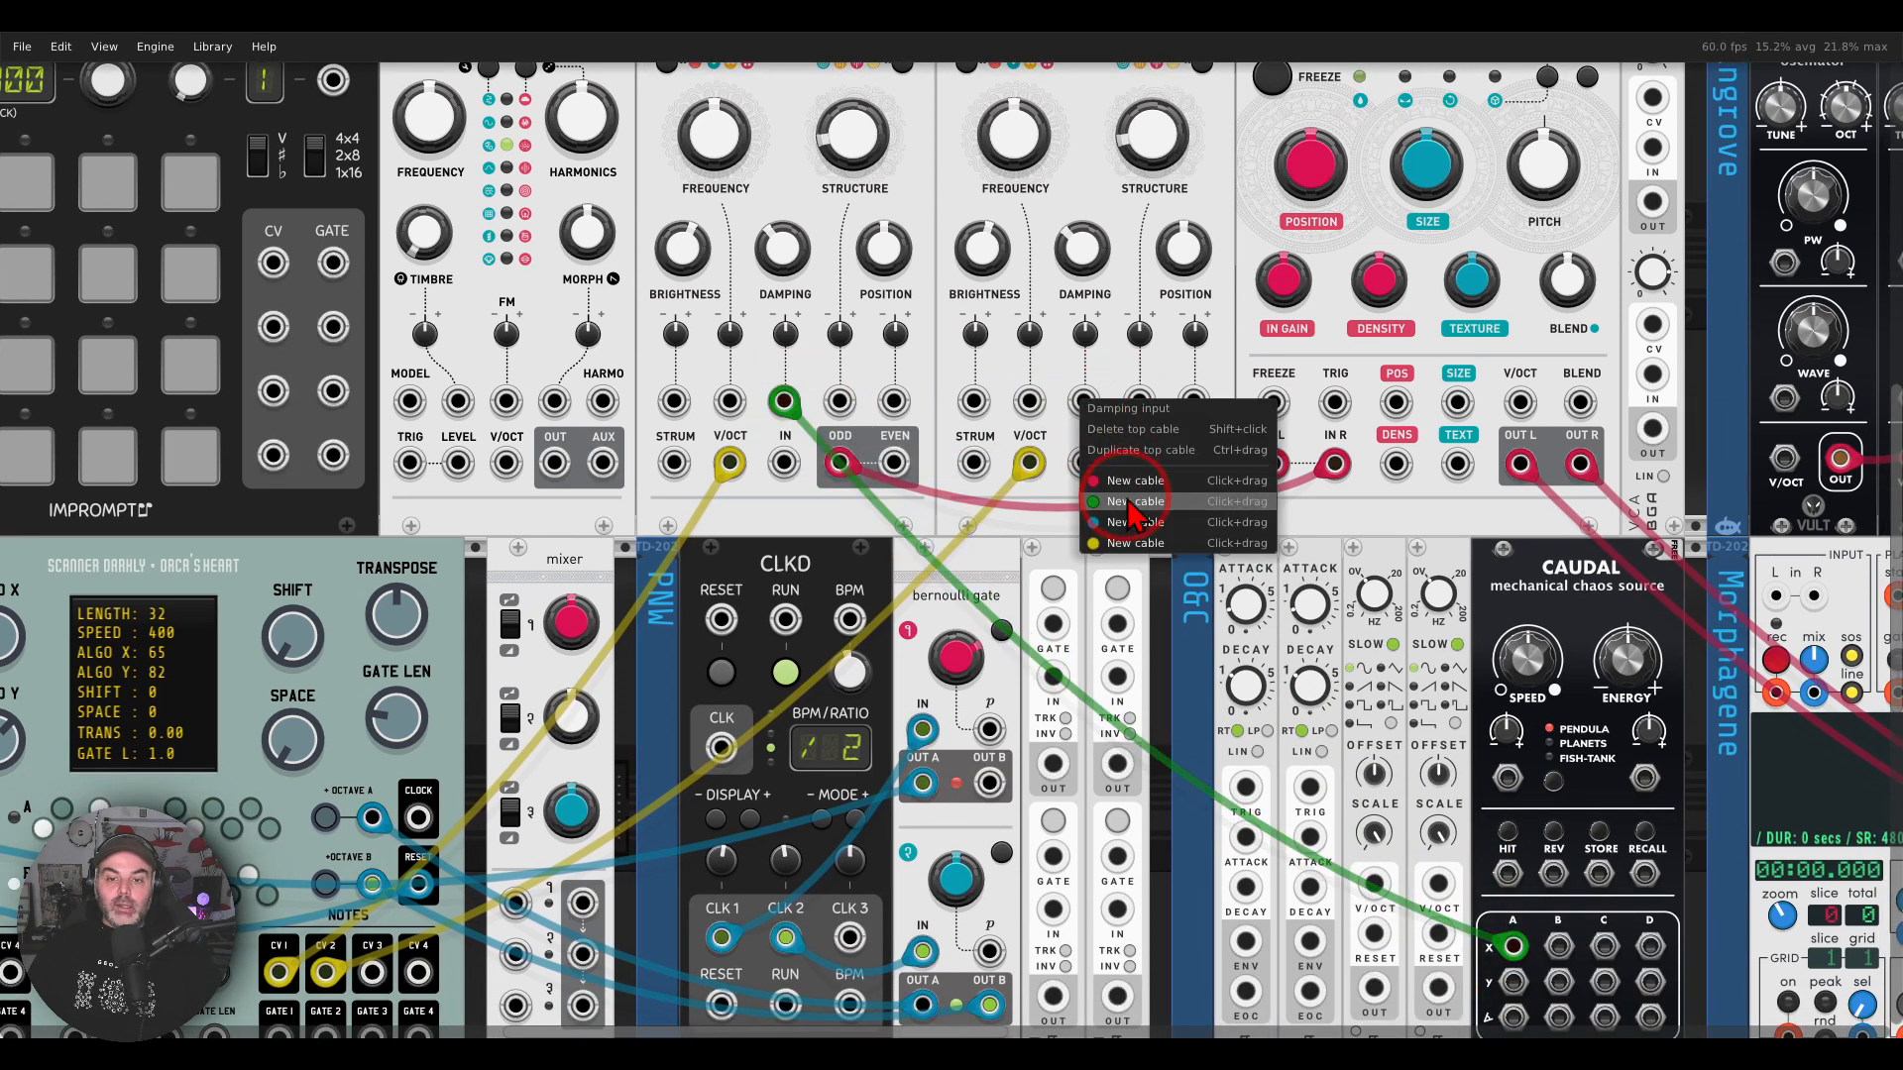
pyautogui.moveTo(1105, 445); pyautogui.dragTo(1518, 979)
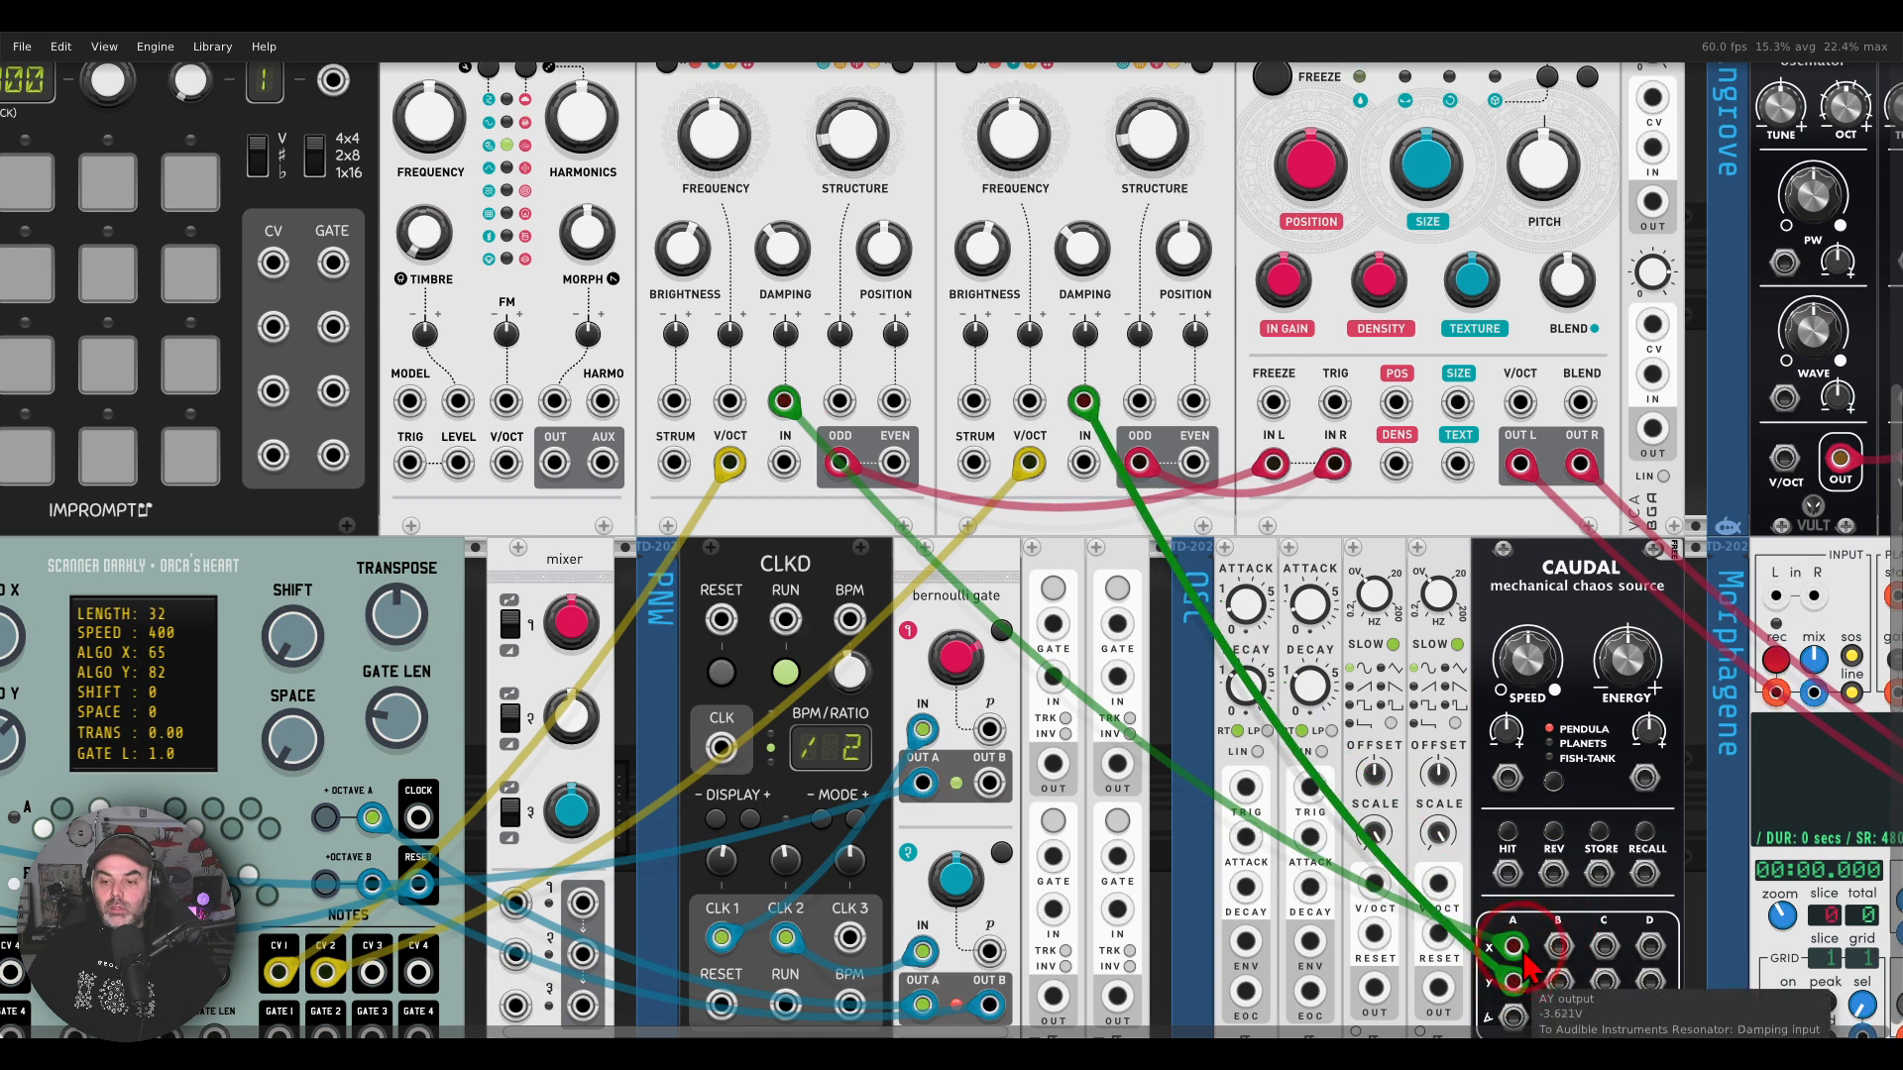
# Step: Adjust Caudal's Speed and raise the Damping CV amount of both resonators to about 0.18
pyautogui.moveTo(1539, 666); pyautogui.dragTo(1540, 723)
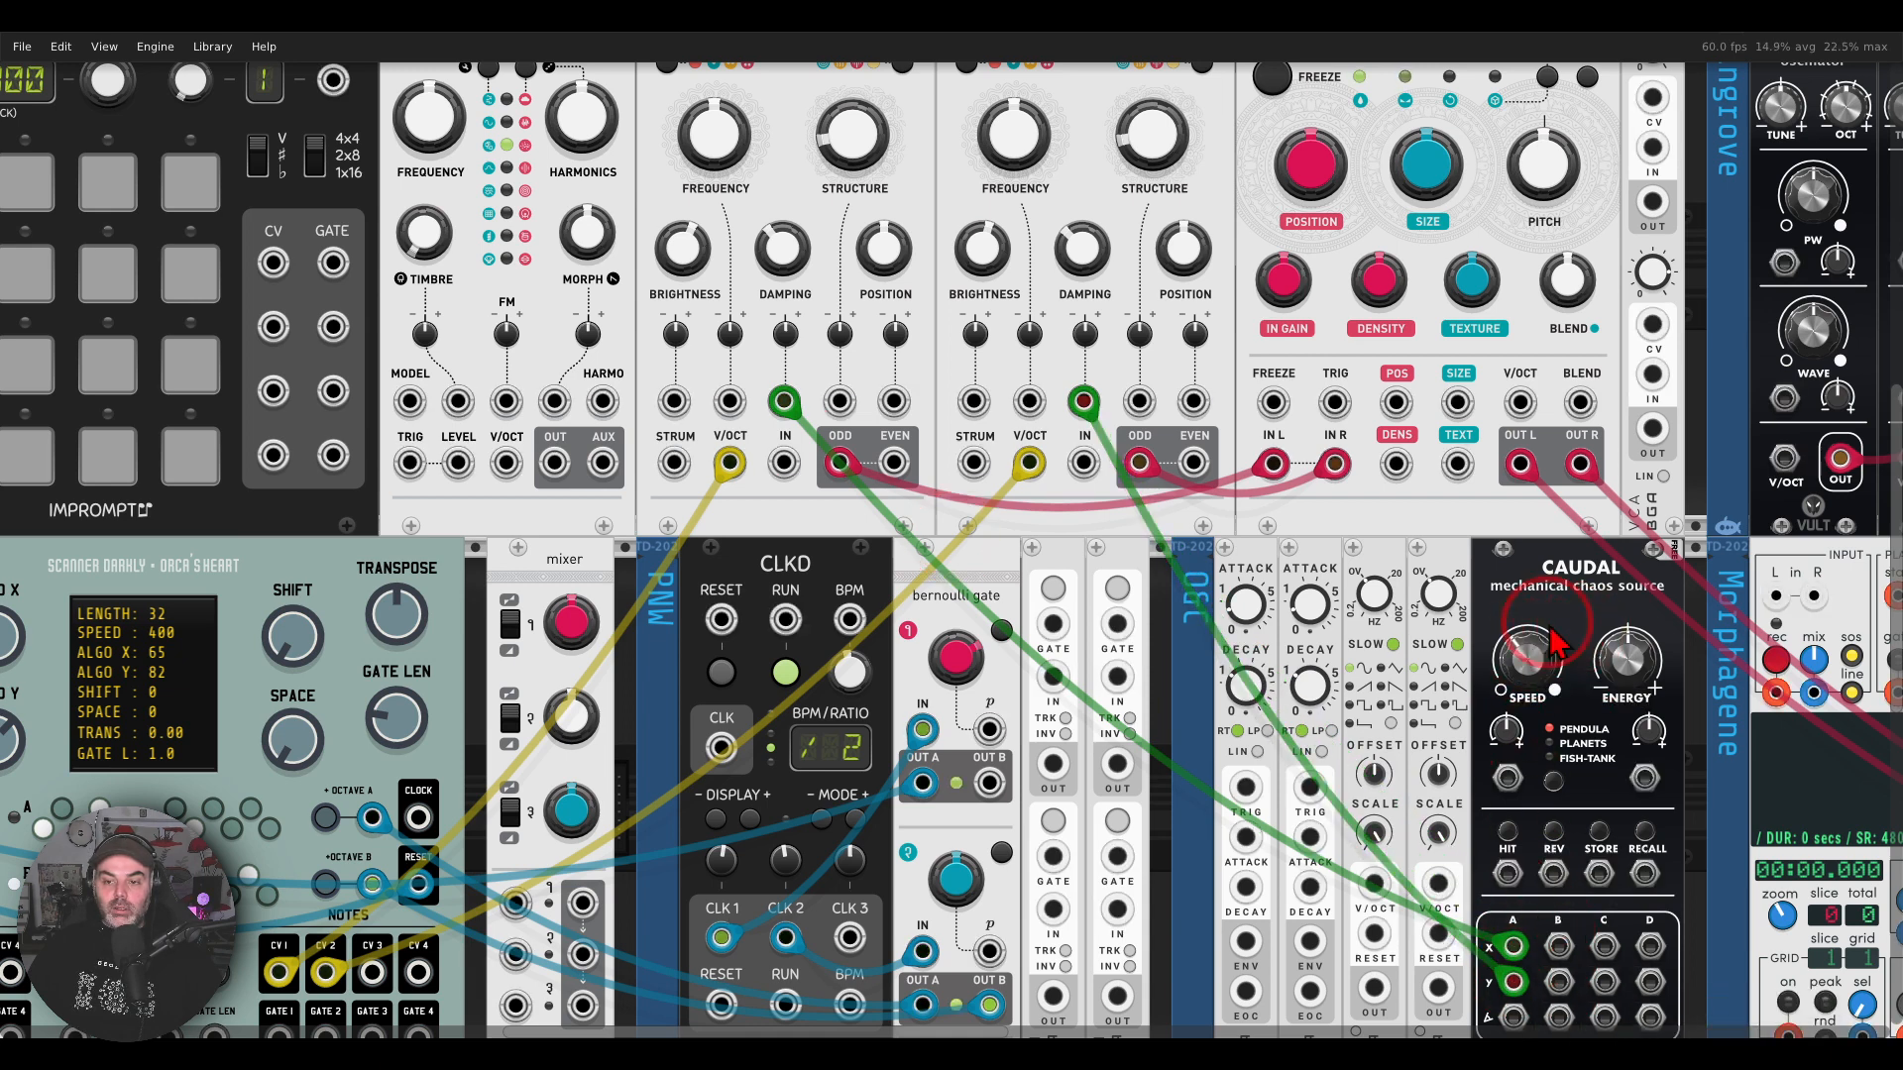
pyautogui.moveTo(785, 333); pyautogui.dragTo(785, 248)
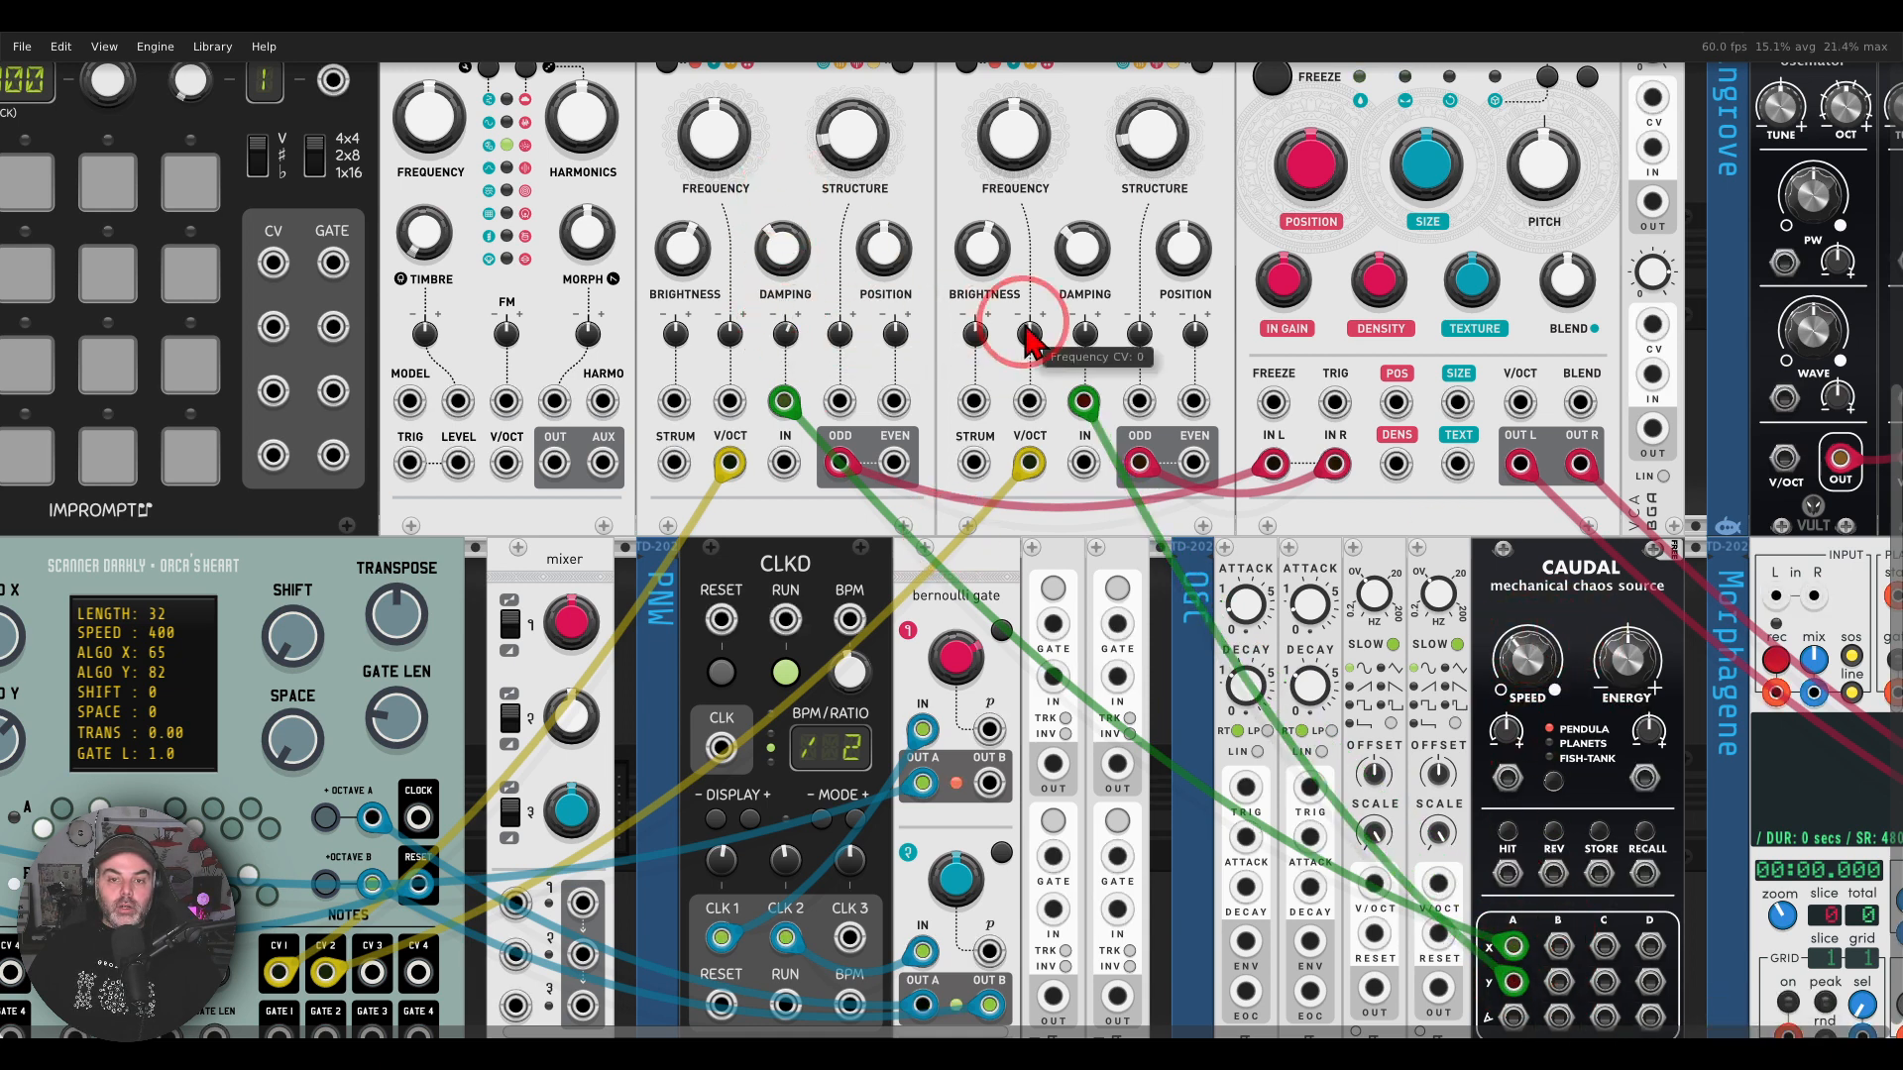
pyautogui.moveTo(1088, 332); pyautogui.dragTo(1087, 248)
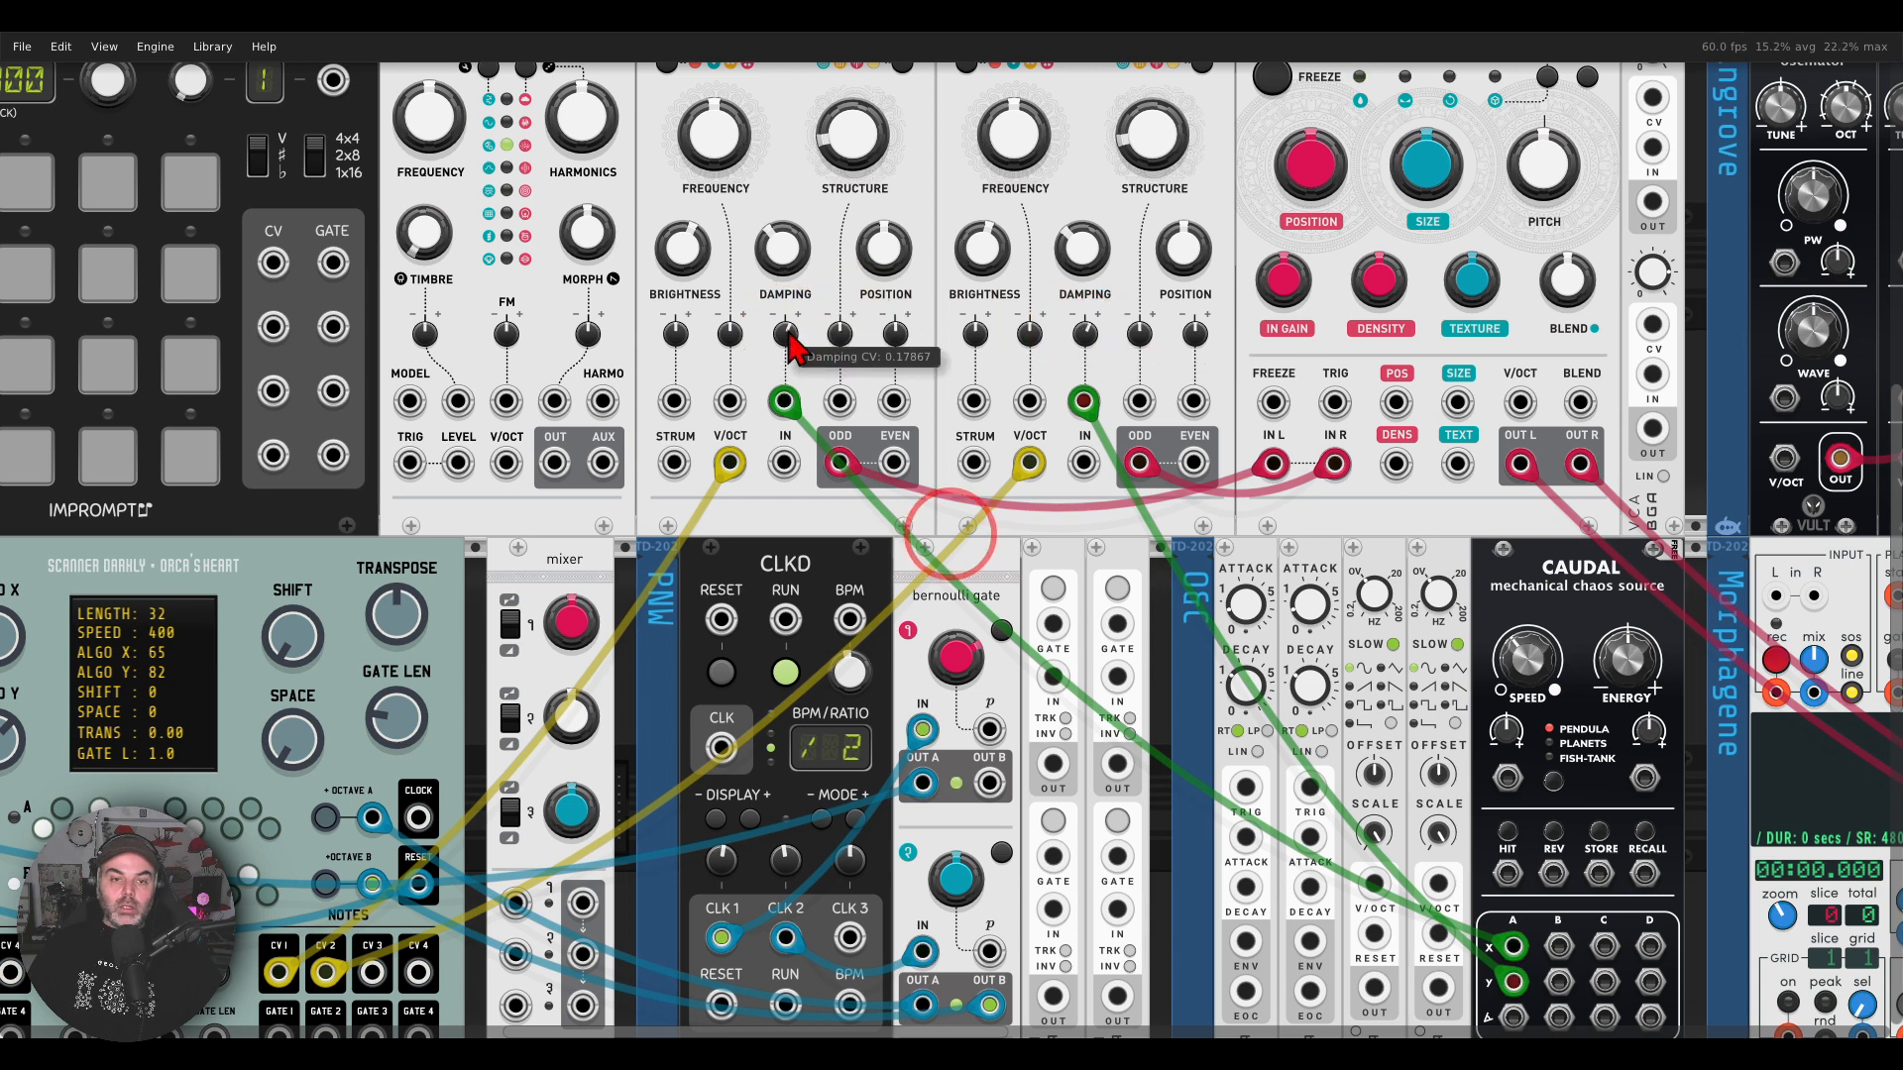
# Step: Patch green cables between Caudal's B X and B Y outputs and the two resonators' Brightness inputs, and raise both Brightness CV amounts
pyautogui.rightClick(676, 402)
pyautogui.moveTo(706, 516); pyautogui.dragTo(974, 401)
pyautogui.rightClick(1558, 981)
pyautogui.moveTo(676, 331); pyautogui.dragTo(676, 260)
pyautogui.moveTo(975, 336); pyautogui.dragTo(974, 263)
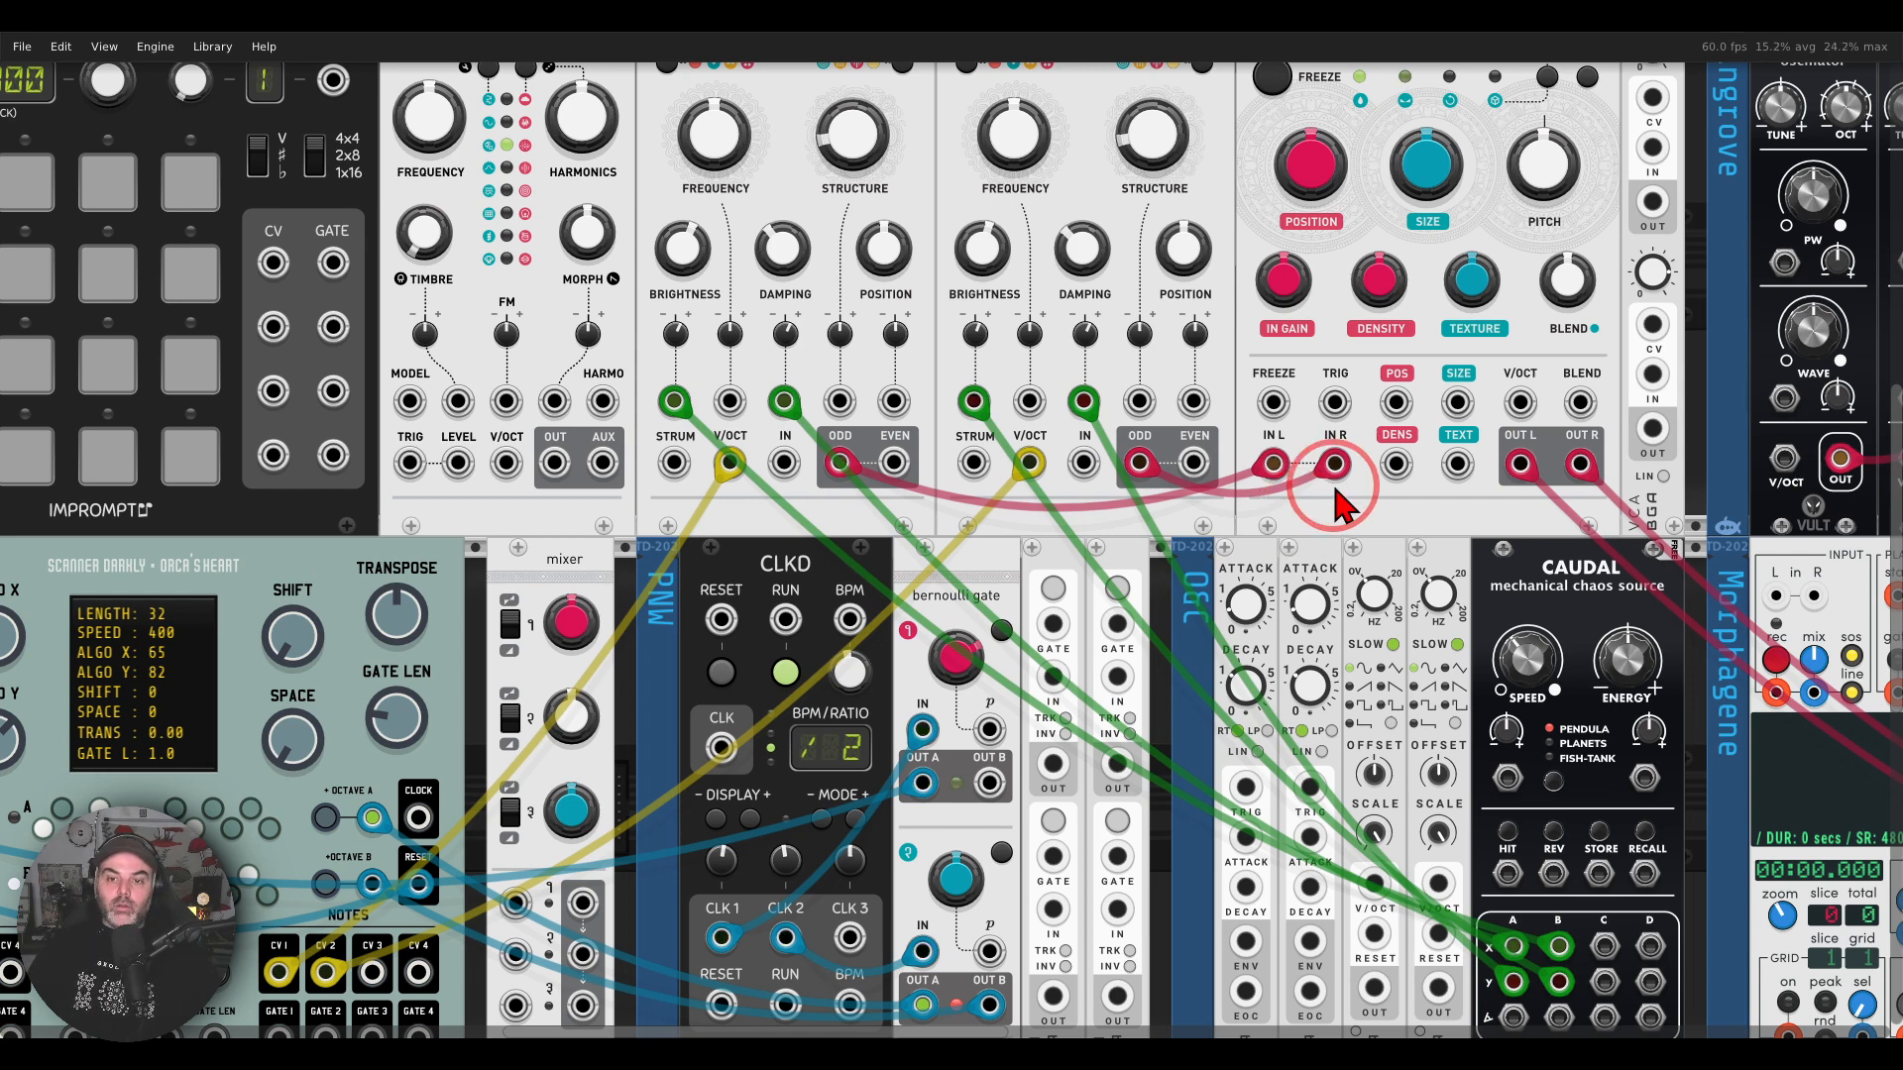
# Step: Set the texture synthesizer's alternate mode to Looping delay
pyautogui.moveTo(1412, 486); pyautogui.dragTo(1060, 585)
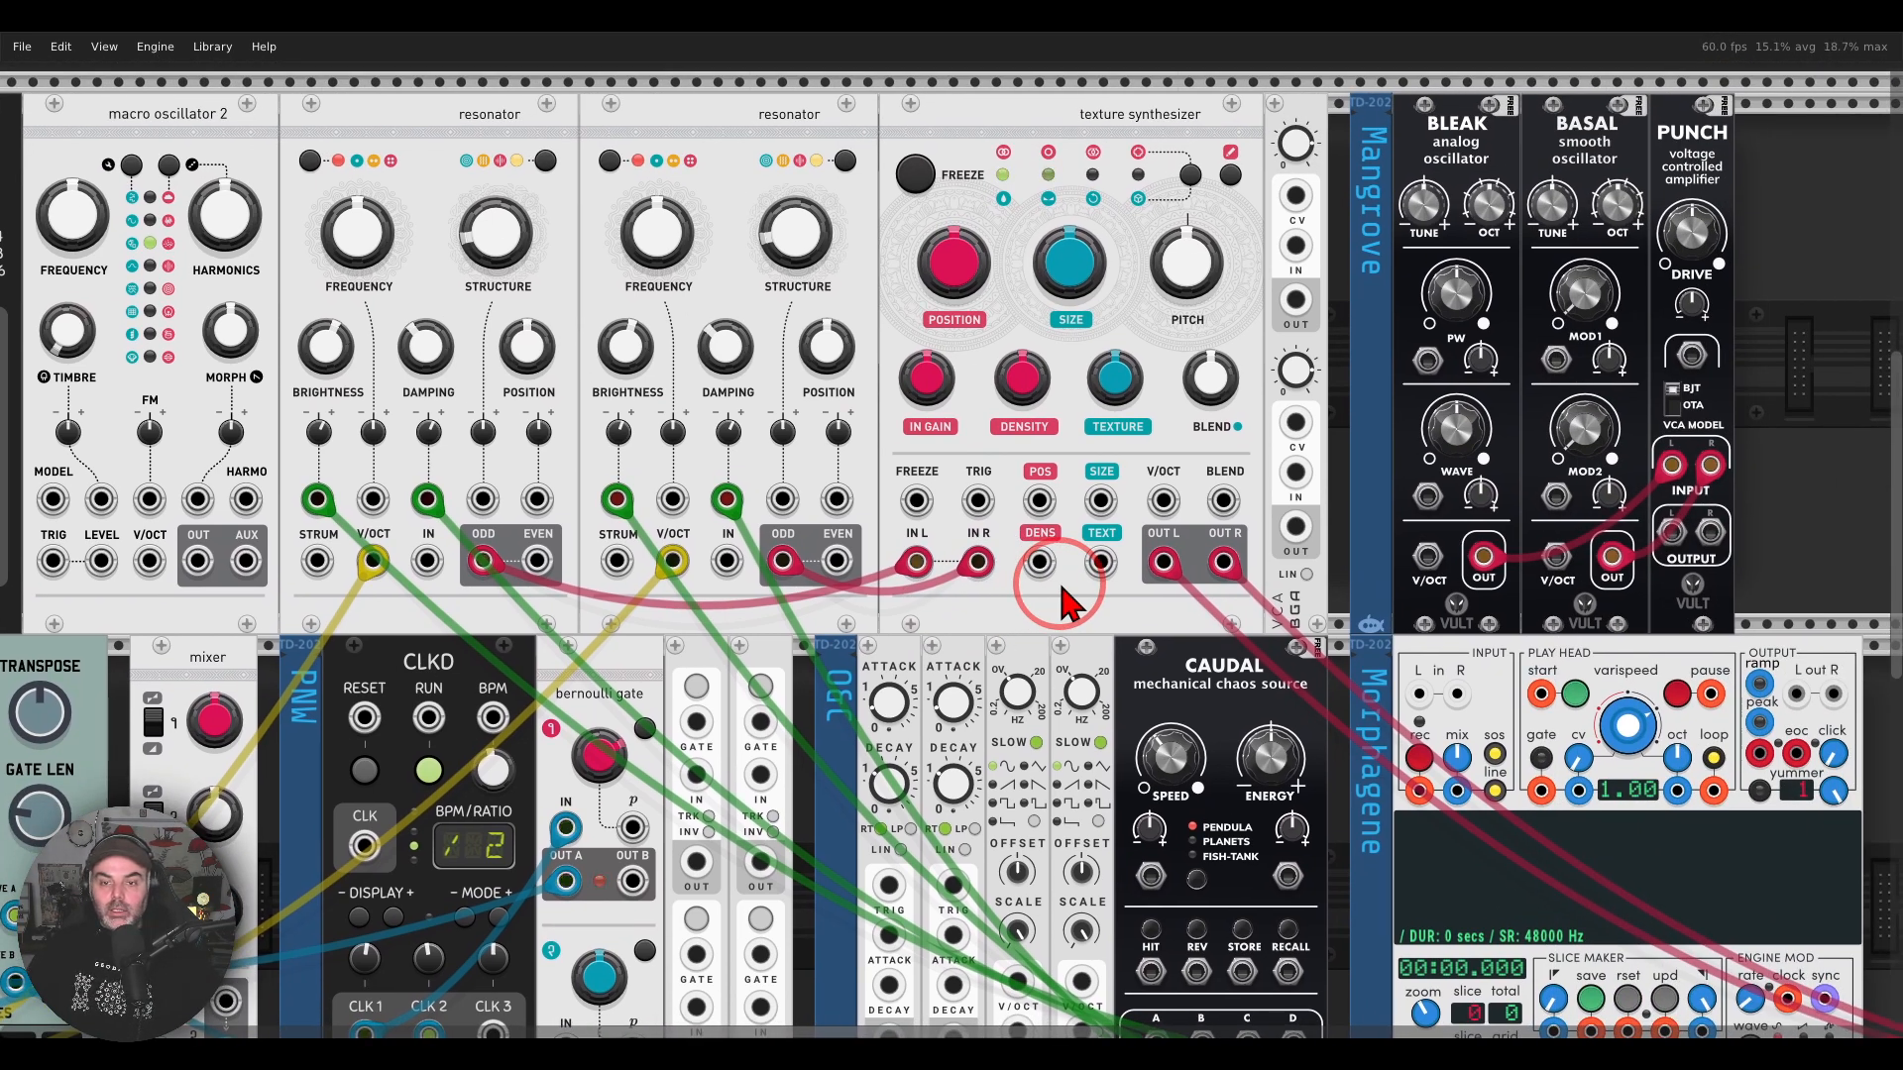
pyautogui.rightClick(1004, 149)
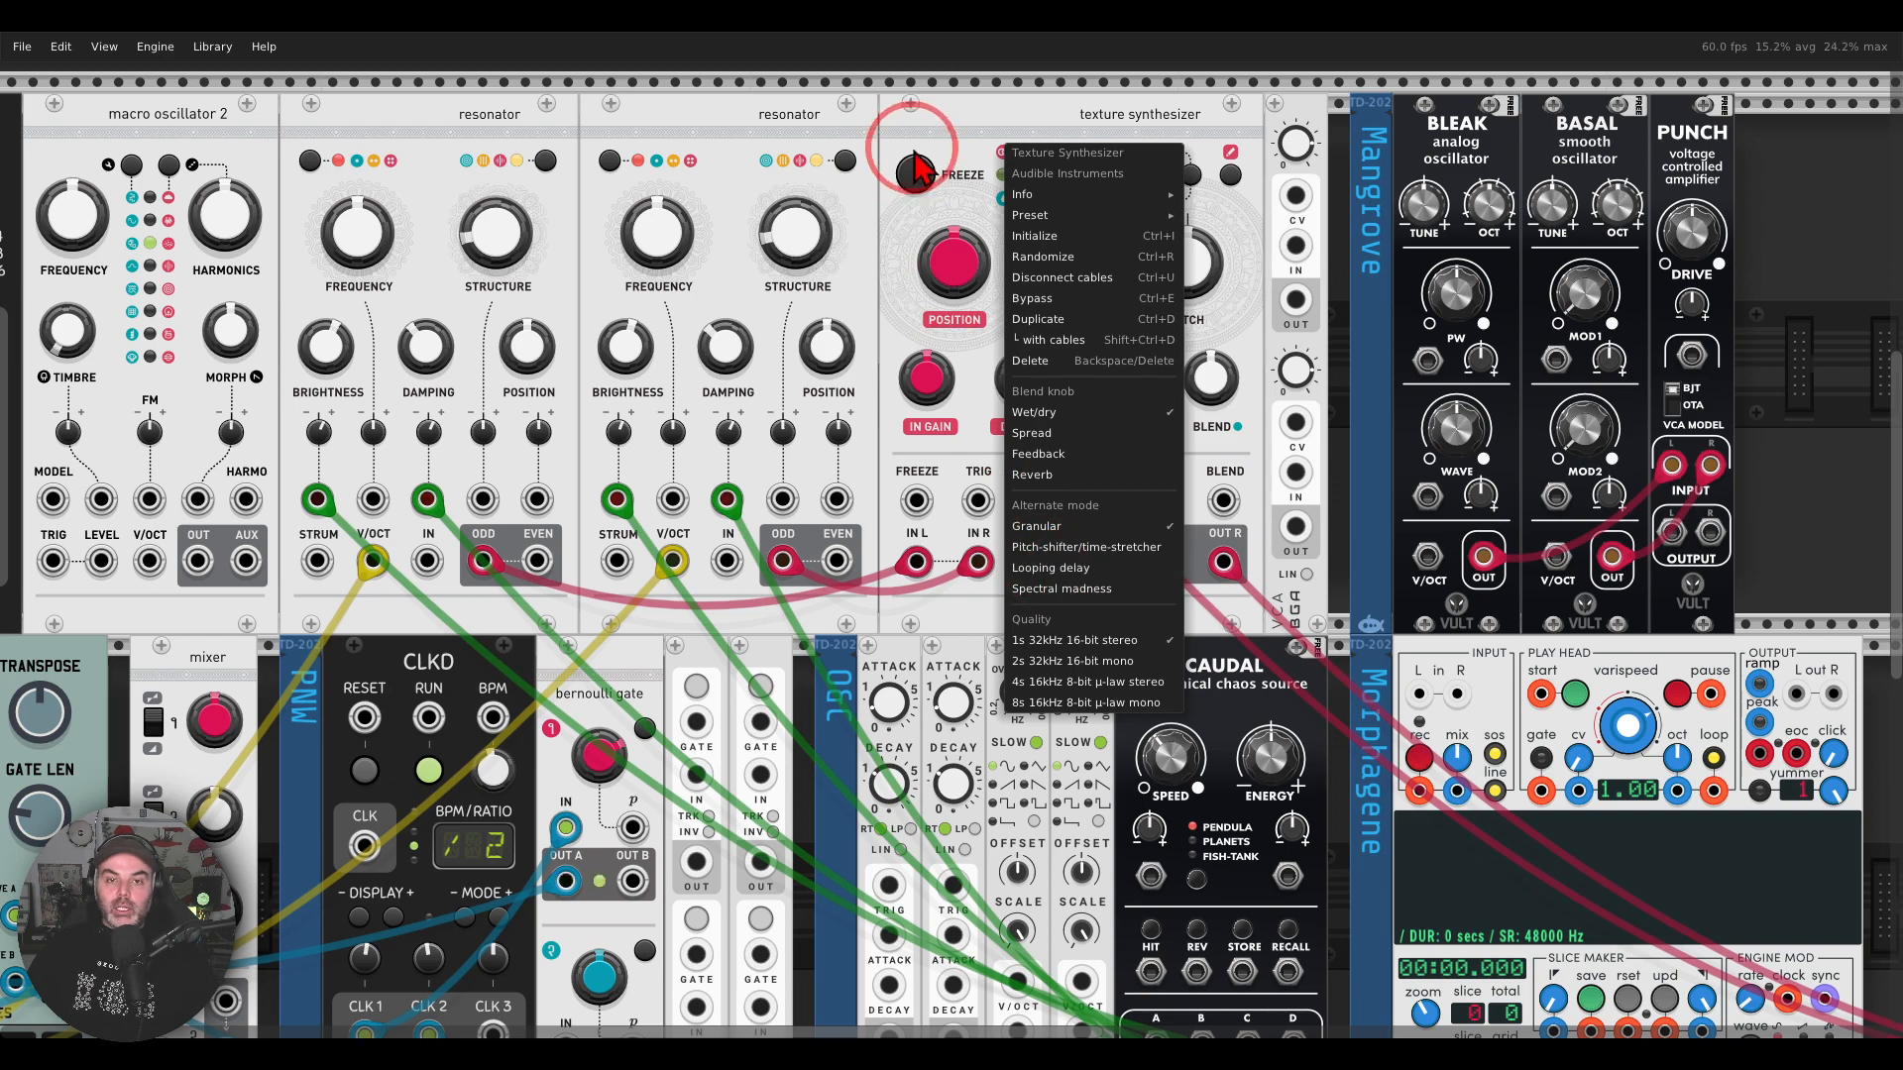
pyautogui.click(1049, 568)
# Step: Search the module library for "super" and add the Grayscale Supercell in the empty row above the texture synthesizer
pyautogui.scroll(5, 1053, 573)
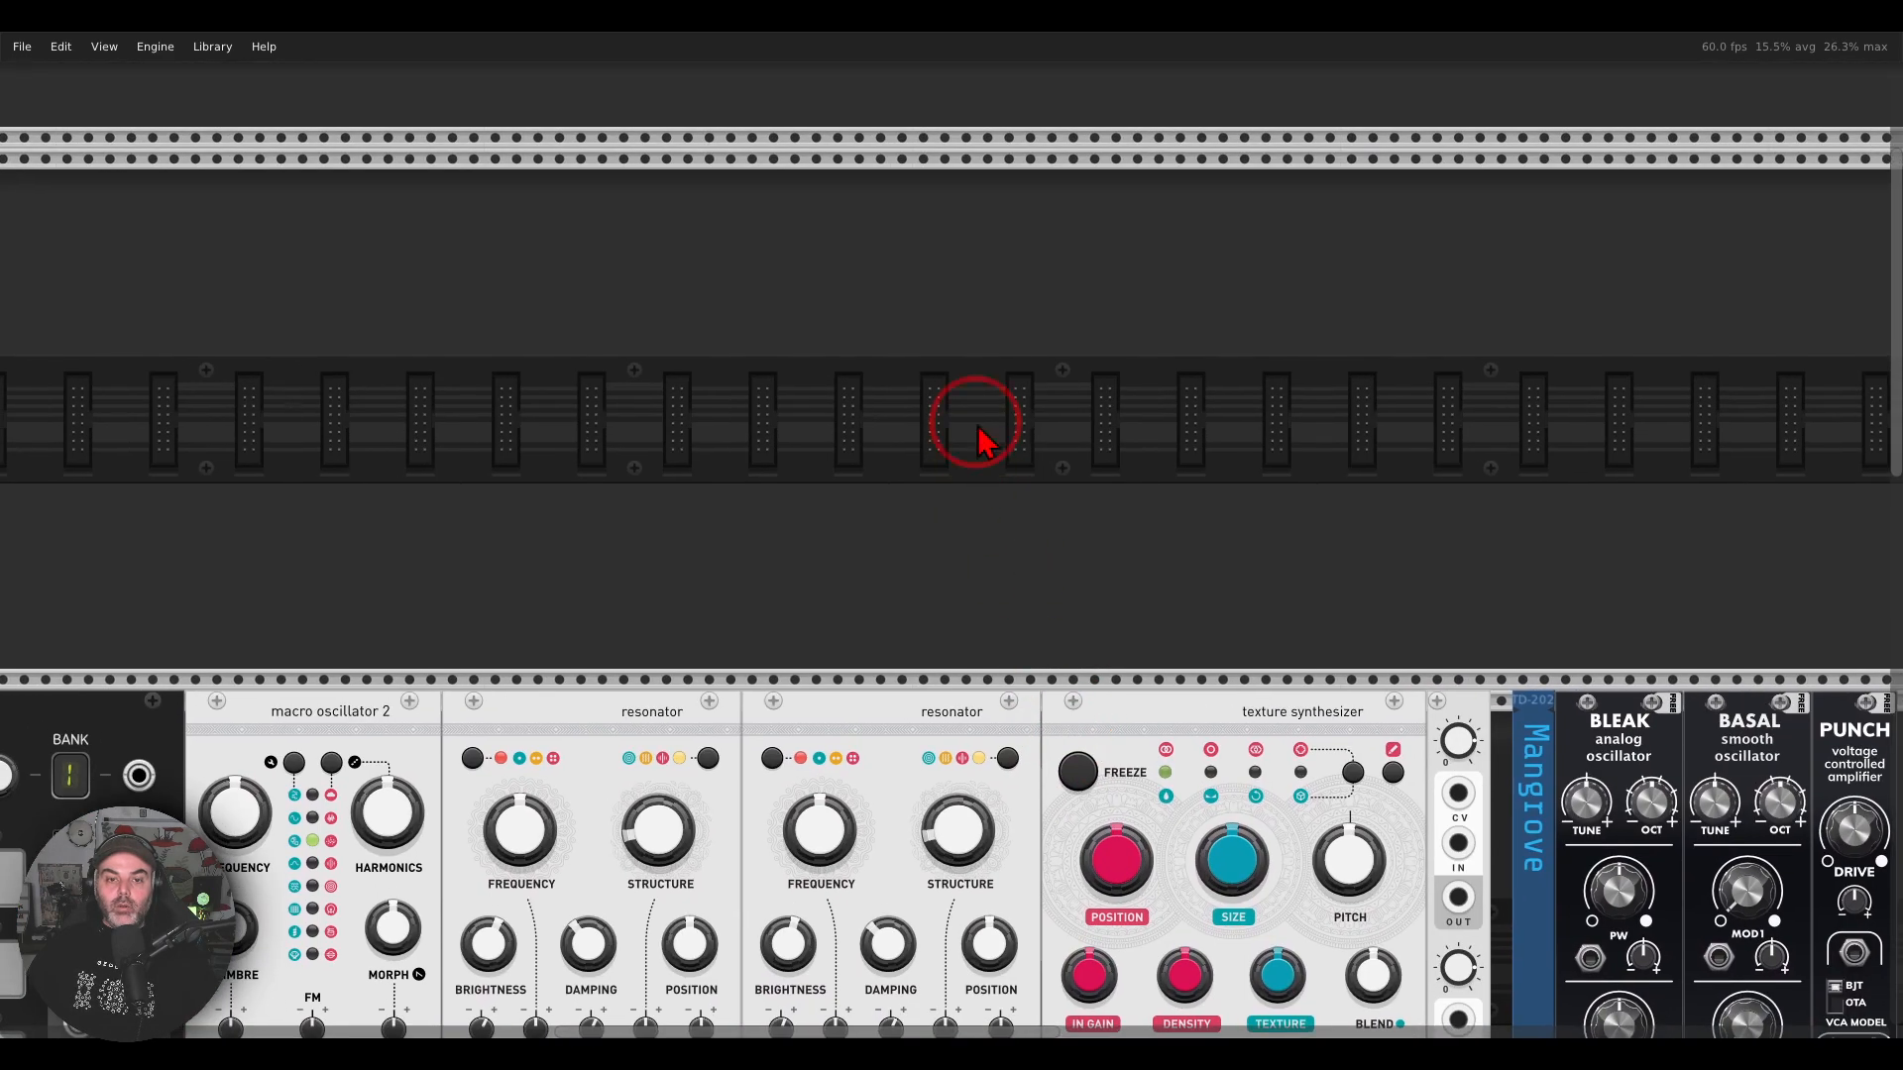
pyautogui.rightClick(979, 349)
pyautogui.write('super')
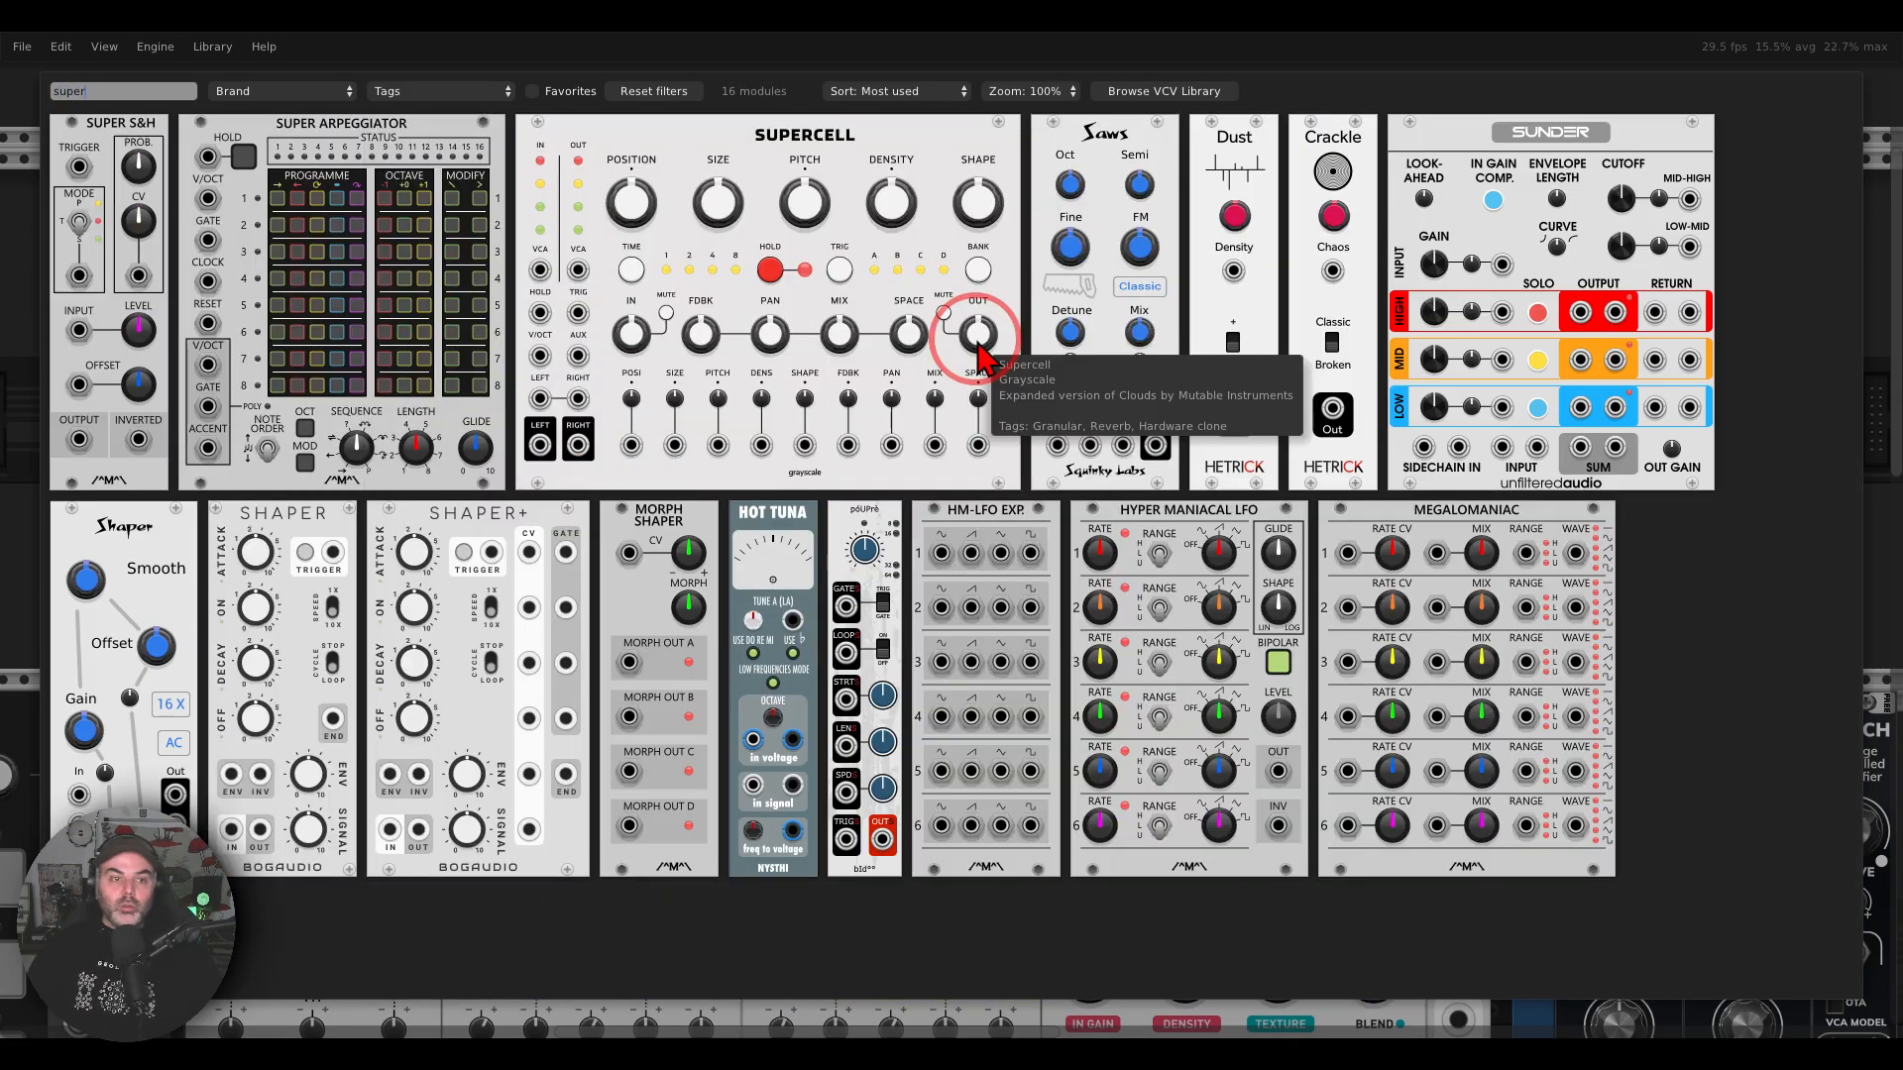
pyautogui.moveTo(811, 134); pyautogui.dragTo(928, 243)
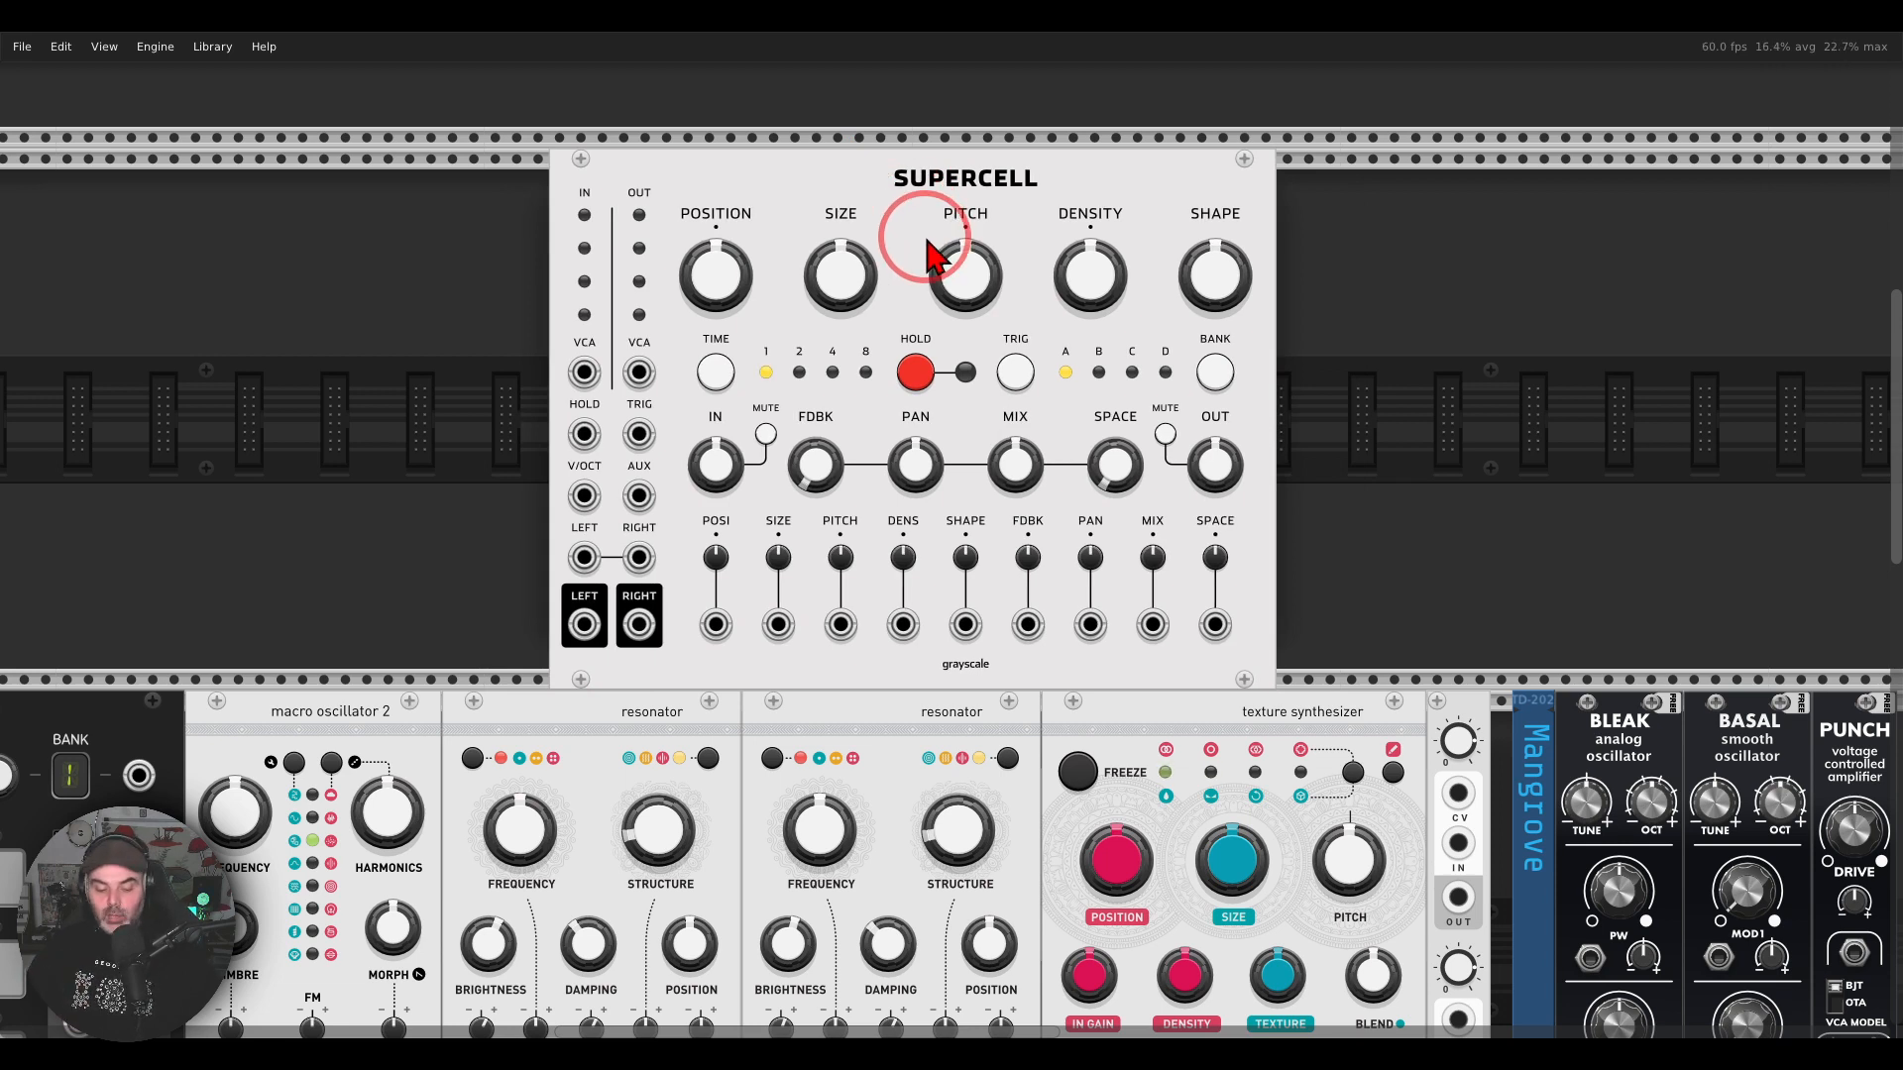
# Step: Review Supercell's additional controls and alternate modes, and remove the module from the rack
pyautogui.moveTo(1254, 408)
pyautogui.mouseDown()
pyautogui.moveTo(656, 421)
pyautogui.moveTo(1020, 658)
pyautogui.moveTo(1249, 396)
pyautogui.mouseUp()
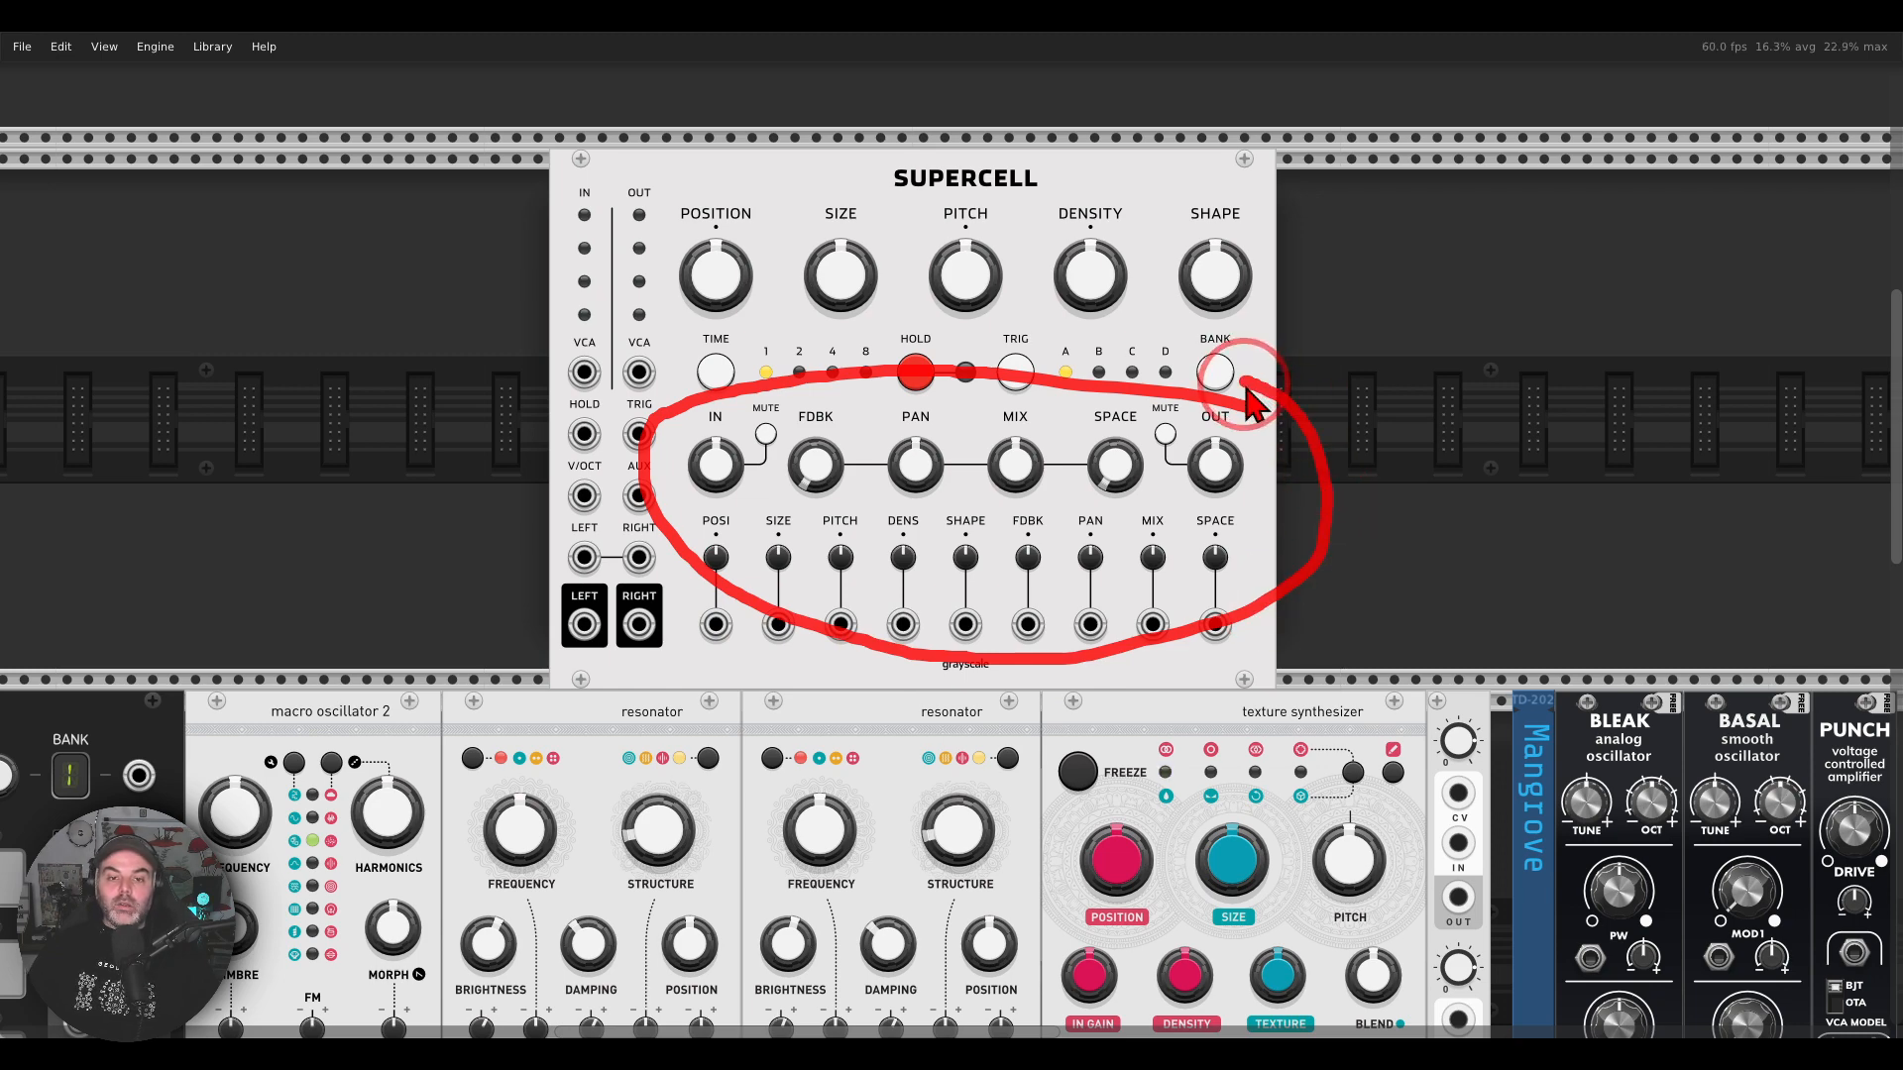
pyautogui.rightClick(771, 192)
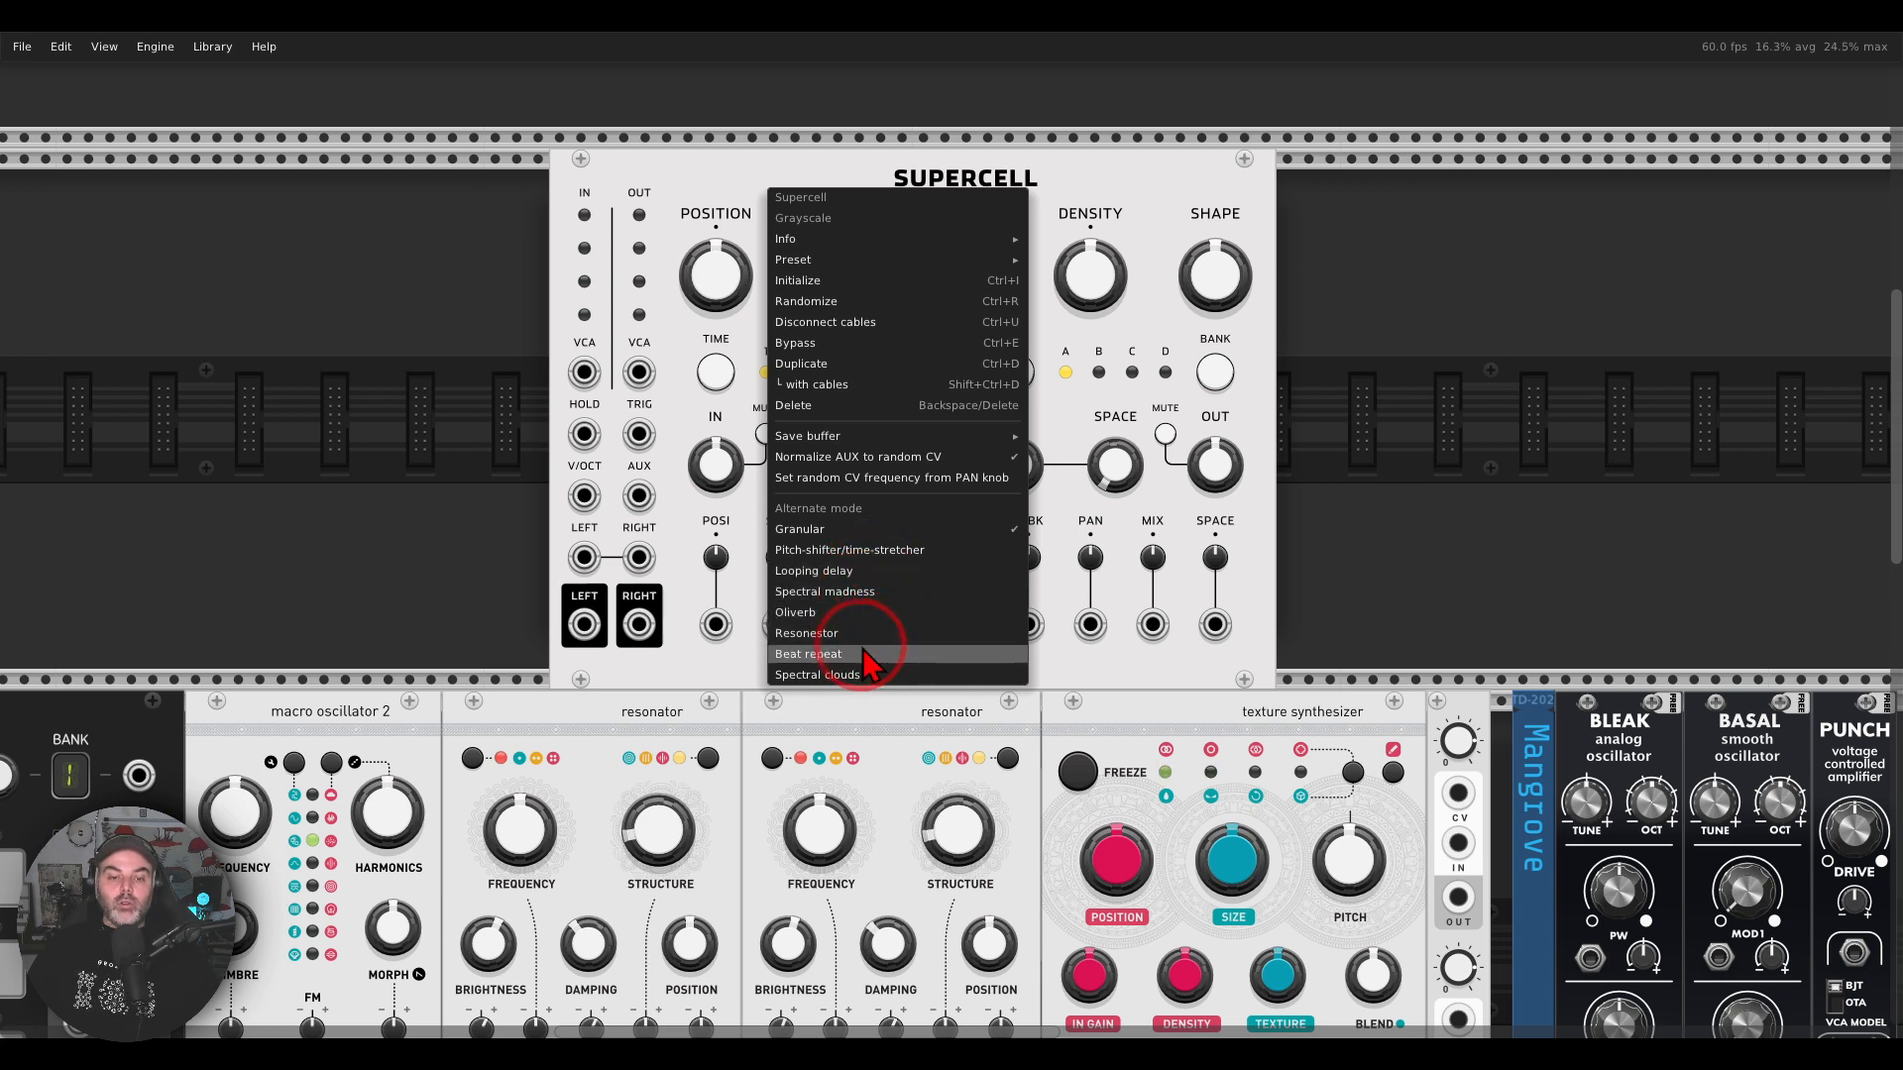
pyautogui.click(1338, 327)
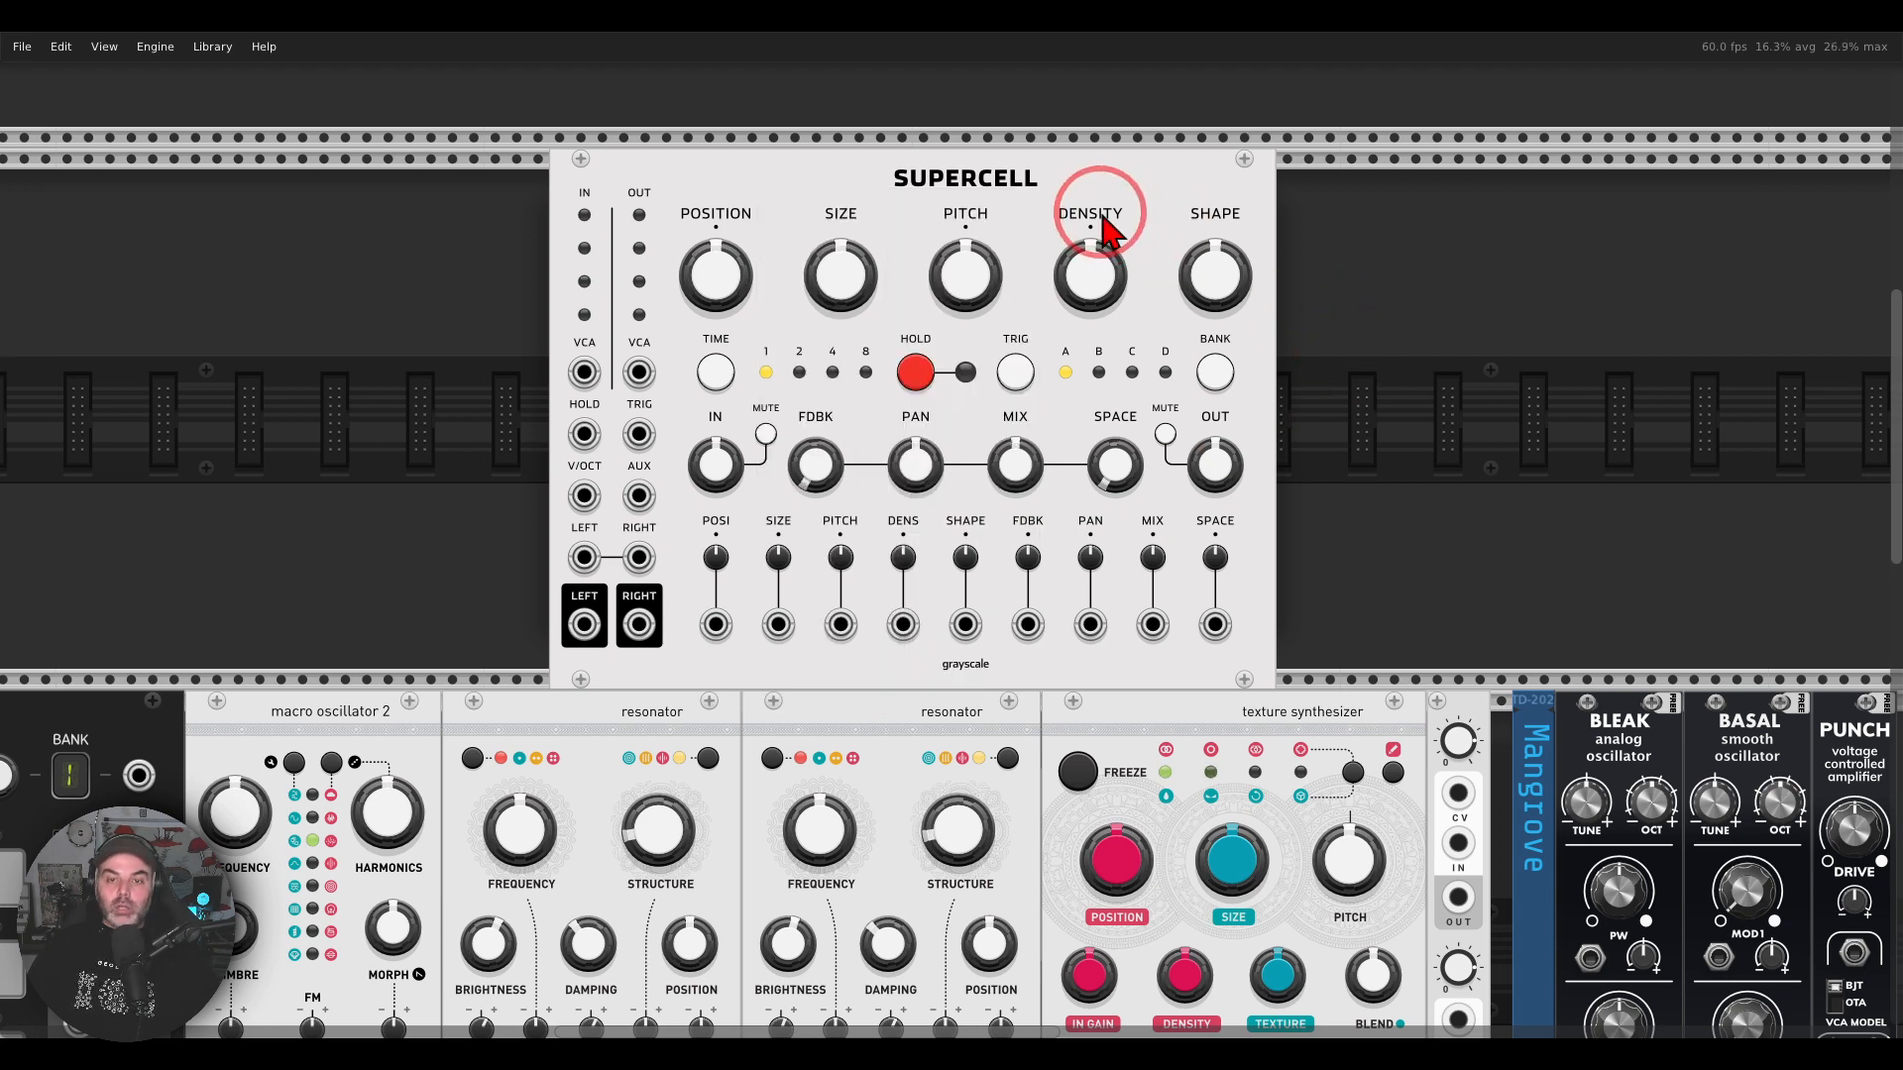
pyautogui.press('Delete')
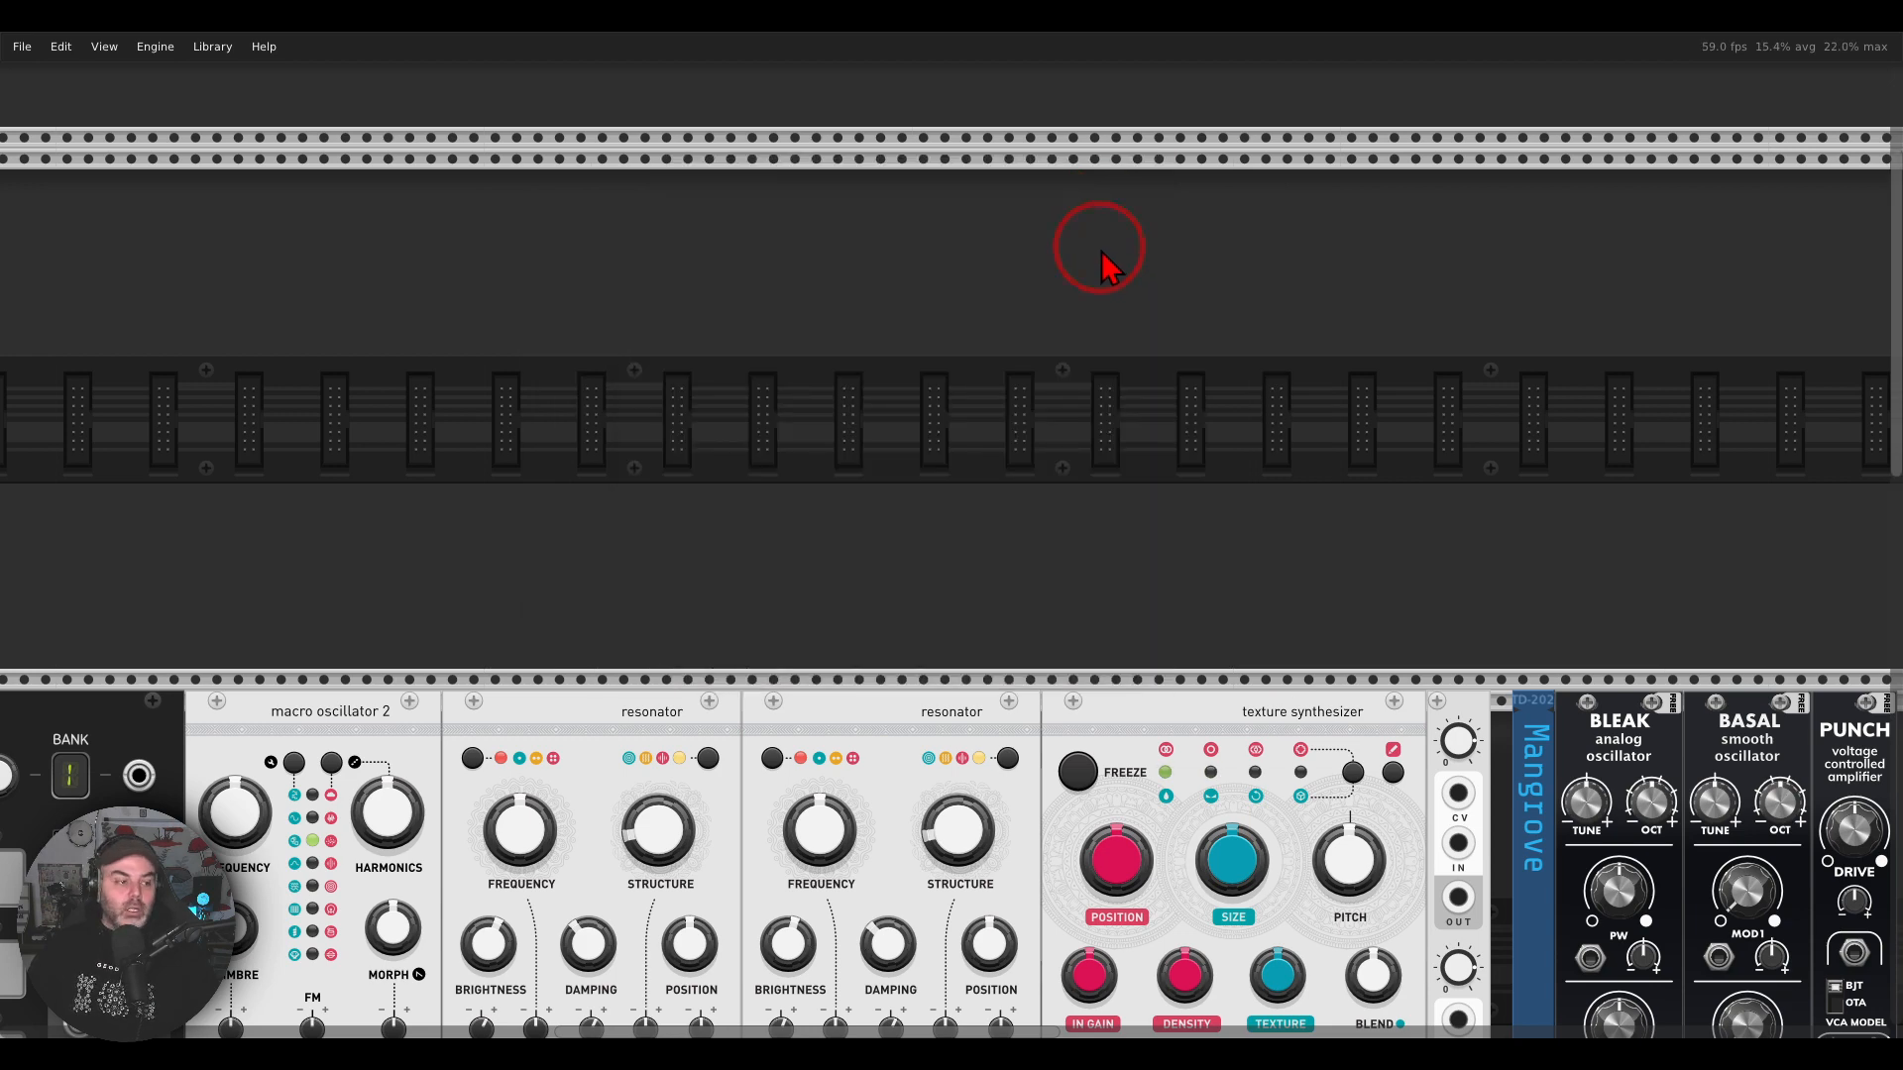
# Step: Adjust the texture synthesizer's In Gain and set its Texture to about 0.69
pyautogui.moveTo(1271, 606); pyautogui.dragTo(1176, 144)
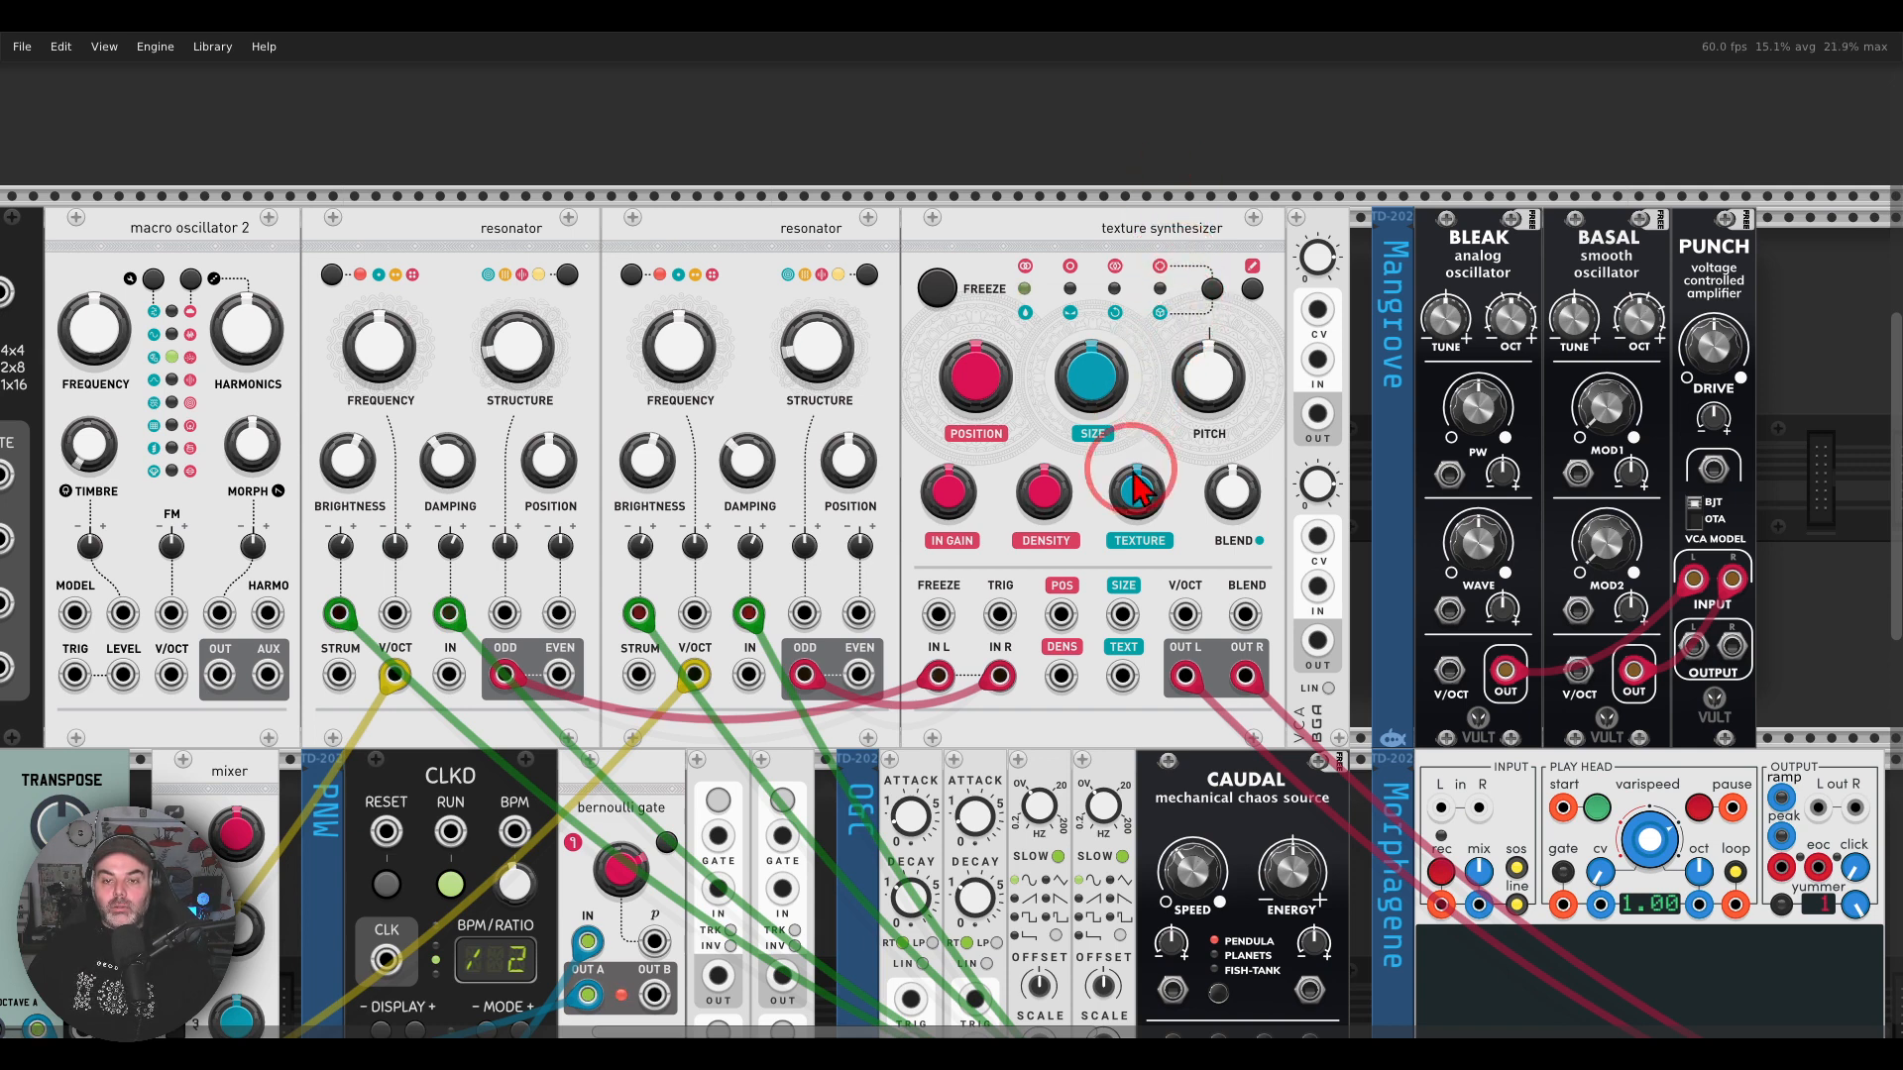
pyautogui.moveTo(957, 518); pyautogui.dragTo(946, 540)
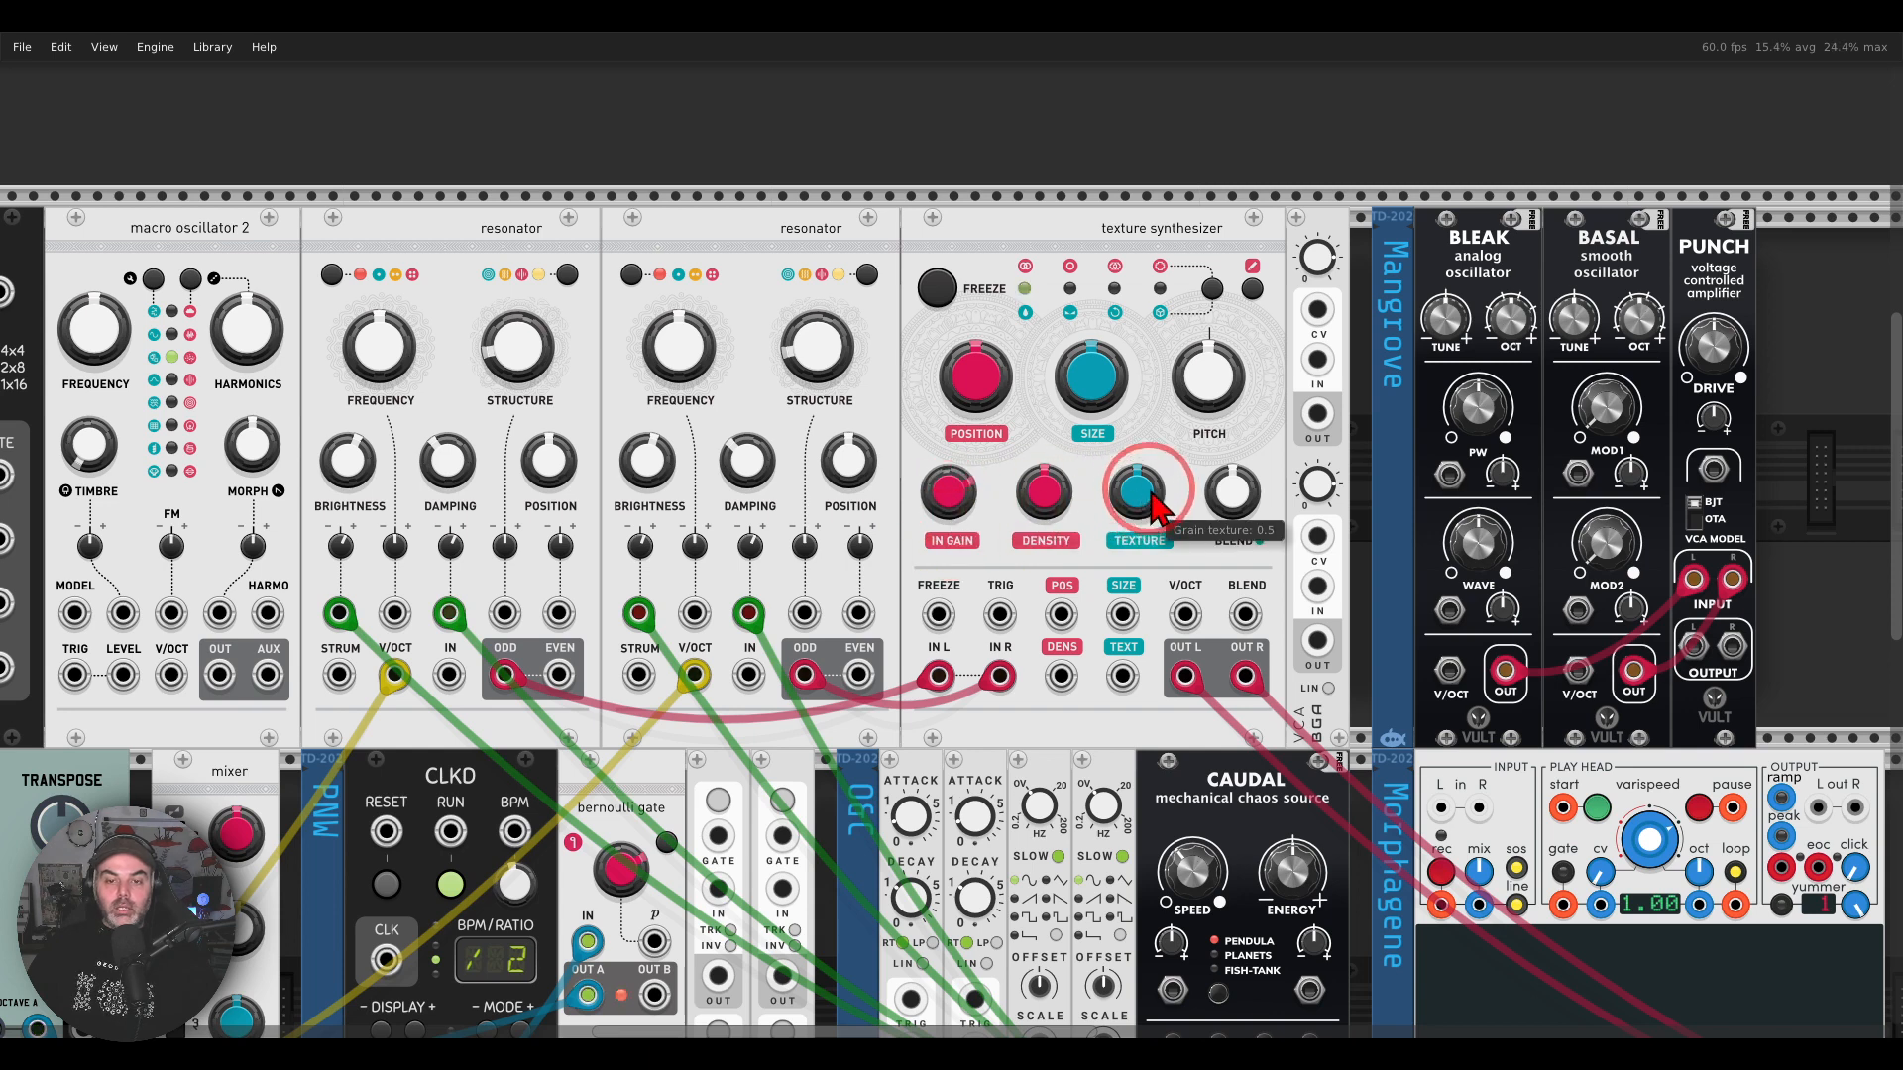
pyautogui.moveTo(1084, 466)
pyautogui.mouseDown()
pyautogui.moveTo(1195, 550)
pyautogui.moveTo(1169, 464)
pyautogui.mouseUp()
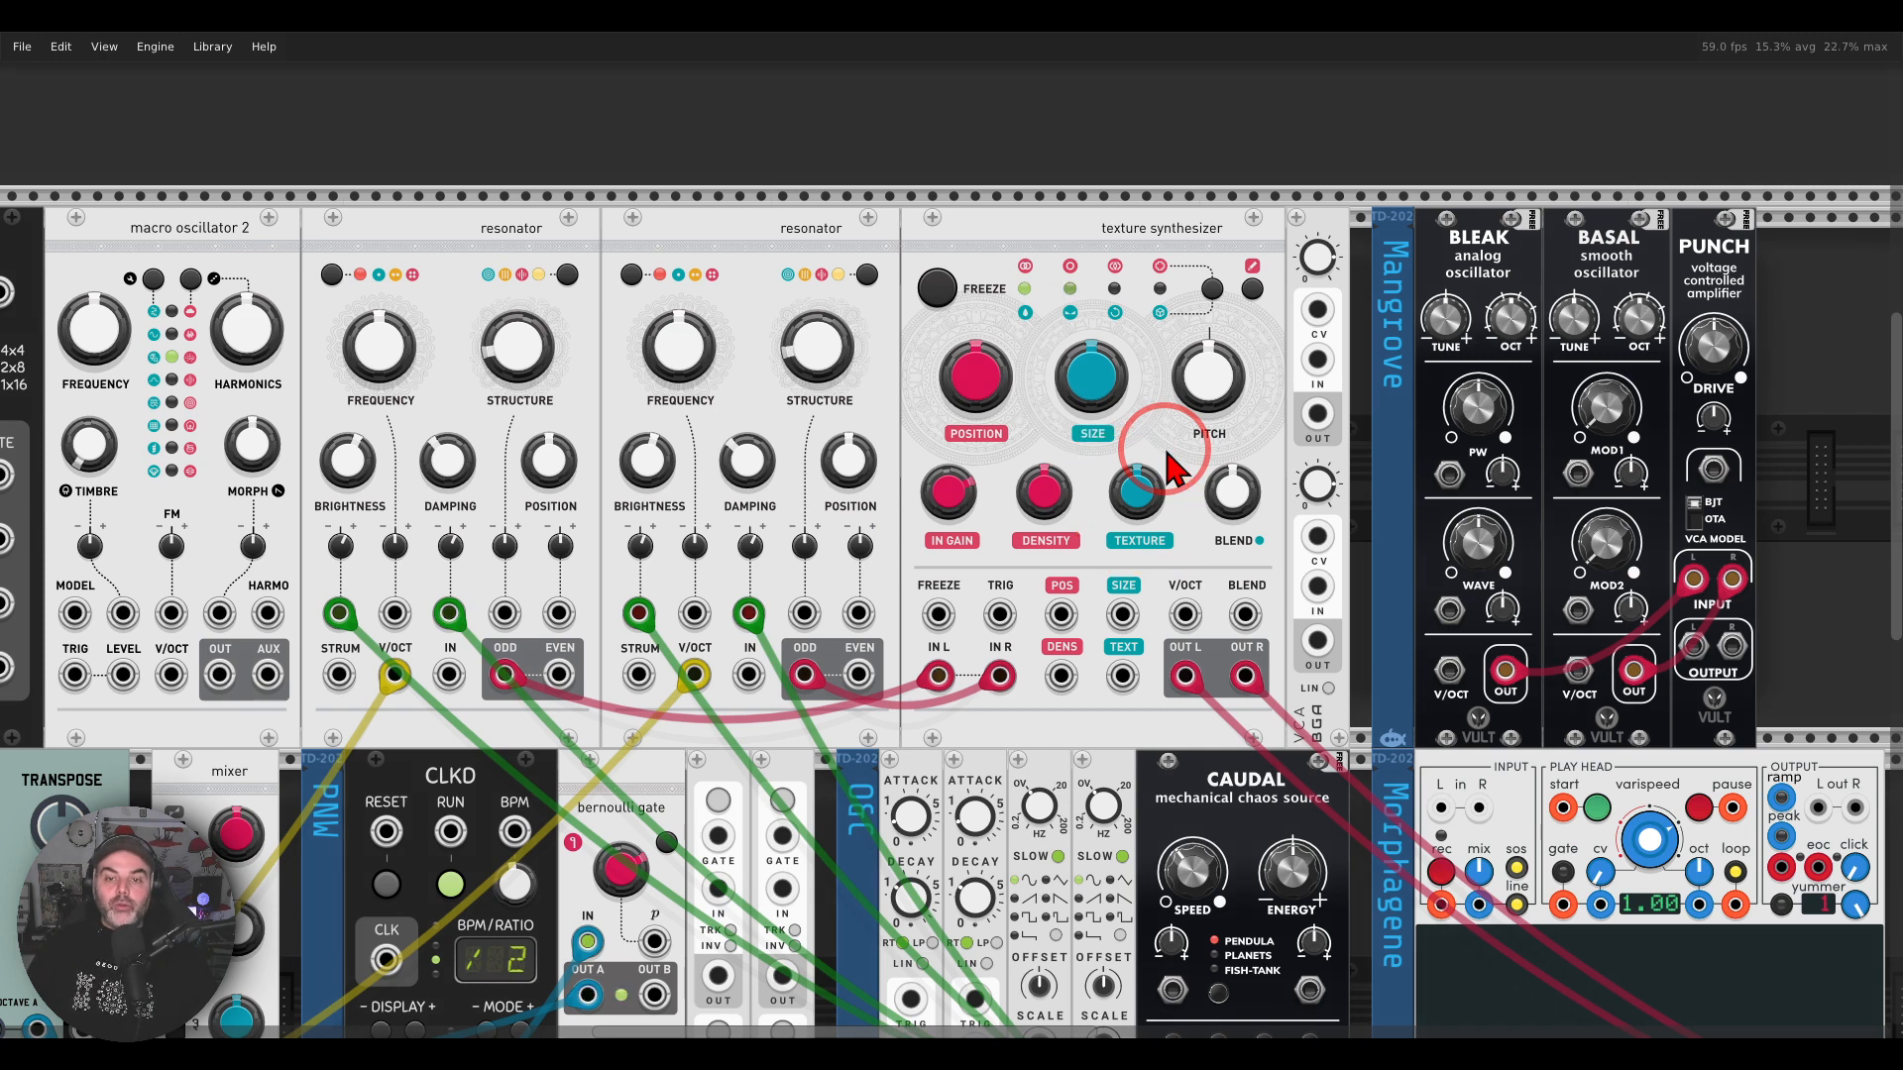
pyautogui.moveTo(1137, 489); pyautogui.dragTo(949, 523)
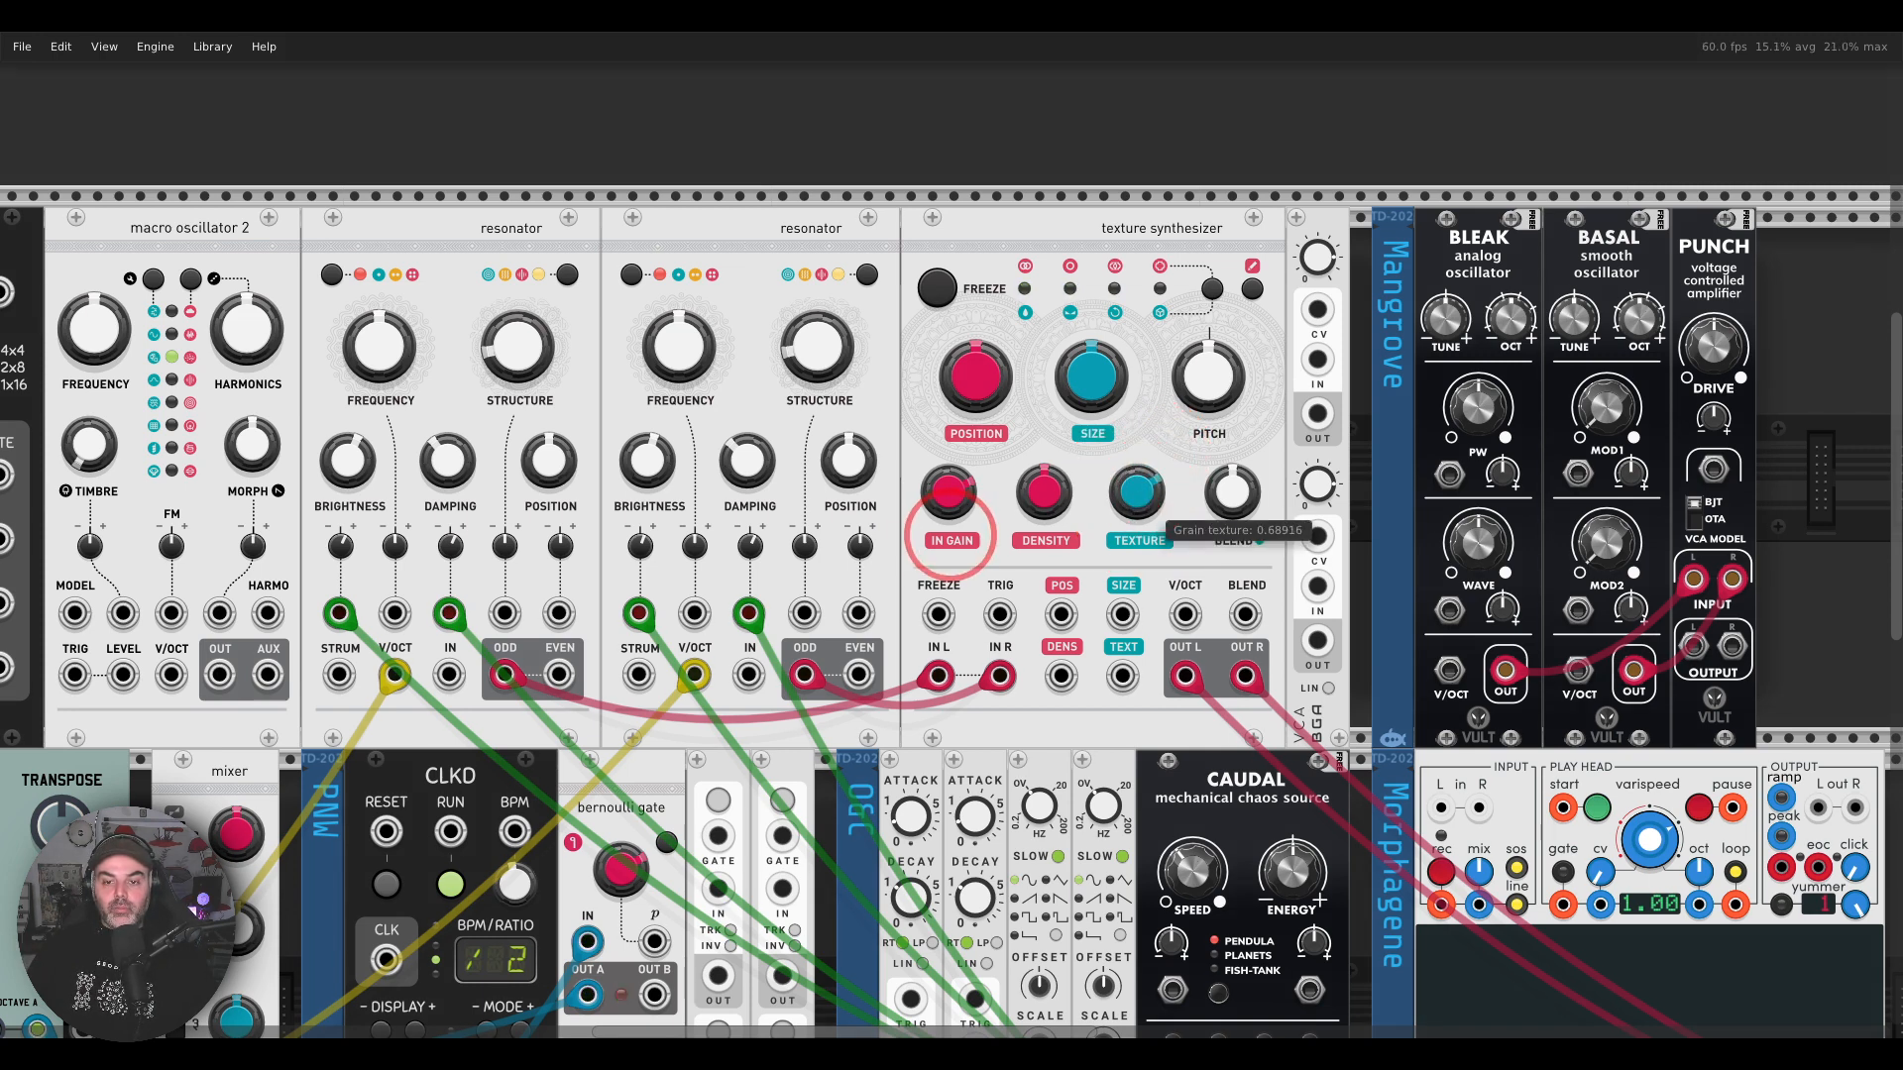
# Step: Raise the texture synthesizer's Pitch and set its Size to 1
pyautogui.click(1200, 398)
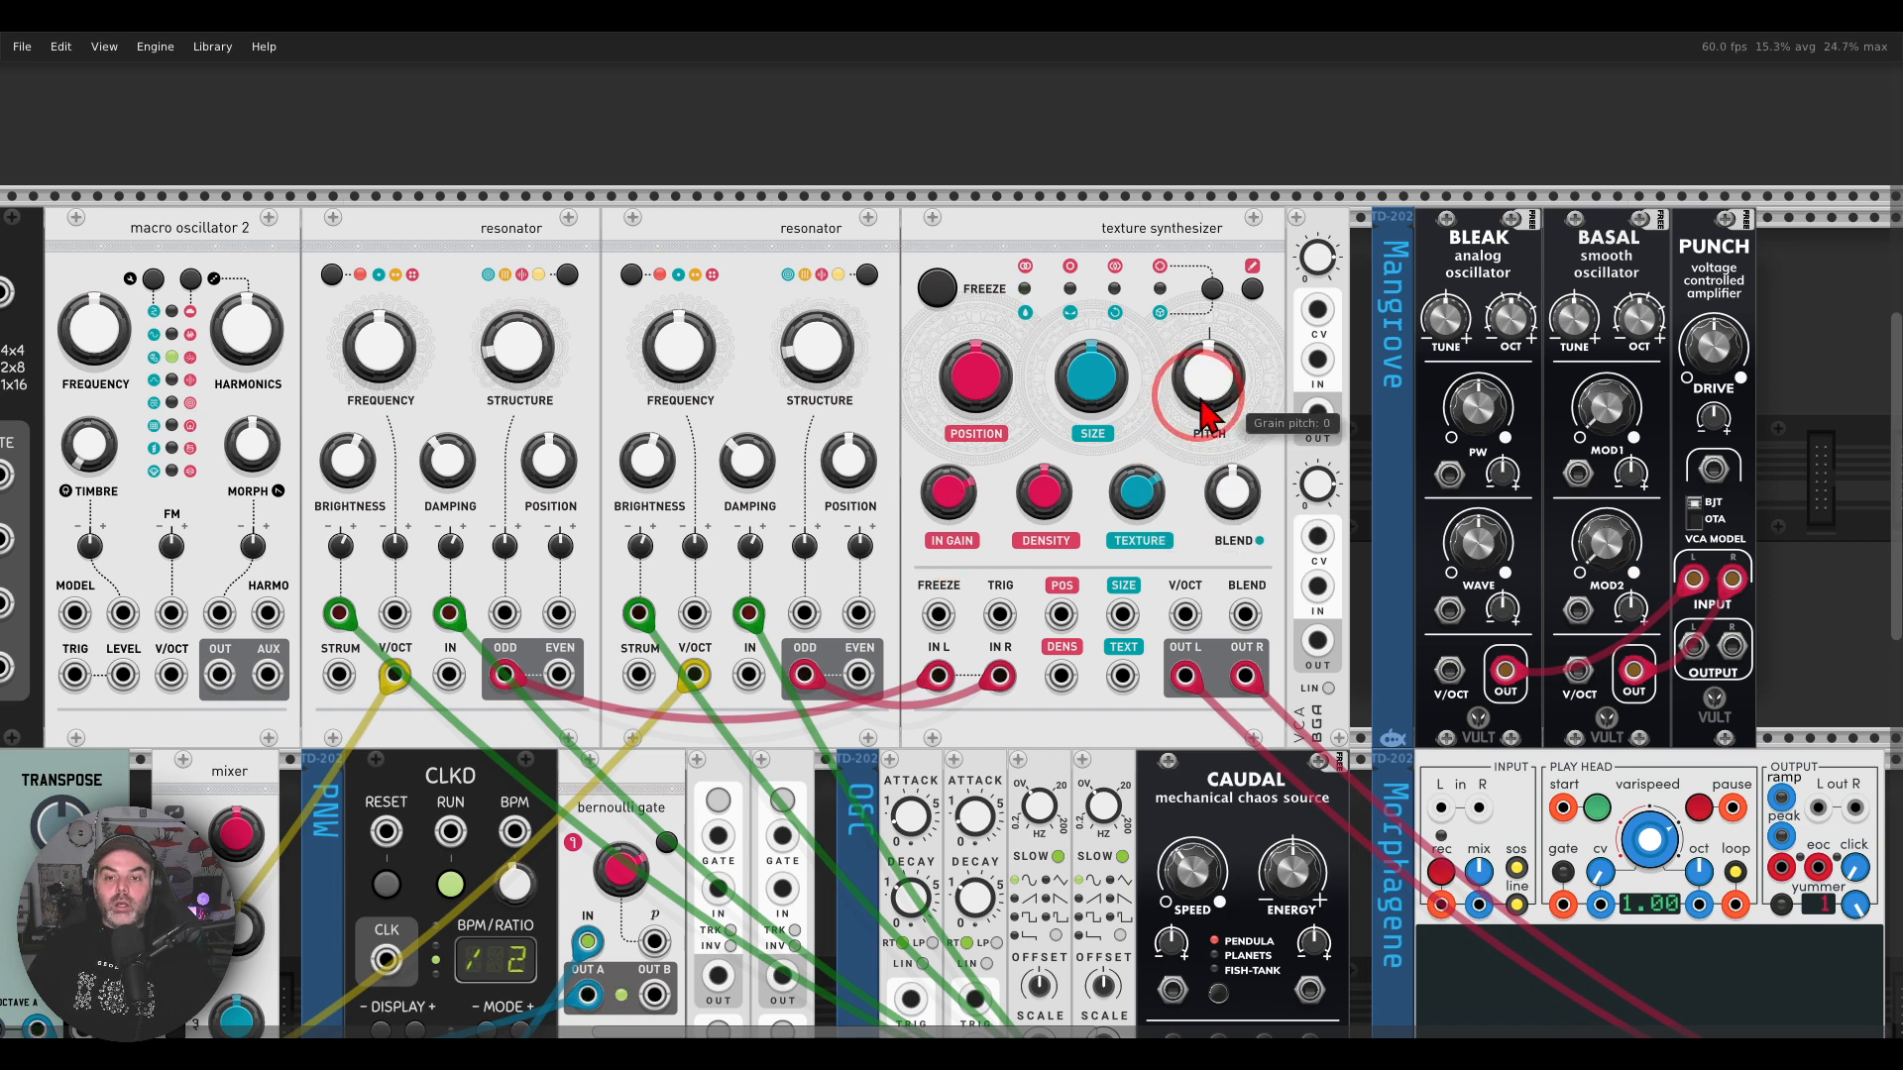
pyautogui.rightClick(1214, 392)
pyautogui.moveTo(1217, 401); pyautogui.dragTo(1219, 407)
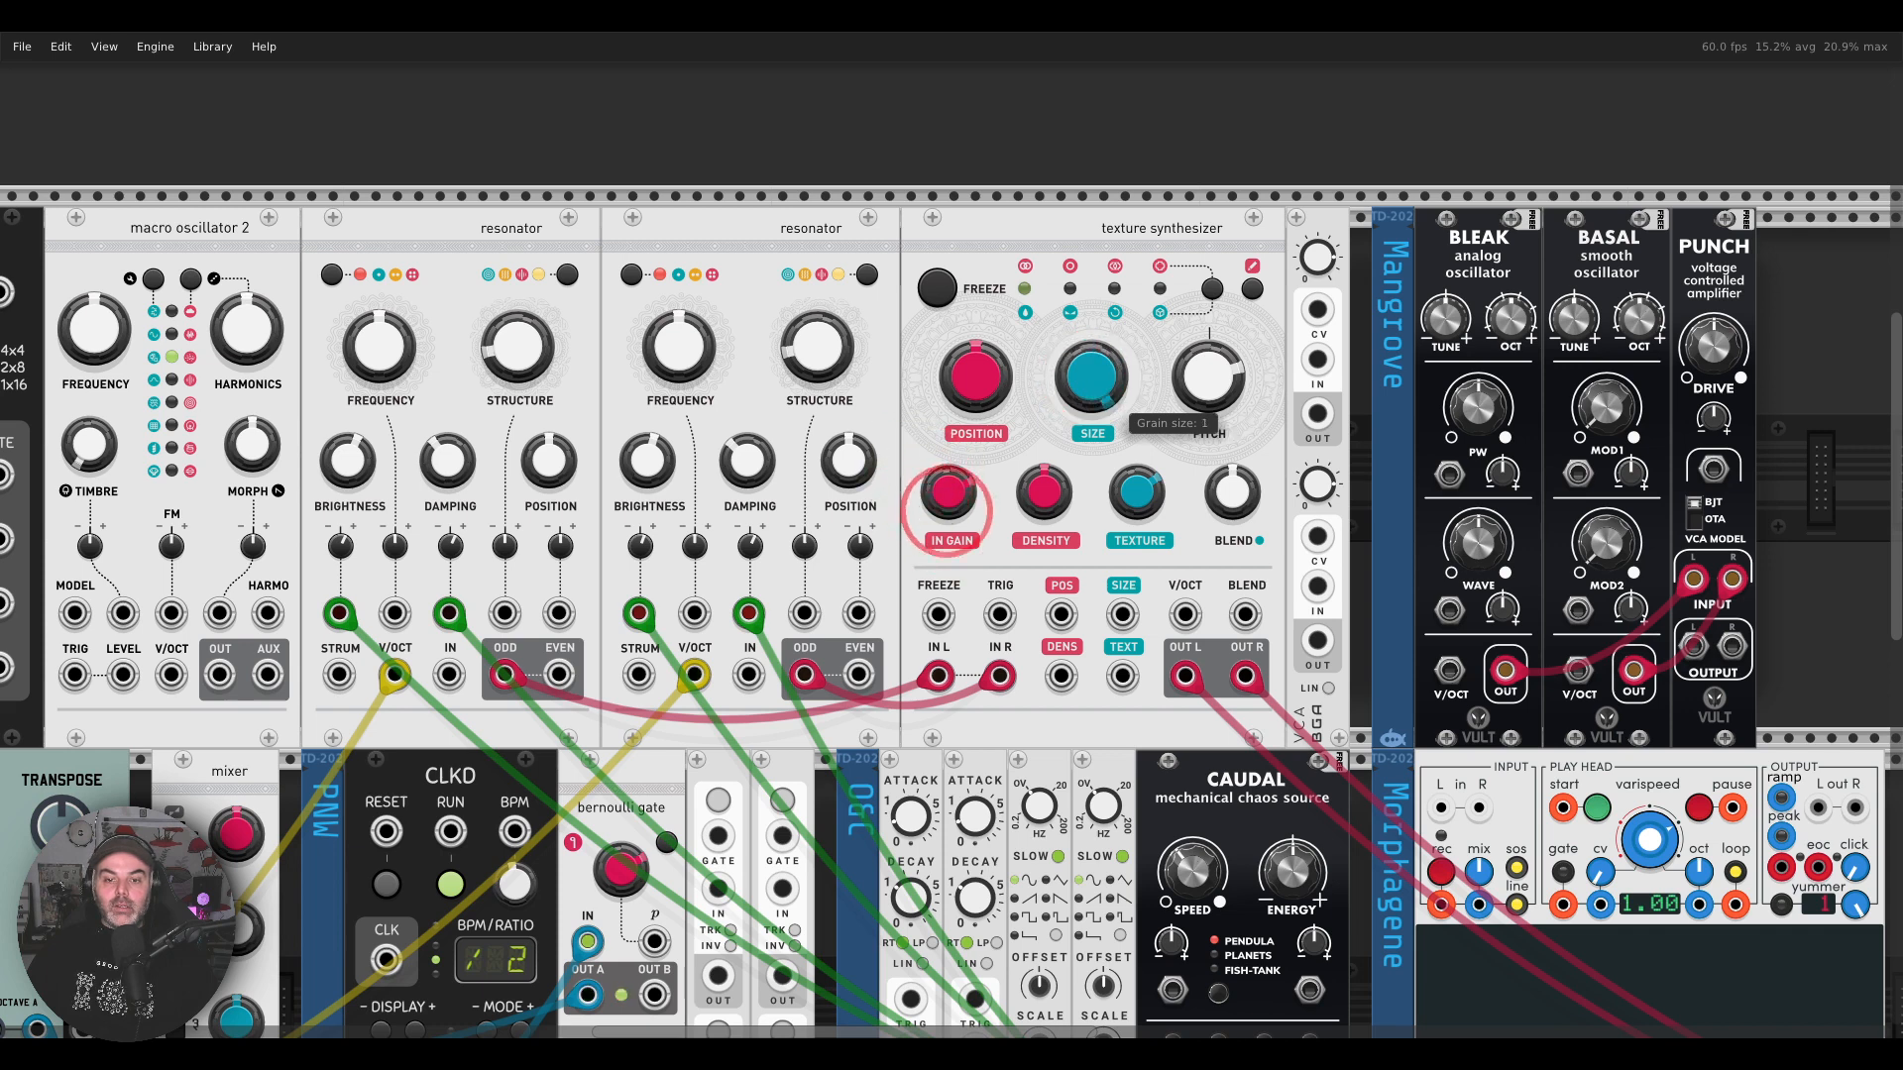
pyautogui.click(1090, 414)
# Step: Set the texture synthesizer's dry/wet Blend to about 0.38
pyautogui.moveTo(1120, 512); pyautogui.dragTo(1121, 555)
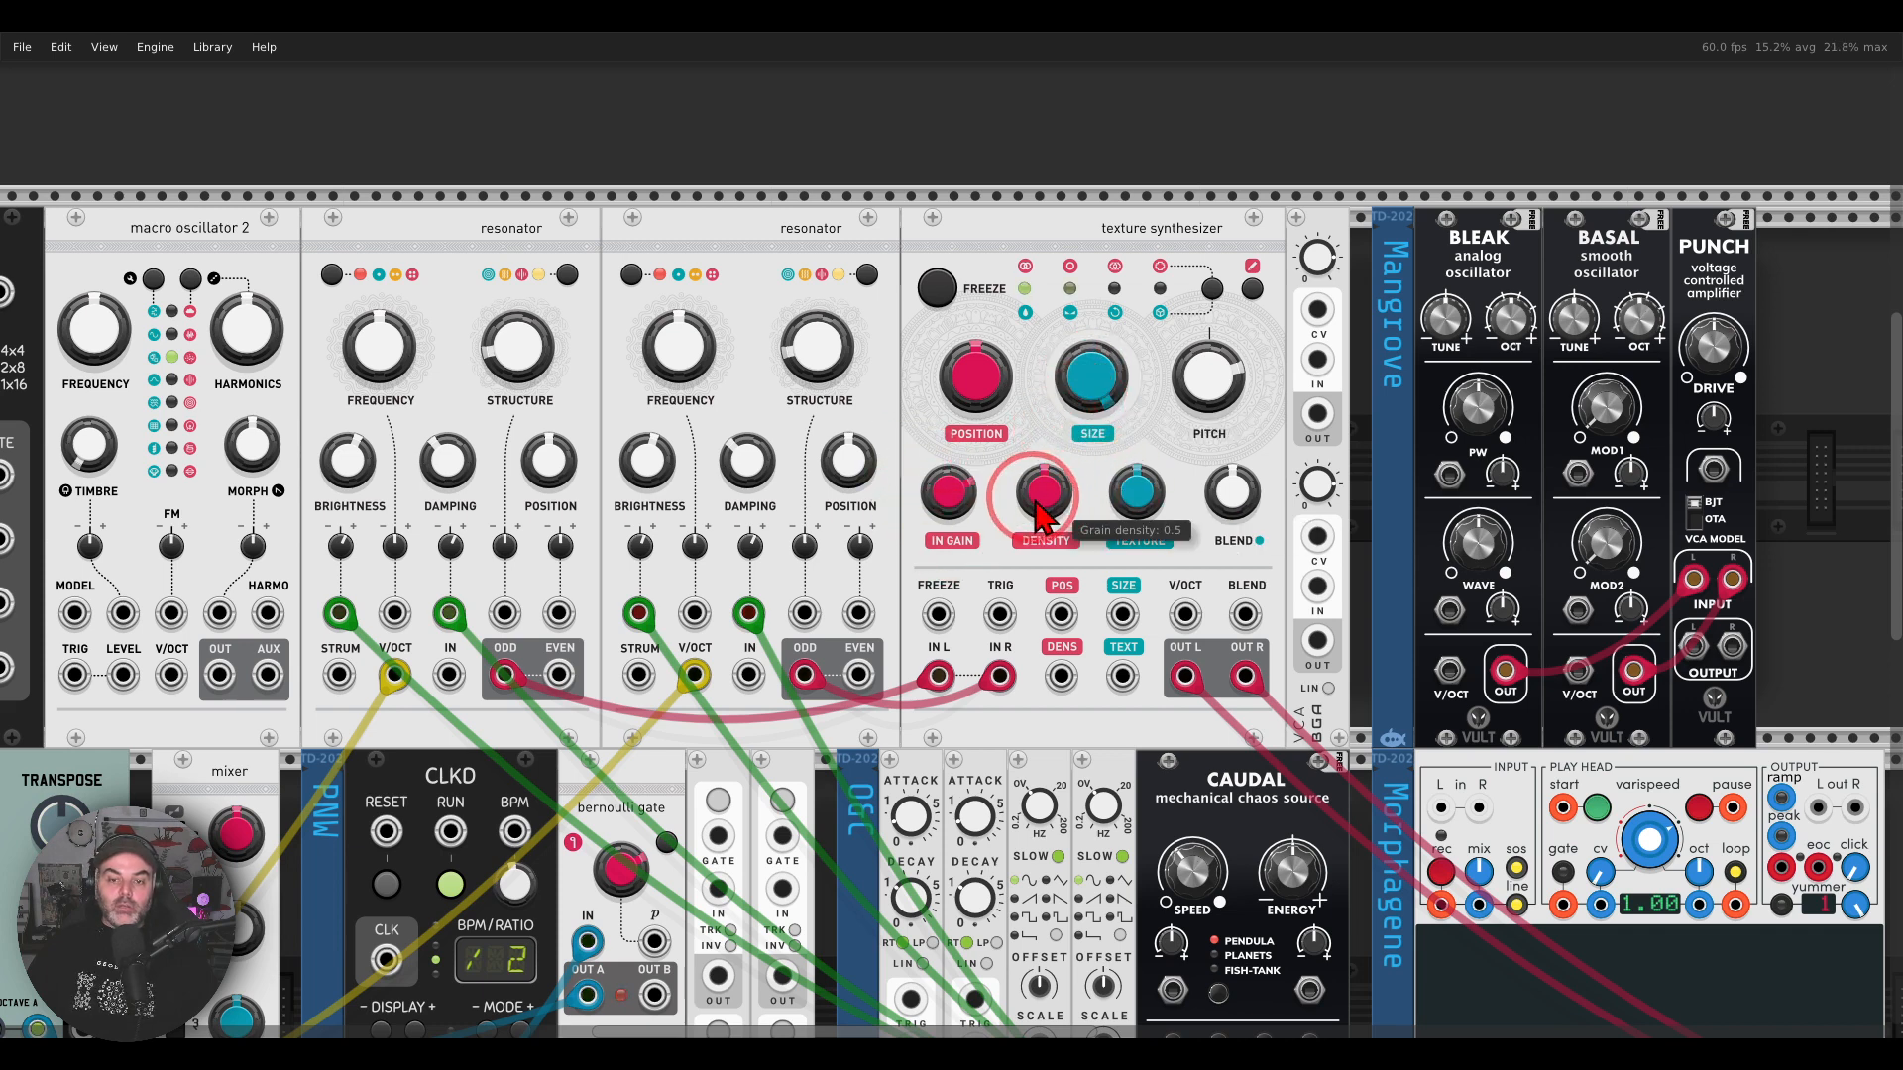
pyautogui.moveTo(1034, 511); pyautogui.dragTo(1034, 486)
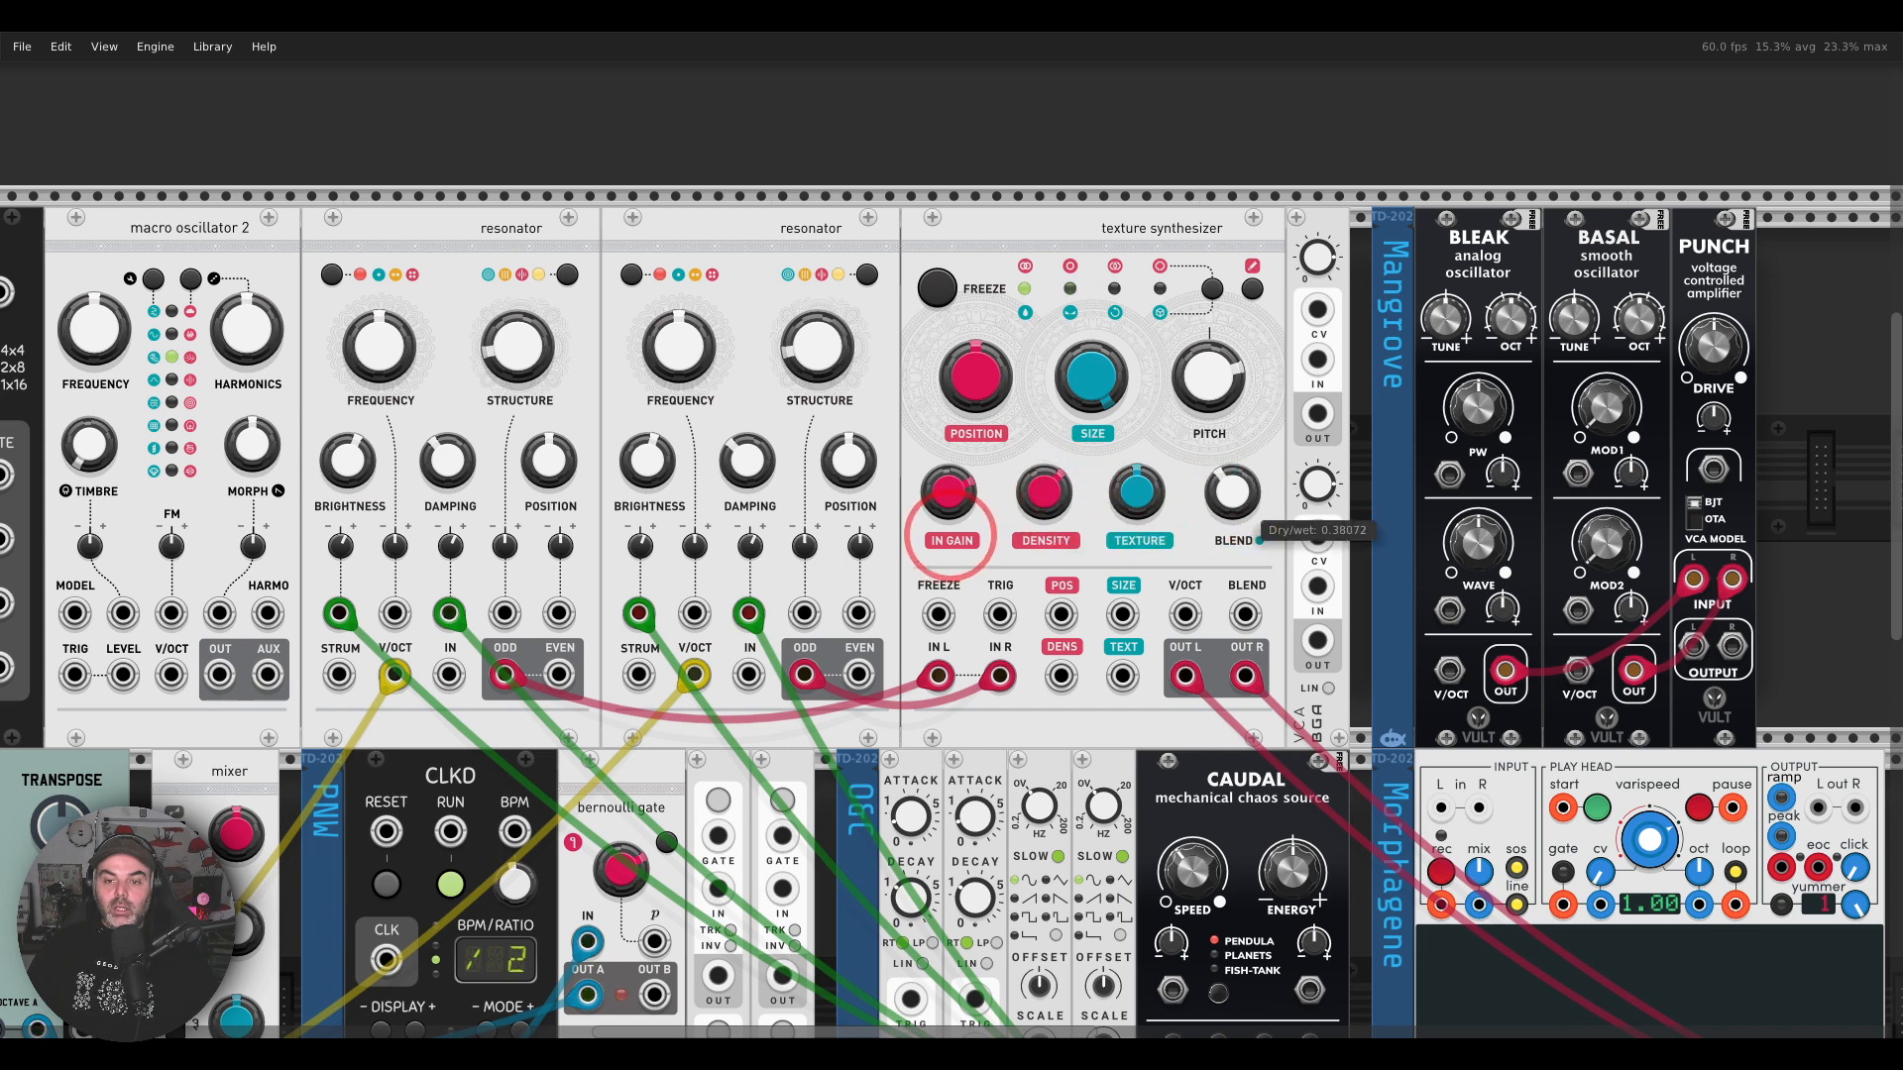
# Step: Set the texture synthesizer's reverb amount to about 0.89 and return its Blend knob to dry/wet control
pyautogui.click(1127, 514)
pyautogui.moveTo(1127, 513); pyautogui.dragTo(1237, 442)
pyautogui.click(1218, 291)
pyautogui.click(1218, 290)
pyautogui.click(1218, 291)
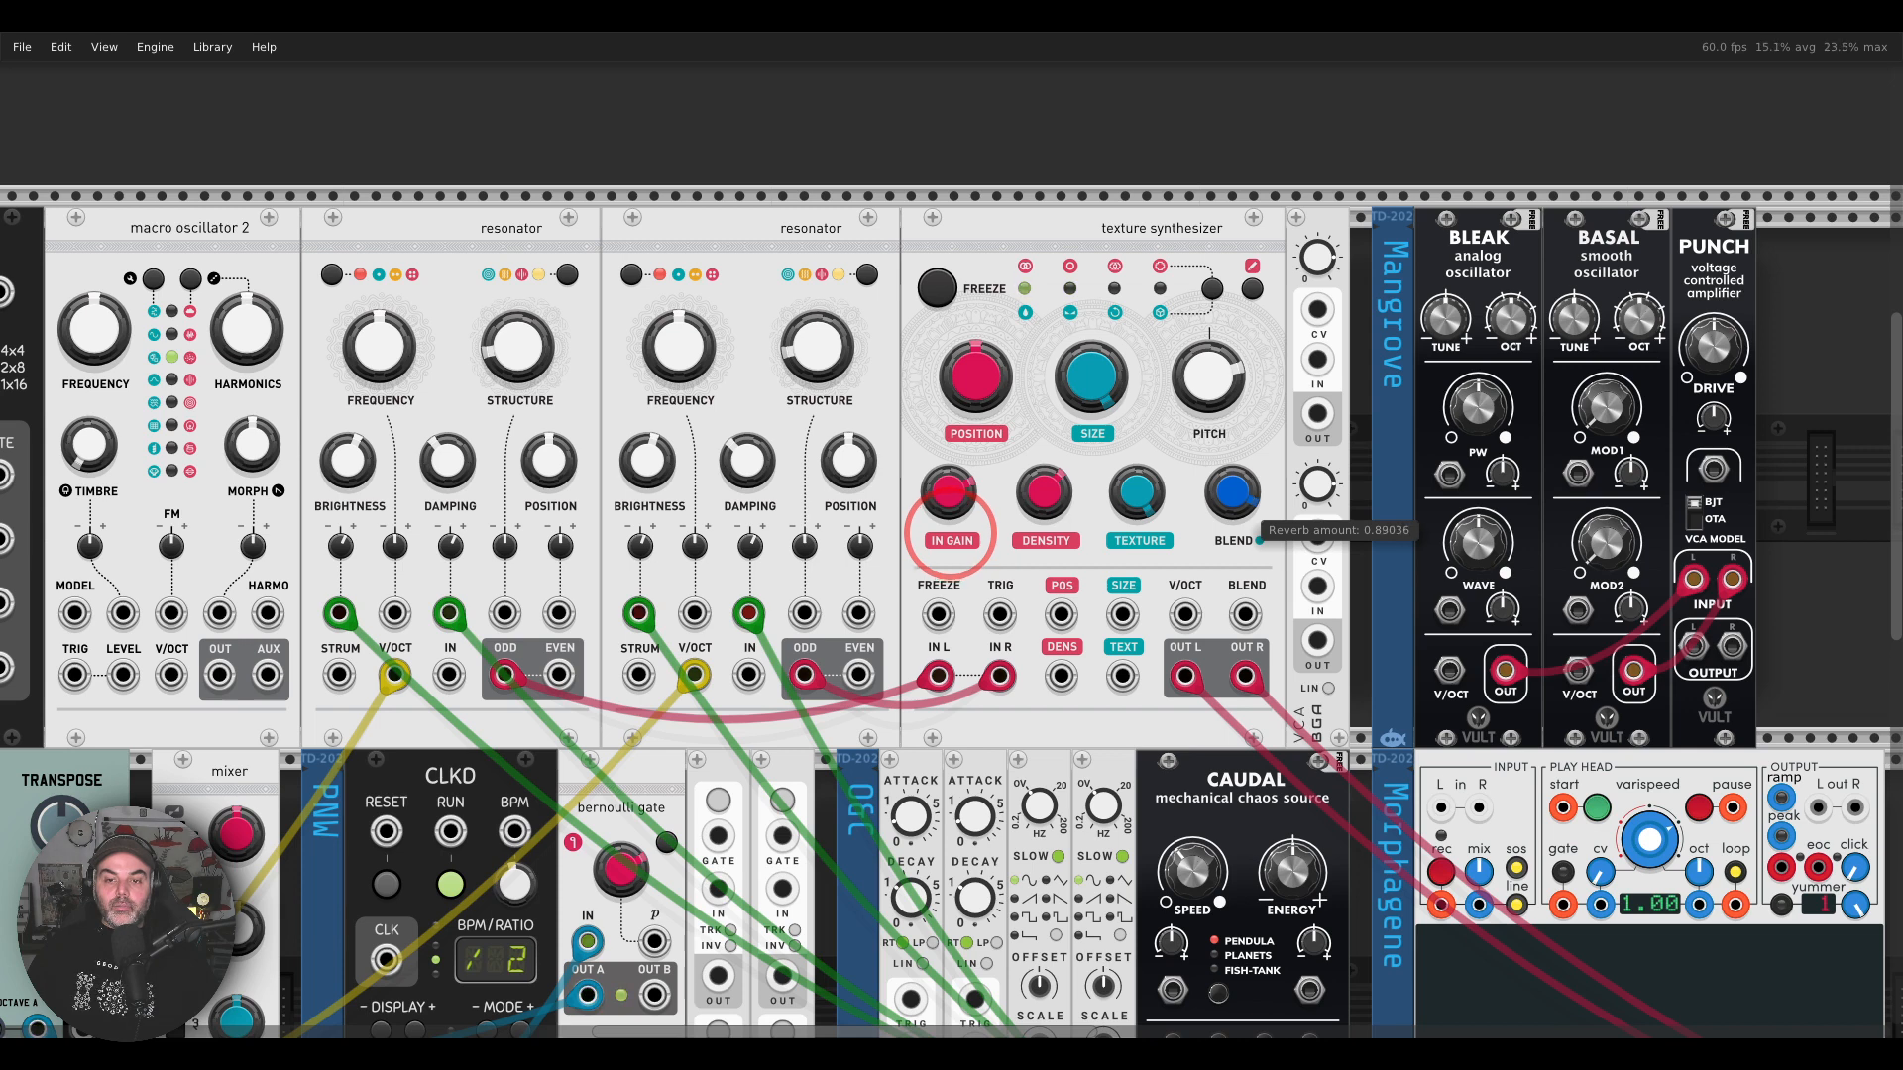
pyautogui.click(1218, 291)
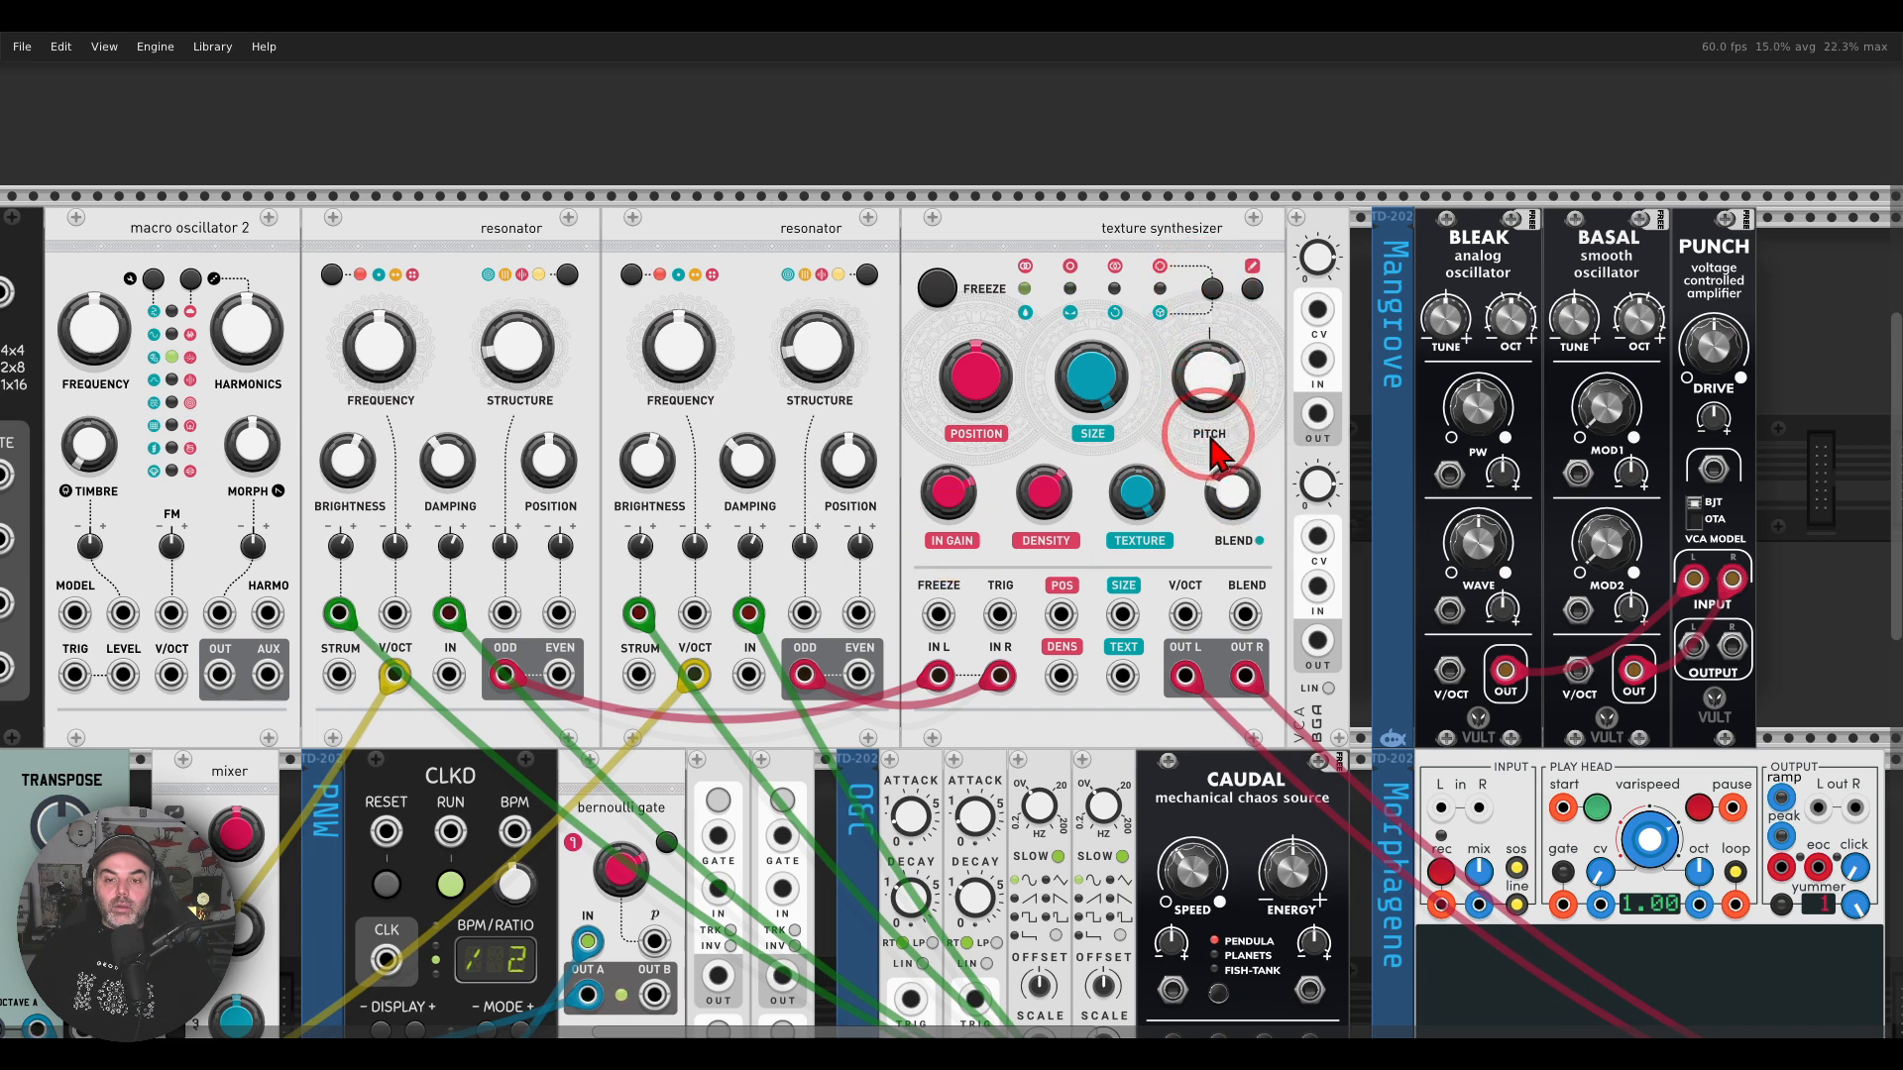
pyautogui.moveTo(1232, 491)
pyautogui.mouseDown()
pyautogui.moveTo(949, 521)
pyautogui.moveTo(1232, 491)
pyautogui.mouseUp()
pyautogui.doubleClick(1232, 491)
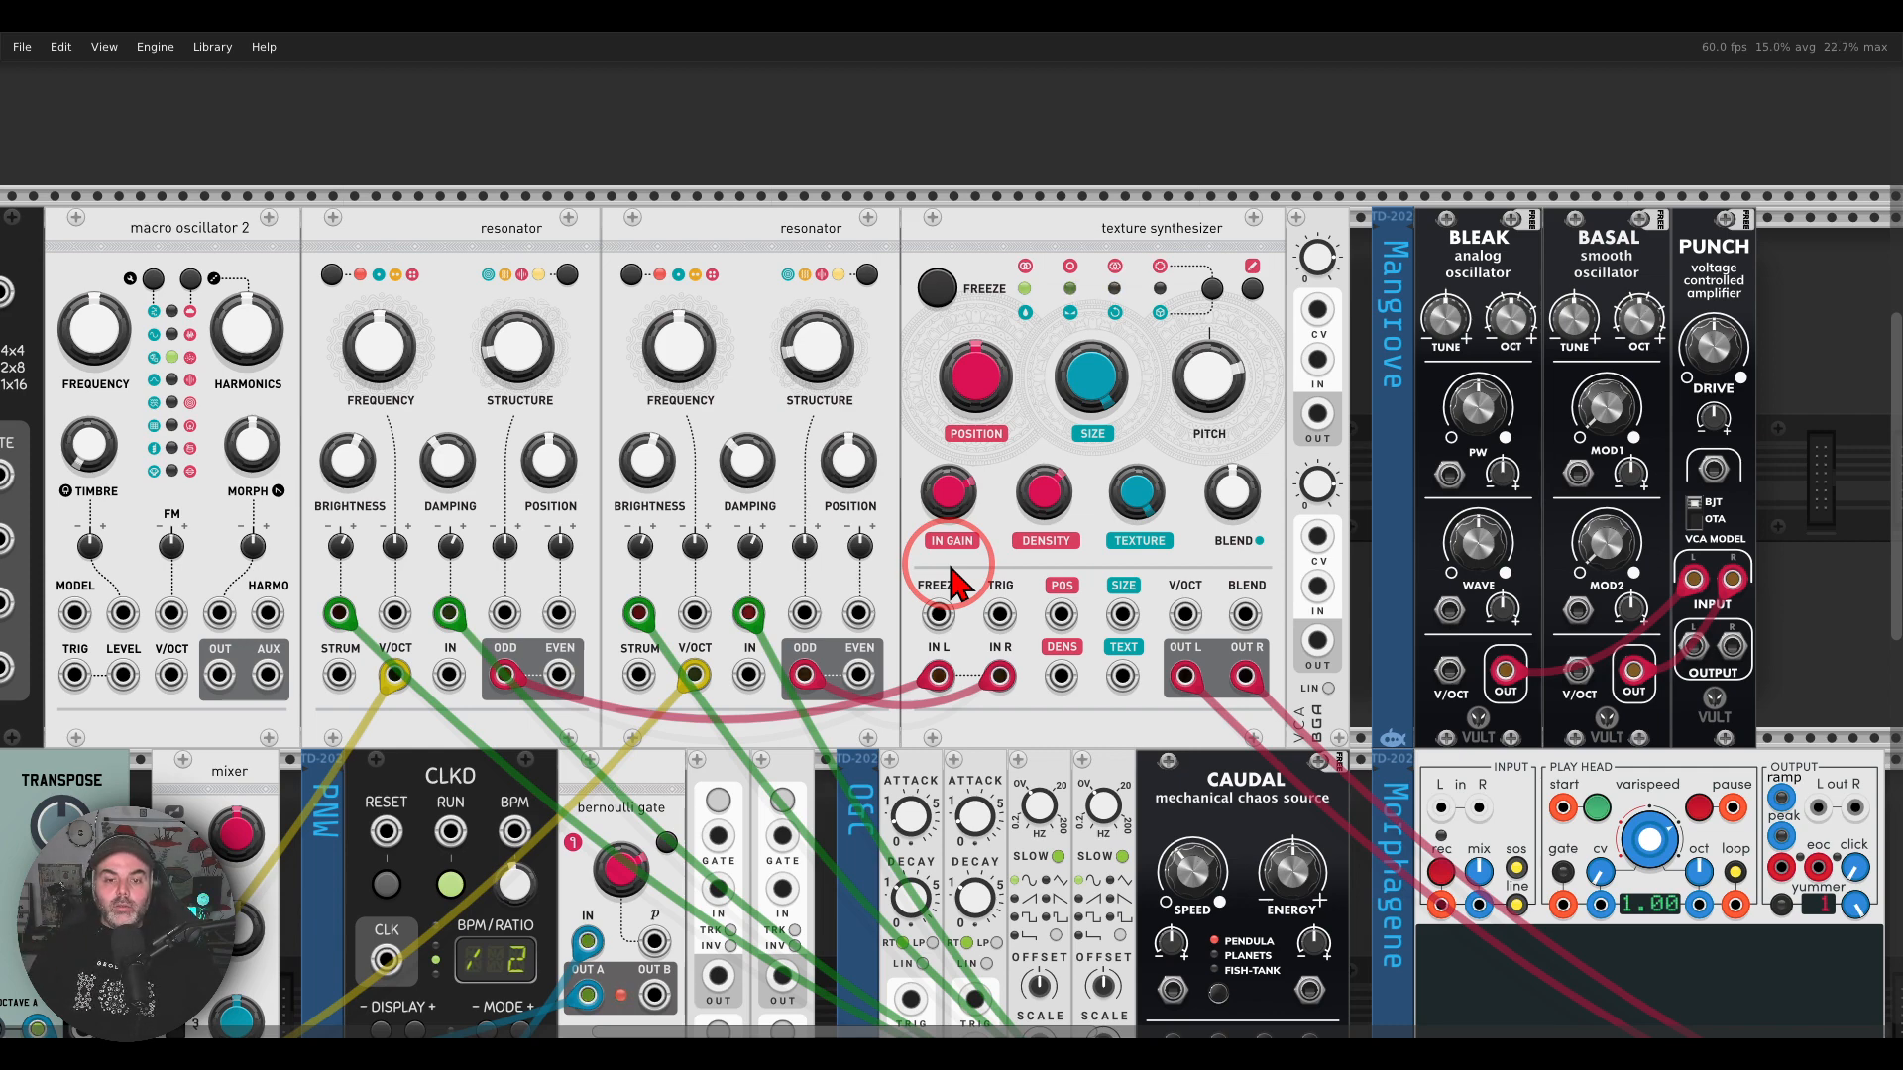
# Step: Set the texture synthesizer's quality to 4s 16kHz 8-bit µ-law stereo
pyautogui.scroll(-1, 950, 565)
pyautogui.moveTo(1000, 626); pyautogui.dragTo(1033, 368)
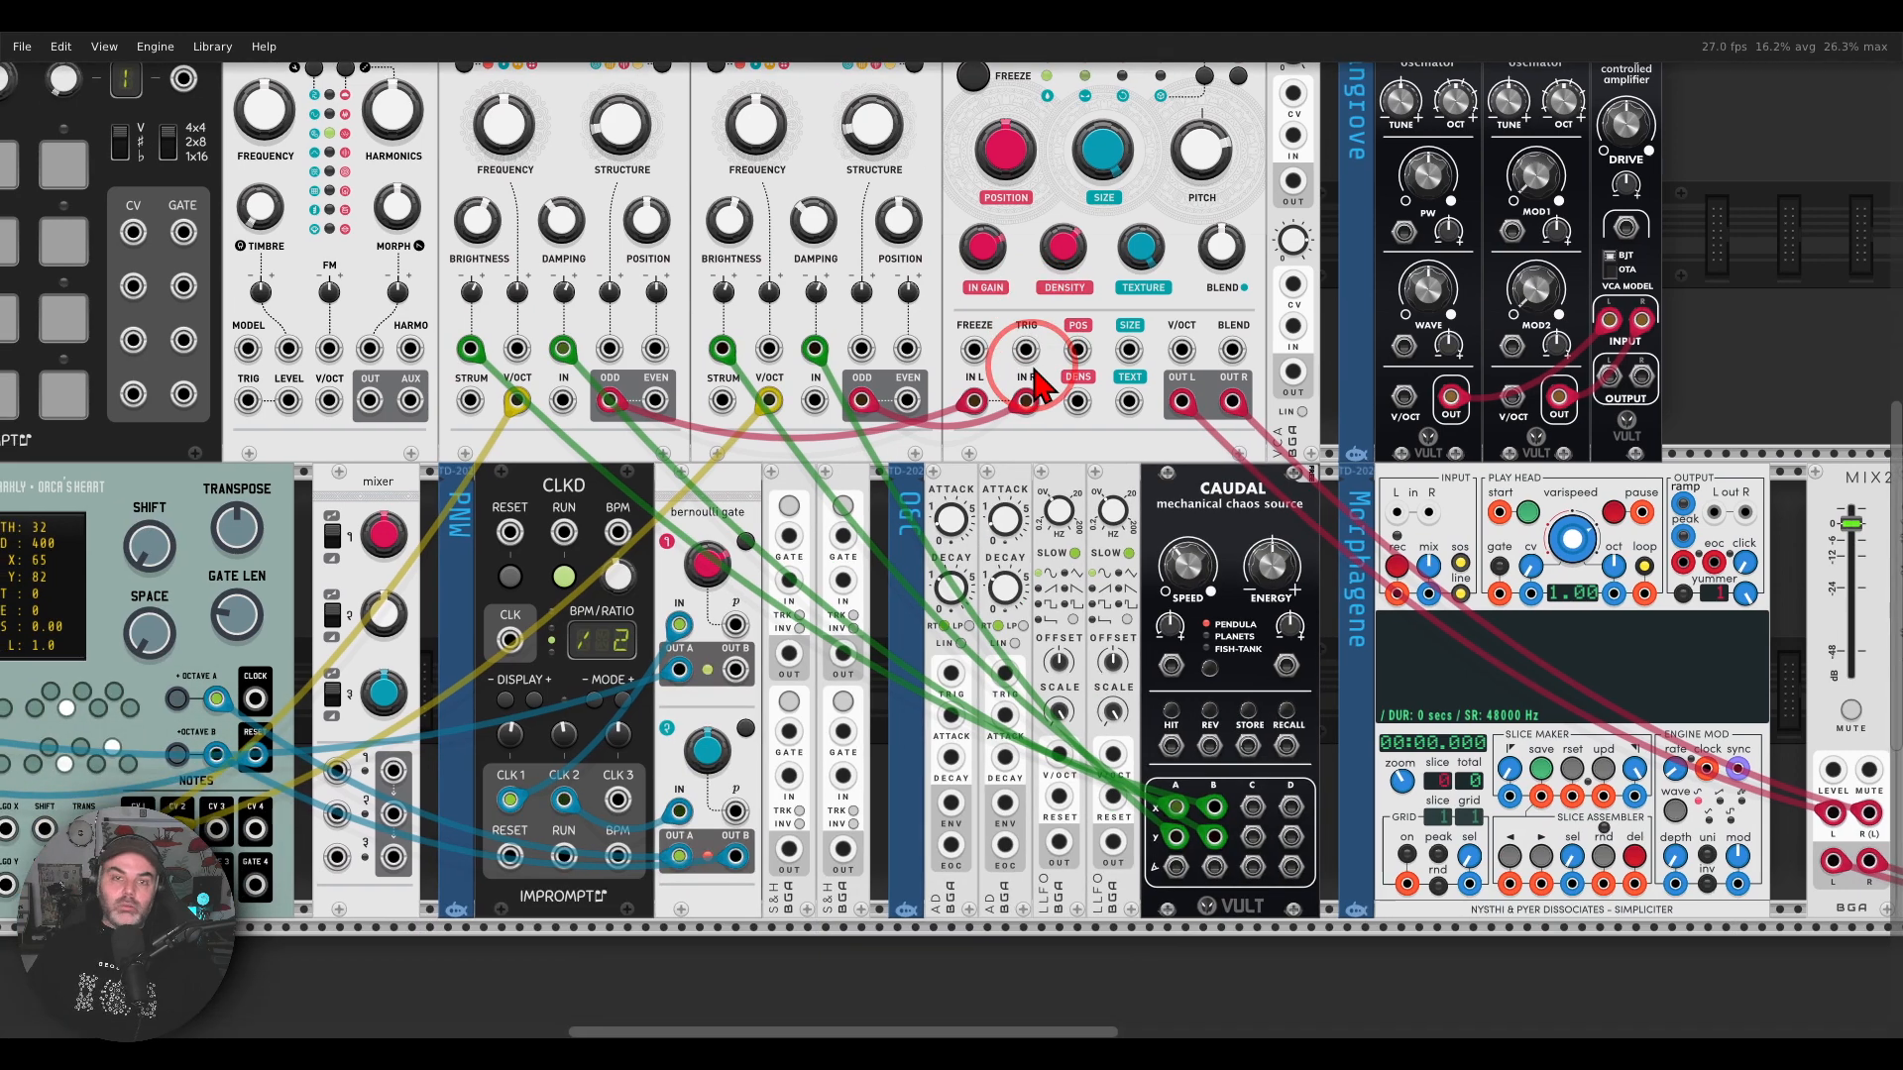
pyautogui.scroll(-1, 1034, 368)
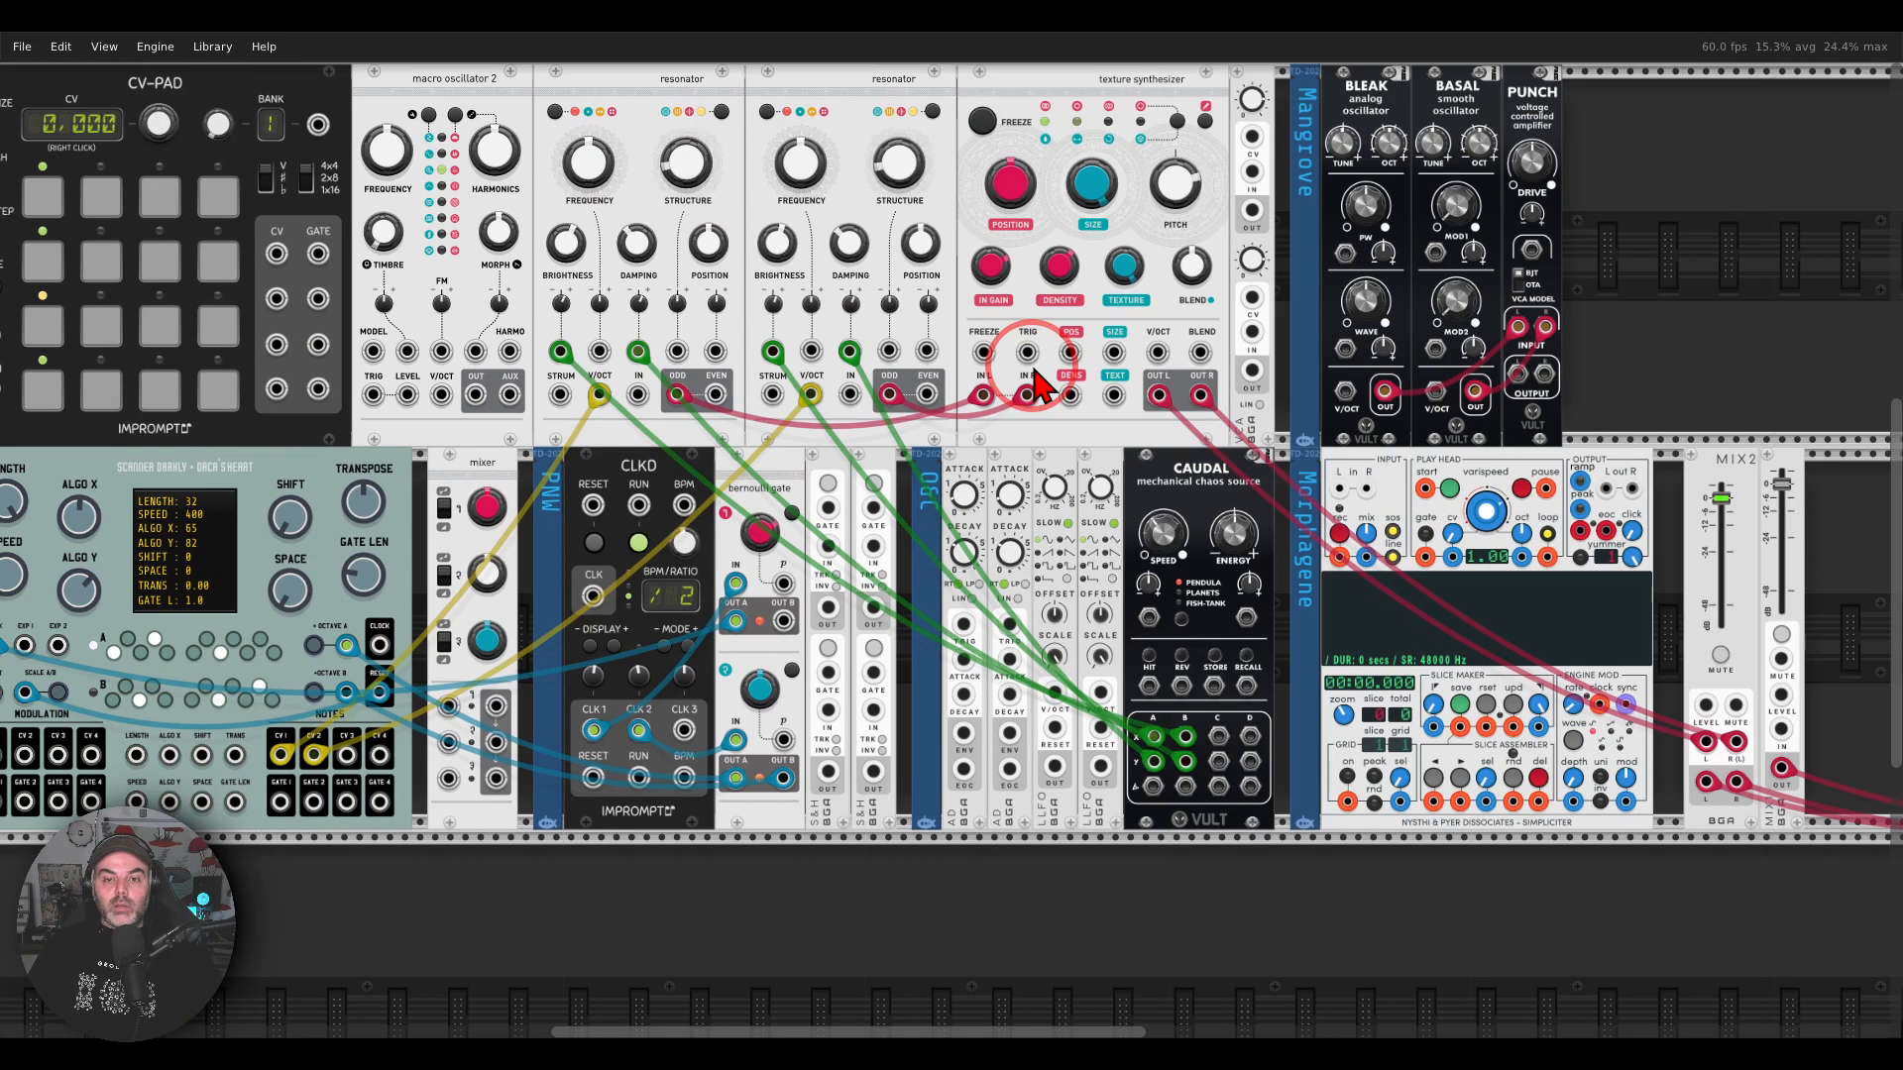
pyautogui.moveTo(1034, 367); pyautogui.dragTo(1086, 381)
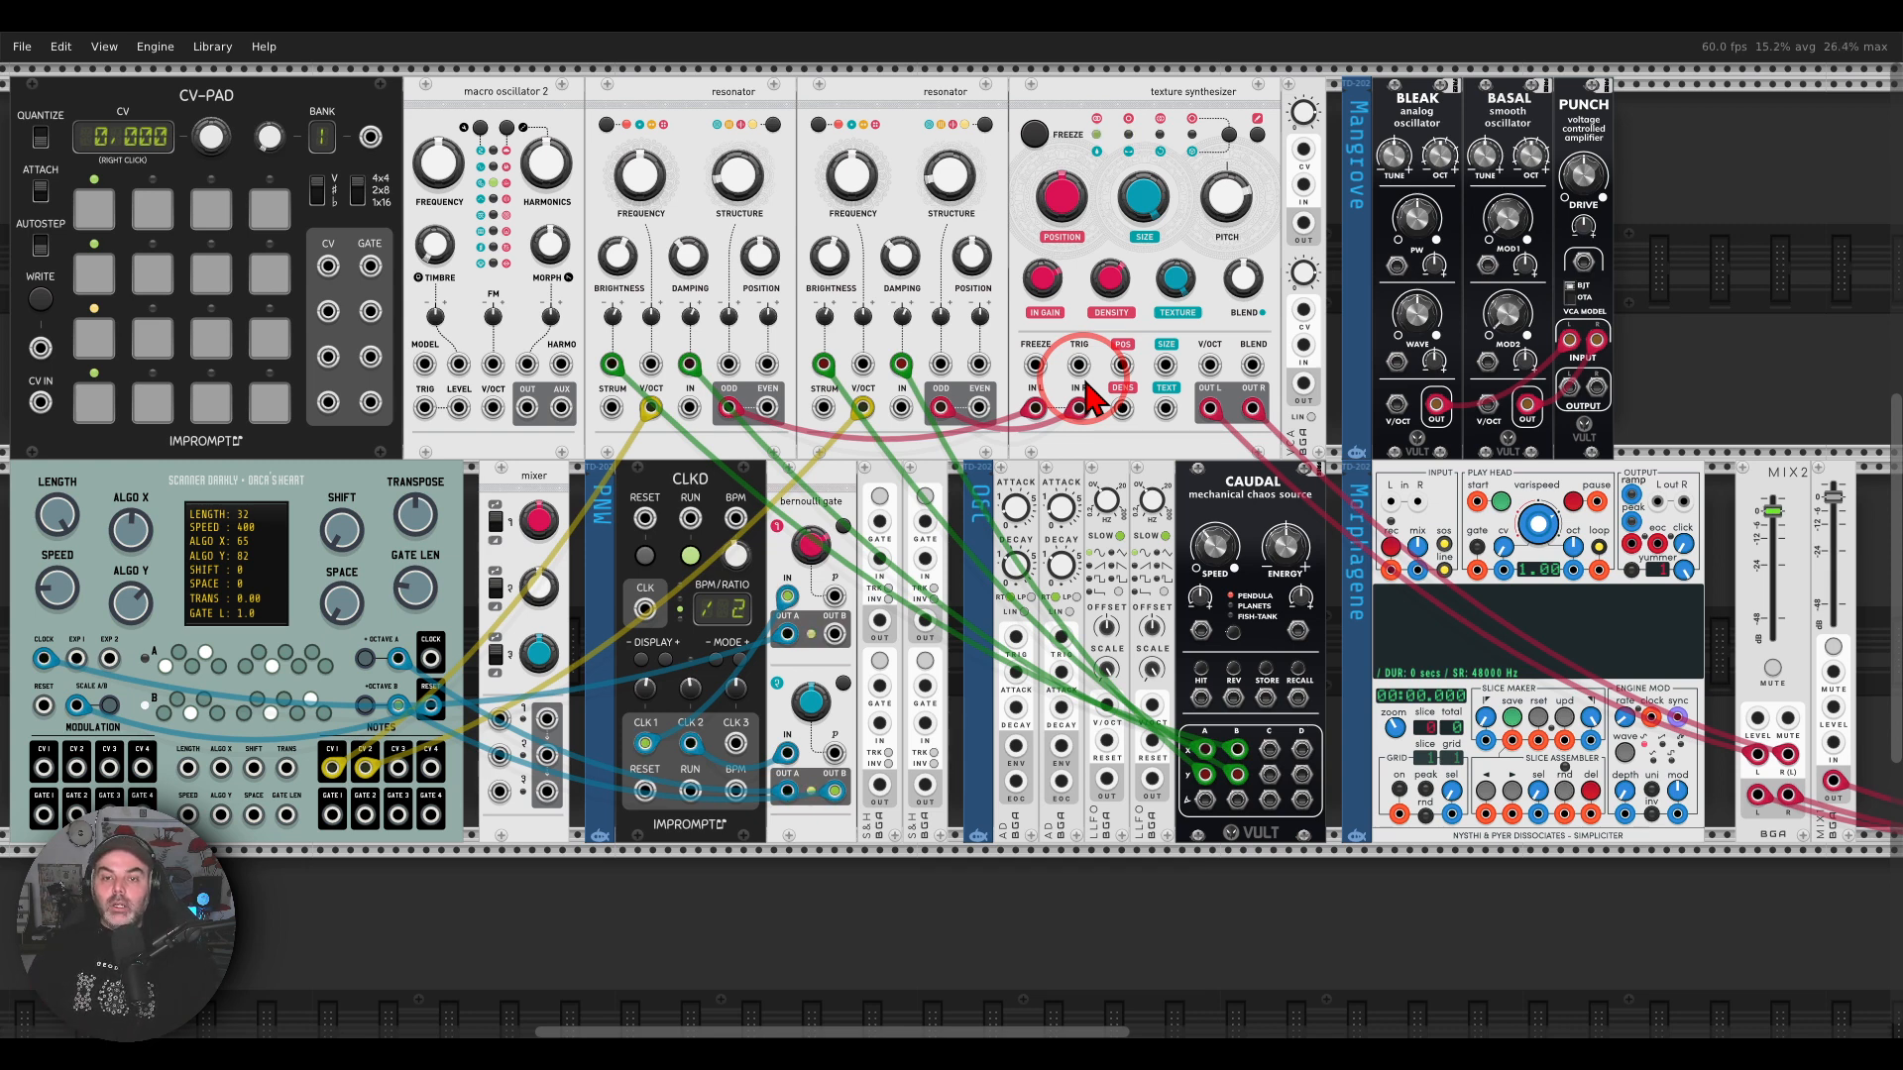
pyautogui.rightClick(1073, 115)
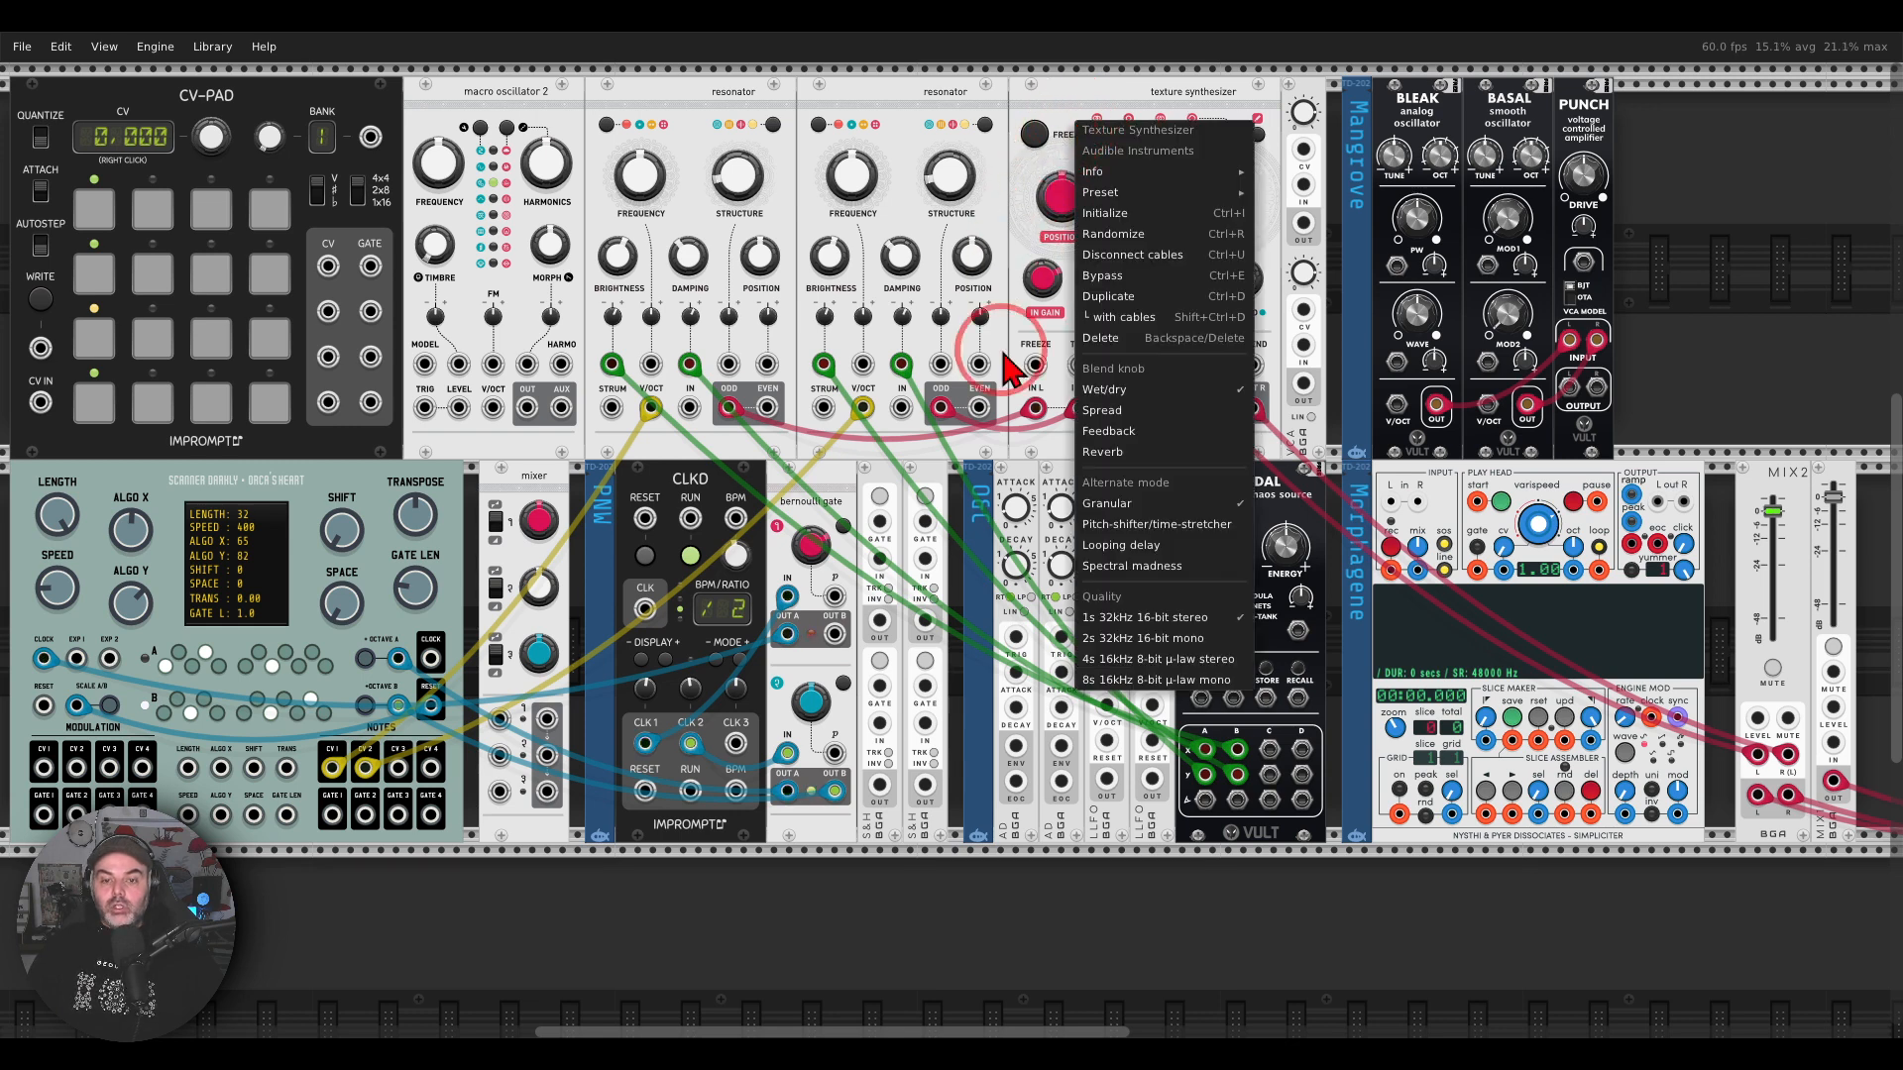
pyautogui.click(1148, 662)
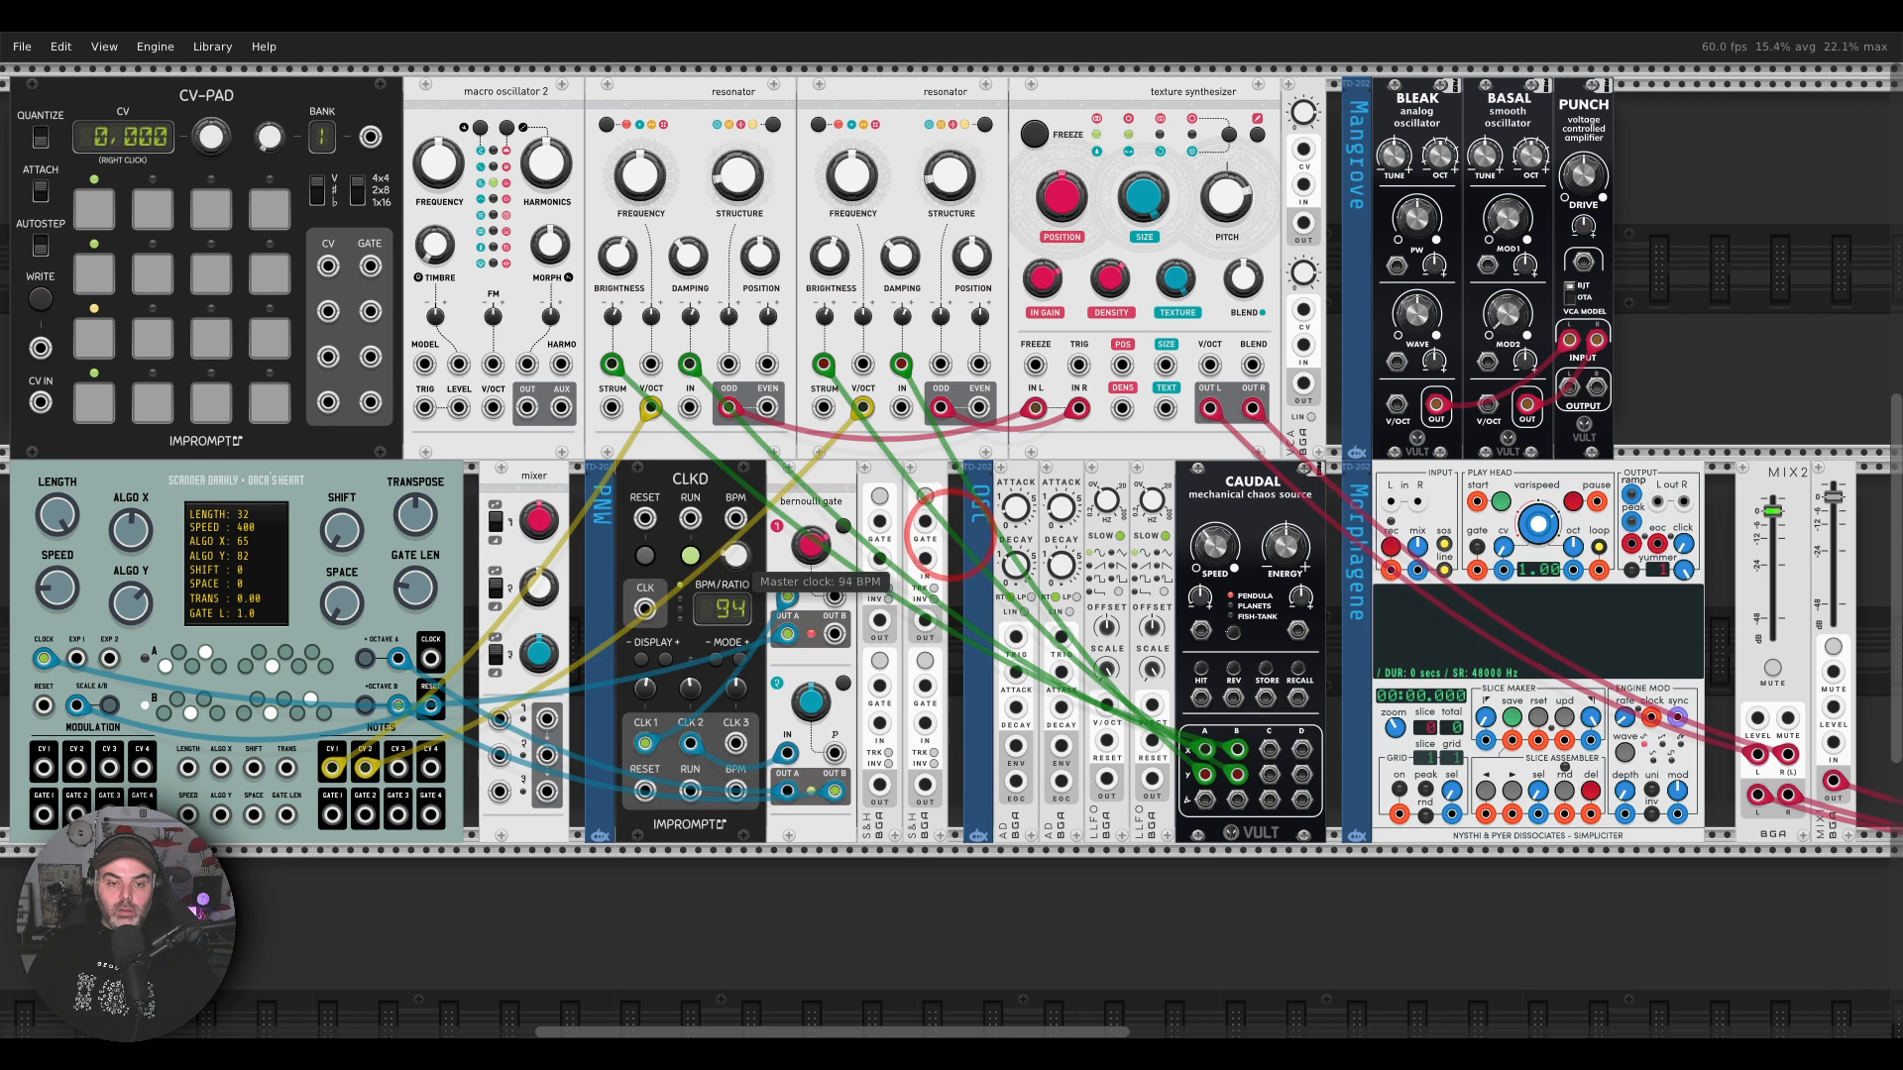
# Step: Reroute the texture synthesizer's left and right output cables from MIX2 to Simpliciter's left and right inputs
pyautogui.hscroll(-3, 822, 505)
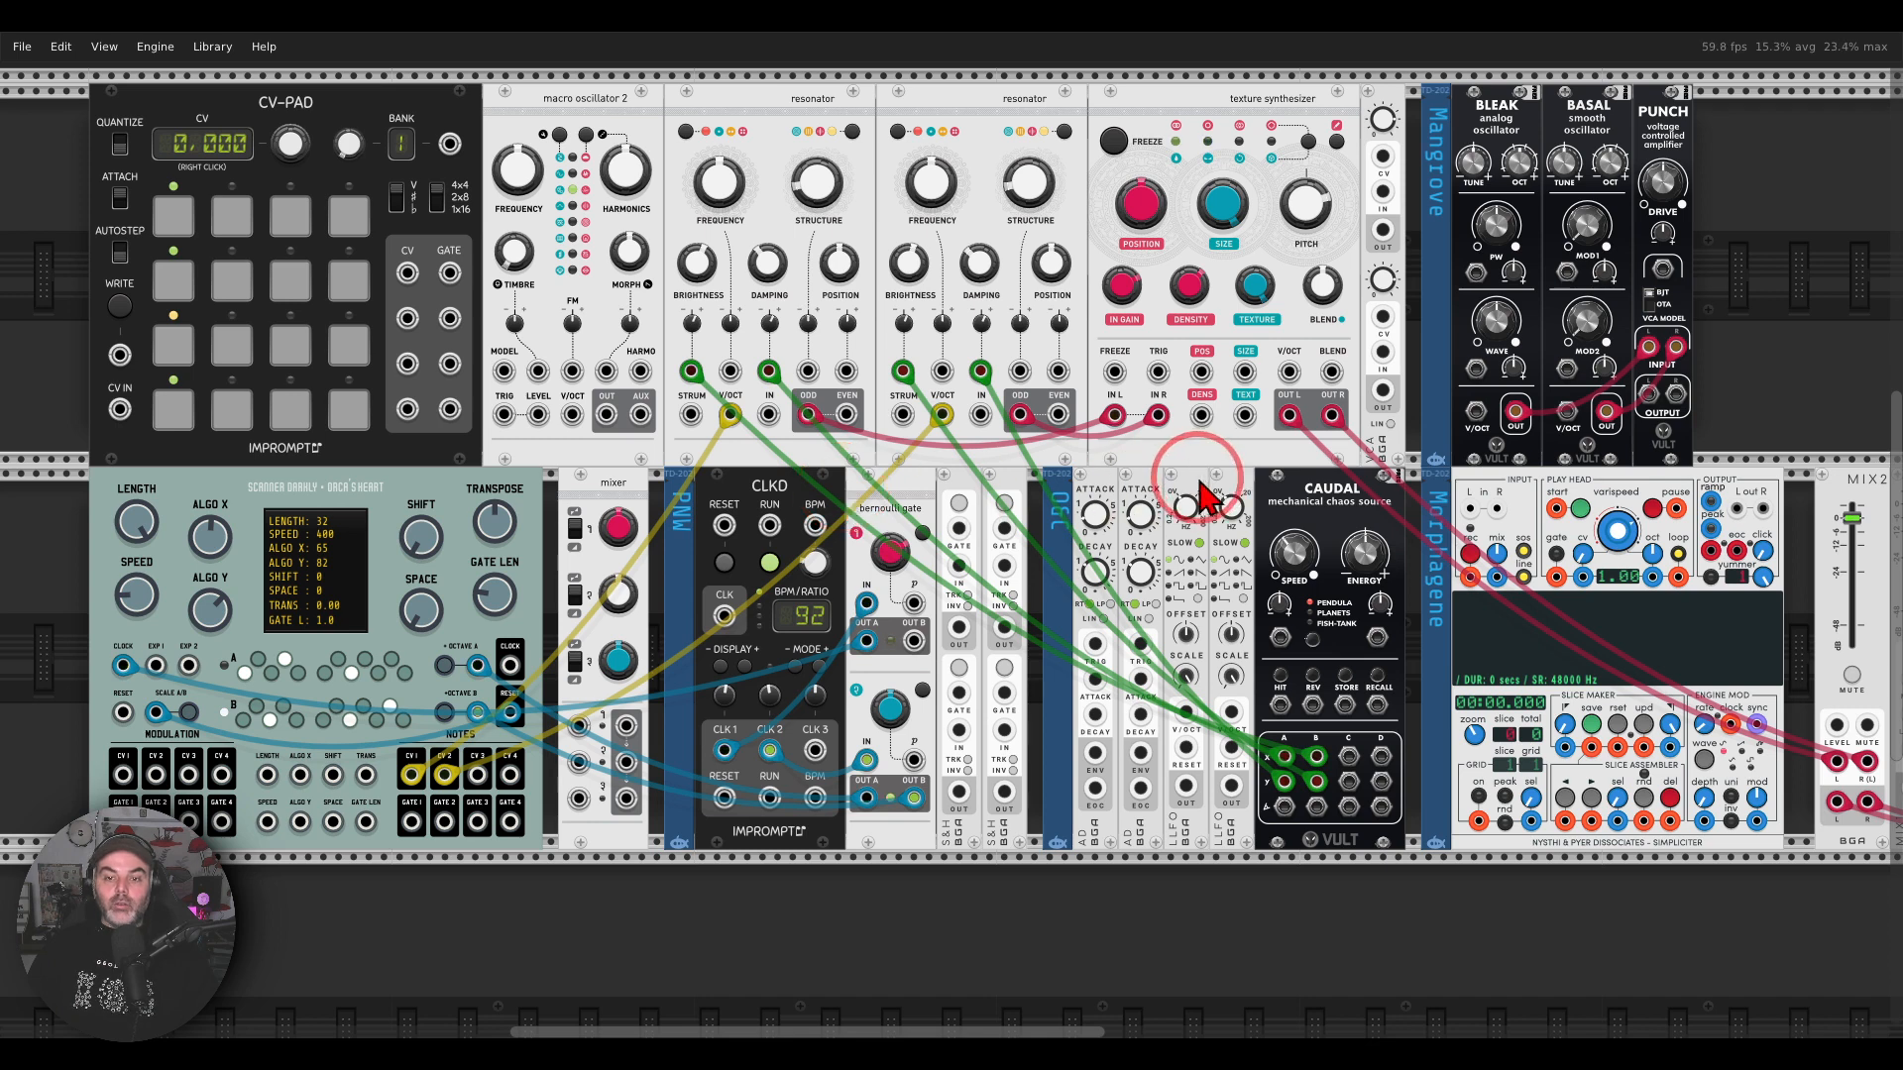
pyautogui.hscroll(5, 1199, 486)
pyautogui.moveTo(1489, 738); pyautogui.dragTo(1122, 471)
pyautogui.moveTo(1490, 691); pyautogui.dragTo(1151, 472)
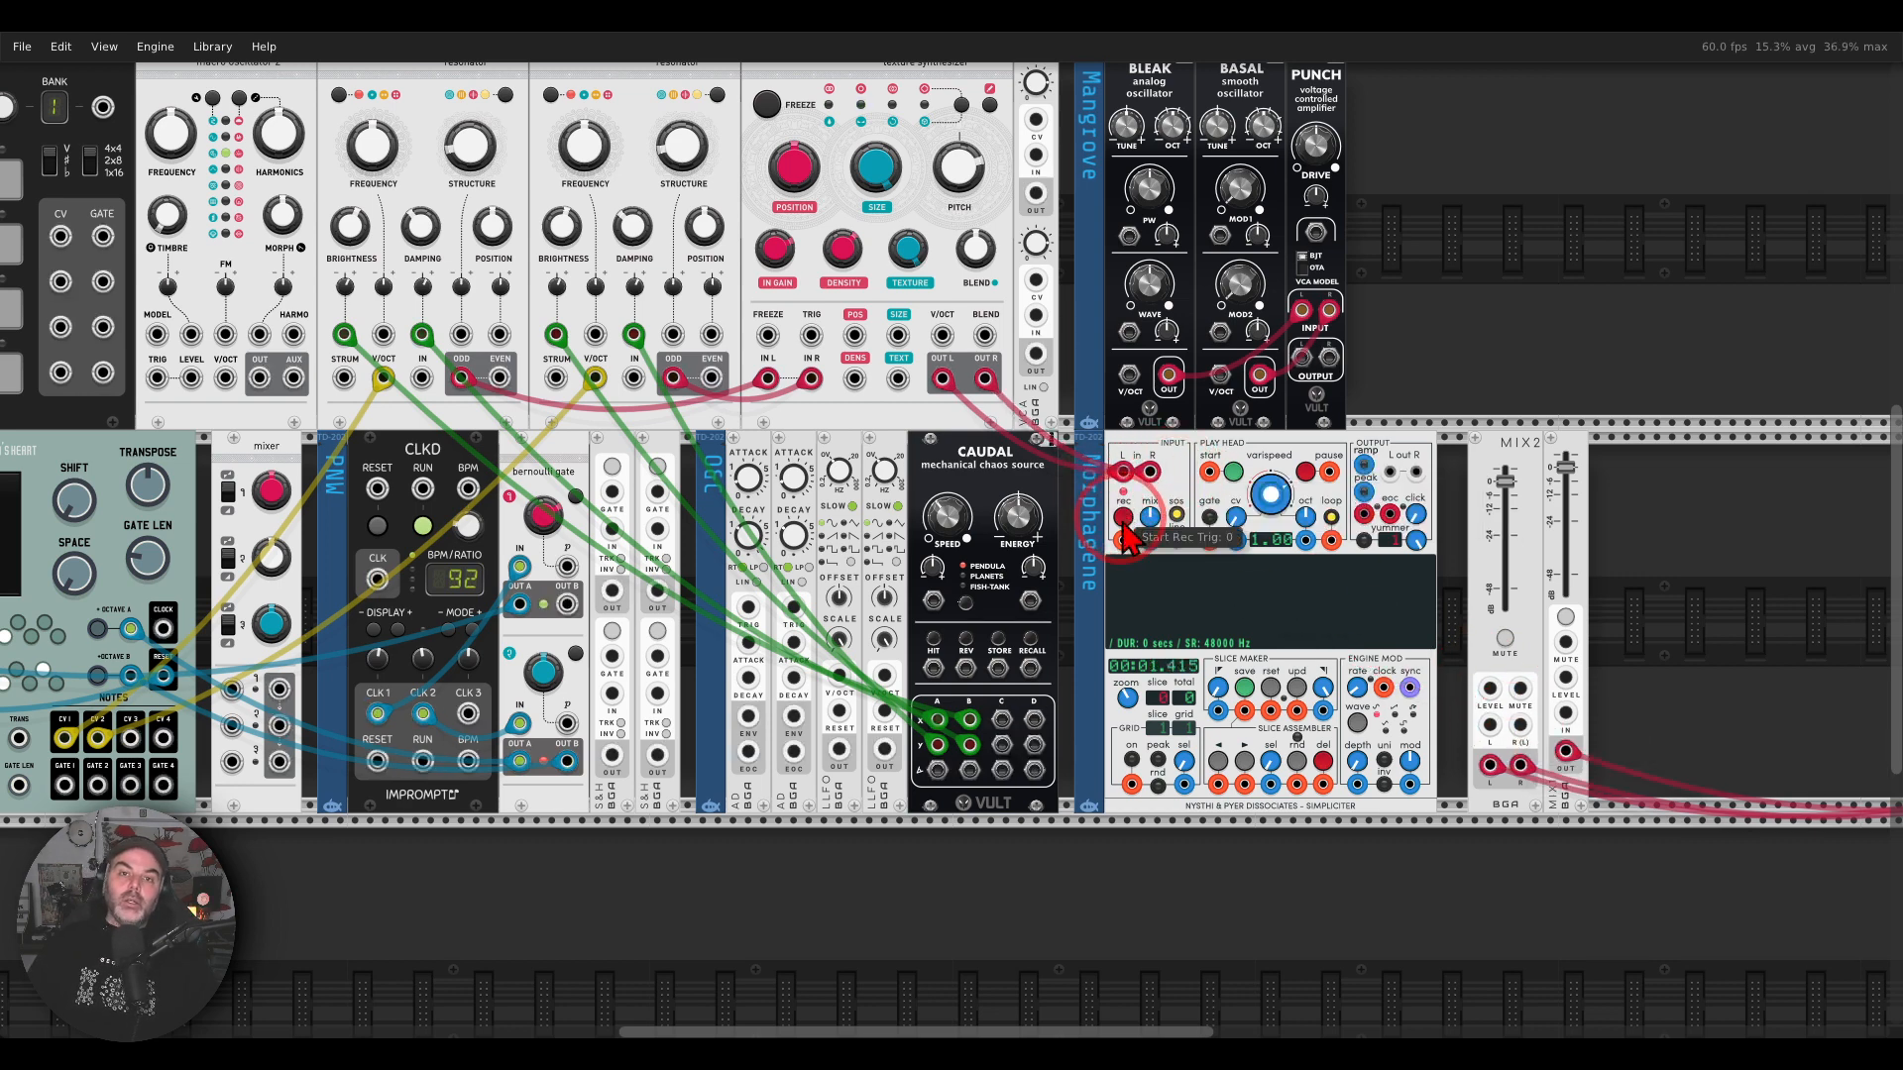
# Step: Patch Simpliciter's left and right outputs into MIX2's left and right inputs
pyautogui.moveTo(1391, 472); pyautogui.dragTo(1489, 724)
pyautogui.rightClick(1417, 473)
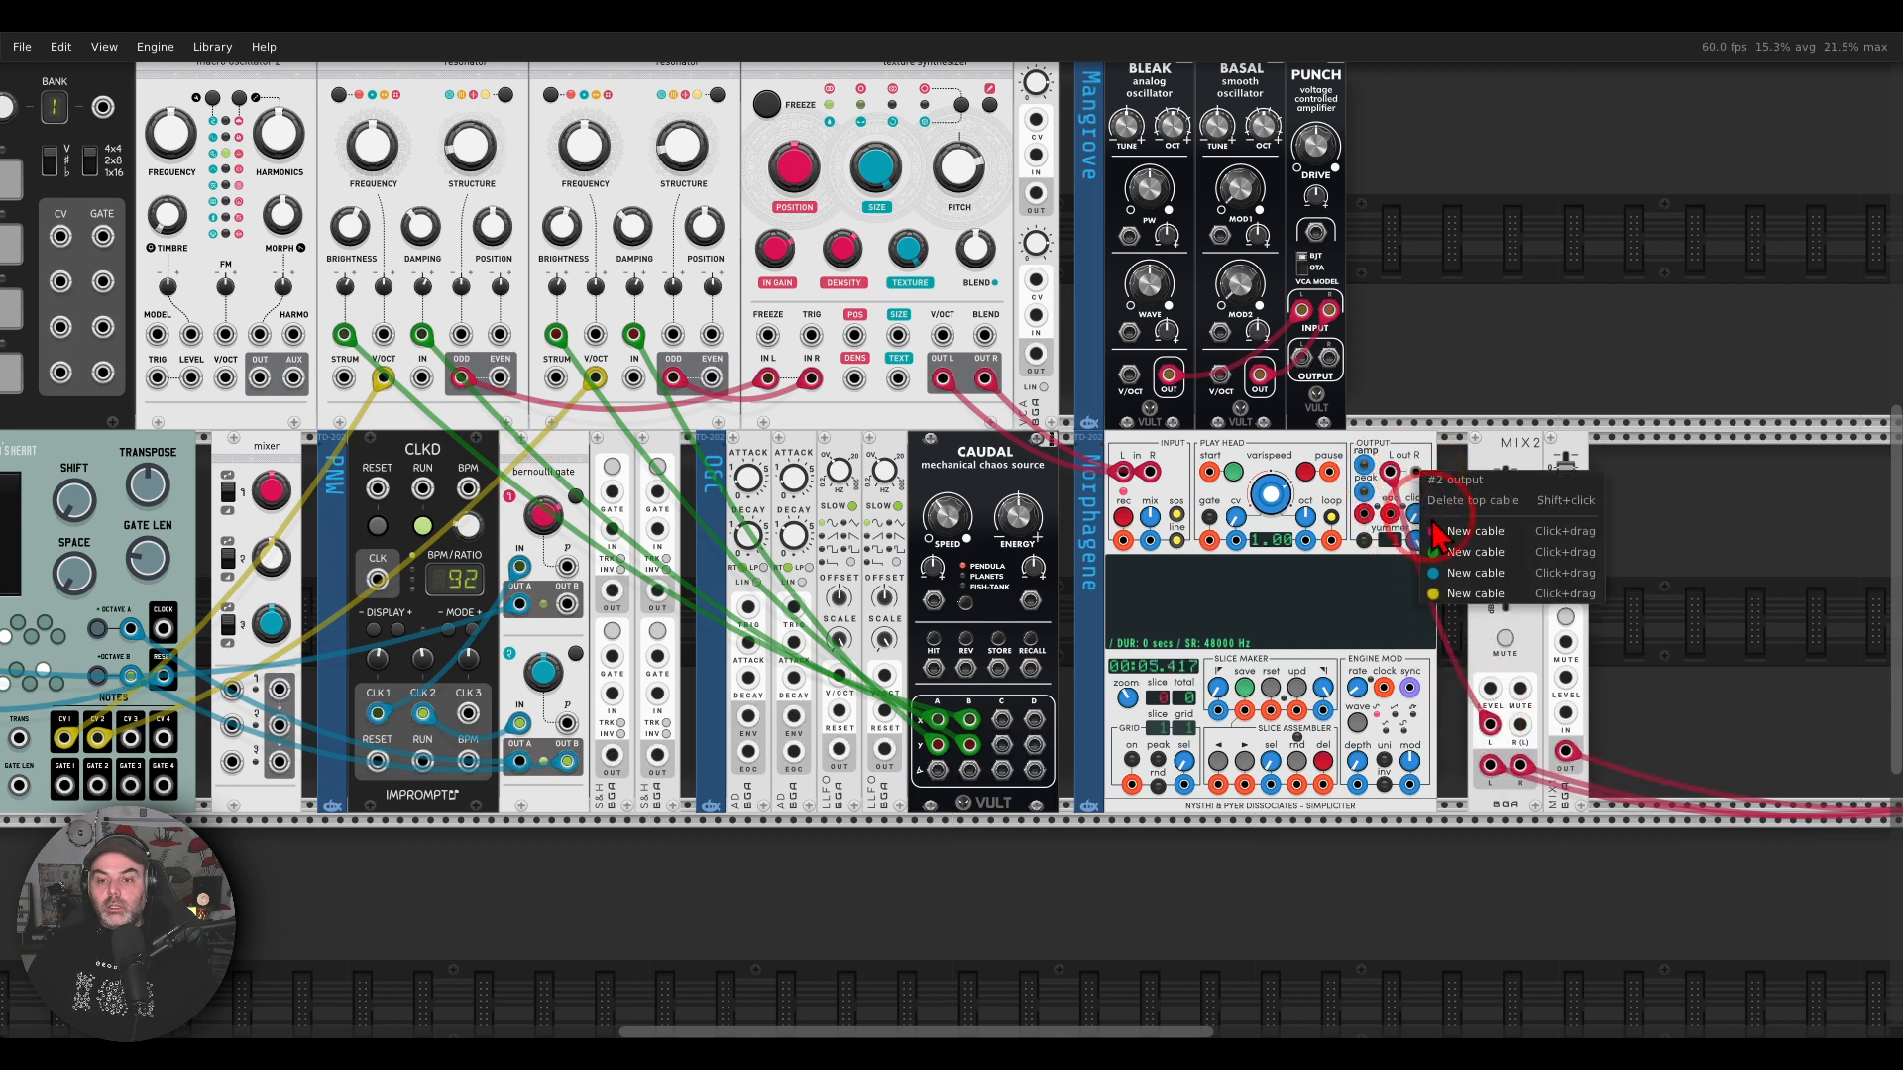
pyautogui.moveTo(1437, 546); pyautogui.dragTo(1520, 724)
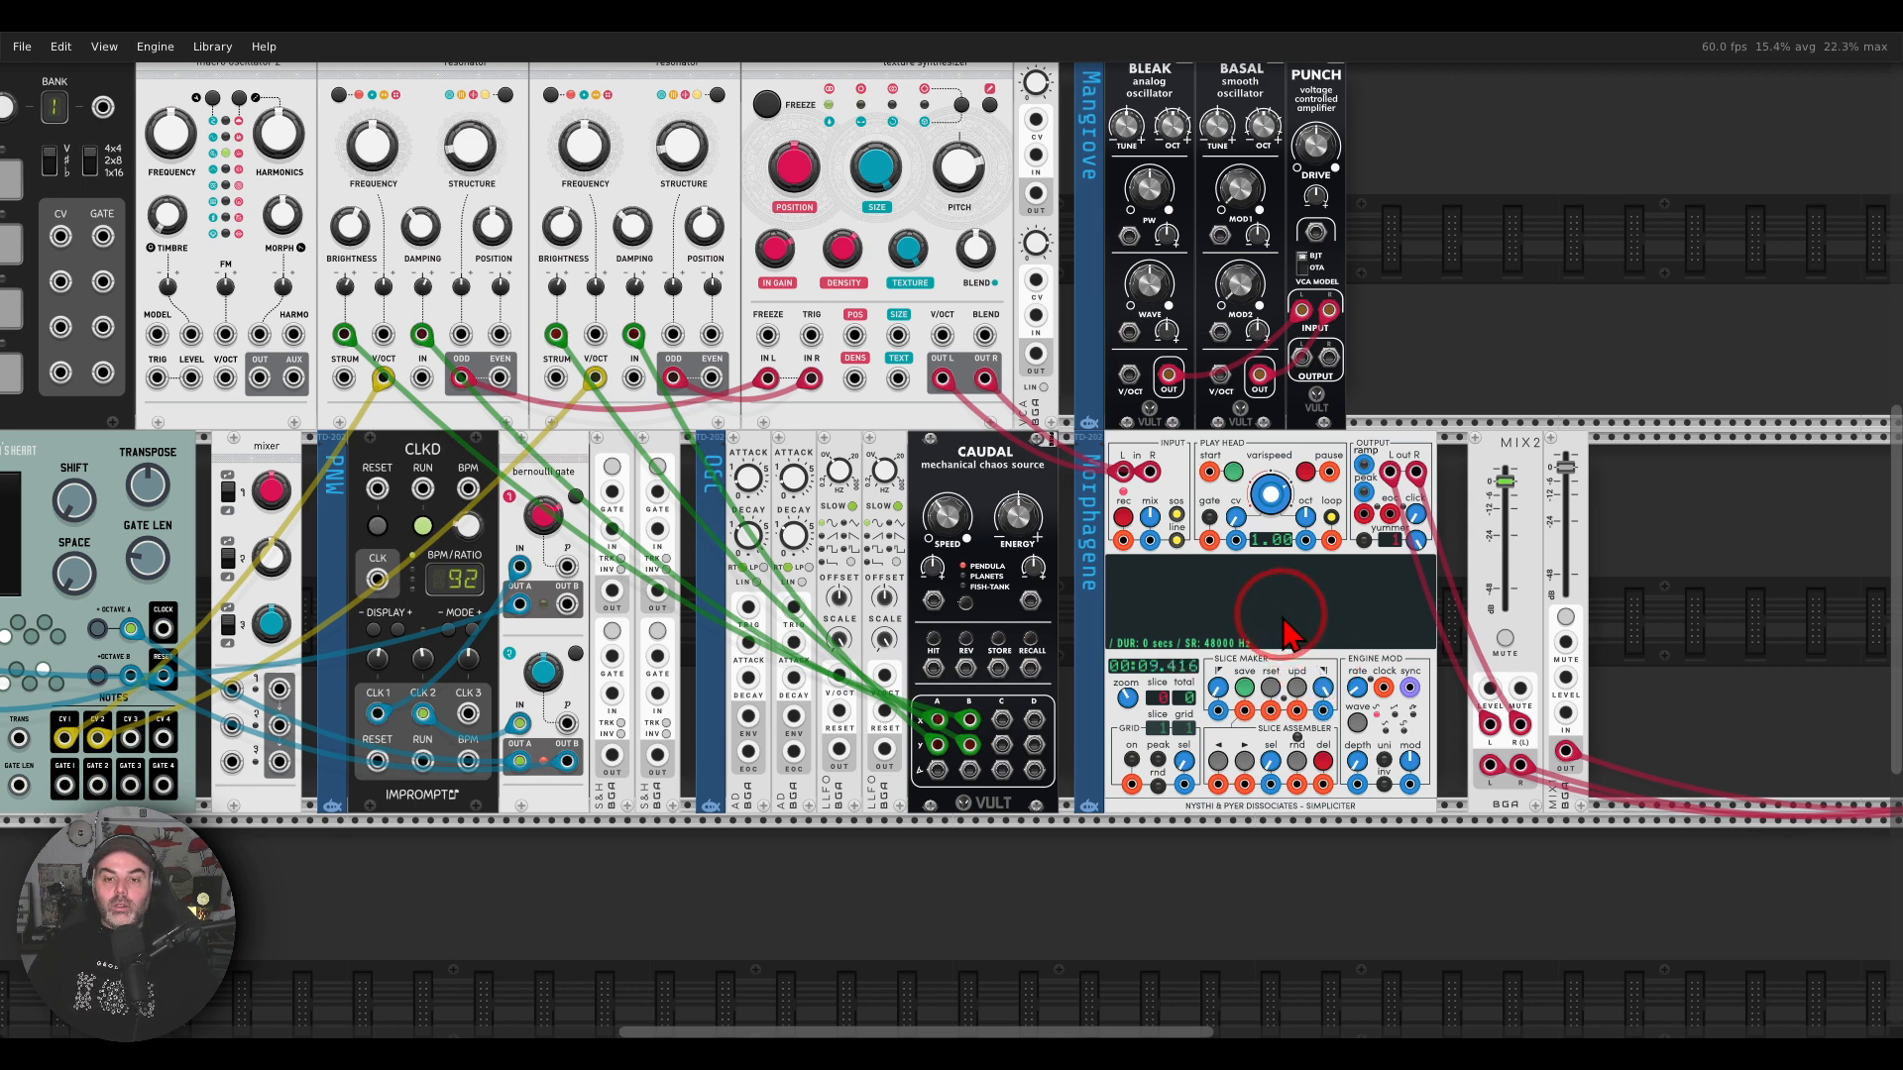
# Step: Stop Simpliciter's recording and normalize the recorded selection
pyautogui.click(1125, 517)
pyautogui.rightClick(1211, 614)
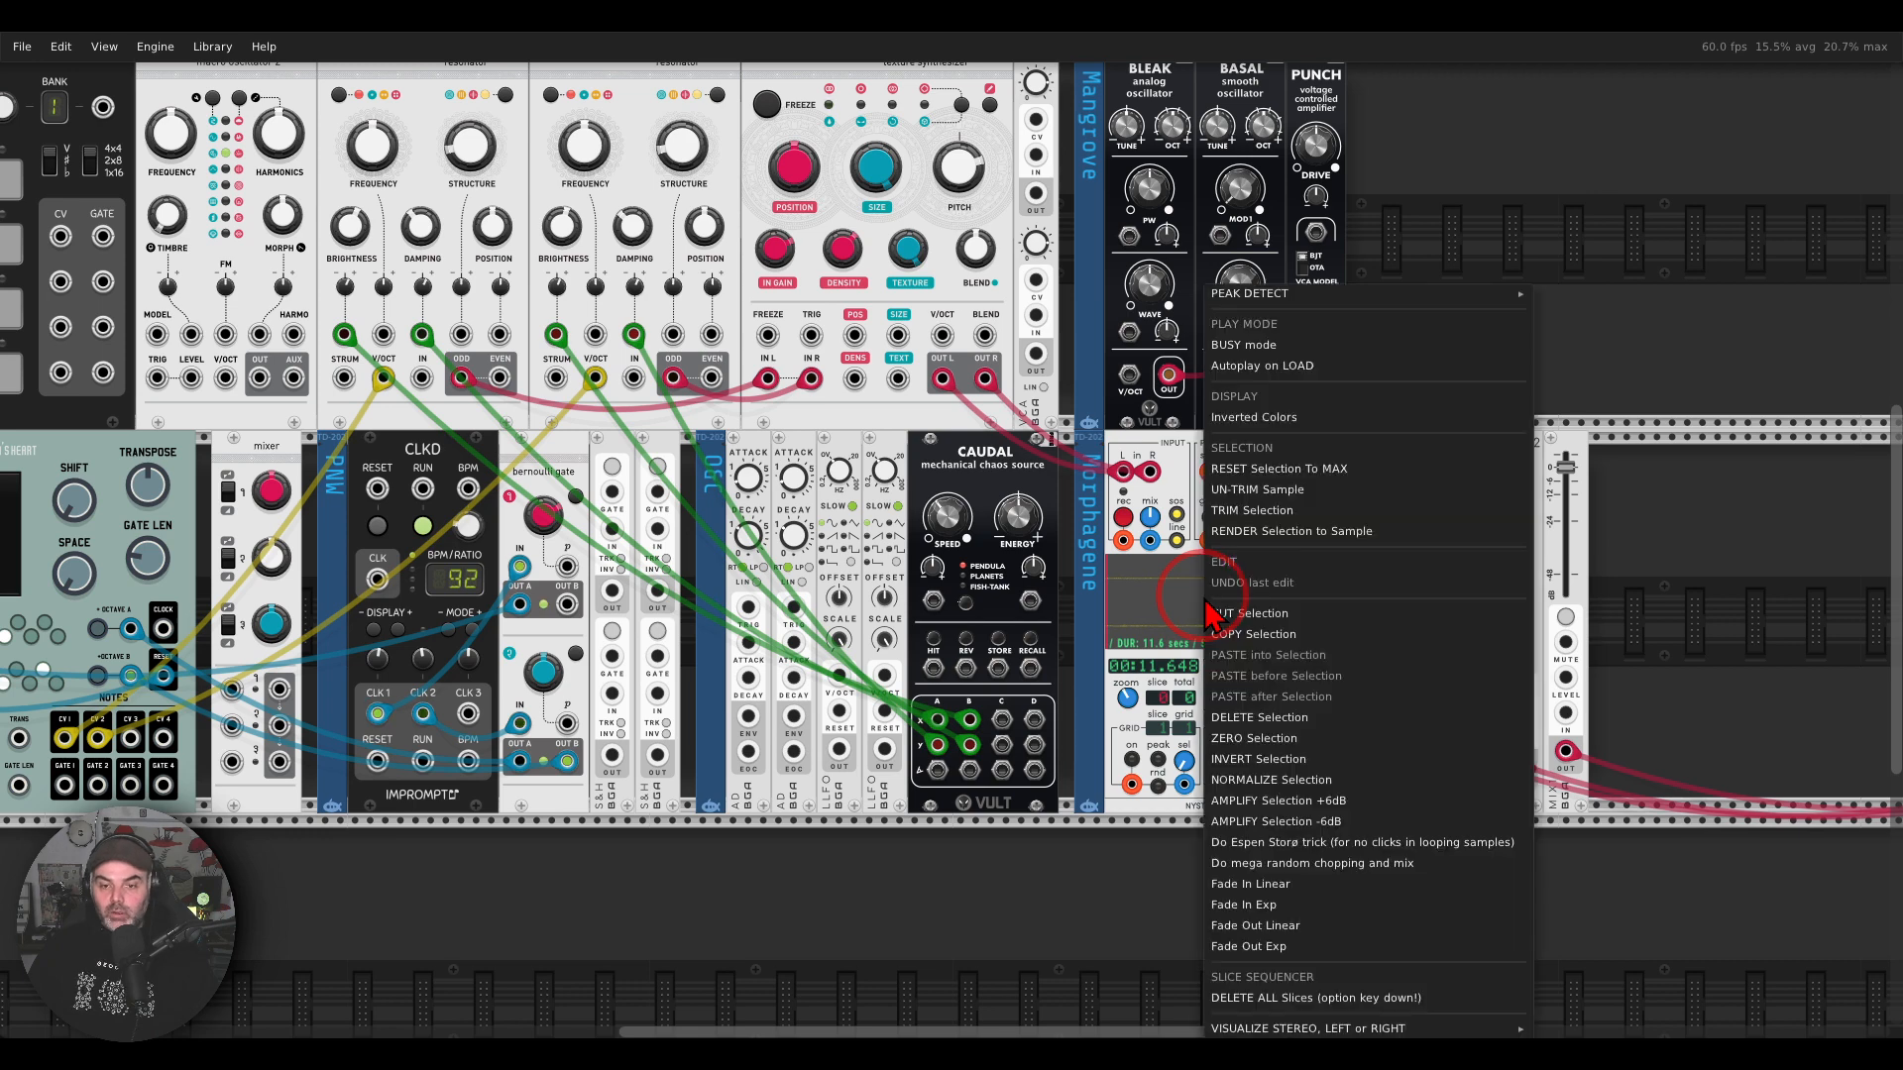
pyautogui.click(1253, 781)
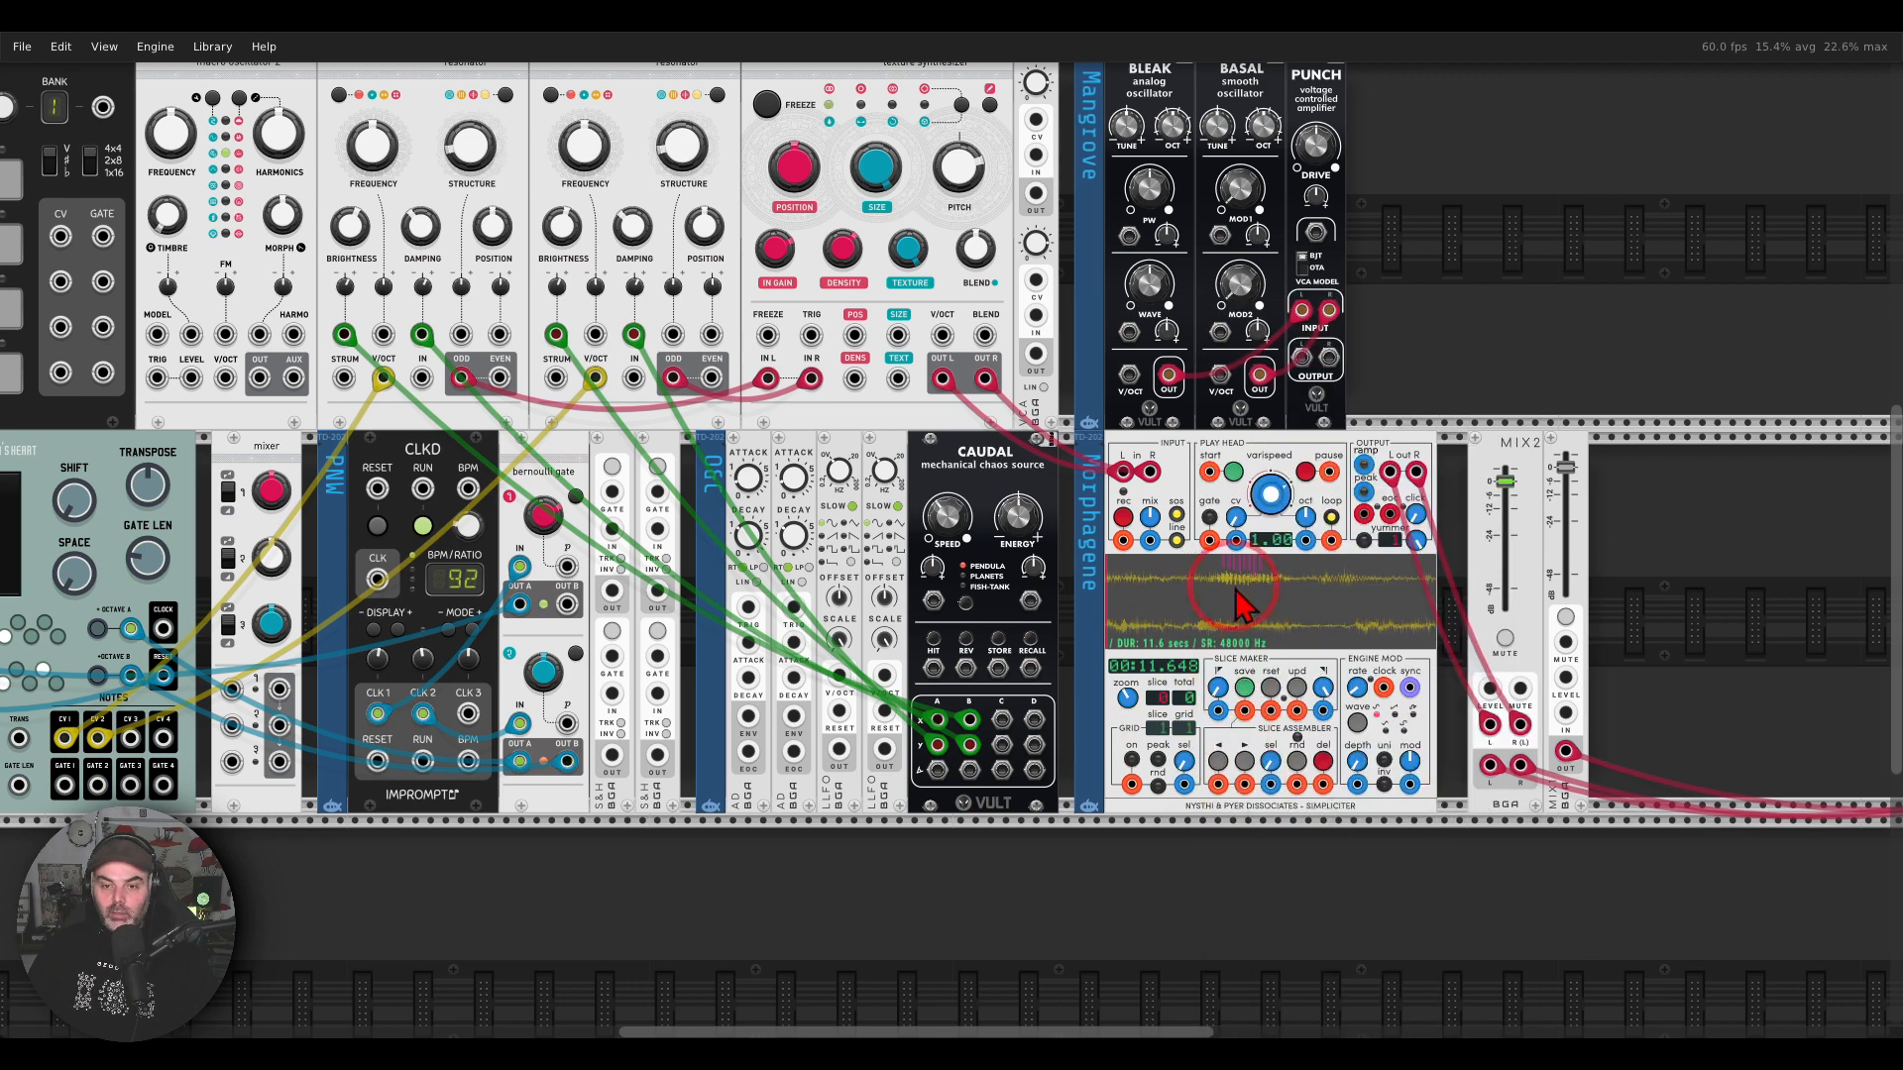
# Step: Apply Simpliciter's trick for no clicks in looping samples to the recorded sample
pyautogui.rightClick(1266, 614)
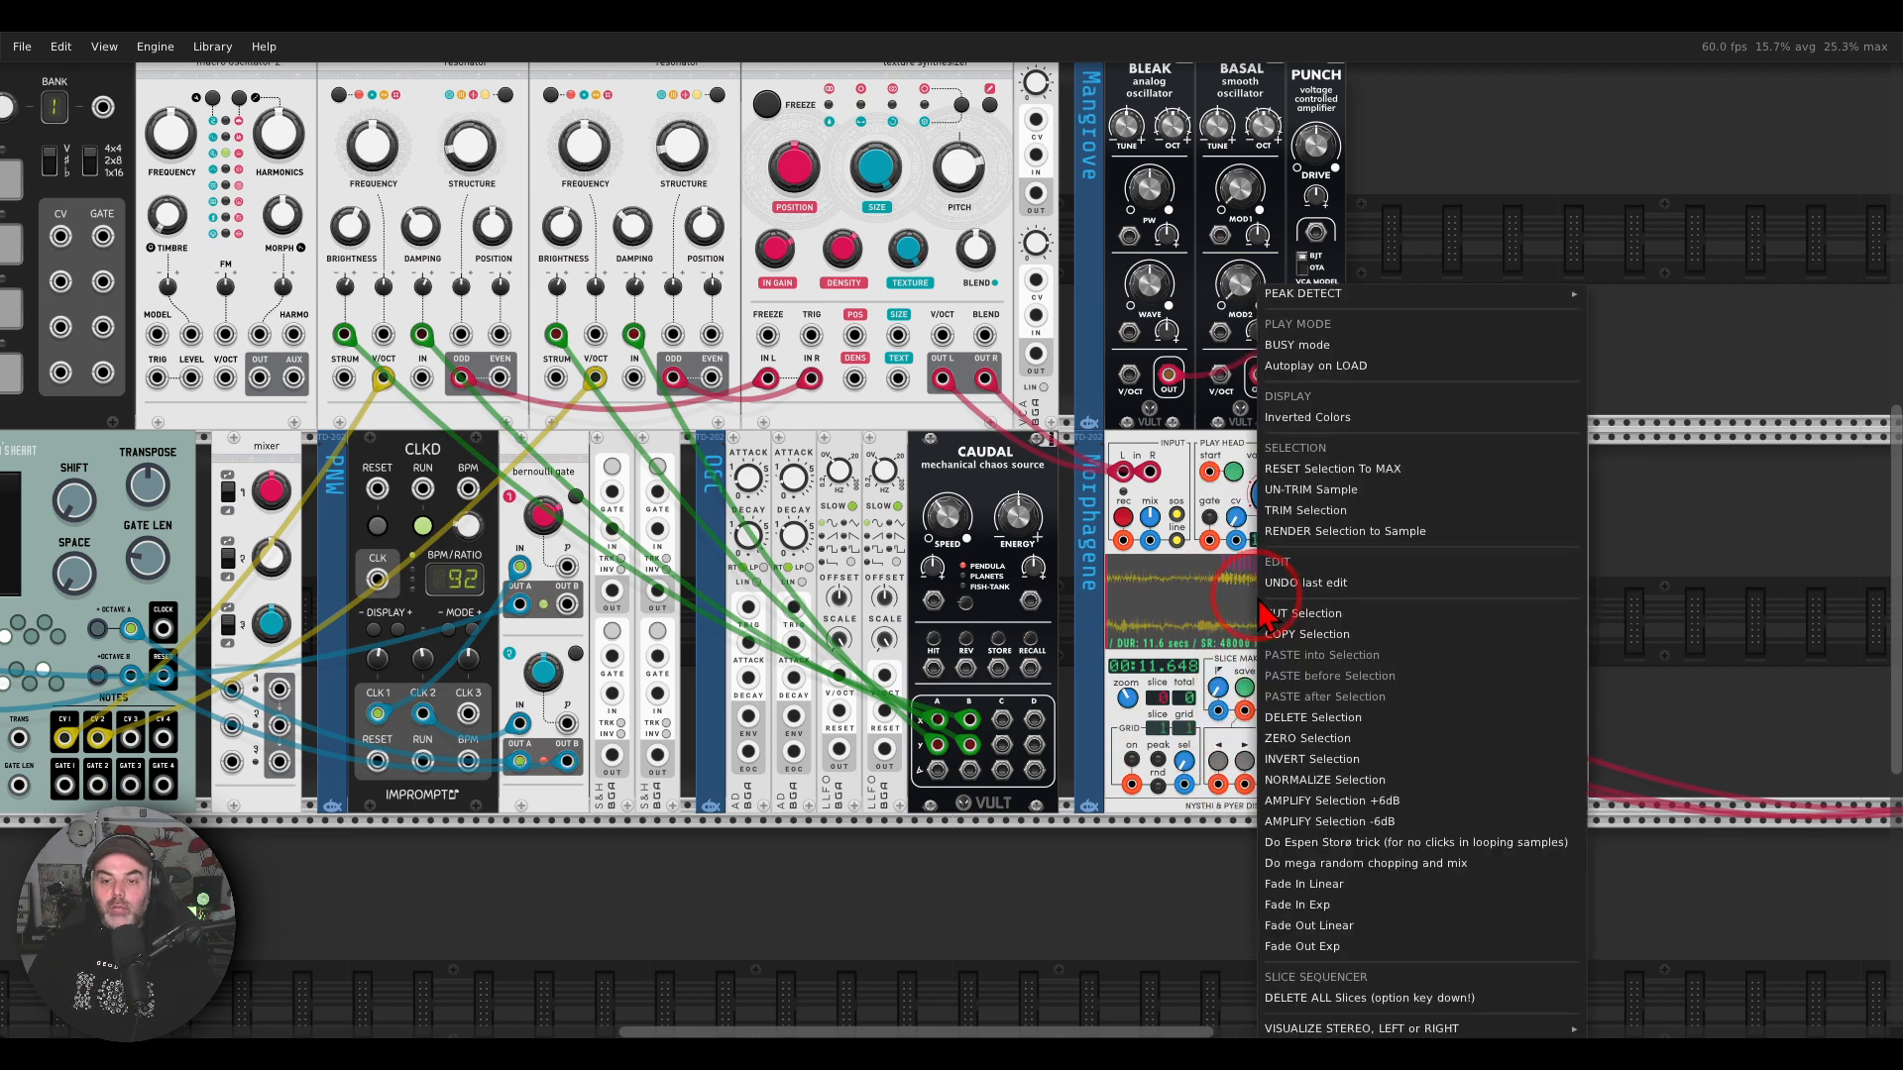
pyautogui.click(1325, 844)
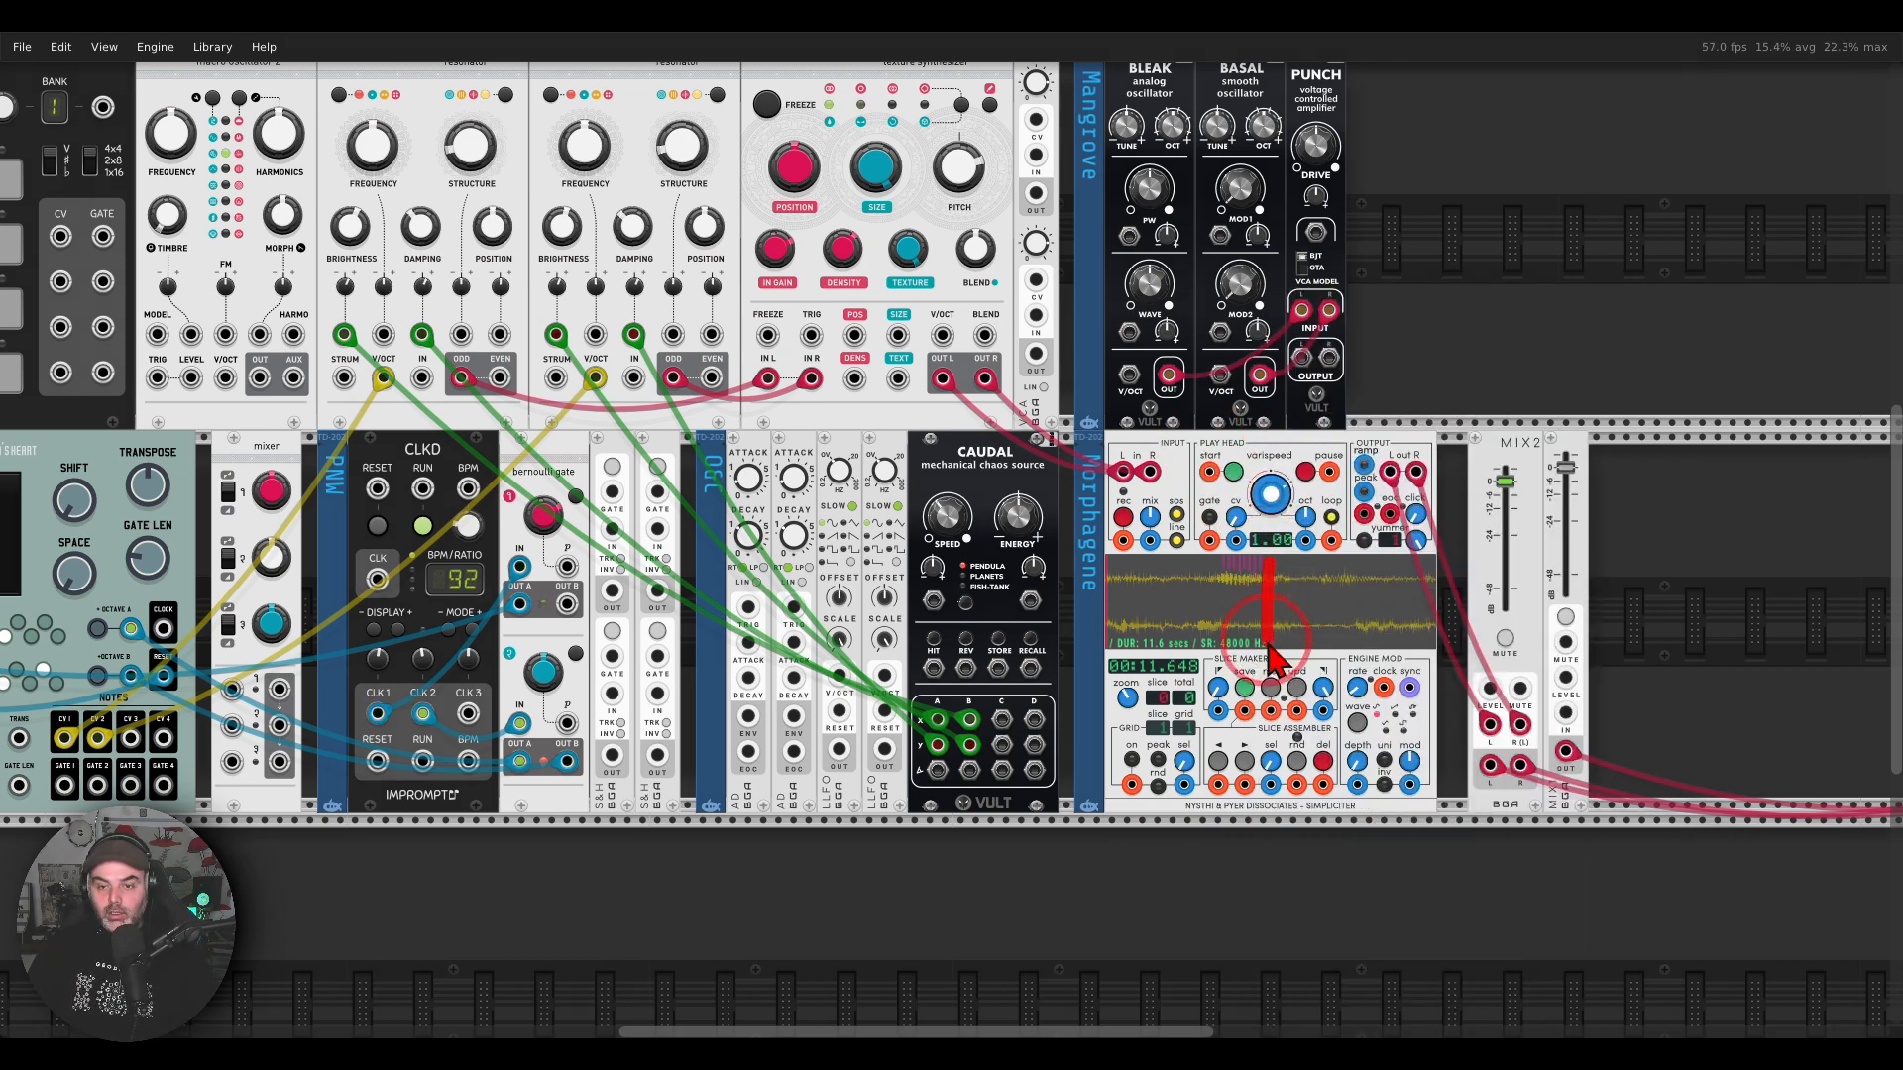
pyautogui.moveTo(1310, 588); pyautogui.dragTo(1210, 542)
pyautogui.moveTo(1211, 608)
pyautogui.mouseDown()
pyautogui.moveTo(1333, 557)
pyautogui.moveTo(1360, 575)
pyautogui.mouseUp()
pyautogui.moveTo(1207, 524); pyautogui.dragTo(1209, 563)
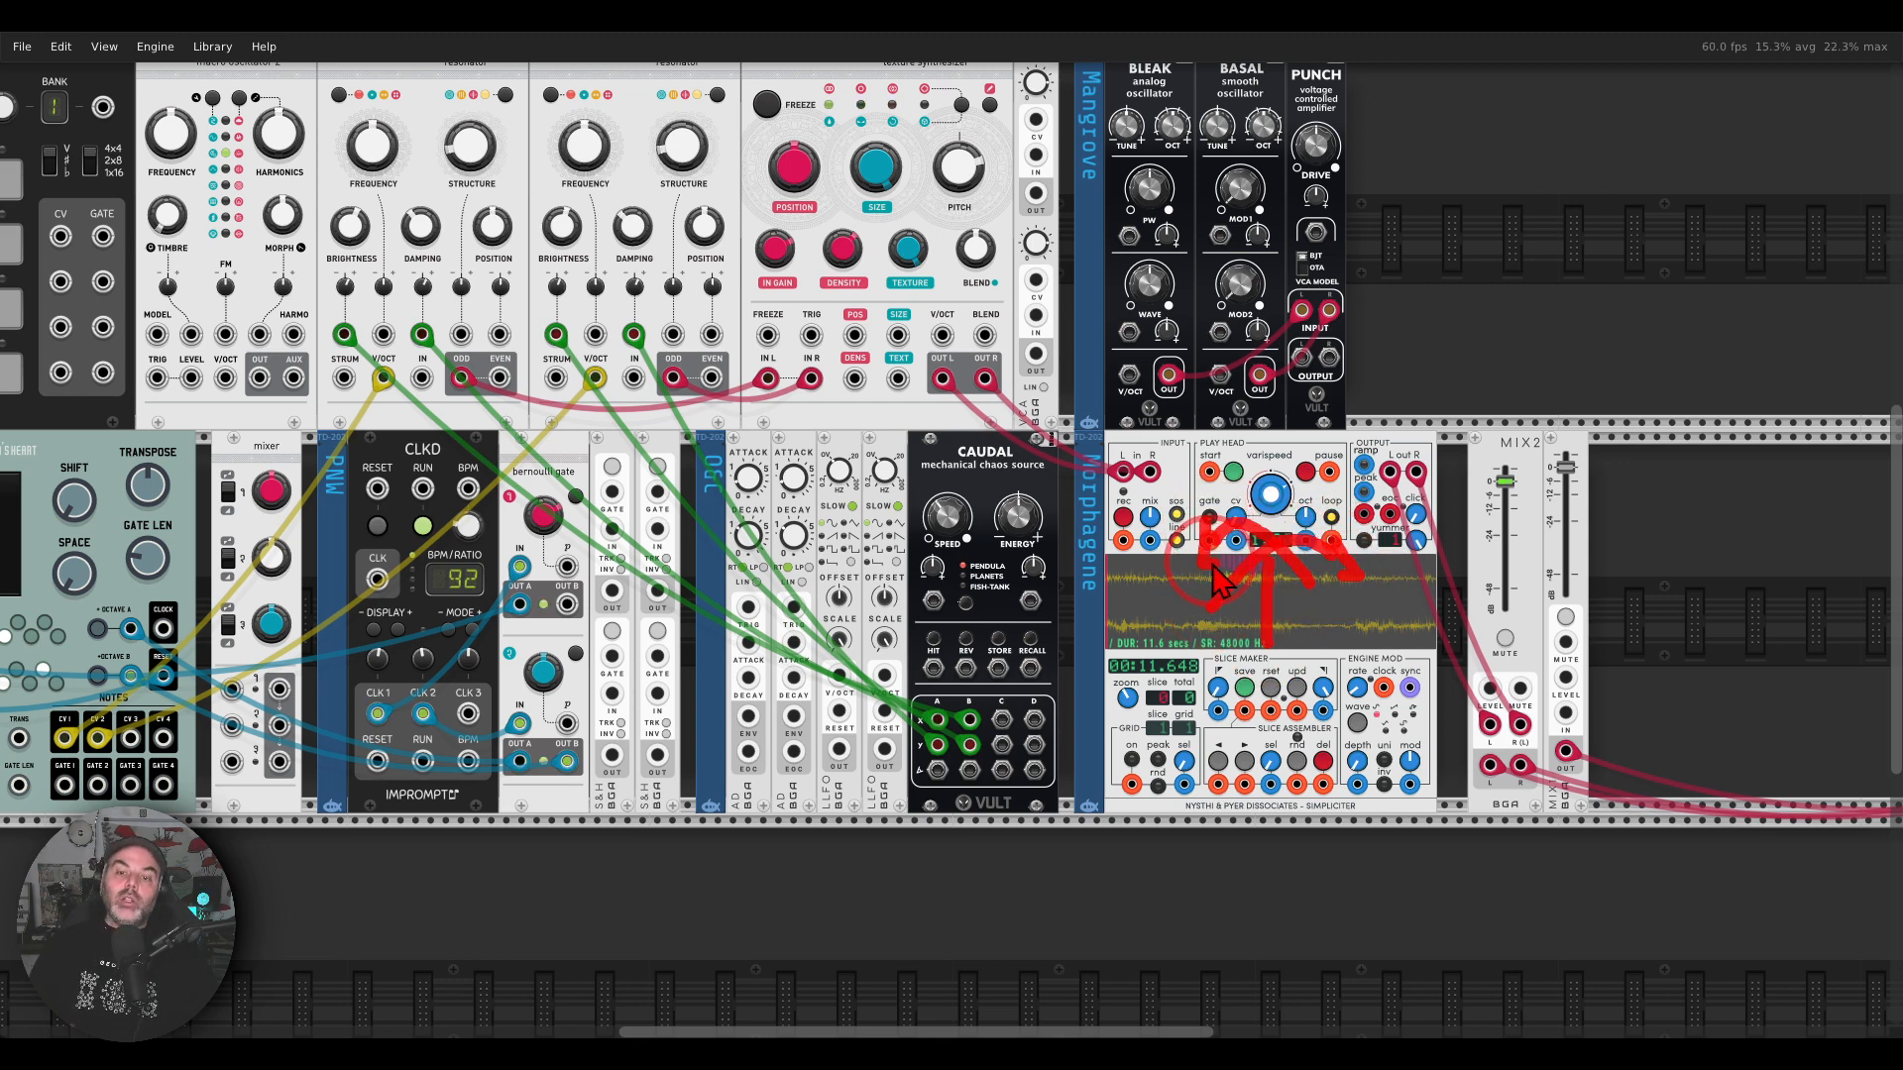
pyautogui.rightClick(1227, 606)
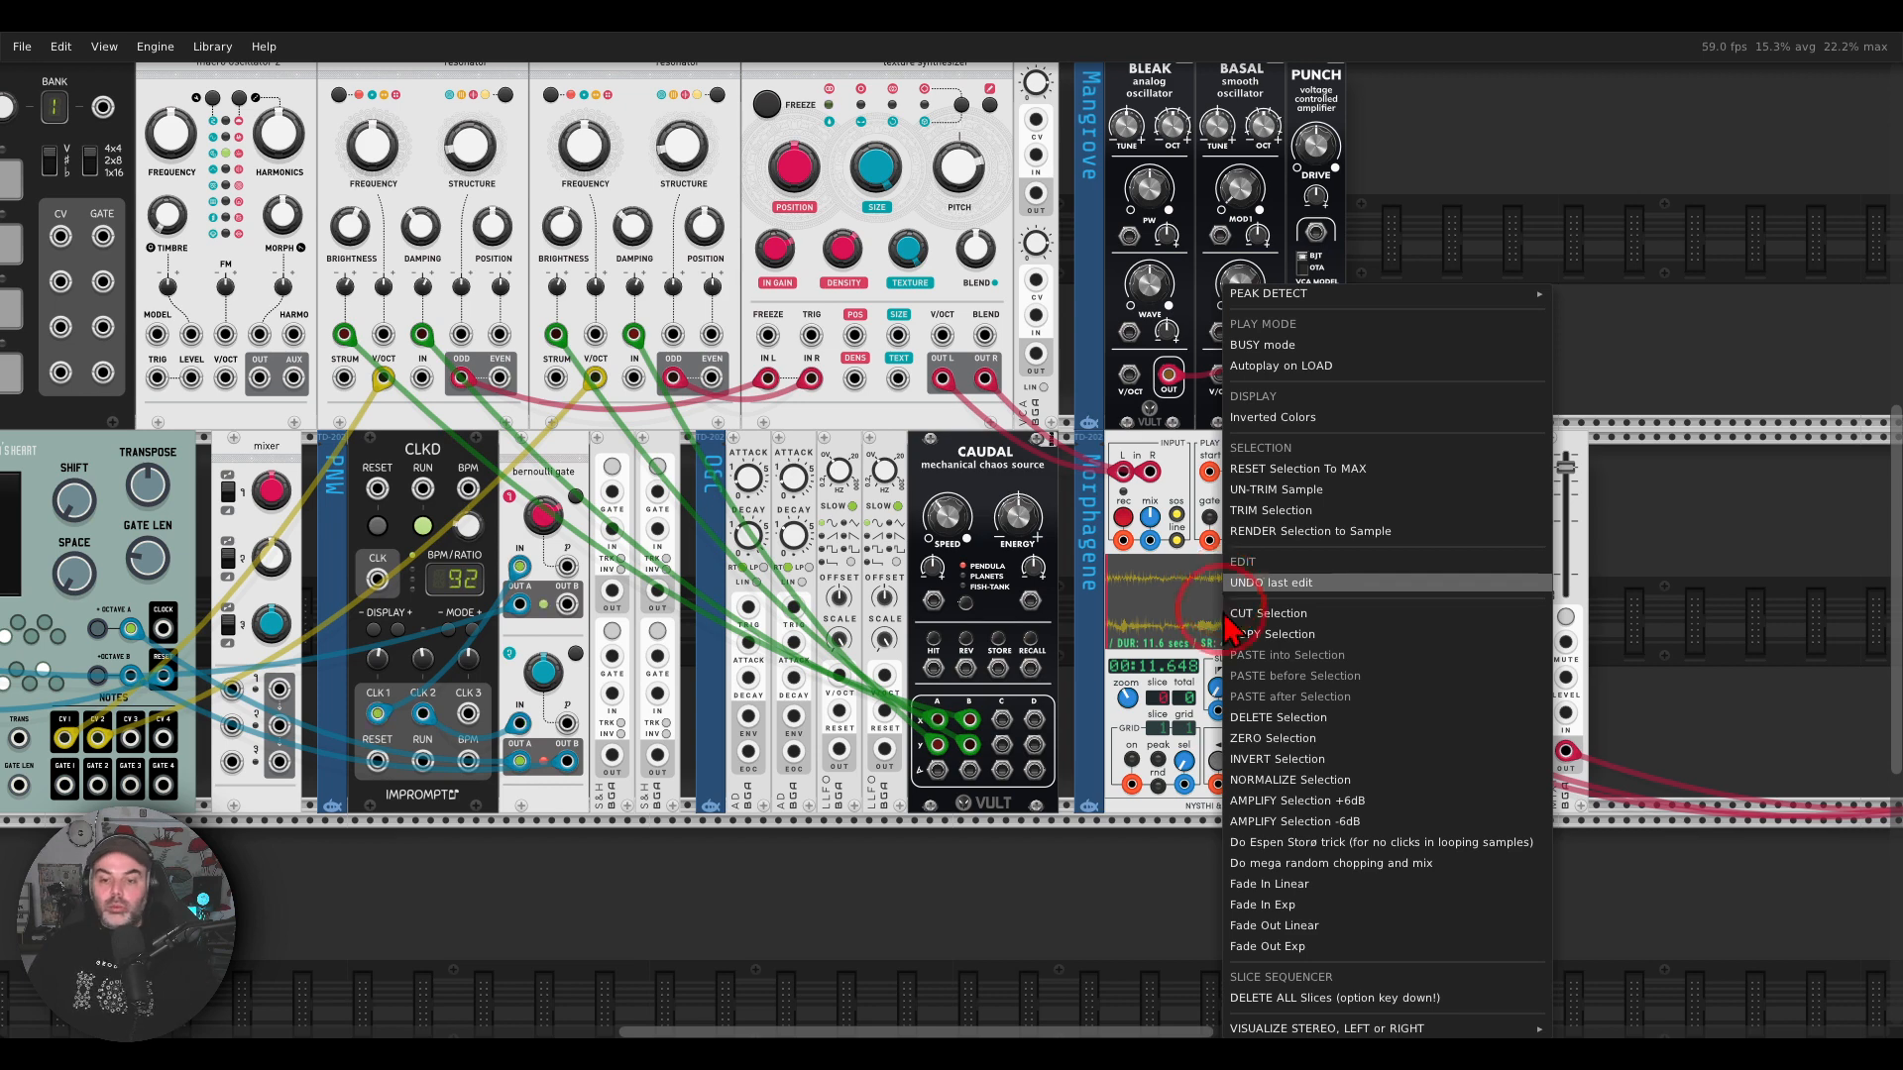
pyautogui.click(1295, 843)
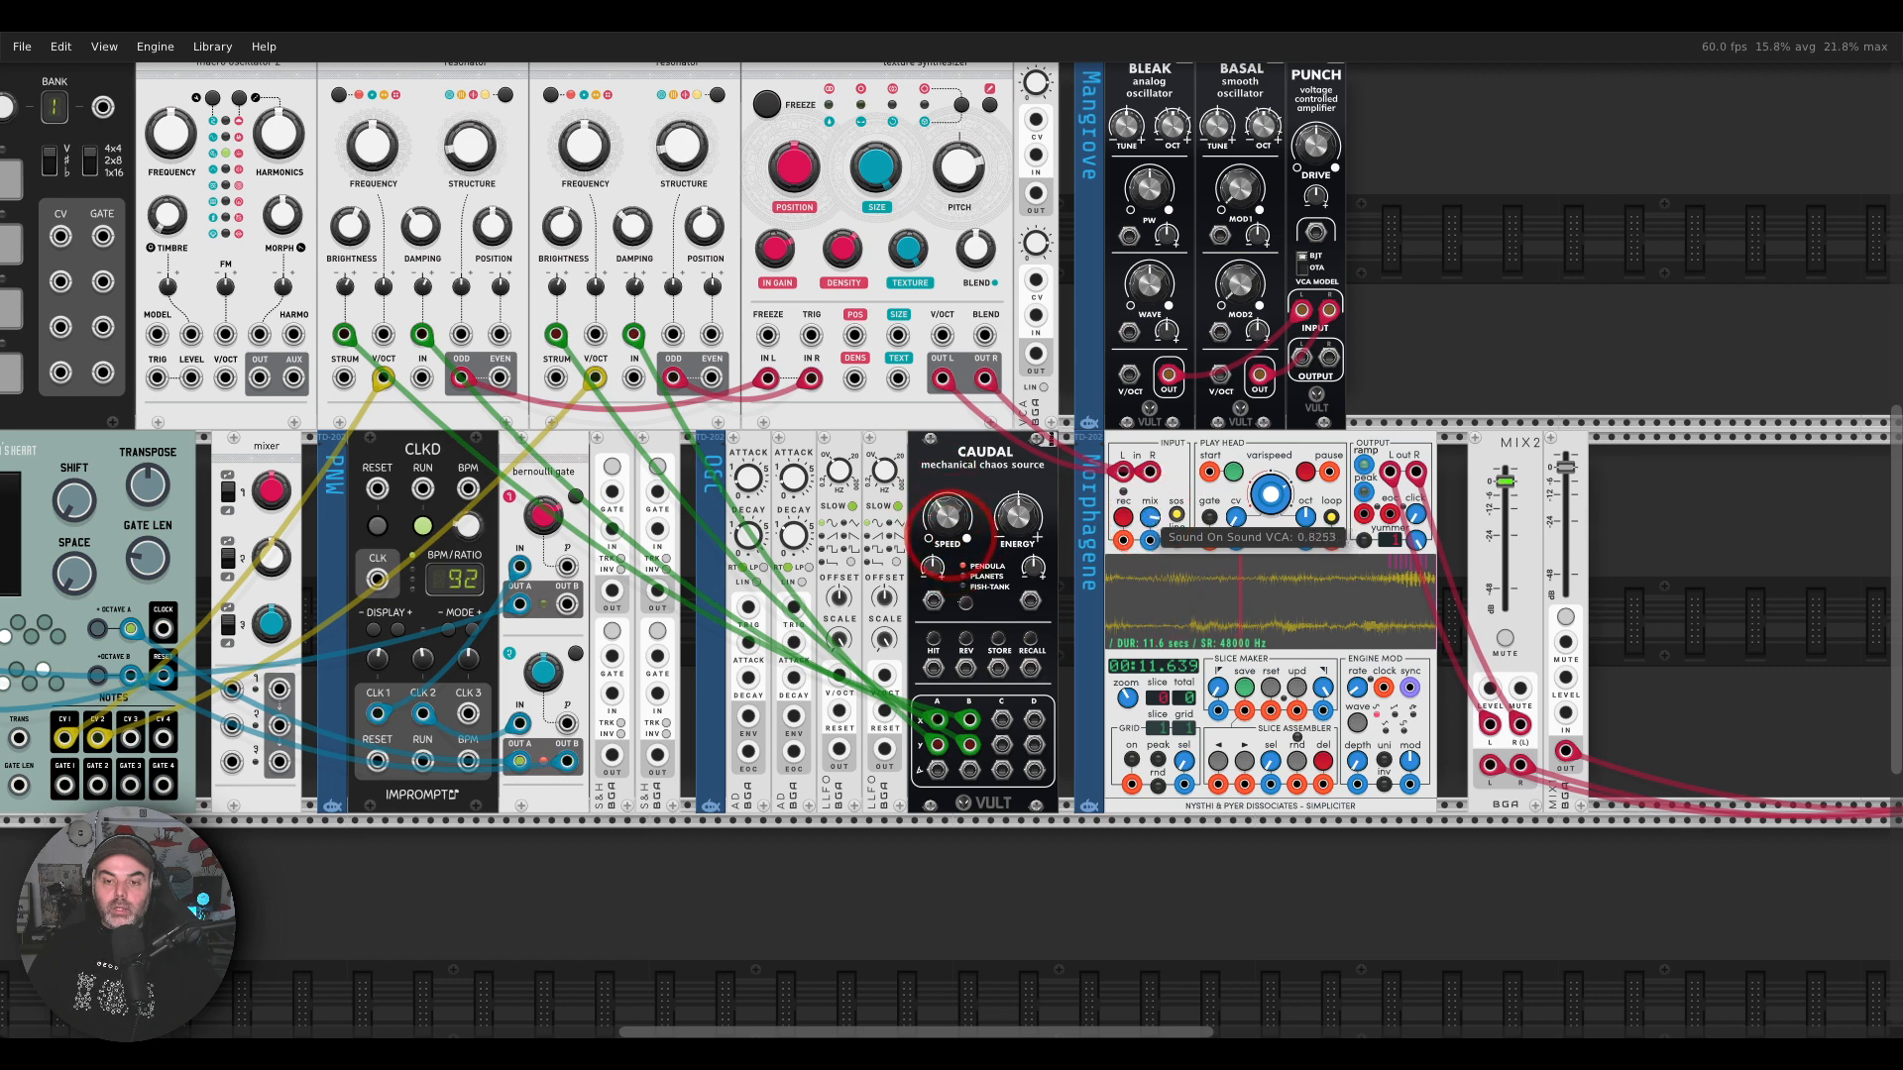
# Step: Set Simpliciter's playback speed to -1, and turn down its octave and input mix
pyautogui.rightClick(1271, 500)
pyautogui.write('-1')
pyautogui.press('Return')
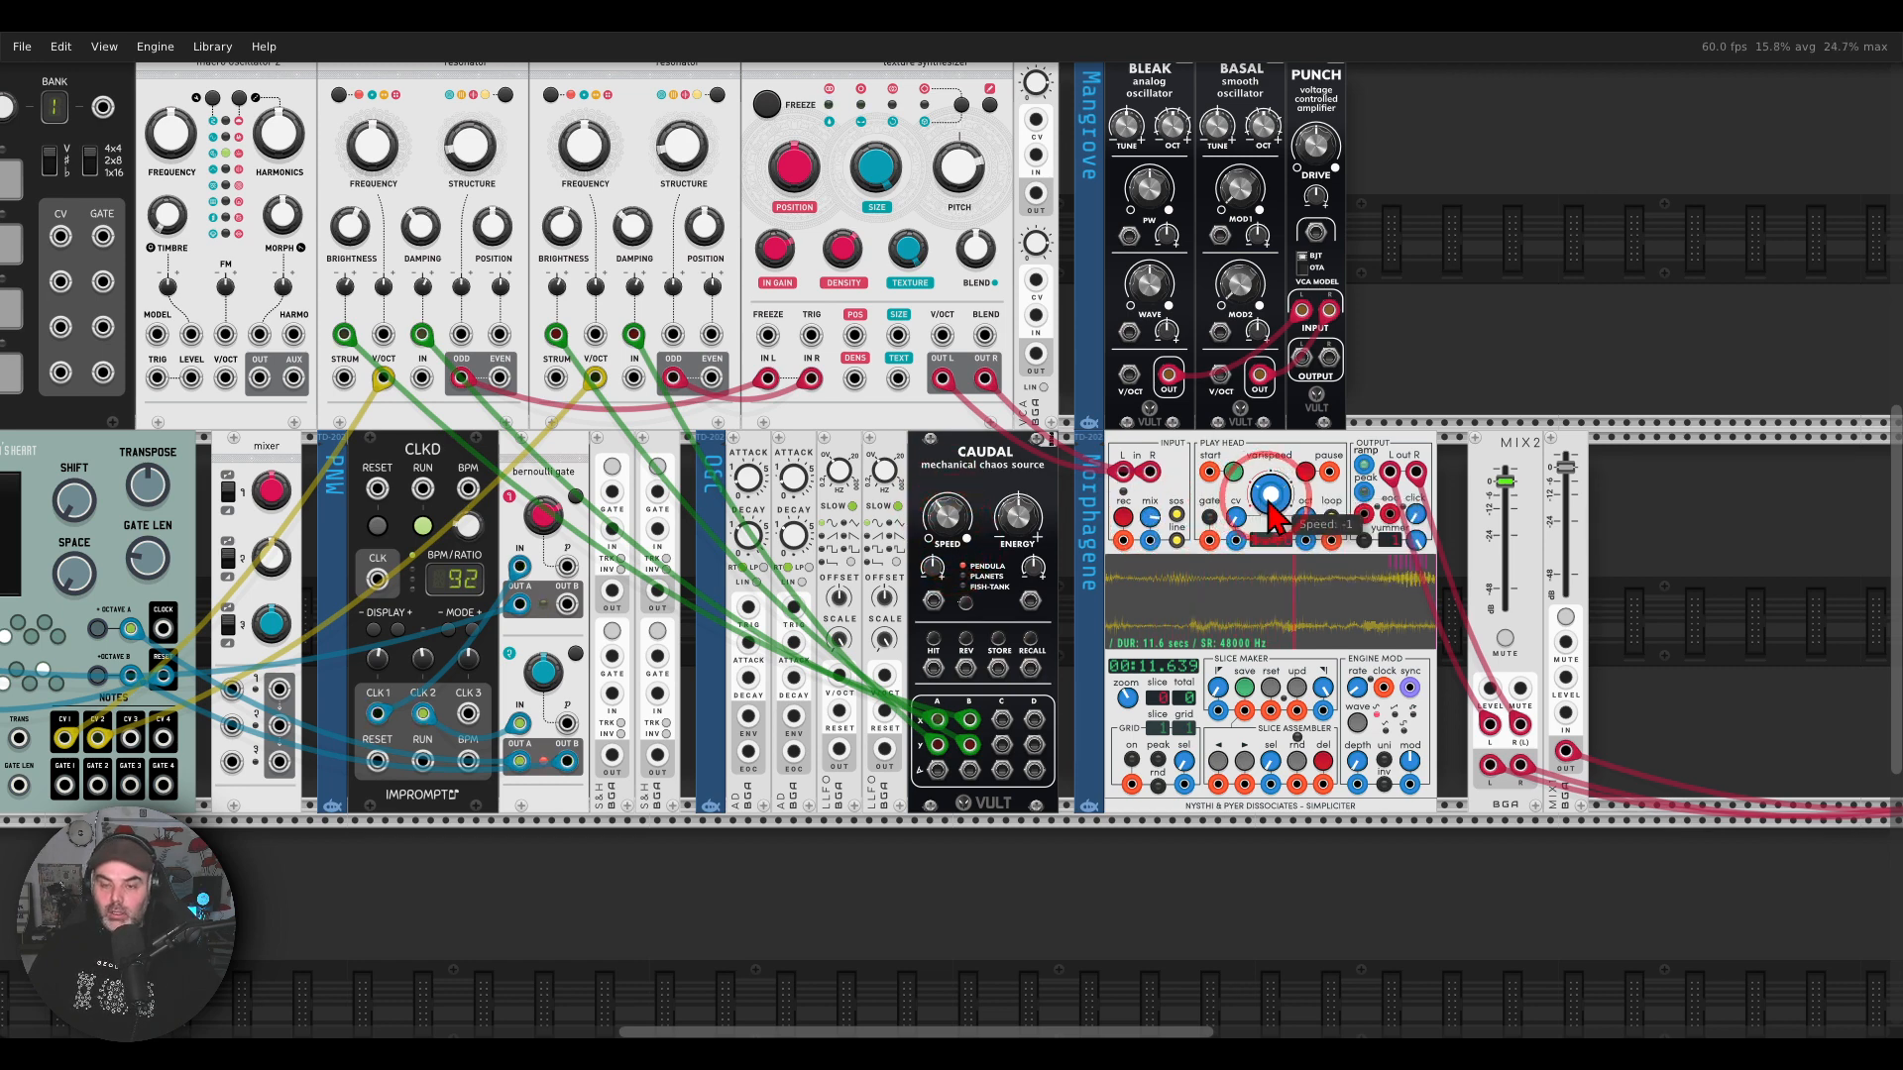
pyautogui.moveTo(1308, 519)
pyautogui.mouseDown()
pyautogui.moveTo(1308, 565)
pyautogui.moveTo(1308, 545)
pyautogui.mouseUp()
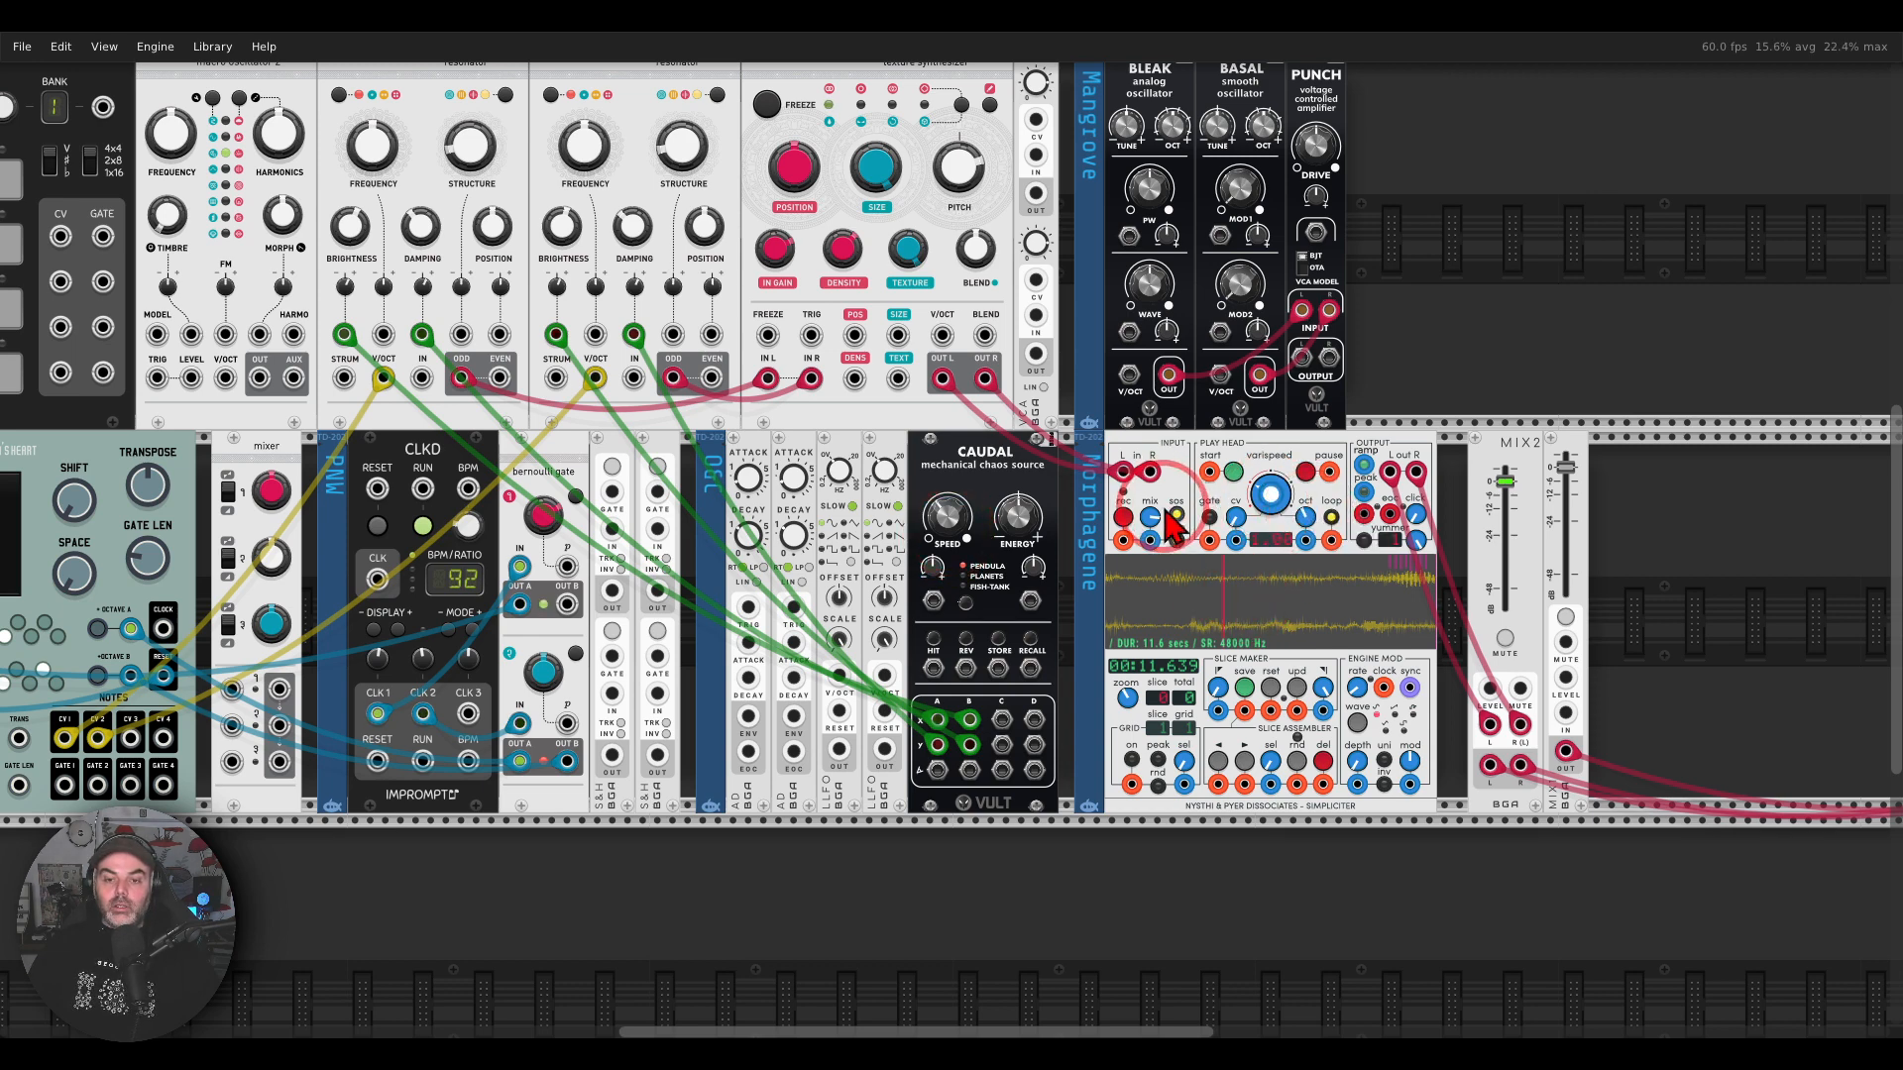
pyautogui.moveTo(1150, 517); pyautogui.dragTo(1150, 565)
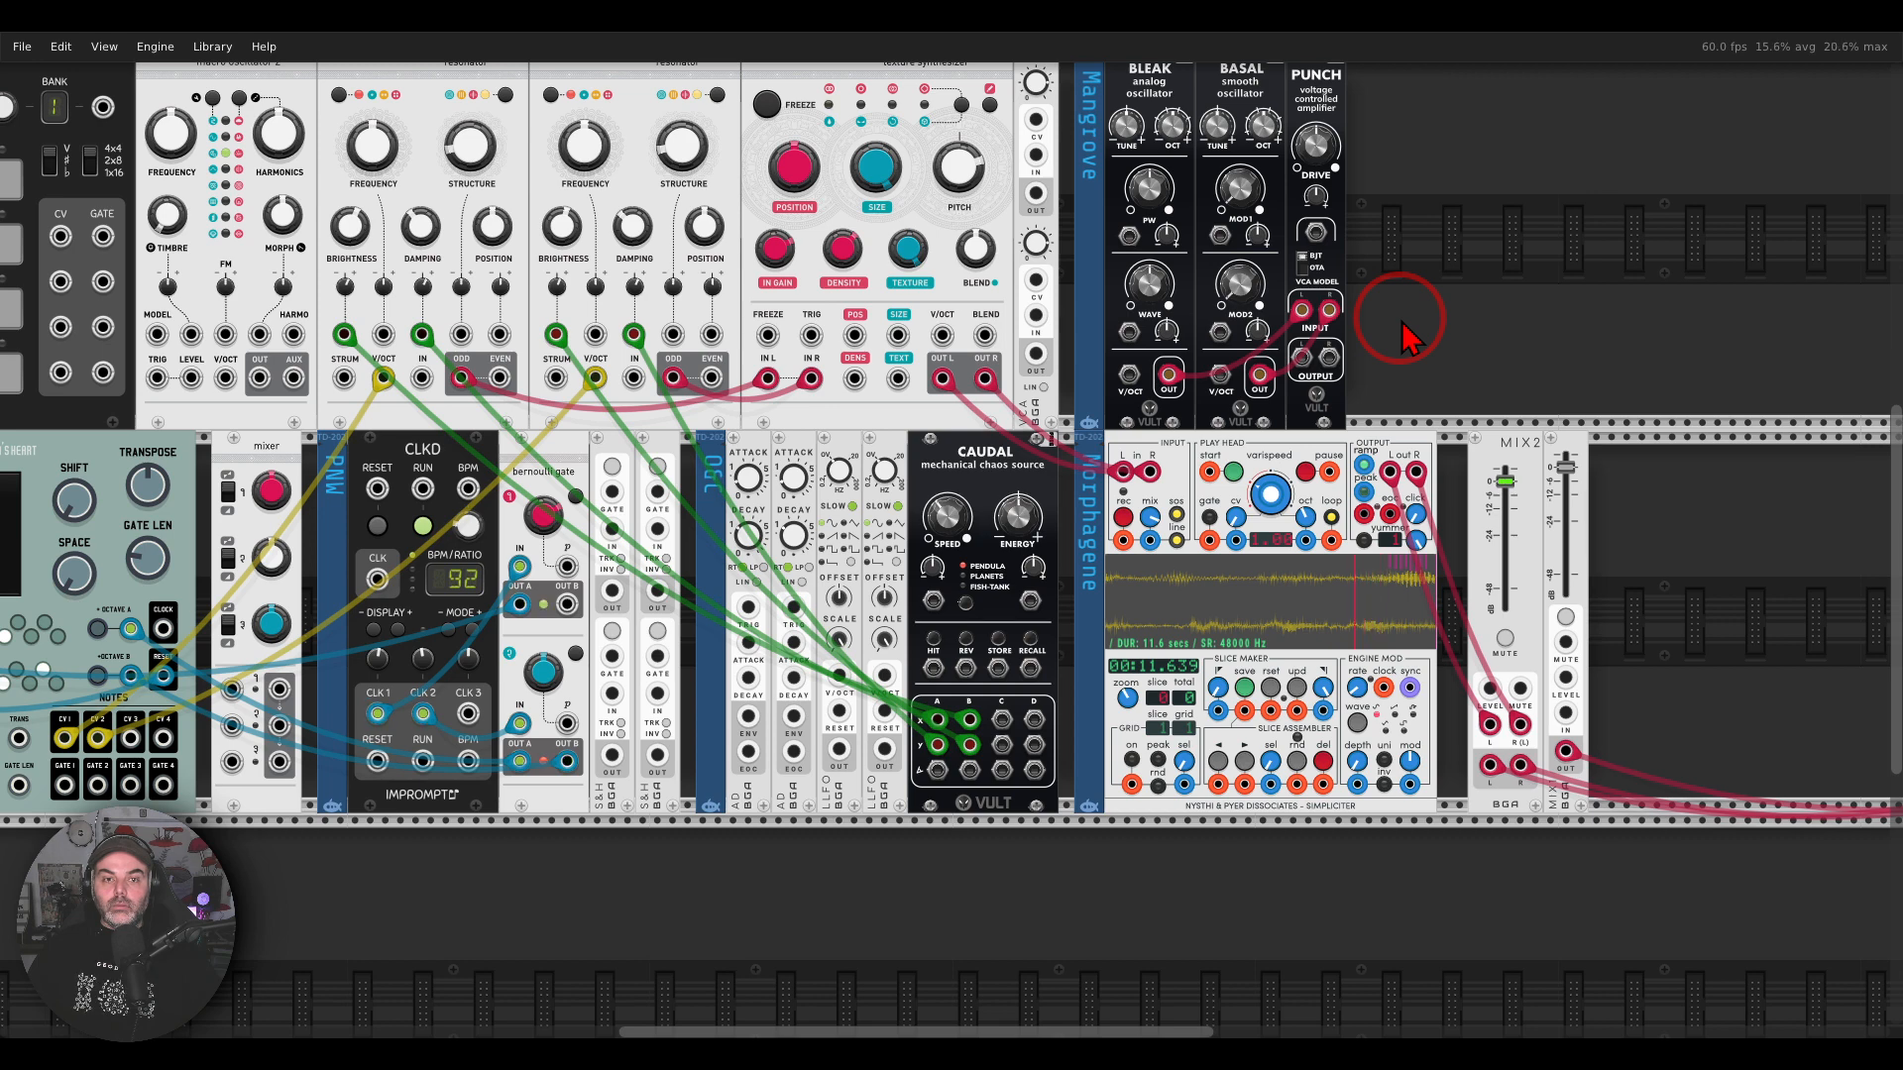
# Step: Patch the Punch amplifier's left and right outputs into the mixer's channel 1 and channel 2 inputs
pyautogui.moveTo(1406, 327); pyautogui.dragTo(1531, 382)
pyautogui.moveTo(1500, 62)
pyautogui.mouseDown()
pyautogui.moveTo(1462, 63)
pyautogui.moveTo(1538, 280)
pyautogui.moveTo(1517, 75)
pyautogui.mouseUp()
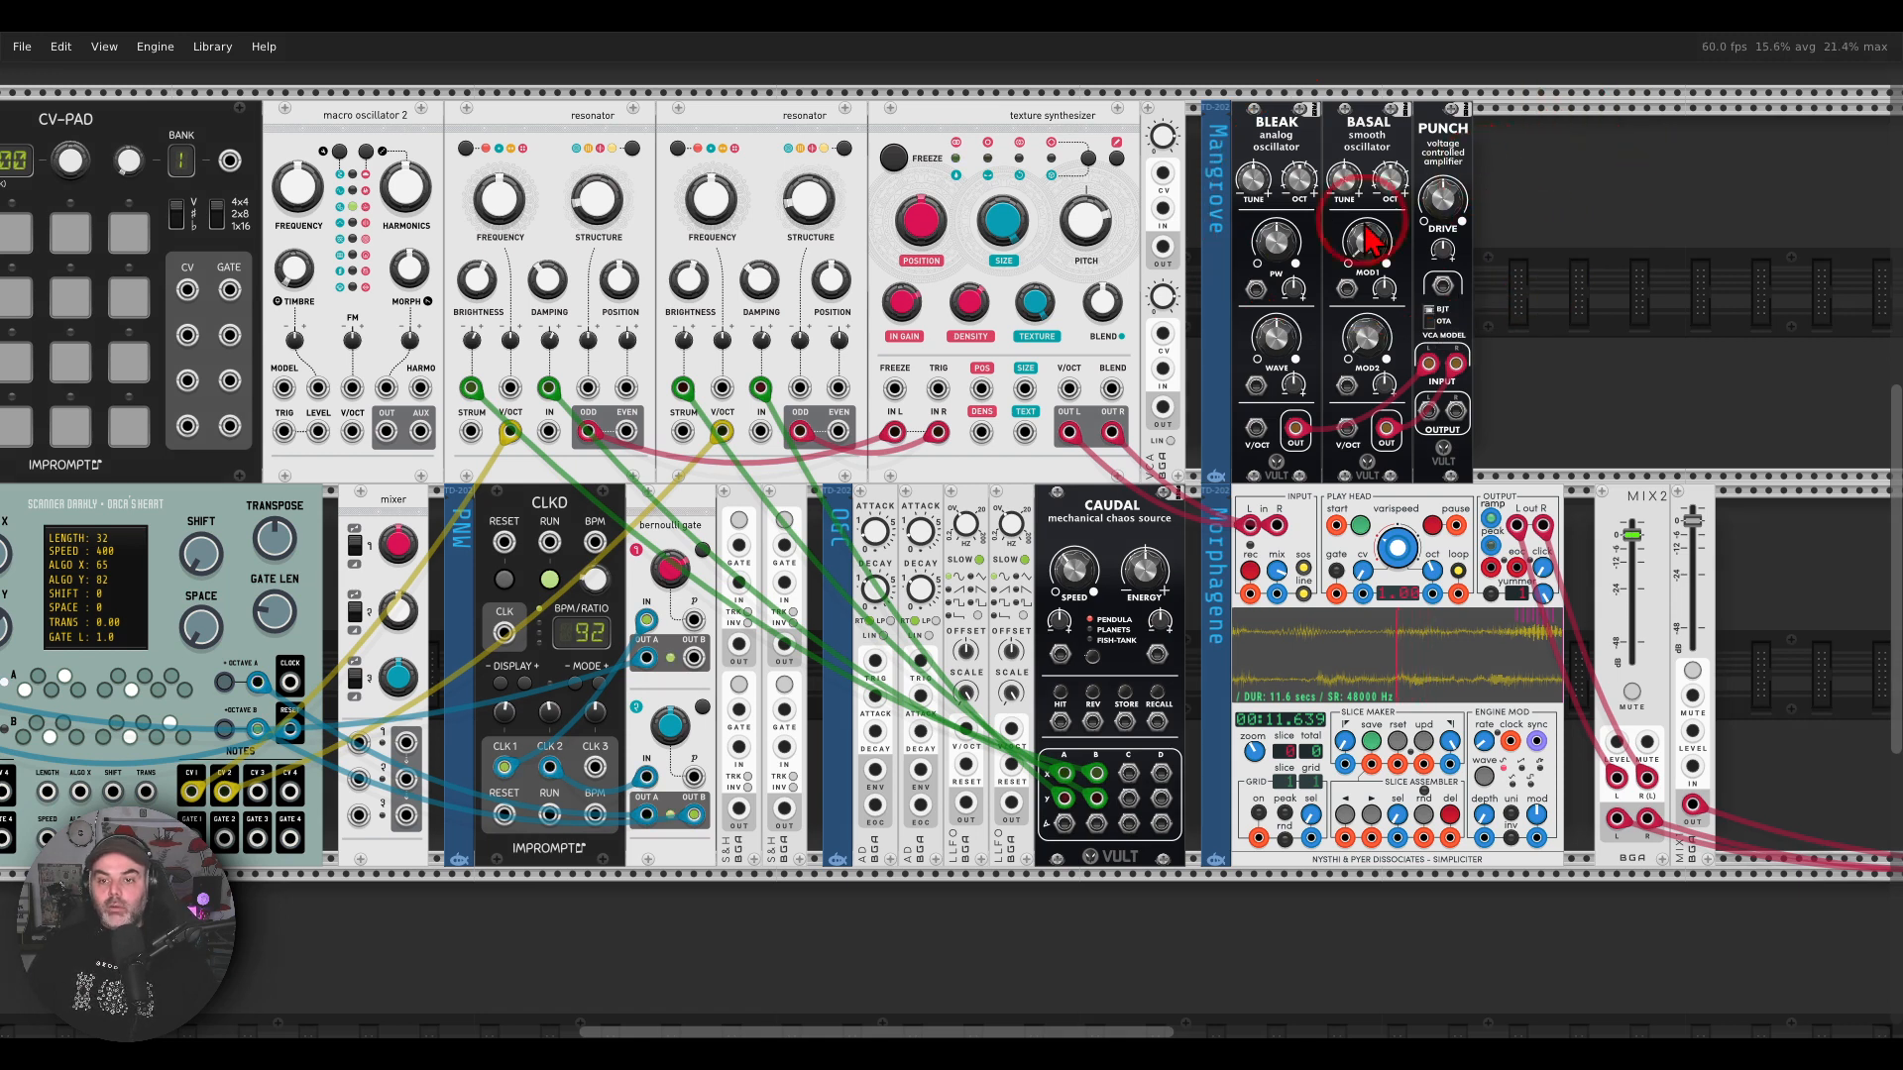
pyautogui.moveTo(1285, 343); pyautogui.dragTo(1285, 198)
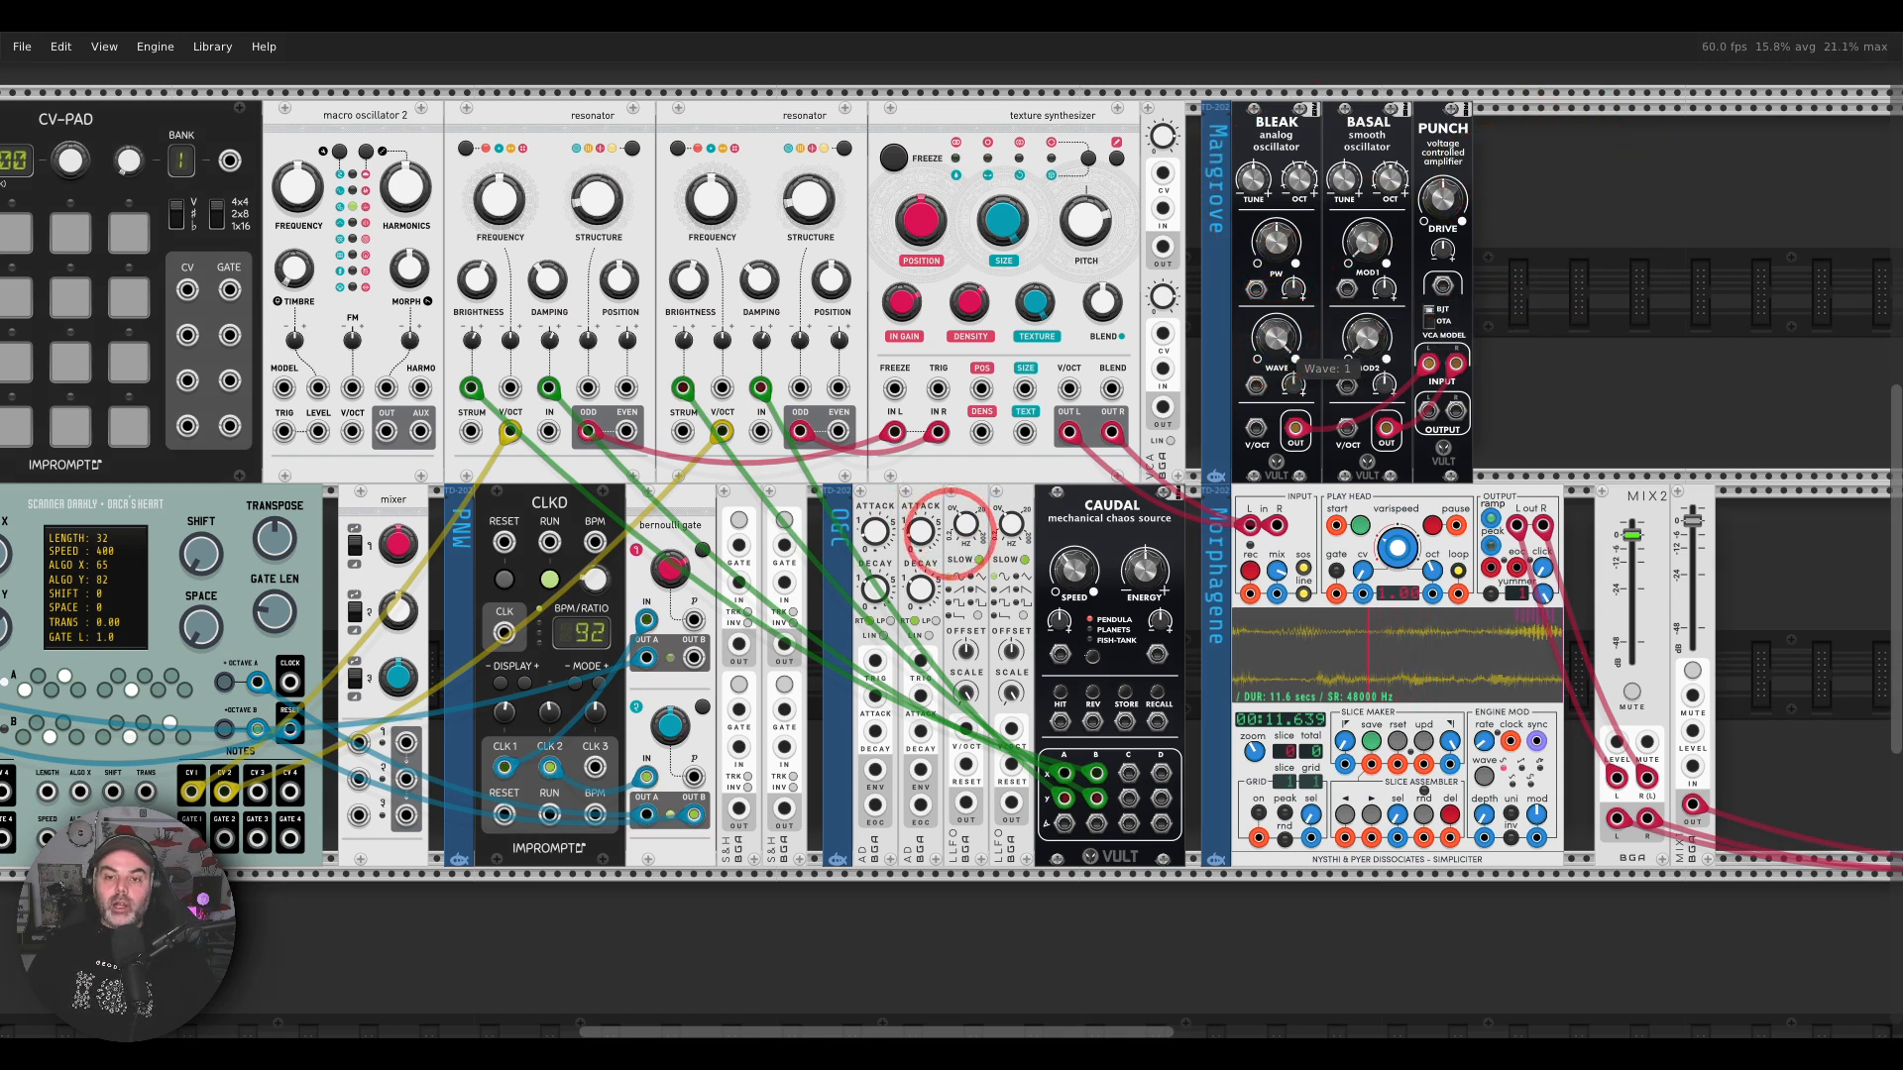
pyautogui.rightClick(1428, 410)
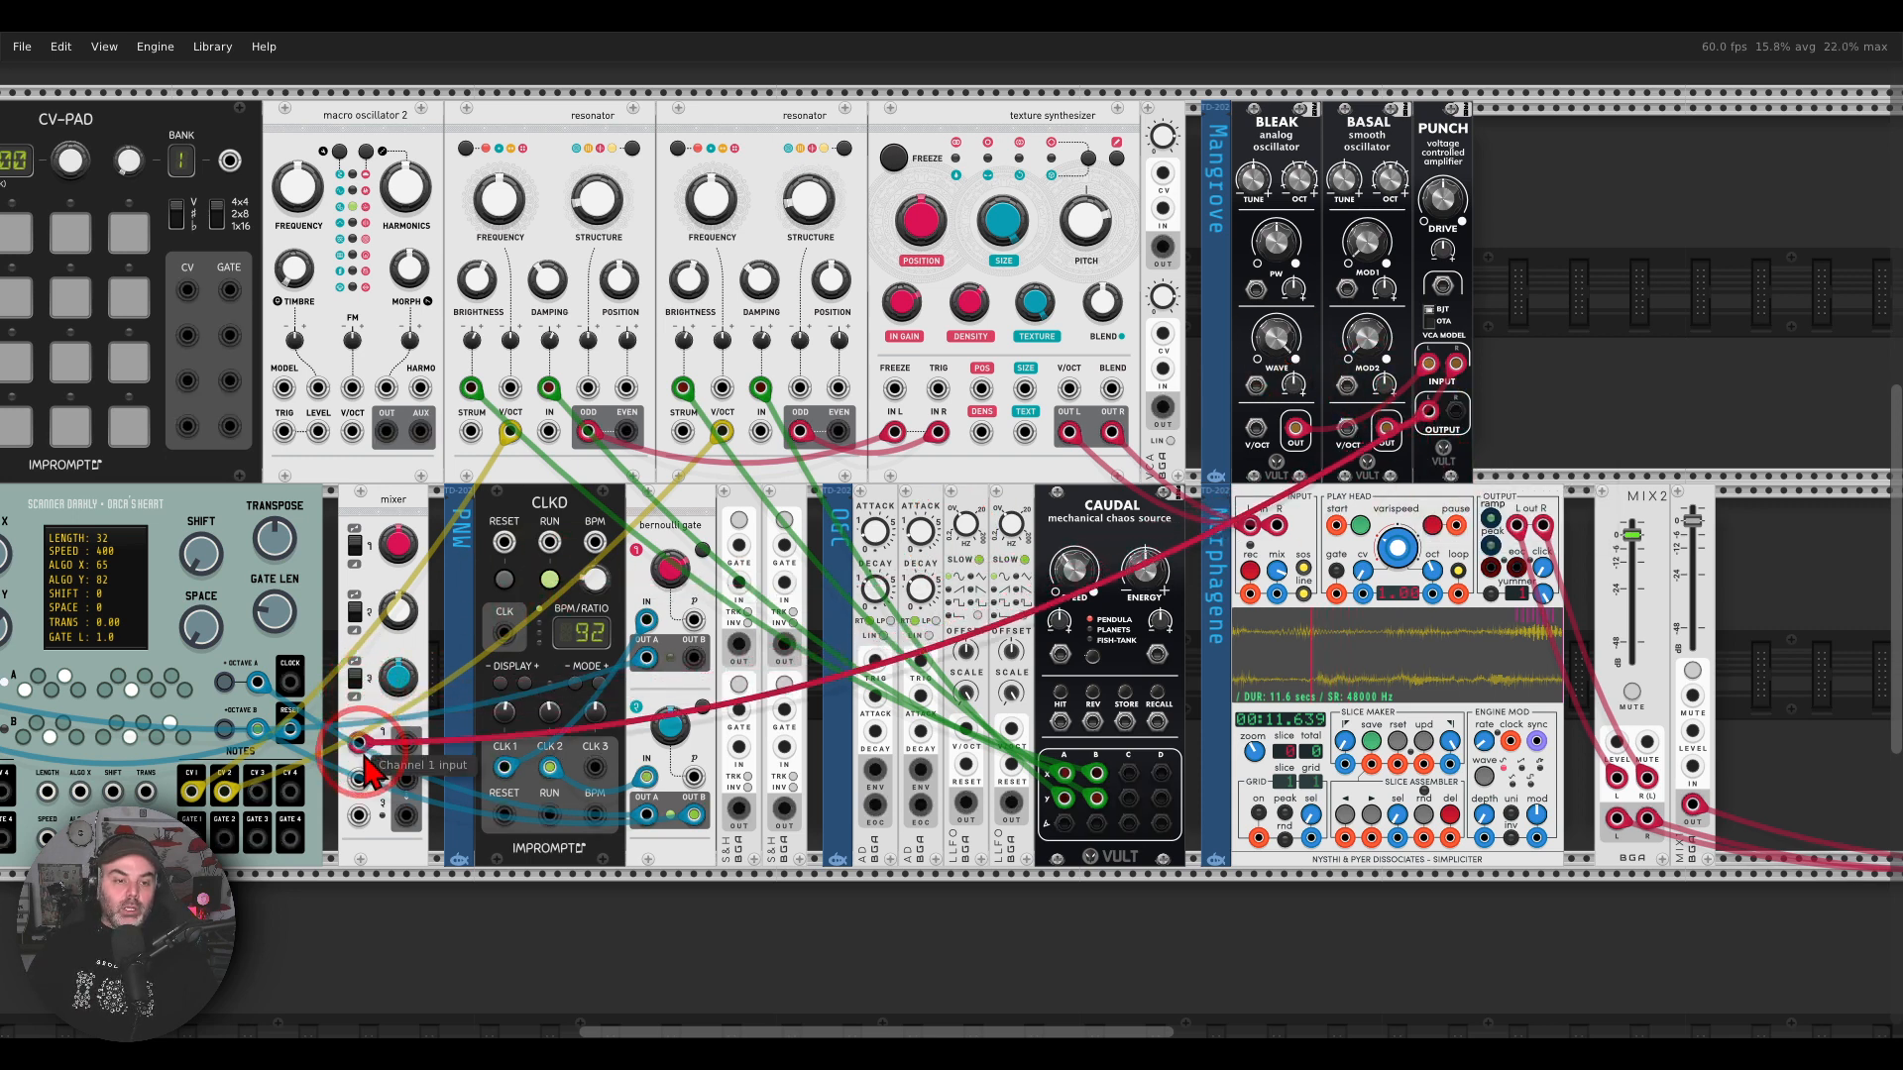
pyautogui.rightClick(361, 745)
pyautogui.moveTo(417, 829)
pyautogui.mouseDown()
pyautogui.moveTo(1342, 539)
pyautogui.moveTo(1439, 412)
pyautogui.moveTo(359, 779)
pyautogui.mouseUp()
pyautogui.rightClick(1455, 414)
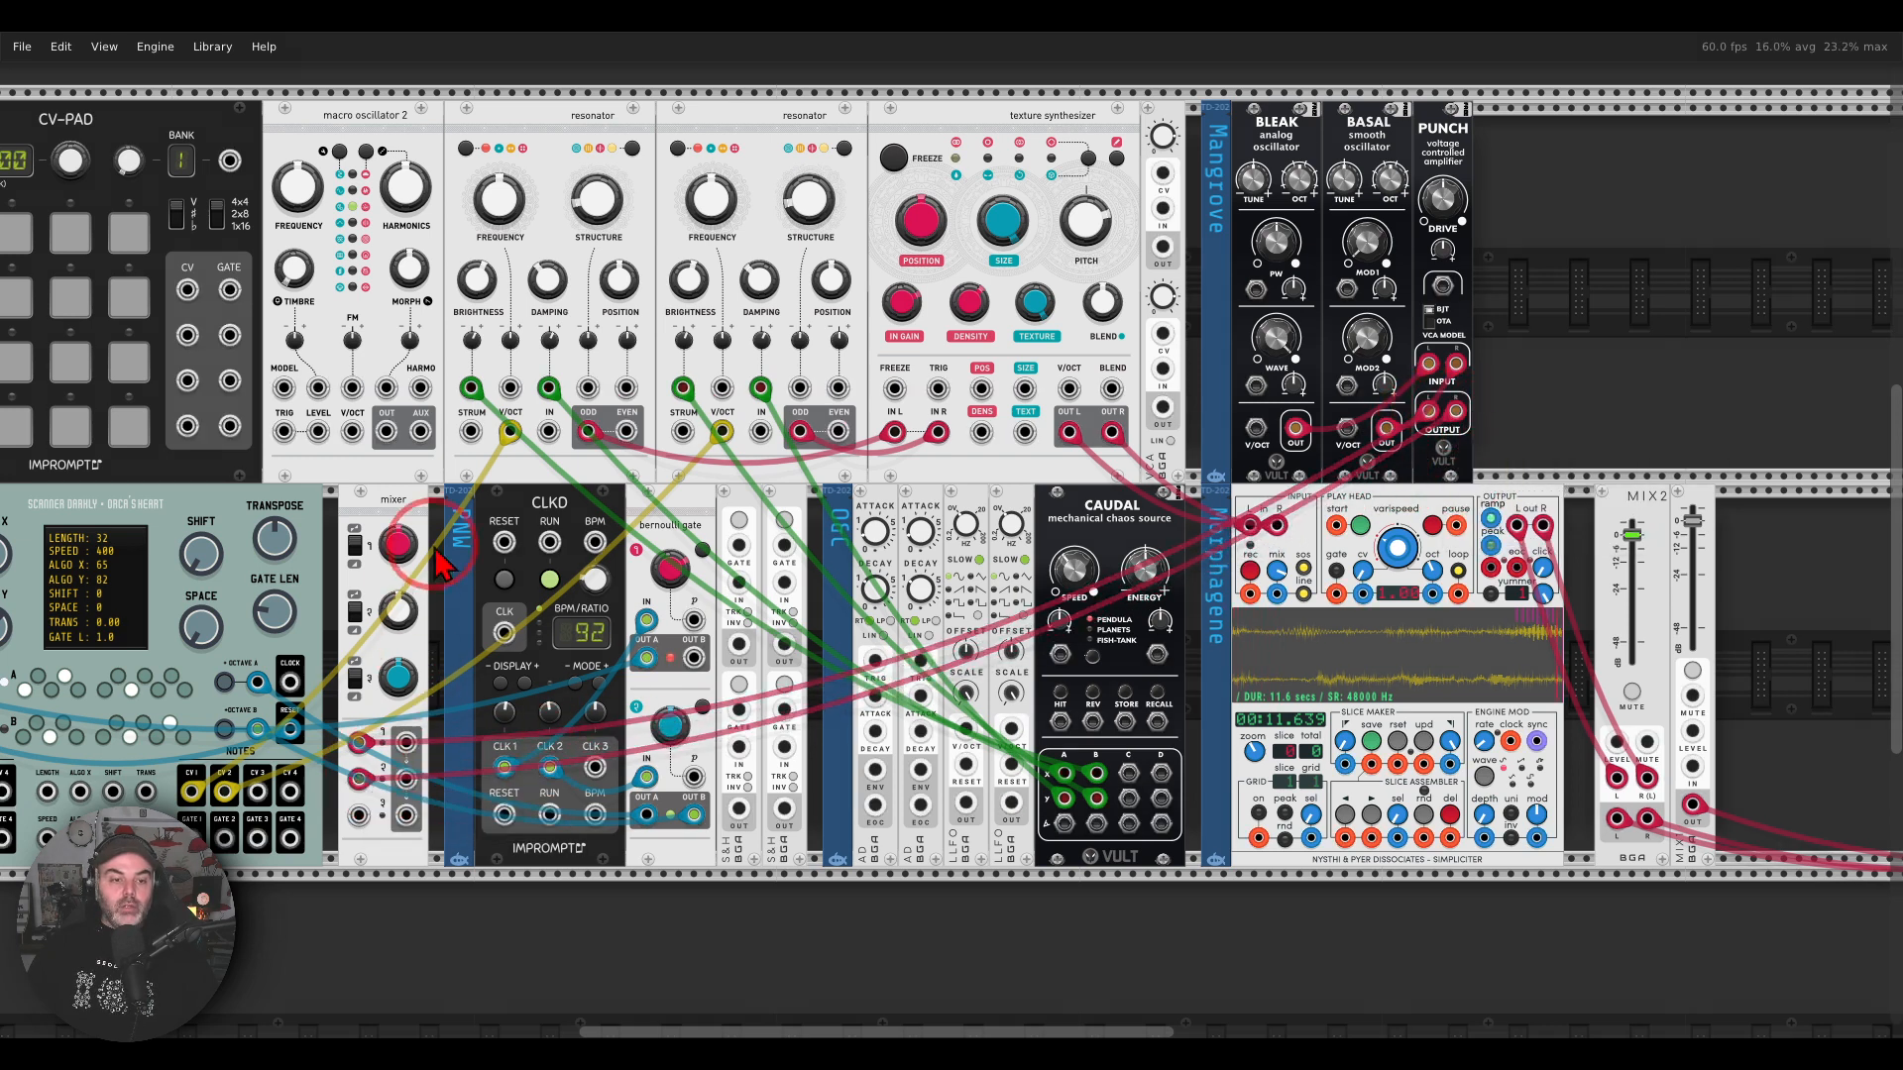
# Step: Patch the mixer's channel 2 output into the input of the mono mixer channel beside MIX2
pyautogui.moveTo(427, 540); pyautogui.dragTo(438, 595)
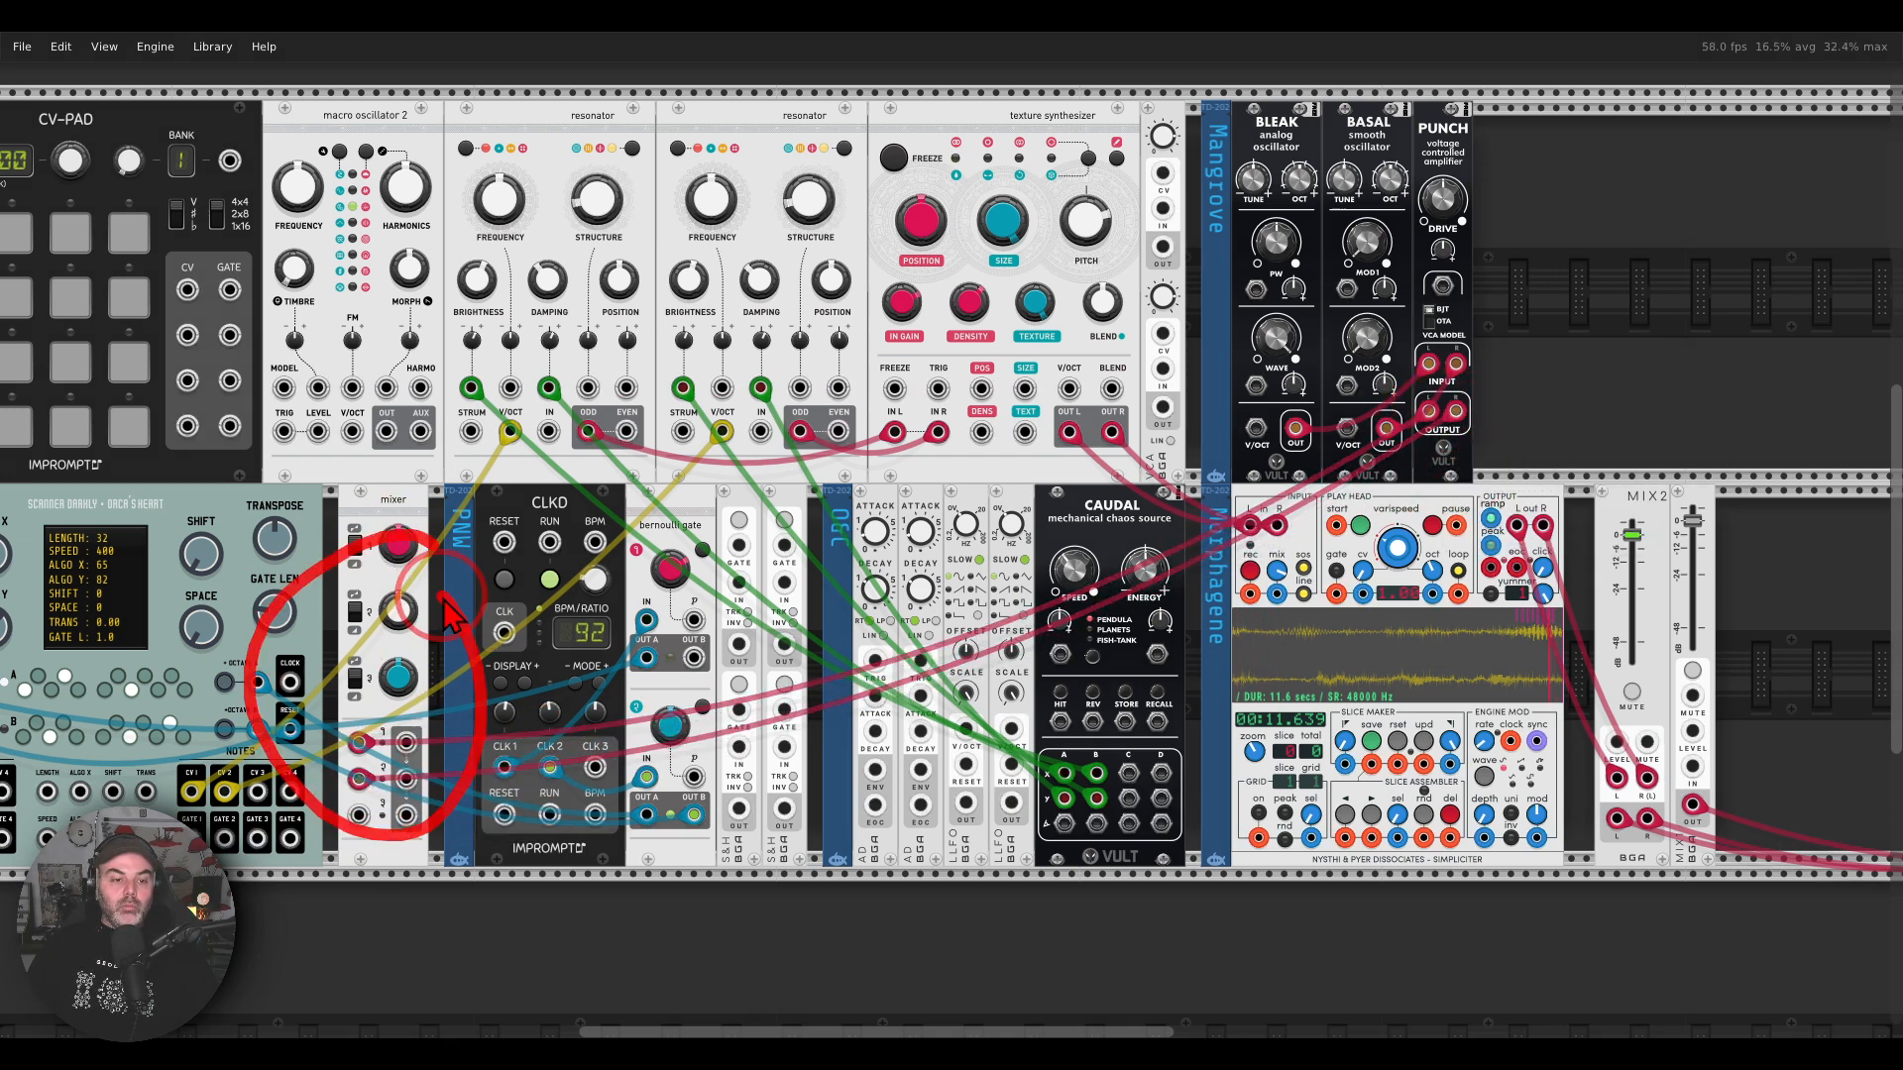
pyautogui.rightClick(404, 781)
pyautogui.moveTo(416, 845); pyautogui.dragTo(407, 781)
pyautogui.rightClick(1693, 768)
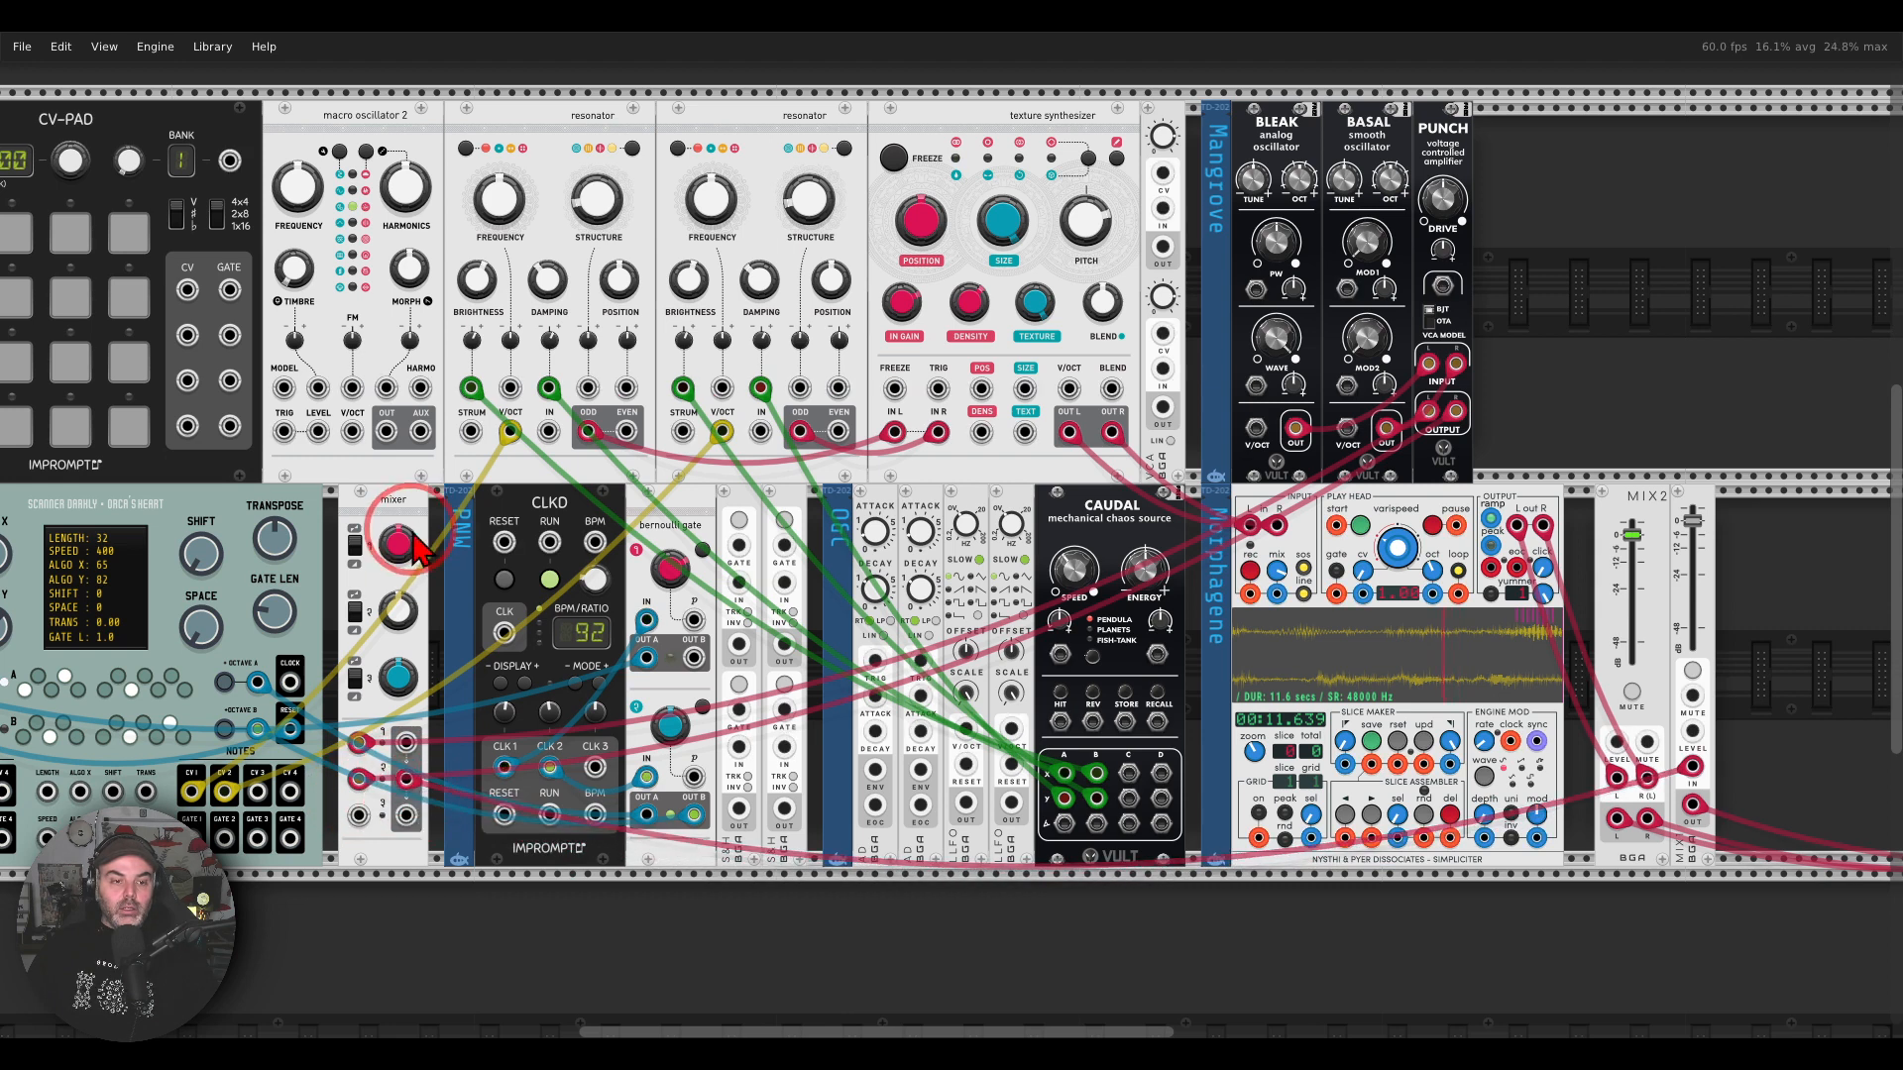
# Step: Balance the two Mangrove voices by adjusting the mixer's channel 1 gain and setting channel 2's gain to about 0.57
pyautogui.moveTo(403, 546)
pyautogui.mouseDown()
pyautogui.moveTo(951, 534)
pyautogui.moveTo(404, 546)
pyautogui.mouseUp()
pyautogui.moveTo(398, 612); pyautogui.dragTo(949, 532)
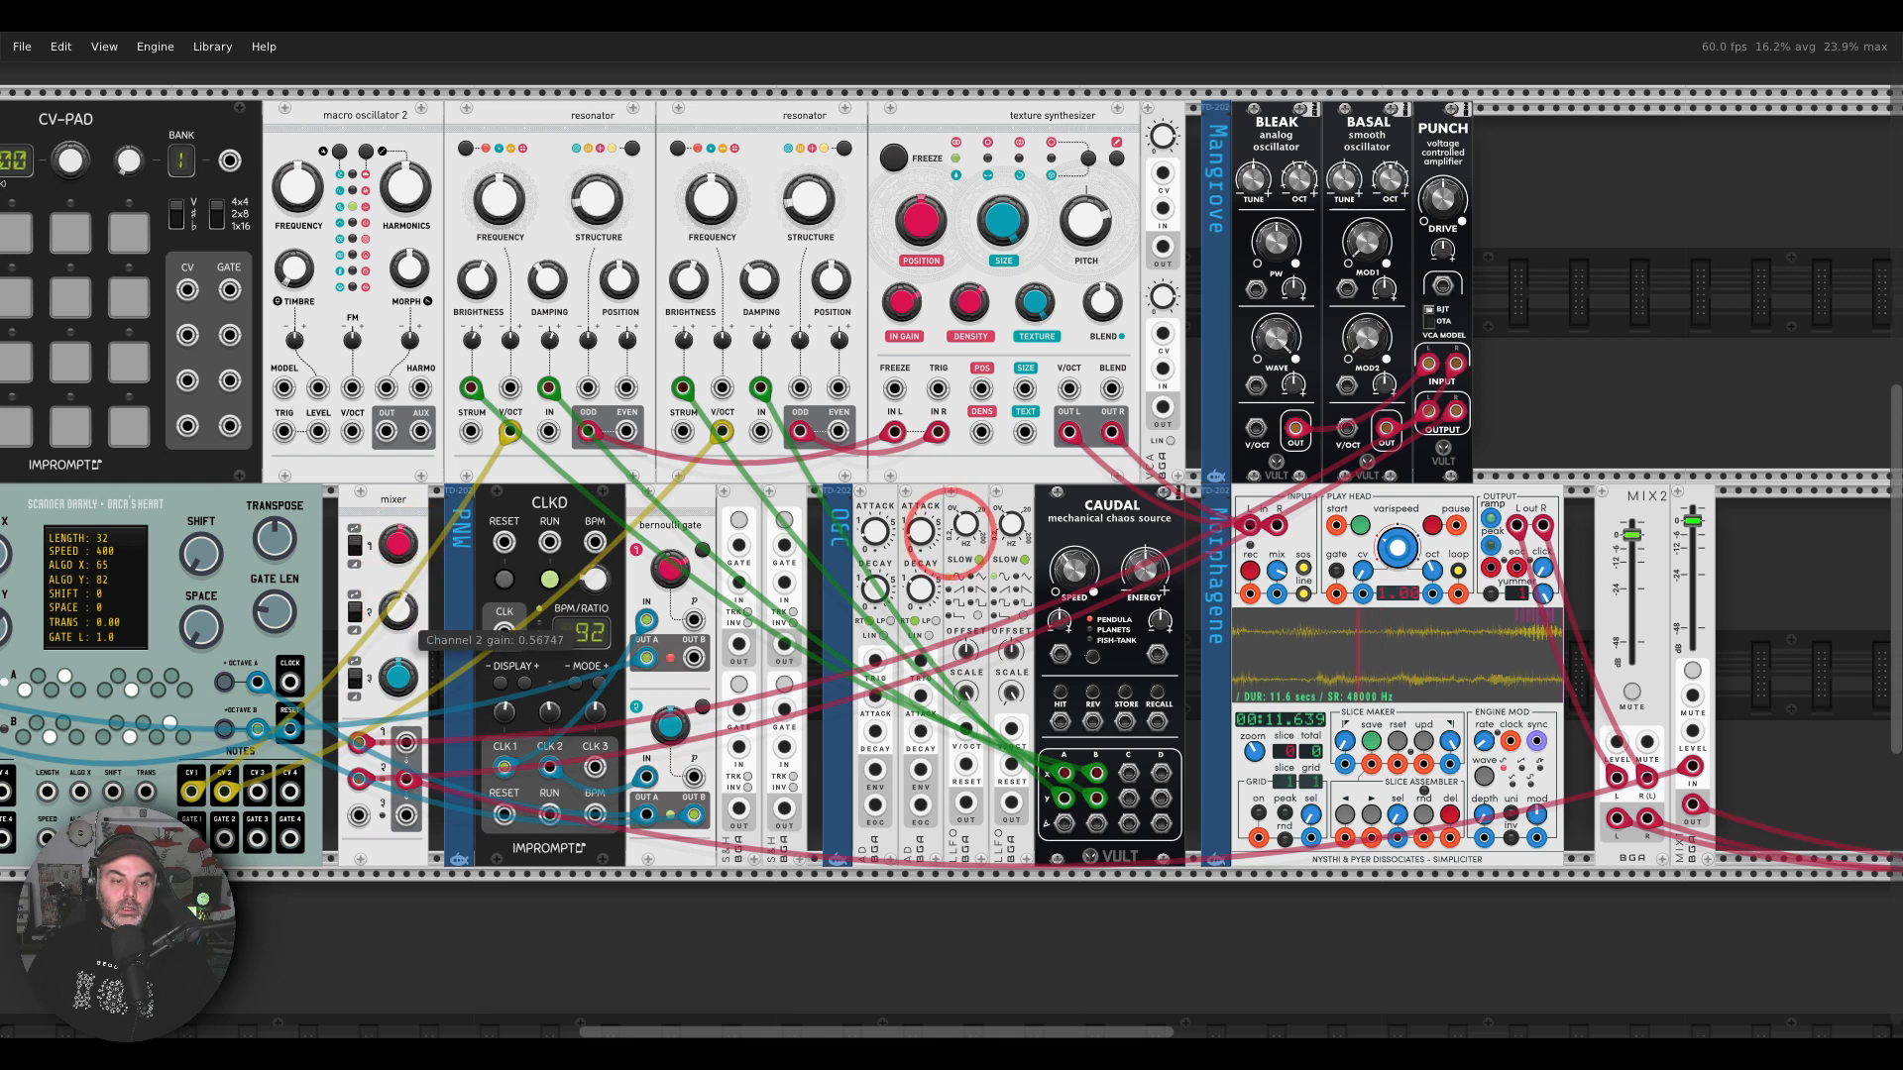
pyautogui.moveTo(397, 544)
pyautogui.mouseDown()
pyautogui.moveTo(950, 532)
pyautogui.moveTo(397, 544)
pyautogui.mouseUp()
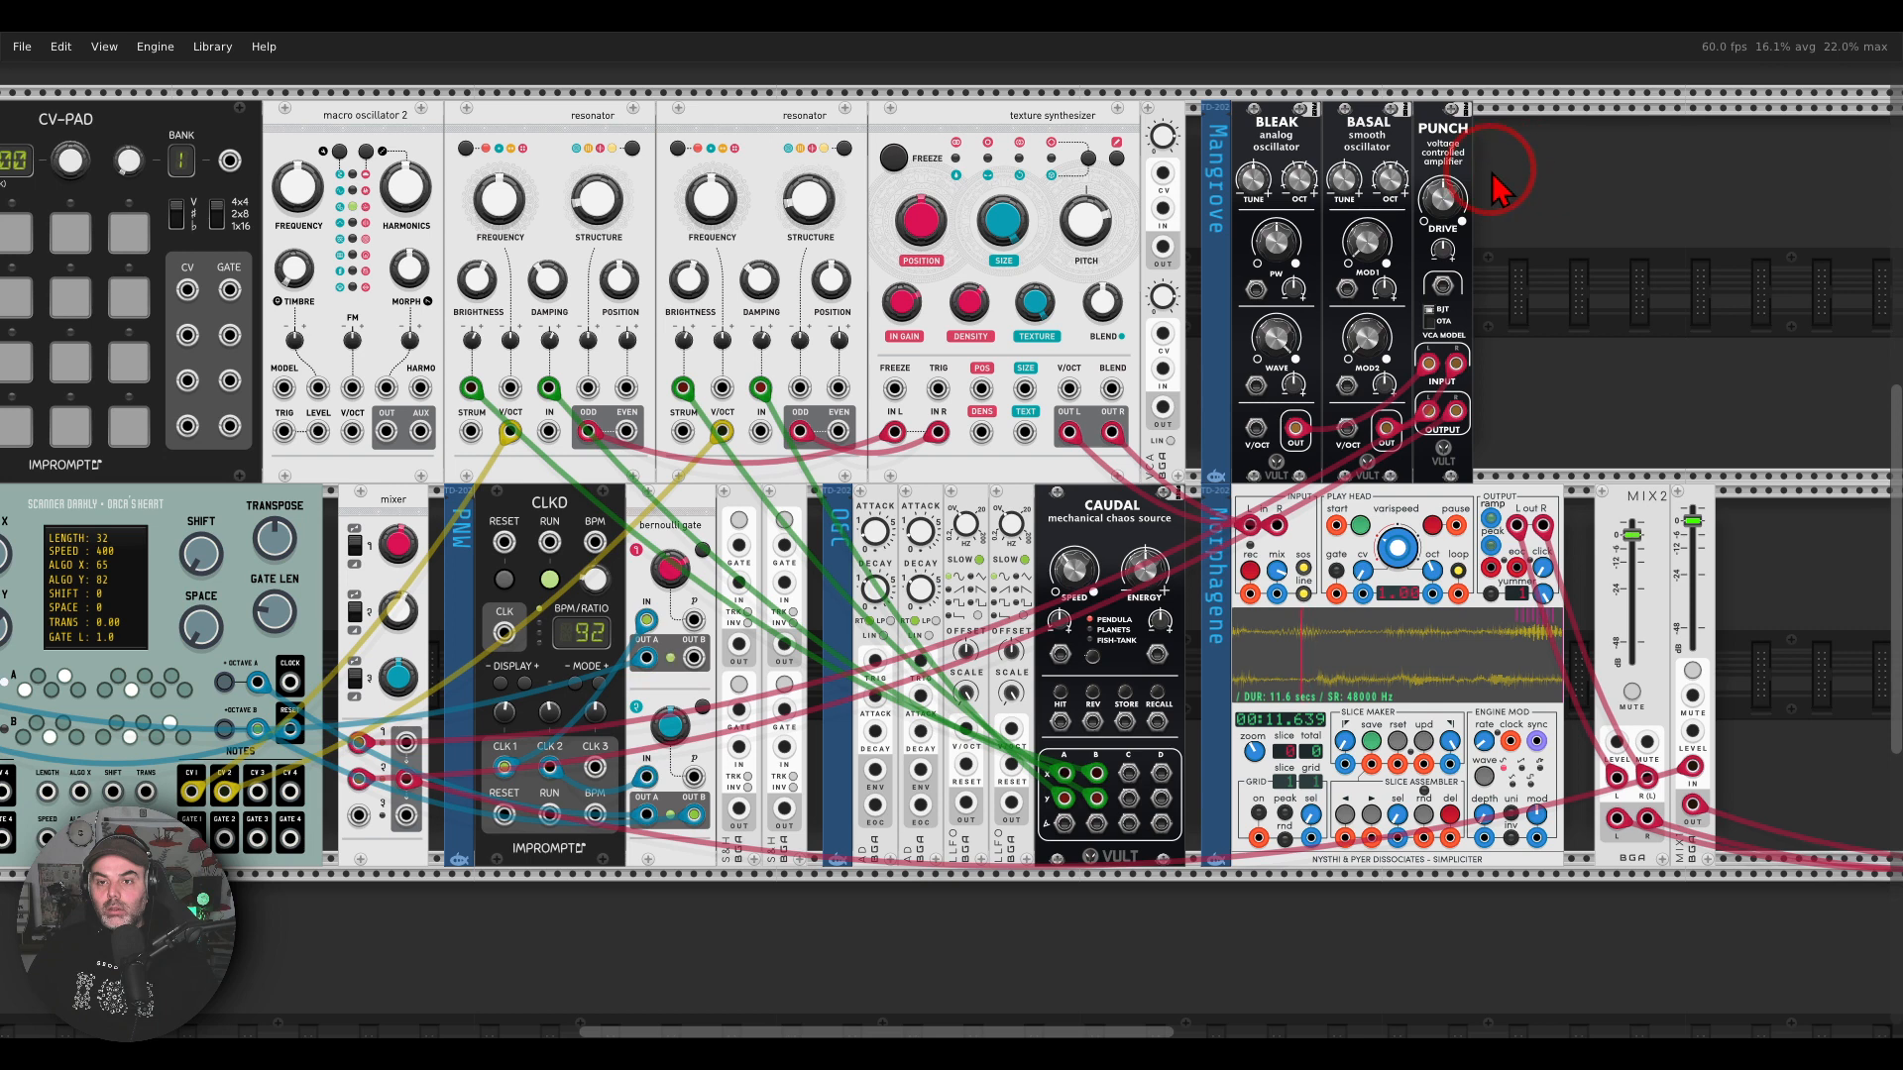
# Step: Tune the two Mangrove oscillators, setting Bleak's Tune to about 0.062 and adjusting Bleak's octave and Basal's Tune
pyautogui.moveTo(1390, 179); pyautogui.dragTo(1299, 180)
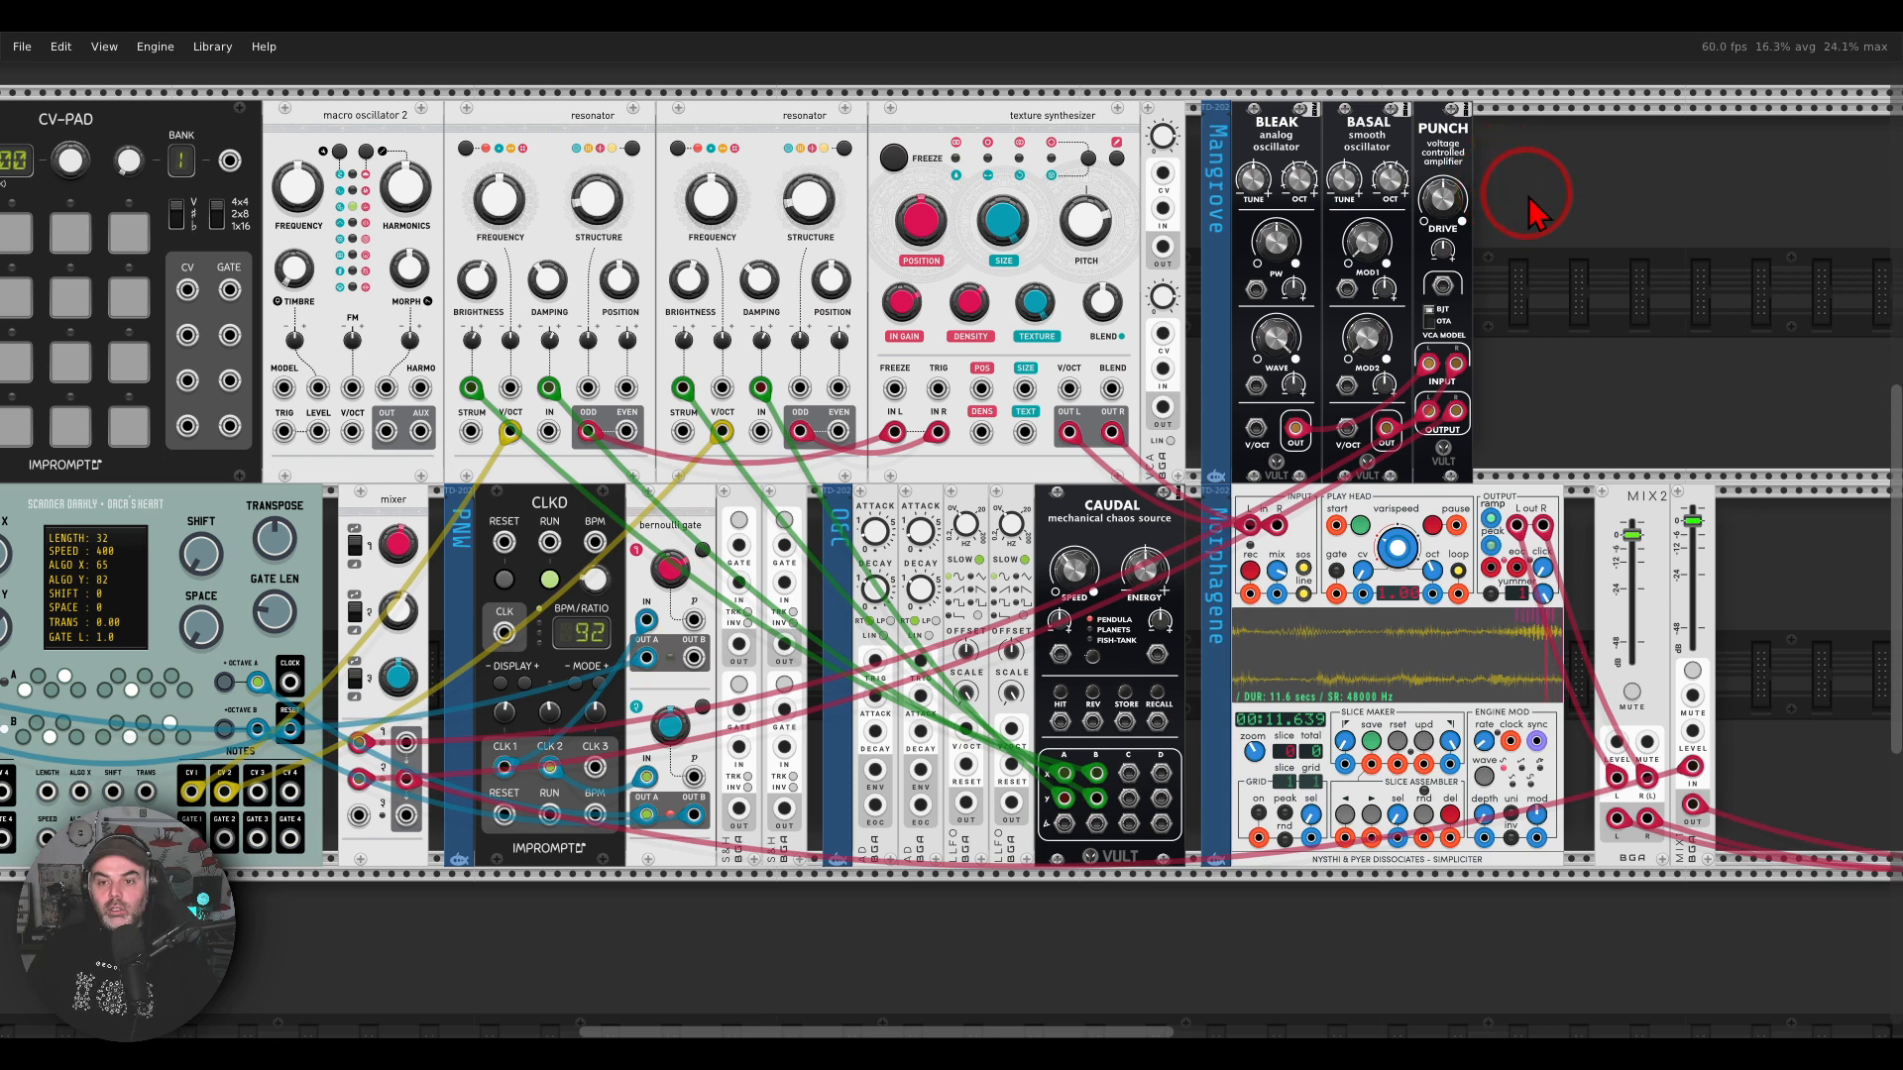
pyautogui.moveTo(1528, 195); pyautogui.dragTo(1352, 261)
pyautogui.moveTo(233, 665); pyautogui.dragTo(233, 665)
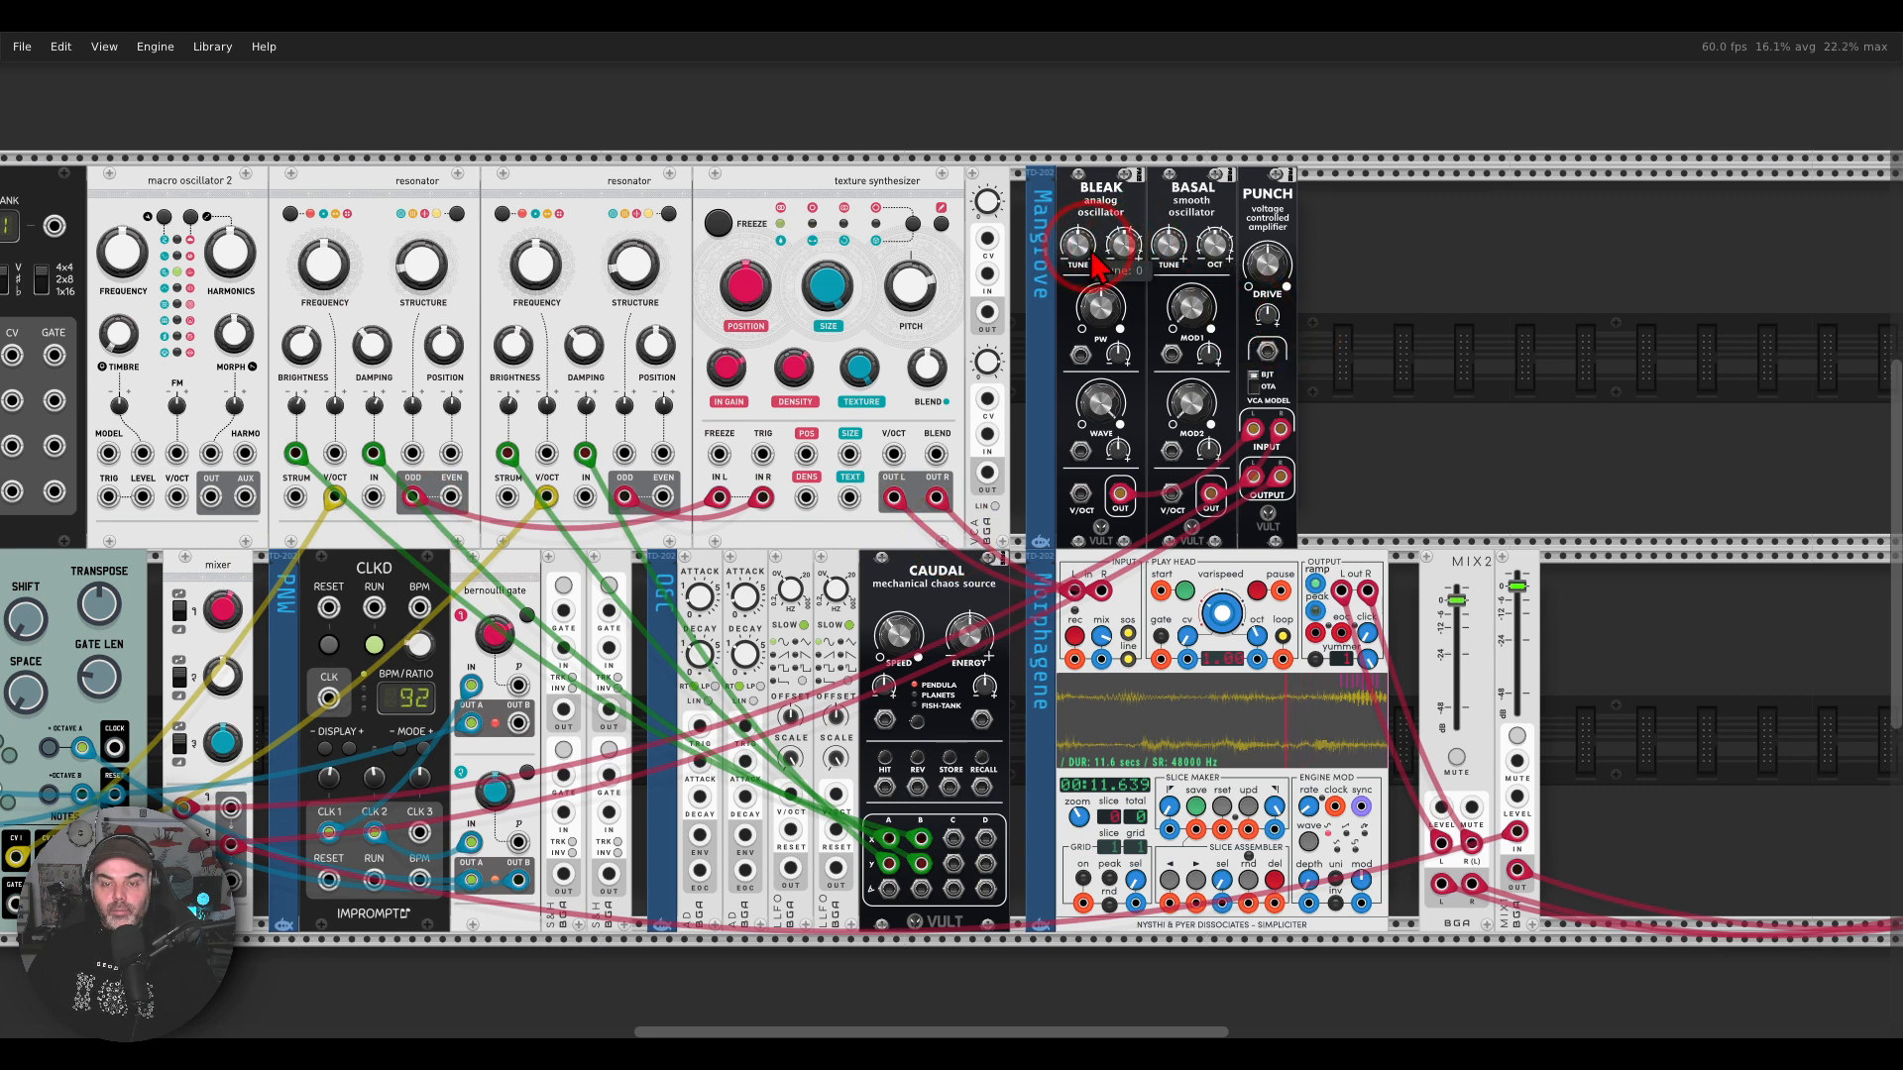
pyautogui.moveTo(1093, 259); pyautogui.dragTo(947, 534)
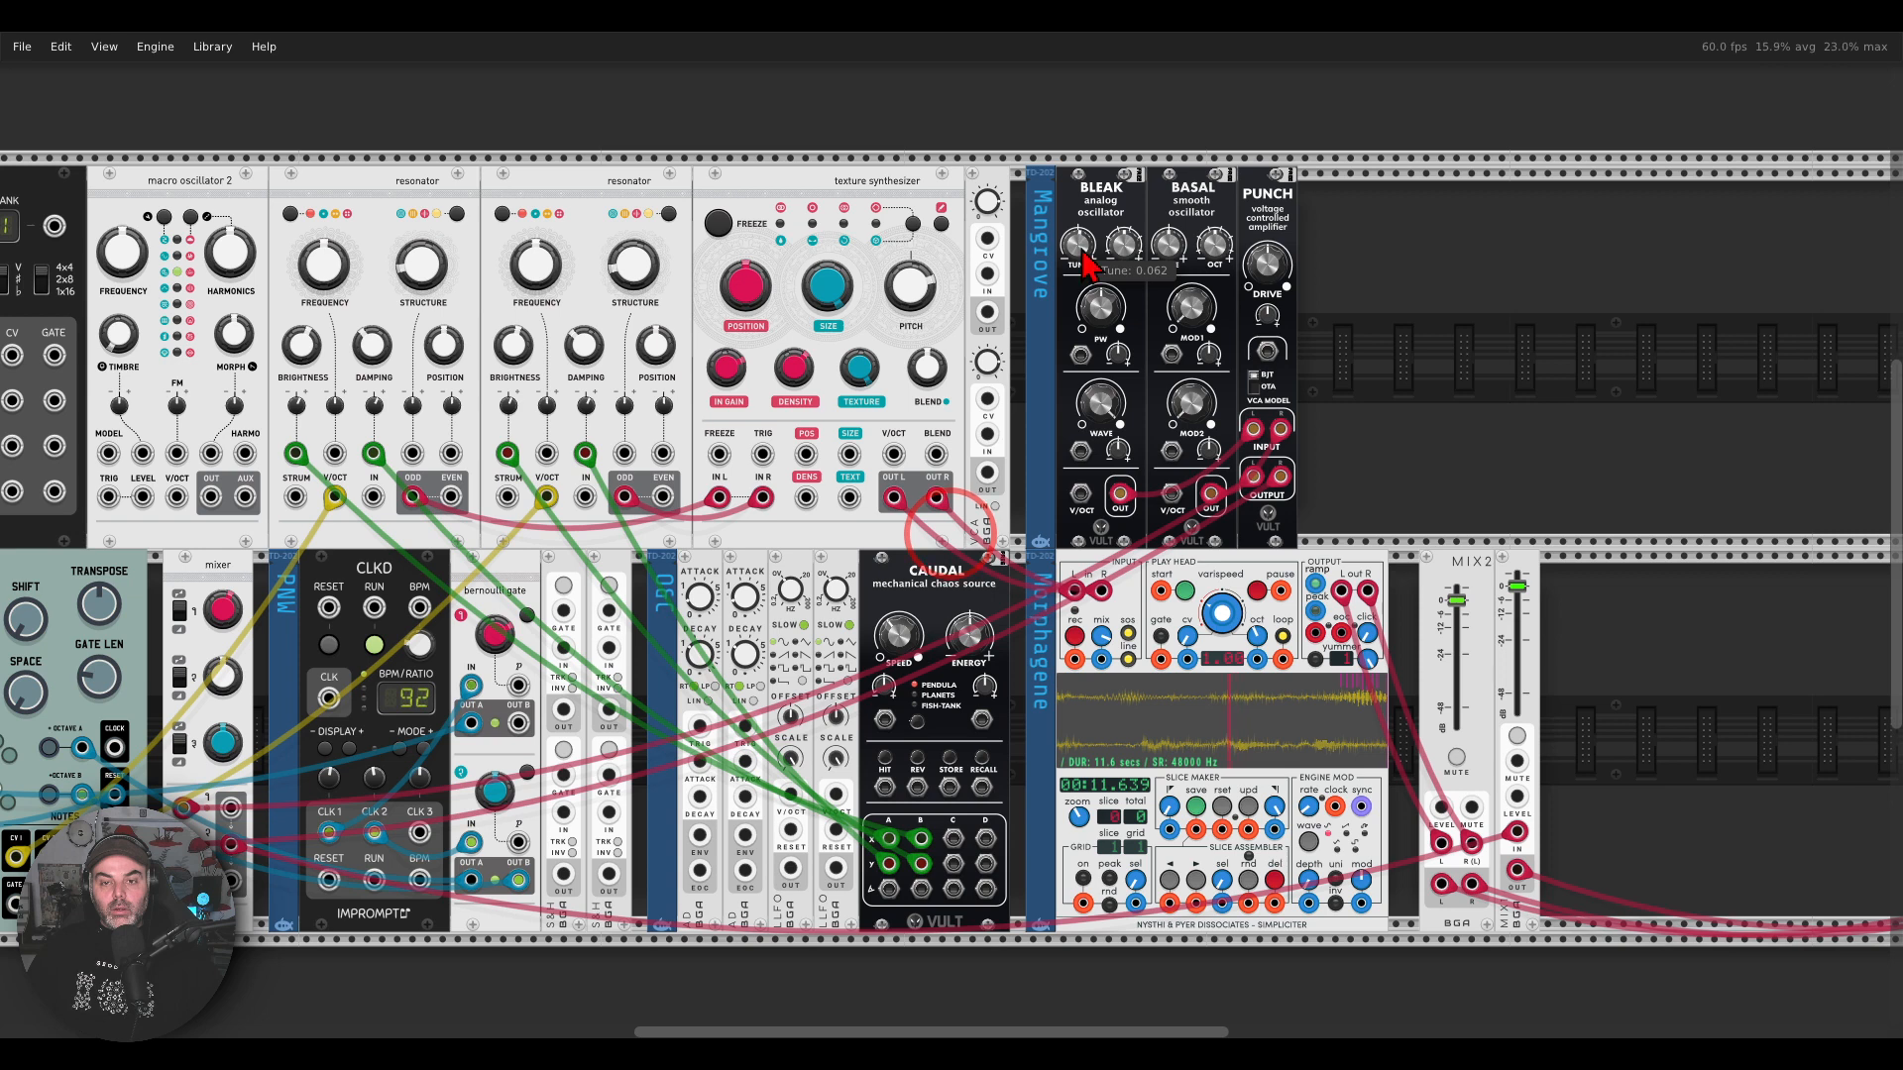
pyautogui.moveTo(1125, 250); pyautogui.dragTo(1125, 242)
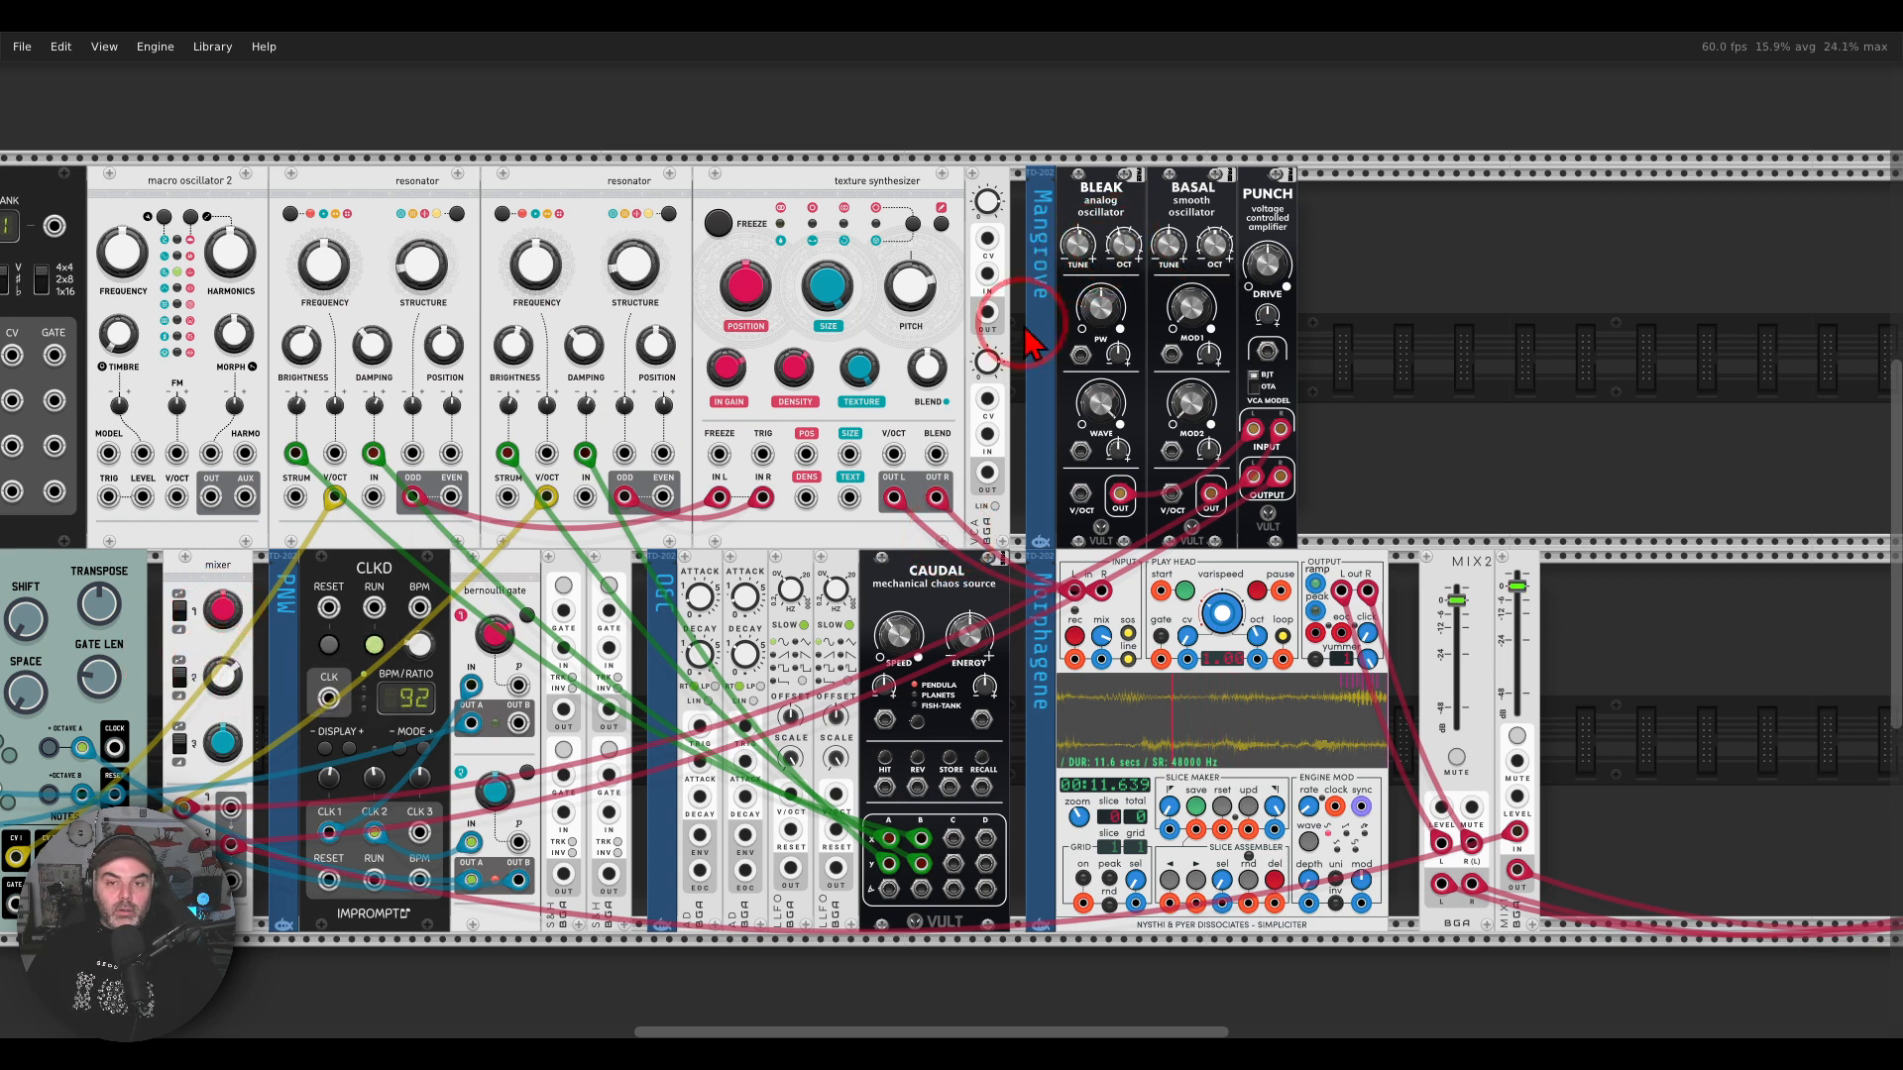
pyautogui.moveTo(1169, 244); pyautogui.dragTo(1168, 240)
# Step: Readjust the mixer's channel 1 and channel 2 gains for the retuned oscillators
pyautogui.moveTo(223, 617)
pyautogui.mouseDown()
pyautogui.moveTo(236, 669)
pyautogui.moveTo(224, 618)
pyautogui.mouseUp()
pyautogui.moveTo(224, 669); pyautogui.dragTo(224, 673)
pyautogui.moveTo(224, 611); pyautogui.dragTo(222, 674)
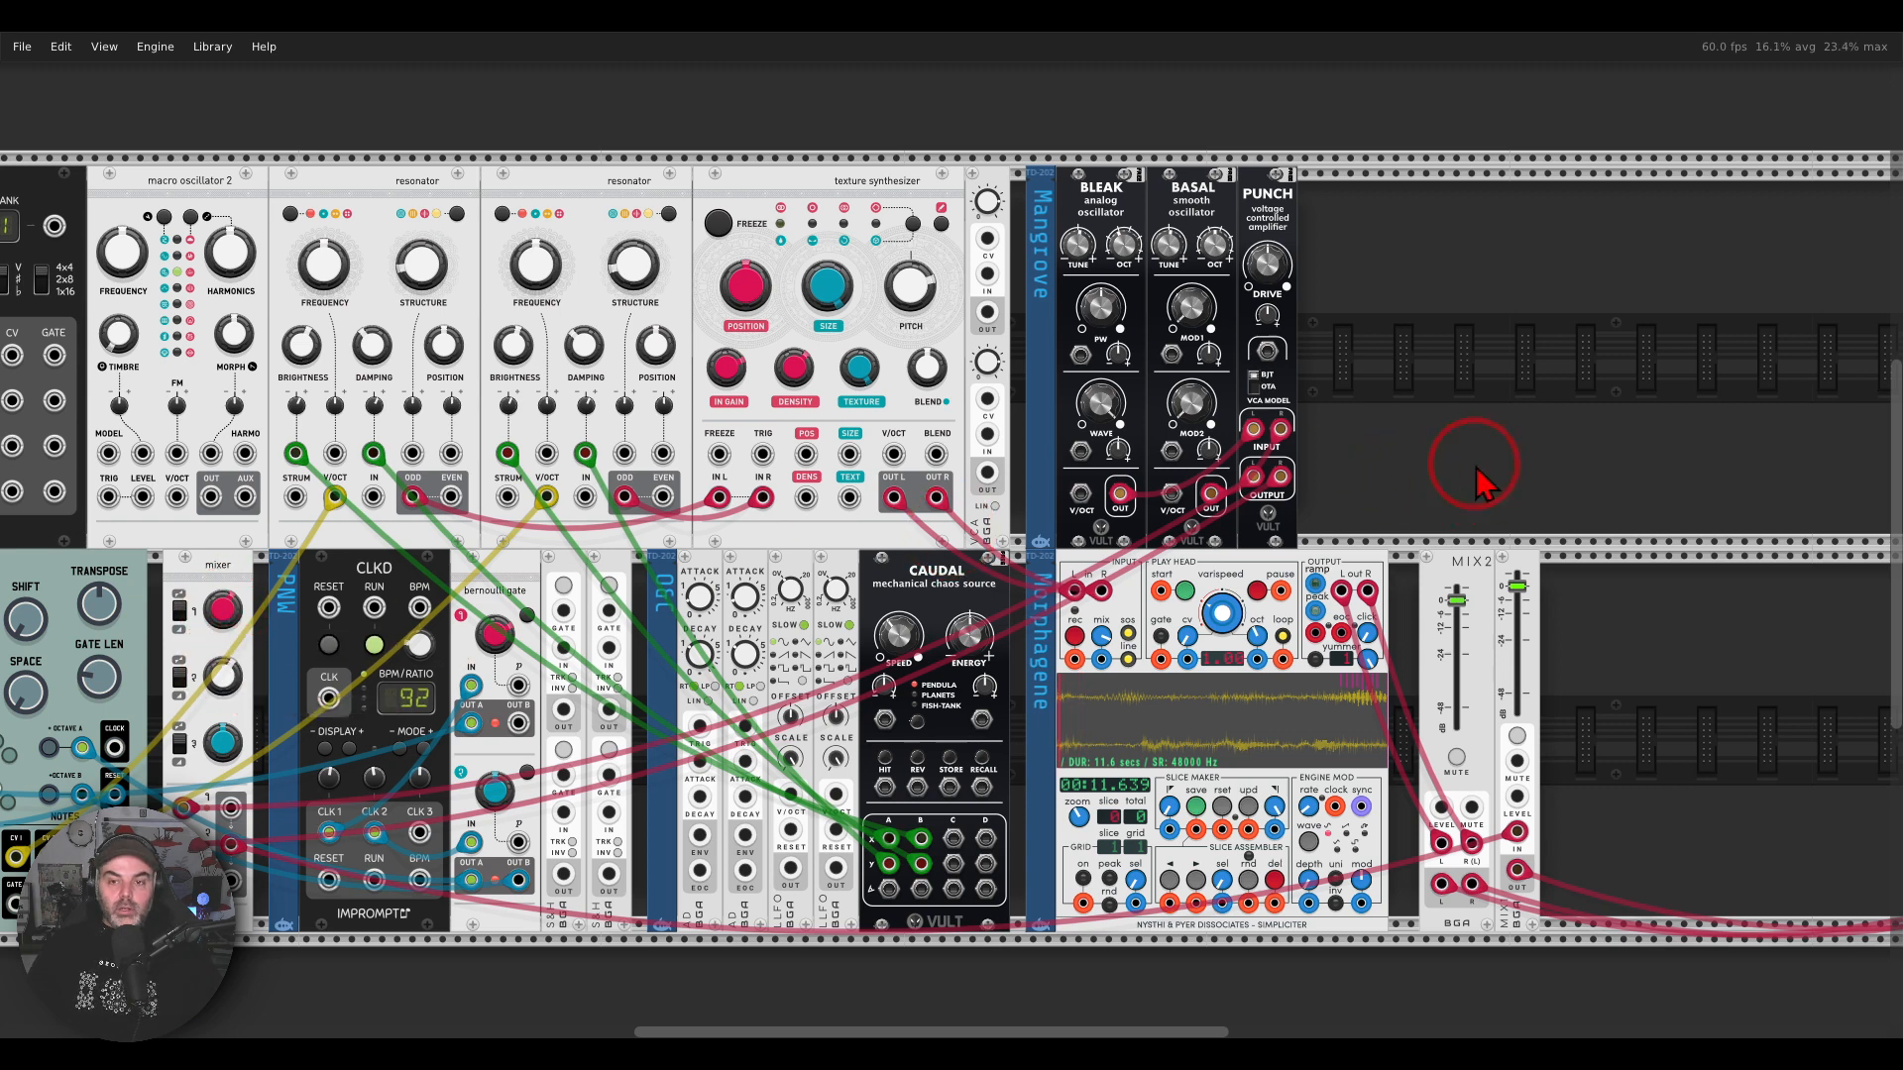
# Step: Set the Punch amplifier's Drive to about 0.299
pyautogui.hscroll(-3, 1570, 361)
pyautogui.scroll(-1, 1570, 361)
pyautogui.hscroll(-2, 1576, 375)
pyautogui.moveTo(1432, 206); pyautogui.dragTo(1432, 202)
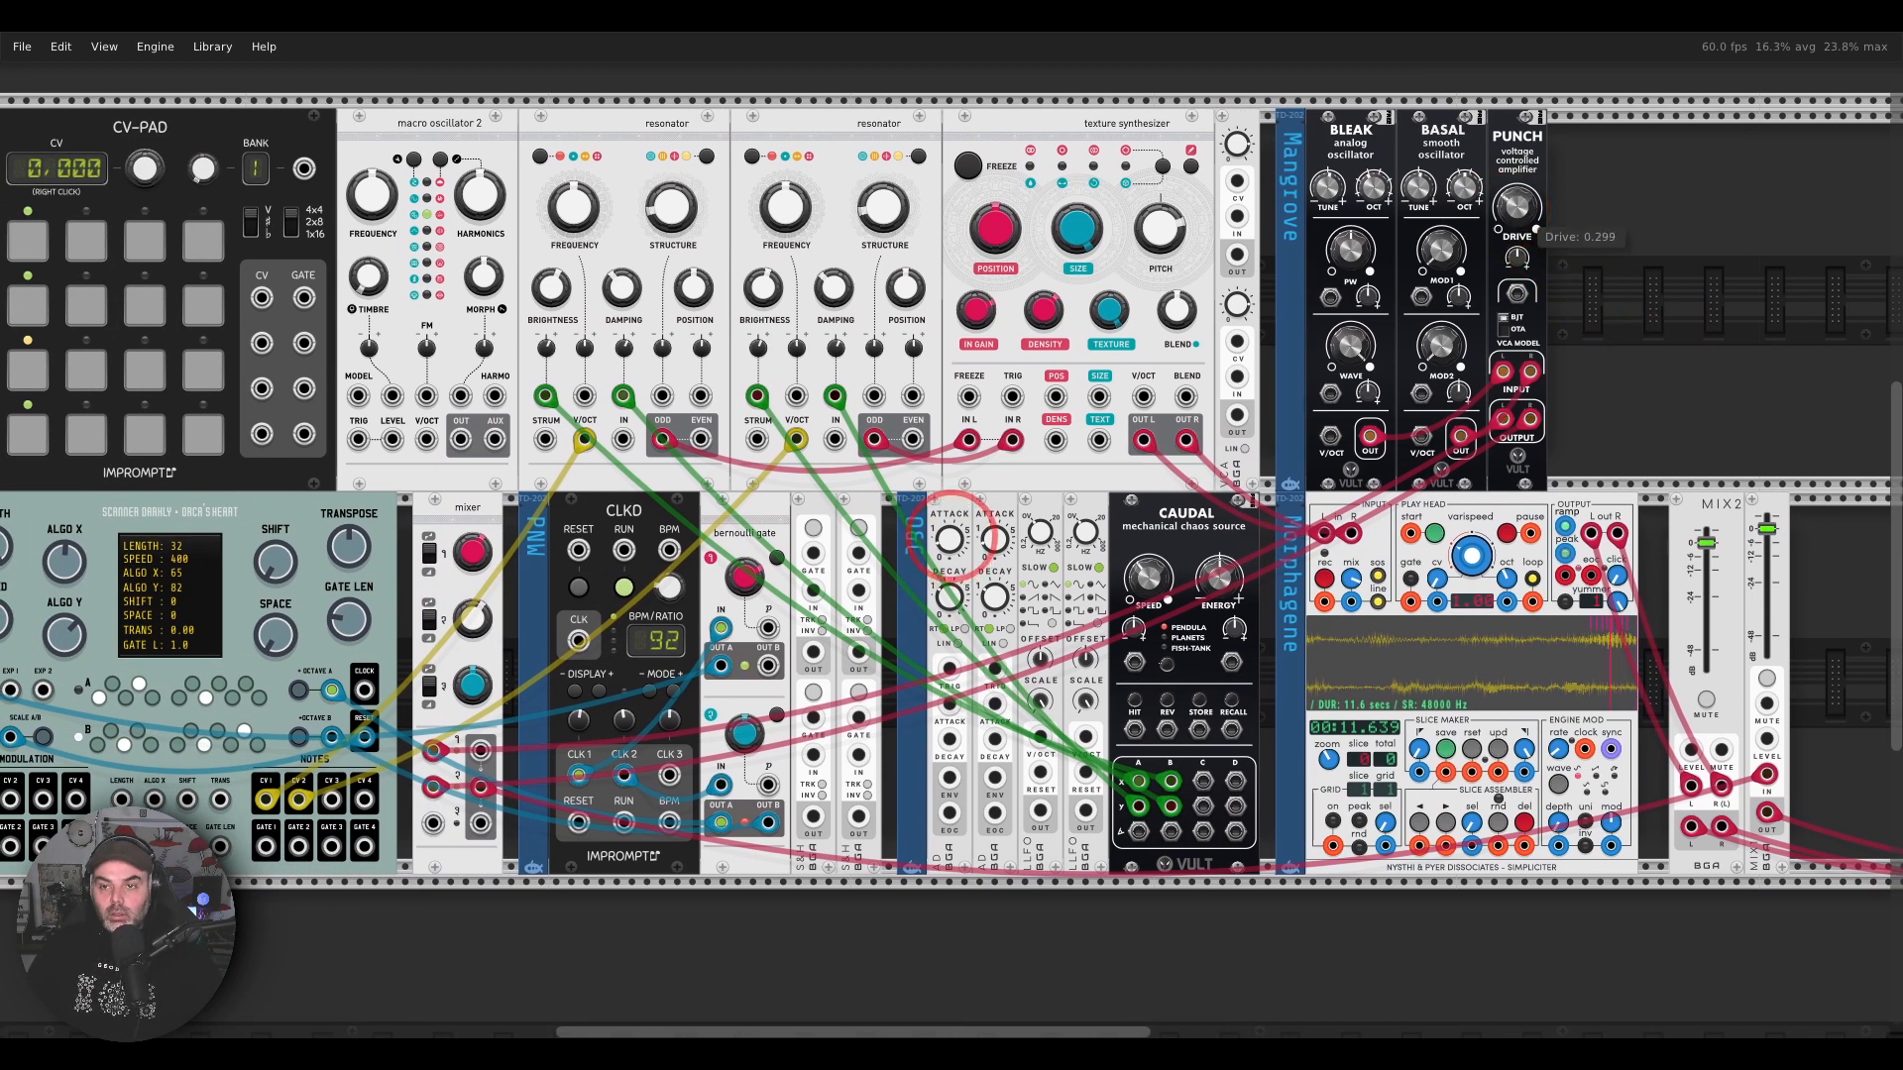
pyautogui.hscroll(-2, 1615, 276)
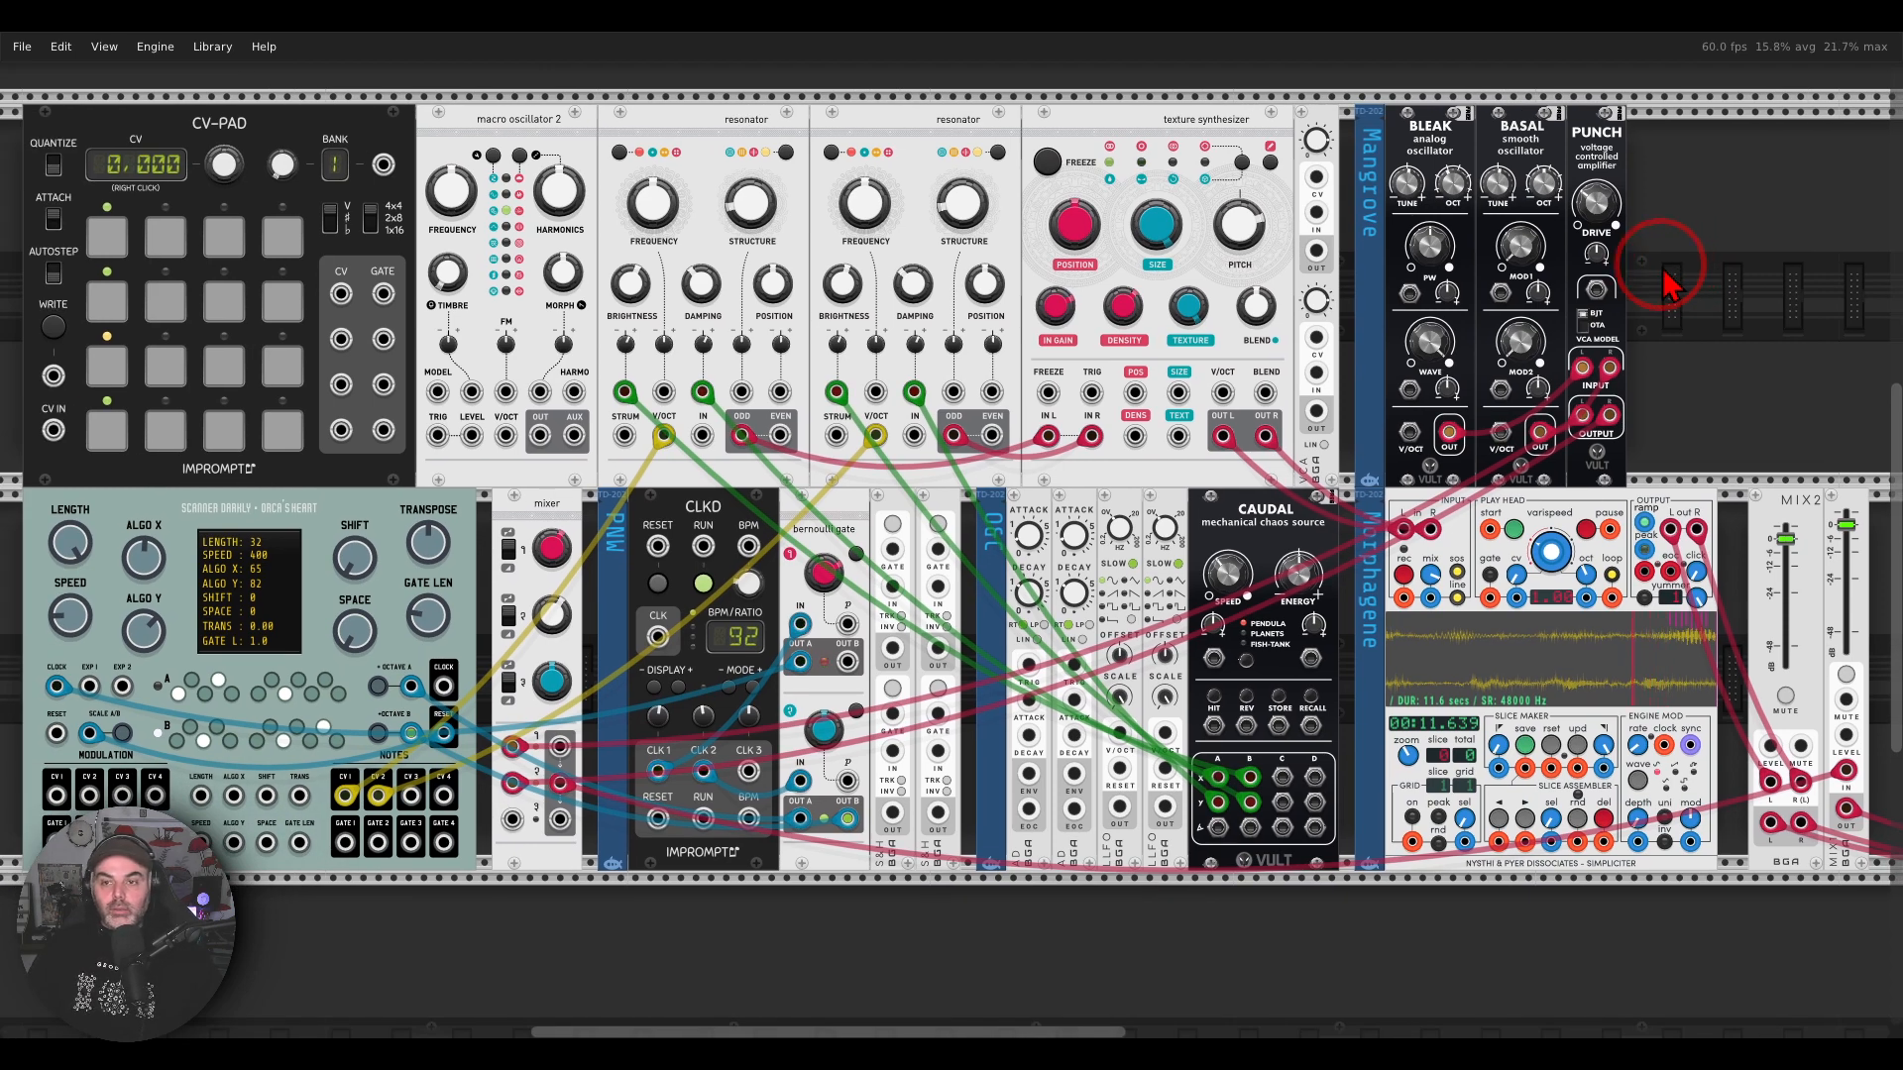
pyautogui.moveTo(1430, 340); pyautogui.dragTo(1520, 234)
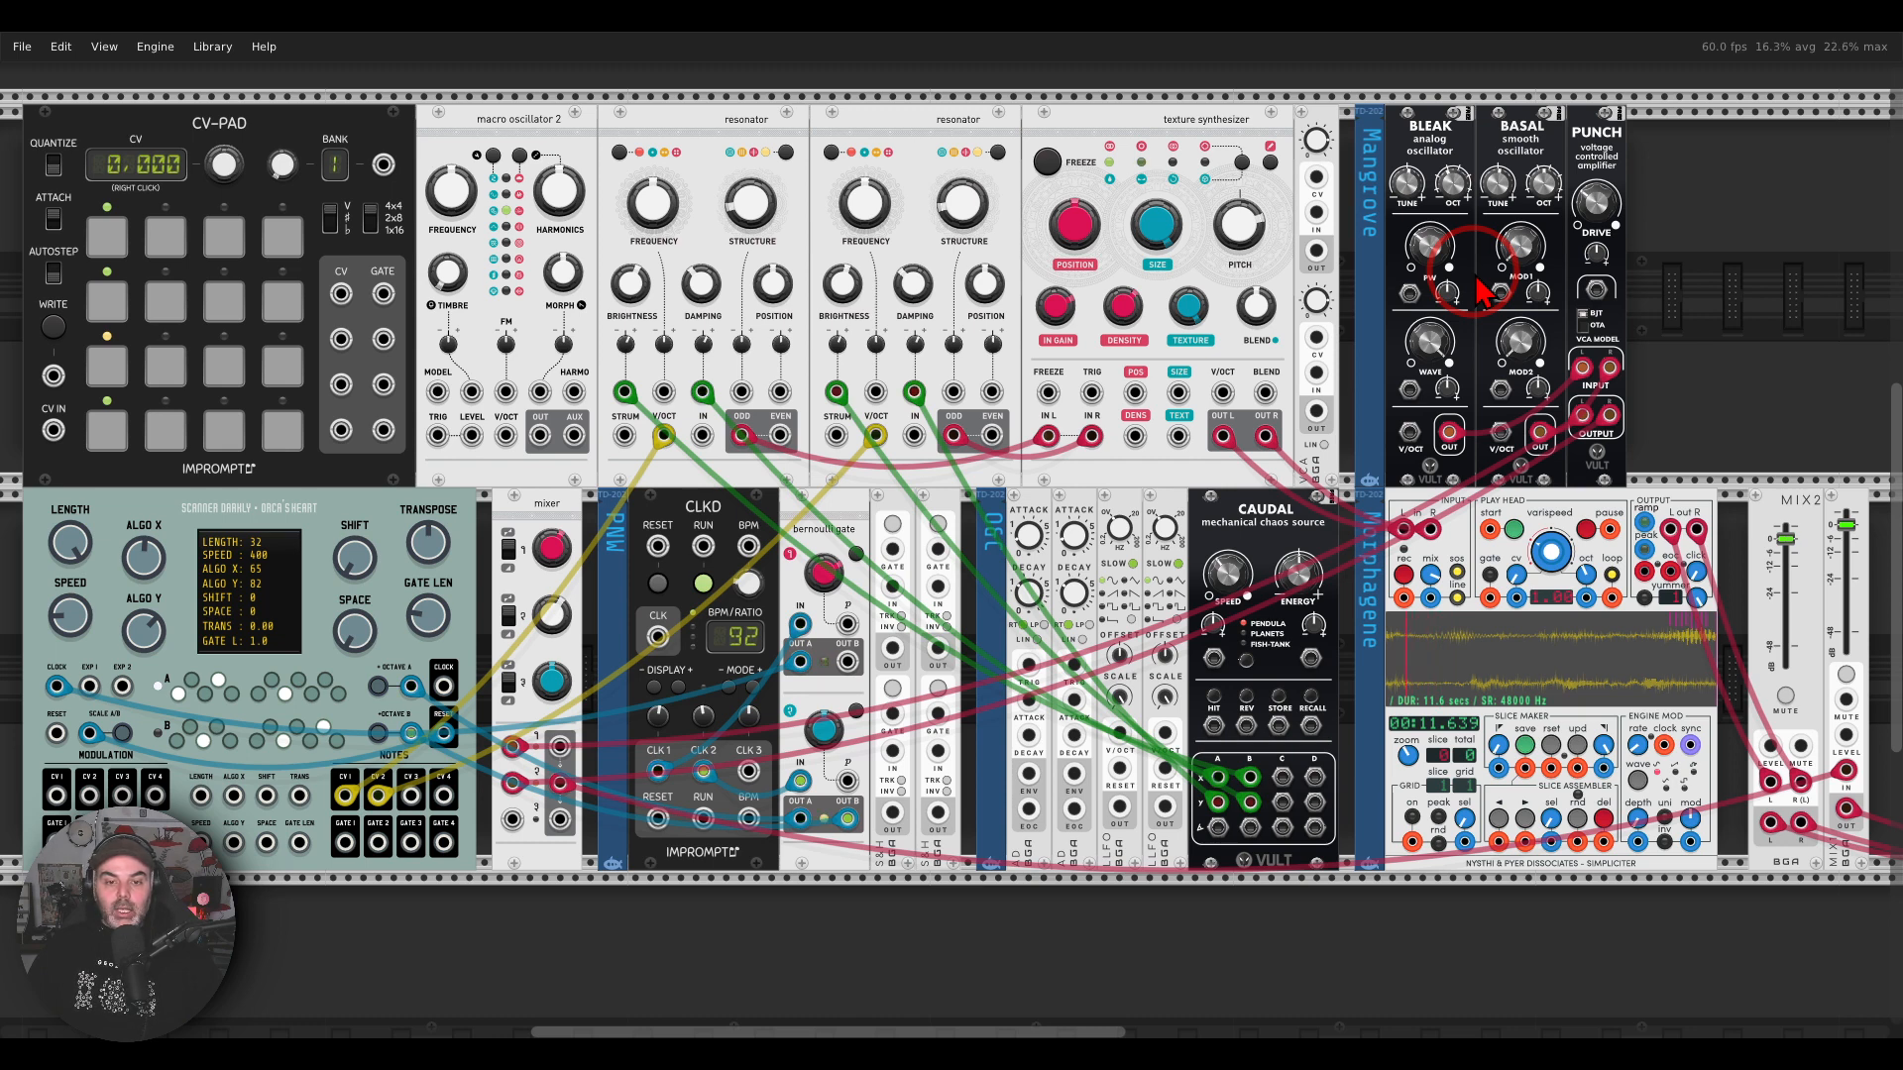
# Step: Clock the S&H's first trigger from Orca's Heart, and patch its output 1 to Bleak's Wave input and output 2 to Basal's Mod 1 input
pyautogui.rightClick(893, 551)
pyautogui.moveTo(916, 677); pyautogui.dragTo(444, 686)
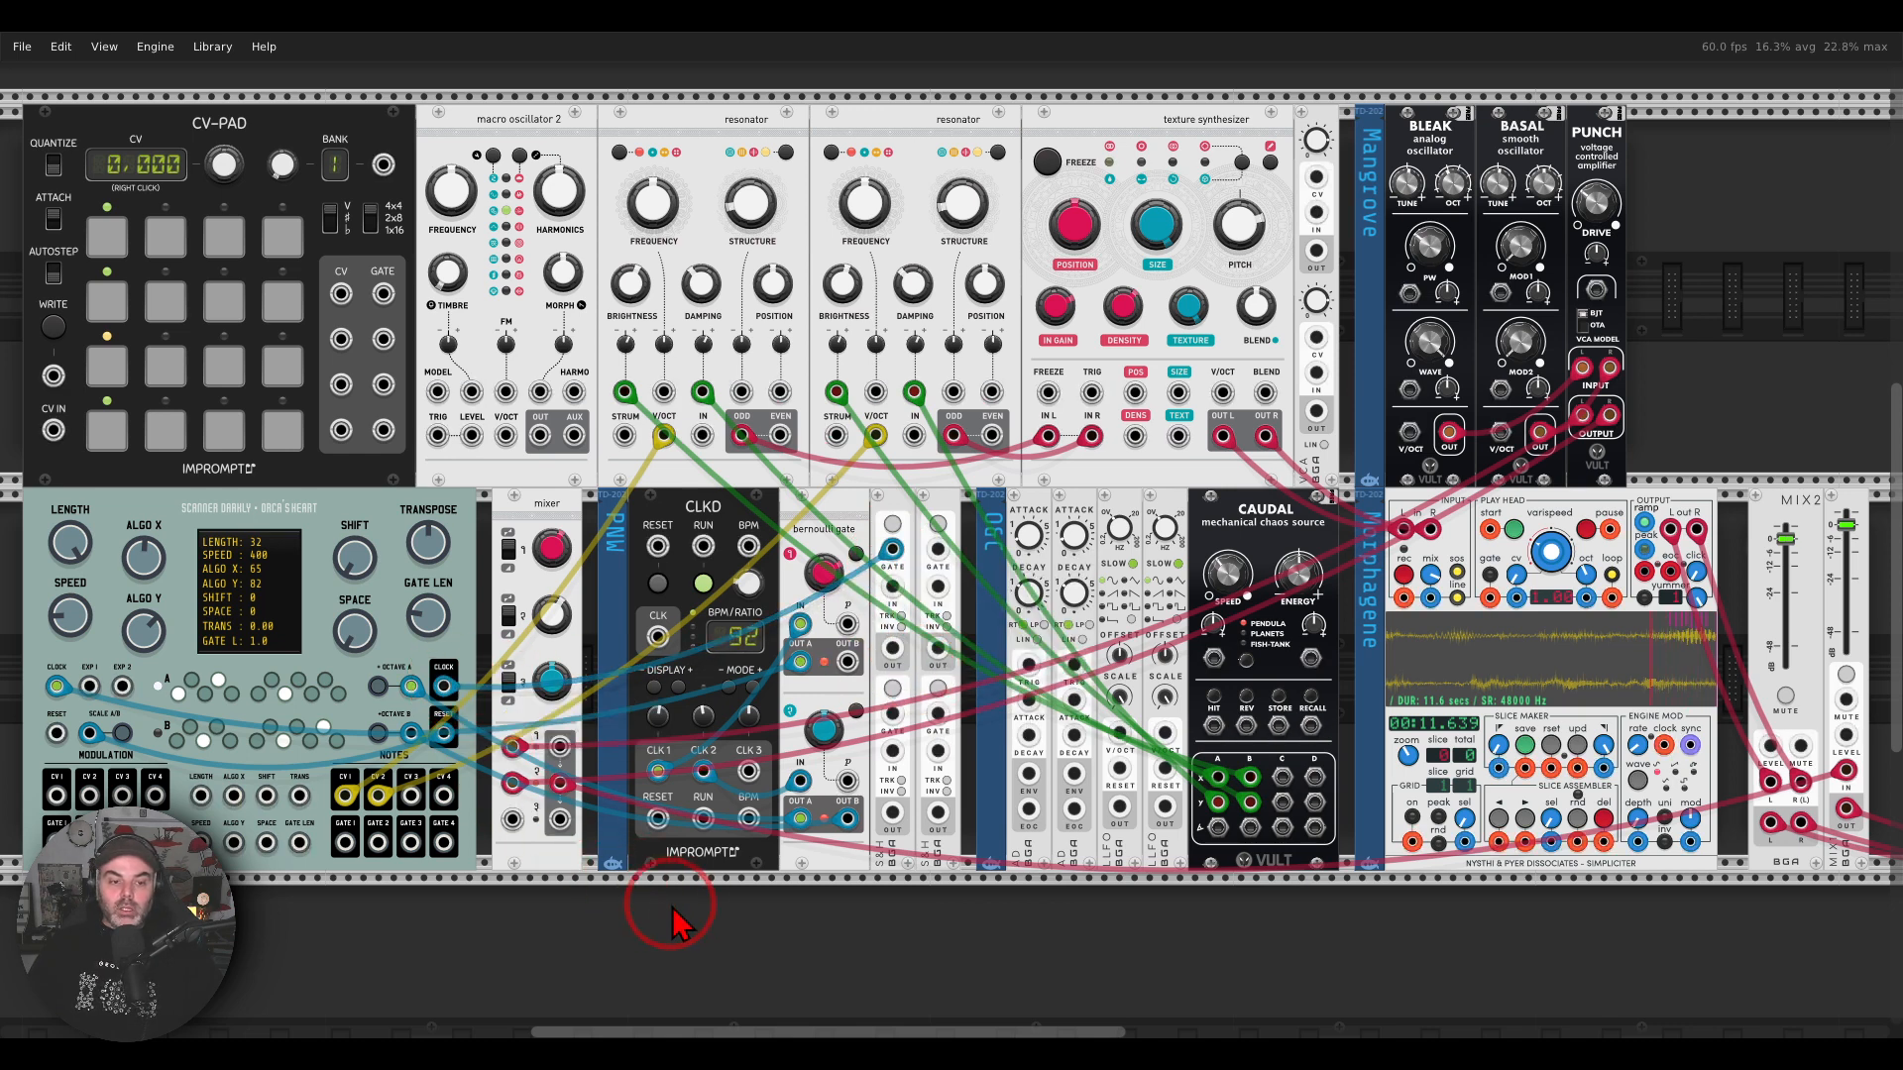
pyautogui.rightClick(893, 649)
pyautogui.moveTo(947, 730); pyautogui.dragTo(1417, 392)
pyautogui.rightClick(893, 815)
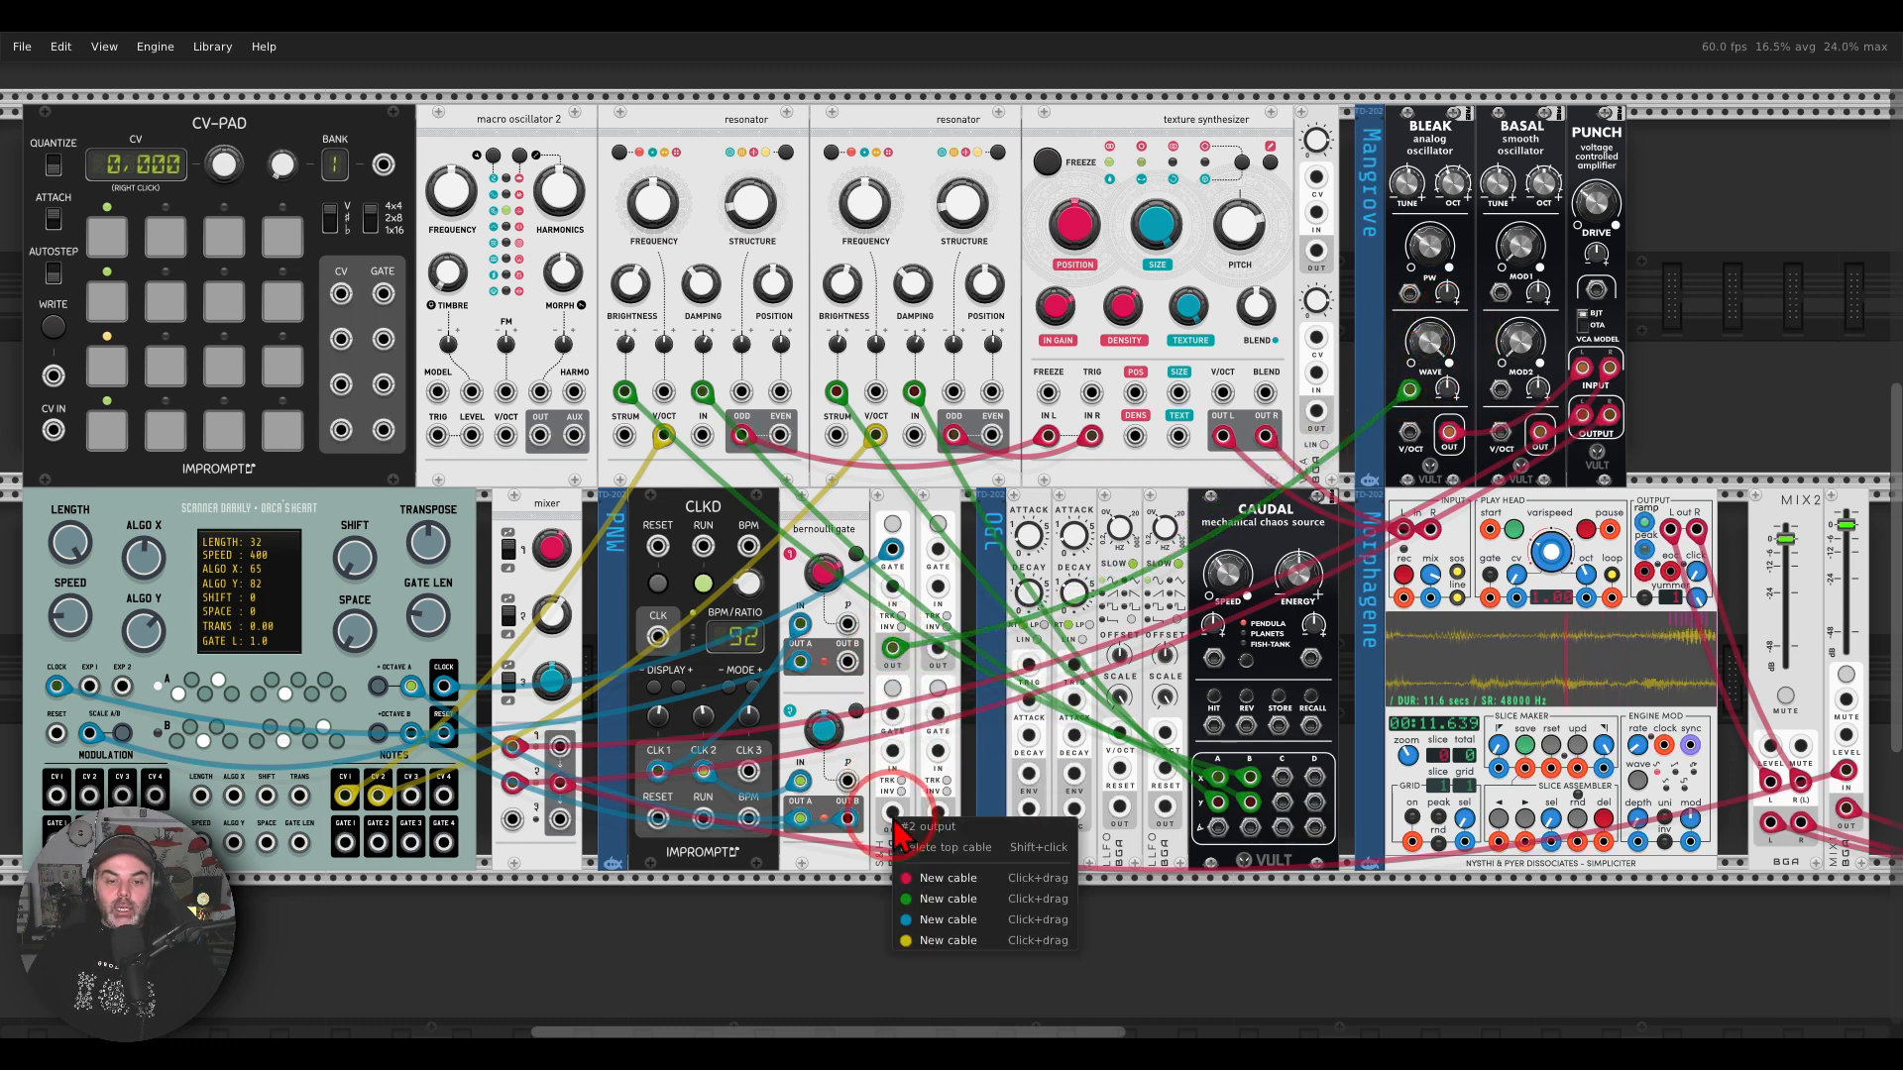
pyautogui.moveTo(932, 904); pyautogui.dragTo(1501, 293)
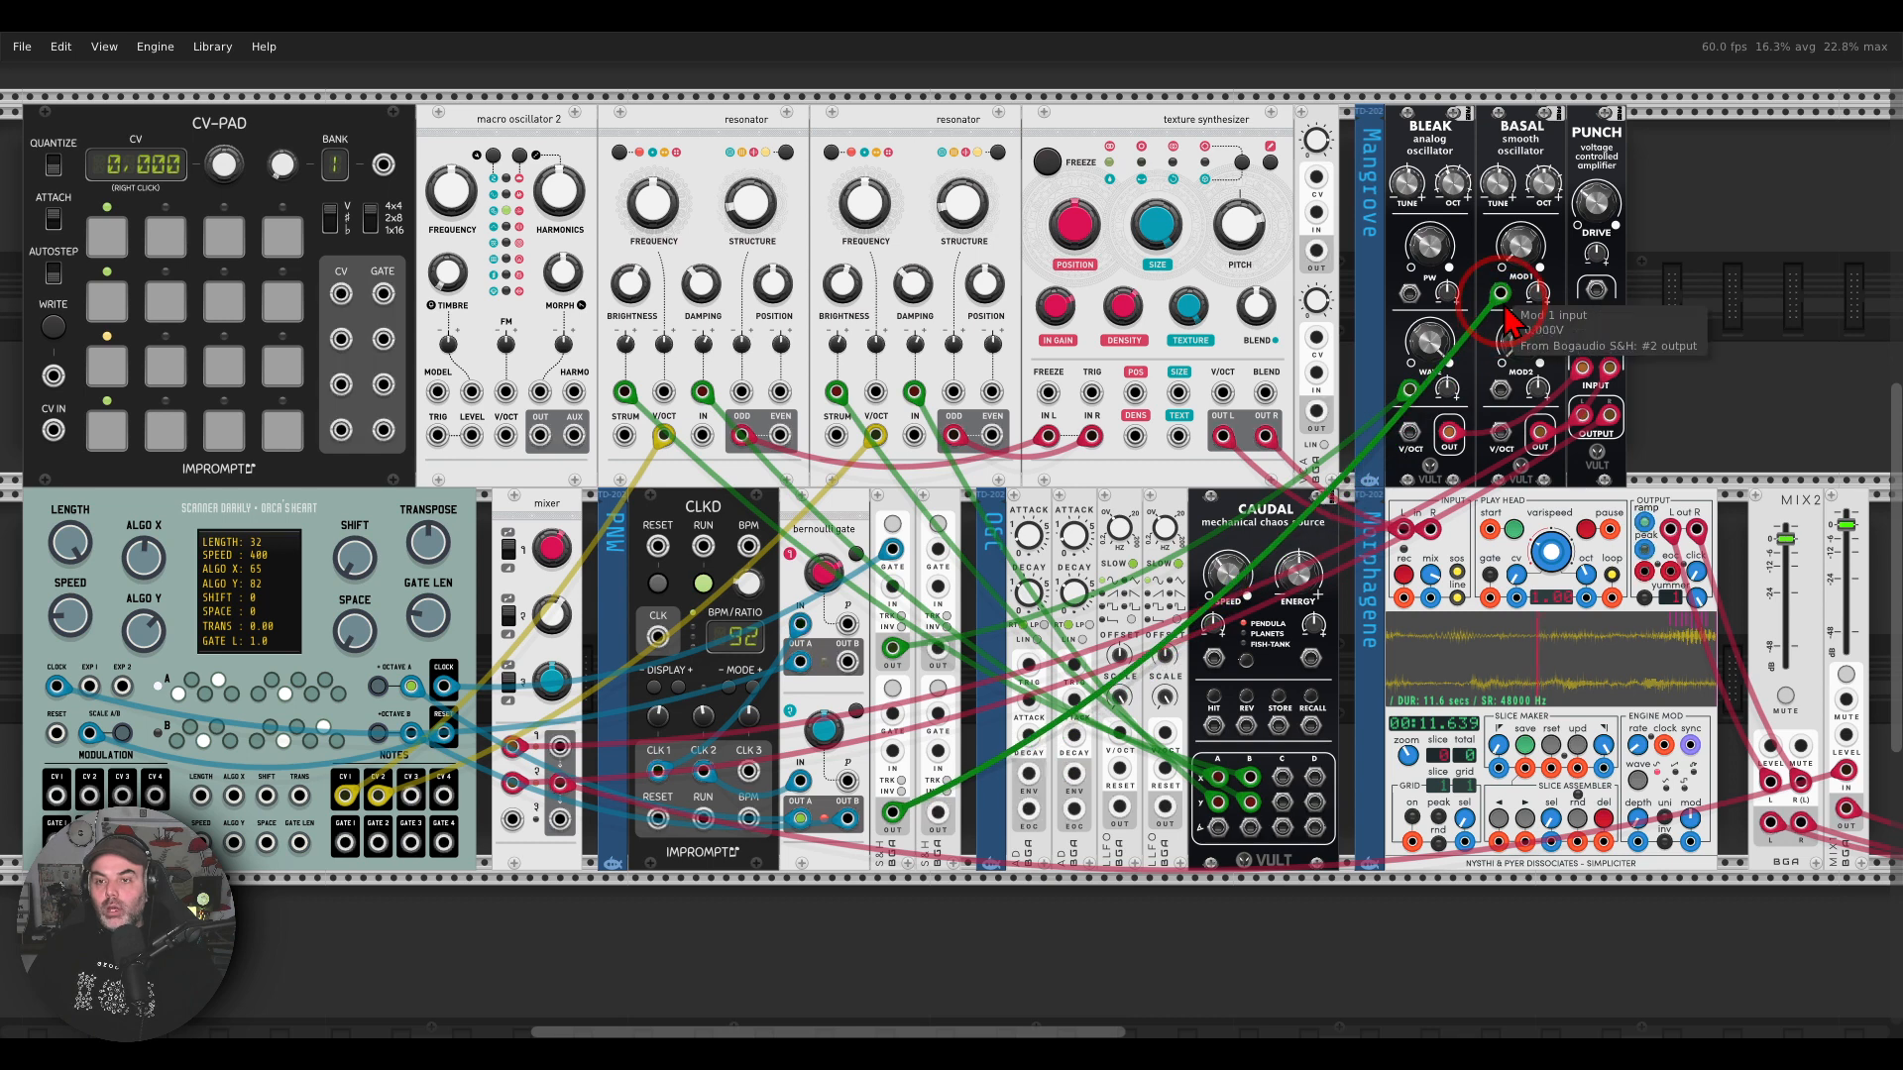
# Step: Set the S&H module's glide smoothing to about 2520 ms
pyautogui.rightClick(883, 502)
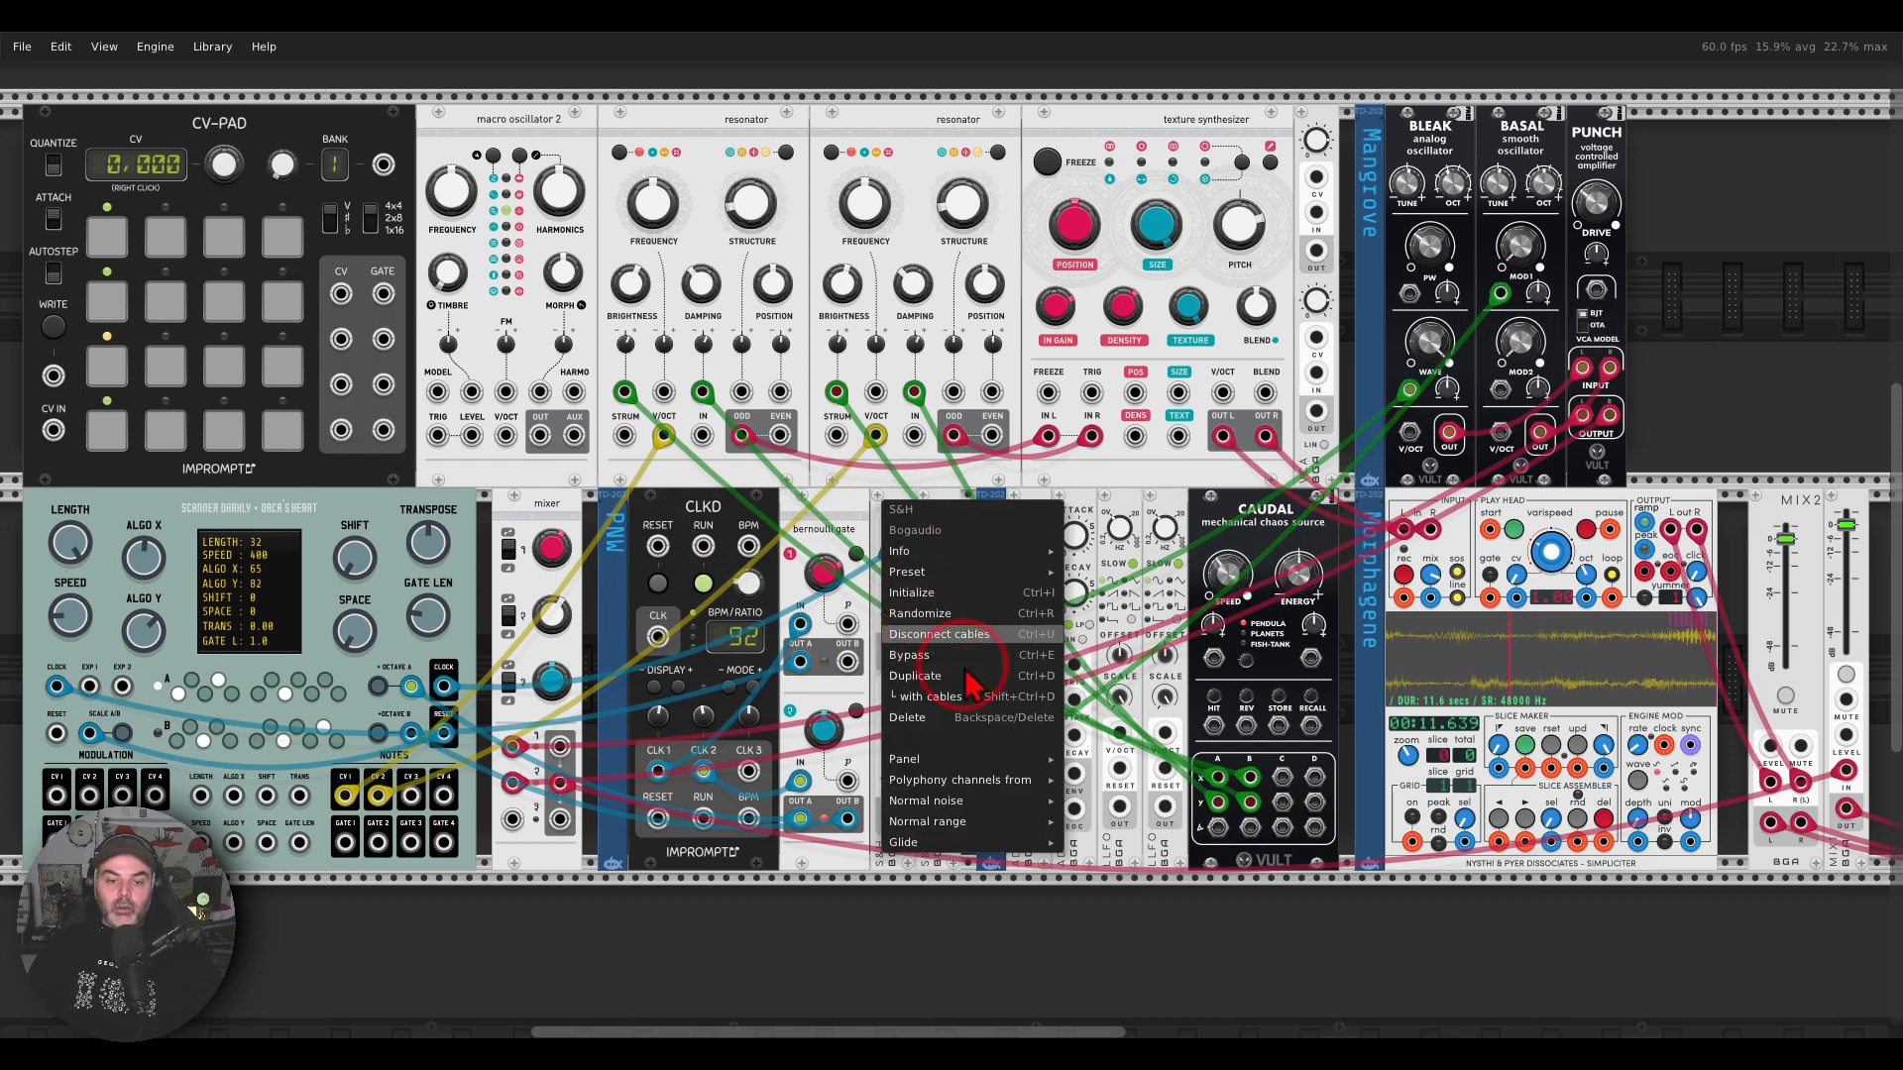
pyautogui.moveTo(996, 825)
pyautogui.moveTo(1106, 843); pyautogui.dragTo(1146, 844)
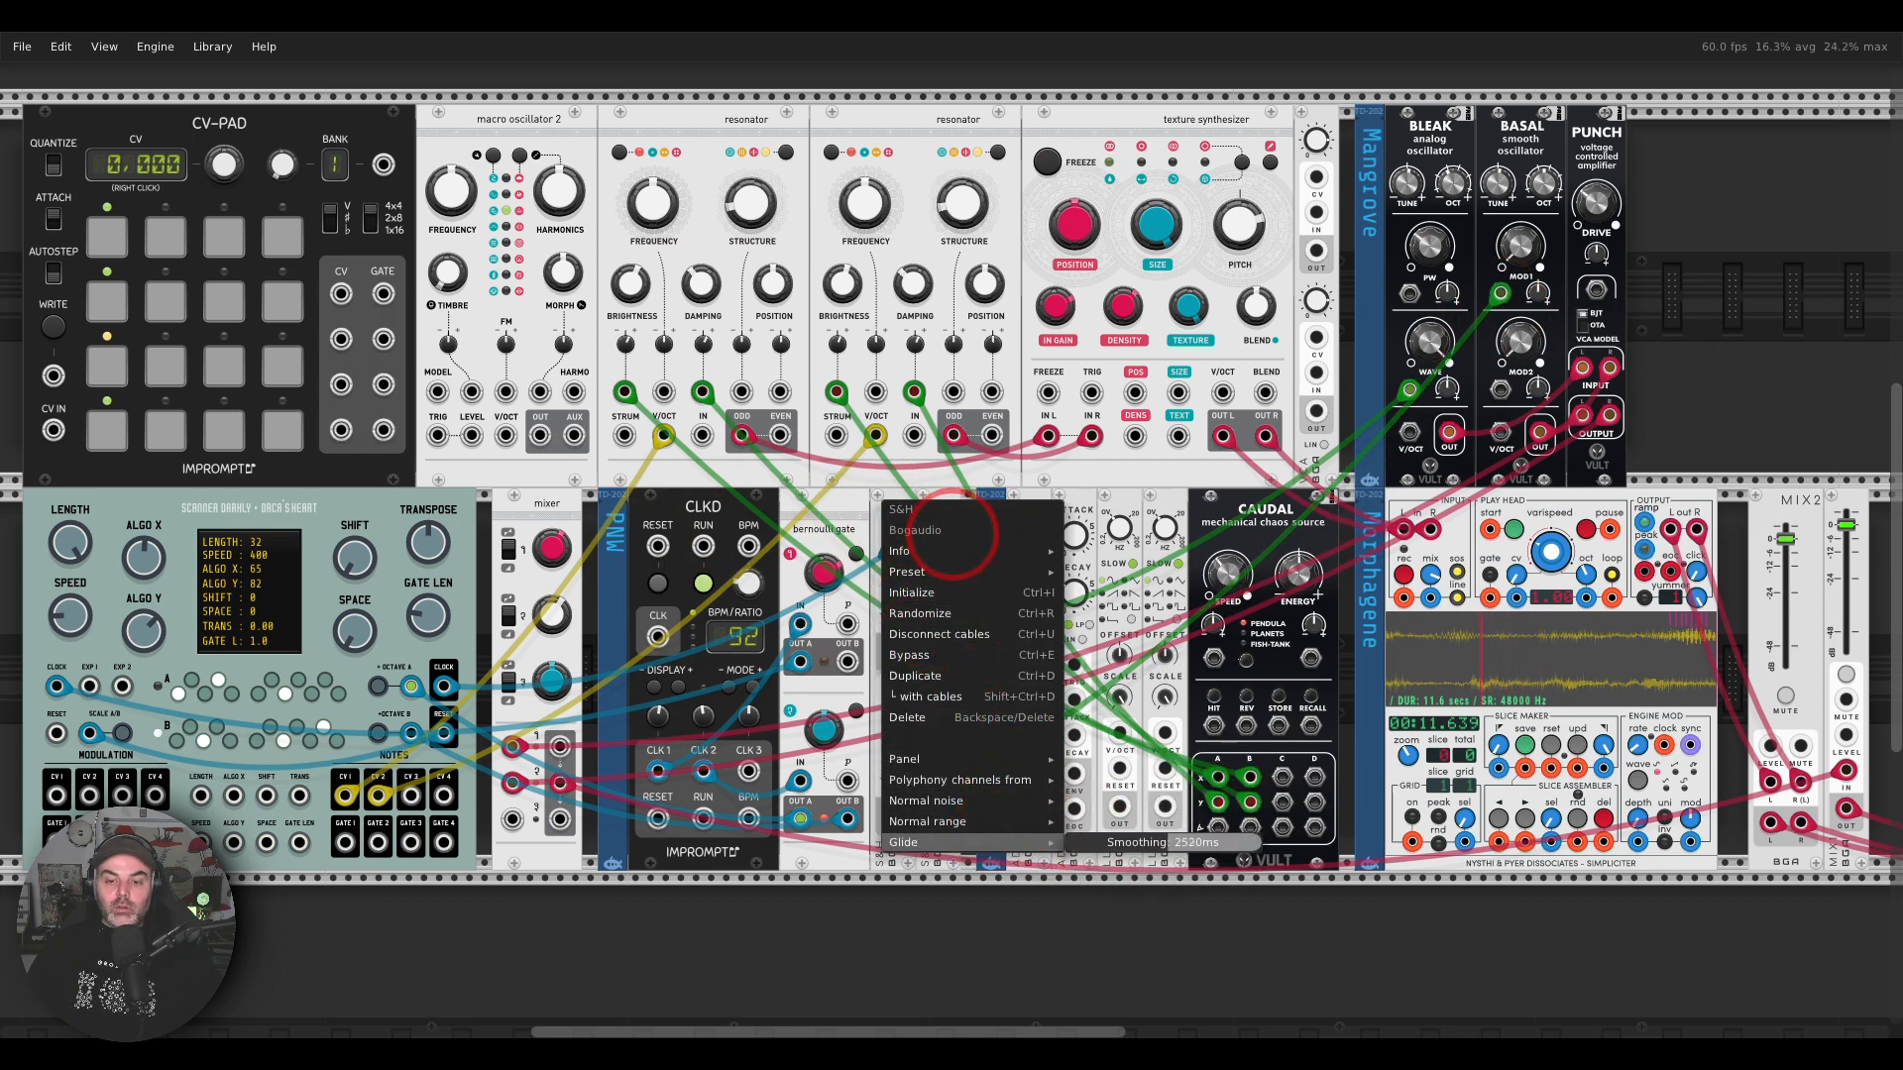
pyautogui.click(1697, 363)
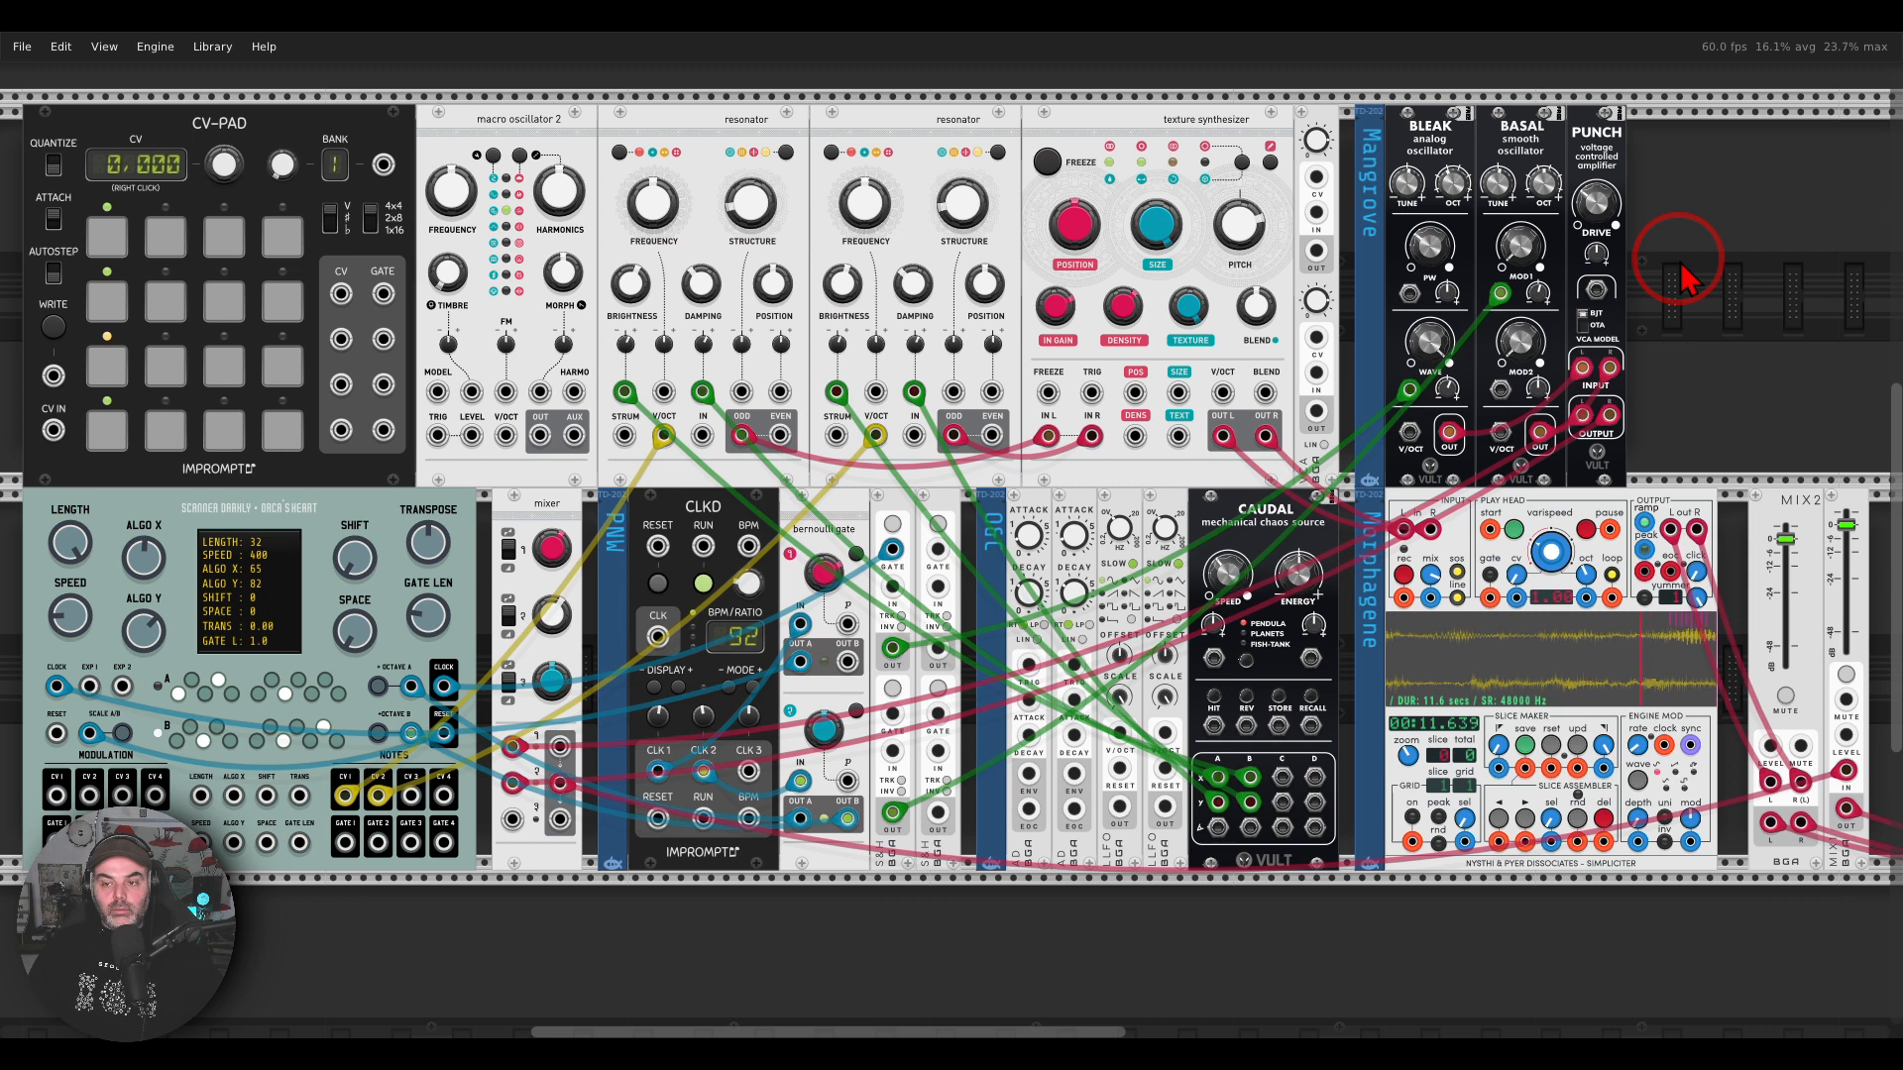
# Step: Switch the CV-PAD's display mode from volts to note names
pyautogui.moveTo(694, 132); pyautogui.dragTo(859, 146)
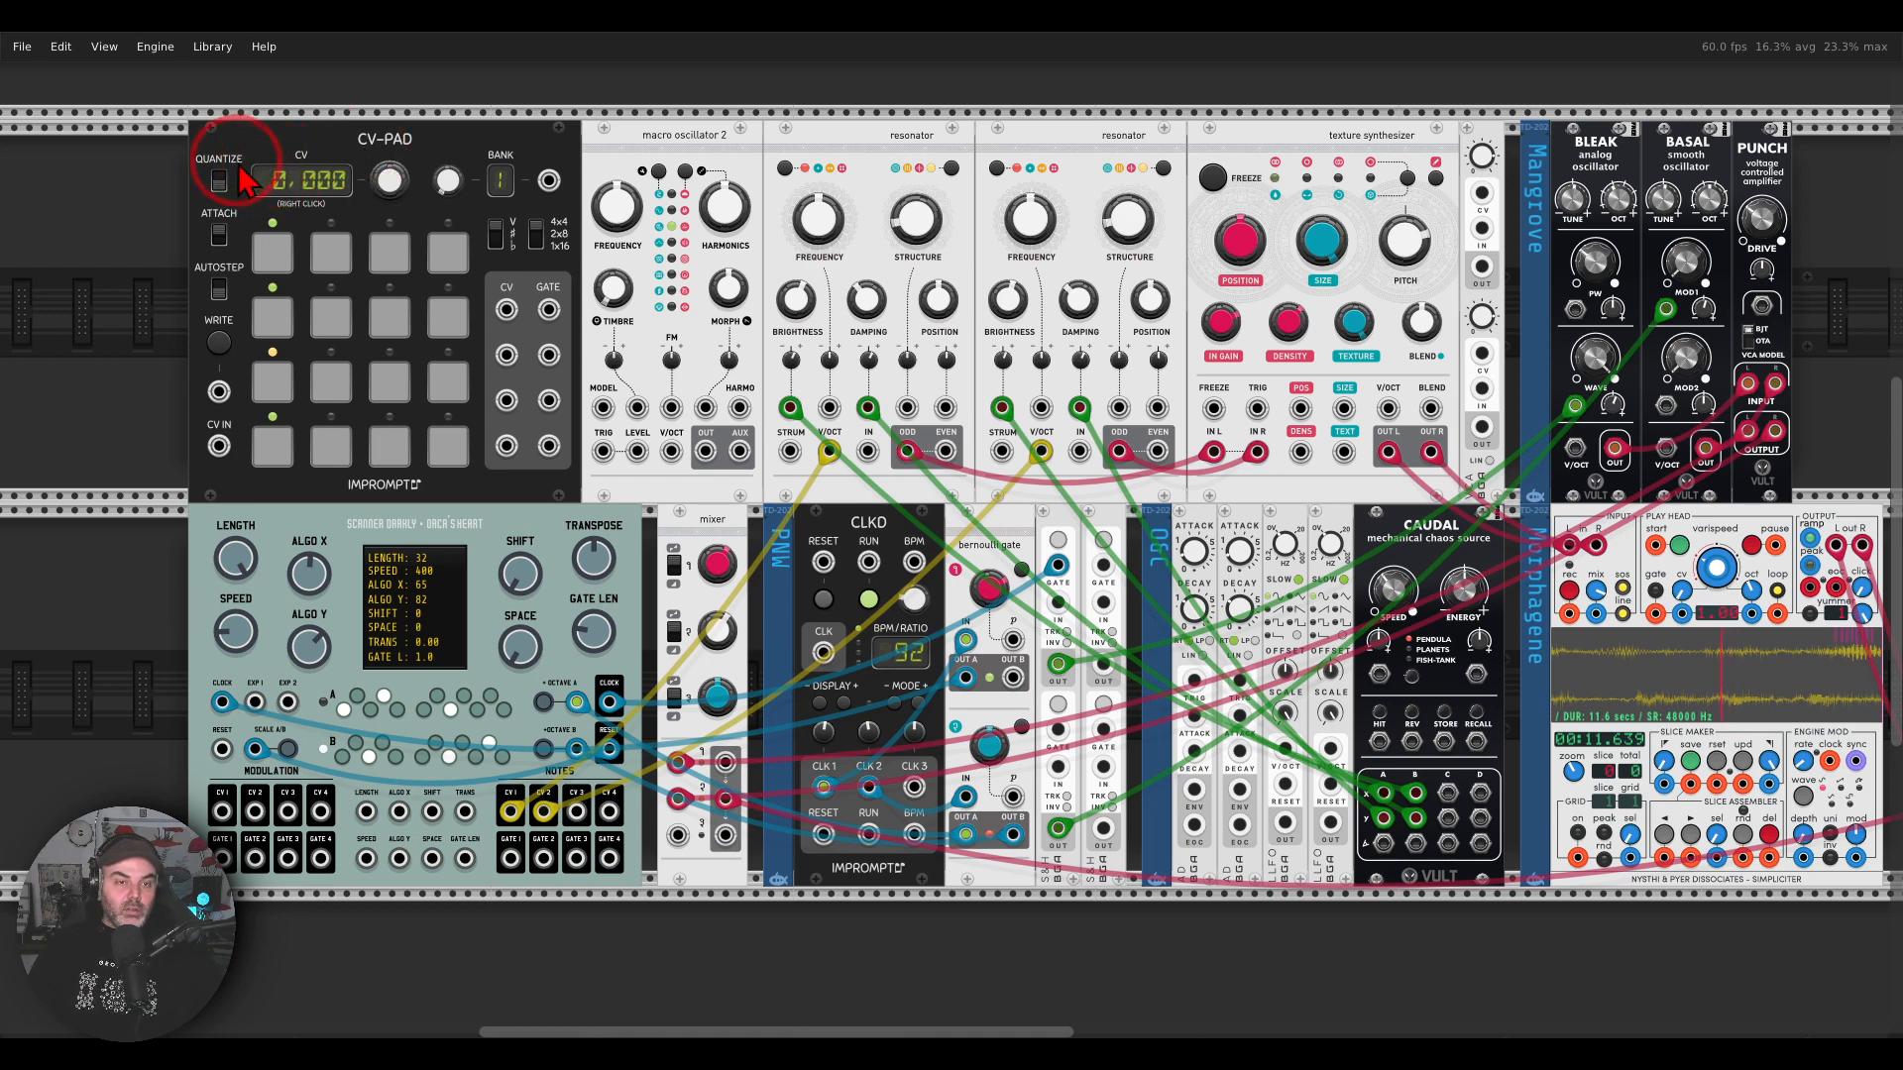
pyautogui.scroll(3, 240, 165)
pyautogui.moveTo(318, 138); pyautogui.dragTo(549, 191)
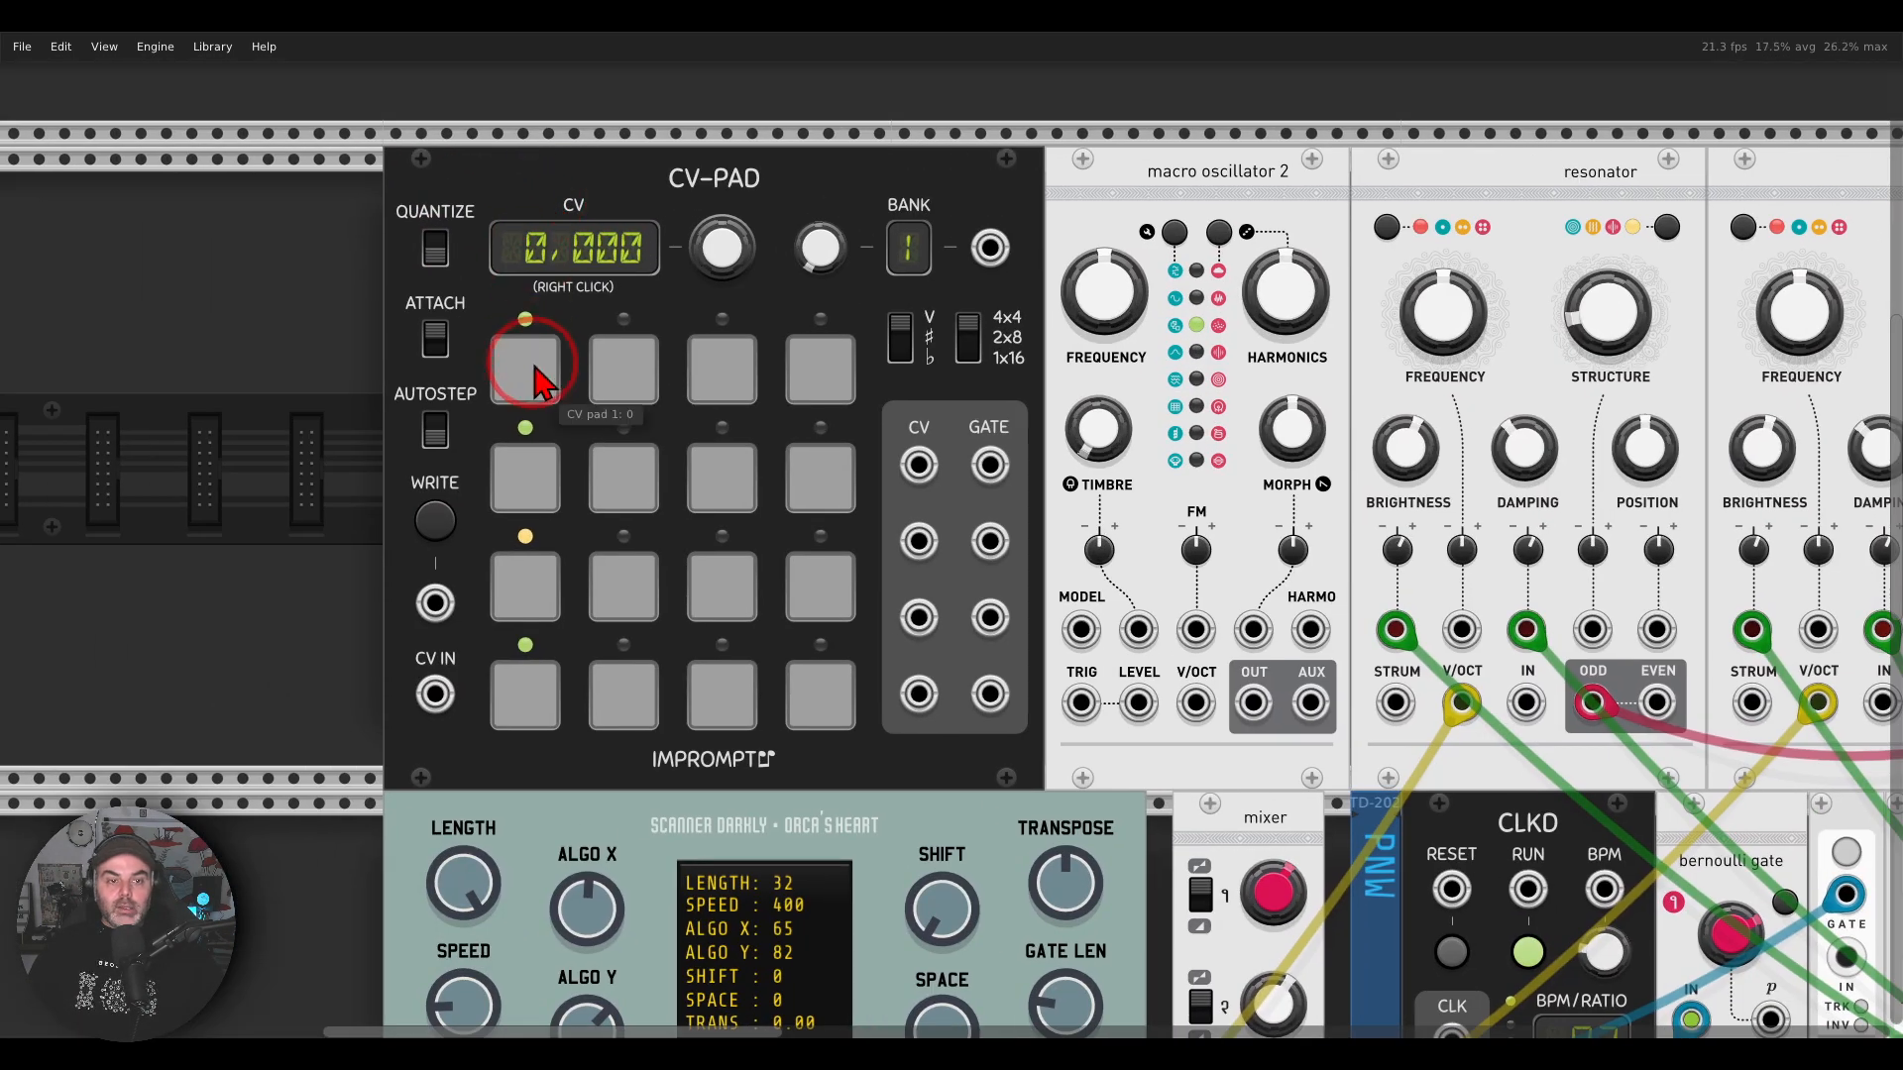
pyautogui.click(530, 385)
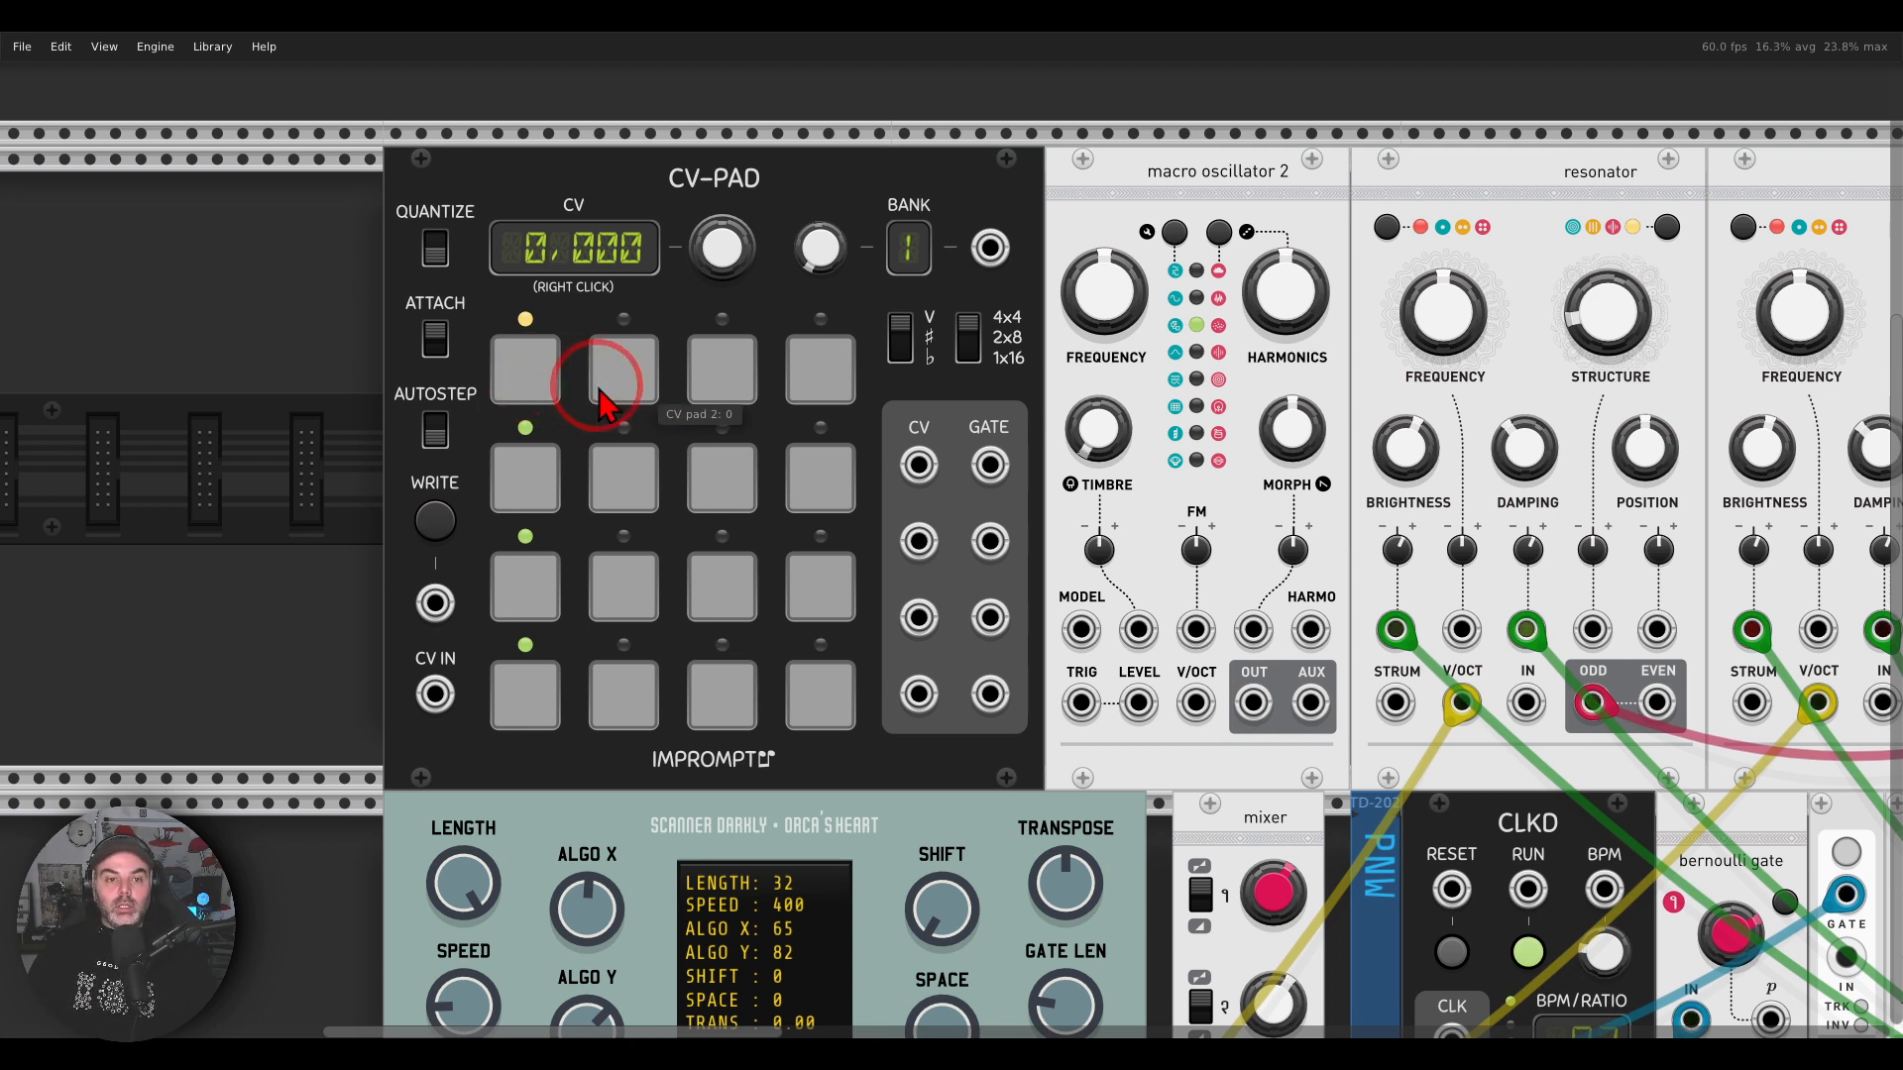
pyautogui.click(623, 372)
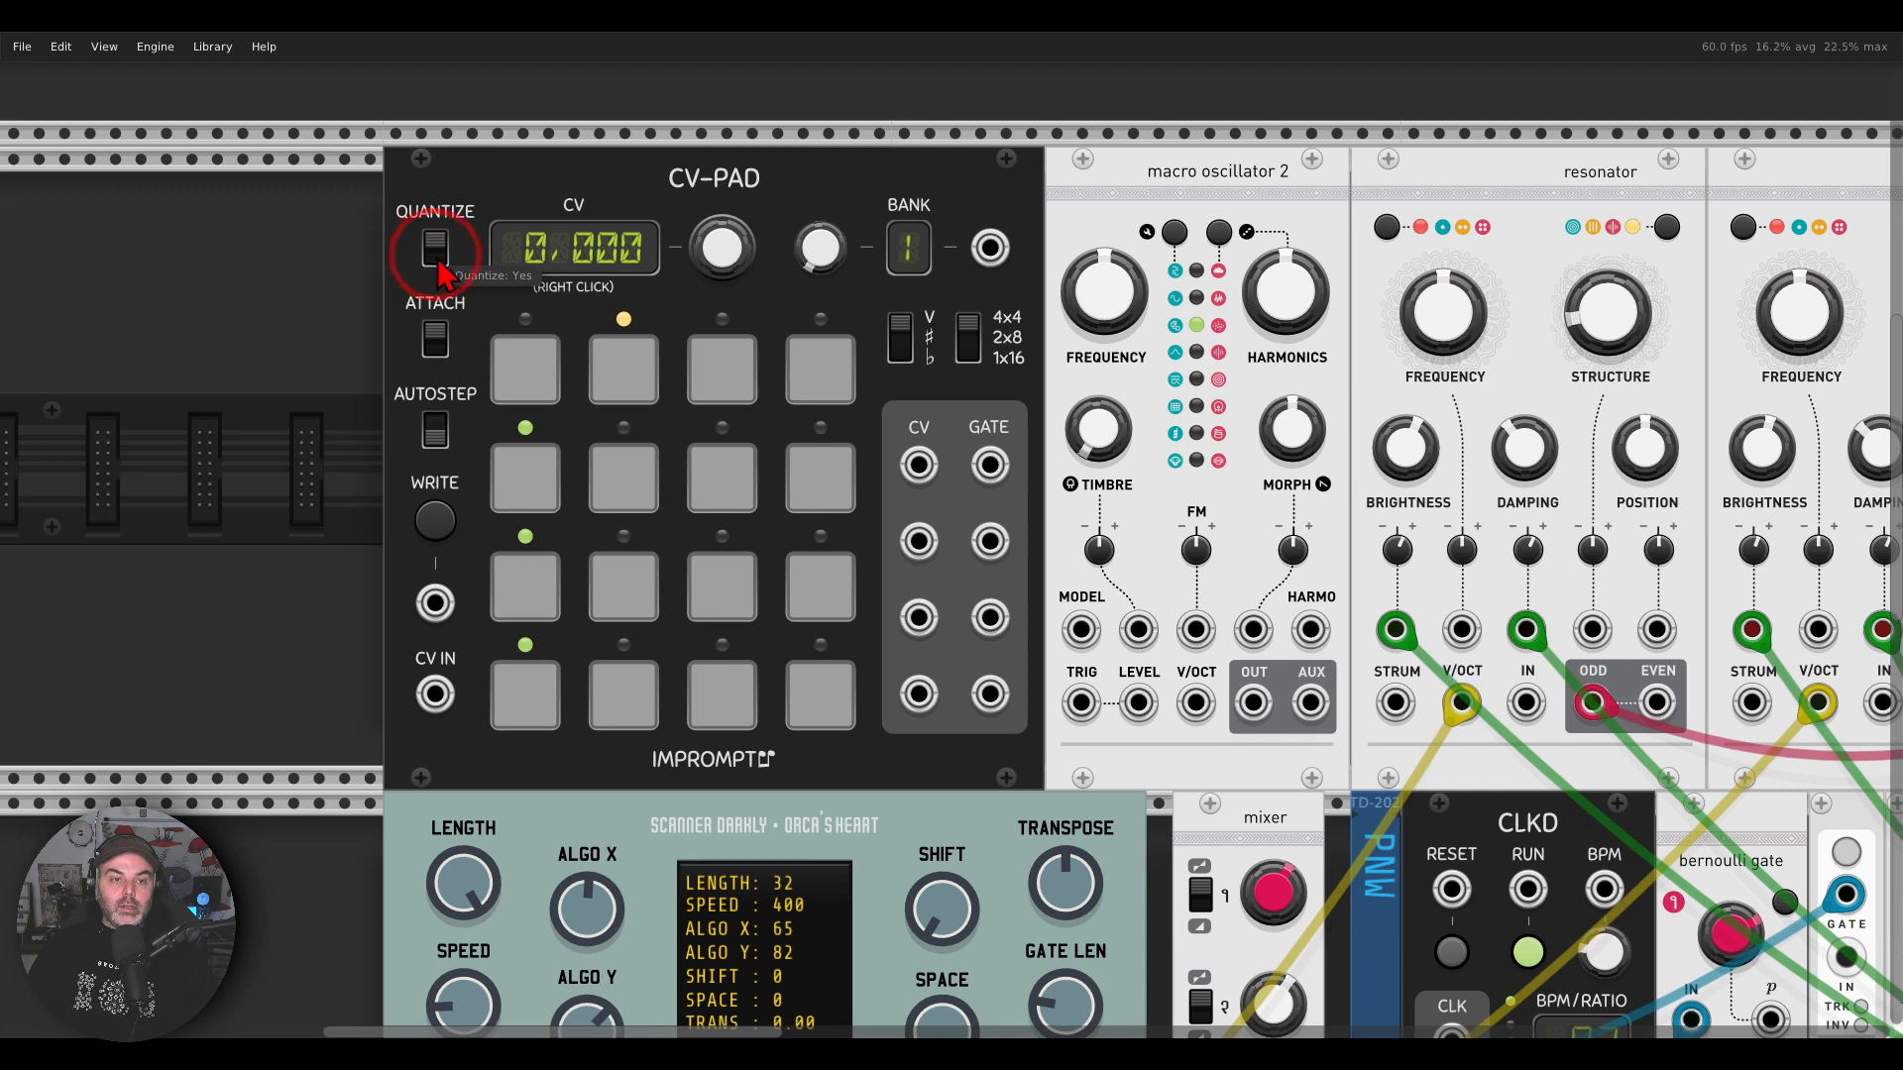
pyautogui.click(902, 342)
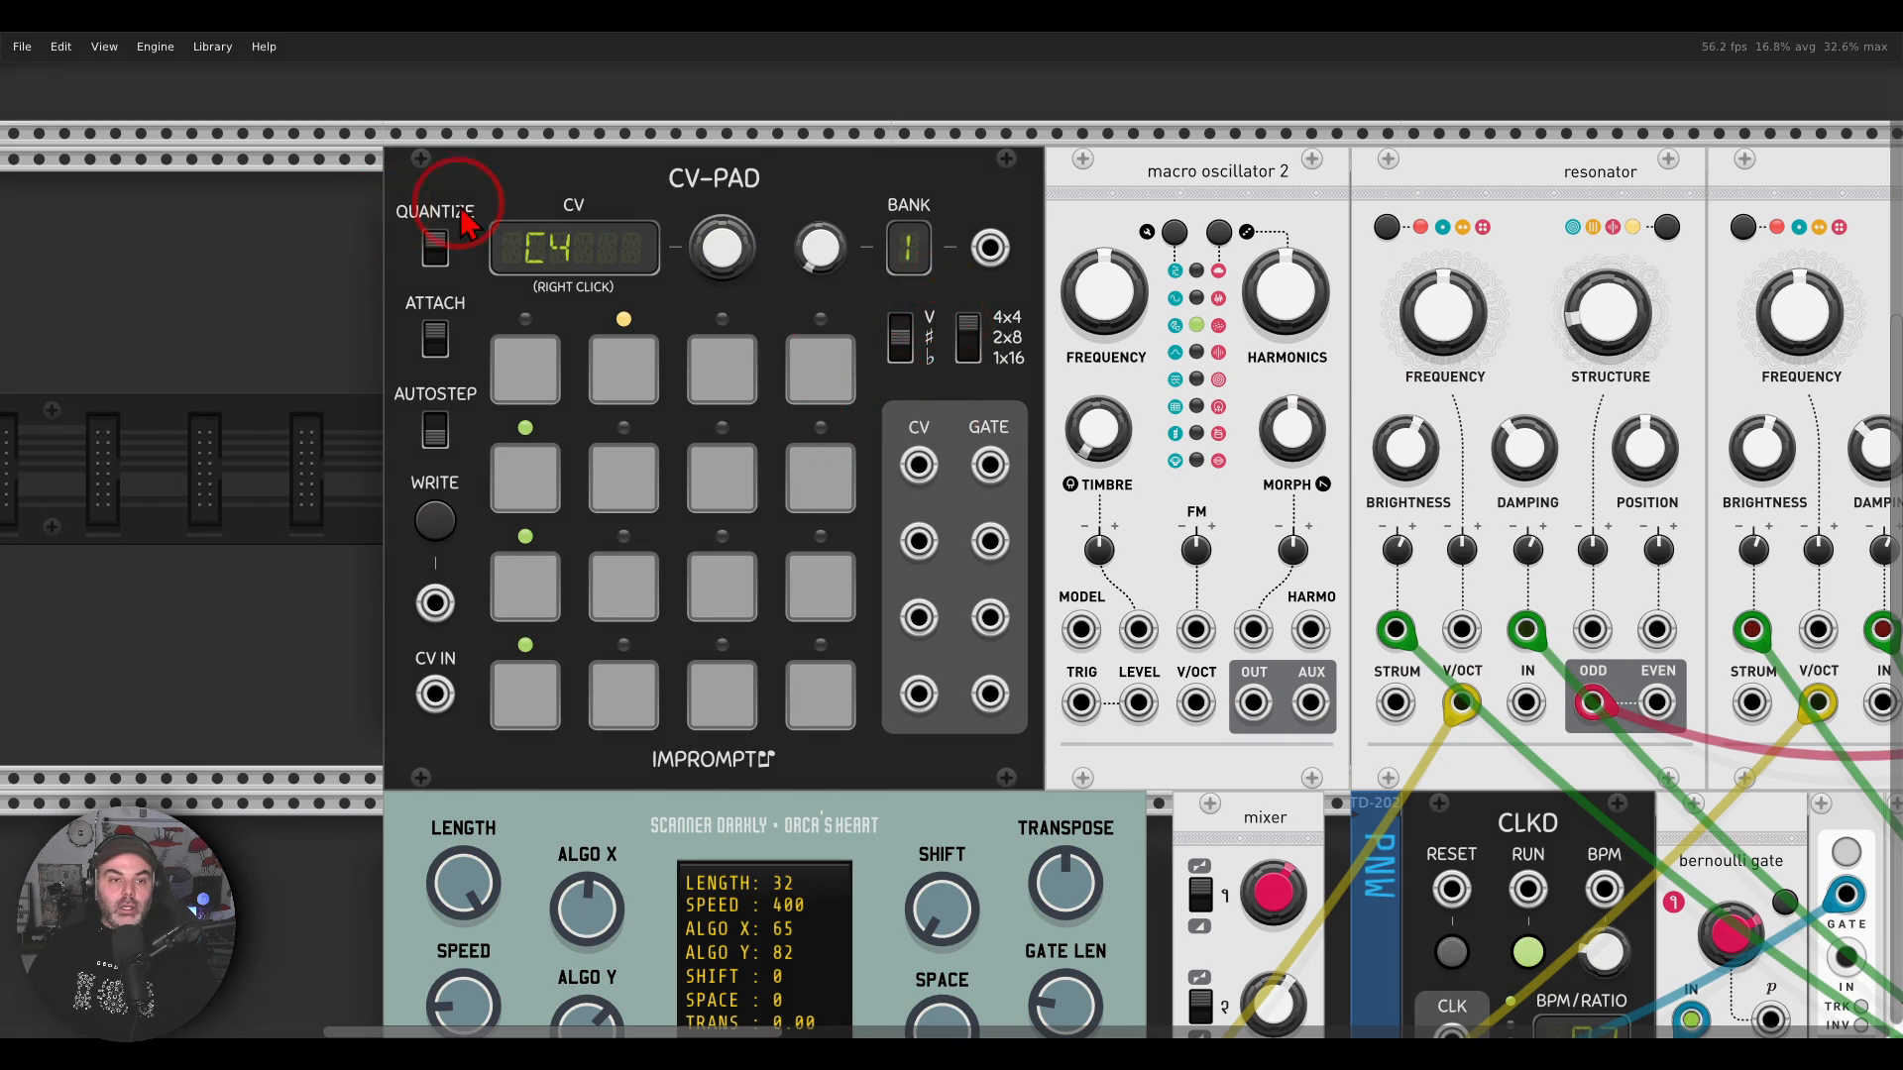
pyautogui.moveTo(474, 305); pyautogui.dragTo(466, 187)
pyautogui.moveTo(750, 175)
pyautogui.mouseDown()
pyautogui.moveTo(694, 233)
pyautogui.moveTo(771, 279)
pyautogui.moveTo(743, 220)
pyautogui.mouseUp()
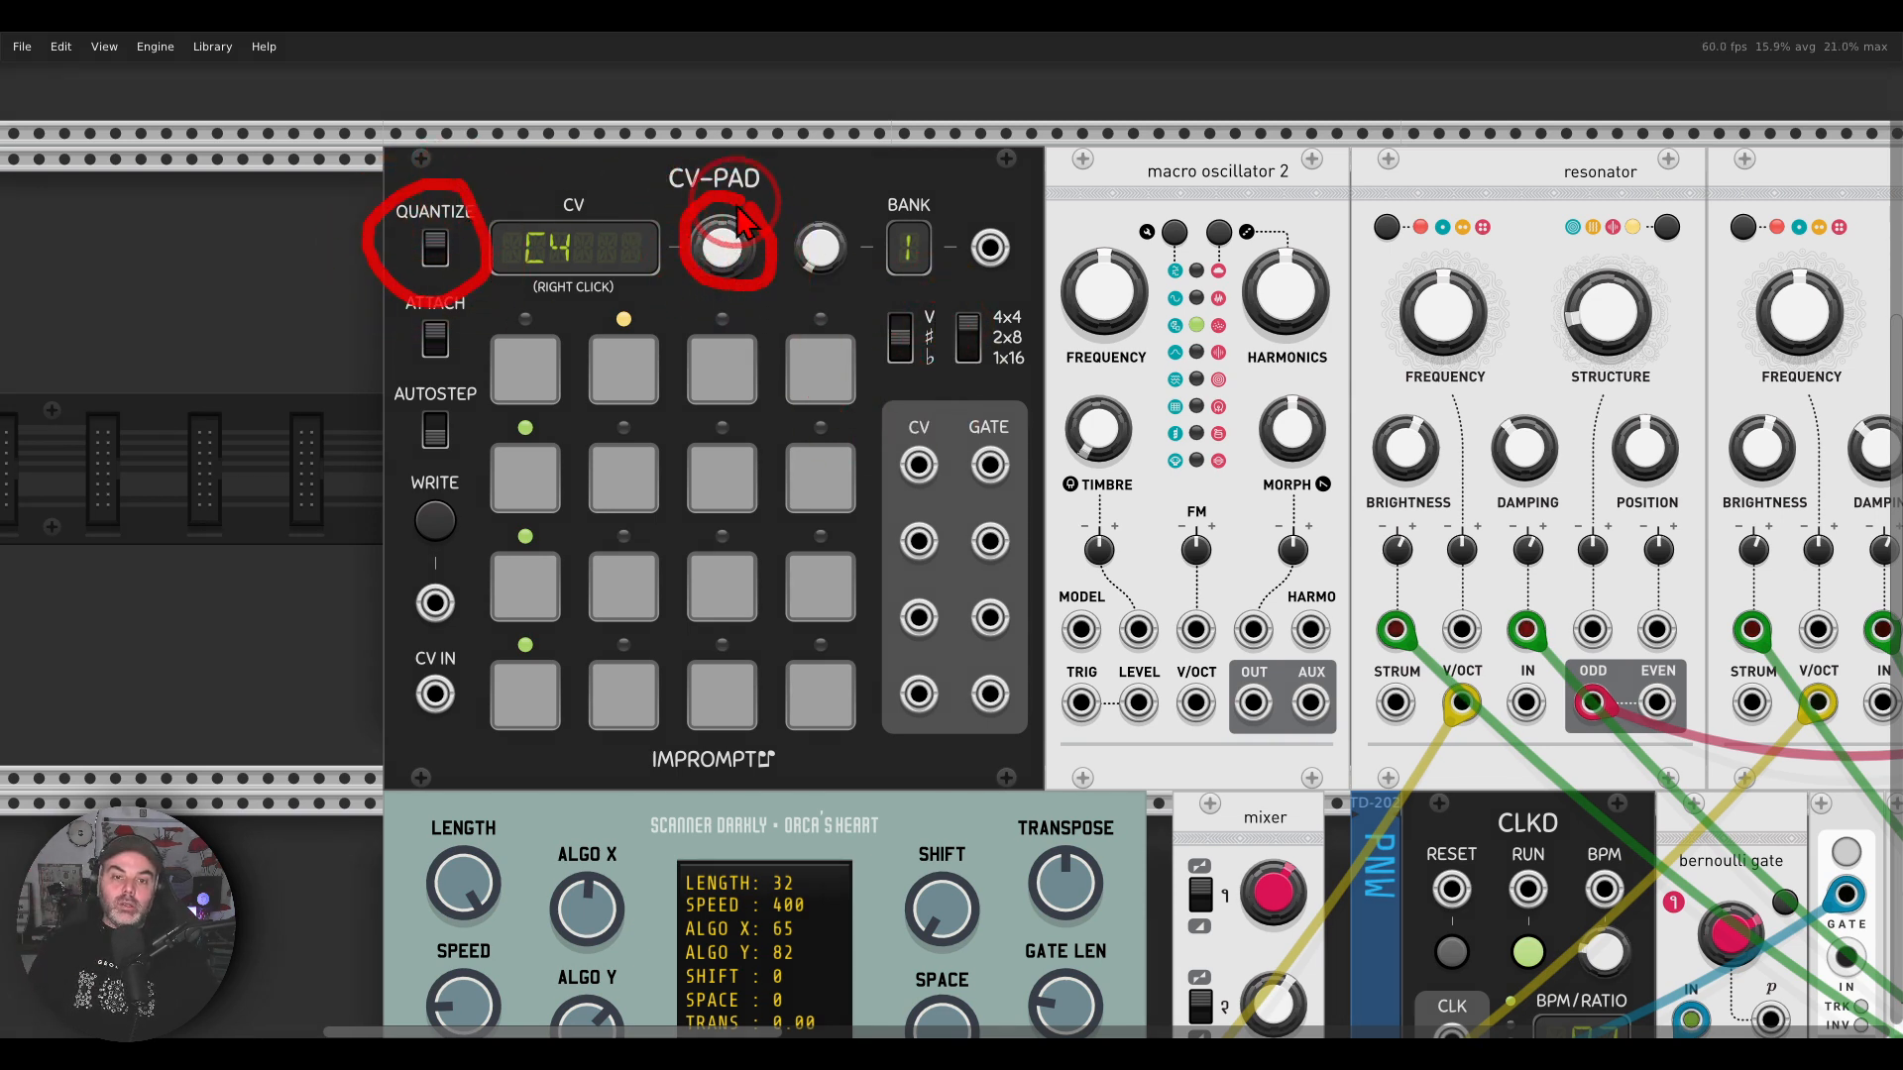
pyautogui.moveTo(927, 300)
pyautogui.mouseDown()
pyautogui.moveTo(892, 382)
pyautogui.moveTo(953, 320)
pyautogui.mouseUp()
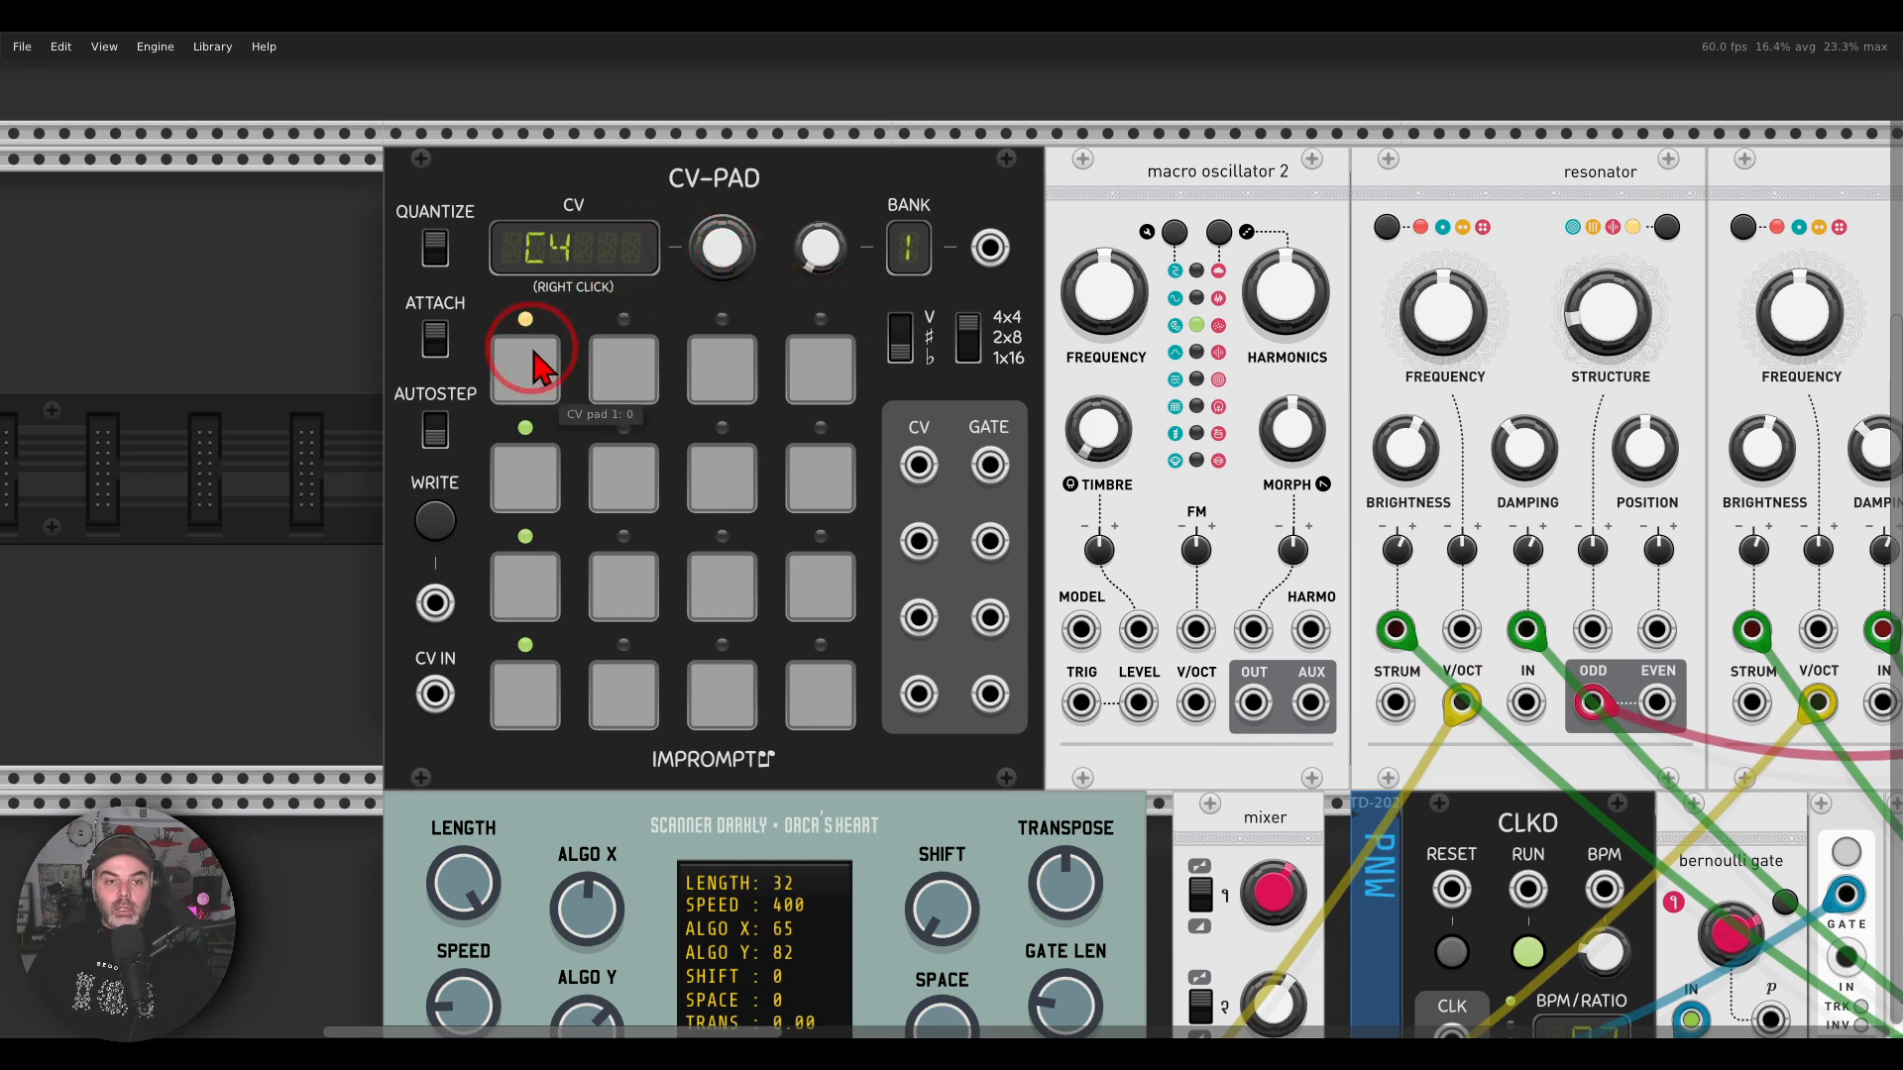
# Step: Tune CV-PAD pad 2 to G4 and pad 3 to B4♭, and reselect pad 1
pyautogui.click(615, 366)
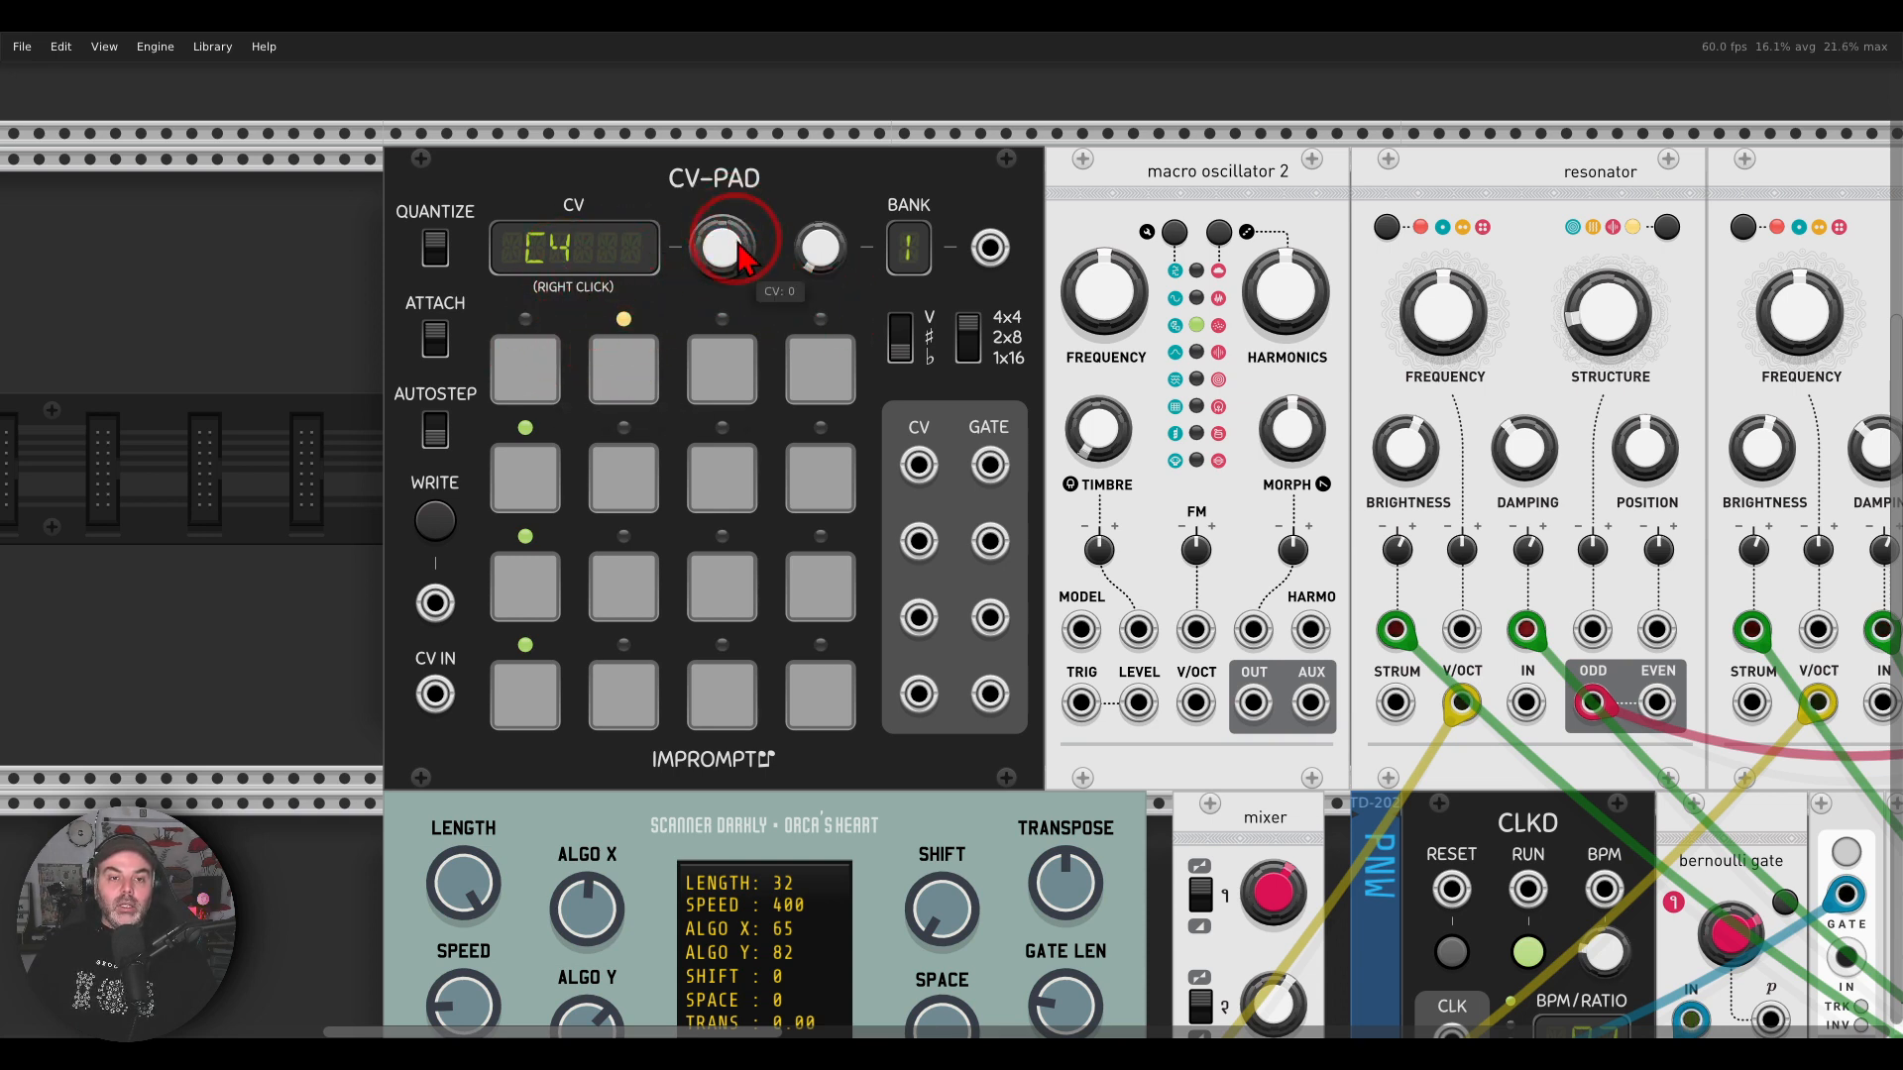
pyautogui.moveTo(742, 259); pyautogui.dragTo(733, 327)
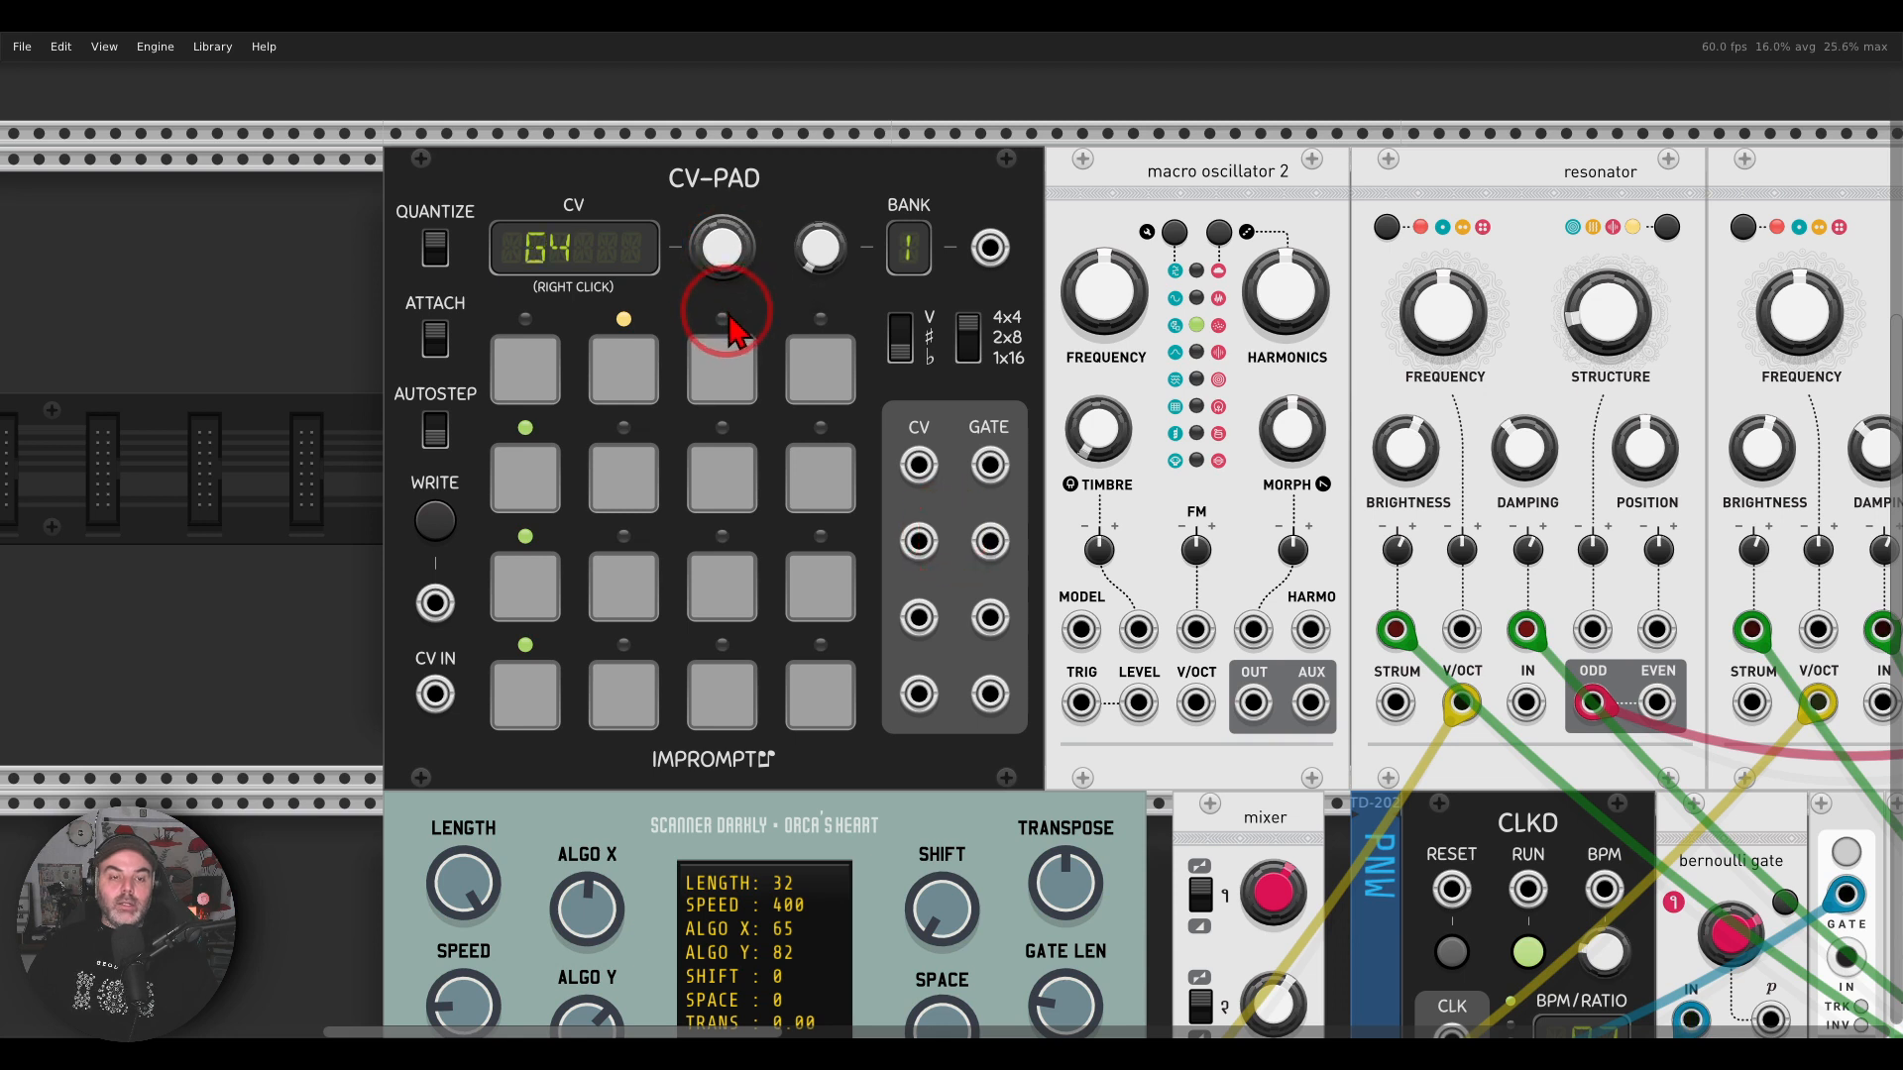
pyautogui.click(722, 366)
pyautogui.moveTo(730, 246); pyautogui.dragTo(947, 540)
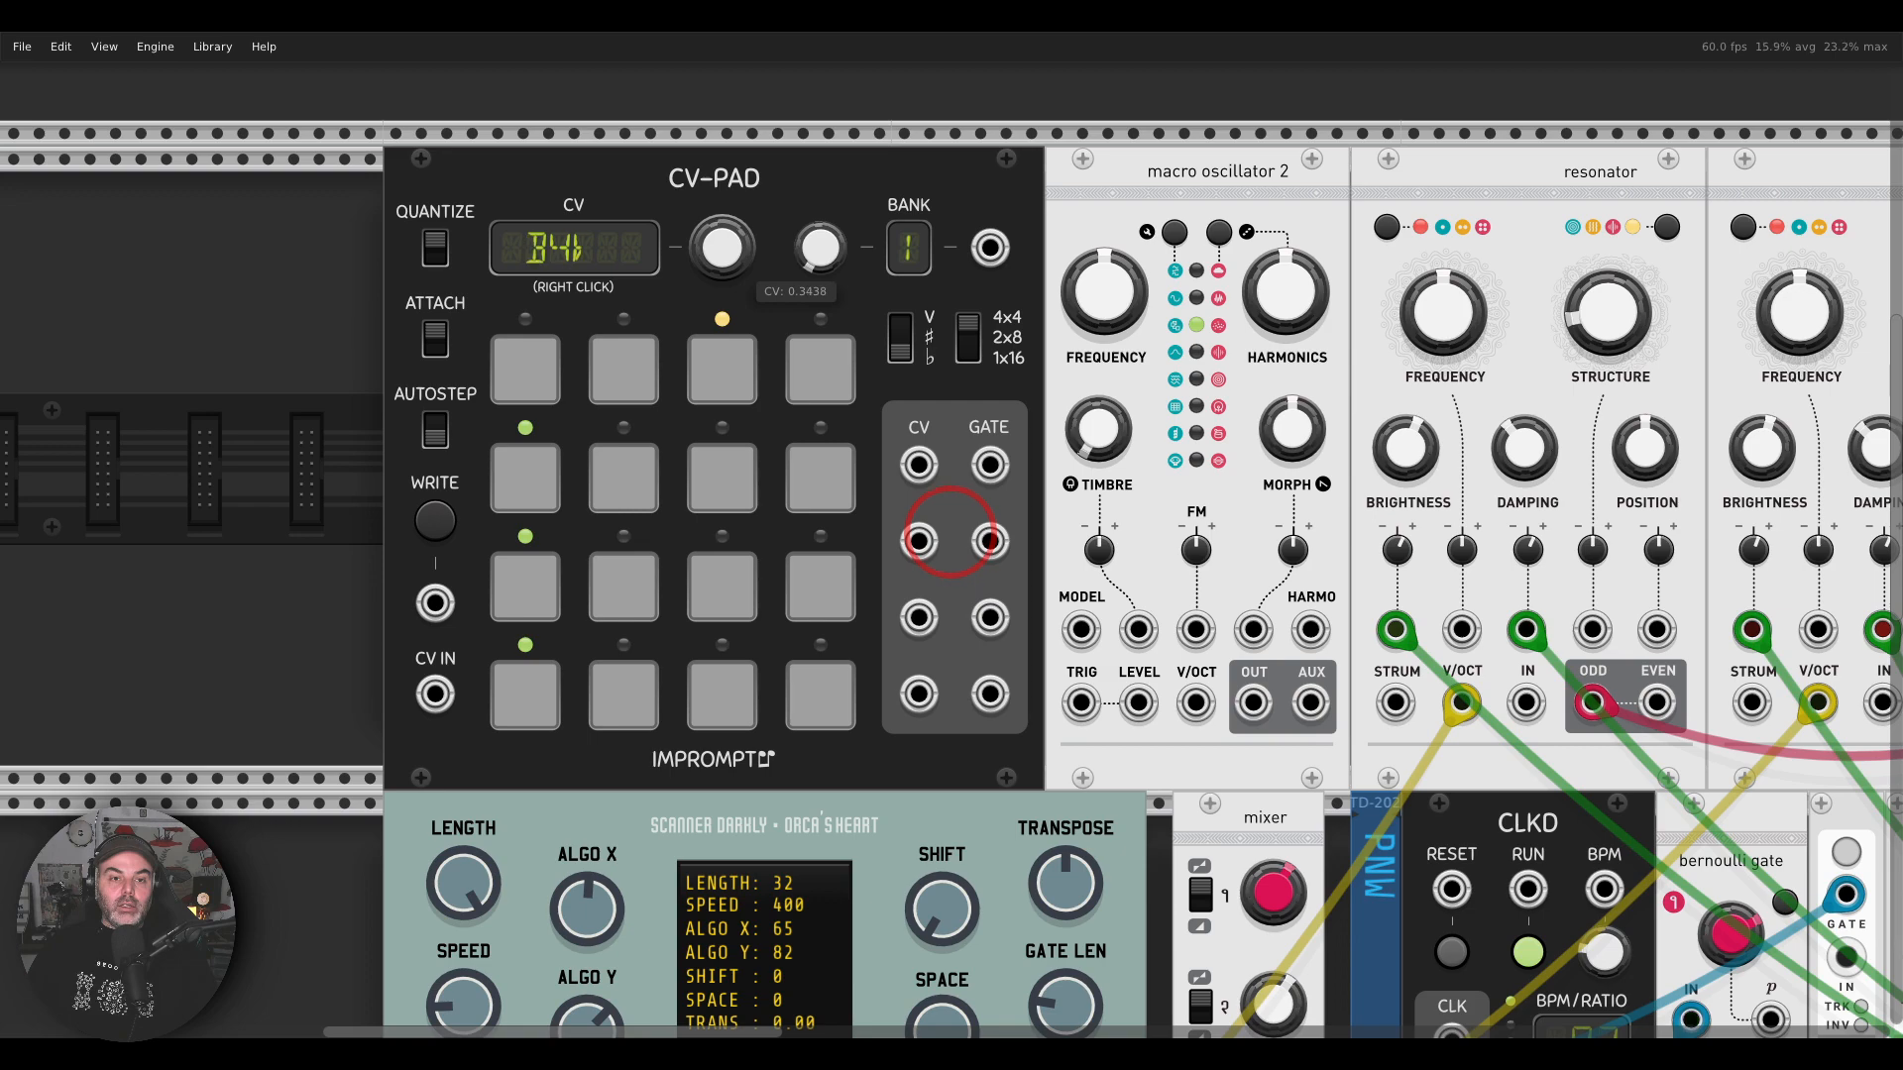
pyautogui.click(501, 380)
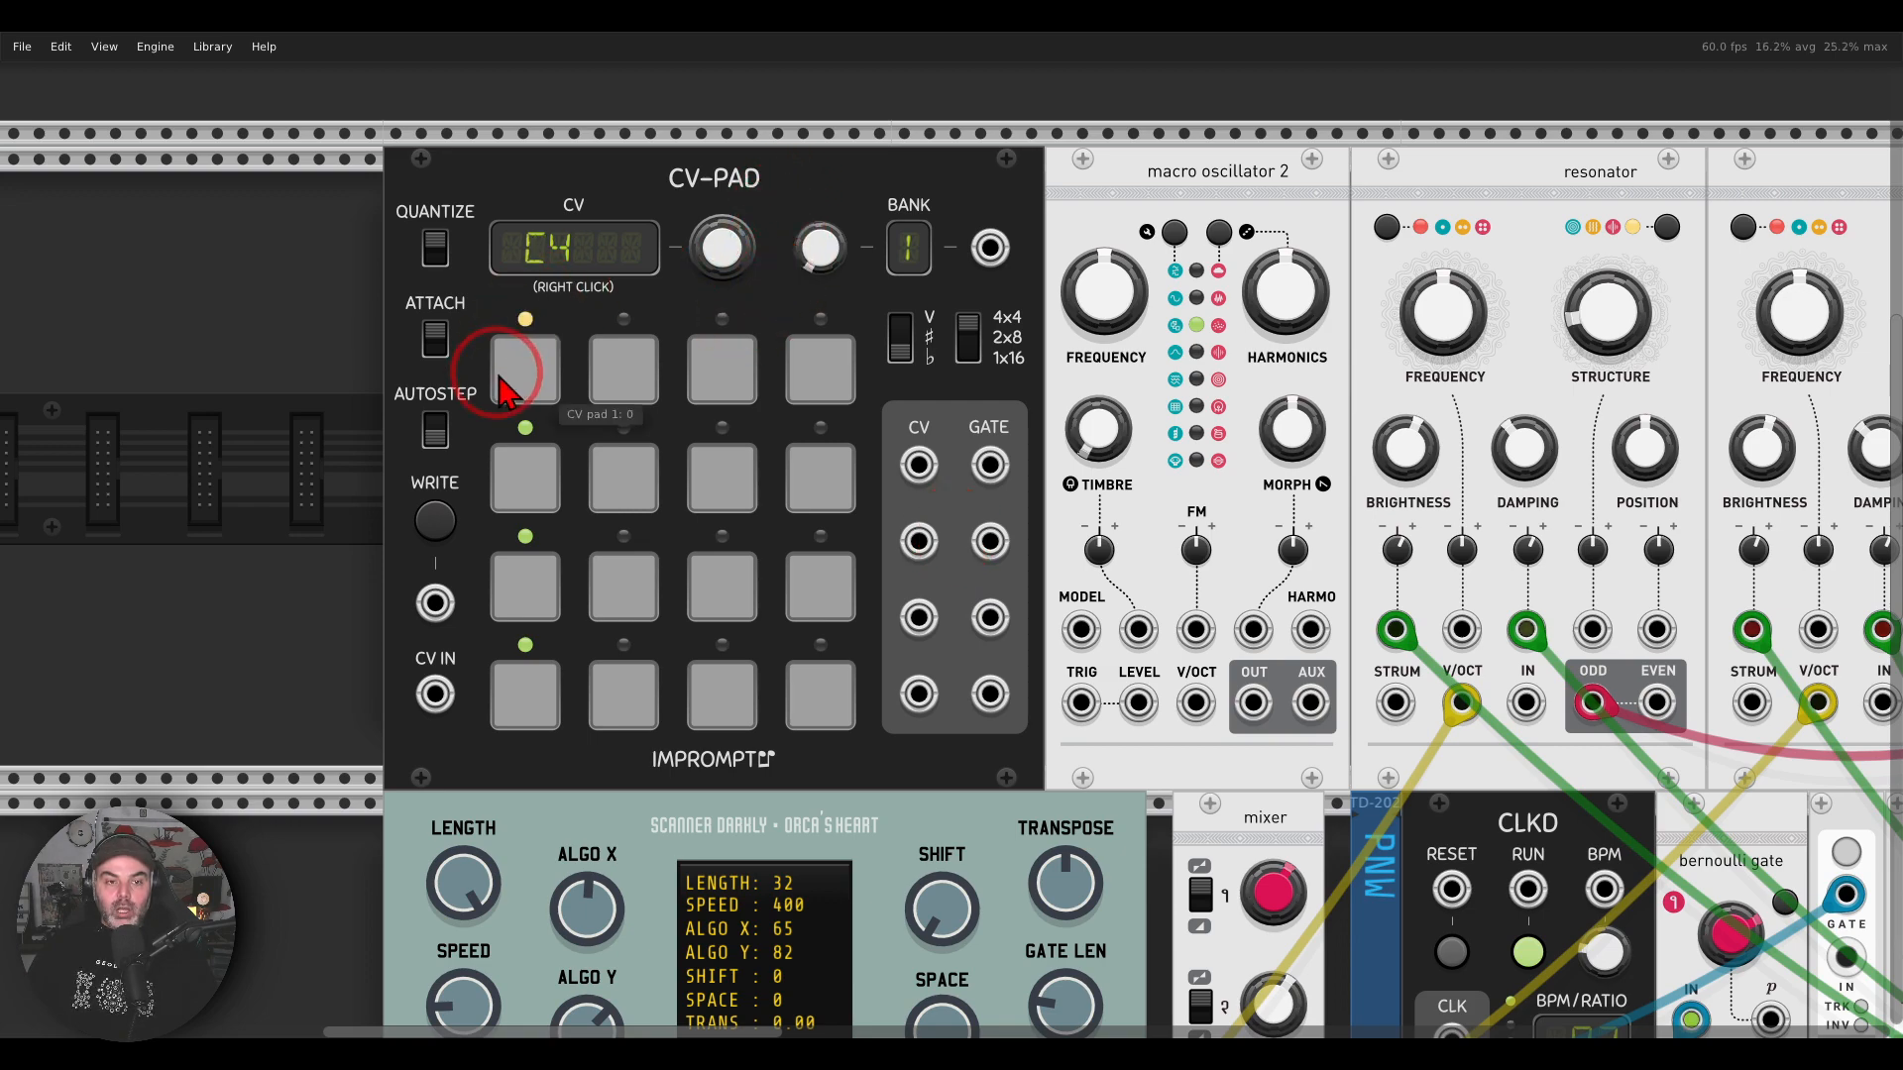
# Step: Patch the CV-PAD's first CV output to the V/Oct inputs of both Bleak and Basal
pyautogui.scroll(-4, 985, 438)
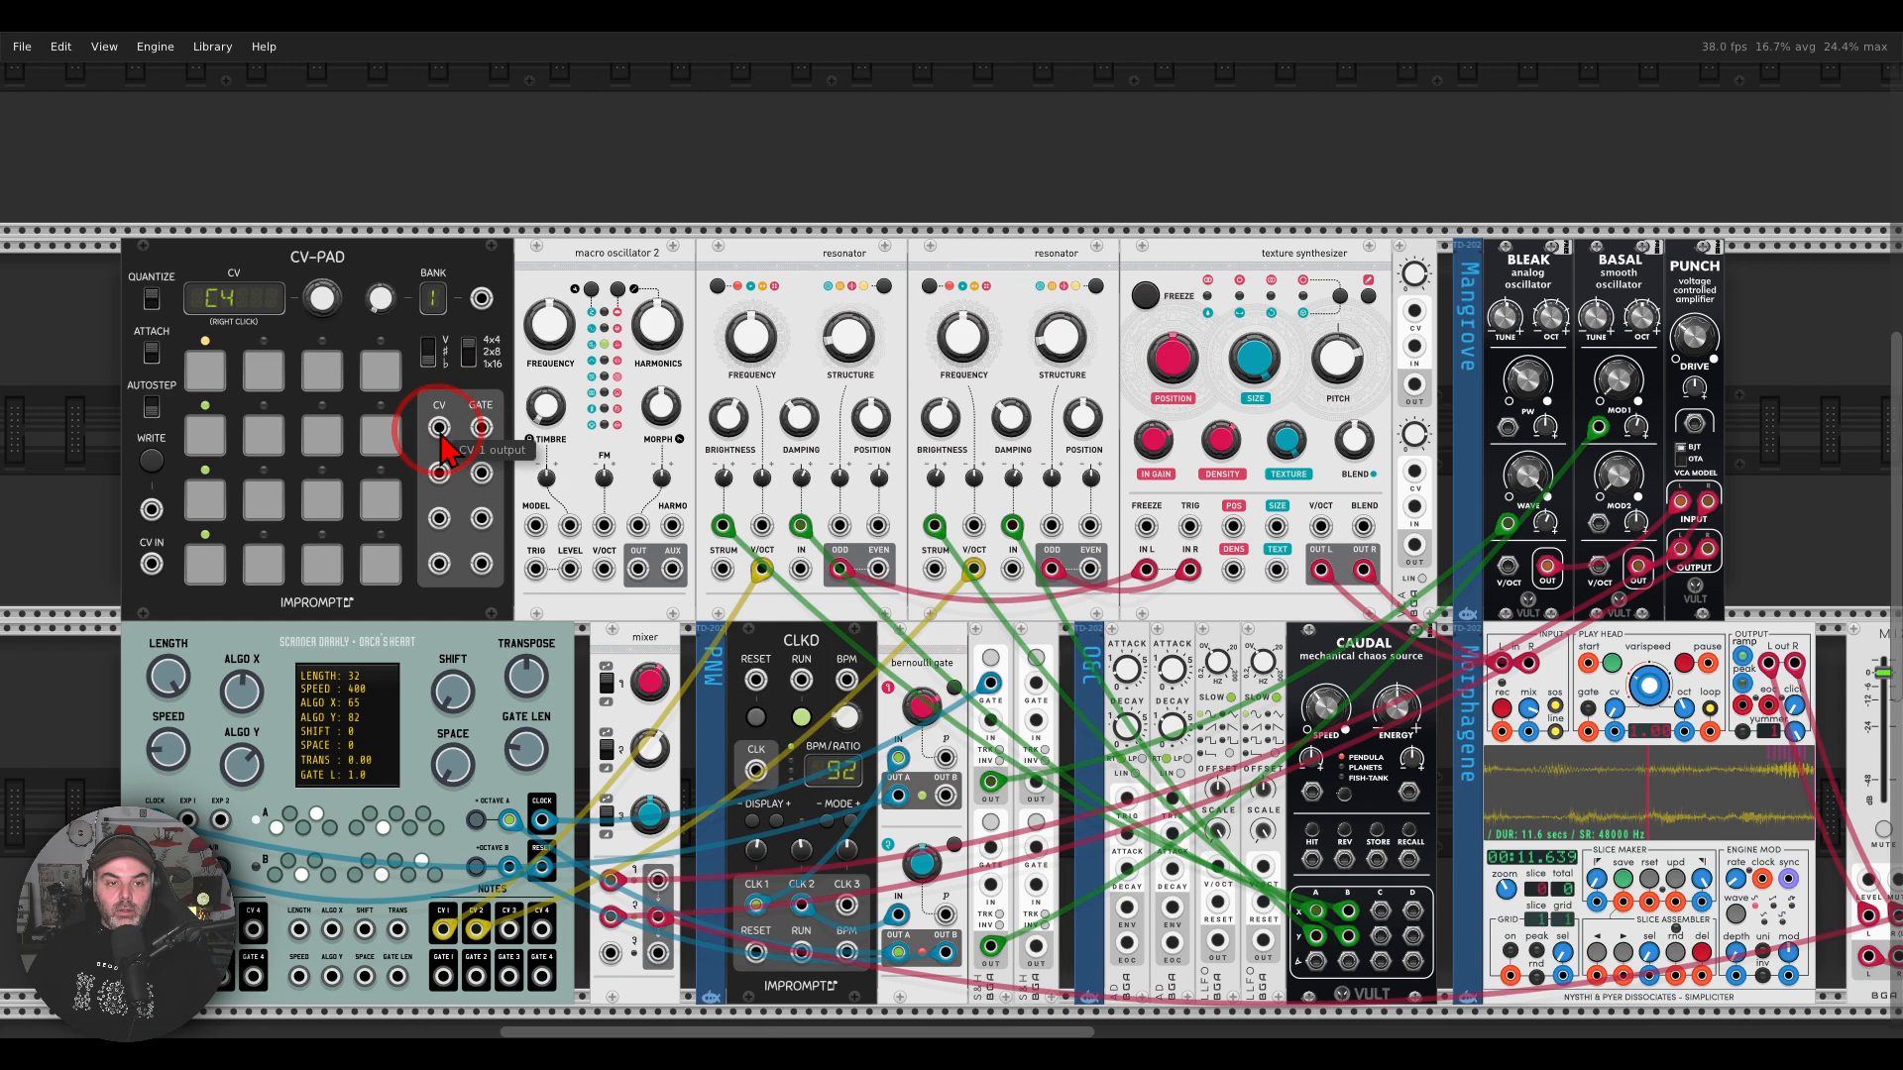
pyautogui.moveTo(438, 428); pyautogui.dragTo(1601, 572)
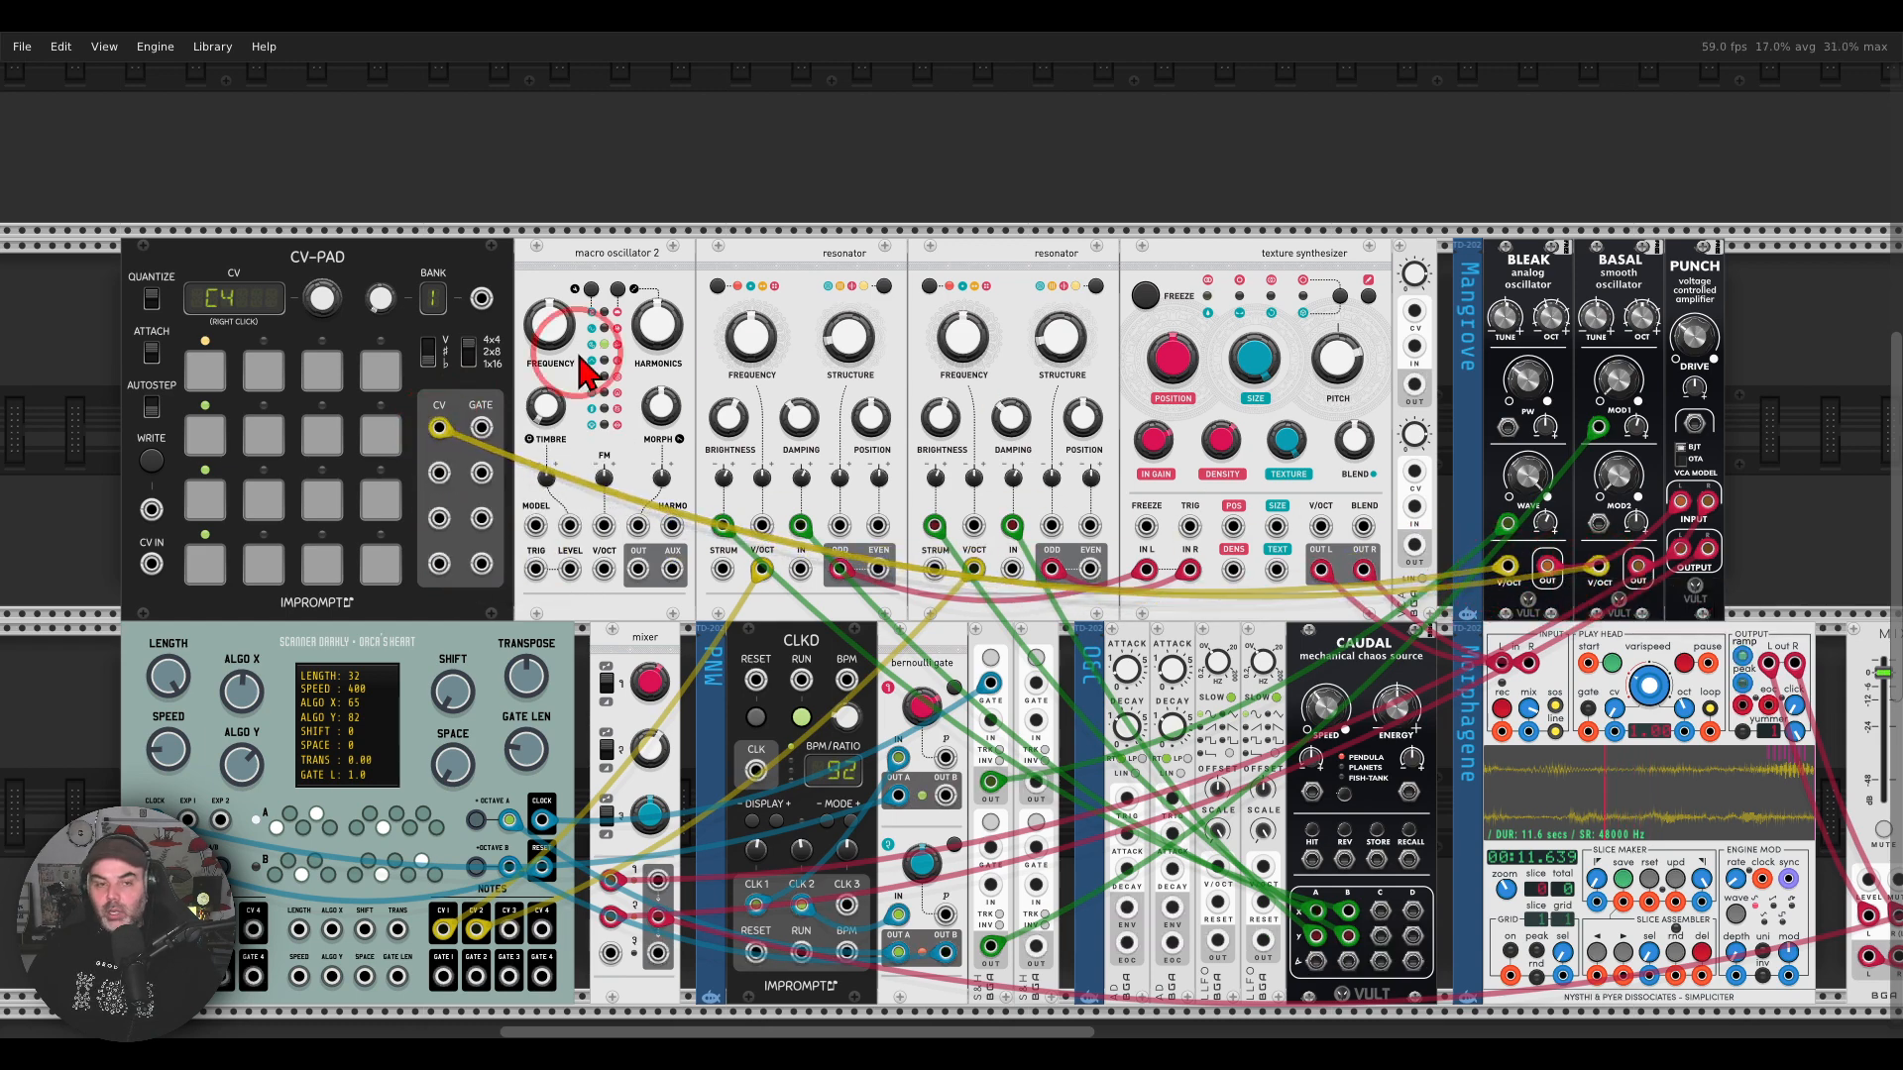
# Step: Retune CV-PAD pad 2 to A3♭ and pad 3 to G3, audition the pads and return to pad 1
pyautogui.moveTo(579, 355); pyautogui.dragTo(892, 338)
pyautogui.scroll(3, 598, 392)
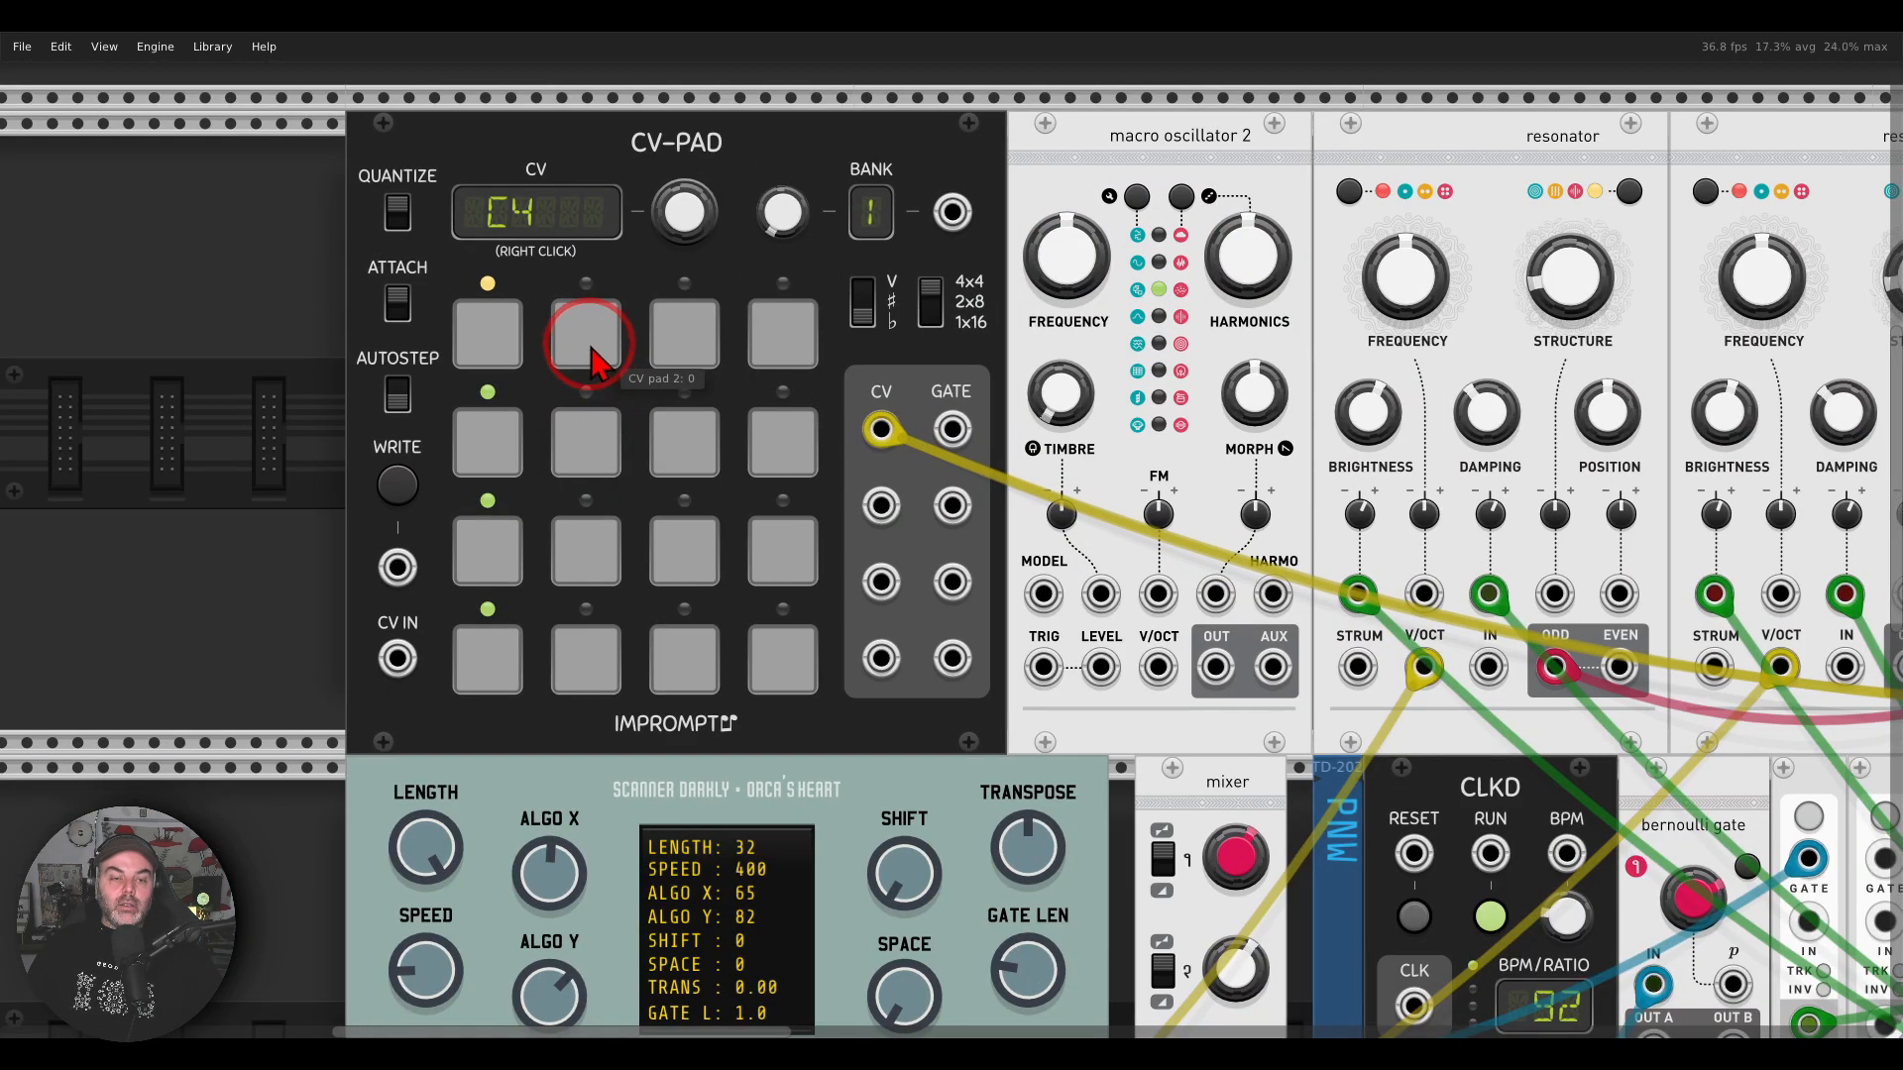
pyautogui.click(499, 337)
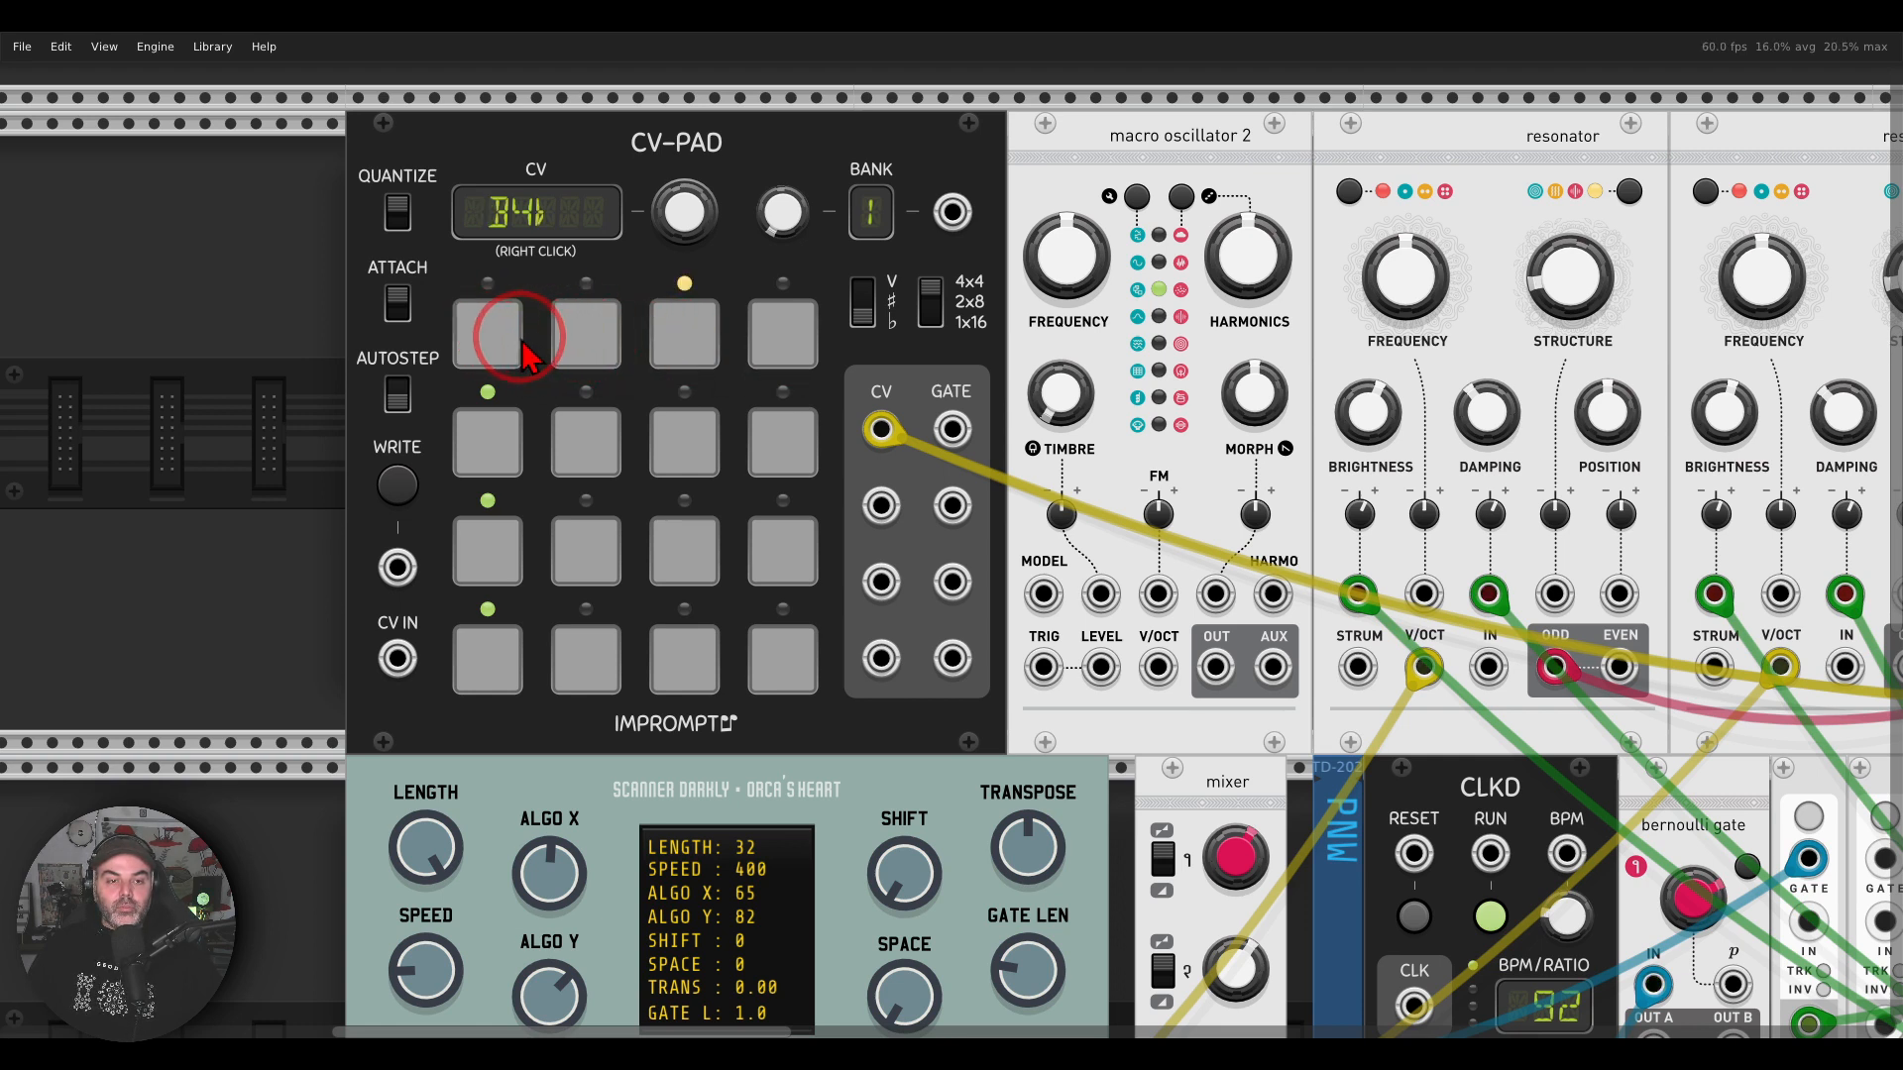
pyautogui.click(594, 347)
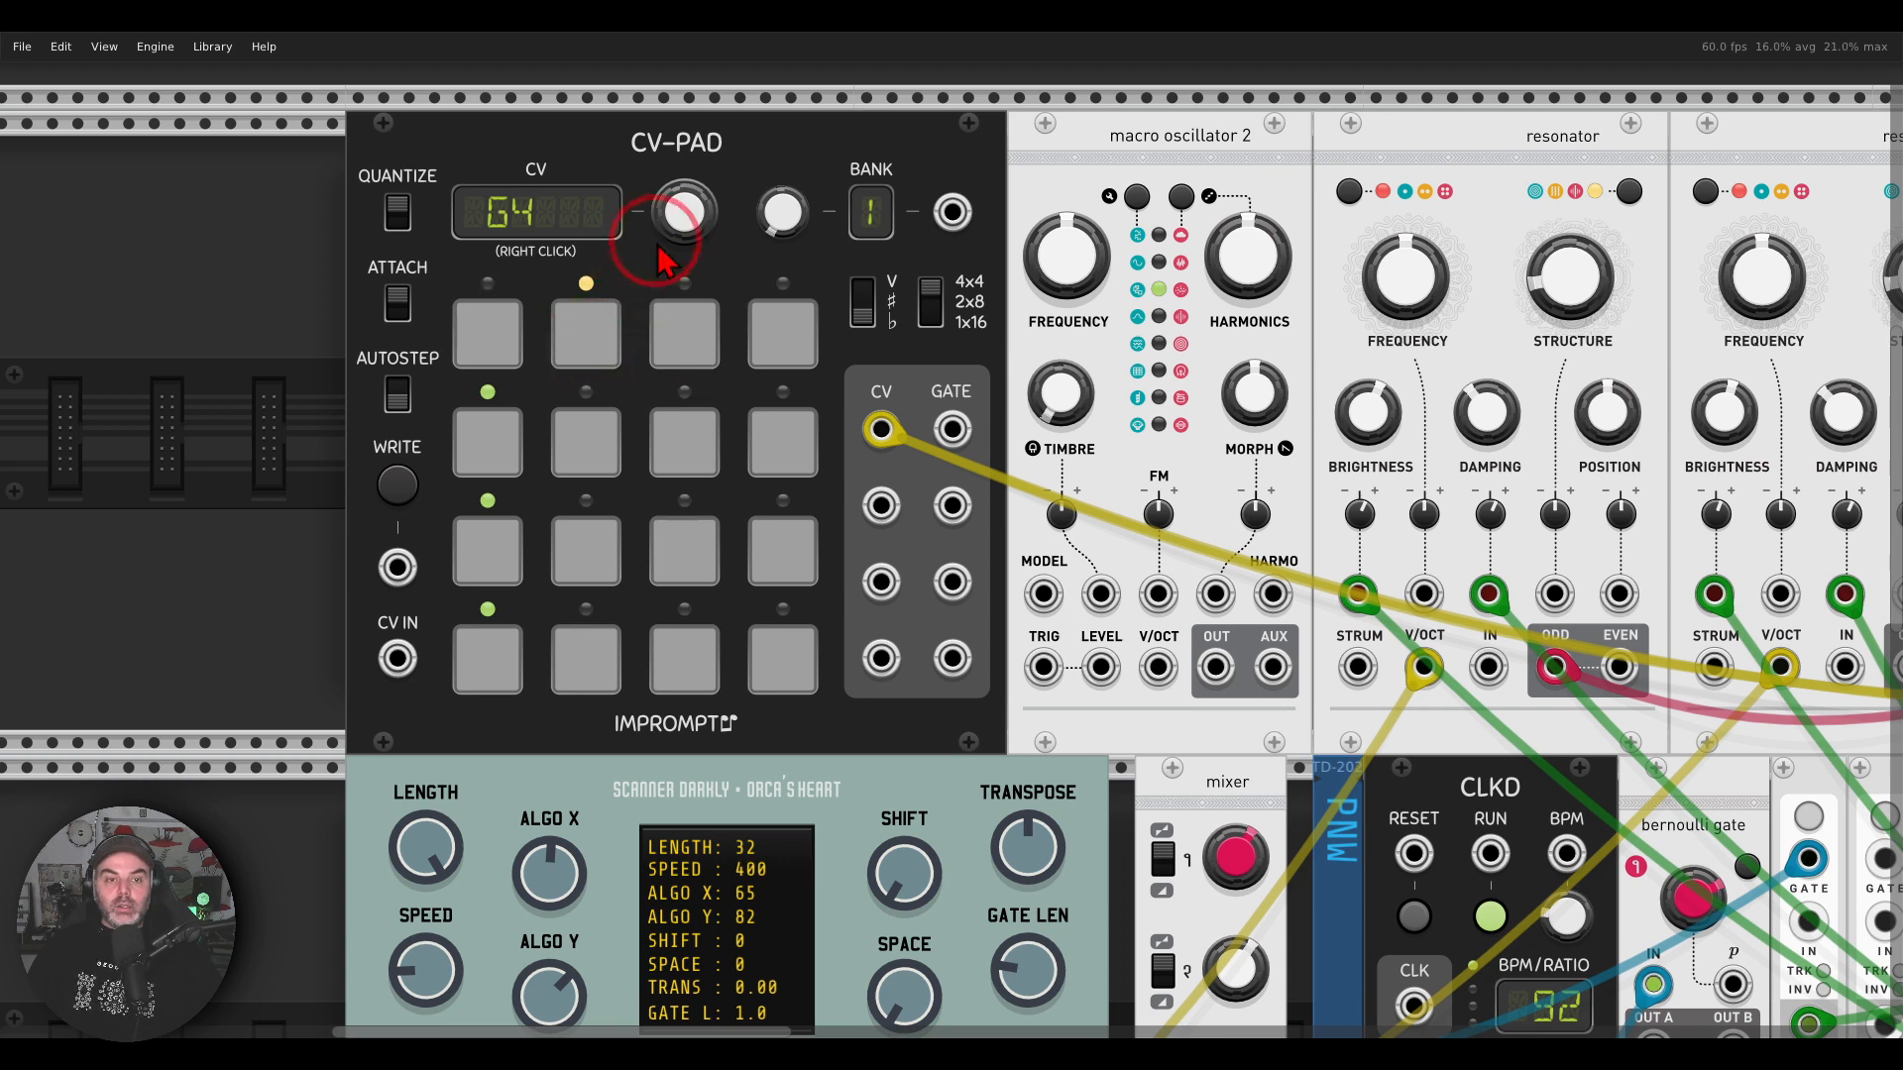
pyautogui.moveTo(693, 224); pyautogui.dragTo(692, 277)
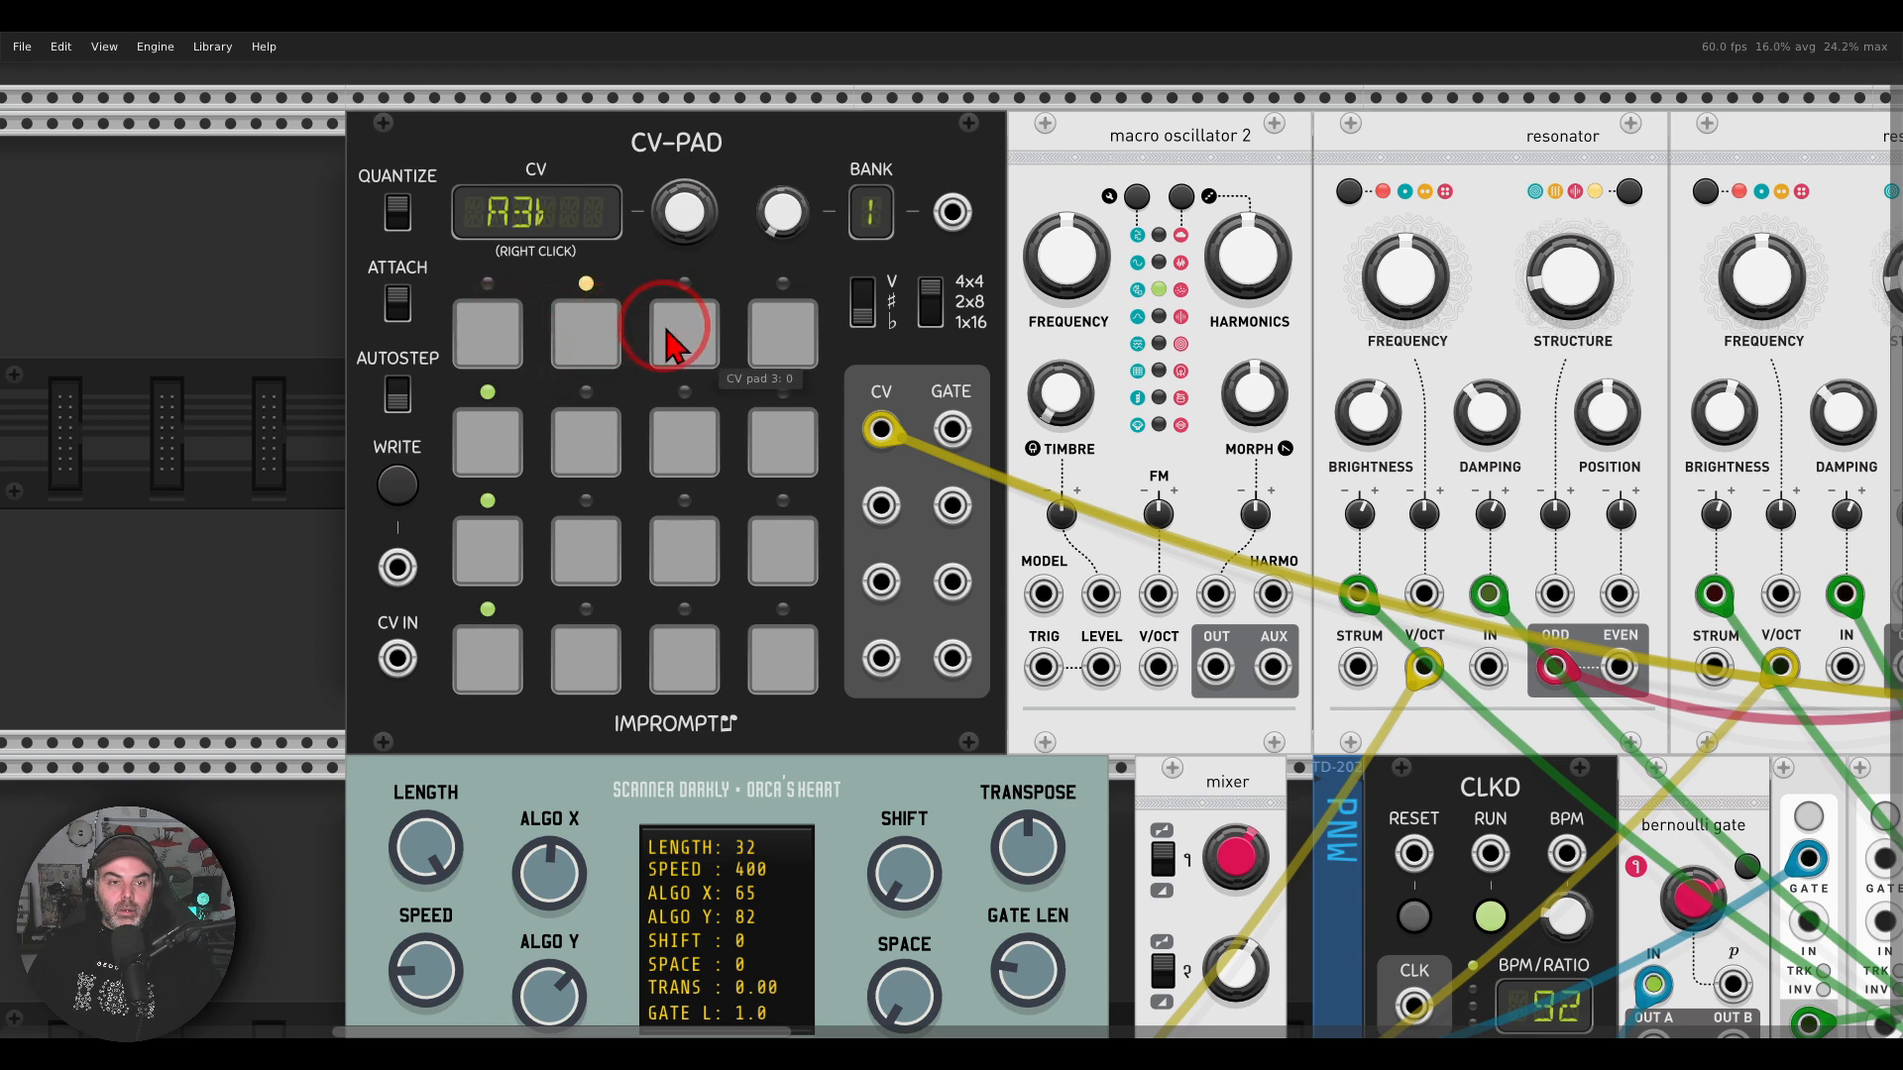
pyautogui.click(678, 330)
pyautogui.moveTo(684, 212); pyautogui.dragTo(684, 260)
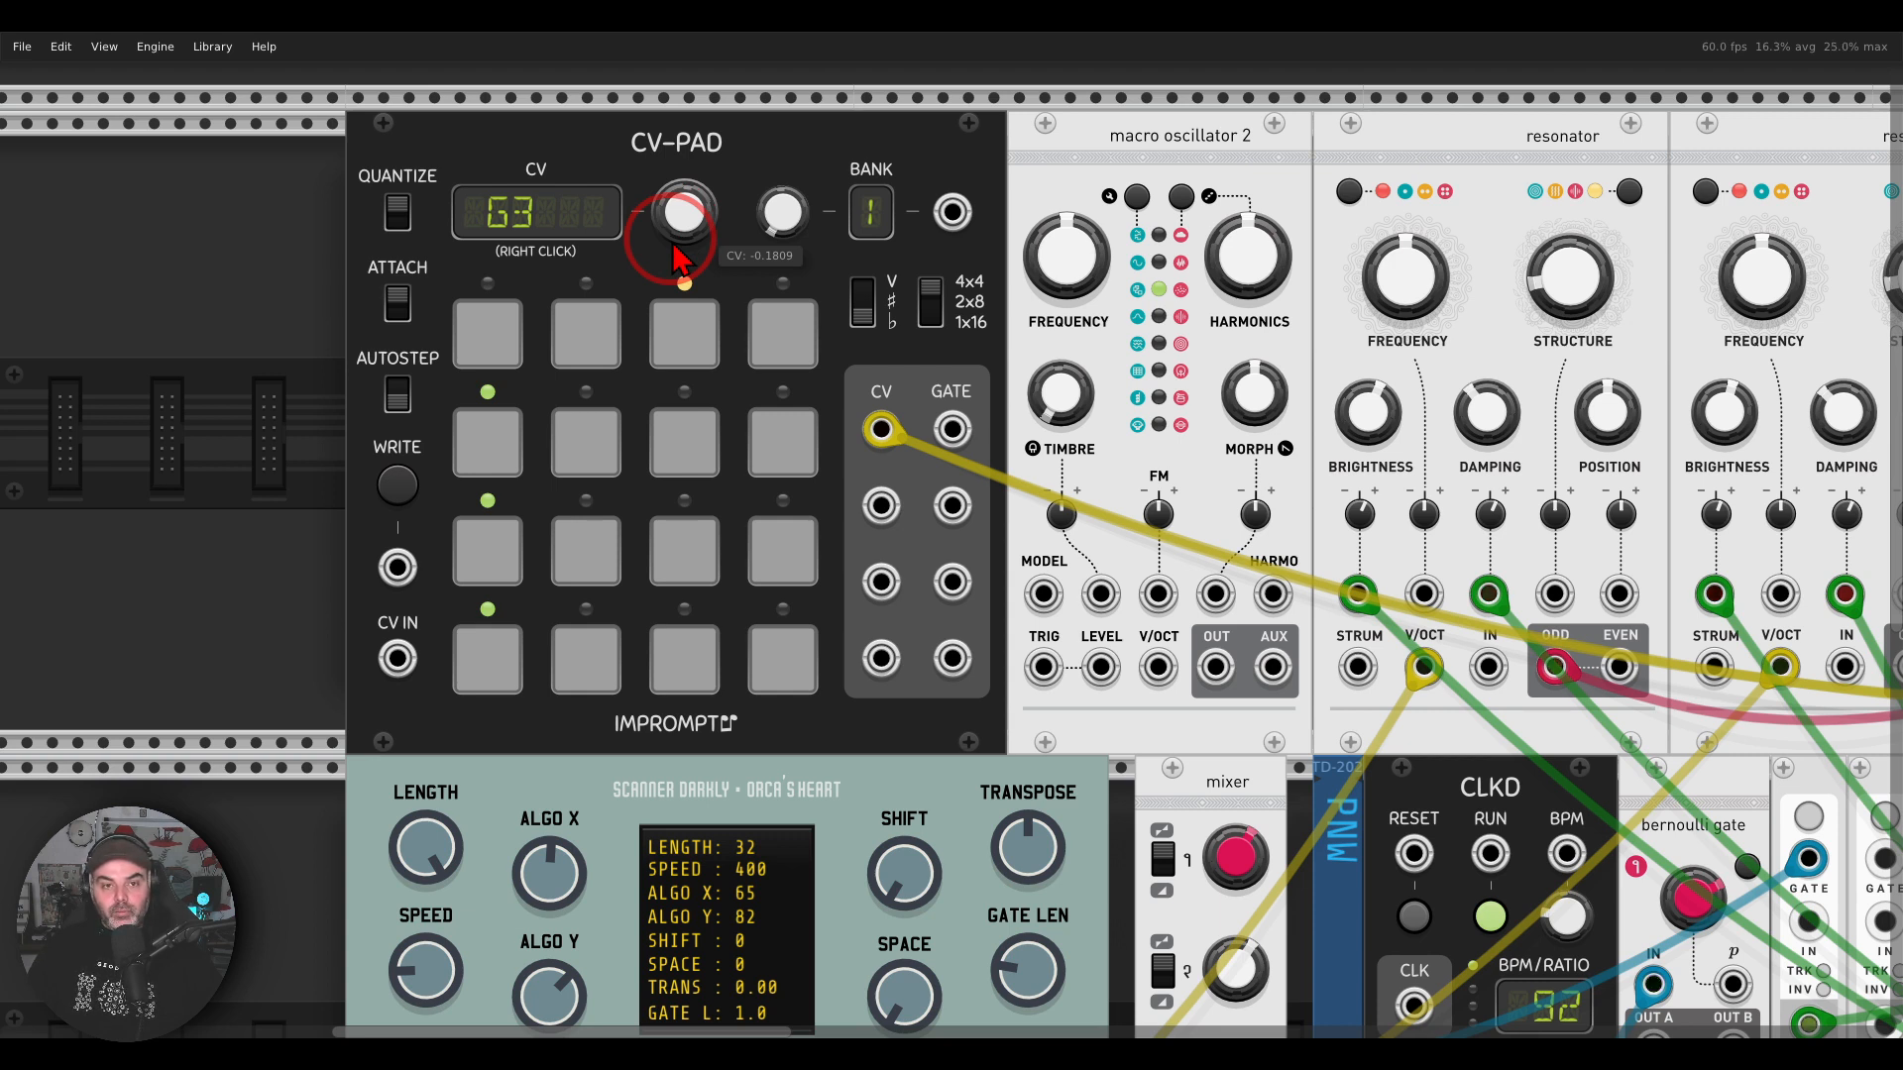
pyautogui.click(593, 321)
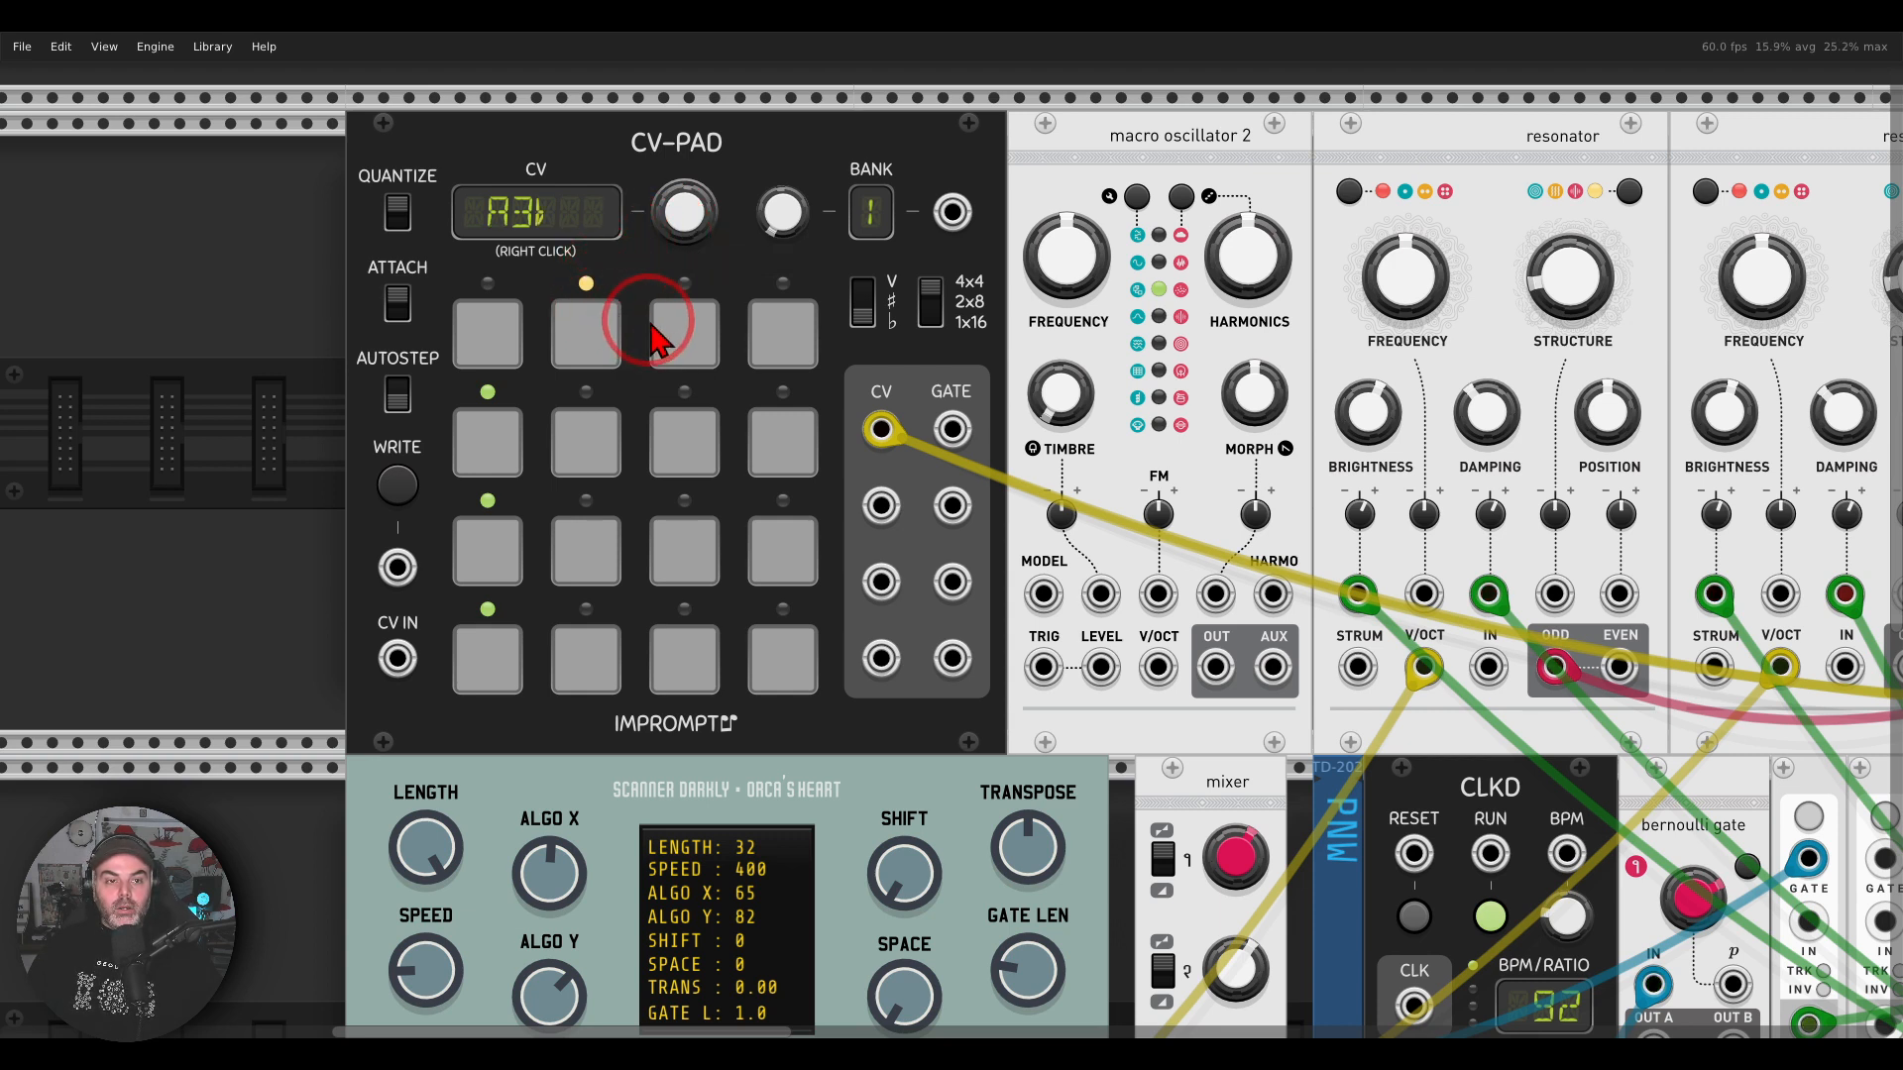
pyautogui.click(657, 332)
pyautogui.click(512, 347)
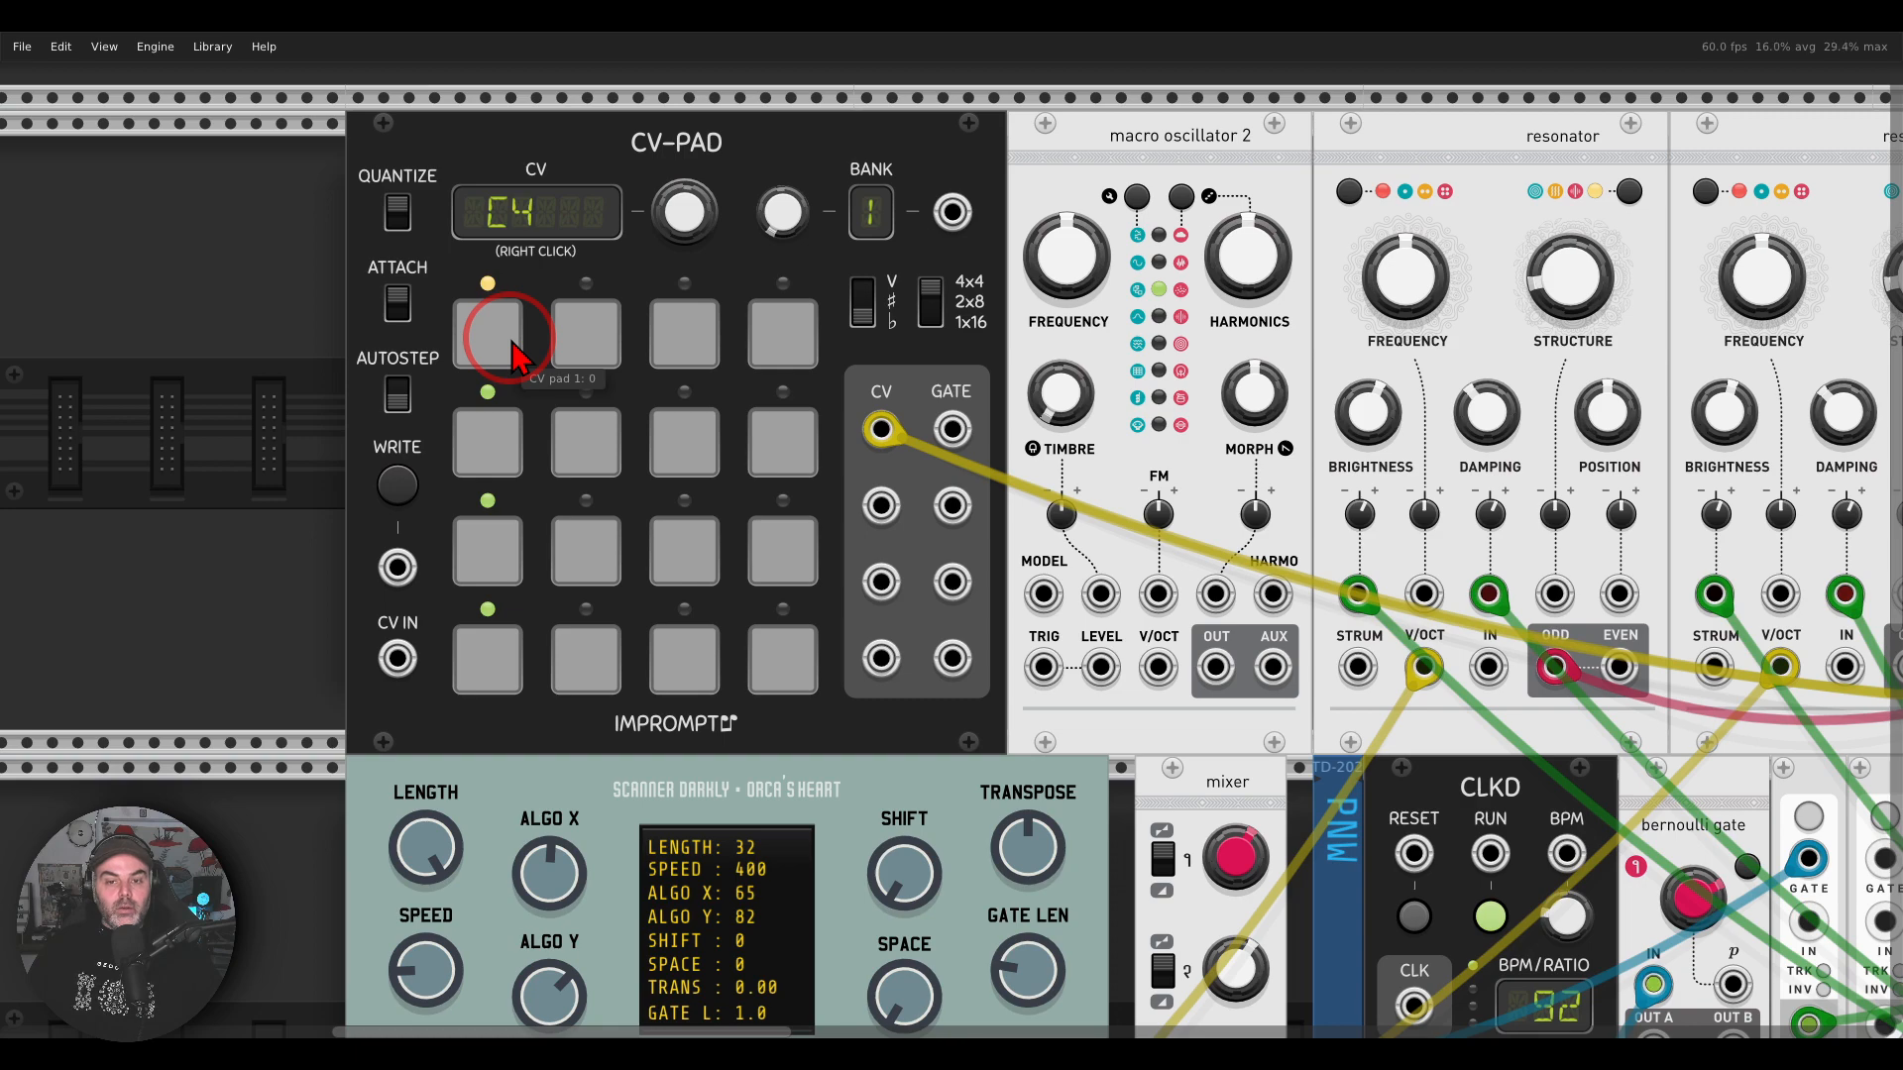
# Step: Audition the drone's pitch change within the full patch by switching to CV-PAD pad 2 and back to pad 1
pyautogui.scroll(-2, 674, 329)
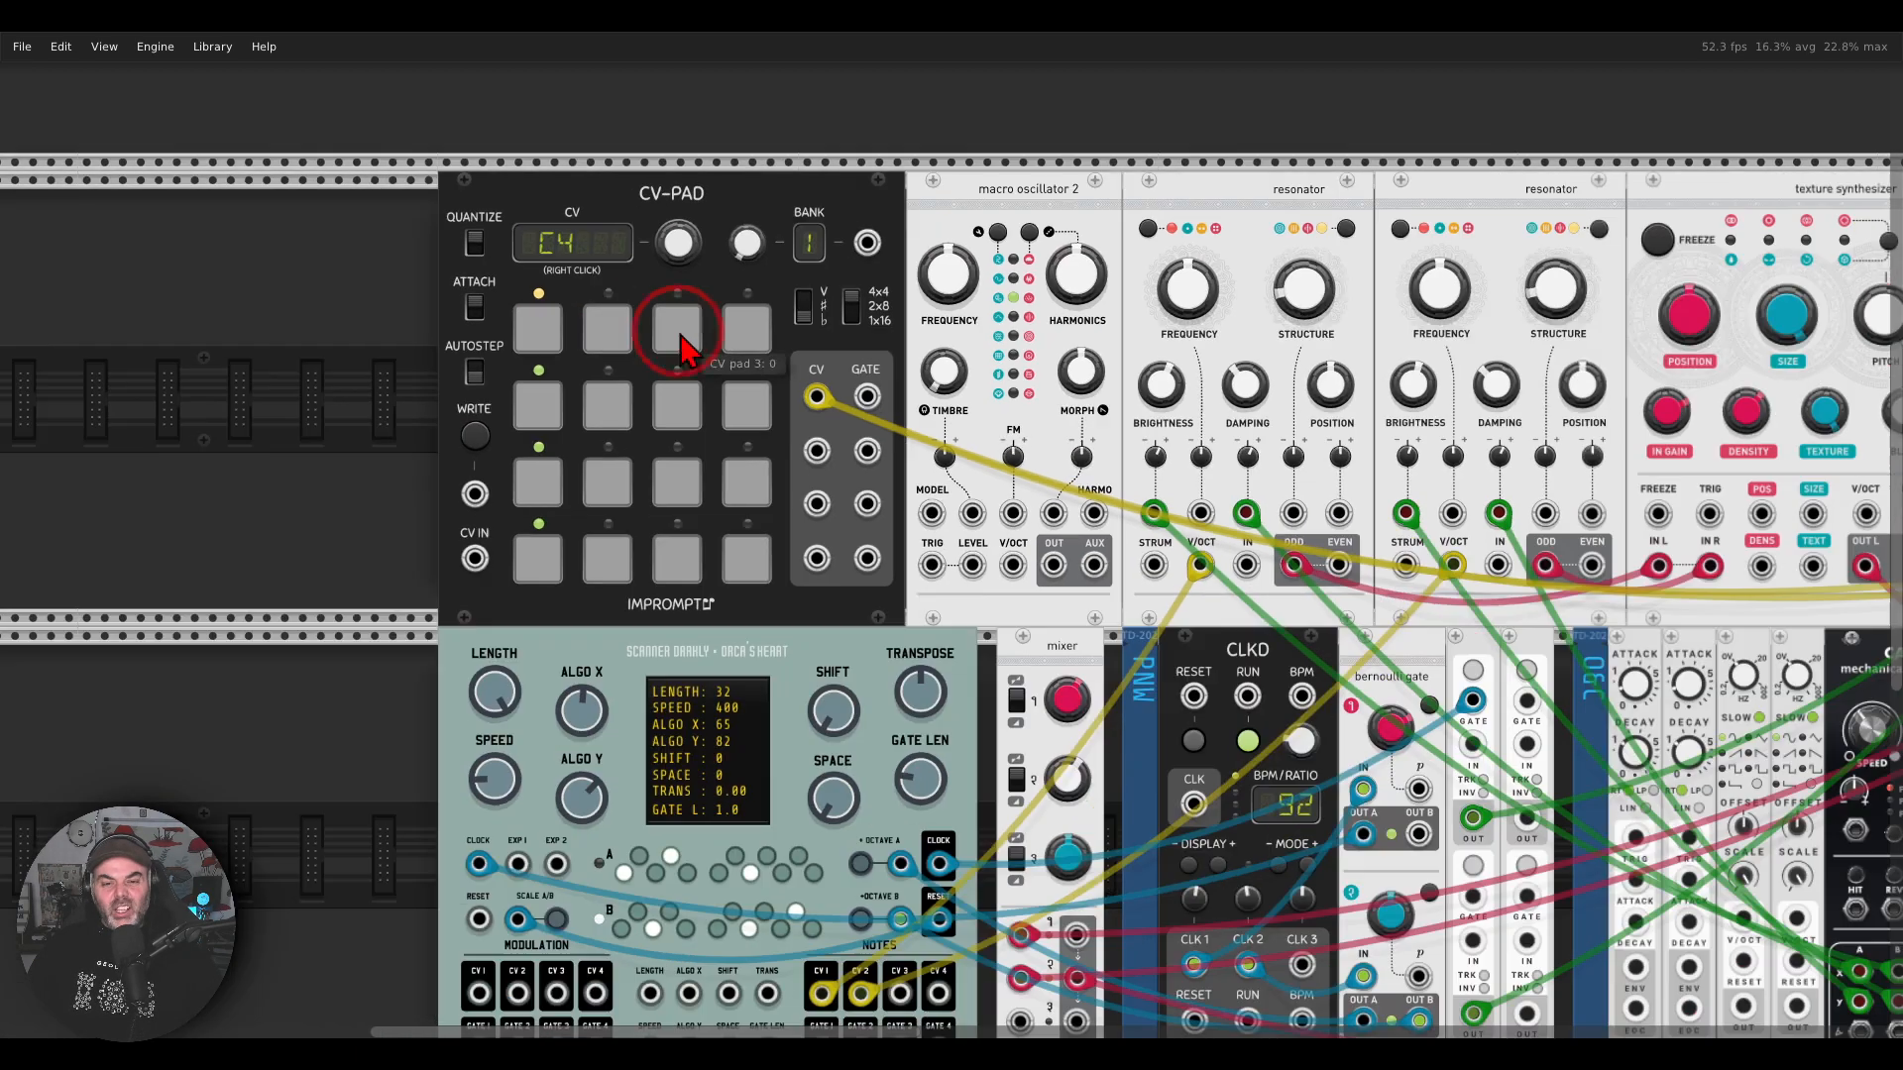
pyautogui.moveTo(991, 583); pyautogui.dragTo(637, 388)
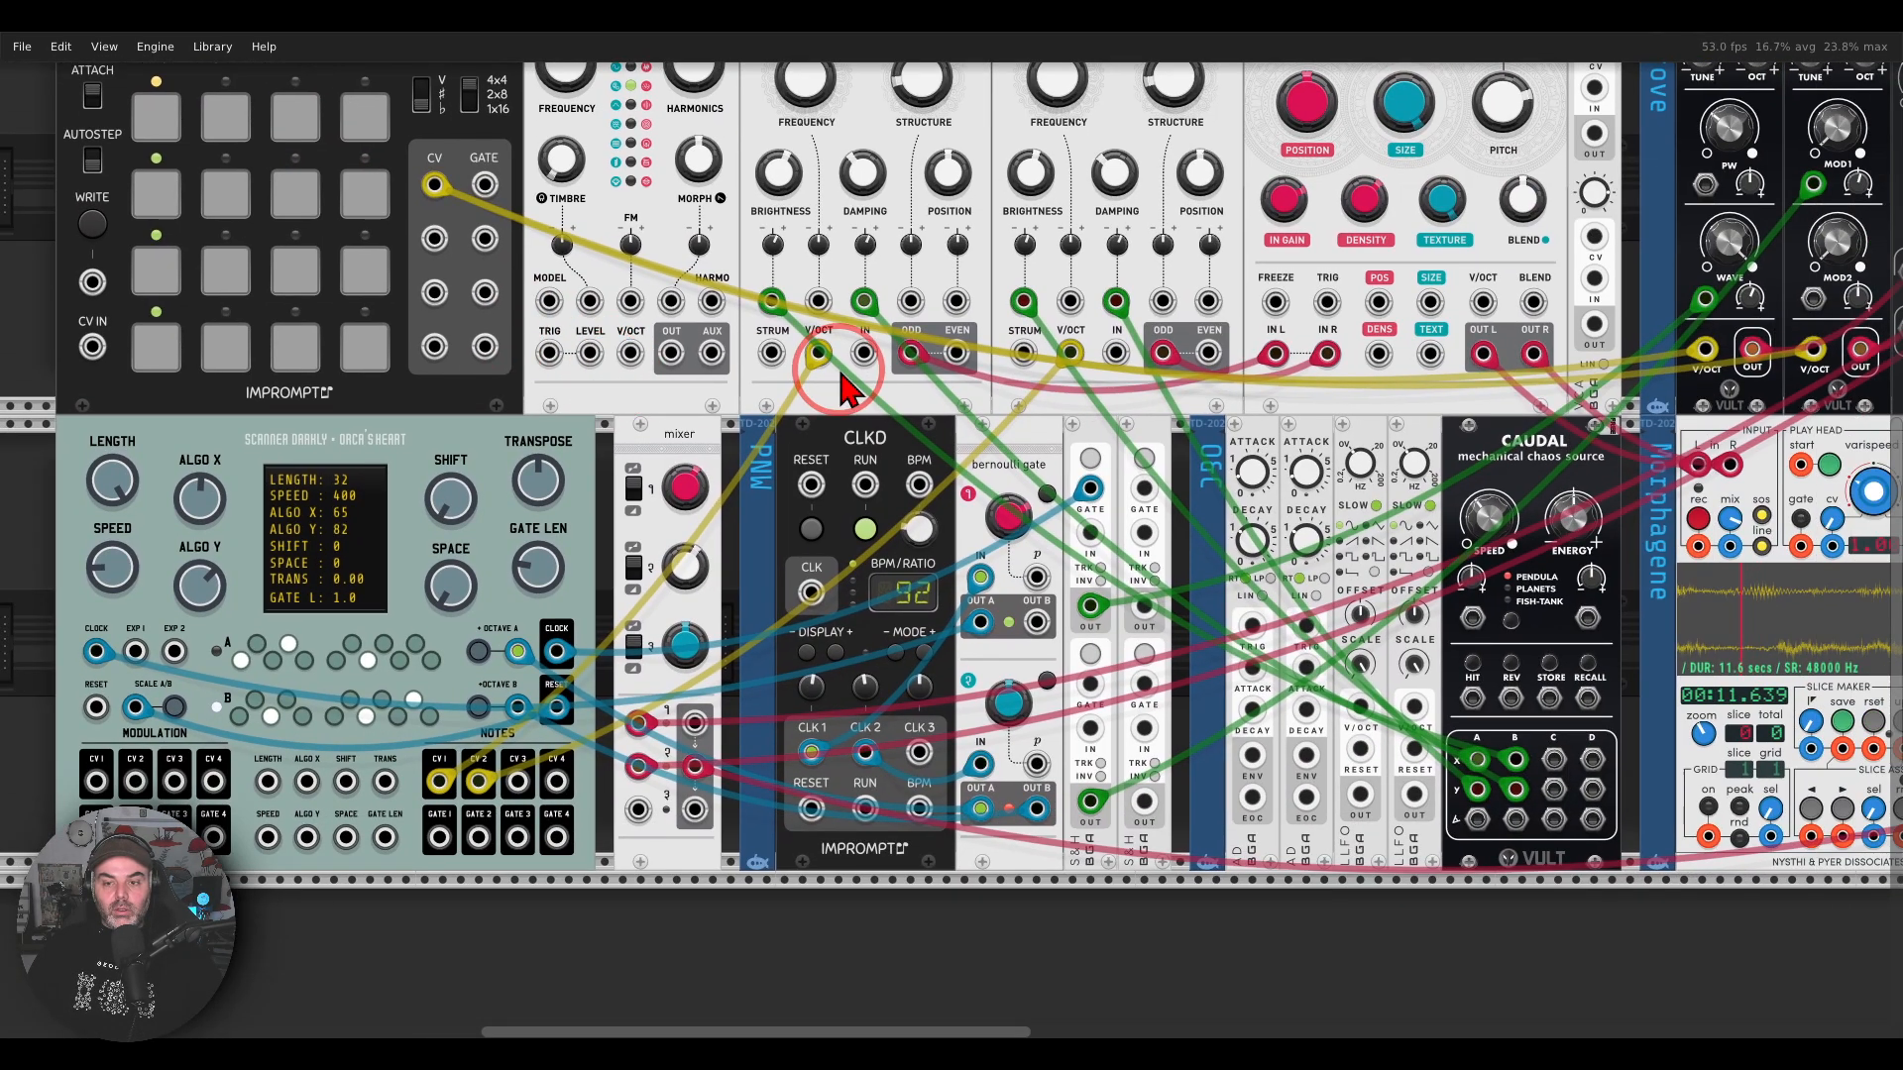
pyautogui.scroll(-2, 849, 391)
pyautogui.moveTo(948, 396); pyautogui.dragTo(840, 459)
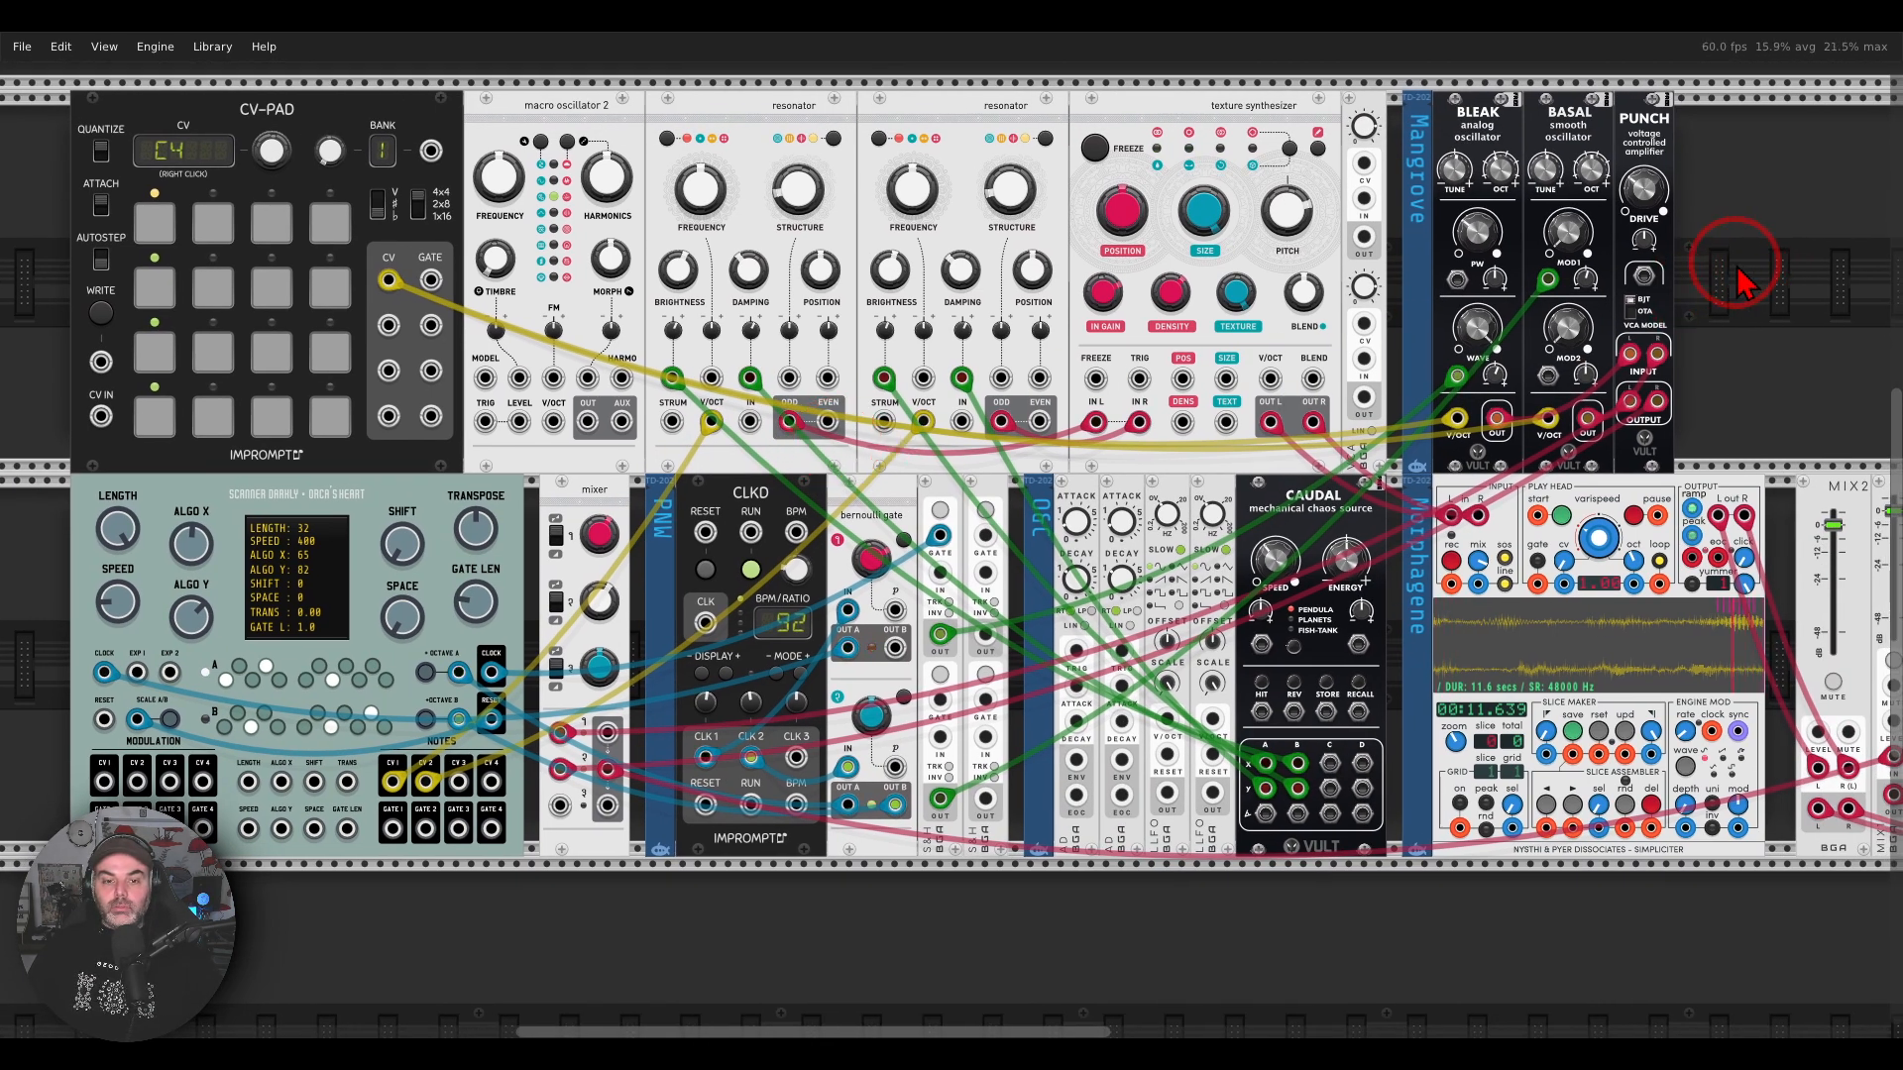
pyautogui.click(258, 220)
pyautogui.click(230, 244)
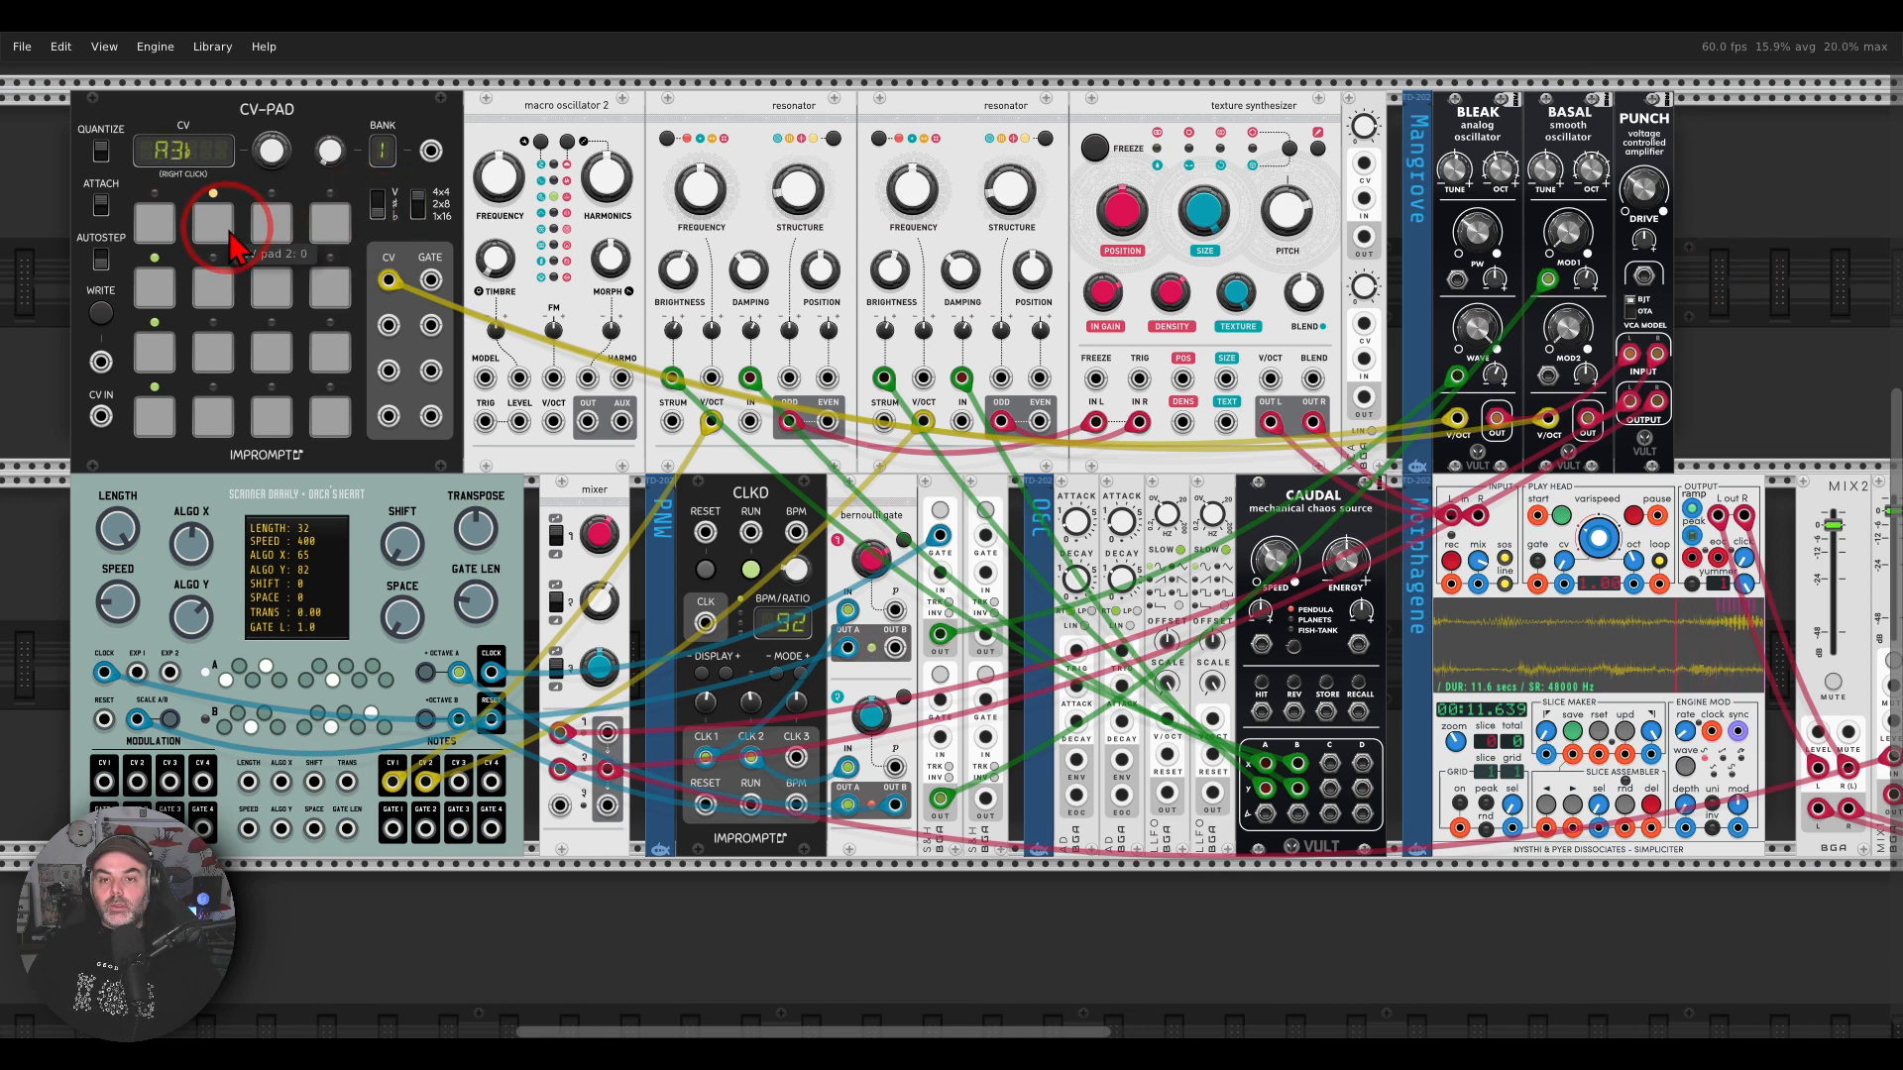
pyautogui.click(167, 230)
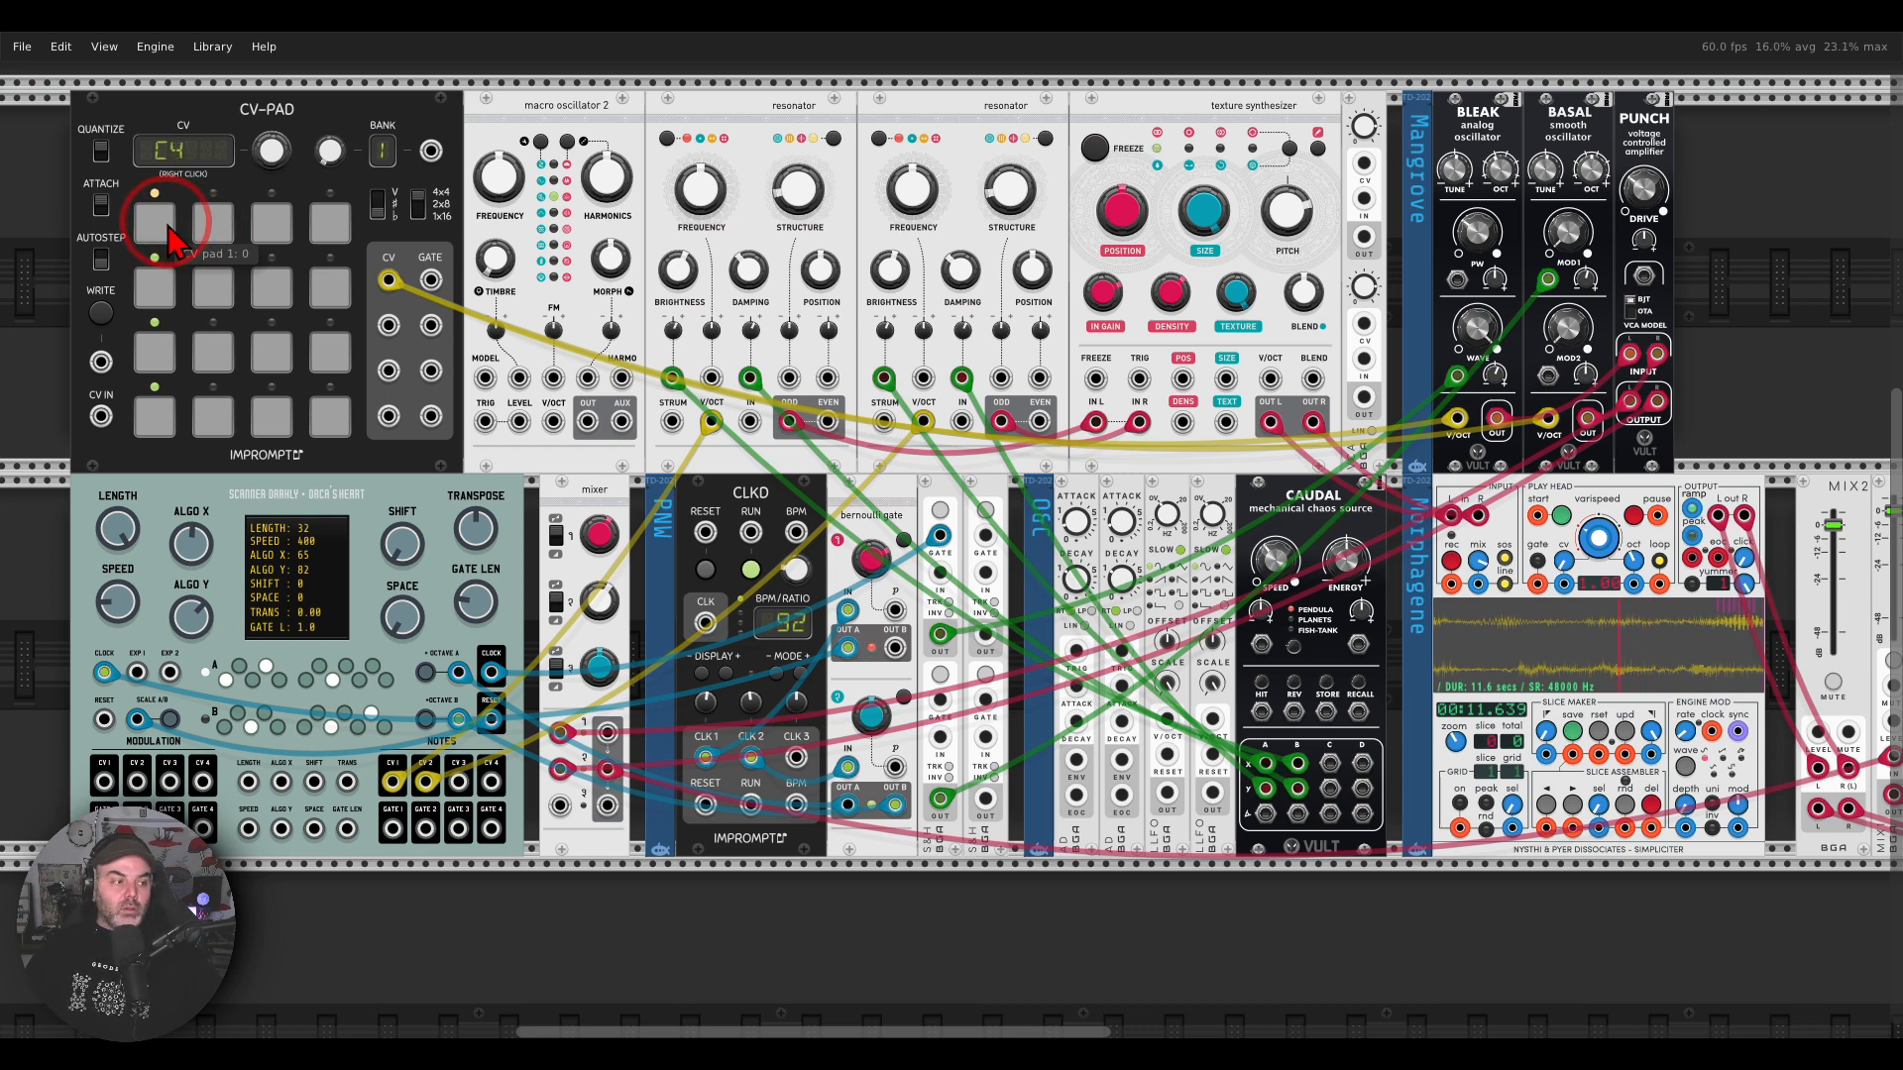